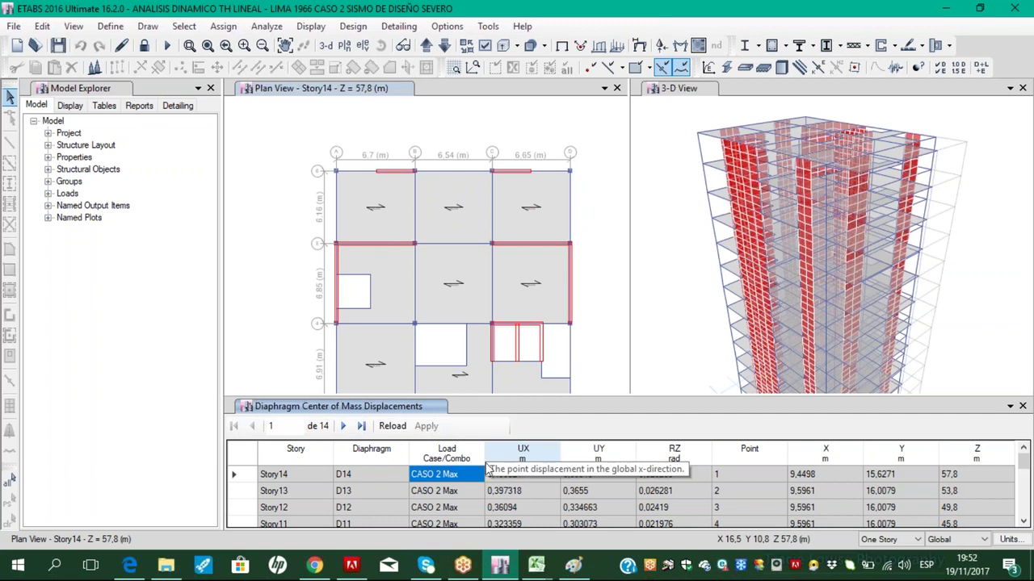
# Inspect the Story14 UX and UY displacements for CASO 2 Max in the Diaphragm Center of Mass Displacements table
pyautogui.click(524, 476)
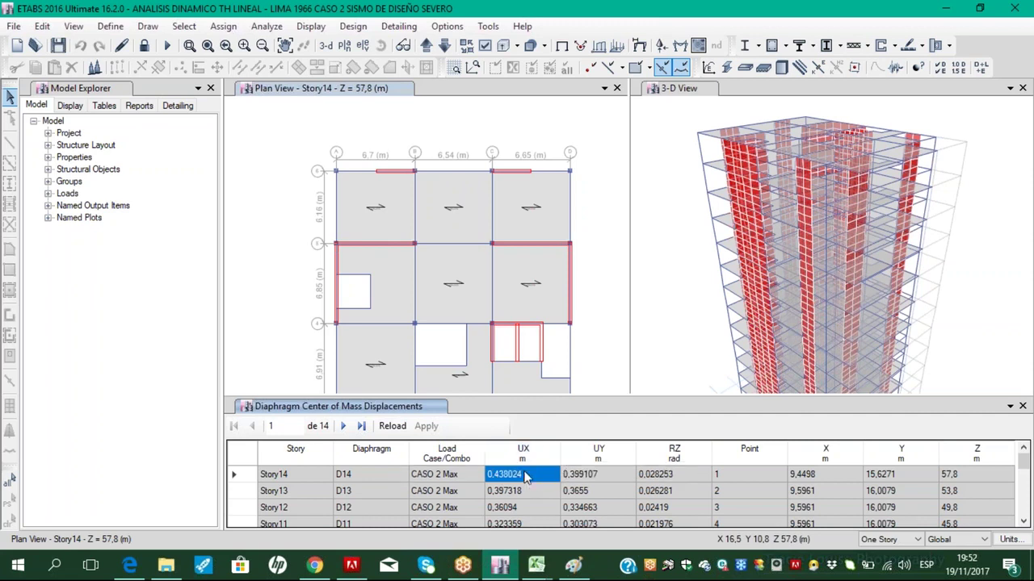
pyautogui.click(569, 476)
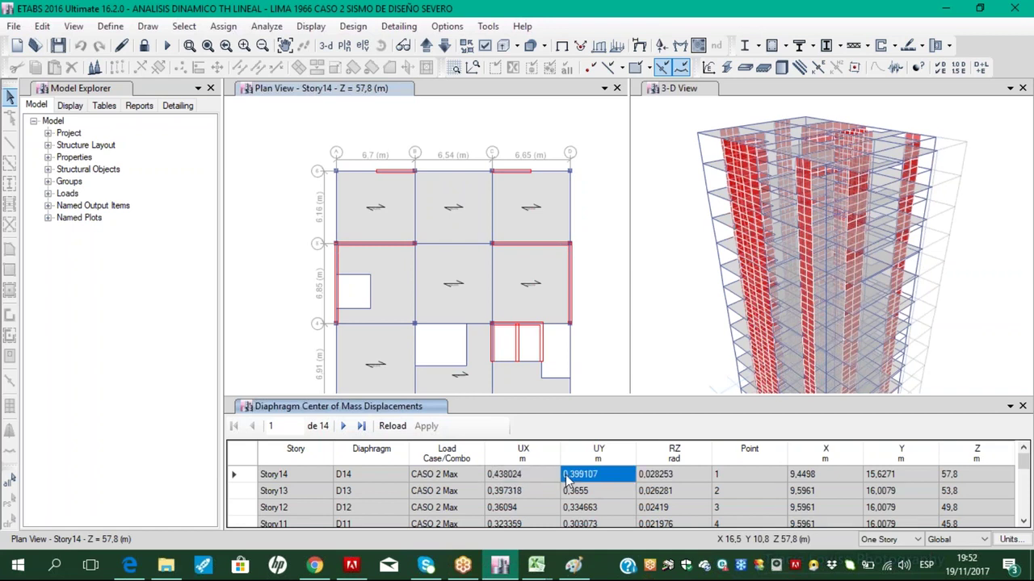
pyautogui.click(547, 479)
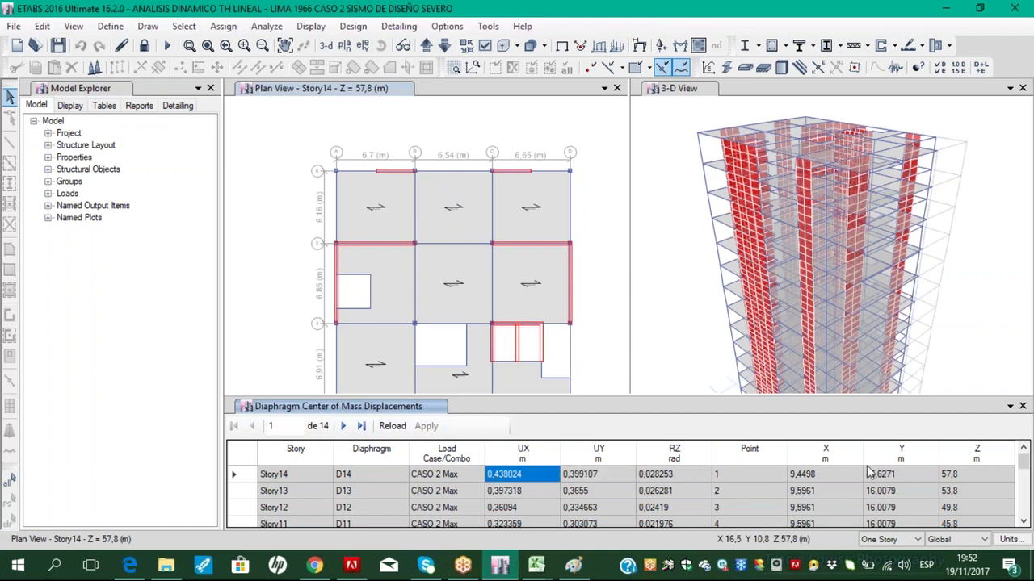
pyautogui.moveTo(300, 200); pyautogui.dragTo(490, 323)
pyautogui.moveTo(299, 168); pyautogui.dragTo(299, 200)
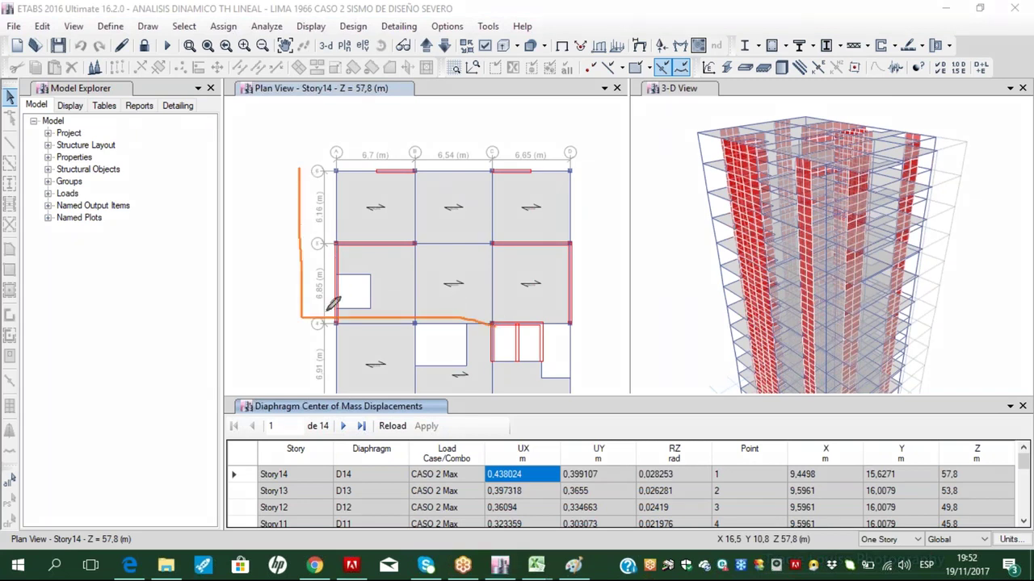
pyautogui.moveTo(302, 316)
pyautogui.mouseDown()
pyautogui.moveTo(368, 206)
pyautogui.moveTo(488, 207)
pyautogui.moveTo(501, 223)
pyautogui.moveTo(499, 209)
pyautogui.mouseUp()
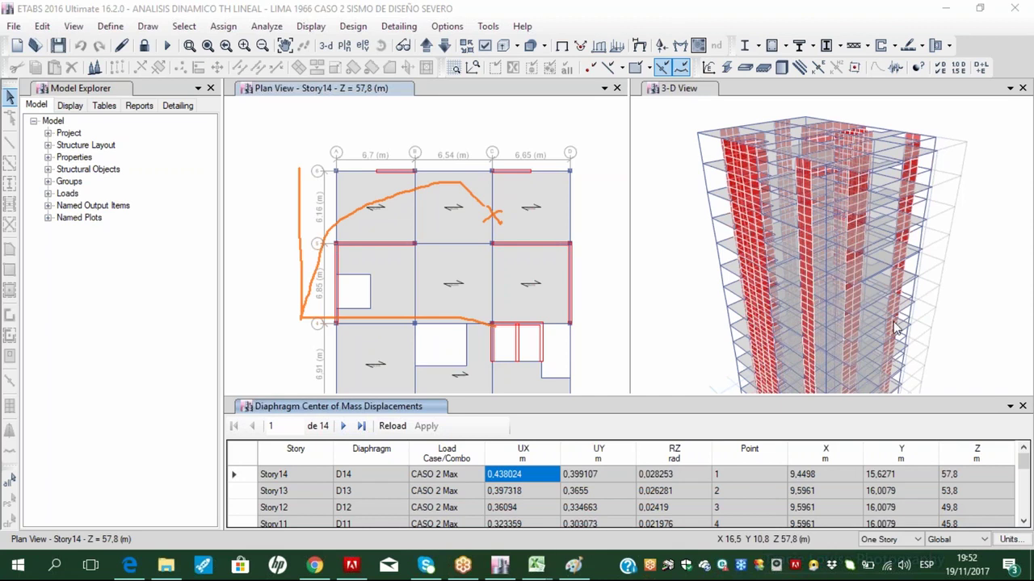
pyautogui.press('y')
pyautogui.keyDown('shift'); pyautogui.moveTo(473, 196); pyautogui.dragTo(476, 317); pyautogui.keyUp('shift')
pyautogui.moveTo(361, 202); pyautogui.dragTo(370, 314)
pyautogui.moveTo(399, 197); pyautogui.dragTo(378, 290)
pyautogui.moveTo(427, 194); pyautogui.dragTo(400, 308)
pyautogui.moveTo(443, 245); pyautogui.dragTo(444, 301)
pyautogui.moveTo(447, 201)
pyautogui.mouseDown()
pyautogui.moveTo(463, 159)
pyautogui.moveTo(469, 200)
pyautogui.mouseUp()
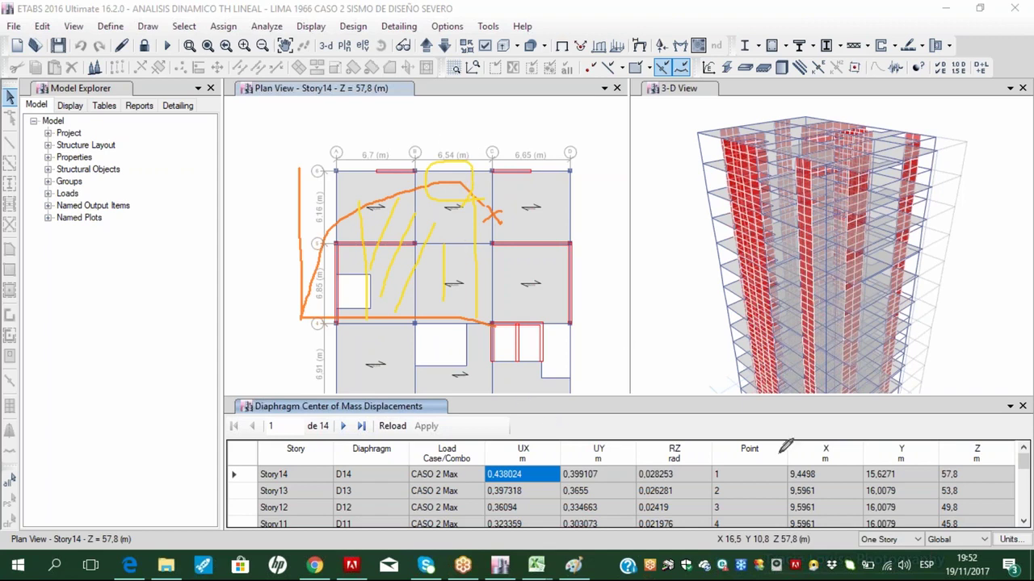
pyautogui.press('e')
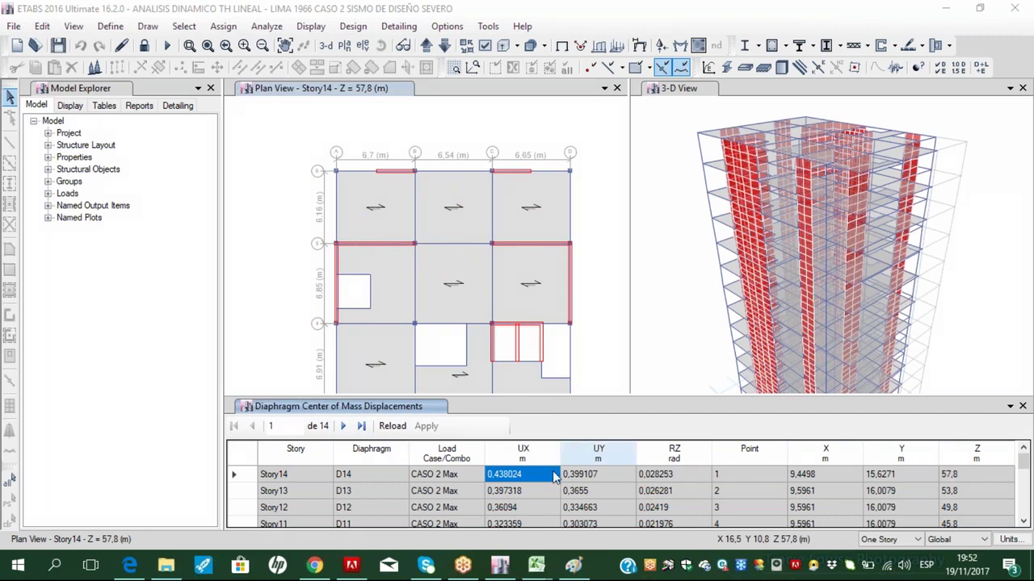
# Switch to the Excel workbook on structural regularity control and review the tables on the "sismo de diseño" sheet
pyautogui.moveTo(535, 568)
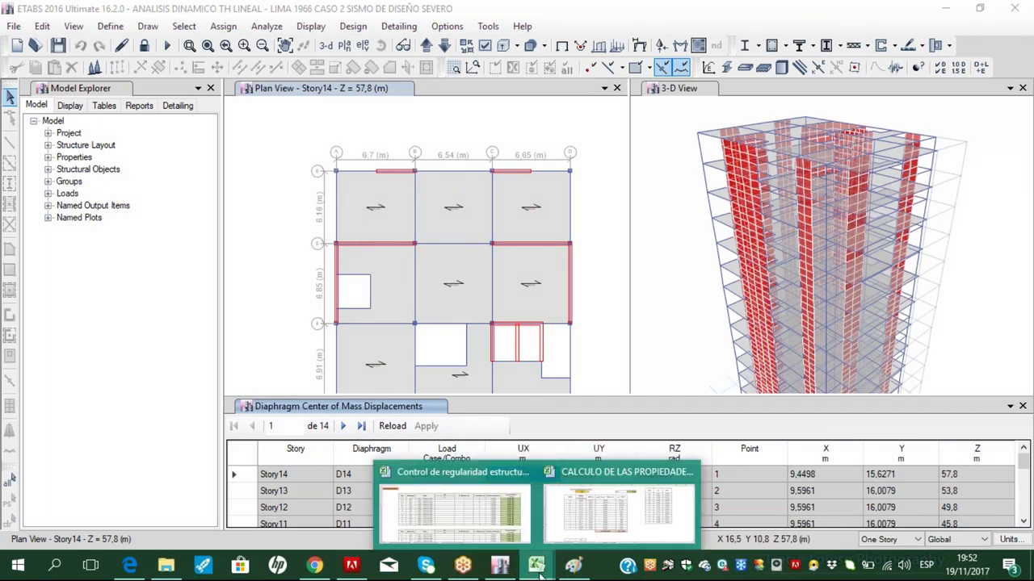
pyautogui.click(455, 511)
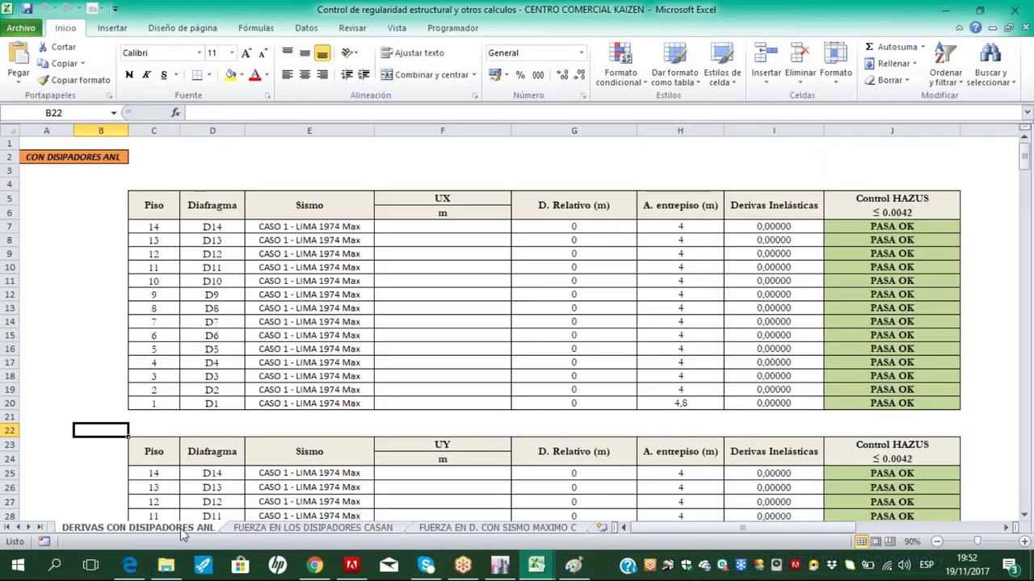
pyautogui.click(22, 528)
pyautogui.click(22, 528)
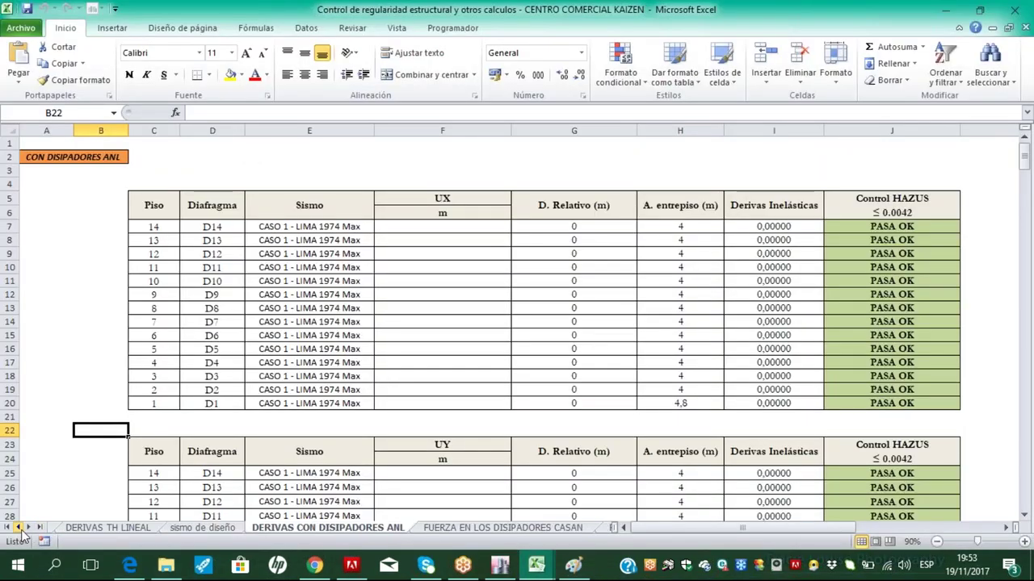
pyautogui.click(198, 528)
pyautogui.scroll(-3, 498, 385)
pyautogui.scroll(15, 498, 385)
pyautogui.scroll(-7, 498, 385)
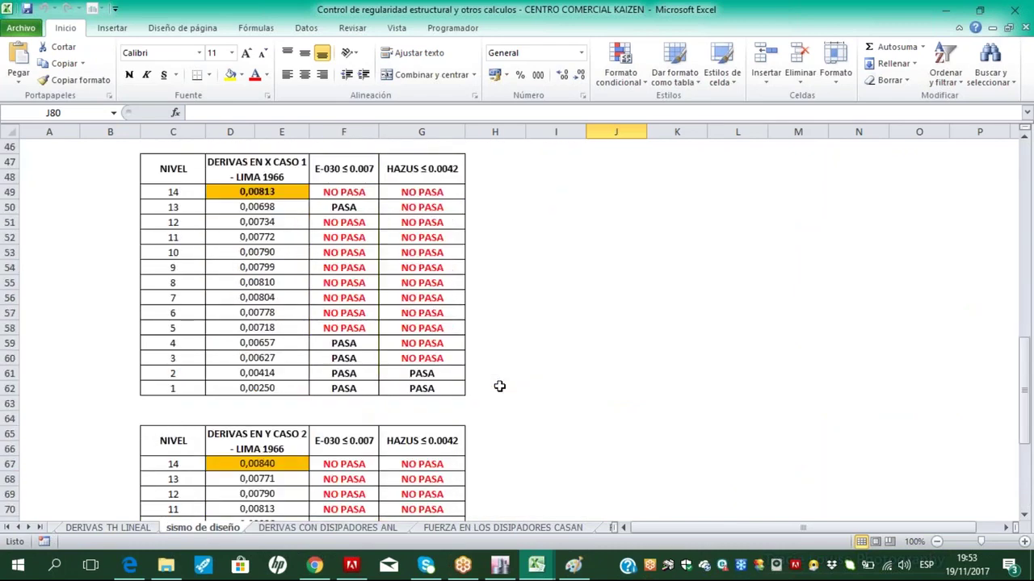
pyautogui.scroll(14, 498, 385)
pyautogui.scroll(-13, 500, 386)
pyautogui.scroll(-9, 500, 386)
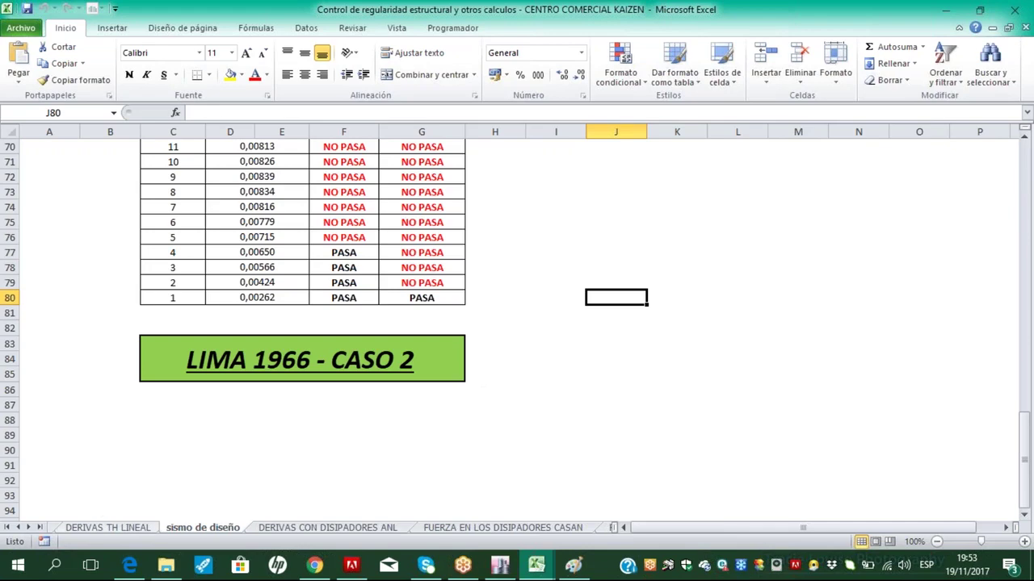
# Review the X-X and Y-Y drift summaries and the per-earthquake displacement tables on the "DERIVAS TH LINEAL" sheet
pyautogui.click(105, 527)
pyautogui.scroll(4, 421, 414)
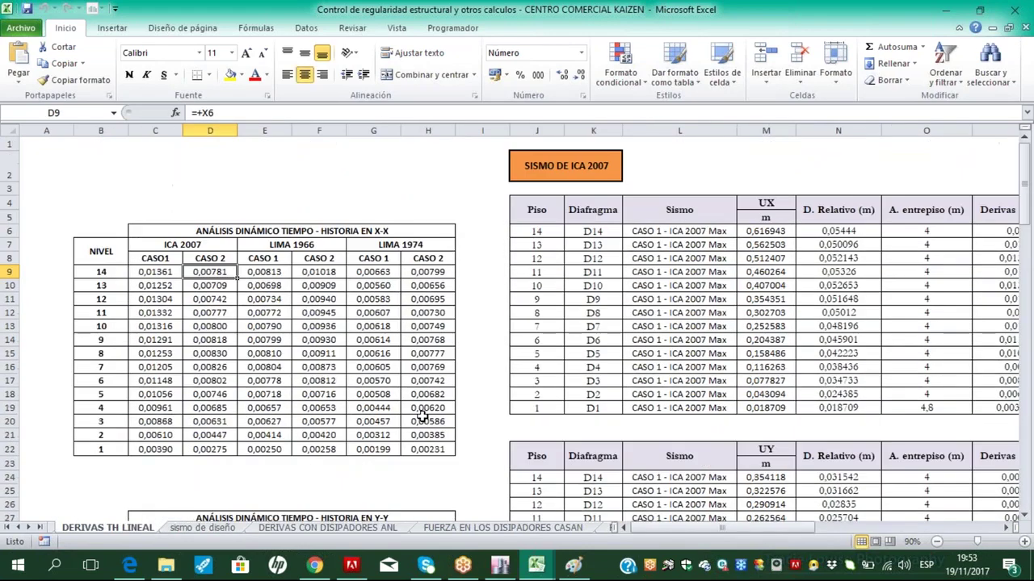
pyautogui.scroll(-6, 422, 414)
pyautogui.scroll(6, 555, 257)
pyautogui.scroll(-8, 590, 223)
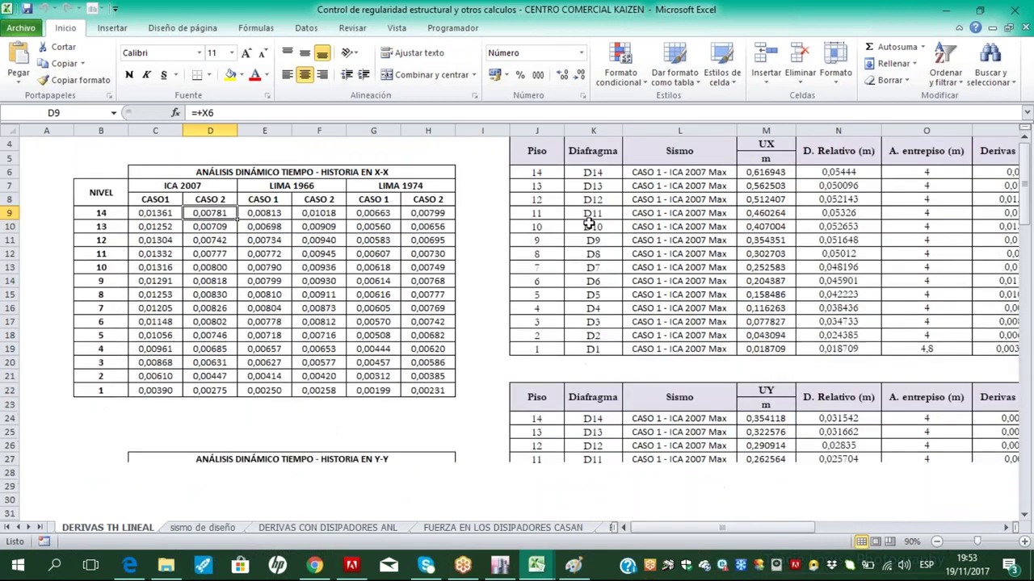
pyautogui.scroll(-14, 590, 224)
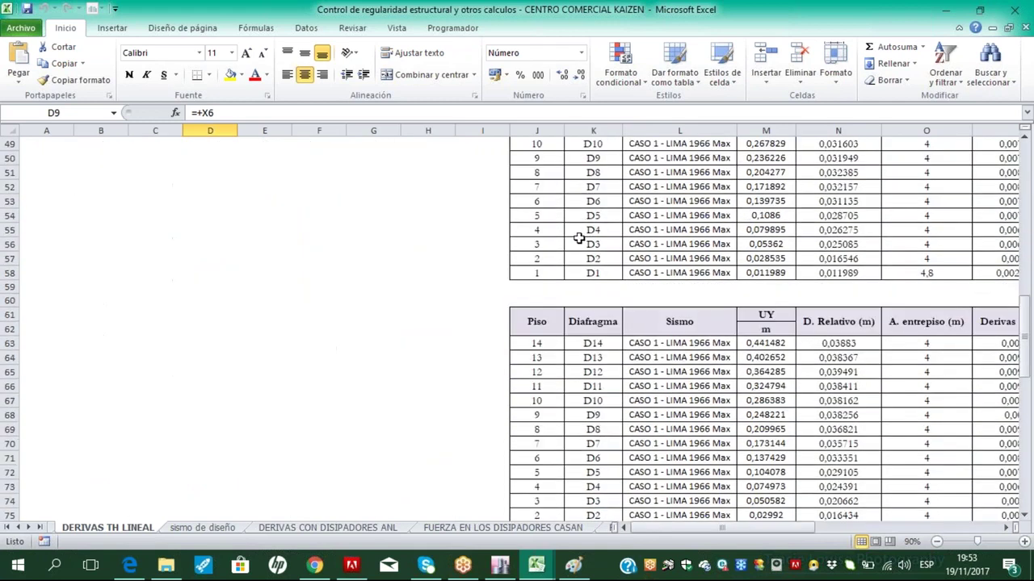
pyautogui.scroll(20, 598, 301)
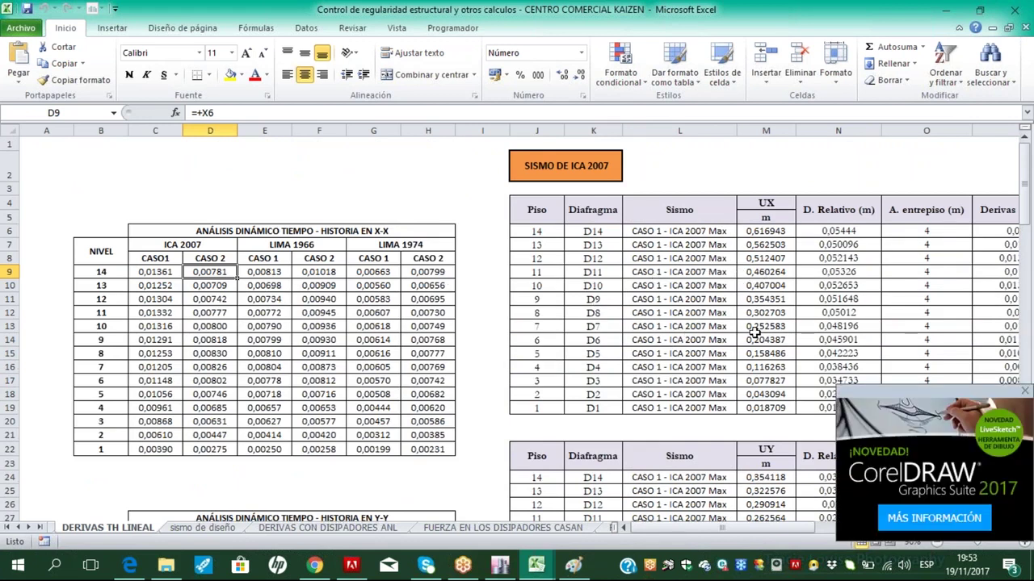
pyautogui.click(1025, 392)
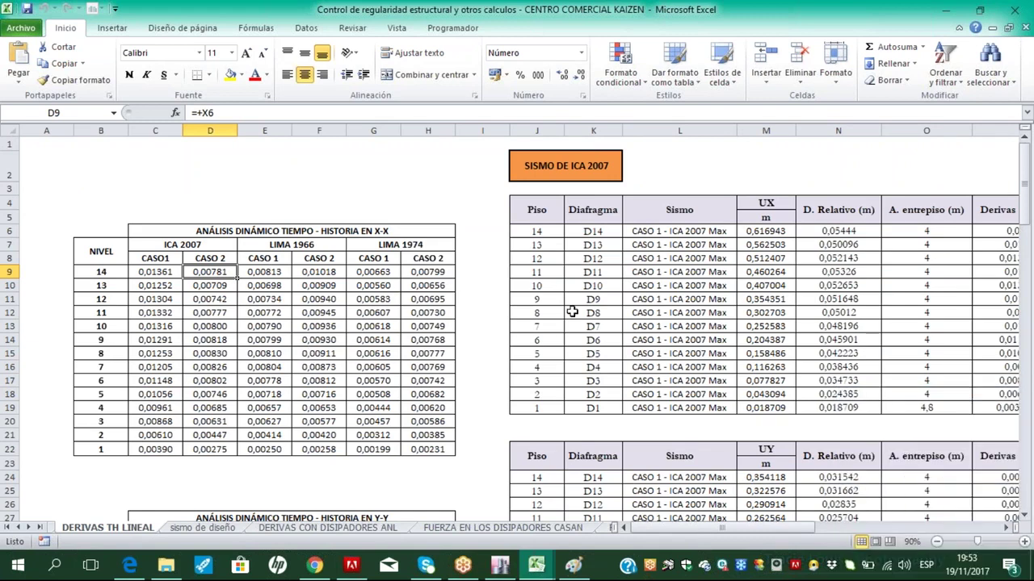
pyautogui.scroll(-5, 253, 323)
pyautogui.scroll(-4, 253, 334)
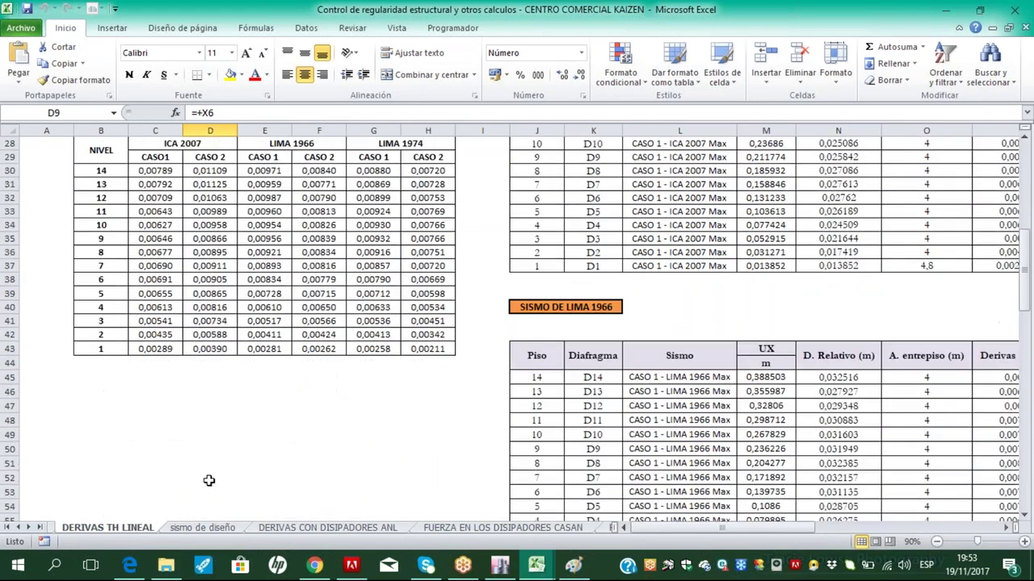
# Go back to the "sismo de diseño" sheet and compare the highlighted LIMA 1966 columns in the X-X and Y-Y time-history tables
pyautogui.click(202, 528)
pyautogui.scroll(20, 293, 464)
pyautogui.scroll(-1, 293, 464)
pyautogui.scroll(2, 231, 269)
pyautogui.scroll(-6, 339, 275)
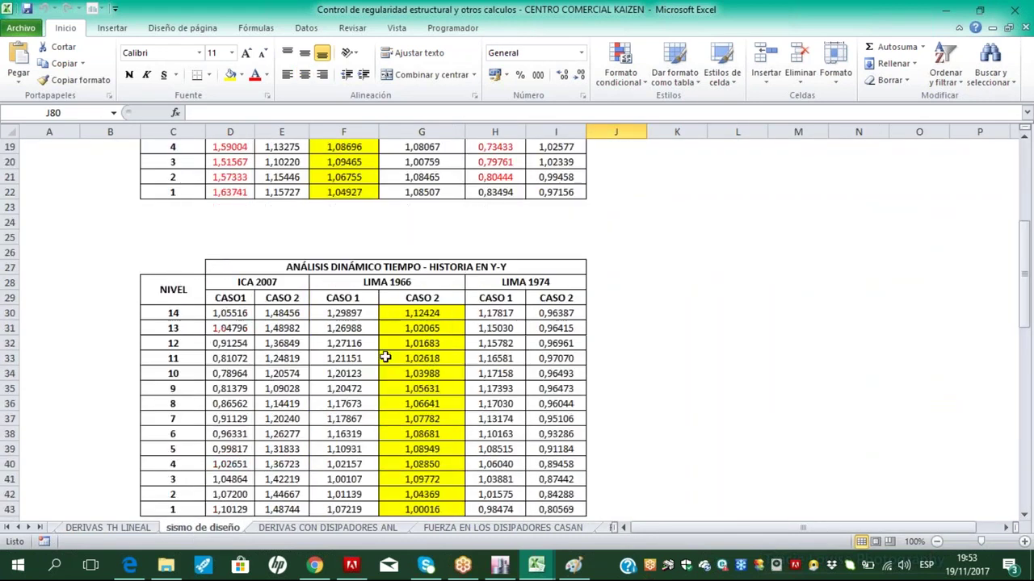
pyautogui.scroll(-9, 418, 348)
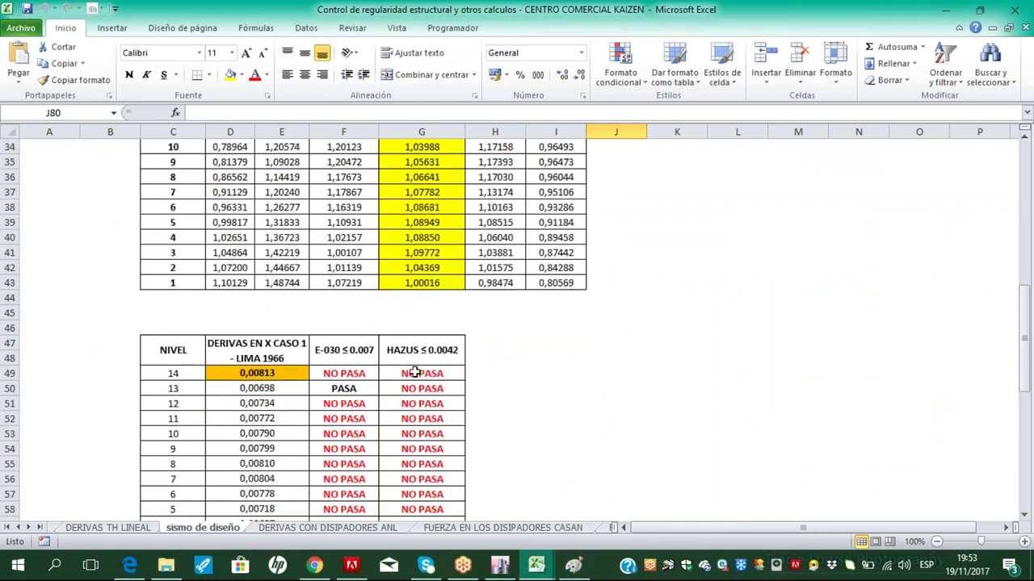
# Examine the LIMA 1966 drifts in X CASO 1 and Y CASO 2 against the E-030 and HAZUS limits
pyautogui.click(537, 339)
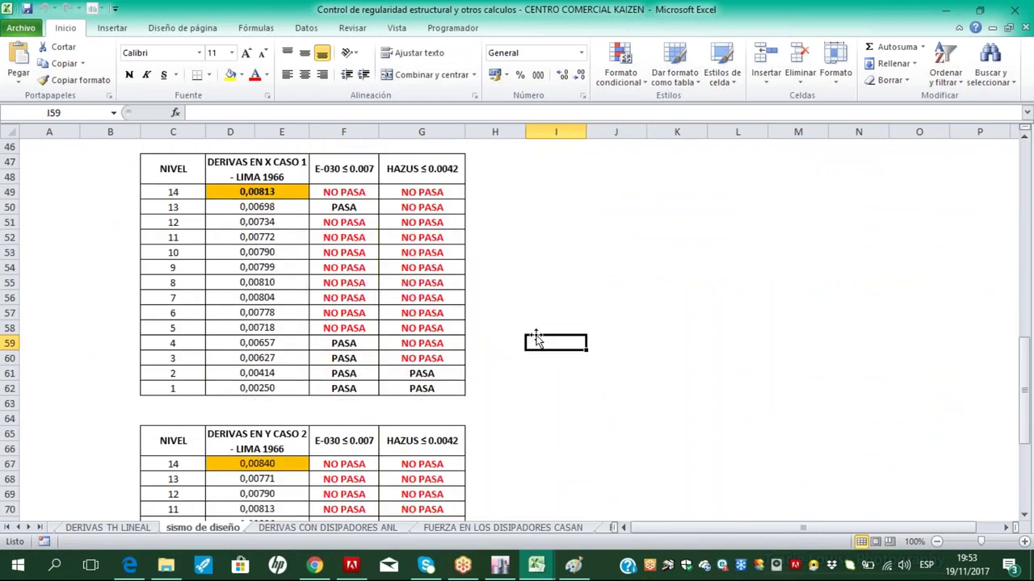
pyautogui.scroll(2, 552, 277)
pyautogui.click(554, 281)
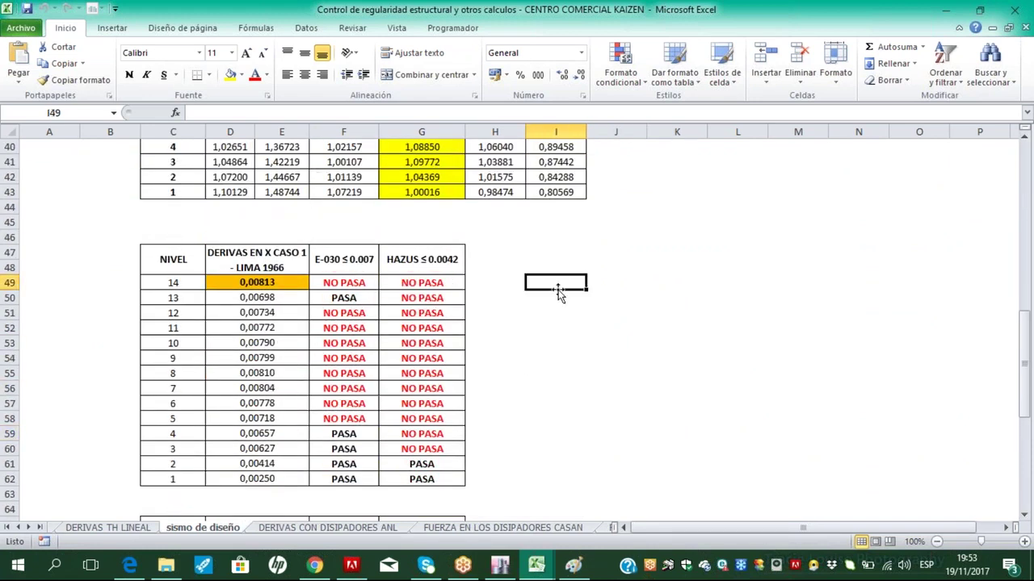
pyautogui.moveTo(282, 282); pyautogui.dragTo(264, 462)
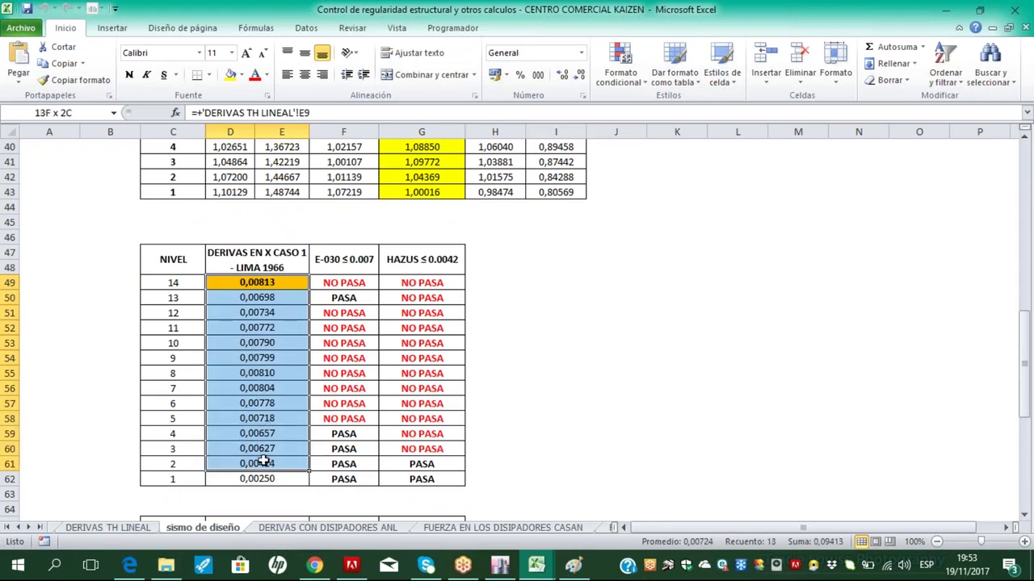
pyautogui.click(547, 363)
pyautogui.scroll(-5, 547, 363)
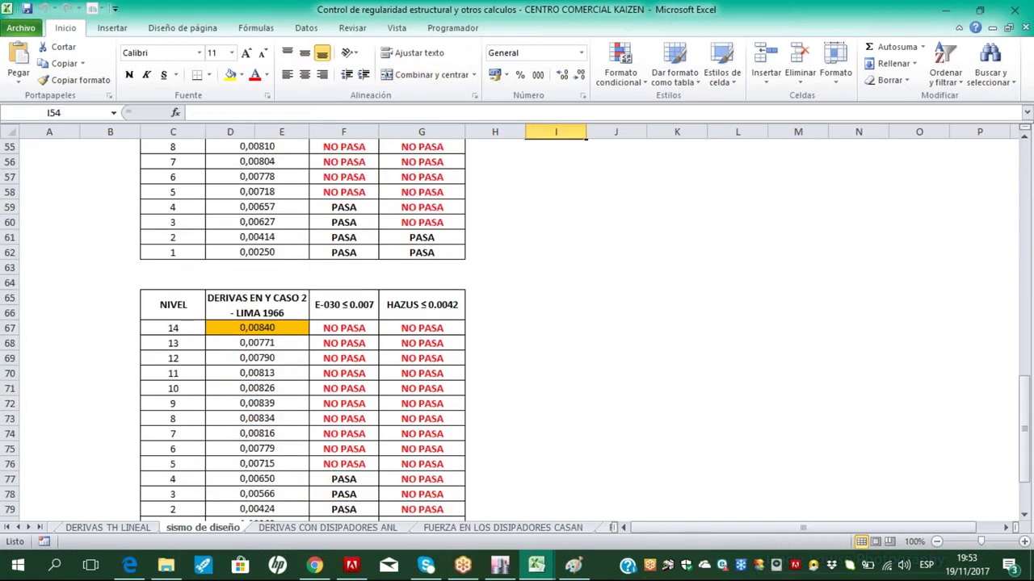
pyautogui.scroll(4, 517, 323)
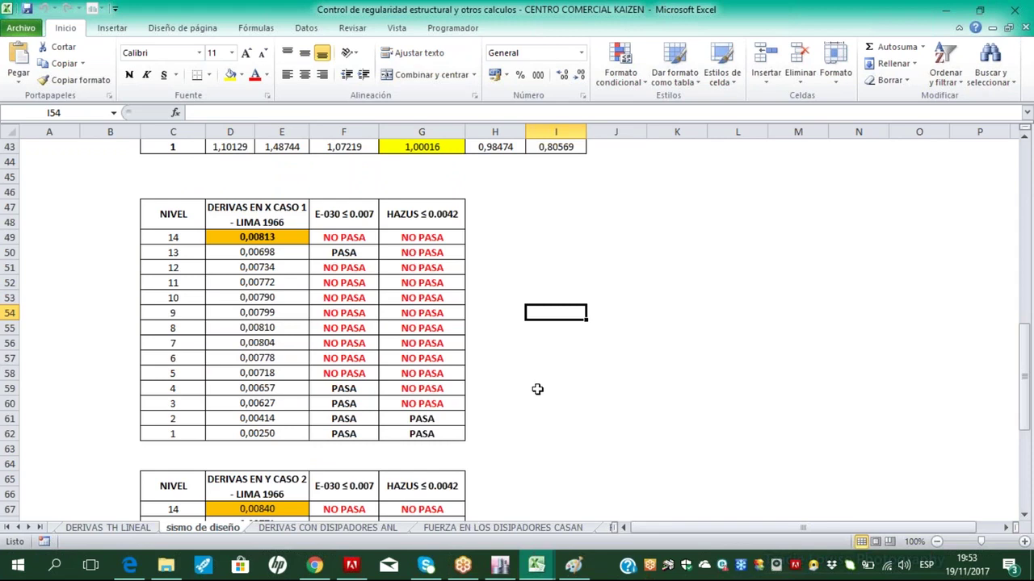
pyautogui.scroll(7, 537, 389)
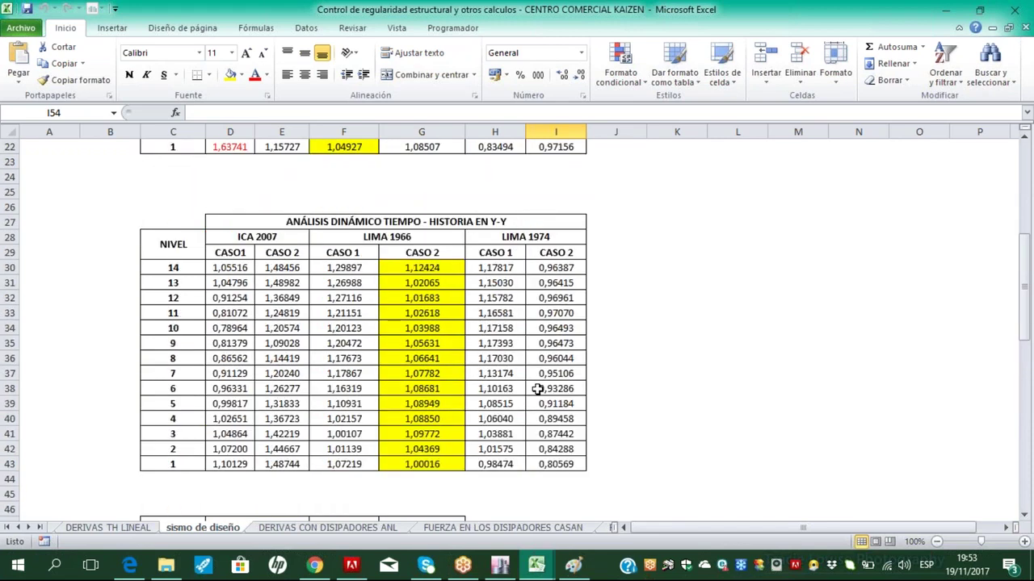
pyautogui.scroll(-3, 537, 389)
# Copy the UX displacements of all 14 stories from ETABS into the "DERIVAS CON DISIPADORES ANL" sheet in Excel, starting at cell F44
pyautogui.click(317, 528)
pyautogui.scroll(-11, 450, 436)
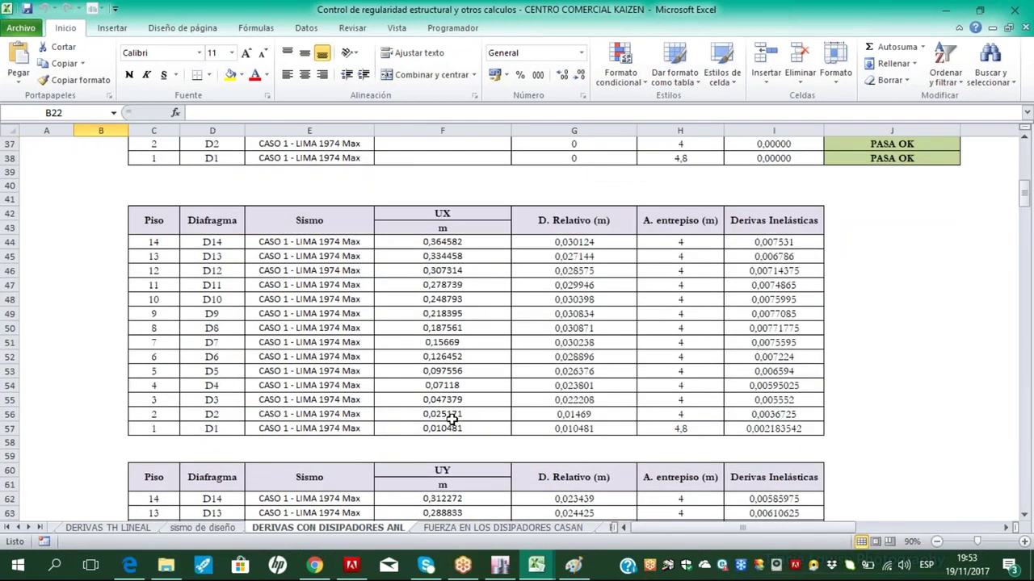
pyautogui.scroll(1, 452, 418)
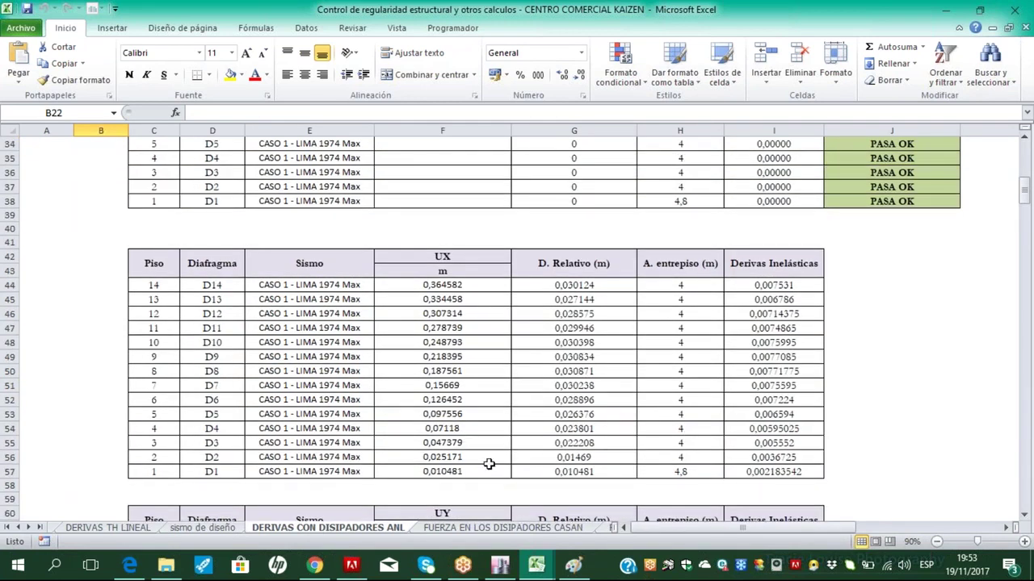
pyautogui.click(500, 565)
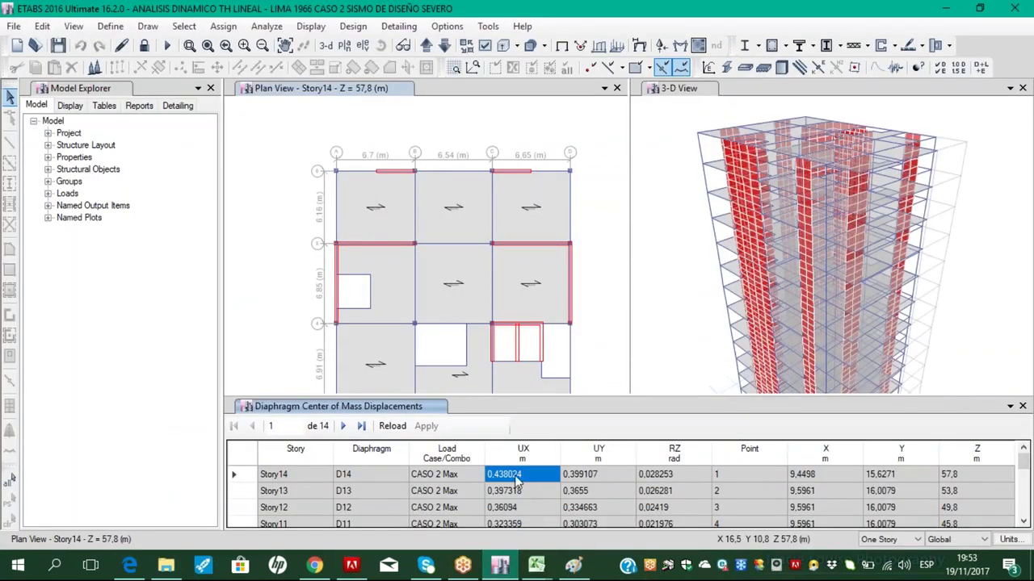
pyautogui.moveTo(522, 477); pyautogui.dragTo(515, 570)
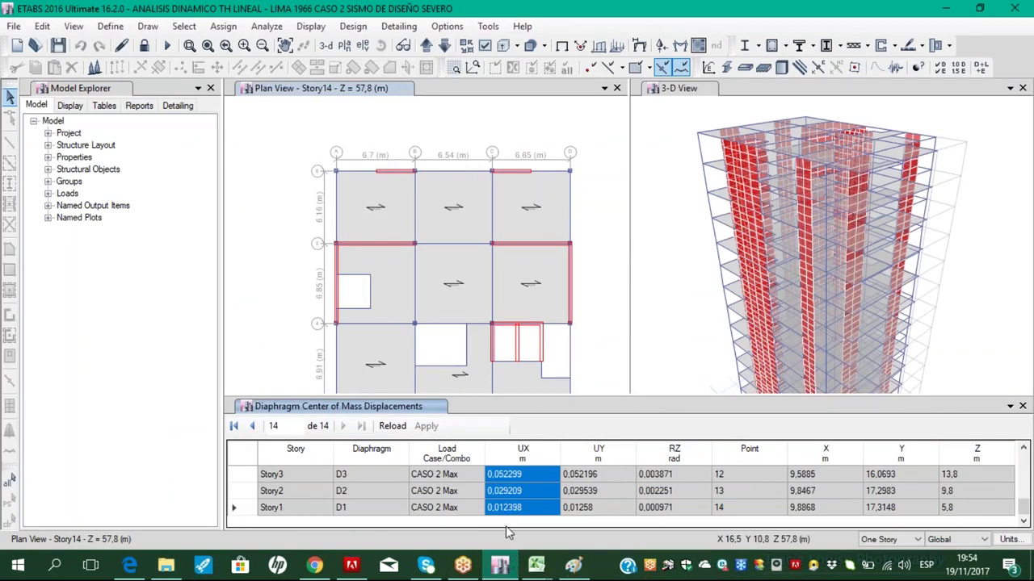
pyautogui.moveTo(536, 566)
pyautogui.click(457, 501)
pyautogui.click(452, 286)
pyautogui.write('0,438024 0,397318 0,36094 0,323359 0,285565 0,248117 0,210925 0,174484 0,13956 0,107065 0,078422 0,052299 0,029209 0,012398')
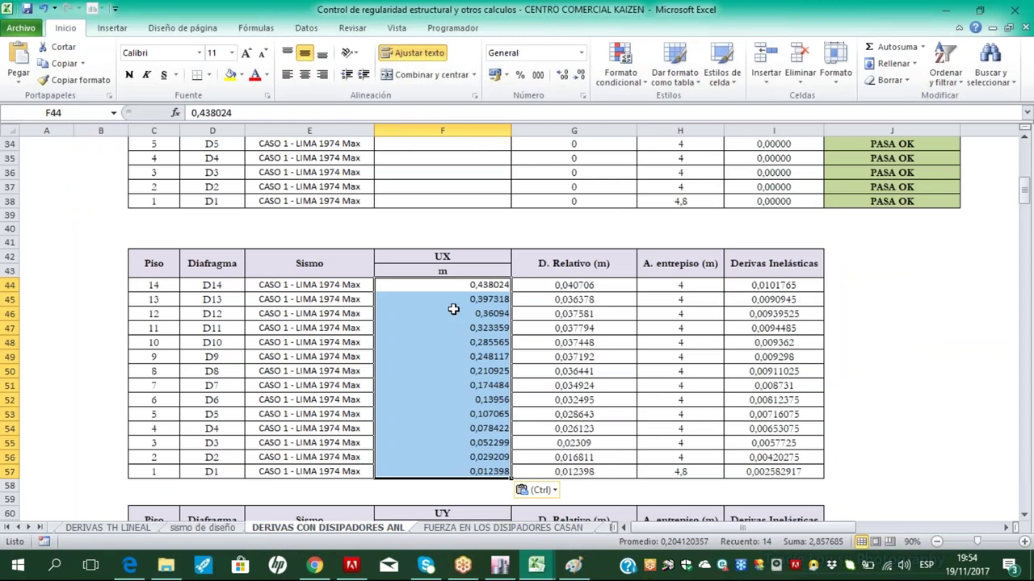
# Center the pasted UX values in F44:F57 and apply all borders to them
pyautogui.click(304, 74)
pyautogui.click(208, 74)
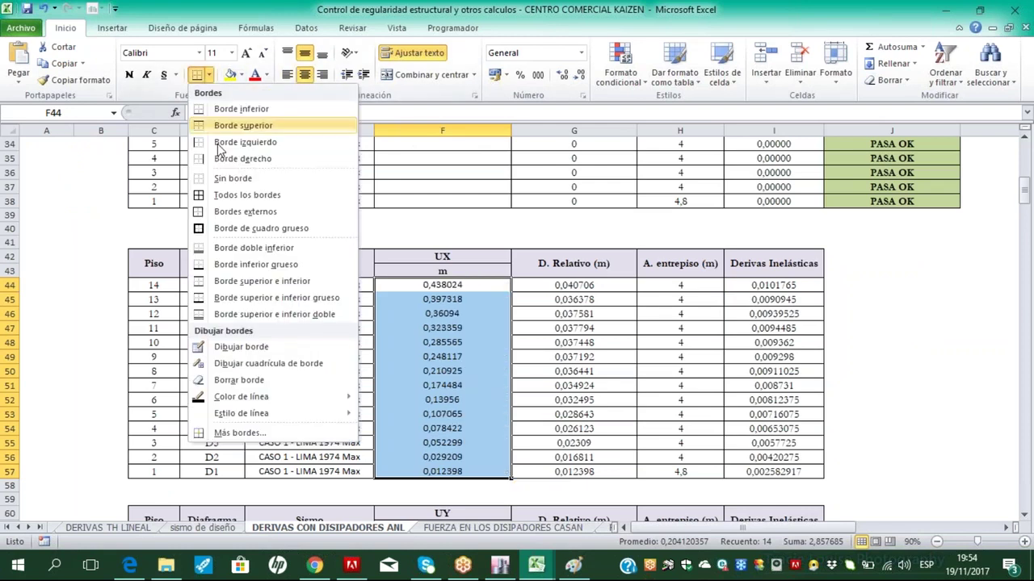
pyautogui.click(242, 195)
pyautogui.click(485, 499)
# Copy the UY displacements of all 14 stories from ETABS into Excel starting at cell F62, centered and with all borders
pyautogui.scroll(-5, 479, 404)
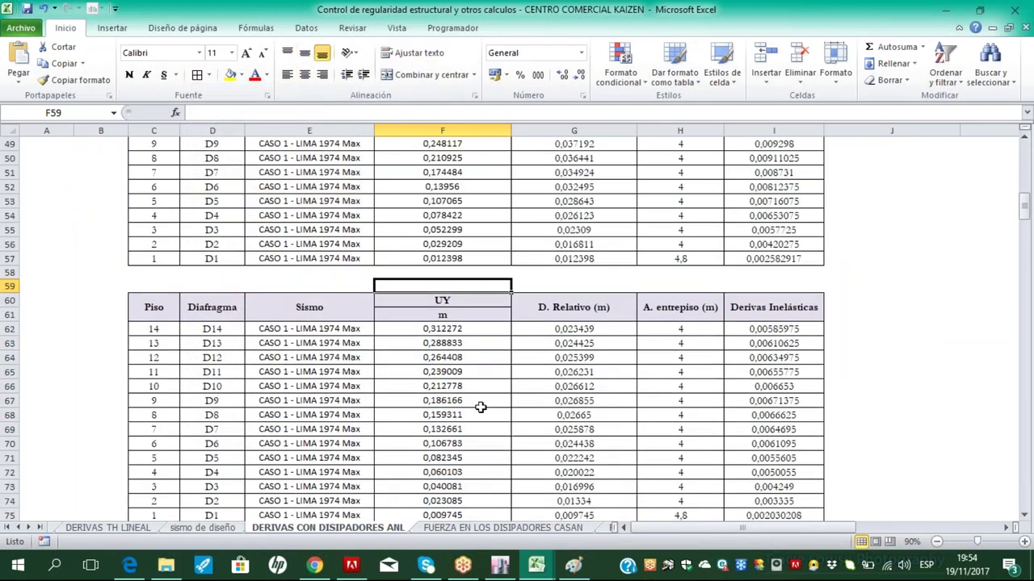
pyautogui.click(445, 332)
pyautogui.click(500, 565)
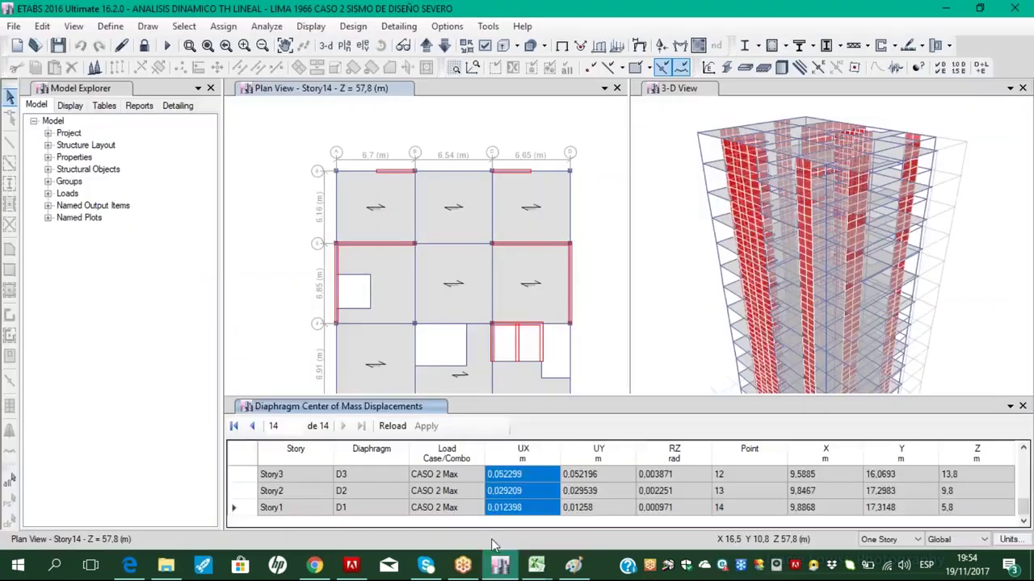
pyautogui.click(600, 466)
pyautogui.scroll(-4, 581, 500)
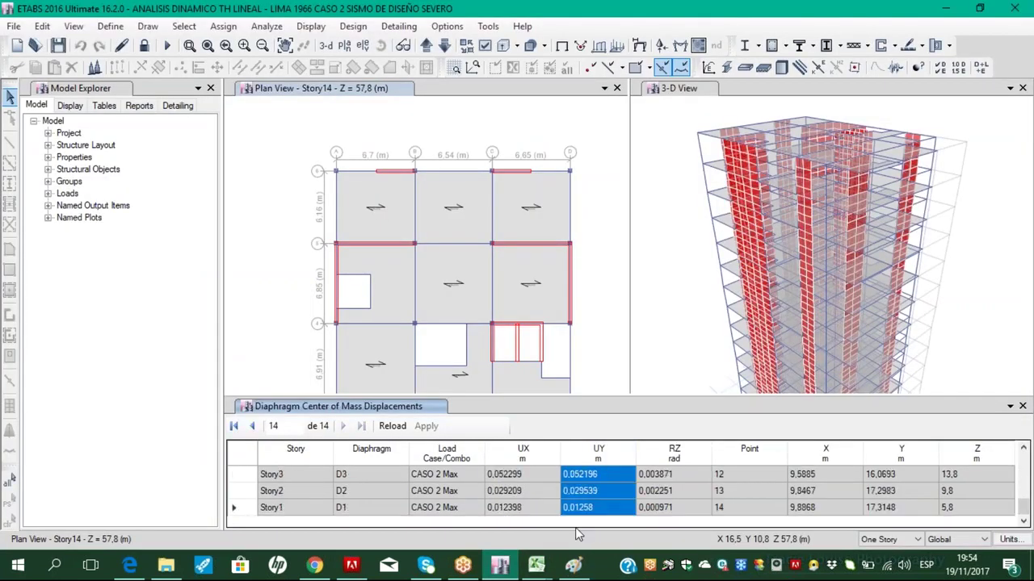
pyautogui.click(537, 566)
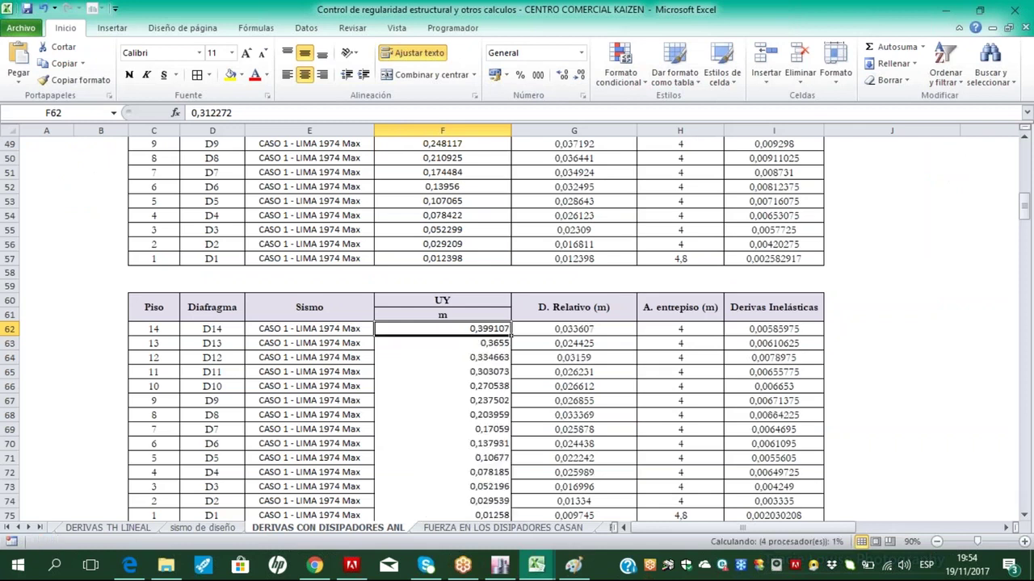
pyautogui.write('0,399107 0,3655 0,334663 0,303073 0,270538 0,237502 0,203959 0,17059 0,137931 0,10677 0,078185 0,052196 0,029539 0,01258')
pyautogui.click(305, 75)
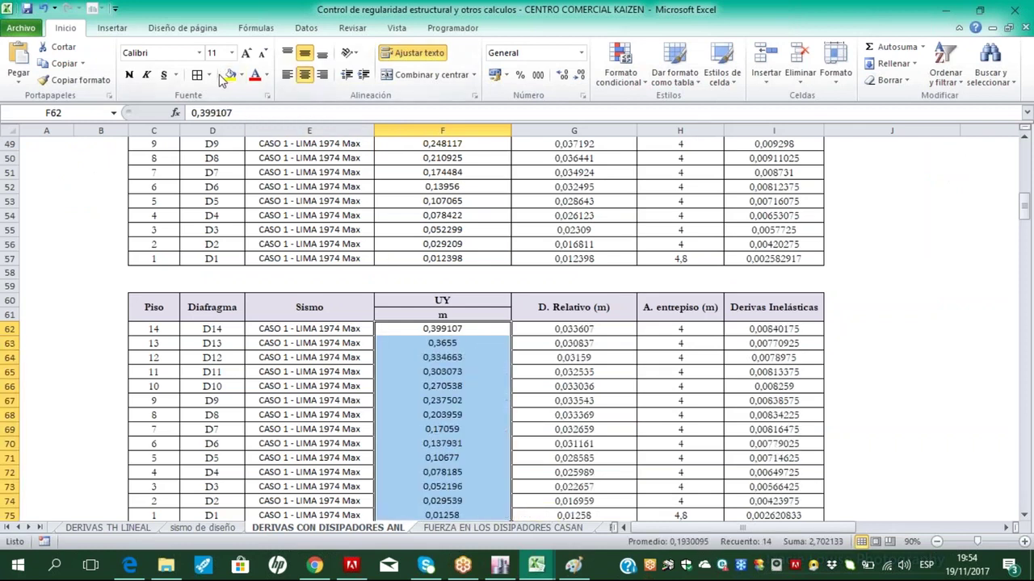
pyautogui.click(100, 244)
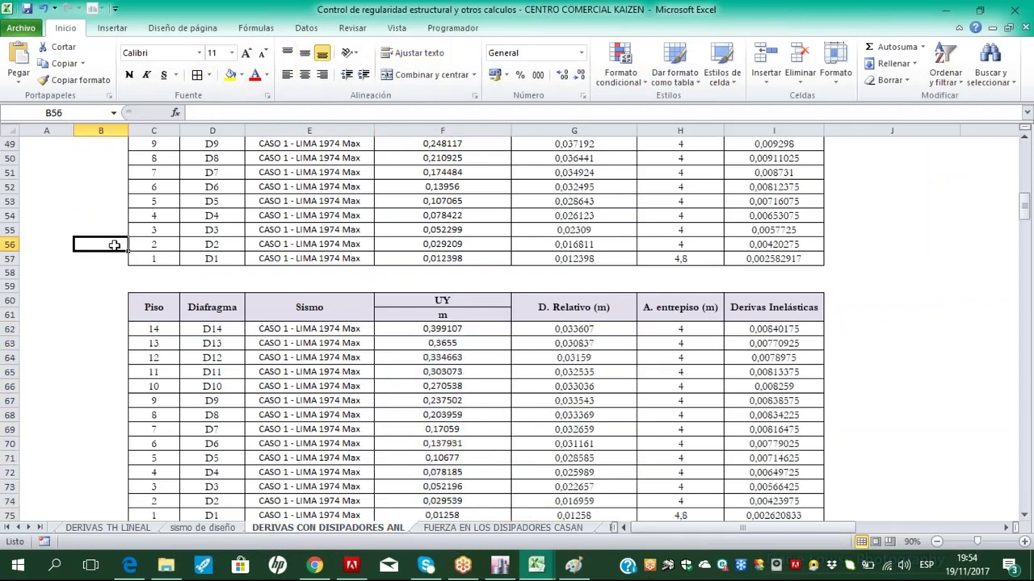
# Examine the inelastic drifts computed for all stories in the UX table (I44:I57) and the UY table (I62:I75)
pyautogui.scroll(4, 114, 245)
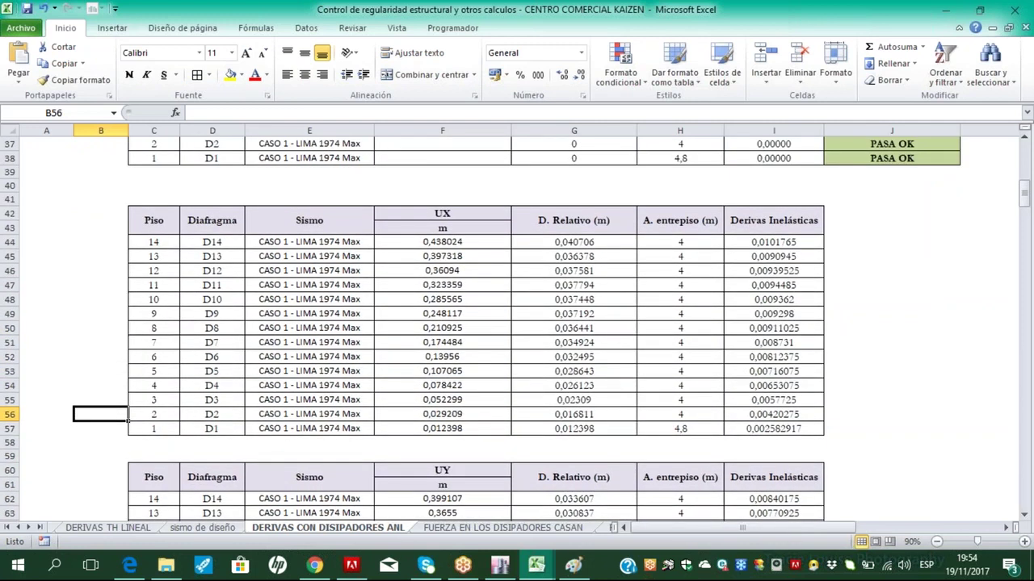
pyautogui.scroll(1, 556, 473)
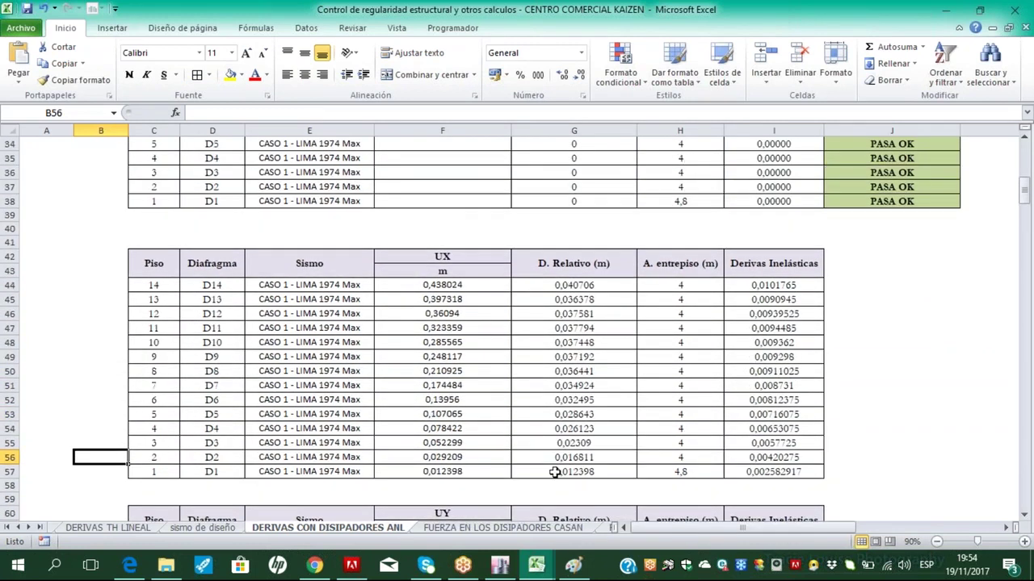
pyautogui.moveTo(677, 525); pyautogui.dragTo(759, 525)
pyautogui.click(661, 397)
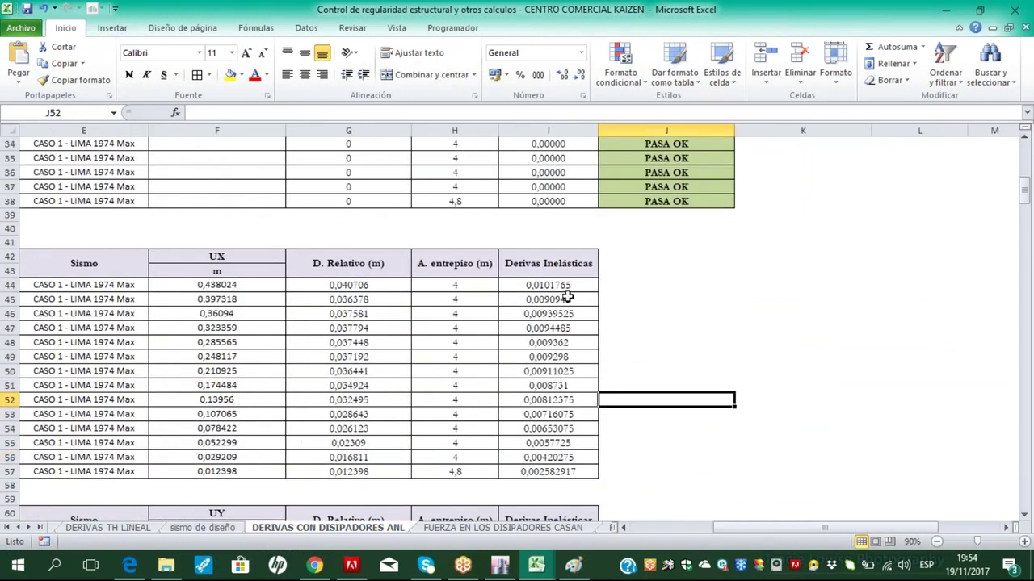
pyautogui.click(556, 286)
pyautogui.moveTo(555, 286); pyautogui.dragTo(557, 444)
pyautogui.scroll(-5, 665, 410)
pyautogui.moveTo(562, 335); pyautogui.dragTo(561, 476)
pyautogui.scroll(-2, 561, 476)
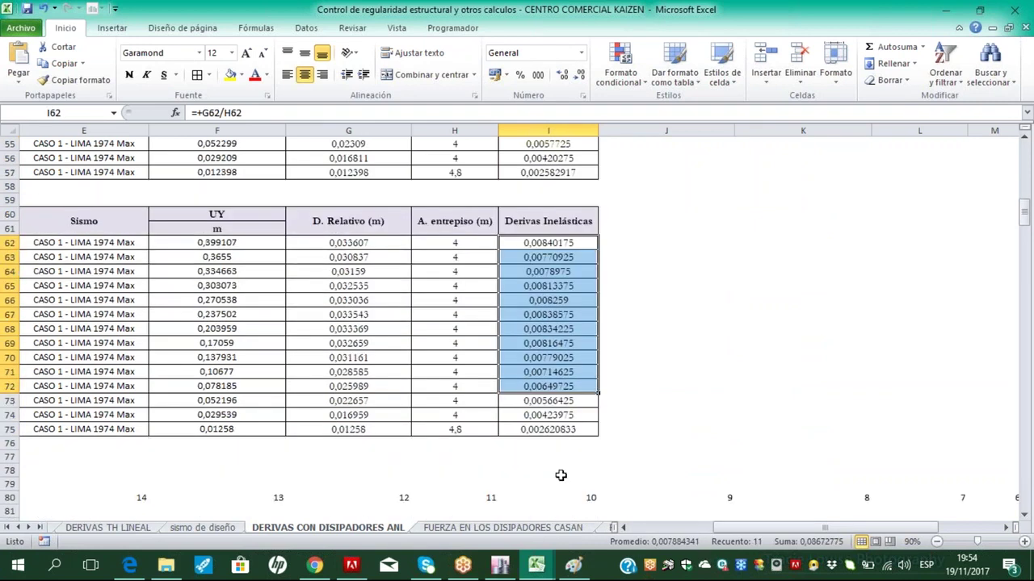
pyautogui.click(676, 444)
# Review the empty UX and UY tables with the HAZUS ≤ 0.0042 control at the start of the sheet, ending on cell F7
pyautogui.moveTo(730, 529); pyautogui.dragTo(671, 528)
pyautogui.scroll(10, 520, 457)
pyautogui.scroll(5, 517, 457)
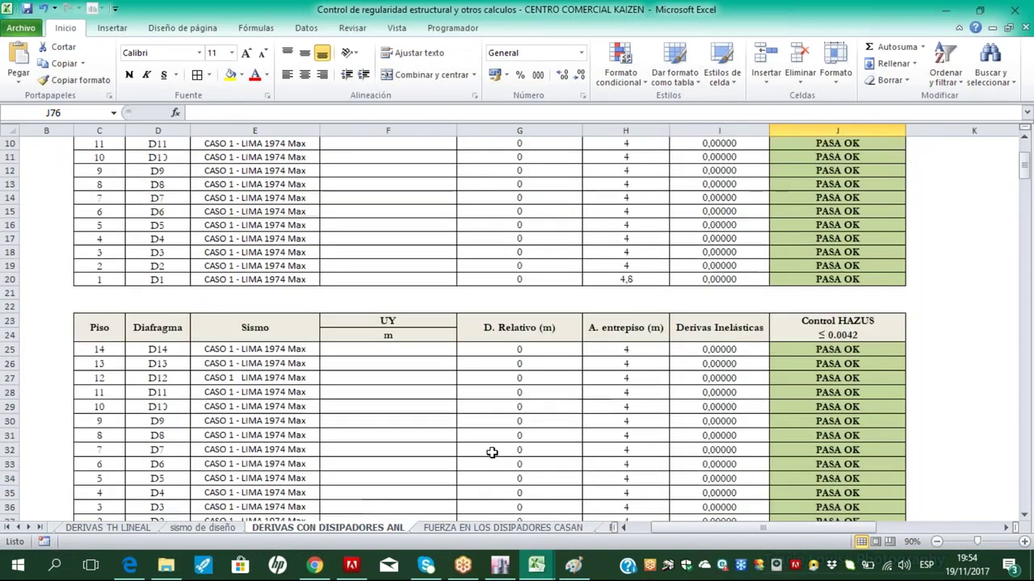
pyautogui.scroll(3, 491, 448)
pyautogui.moveTo(710, 528); pyautogui.dragTo(745, 527)
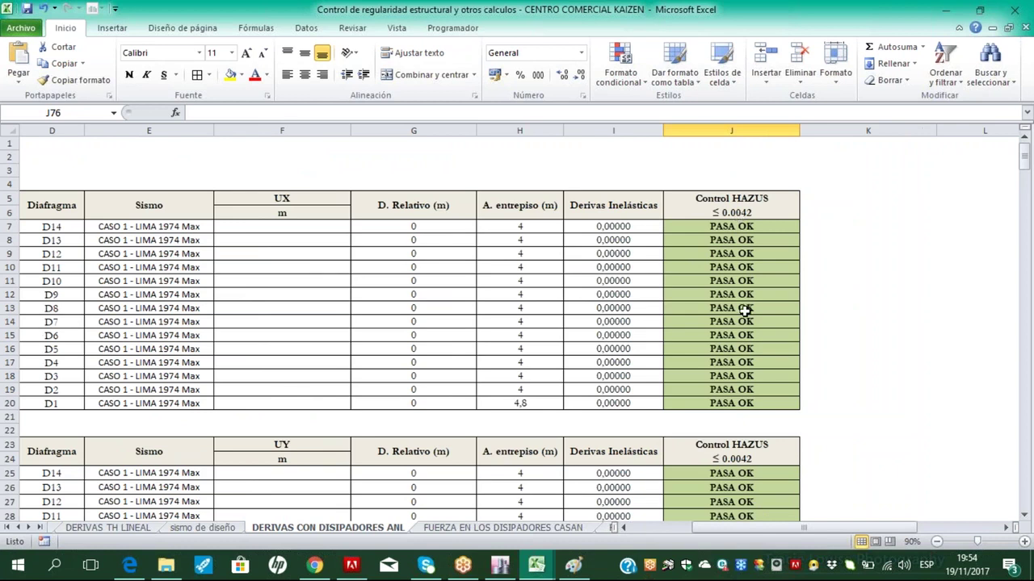
pyautogui.moveTo(707, 532); pyautogui.dragTo(677, 530)
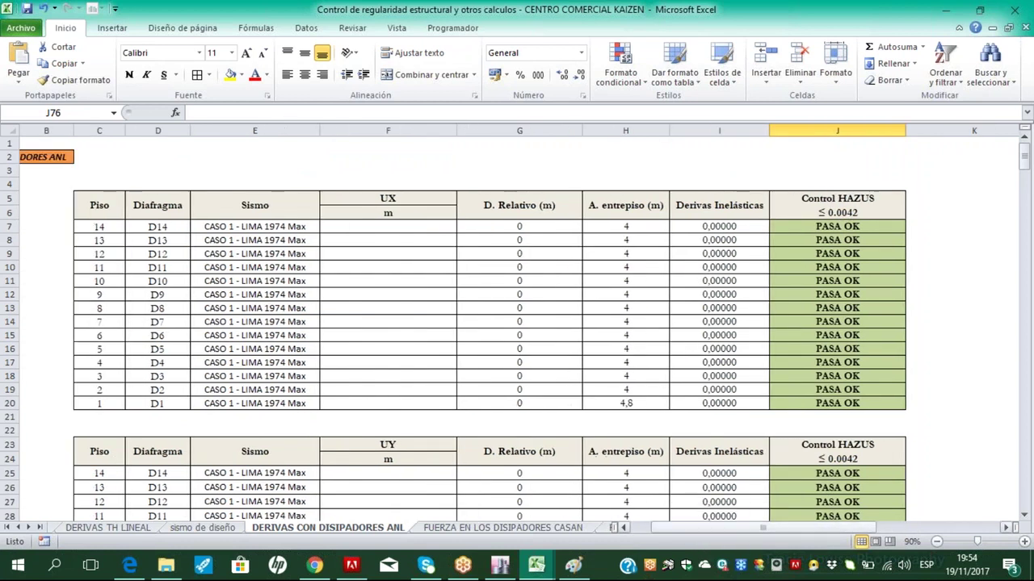
pyautogui.click(334, 225)
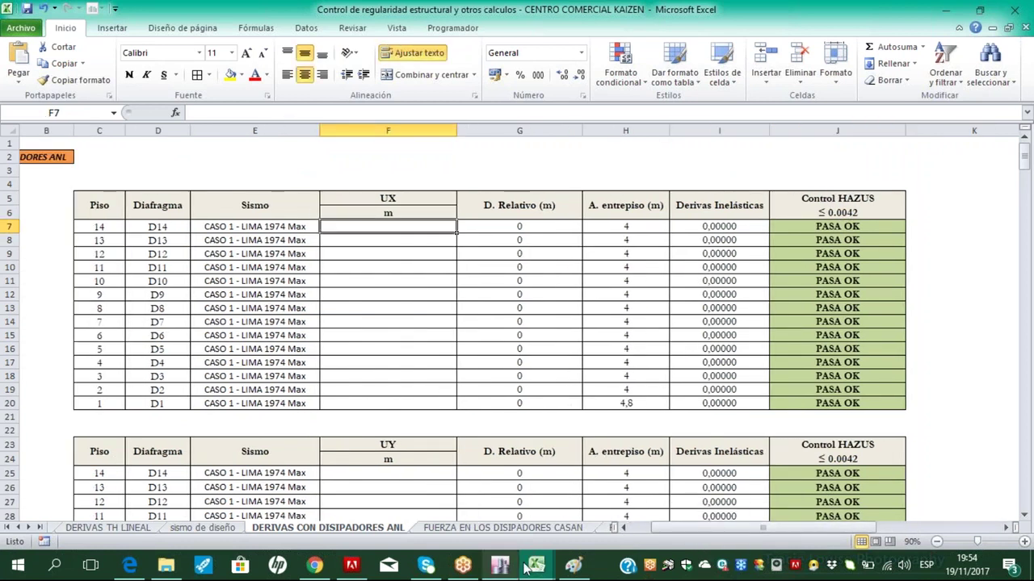
# Switch to the "CALCULO DE LAS PROPIEDADES DEL DISIPADOR - KAIZEN" workbook and compare its X-X and Y-Y damping coefficient sheets
pyautogui.moveTo(536, 565)
pyautogui.click(581, 493)
pyautogui.click(598, 419)
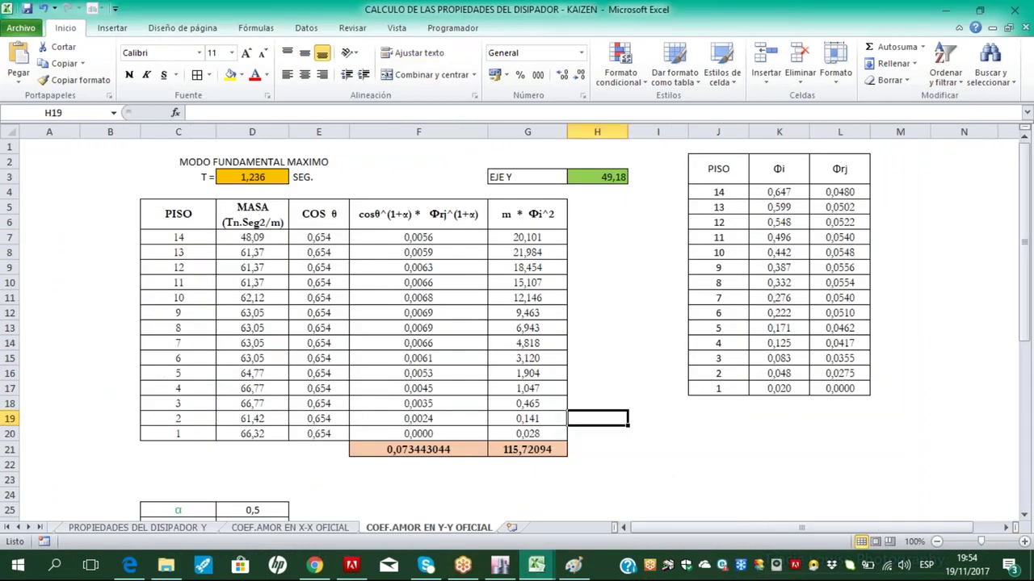
pyautogui.click(327, 528)
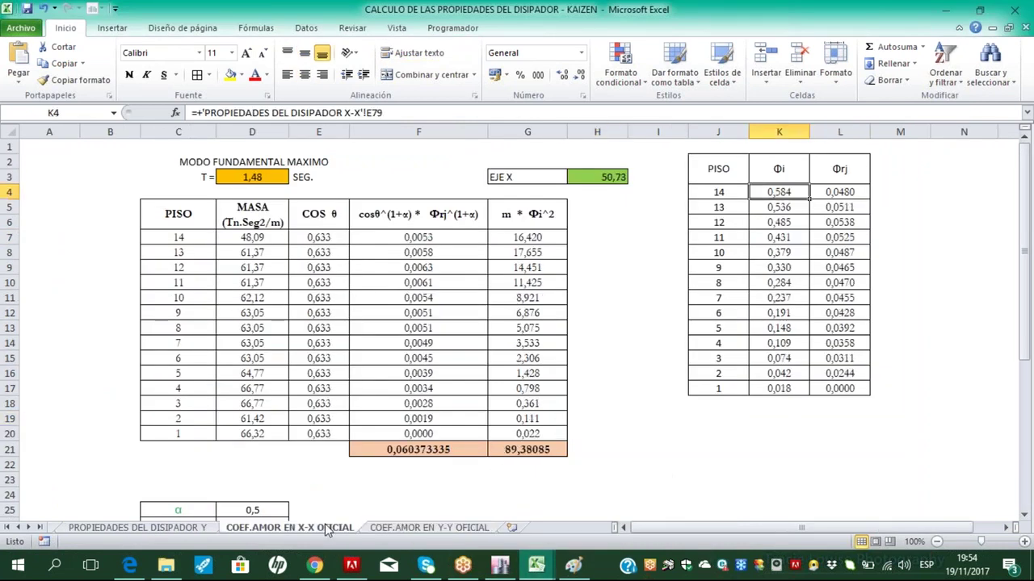
pyautogui.click(375, 529)
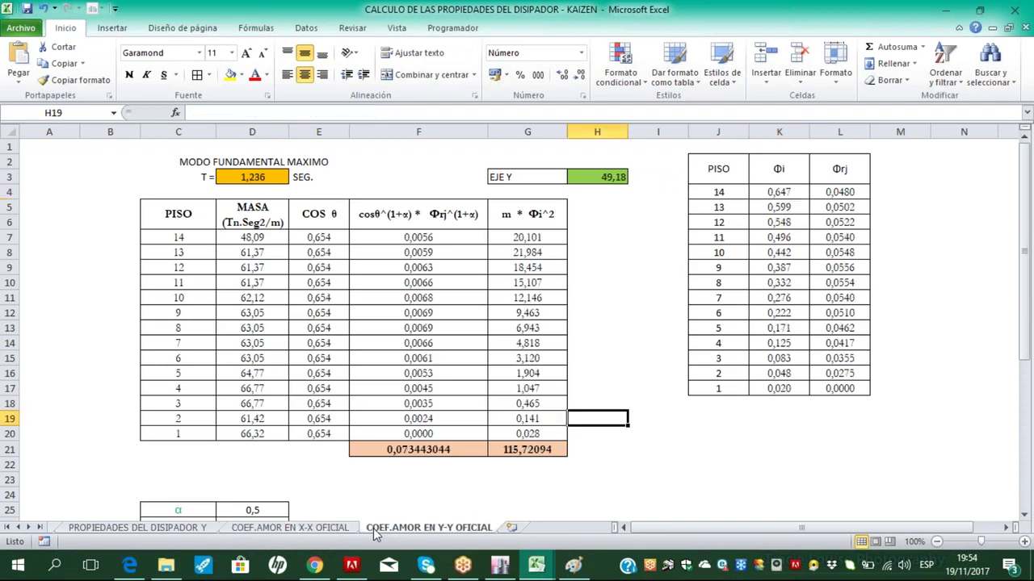
# Review the modal displacement, mass and seismic weight tables on the "PROPIEDADES DEL DISIPADOR X-X" sheet
pyautogui.click(18, 527)
pyautogui.click(98, 529)
pyautogui.click(596, 357)
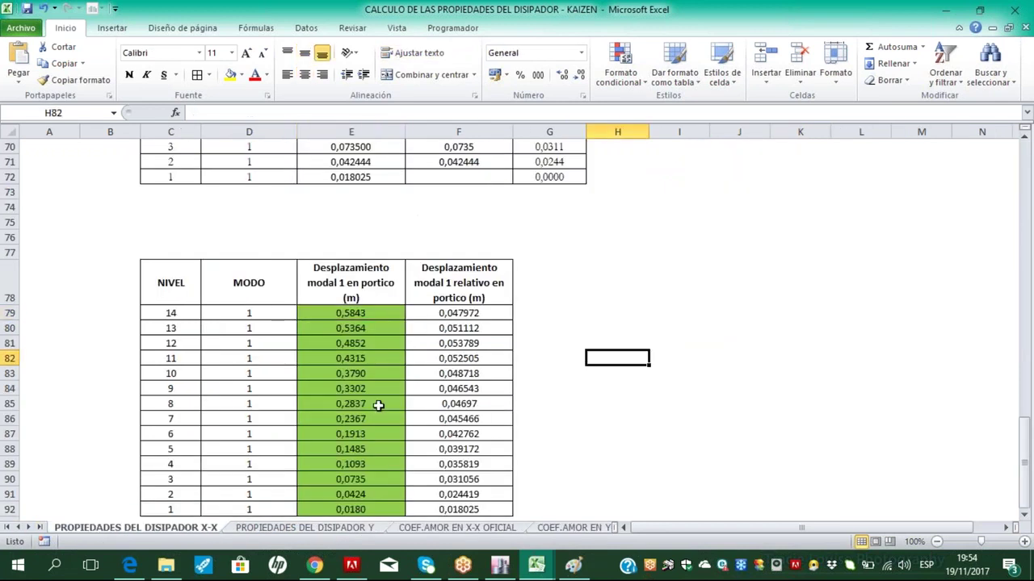
pyautogui.scroll(3, 390, 296)
pyautogui.scroll(17, 390, 296)
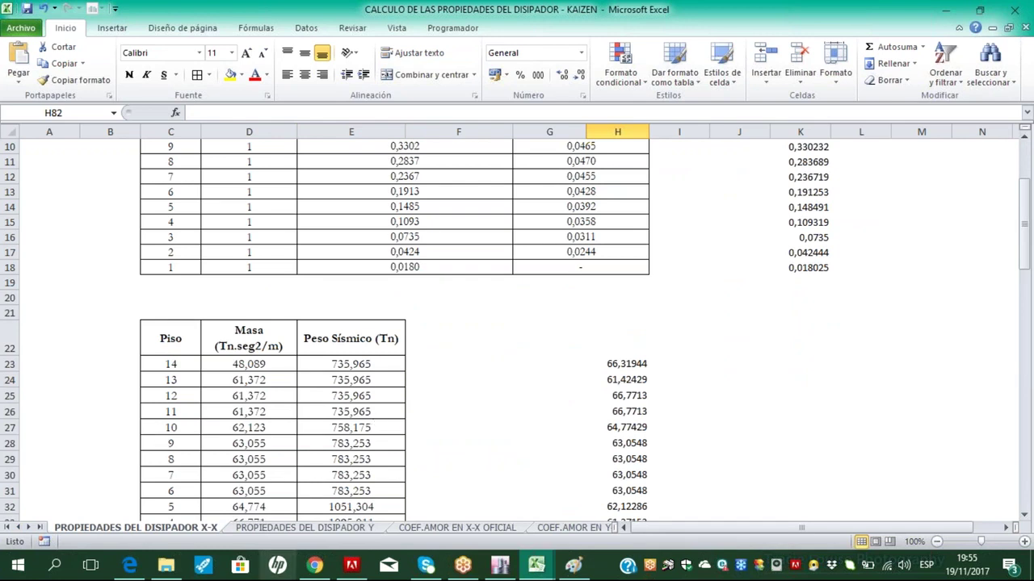
pyautogui.scroll(3, 378, 421)
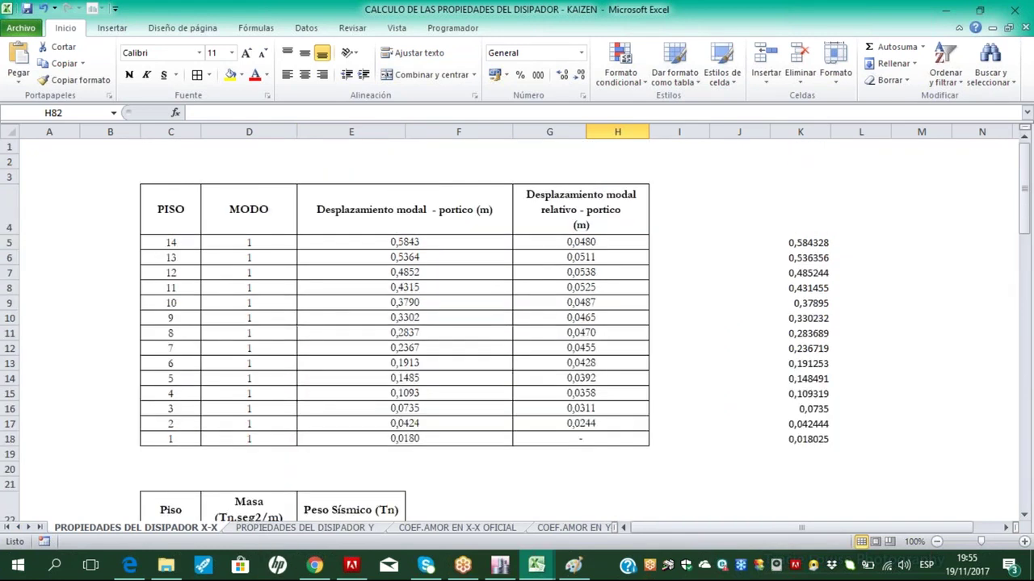
pyautogui.scroll(-20, 517, 327)
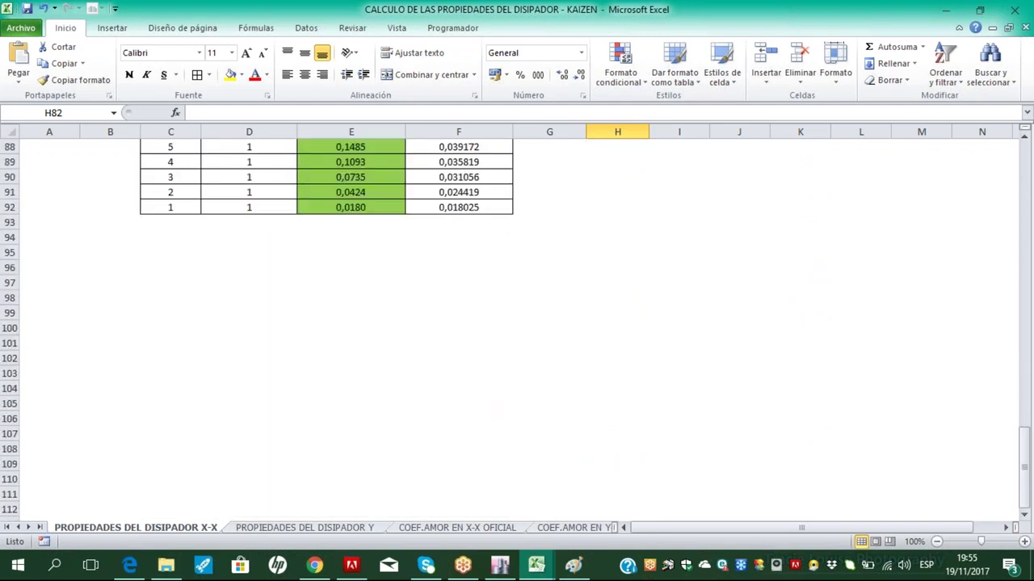
pyautogui.scroll(2, 455, 470)
# Review the modal displacement and mass tables on "PROPIEDADES DEL DISIPADOR Y", and return to "COEF.AMOR EN X-X OFICIAL"
pyautogui.hotkey('ctrl', 'pagedown')
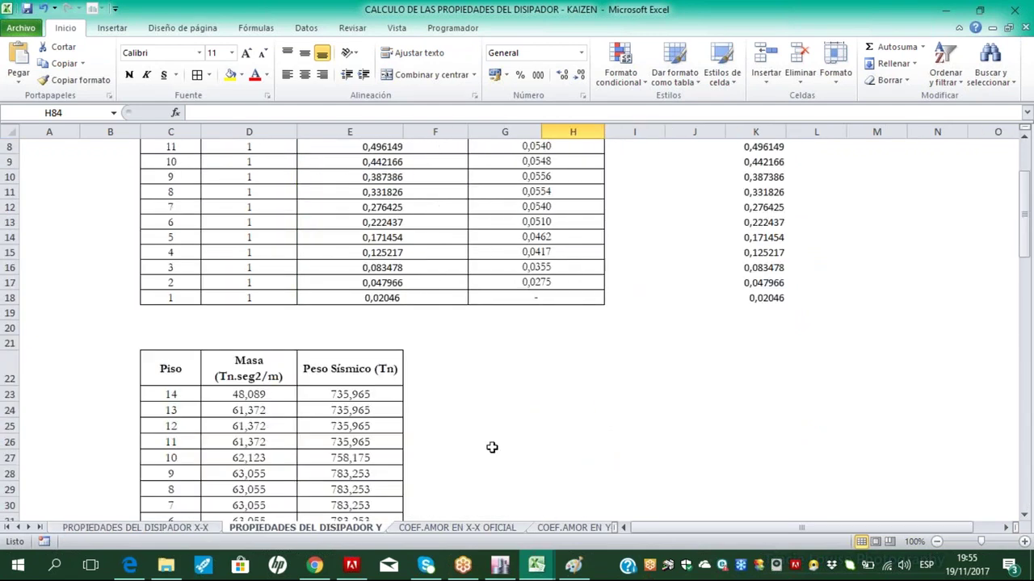
pyautogui.scroll(-3, 469, 399)
pyautogui.scroll(6, 508, 406)
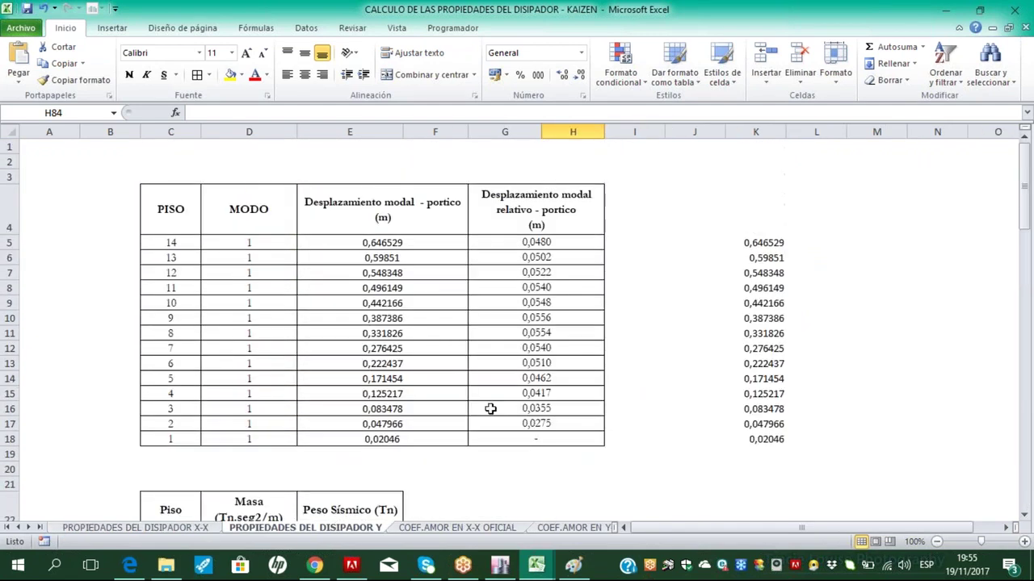
pyautogui.click(414, 529)
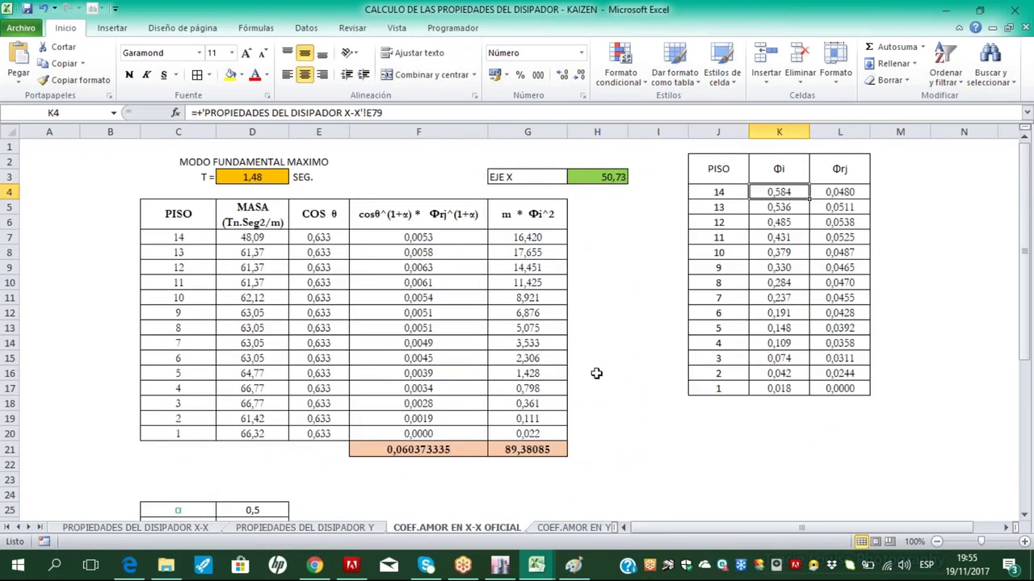
# Open the workbook "CALCULOS DE AMPLITUD MAXIMA - Droof - KAIZEN - PARA X" from the dampers course folder and view its Droof calculation
pyautogui.click(166, 565)
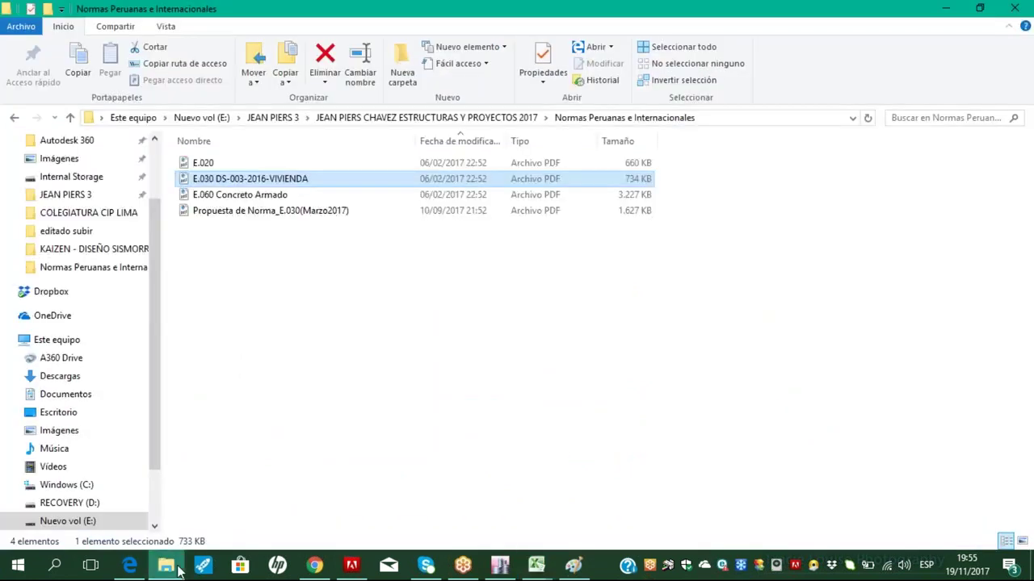
pyautogui.click(18, 118)
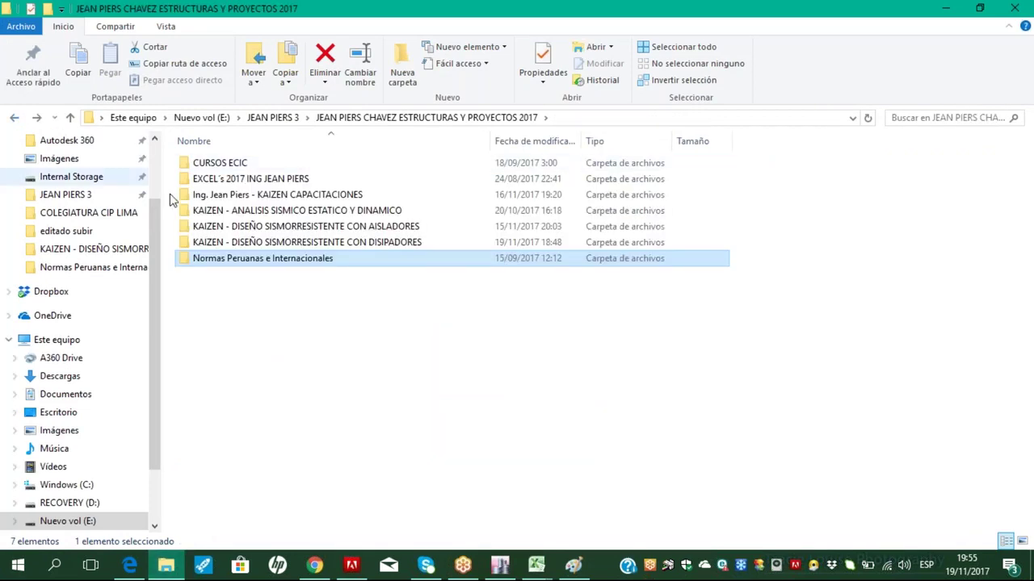
pyautogui.click(274, 243)
pyautogui.doubleClick(275, 244)
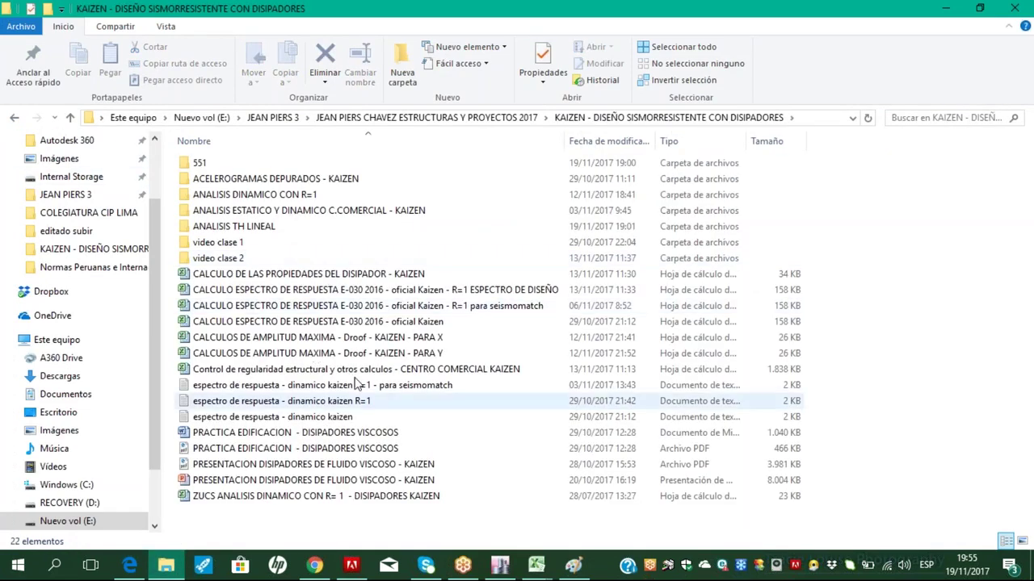
pyautogui.doubleClick(369, 337)
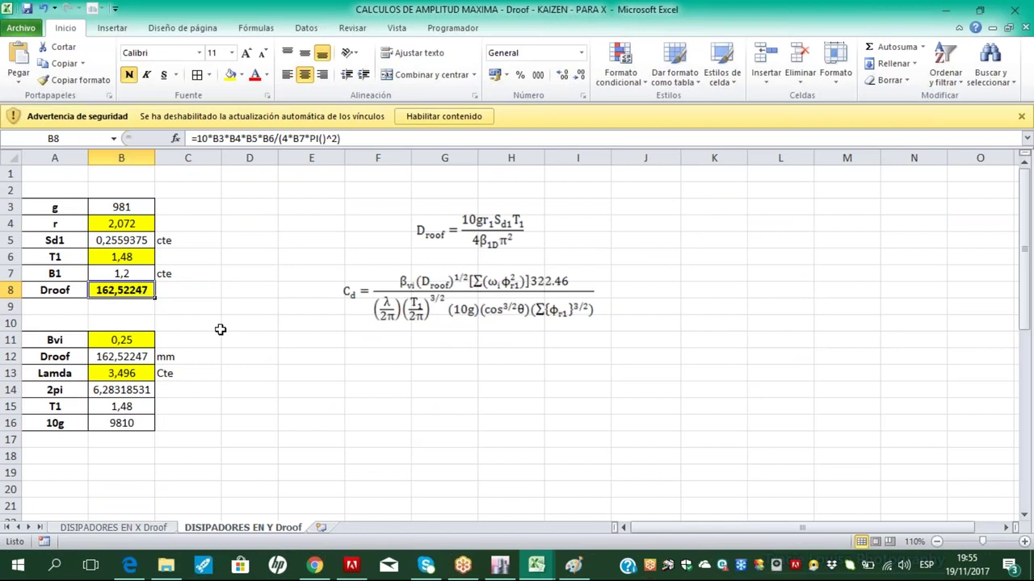
pyautogui.click(229, 372)
pyautogui.click(230, 340)
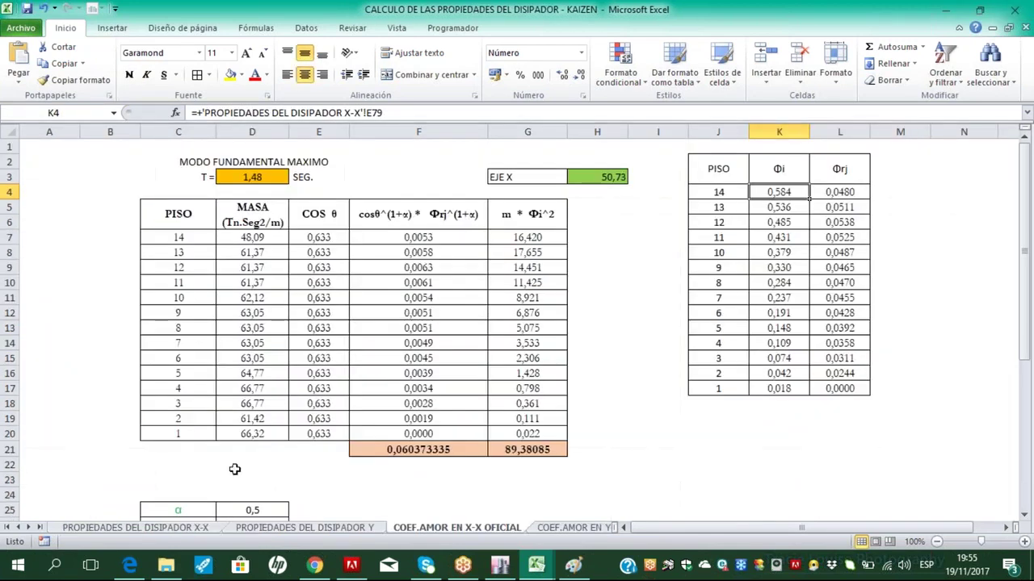
# Open the workbook "CALCULOS DE AMPLITUD MAXIMA - Droof - KAIZEN - PARA Y", continuing without updating its links
pyautogui.click(166, 565)
pyautogui.doubleClick(278, 355)
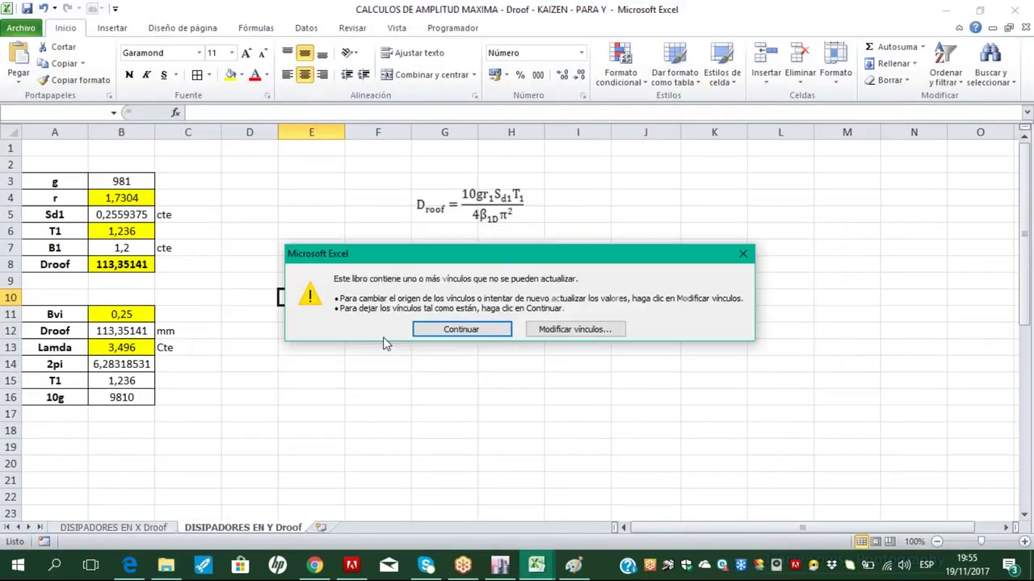
pyautogui.click(461, 330)
pyautogui.click(366, 397)
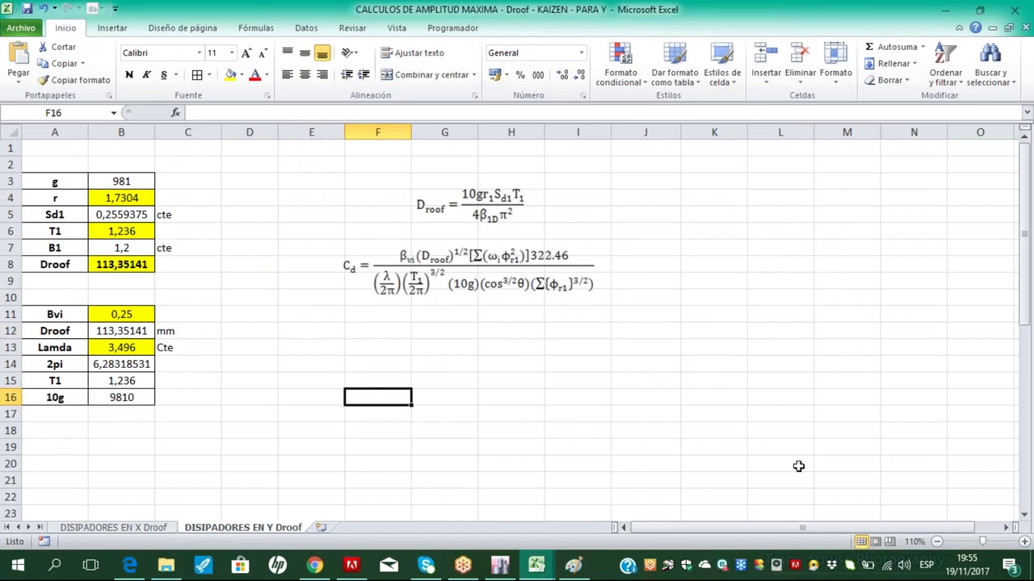
# Sketch axes with an oscillating wave and its amplitude over the Droof sheet, clear the drawing and minimize the workbook
pyautogui.moveTo(337, 235); pyautogui.dragTo(336, 376)
pyautogui.moveTo(338, 494)
pyautogui.mouseDown()
pyautogui.moveTo(336, 377)
pyautogui.moveTo(604, 369)
pyautogui.mouseUp()
pyautogui.moveTo(336, 367)
pyautogui.mouseDown()
pyautogui.moveTo(401, 420)
pyautogui.moveTo(470, 429)
pyautogui.moveTo(555, 320)
pyautogui.moveTo(596, 372)
pyautogui.mouseUp()
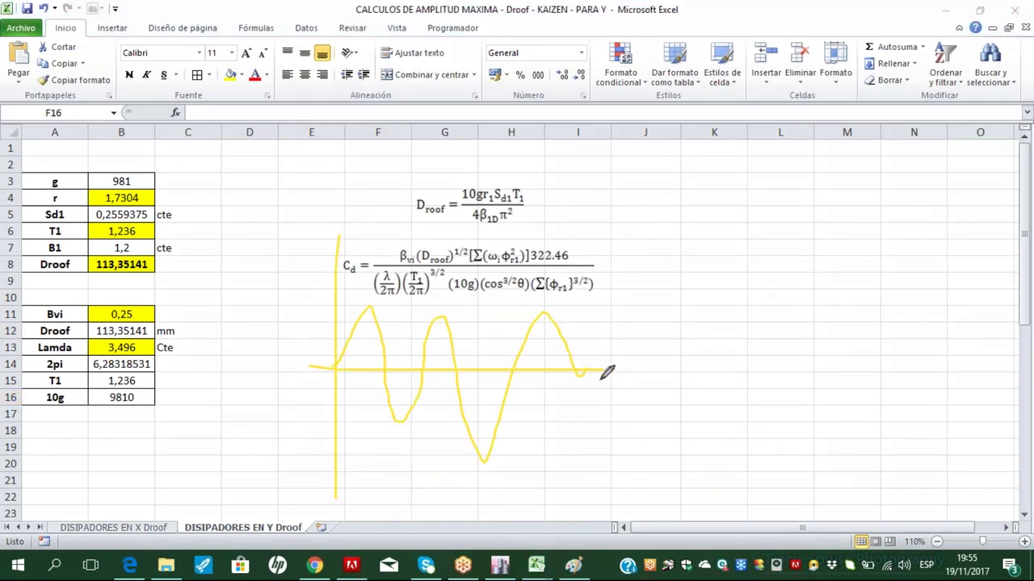
pyautogui.moveTo(373, 308)
pyautogui.mouseDown()
pyautogui.moveTo(426, 308)
pyautogui.moveTo(405, 311)
pyautogui.moveTo(391, 359)
pyautogui.moveTo(425, 353)
pyautogui.moveTo(452, 307)
pyautogui.mouseUp()
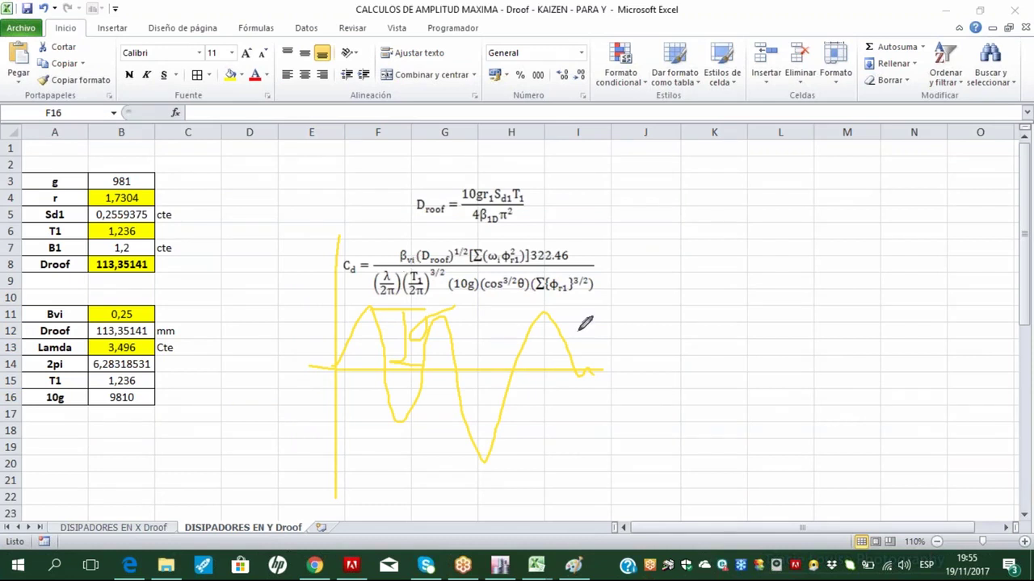
pyautogui.press('Escape')
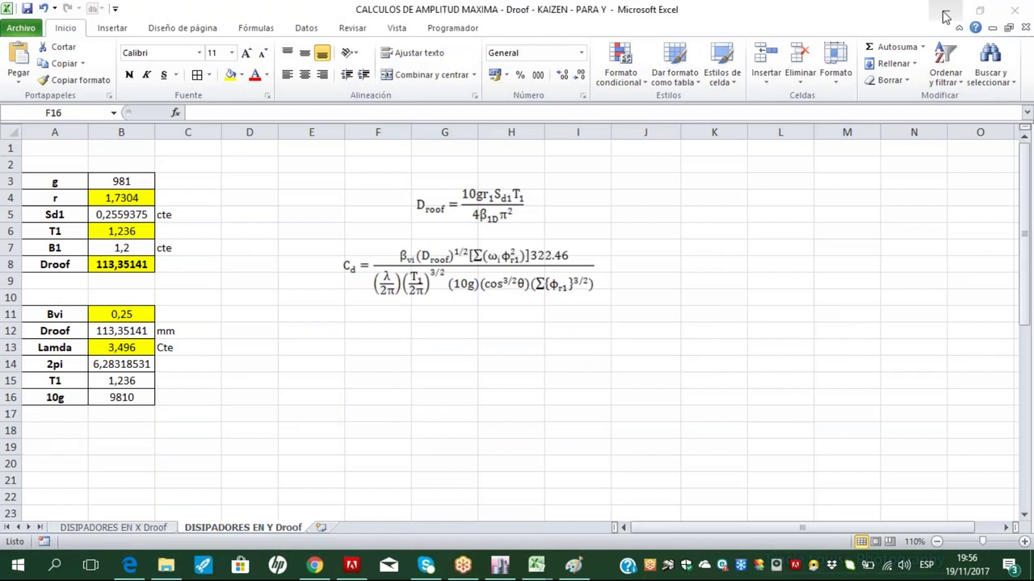
pyautogui.click(946, 15)
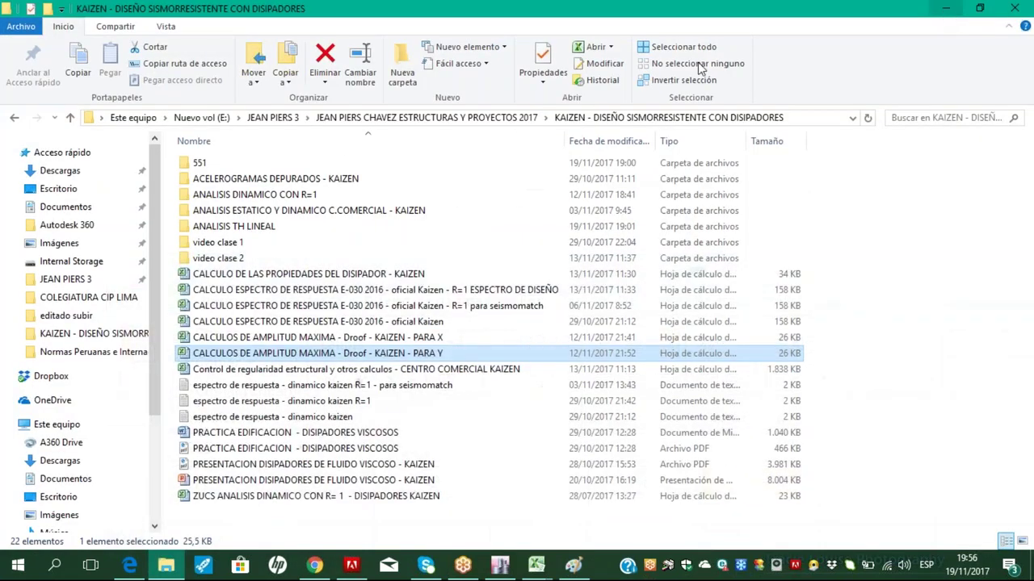
# Return to the workbook "CALCULO DE LAS PROPIEDADES DEL DISIPADOR - KAIZEN" and review the amplitude and its explanatory note on "COEF.AMOR EN Y-Y OFICIAL"
pyautogui.click(537, 565)
pyautogui.click(516, 501)
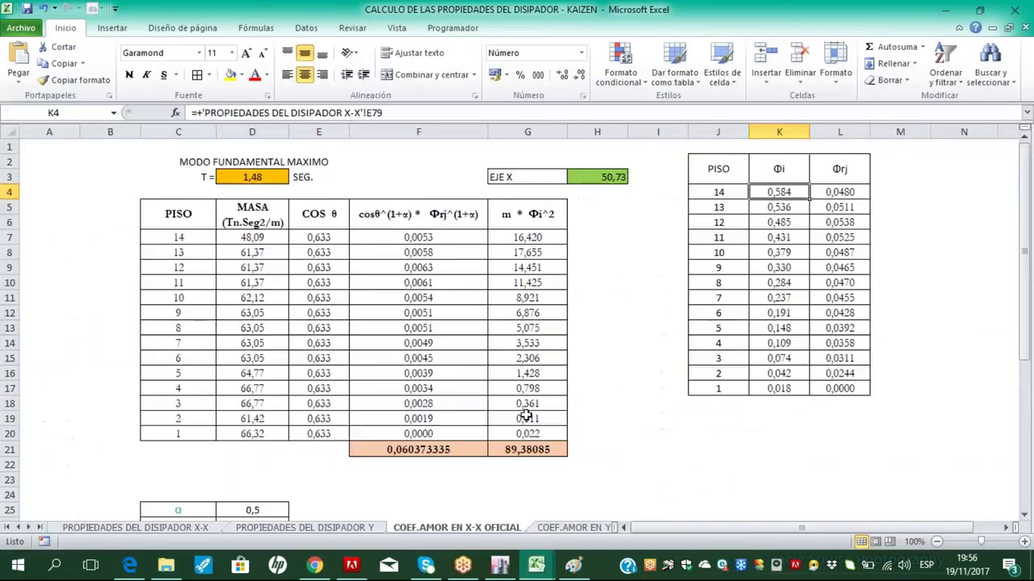
pyautogui.scroll(-2, 538, 485)
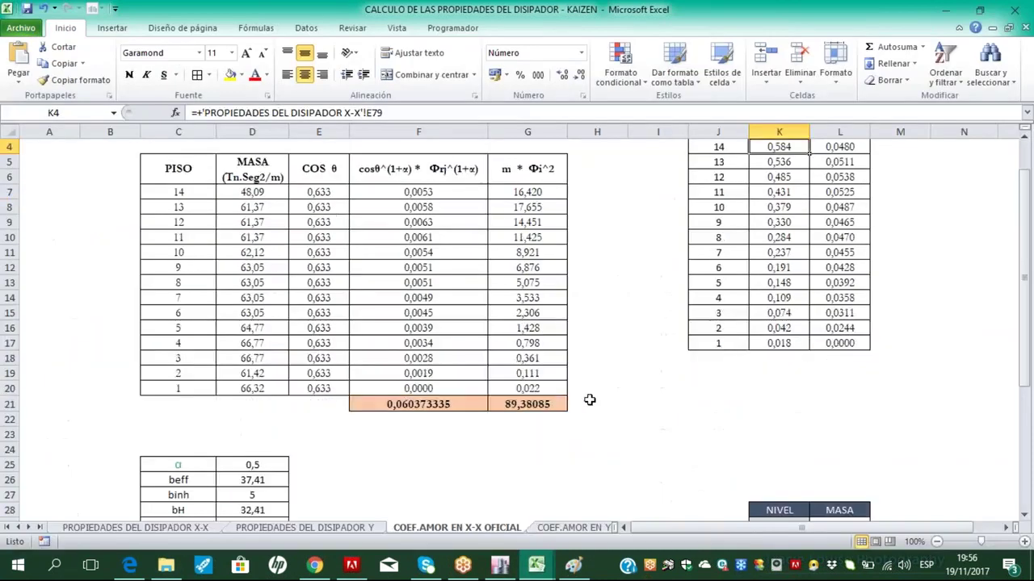
pyautogui.click(30, 528)
pyautogui.click(429, 528)
pyautogui.scroll(-10, 550, 441)
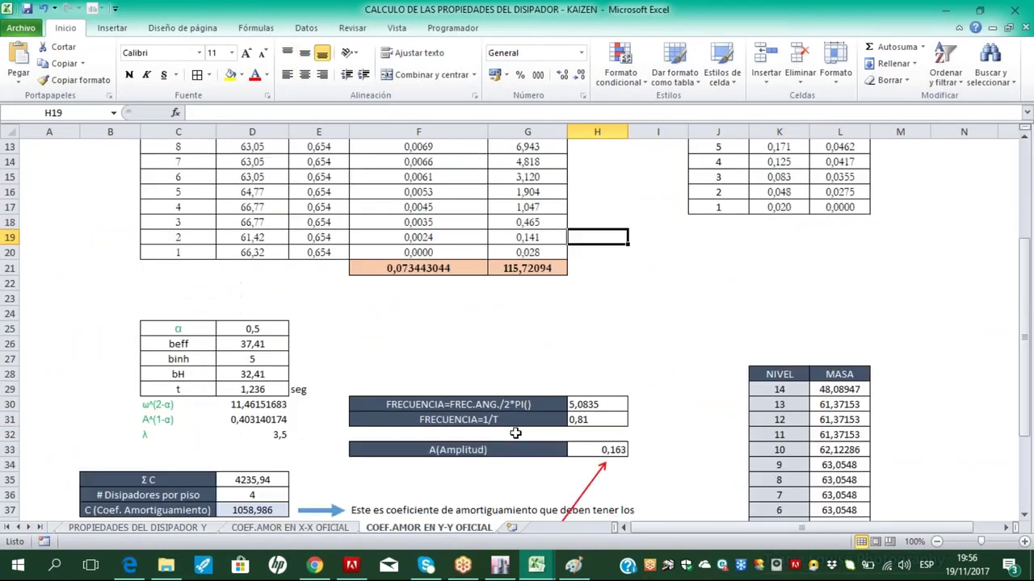
pyautogui.click(550, 441)
pyautogui.click(250, 332)
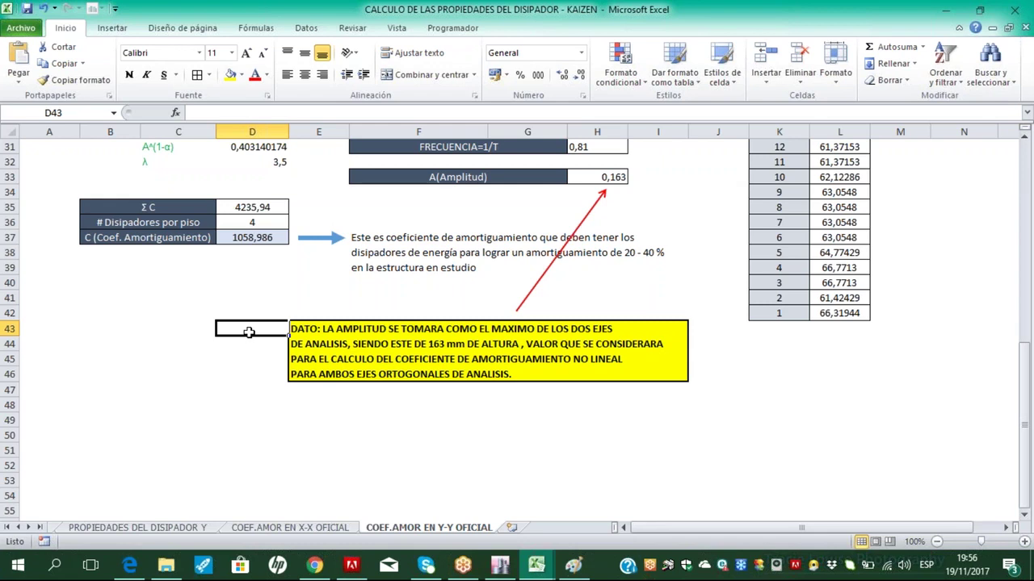
pyautogui.scroll(3, 250, 333)
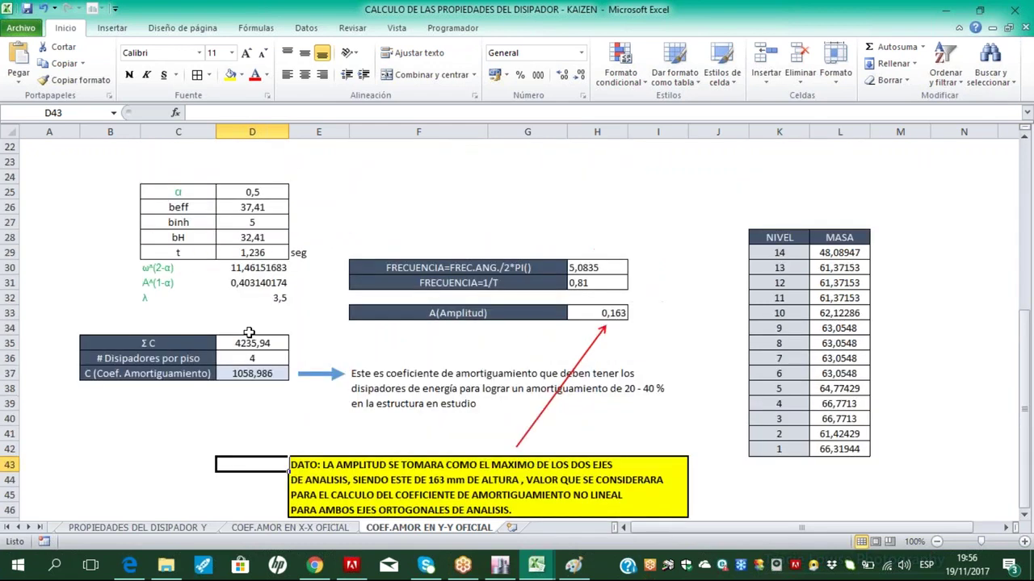
pyautogui.moveTo(536, 565)
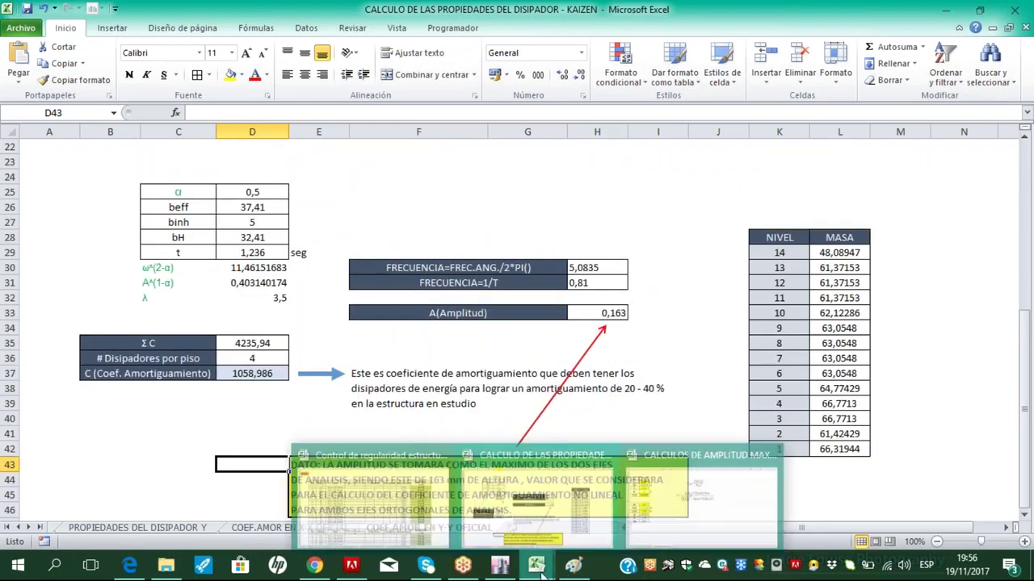
pyautogui.click(445, 223)
pyautogui.click(517, 222)
pyautogui.click(420, 222)
pyautogui.click(505, 221)
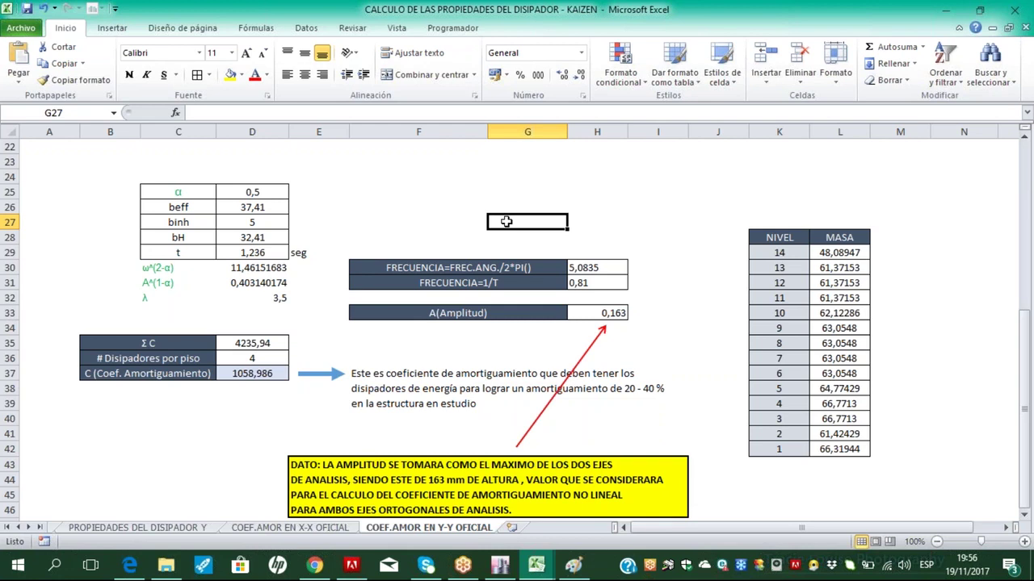
pyautogui.scroll(-2, 420, 331)
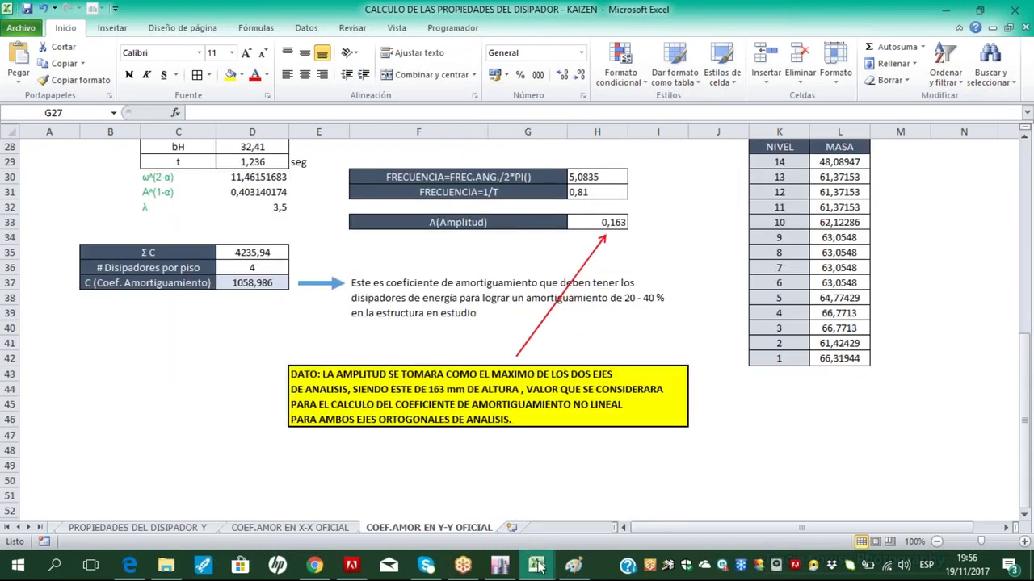
# Switch to the "CALCULOS DE AMPLITUD MAXIMA - Droof - KAIZEN - PARA Y" workbook, inspect the Droof formula in B8 and close the workbook
pyautogui.moveTo(537, 566)
pyautogui.click(556, 488)
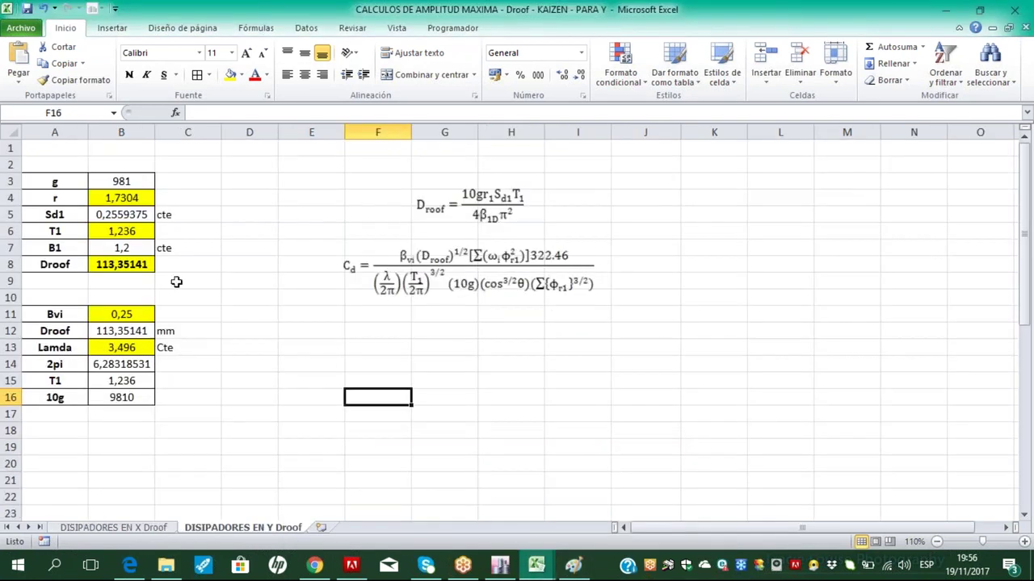
pyautogui.click(231, 279)
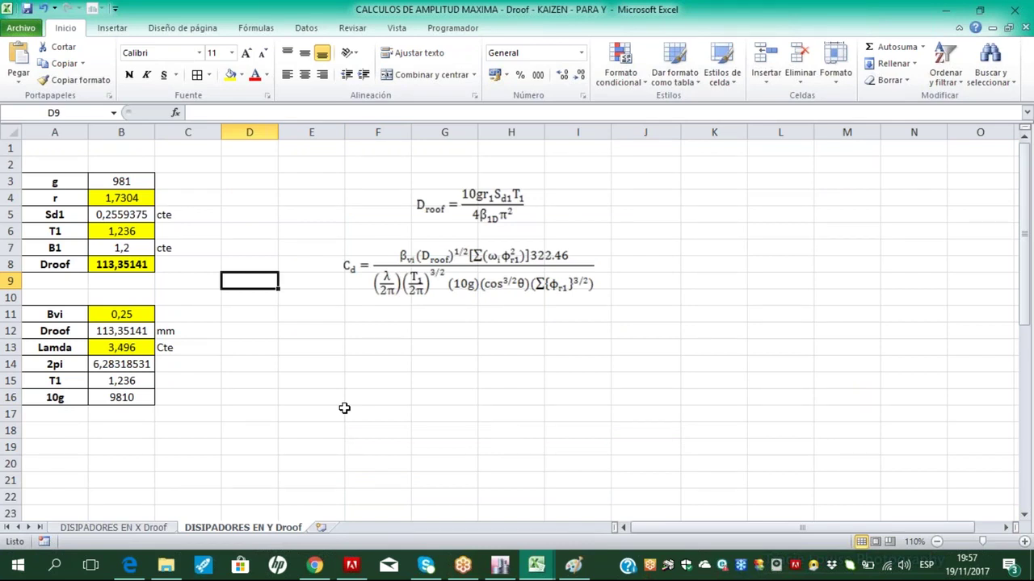
pyautogui.click(142, 267)
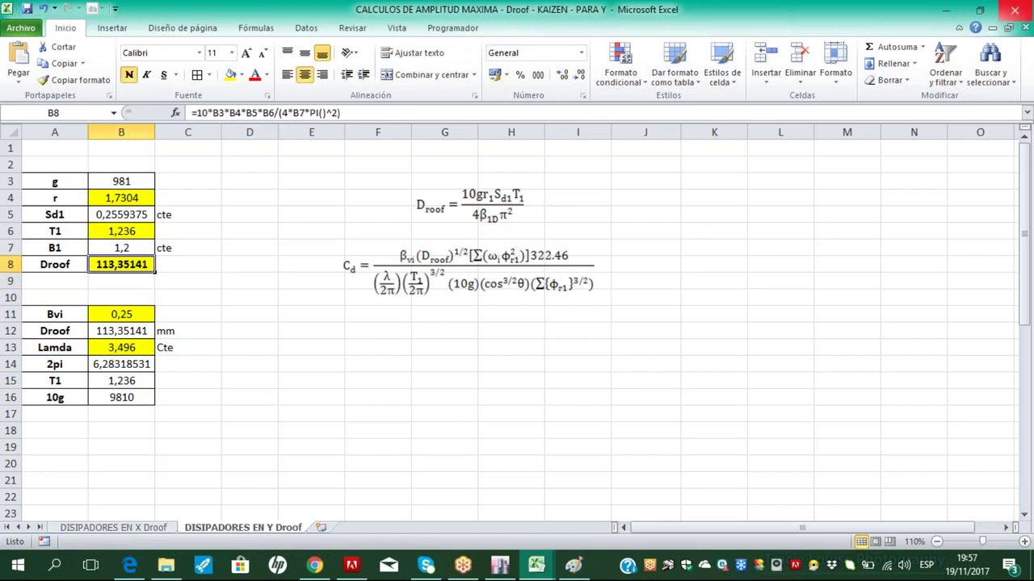
pyautogui.click(1014, 10)
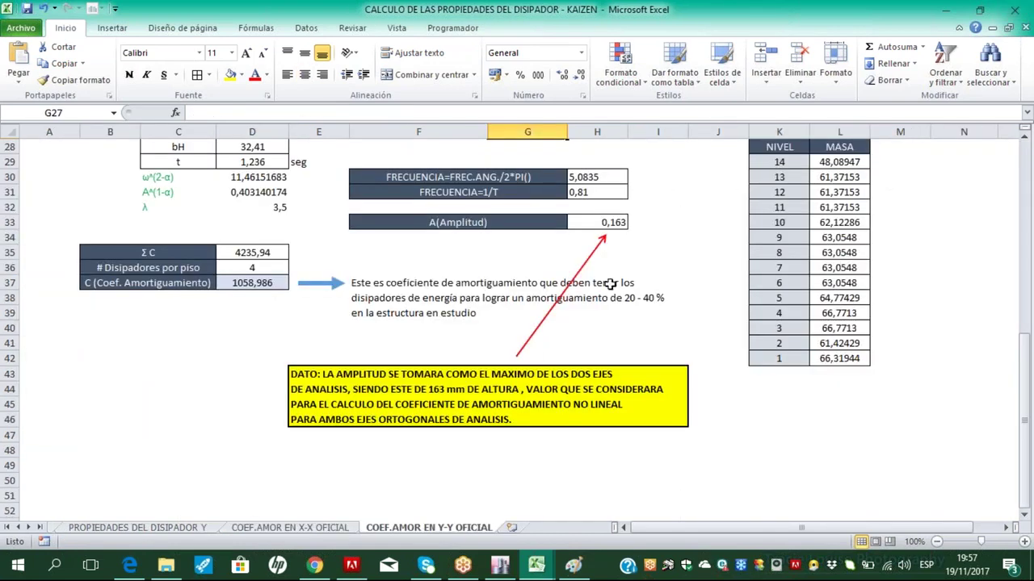
# Compare the amplitude in H33 between the "COEF.AMOR EN Y-Y OFICIAL" and "COEF.AMOR EN X-X OFICIAL" sheets
pyautogui.click(612, 225)
pyautogui.scroll(3, 666, 267)
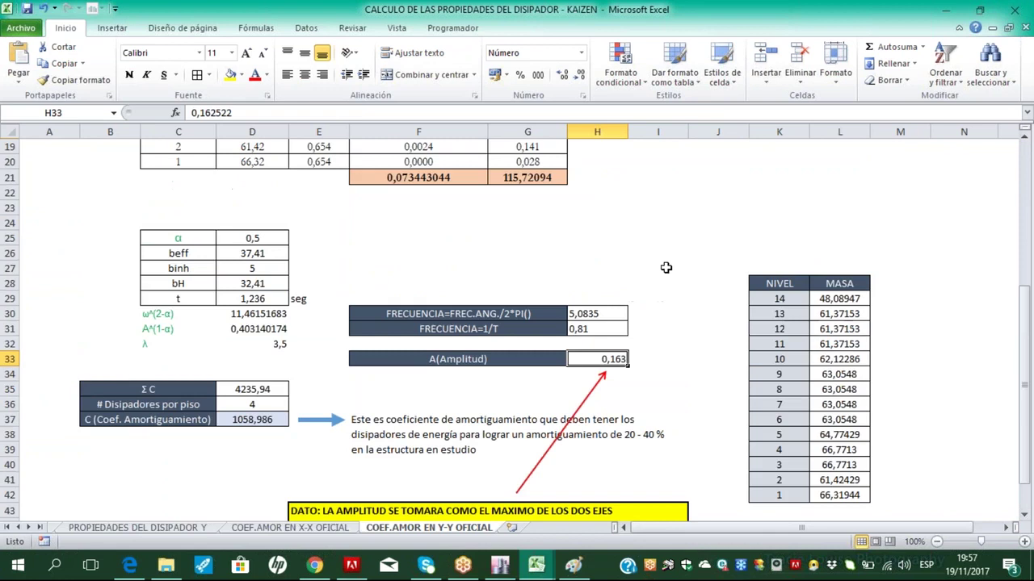
pyautogui.hotkey('ctrl', 'pageup')
pyautogui.hotkey('ctrl', 'pagedown')
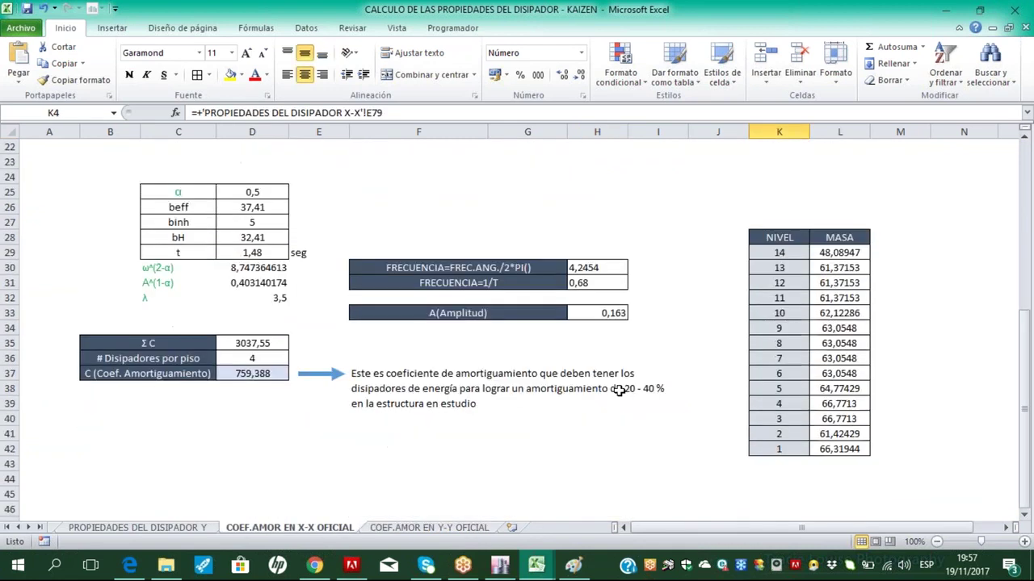
pyautogui.scroll(1, 643, 406)
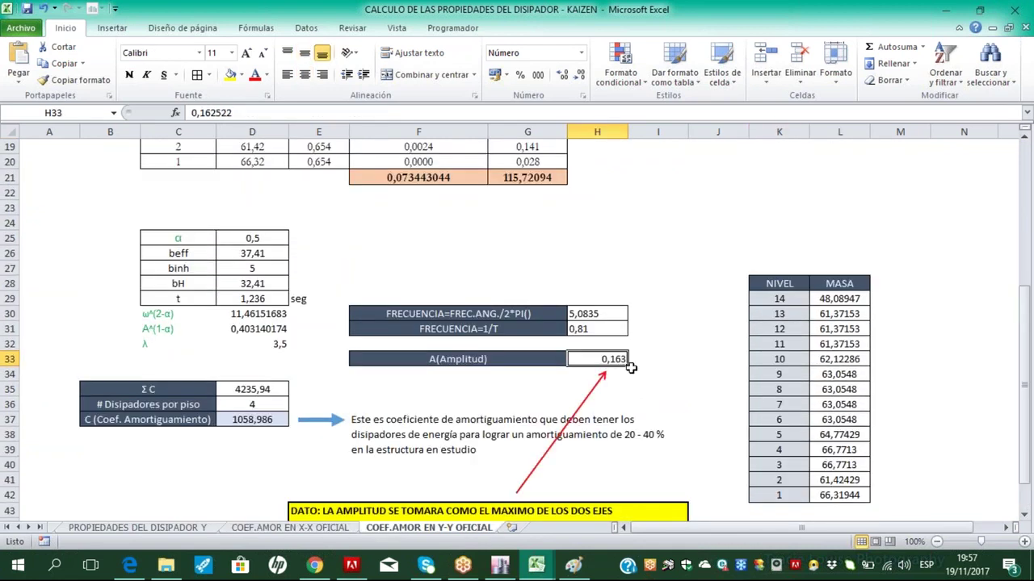
pyautogui.click(262, 533)
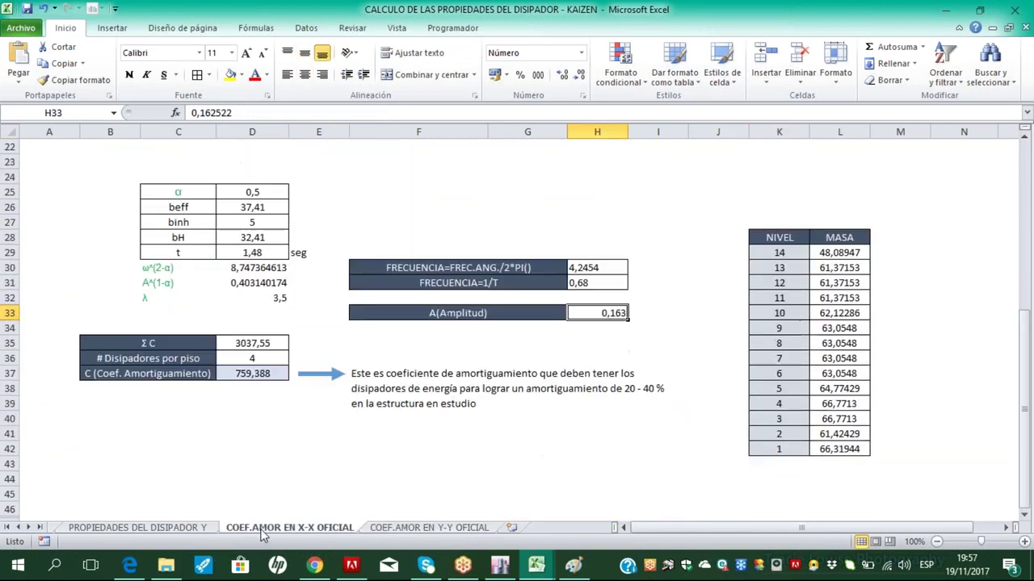
pyautogui.click(638, 443)
# Check the damper inclination angle for EJE X in H3 of "COEF.AMOR EN X-X OFICIAL"
pyautogui.scroll(7, 492, 440)
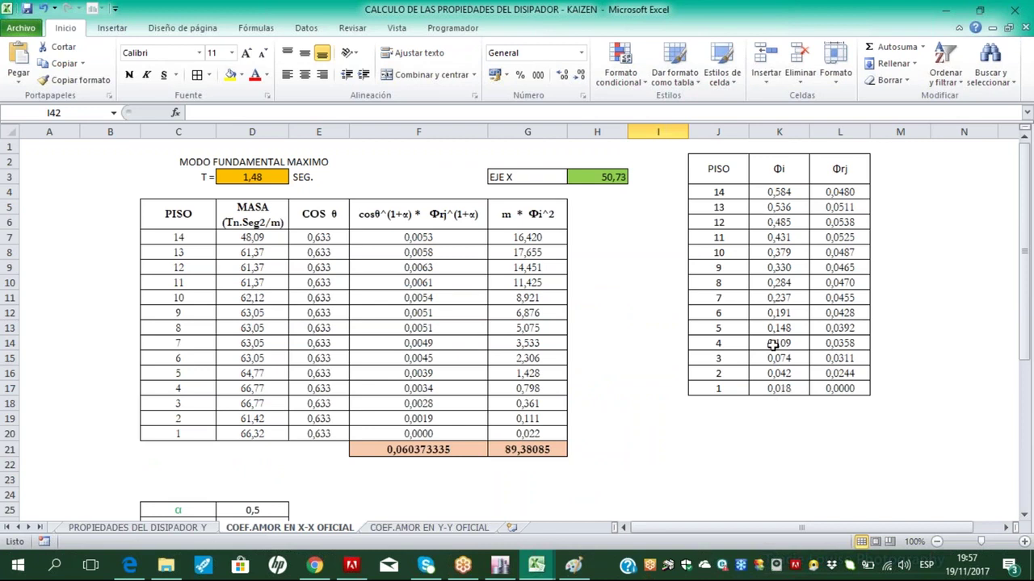
pyautogui.click(609, 180)
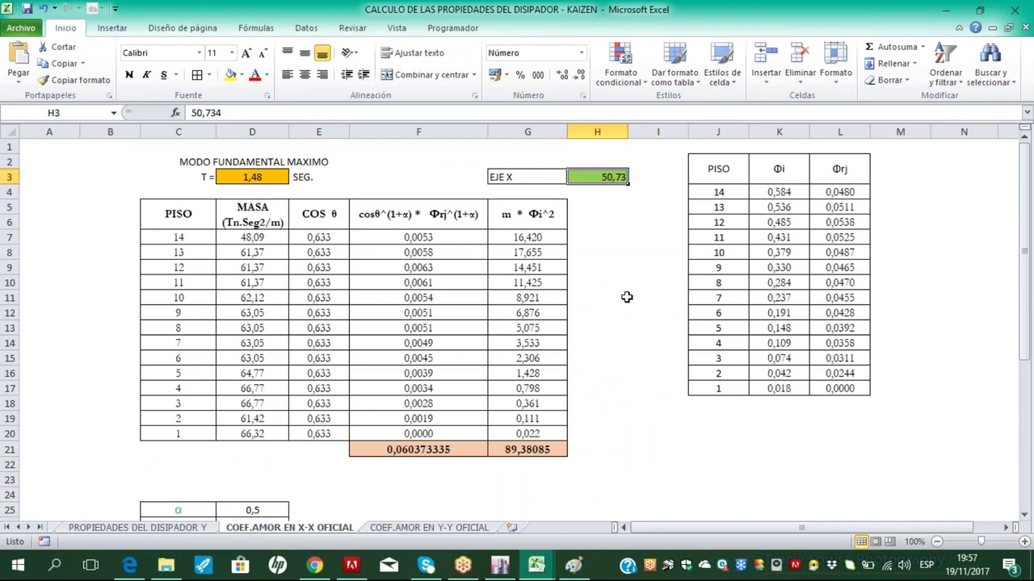
pyautogui.click(581, 298)
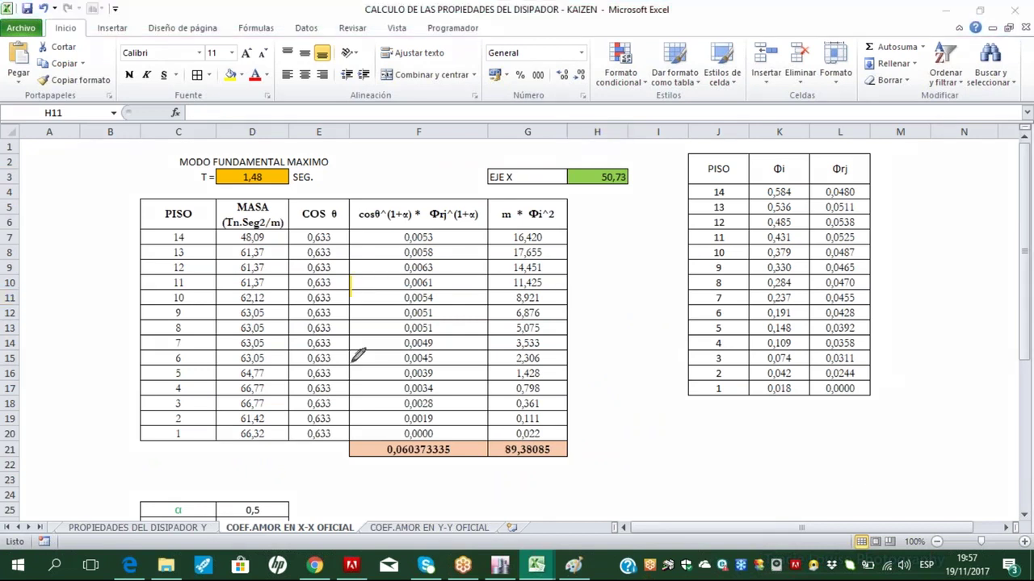
# Sketch a frame with chevron dampers and the inverse-tangent relation for their angle over the sheet, and clear the drawing
pyautogui.moveTo(352, 370)
pyautogui.mouseDown()
pyautogui.moveTo(357, 278)
pyautogui.moveTo(576, 279)
pyautogui.moveTo(580, 371)
pyautogui.mouseUp()
pyautogui.moveTo(457, 292); pyautogui.dragTo(365, 368)
pyautogui.moveTo(461, 293); pyautogui.dragTo(561, 355)
pyautogui.moveTo(462, 290)
pyautogui.mouseDown()
pyautogui.moveTo(460, 380)
pyautogui.moveTo(600, 372)
pyautogui.mouseUp()
pyautogui.moveTo(408, 370)
pyautogui.mouseDown()
pyautogui.moveTo(390, 403)
pyautogui.moveTo(432, 408)
pyautogui.mouseUp()
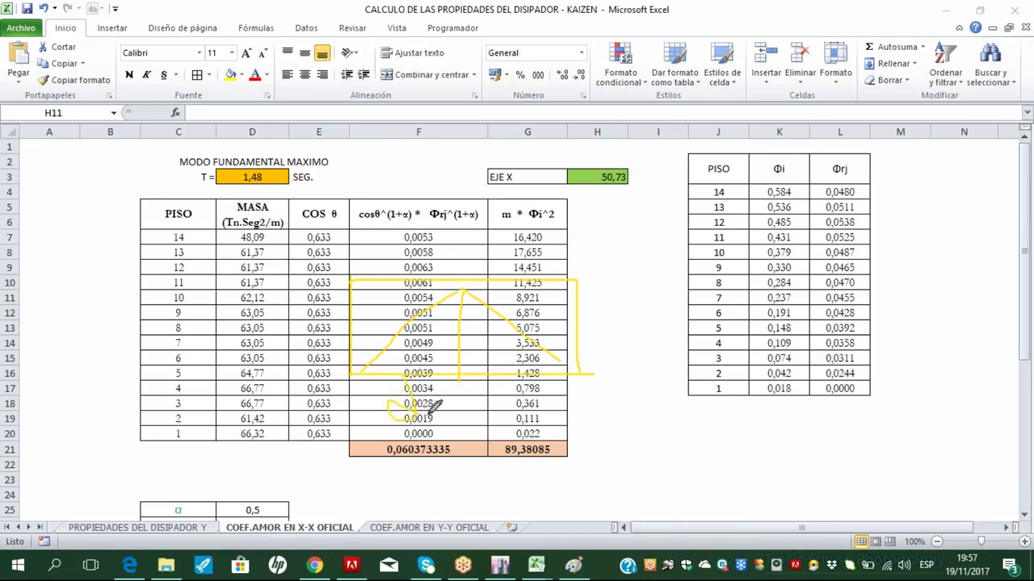
pyautogui.moveTo(528, 397); pyautogui.dragTo(536, 415)
pyautogui.moveTo(386, 435)
pyautogui.mouseDown()
pyautogui.moveTo(512, 435)
pyautogui.moveTo(460, 442)
pyautogui.moveTo(457, 466)
pyautogui.mouseUp()
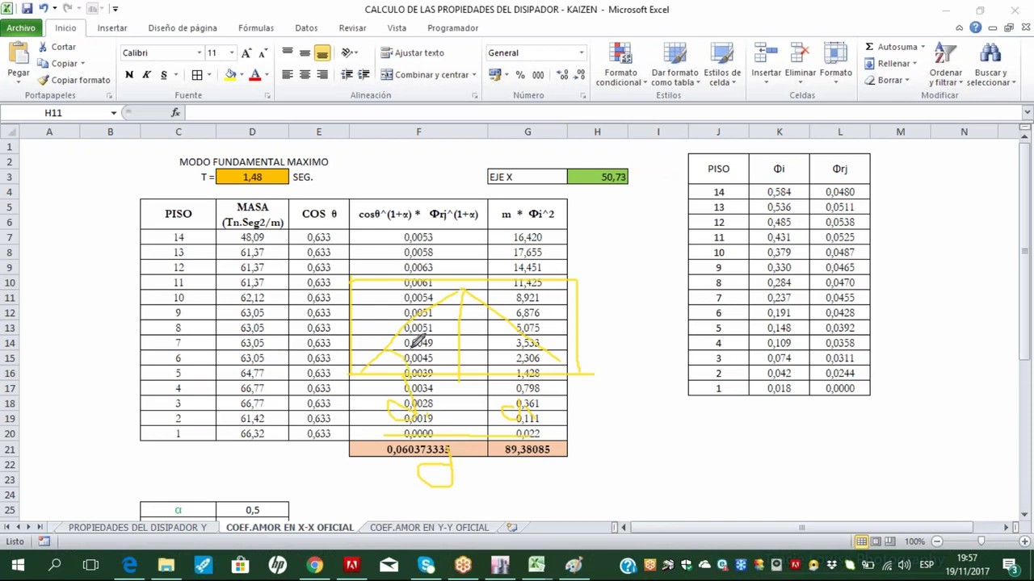
pyautogui.moveTo(423, 334); pyautogui.dragTo(408, 386)
pyautogui.moveTo(598, 363)
pyautogui.mouseDown()
pyautogui.moveTo(653, 358)
pyautogui.moveTo(658, 376)
pyautogui.mouseUp()
pyautogui.moveTo(472, 328)
pyautogui.mouseDown()
pyautogui.moveTo(475, 339)
pyautogui.moveTo(473, 331)
pyautogui.mouseUp()
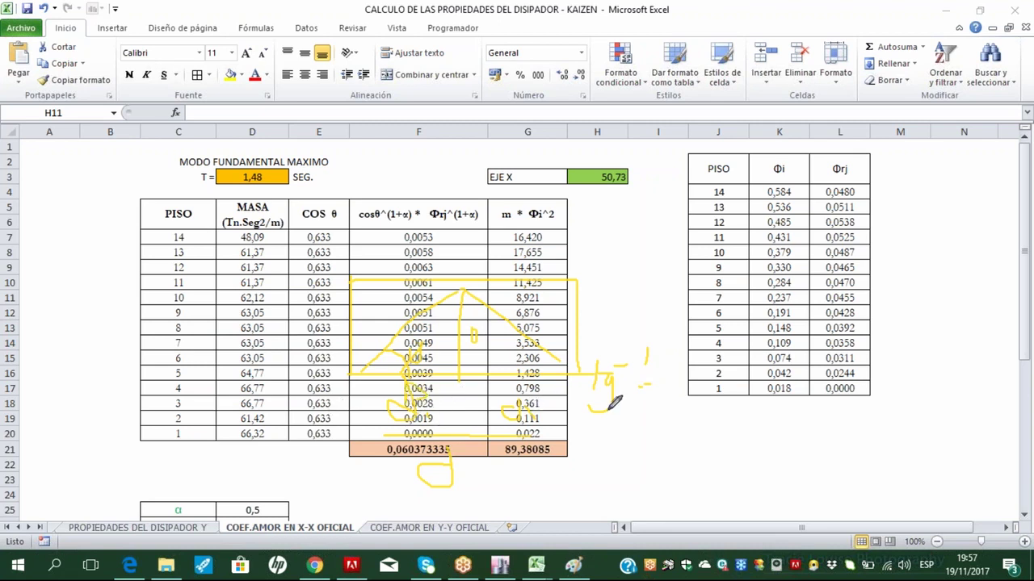
pyautogui.moveTo(696, 354); pyautogui.dragTo(698, 368)
pyautogui.moveTo(691, 414); pyautogui.dragTo(693, 420)
pyautogui.moveTo(668, 391)
pyautogui.mouseDown()
pyautogui.moveTo(708, 388)
pyautogui.moveTo(723, 422)
pyautogui.mouseUp()
pyautogui.moveTo(655, 452); pyautogui.dragTo(677, 436)
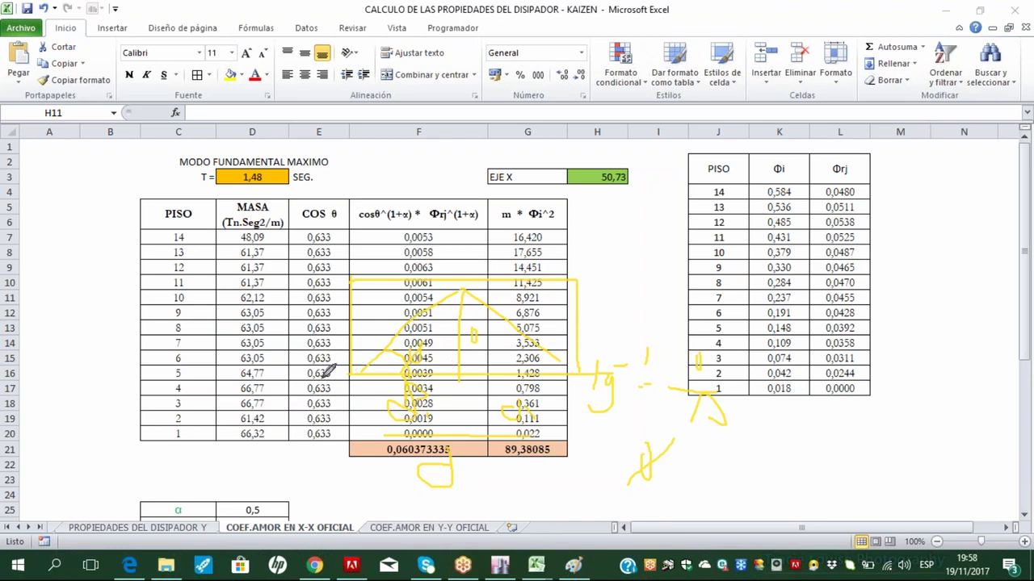
pyautogui.press('Escape')
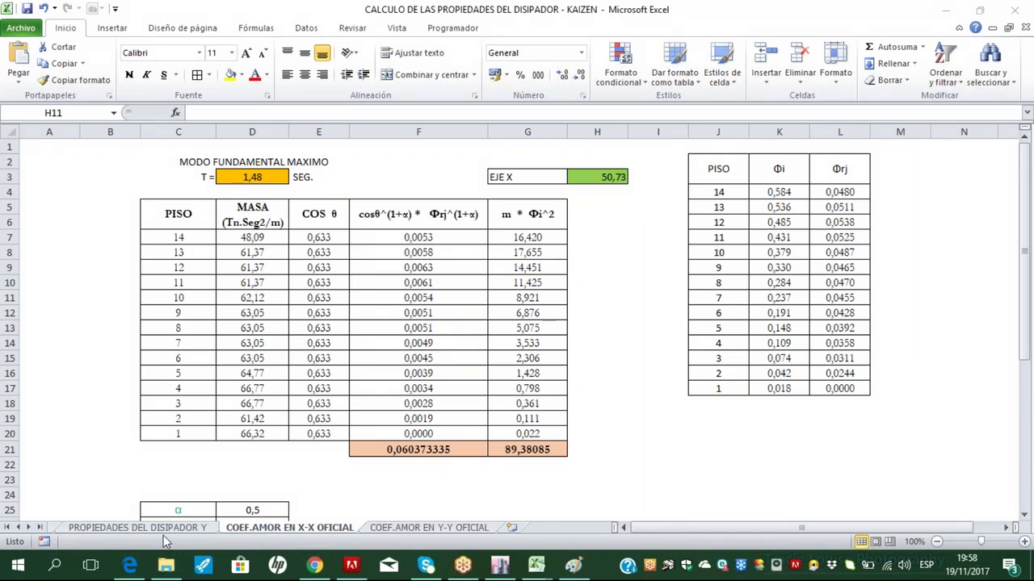
# Switch to the damper presentation PDF in Edge, review the nonlinear damping coefficient (ΣCj) formula and return to the Excel workbook
pyautogui.click(129, 565)
pyautogui.scroll(-5, 517, 441)
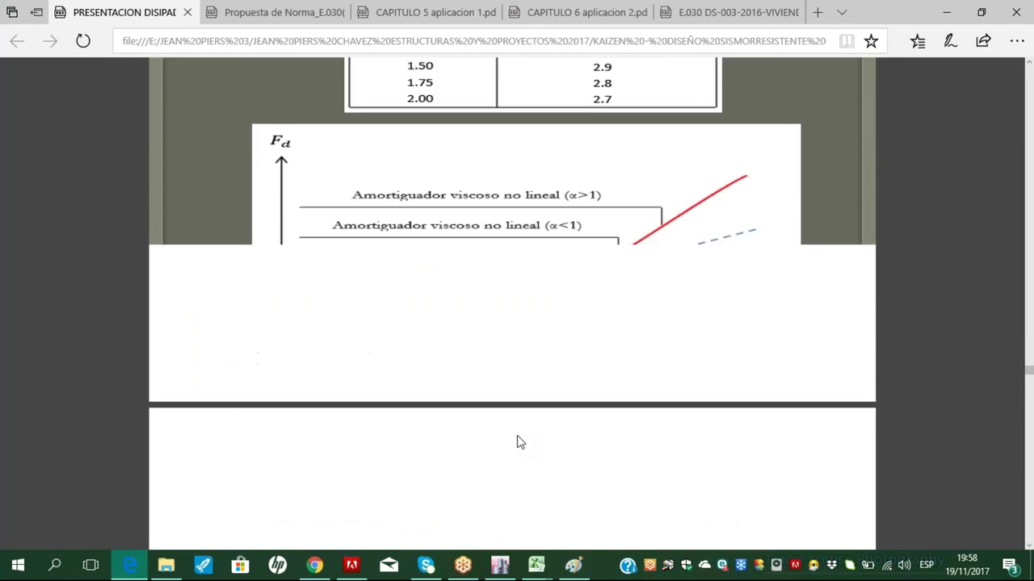
pyautogui.scroll(10, 520, 442)
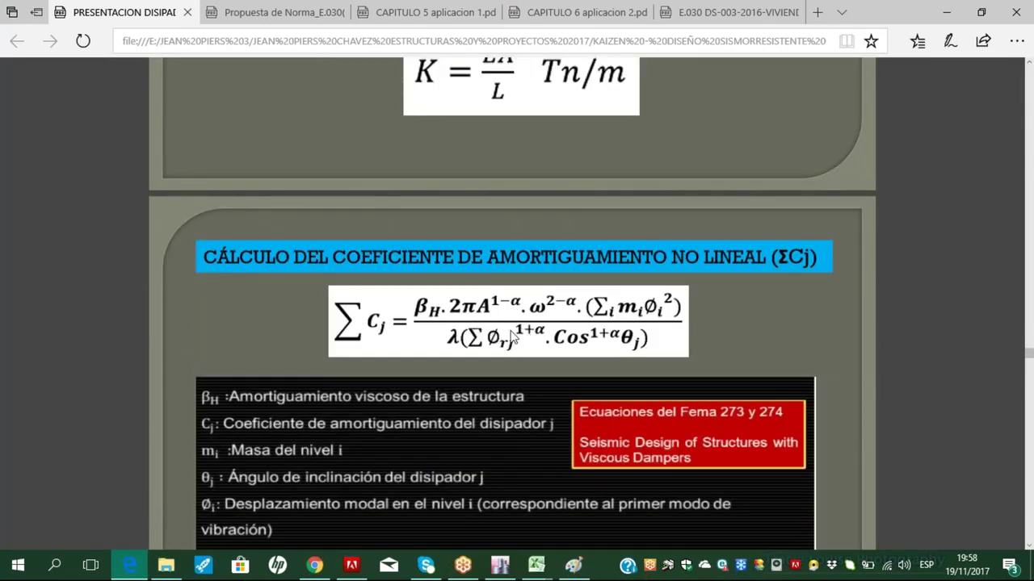
pyautogui.click(131, 565)
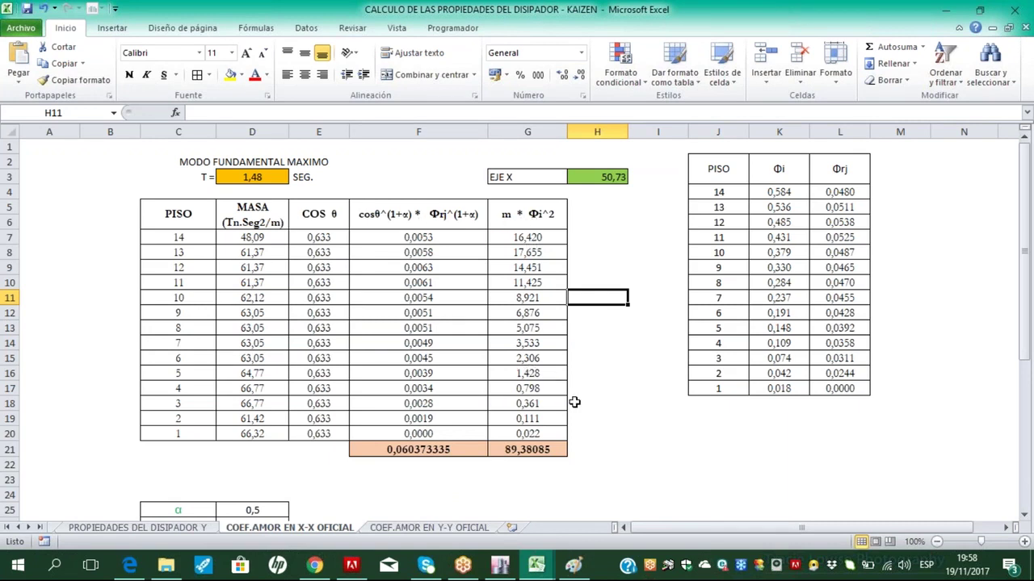
# Inspect the COS θ formula for floor 14 in E7, leaving it unedited, and check the fundamental period in D3
pyautogui.click(310, 236)
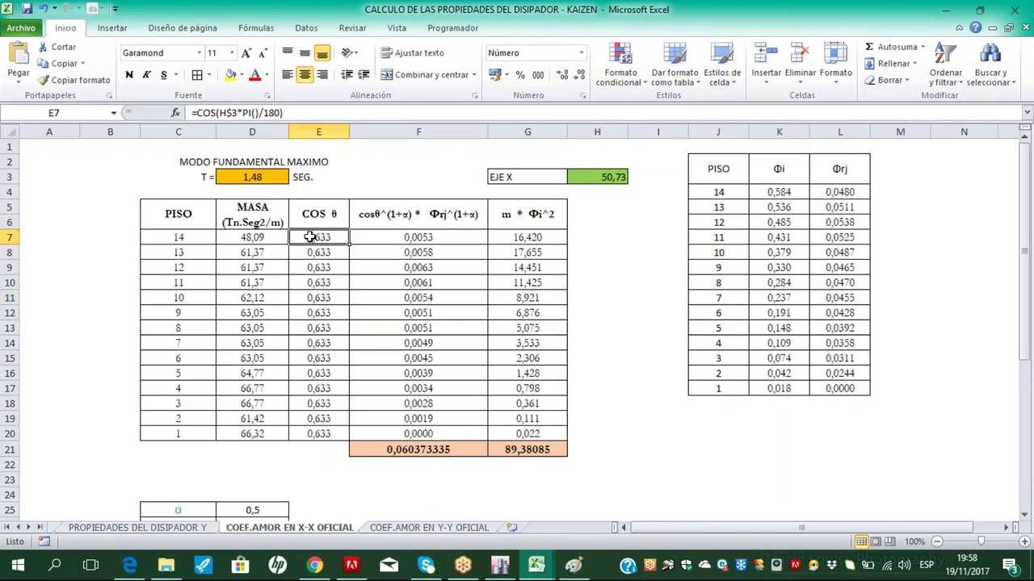
pyautogui.press('F2')
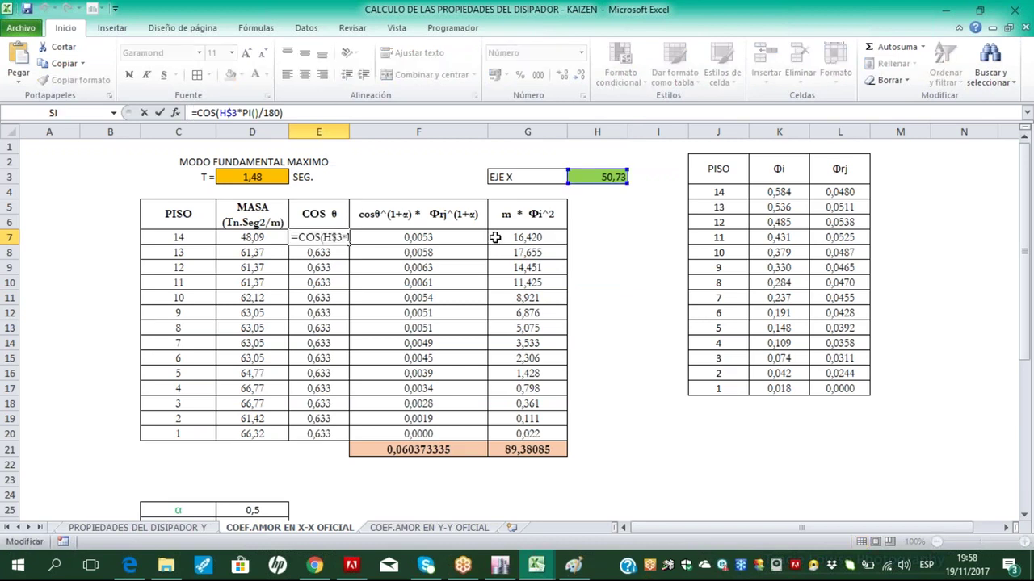
pyautogui.press('Escape')
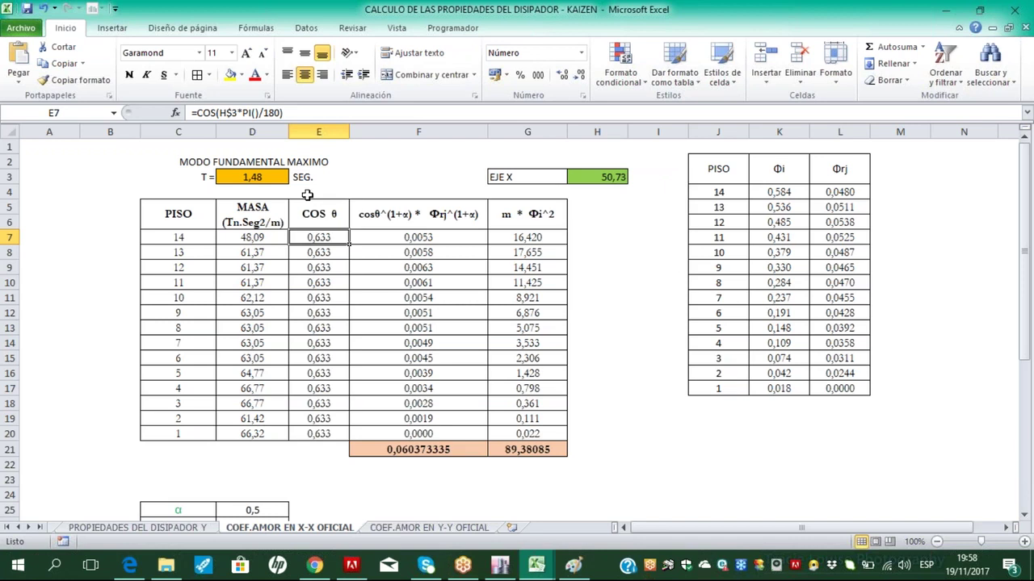
pyautogui.click(274, 176)
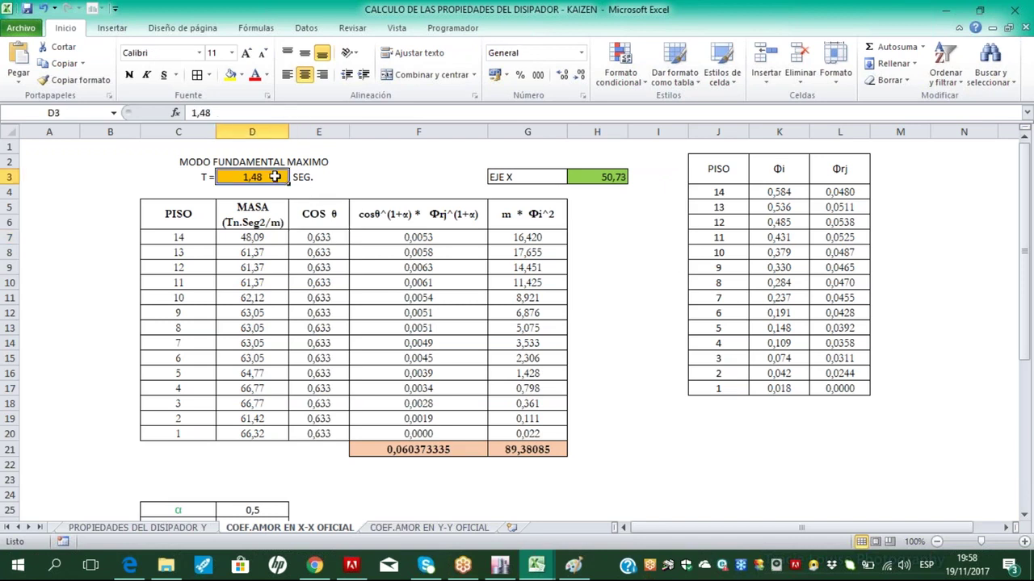
# Review the α, beff and binh inputs in D25 to D27 of the X-X damping coefficient calculation
pyautogui.click(89, 267)
pyautogui.scroll(-4, 88, 267)
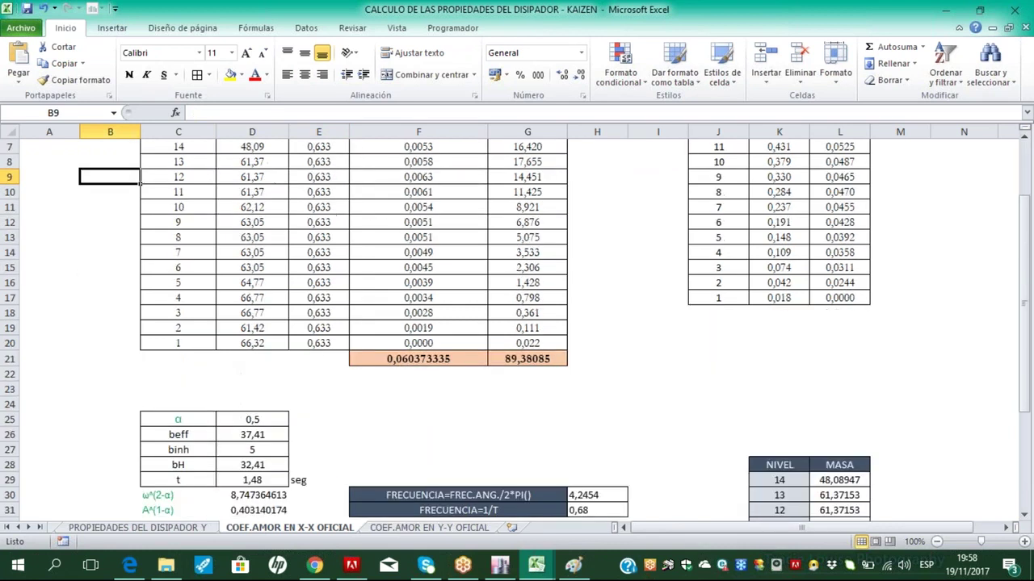
pyautogui.scroll(-2, 109, 283)
pyautogui.click(110, 284)
pyautogui.click(239, 240)
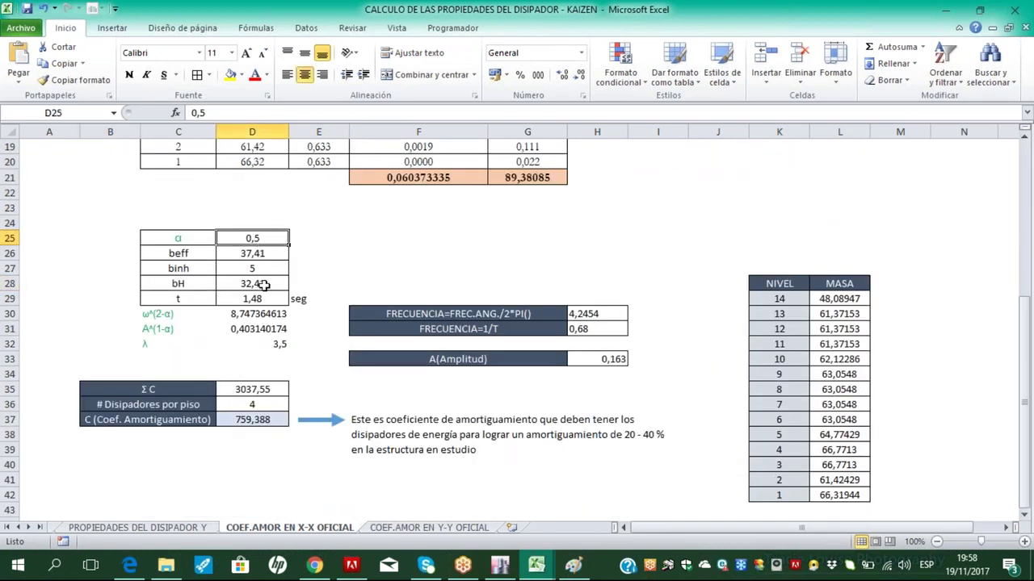
pyautogui.click(267, 255)
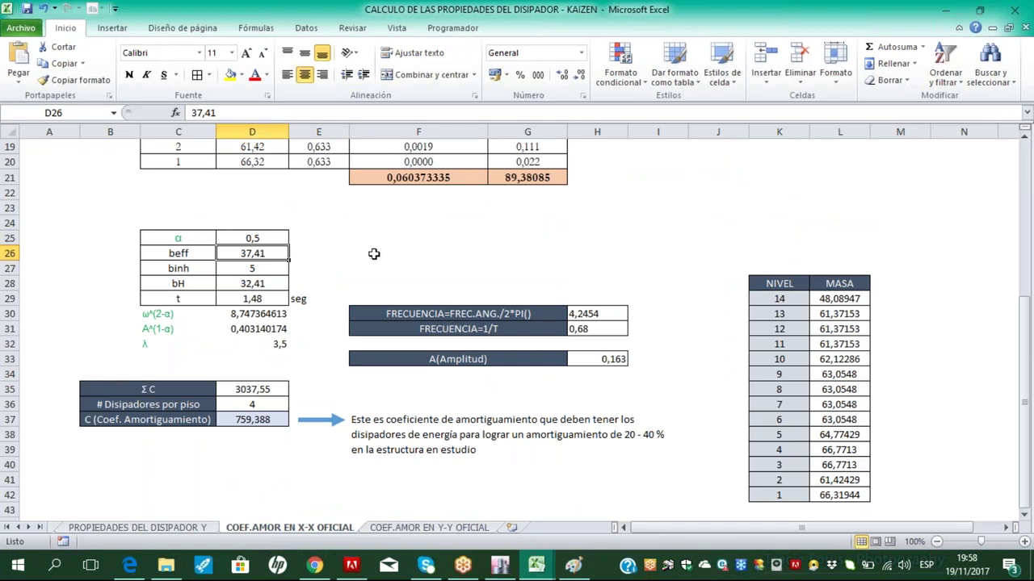
pyautogui.click(279, 267)
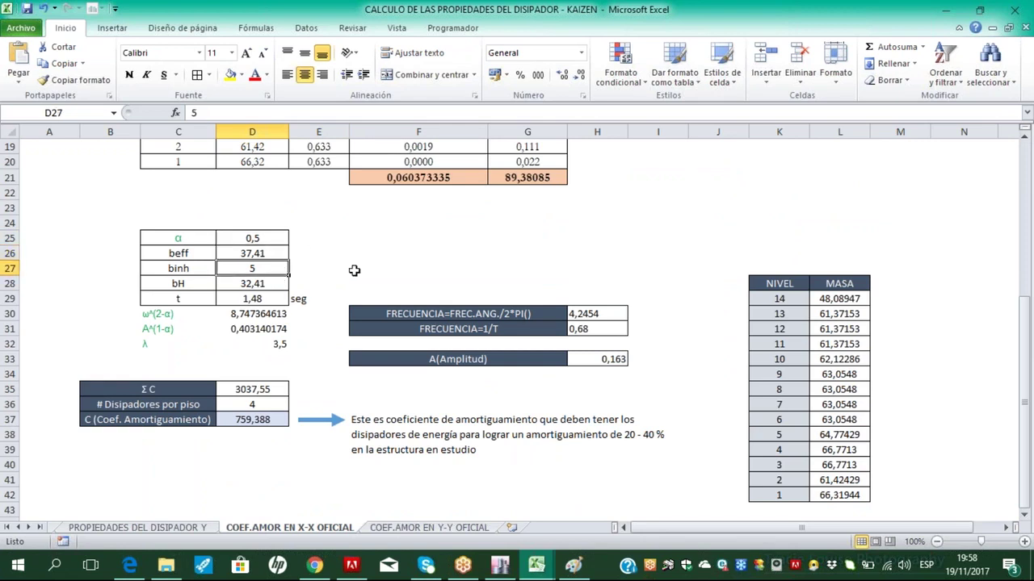
# Review the bH formula in D28 and the damping coefficient C formula in D37 of the X-X sheet
pyautogui.click(252, 284)
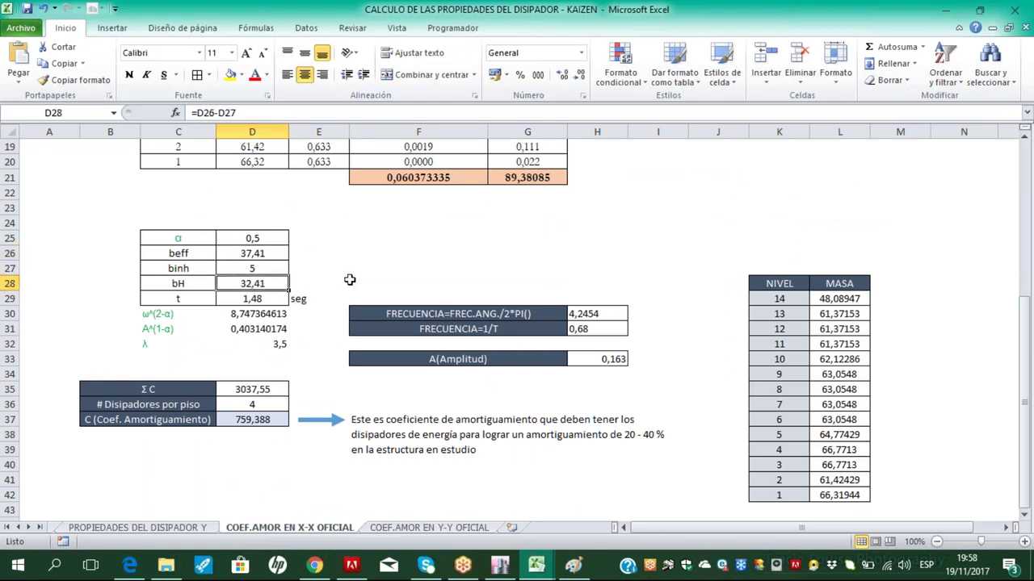
pyautogui.click(331, 254)
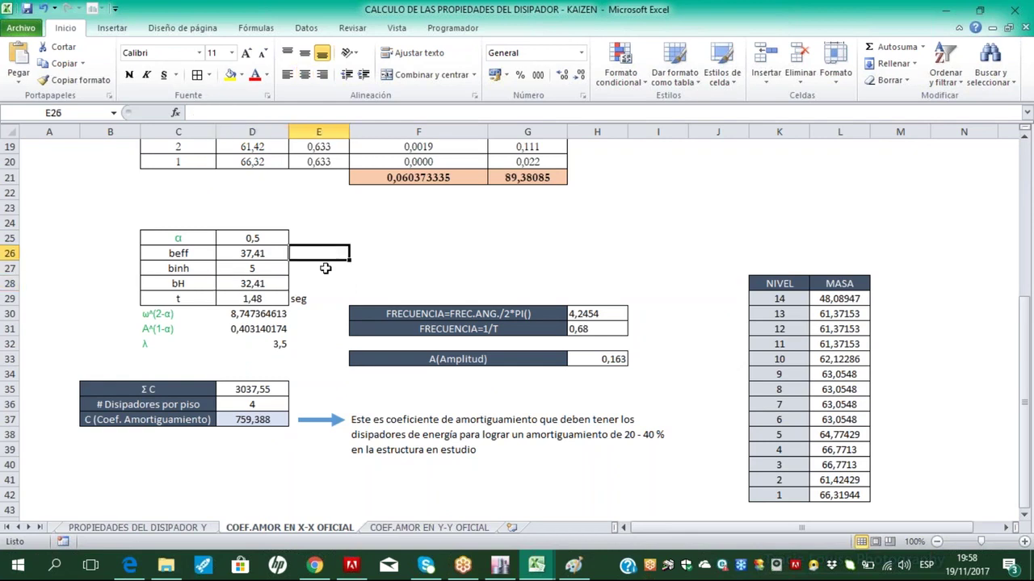
pyautogui.scroll(-1, 291, 339)
pyautogui.click(252, 417)
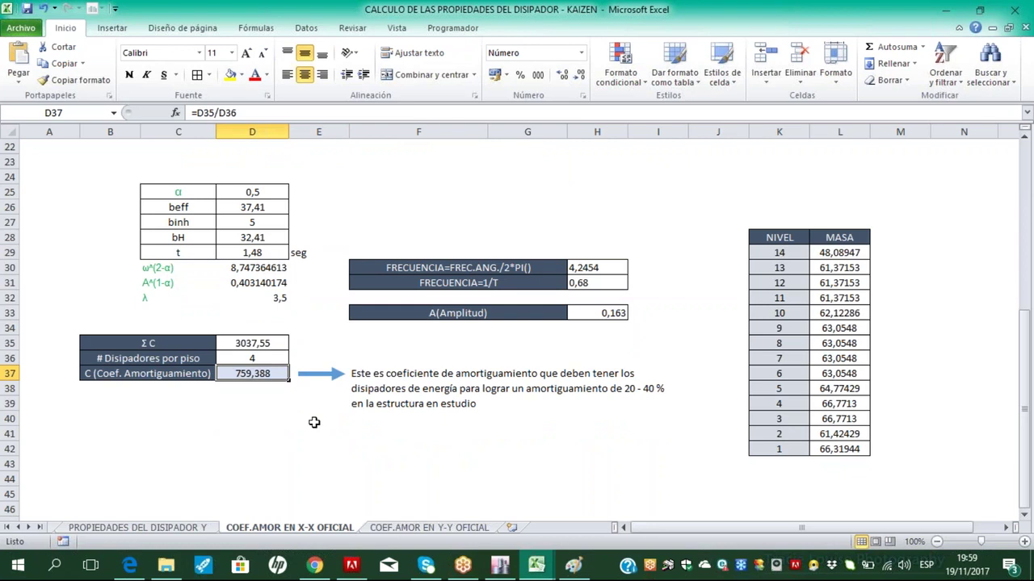
# Switch to the damper presentation PDF in Edge, review the ΣCj symbol definitions and the α–λ table, and return to Excel
pyautogui.click(131, 567)
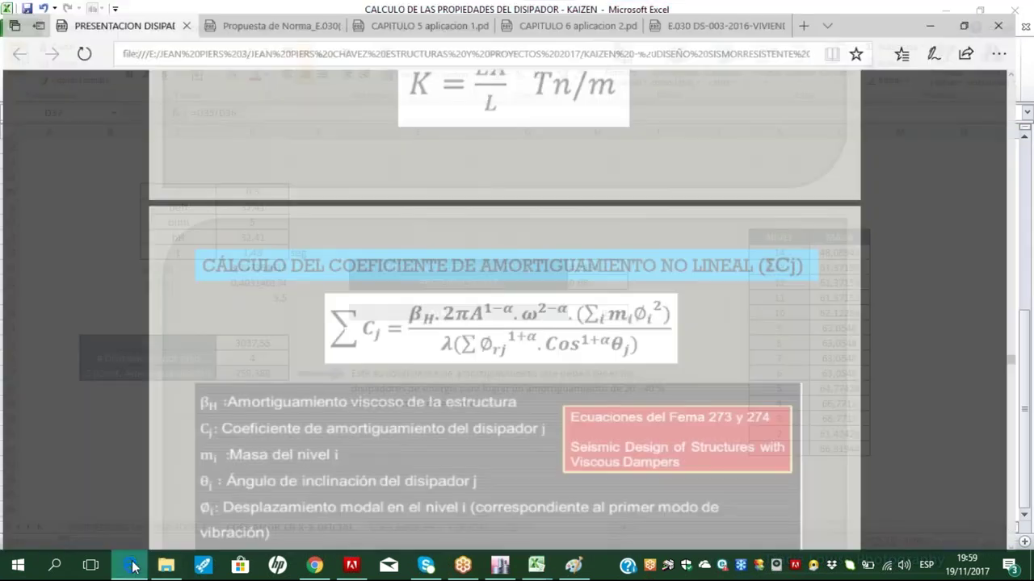
pyautogui.scroll(-5, 396, 465)
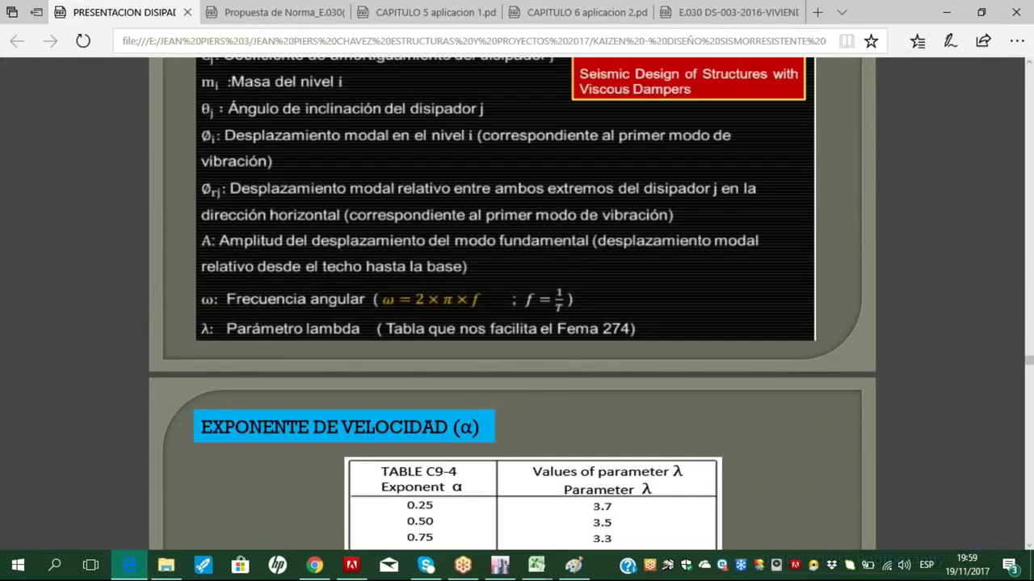
pyautogui.scroll(-4, 397, 465)
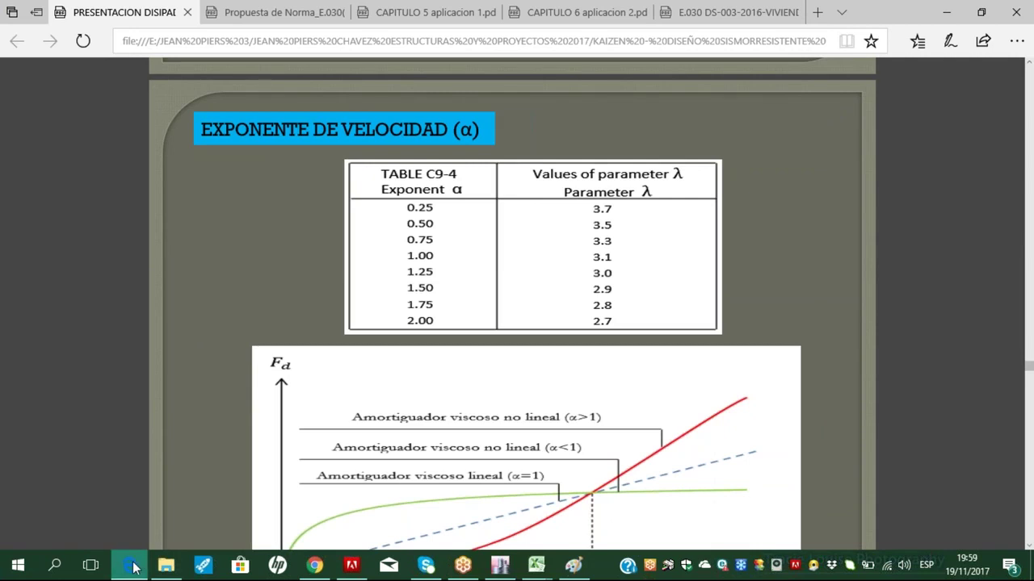
pyautogui.click(134, 568)
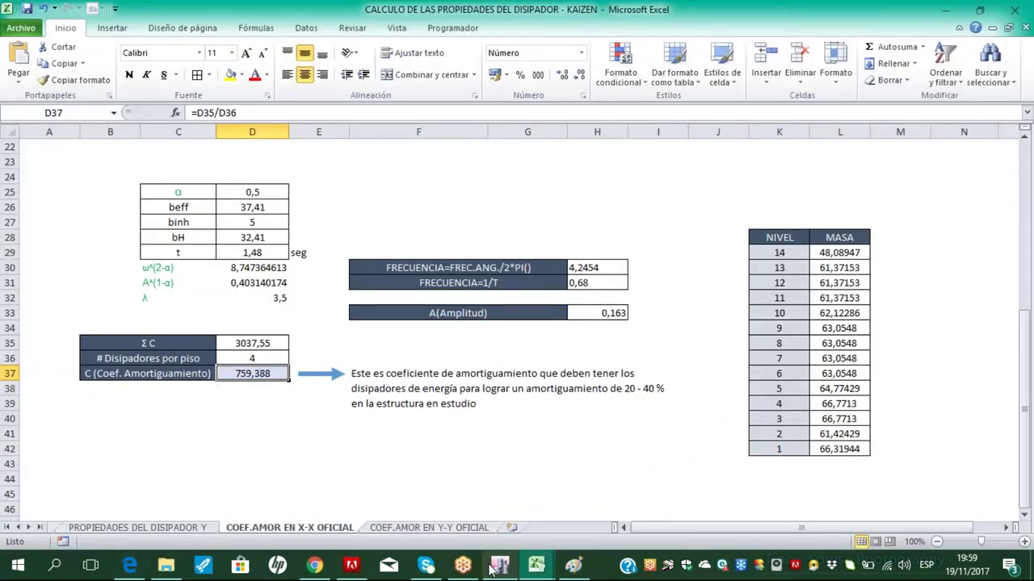
# Sketch a freehand frame over the X-X sheet beside the frequency and amplitude cells, and clear the drawing
pyautogui.moveTo(528, 336)
pyautogui.mouseDown()
pyautogui.moveTo(538, 196)
pyautogui.moveTo(605, 194)
pyautogui.moveTo(579, 337)
pyautogui.moveTo(542, 333)
pyautogui.moveTo(552, 325)
pyautogui.mouseUp()
pyautogui.moveTo(557, 222)
pyautogui.mouseDown()
pyautogui.moveTo(561, 203)
pyautogui.moveTo(575, 215)
pyautogui.mouseUp()
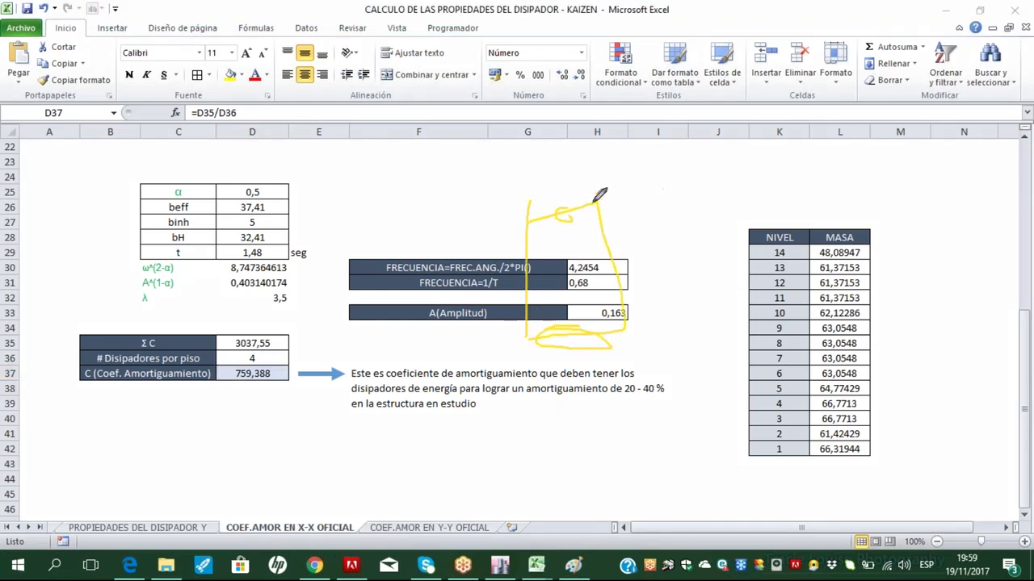
pyautogui.press('e')
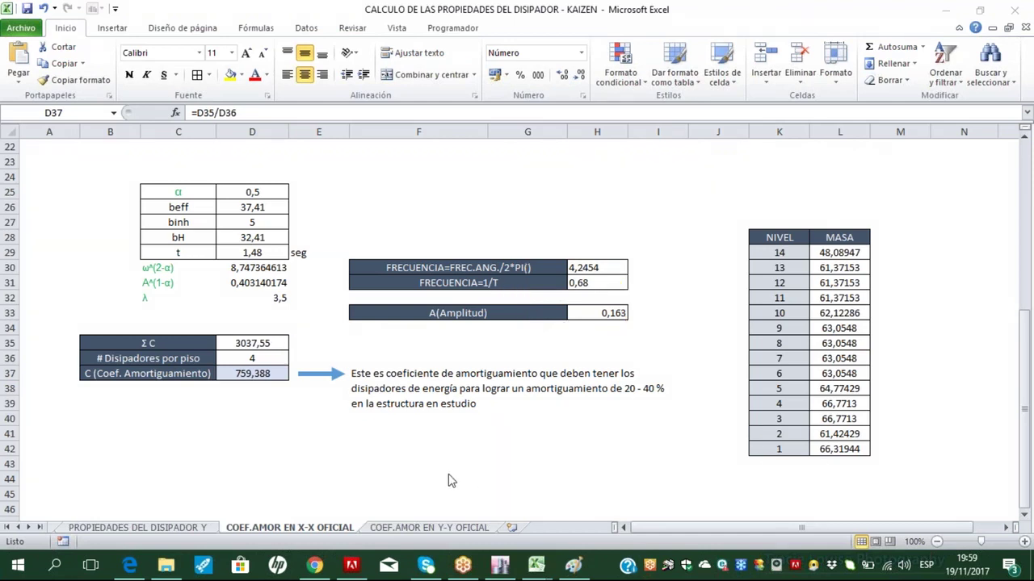
# Open the COEF.AMOR EN Y-Y OFICIAL sheet and review the fundamental period in D3, the EJE Y value in H3 and the tables
pyautogui.click(399, 529)
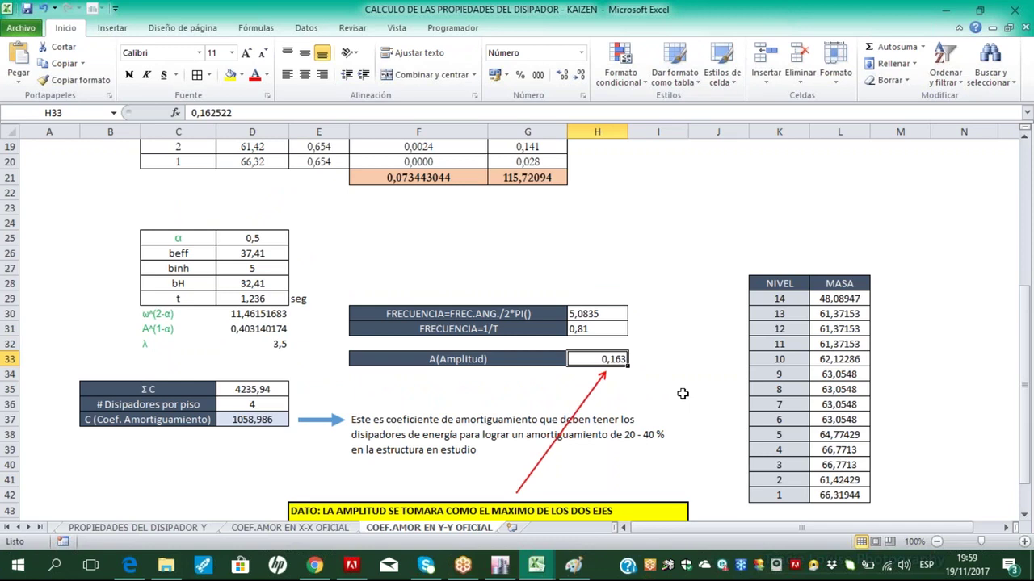
pyautogui.scroll(6, 579, 387)
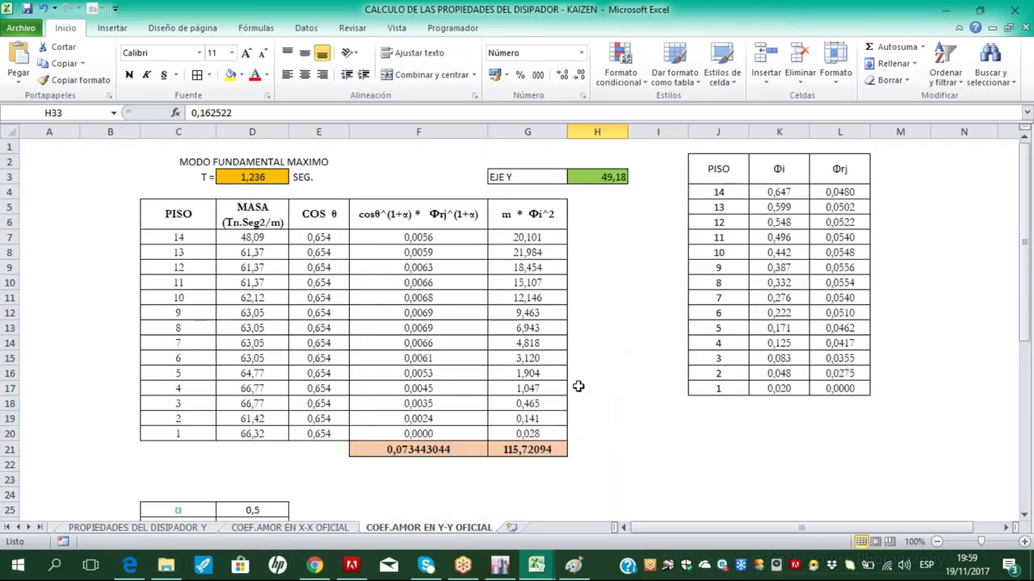
pyautogui.click(267, 176)
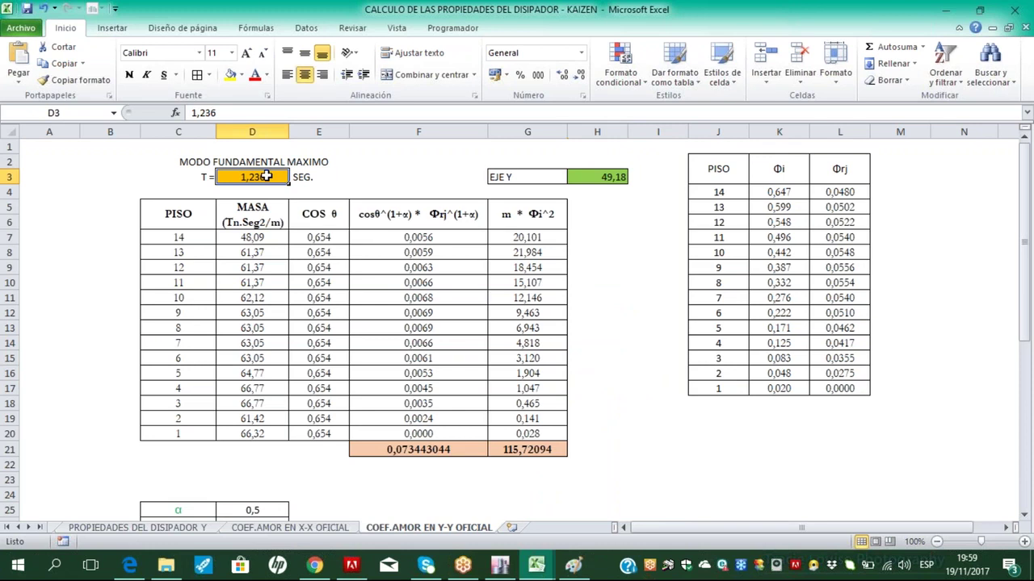
pyautogui.click(594, 175)
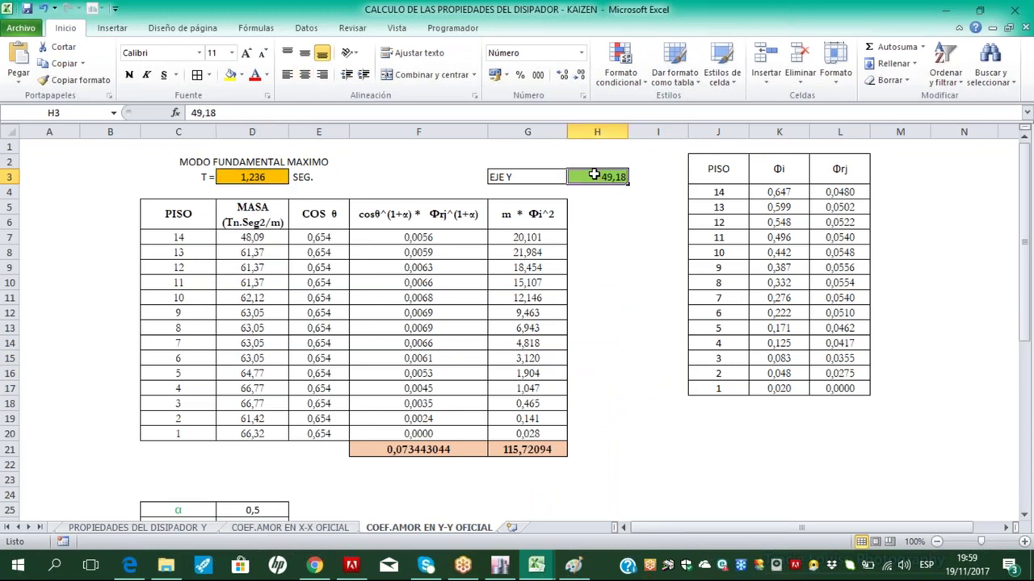
pyautogui.scroll(-5, 582, 267)
pyautogui.scroll(1, 559, 292)
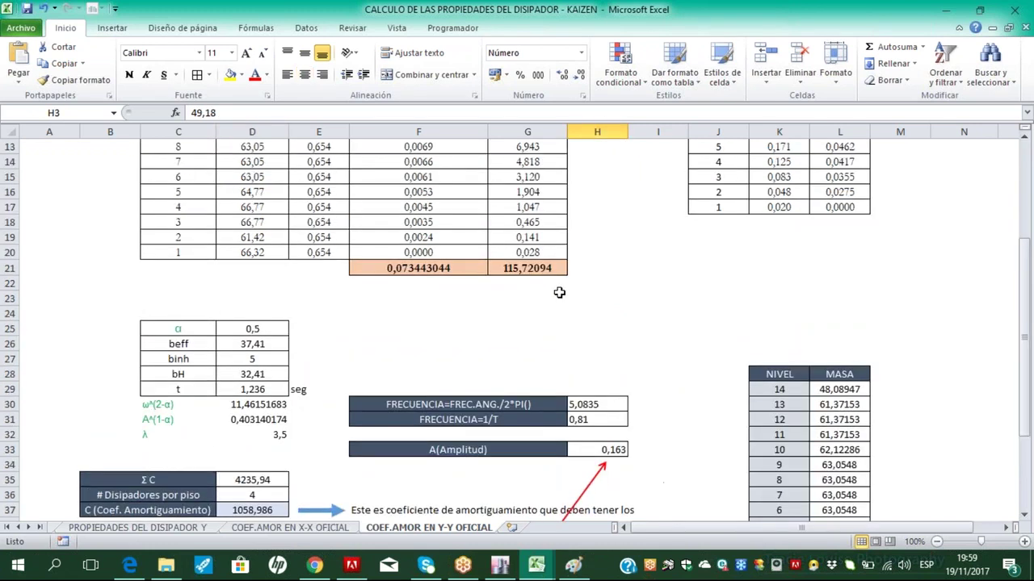
pyautogui.scroll(2, 559, 292)
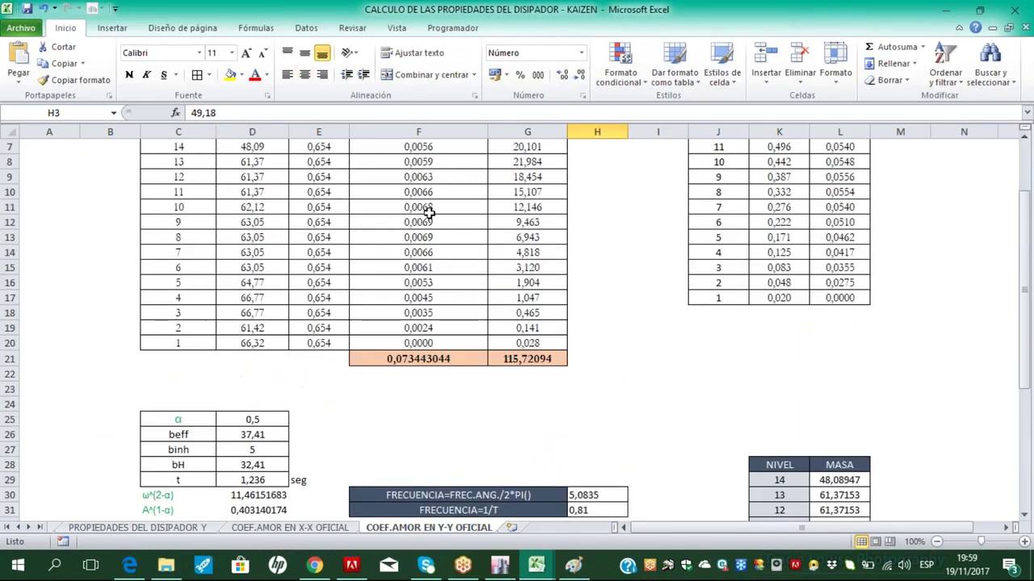
# Review the Y-Y damping coefficient C in D37, its label and the formula based on dampers per floor
pyautogui.click(7, 527)
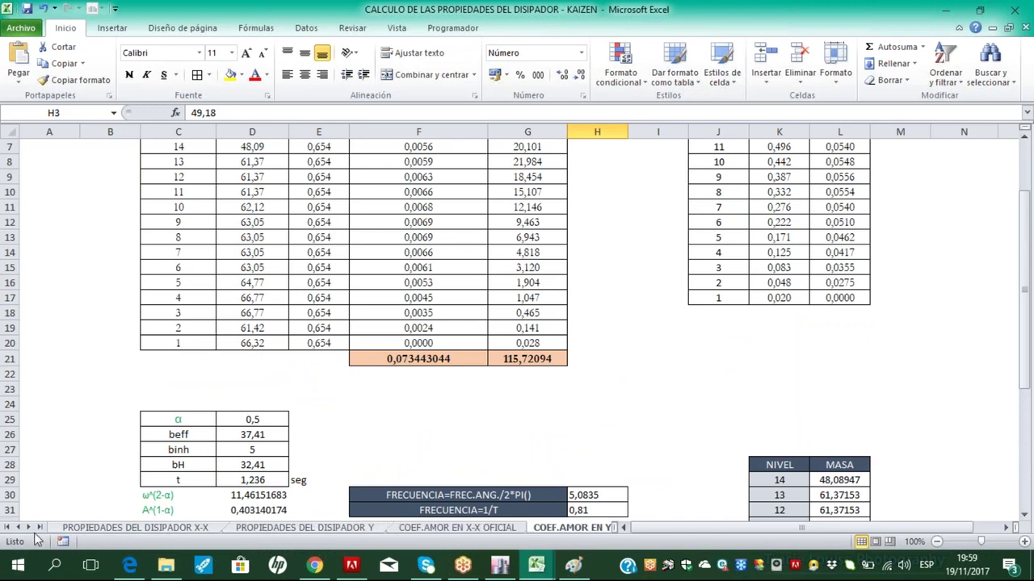
pyautogui.click(39, 528)
pyautogui.scroll(-5, 328, 355)
pyautogui.click(199, 432)
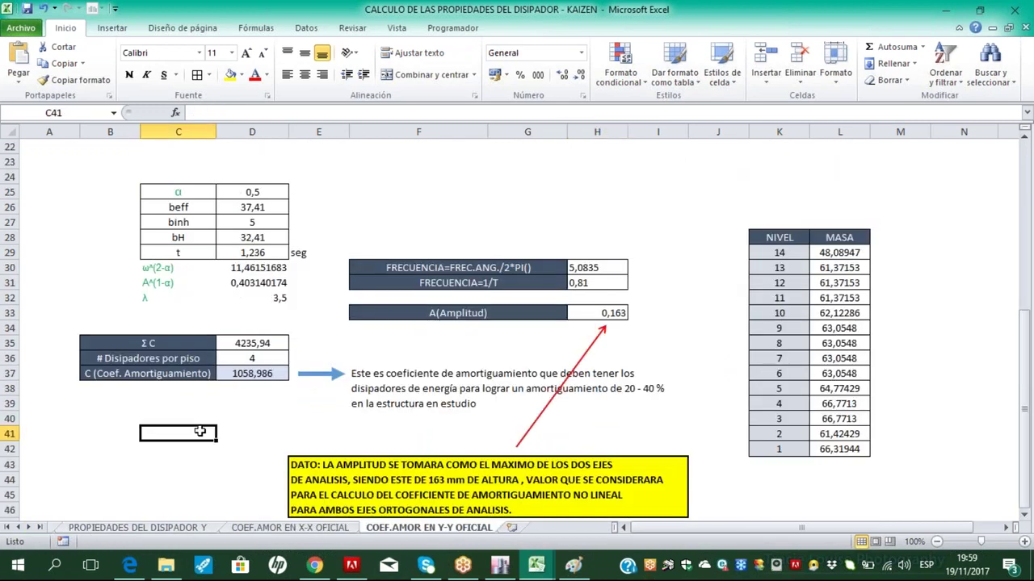
pyautogui.click(267, 383)
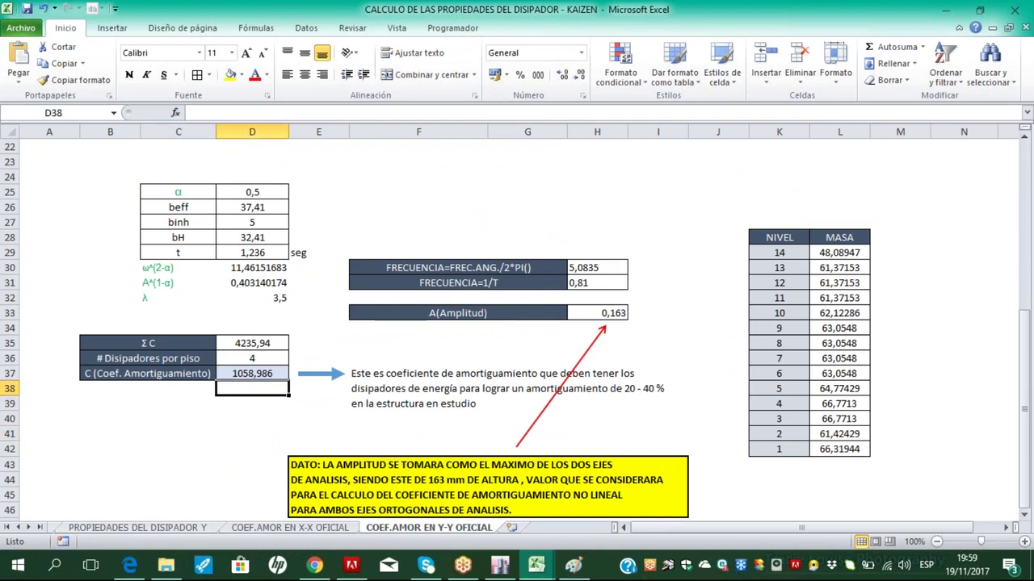
pyautogui.click(267, 377)
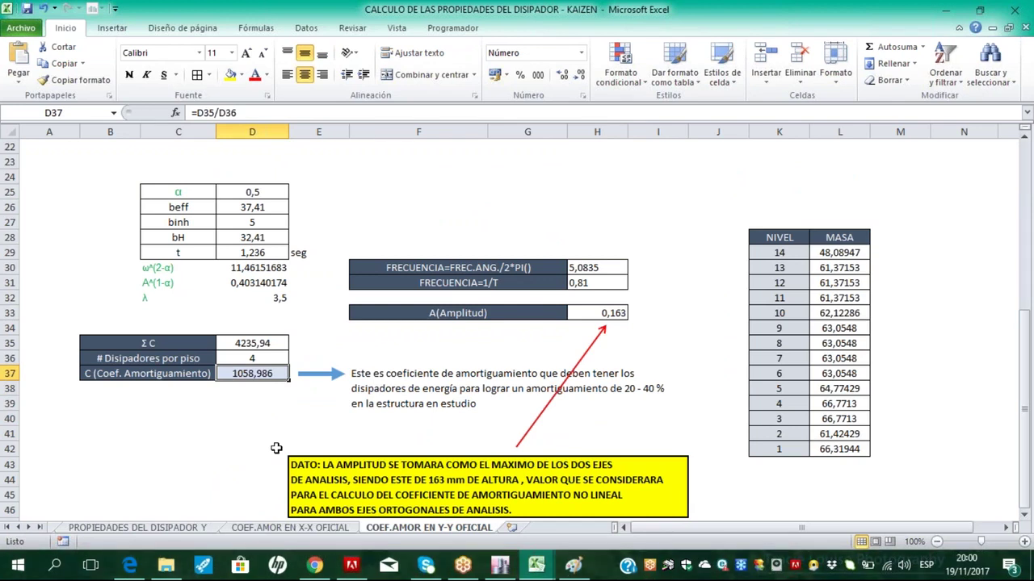
pyautogui.click(184, 377)
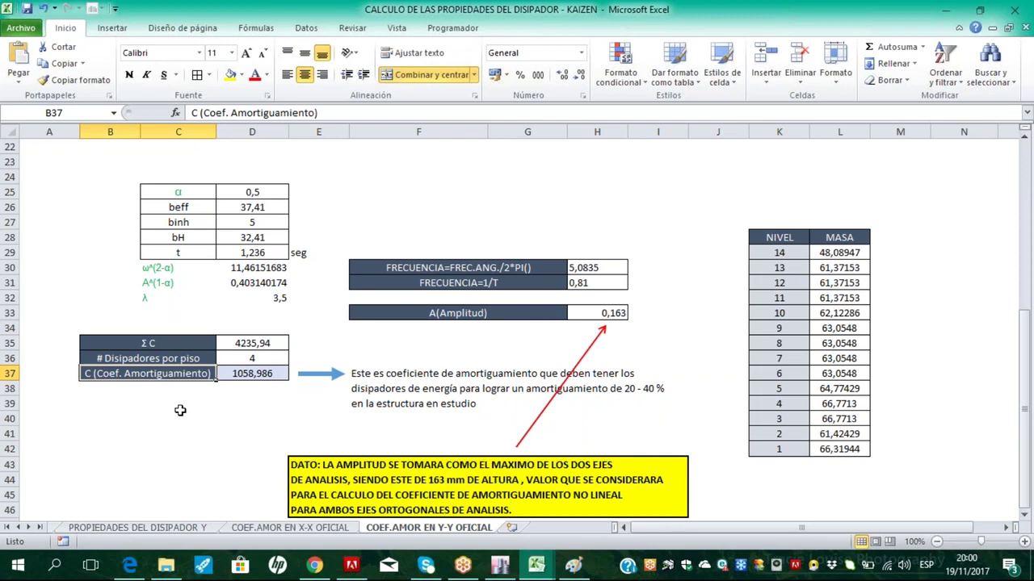
pyautogui.click(255, 373)
pyautogui.click(247, 434)
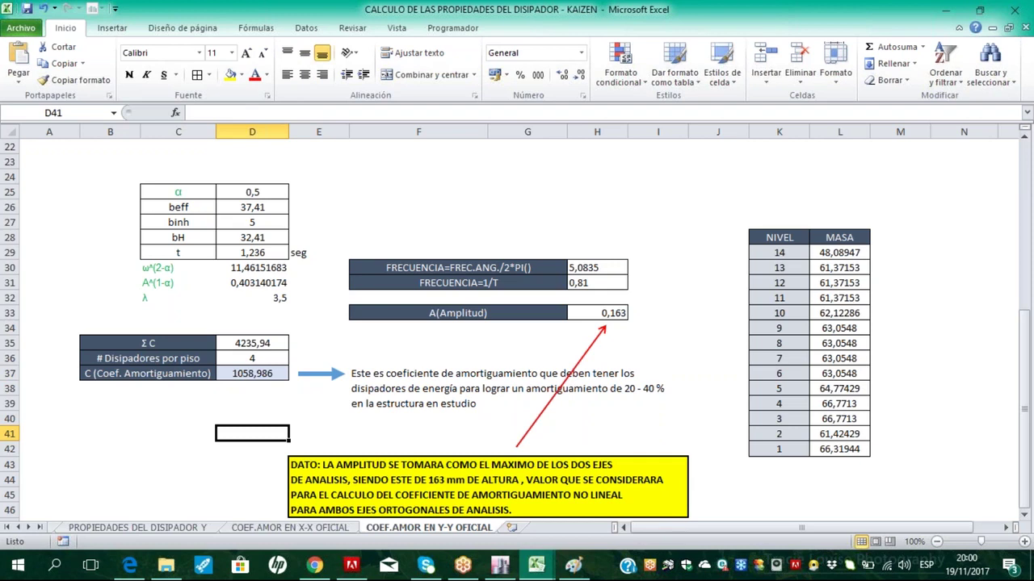
# Switch to the ETABS model and close the Diaphragm Center of Mass Displacements table
pyautogui.click(501, 567)
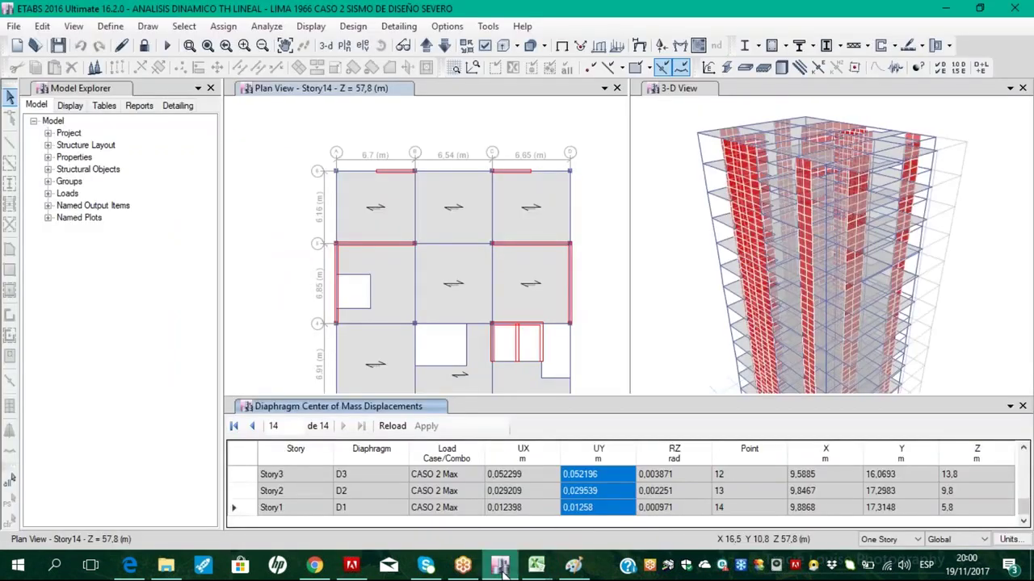
pyautogui.click(1022, 406)
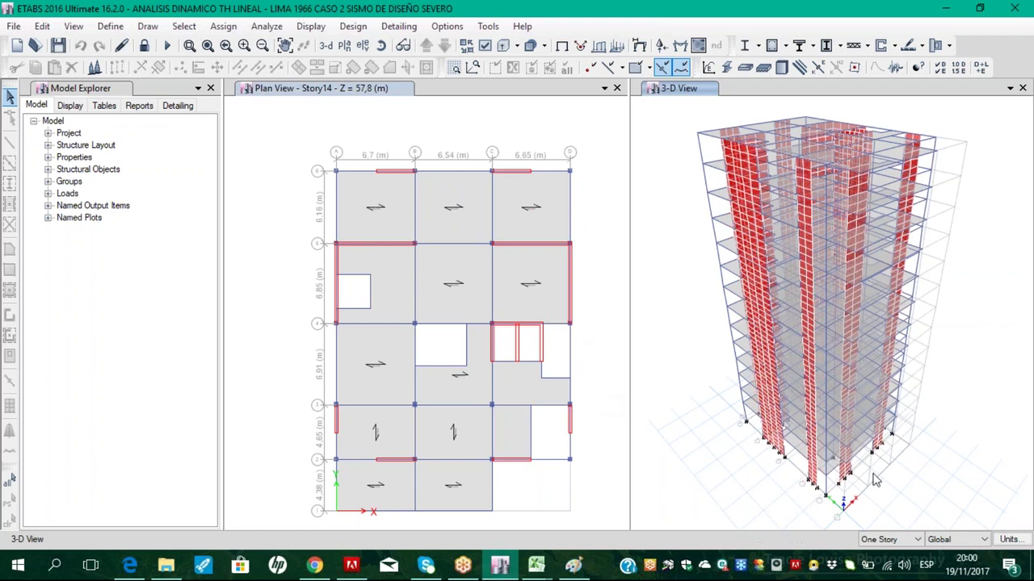
# Circle the beam on axis 1 between axes B and C in the Story14 plan with the annotation pen, and erase the mark
pyautogui.hotkey('ctrl', 'shift', 'p')
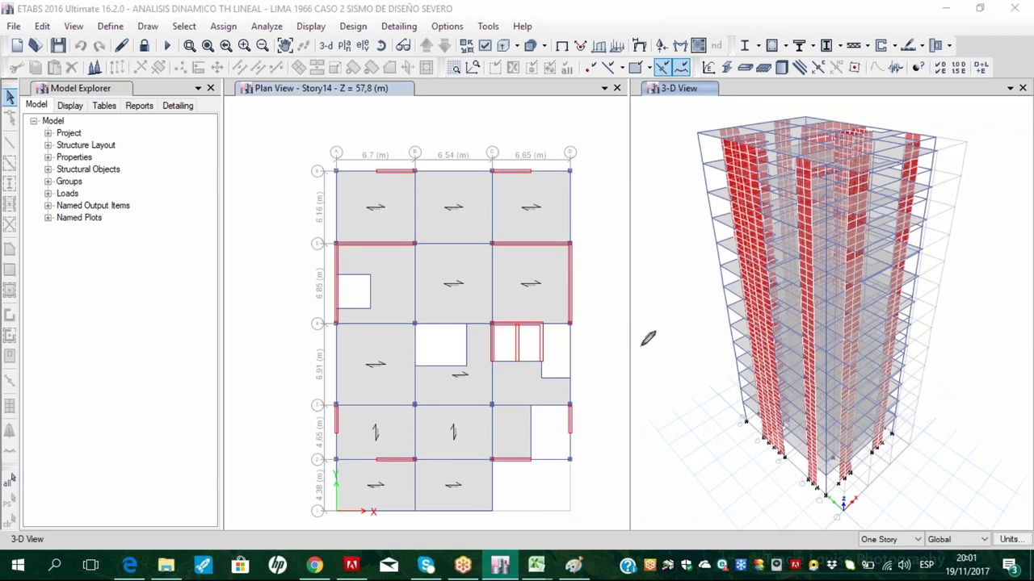
pyautogui.moveTo(470, 503)
pyautogui.mouseDown()
pyautogui.moveTo(422, 518)
pyautogui.moveTo(486, 524)
pyautogui.moveTo(486, 506)
pyautogui.mouseUp()
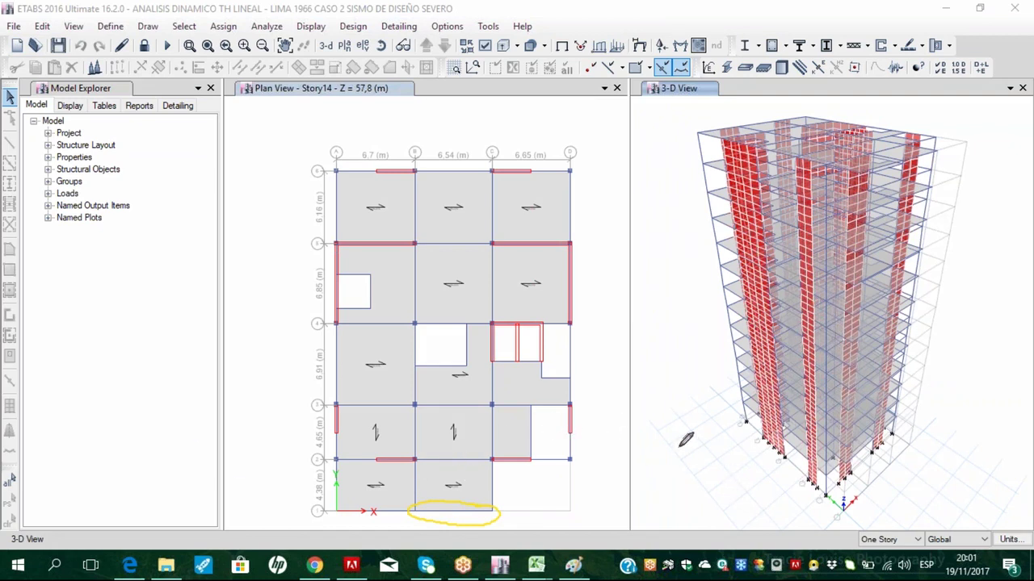
pyautogui.hotkey('ctrl', 'z')
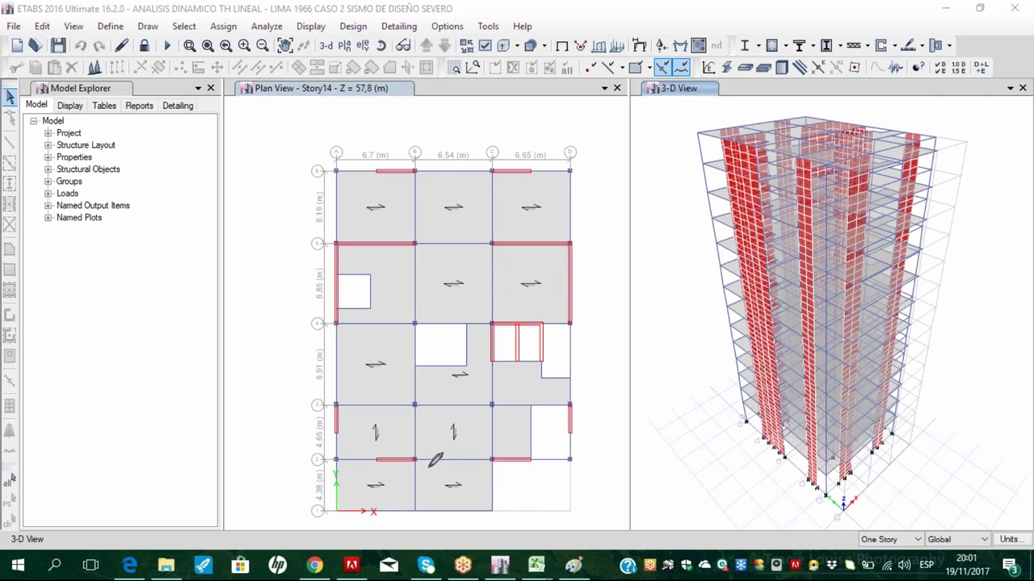
# Sketch chevron dampers on the plan: green on axes 2 and 6 between B and C, blue on axes A and D between 3 and 4
pyautogui.moveTo(416, 460)
pyautogui.mouseDown()
pyautogui.moveTo(466, 446)
pyautogui.moveTo(489, 459)
pyautogui.mouseUp()
pyautogui.moveTo(416, 171)
pyautogui.mouseDown()
pyautogui.moveTo(462, 162)
pyautogui.moveTo(490, 171)
pyautogui.mouseUp()
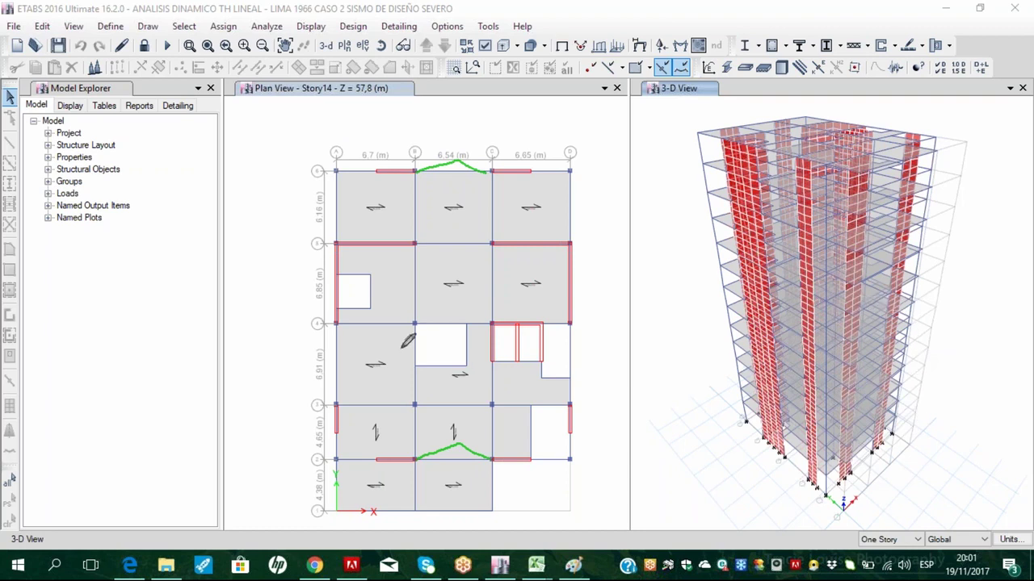
pyautogui.click(336, 324)
pyautogui.click(353, 370)
pyautogui.click(336, 404)
pyautogui.click(570, 323)
pyautogui.click(571, 399)
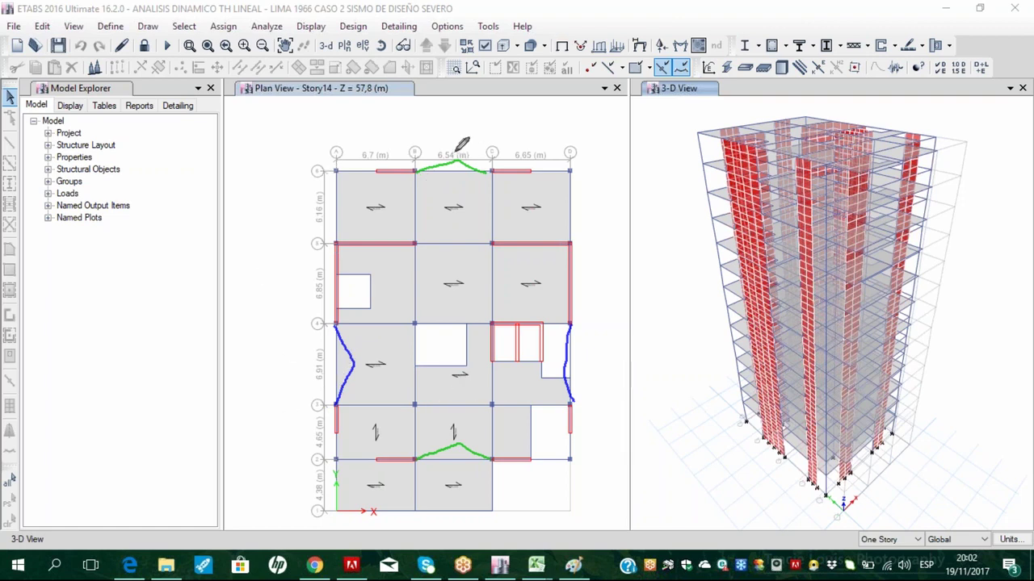
# Cross out the damper sketched on axis 6 and mark alternative lines in that axis's two outer bays
pyautogui.moveTo(473, 141); pyautogui.dragTo(443, 182)
pyautogui.moveTo(427, 124)
pyautogui.mouseDown()
pyautogui.moveTo(492, 183)
pyautogui.moveTo(543, 168)
pyautogui.moveTo(577, 183)
pyautogui.mouseUp()
pyautogui.moveTo(376, 170); pyautogui.dragTo(330, 193)
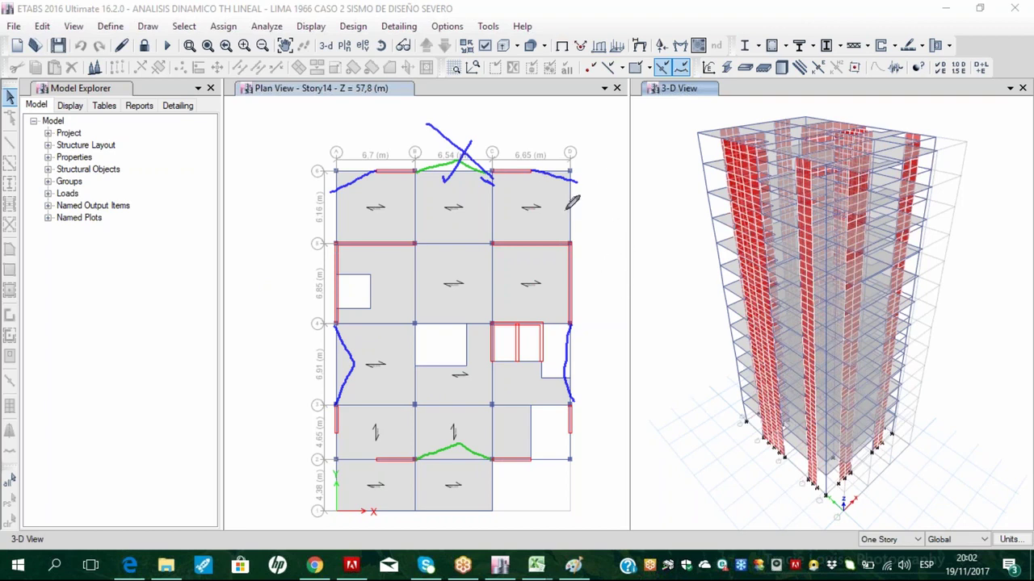
# Handwrite two percentage figures beside the plan, circle both, and clear all annotations from the ETABS window
pyautogui.moveTo(597, 327)
pyautogui.mouseDown()
pyautogui.moveTo(627, 264)
pyautogui.moveTo(651, 282)
pyautogui.mouseUp()
pyautogui.moveTo(664, 283)
pyautogui.mouseDown()
pyautogui.moveTo(671, 326)
pyautogui.moveTo(667, 289)
pyautogui.mouseUp()
pyautogui.moveTo(736, 281); pyautogui.dragTo(686, 357)
pyautogui.moveTo(688, 308); pyautogui.dragTo(699, 293)
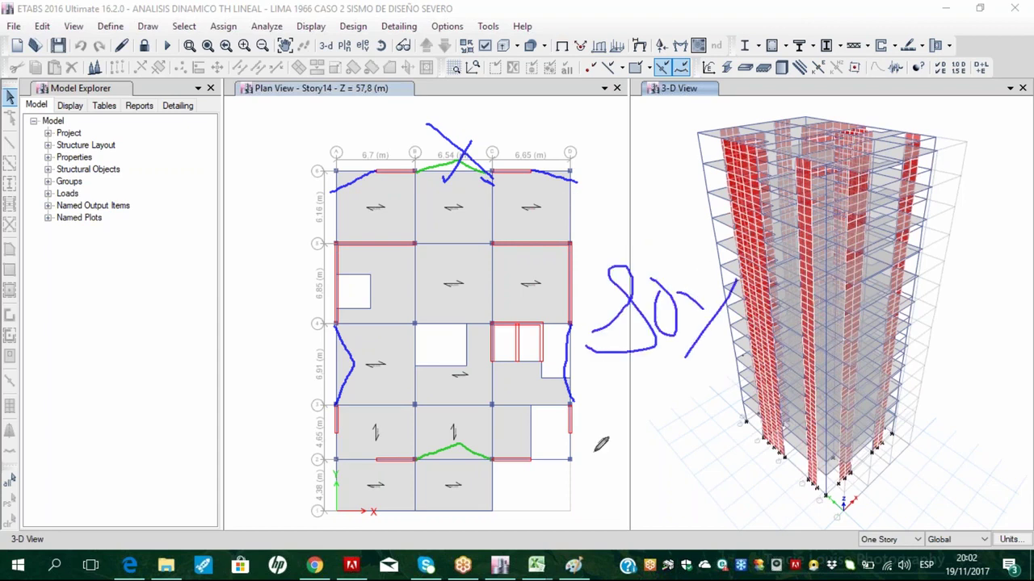
pyautogui.moveTo(653, 213)
pyautogui.mouseDown()
pyautogui.moveTo(644, 232)
pyautogui.moveTo(658, 238)
pyautogui.moveTo(656, 257)
pyautogui.mouseUp()
pyautogui.moveTo(717, 213); pyautogui.dragTo(693, 251)
pyautogui.moveTo(752, 210); pyautogui.dragTo(717, 263)
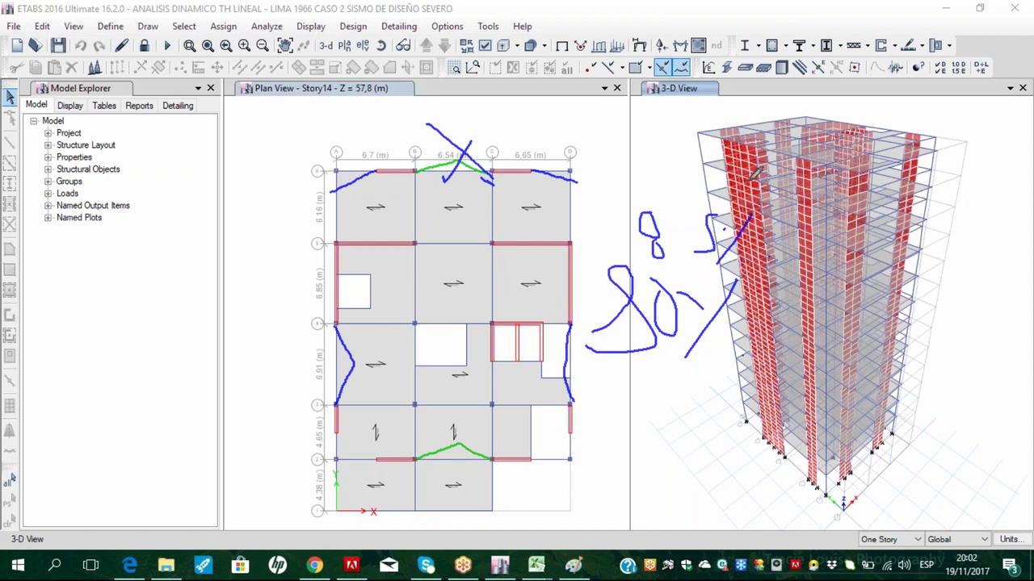
pyautogui.moveTo(715, 195)
pyautogui.mouseDown()
pyautogui.moveTo(647, 201)
pyautogui.moveTo(714, 266)
pyautogui.moveTo(718, 173)
pyautogui.moveTo(693, 168)
pyautogui.mouseUp()
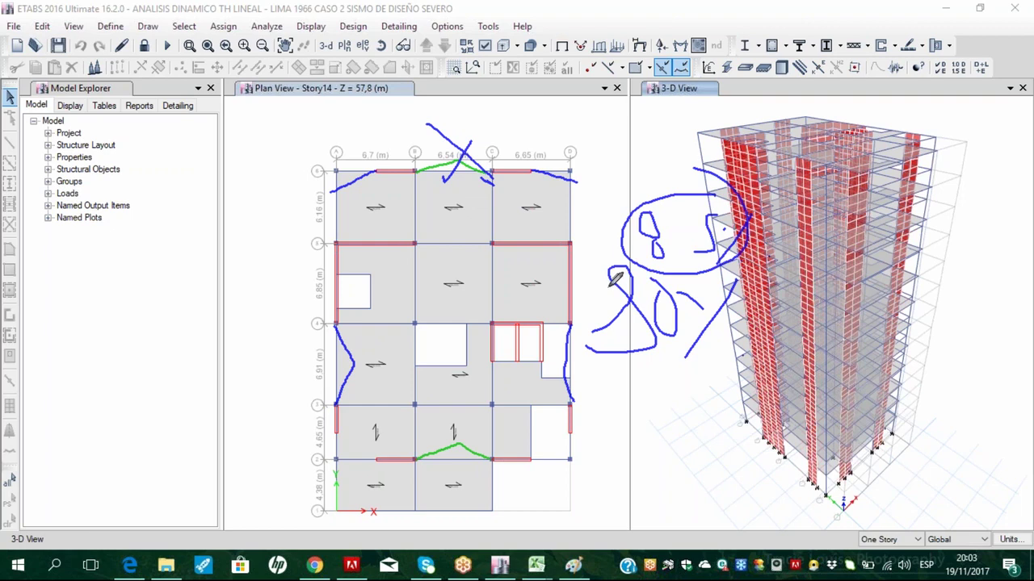
pyautogui.moveTo(646, 373)
pyautogui.mouseDown()
pyautogui.moveTo(737, 276)
pyautogui.moveTo(656, 358)
pyautogui.moveTo(619, 370)
pyautogui.mouseUp()
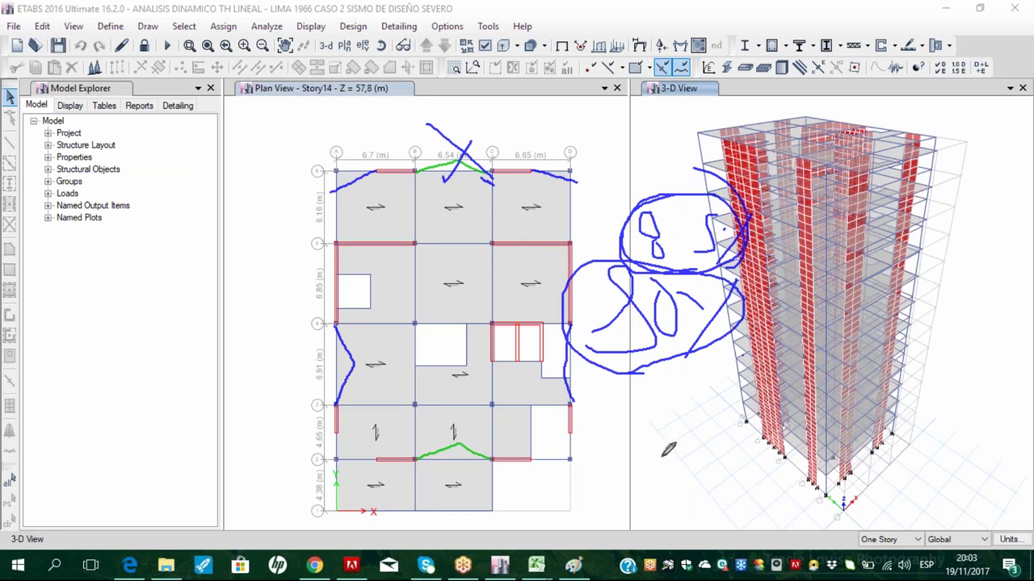
pyautogui.press('e')
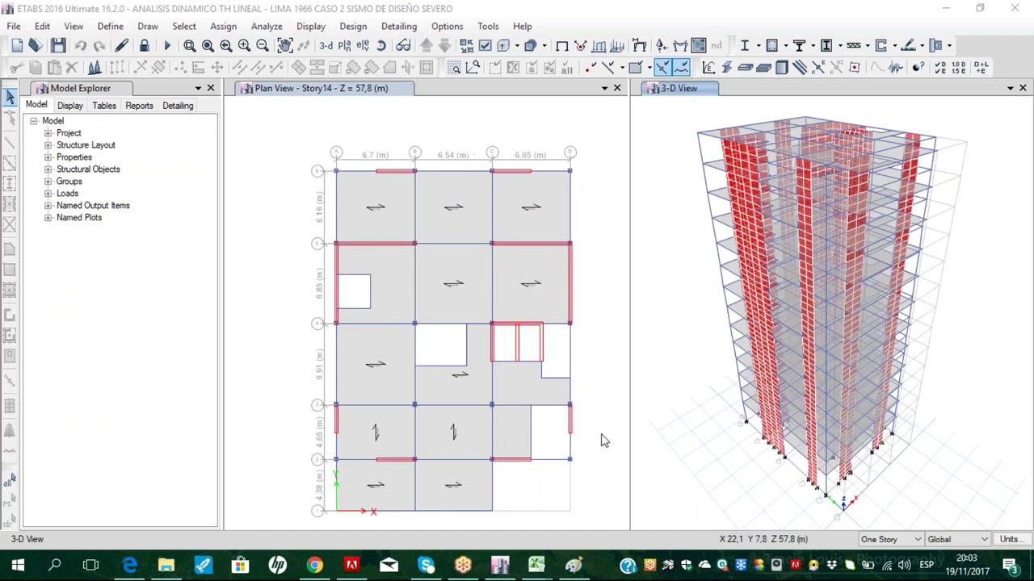
# Start saving the model under a new name and create and open the folder "ANALISIS TH NO LINEAL - DISIPADORES DE FLUIDO VISCOSO" in the parent project folder
pyautogui.click(21, 26)
pyautogui.click(50, 127)
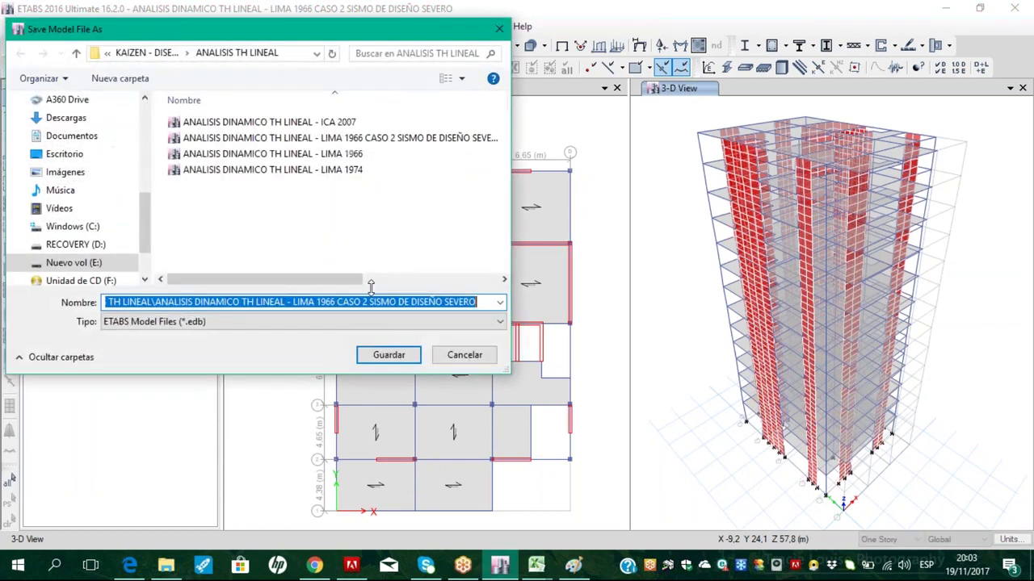
pyautogui.click(162, 55)
pyautogui.rightClick(252, 247)
pyautogui.moveTo(342, 397)
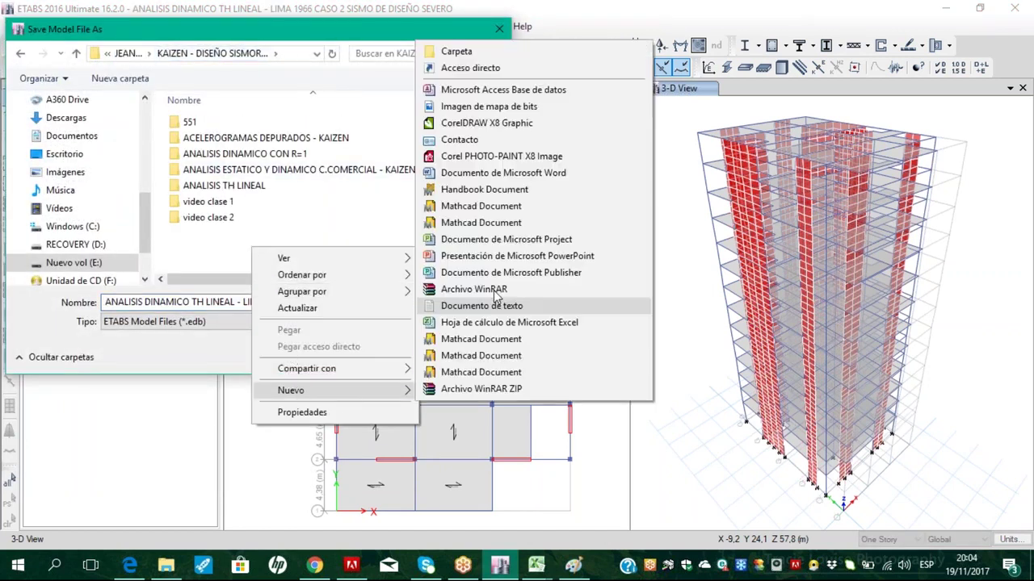
pyautogui.click(441, 51)
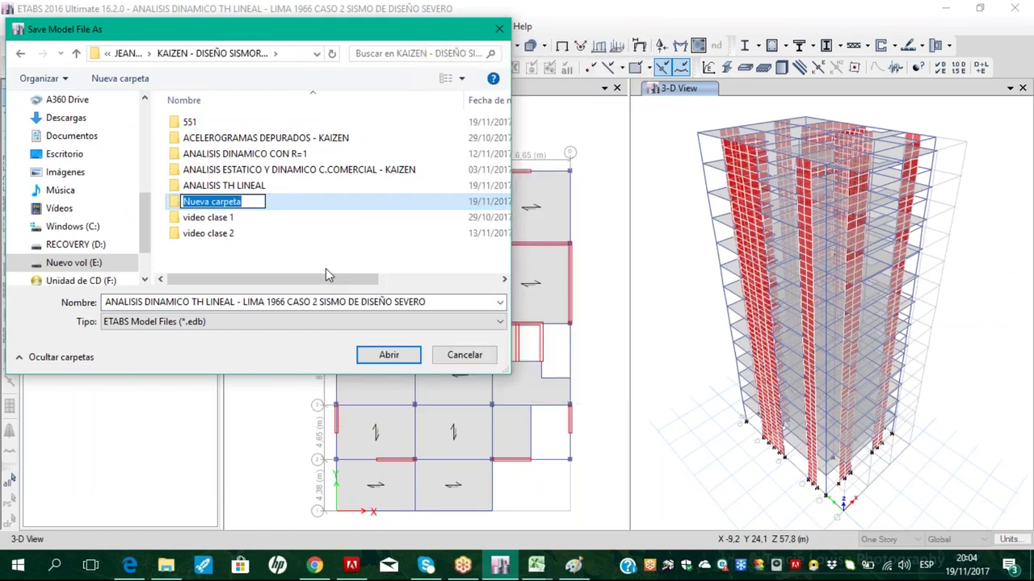
pyautogui.write('ANALISIS ')
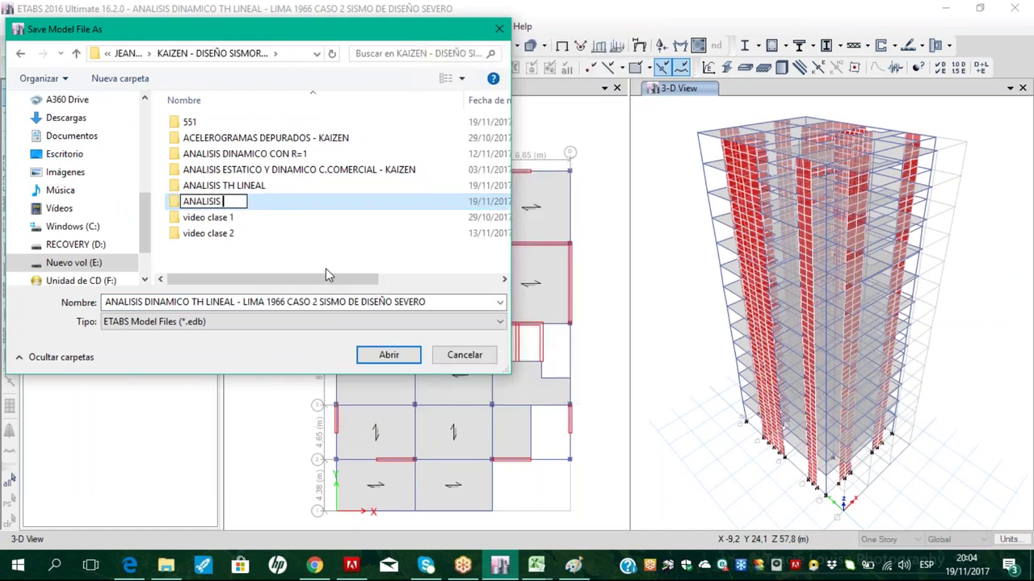
pyautogui.write('TH NO LINEAL - DISIPADORES DE FLUIDO VISCOSO')
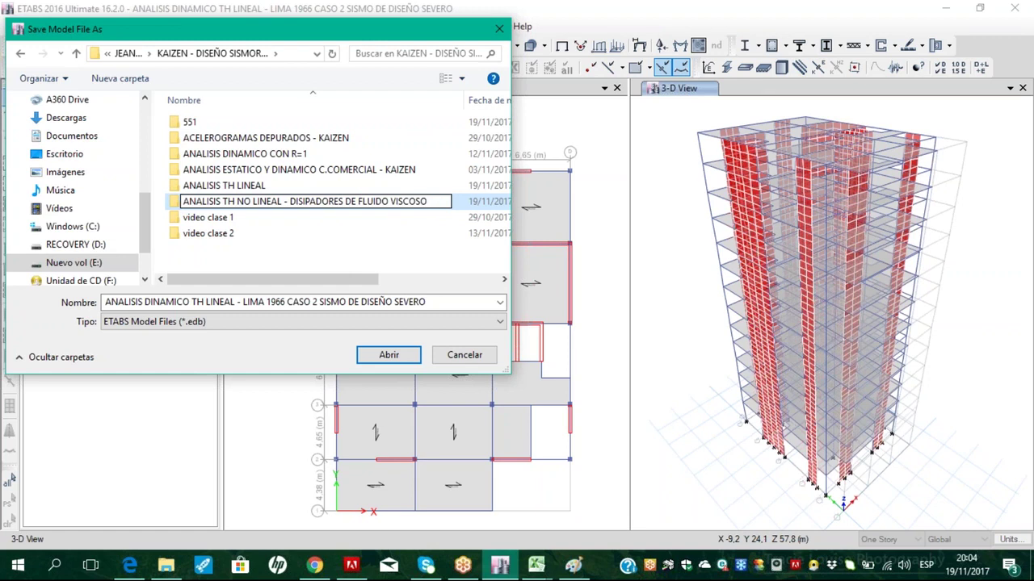
pyautogui.click(362, 359)
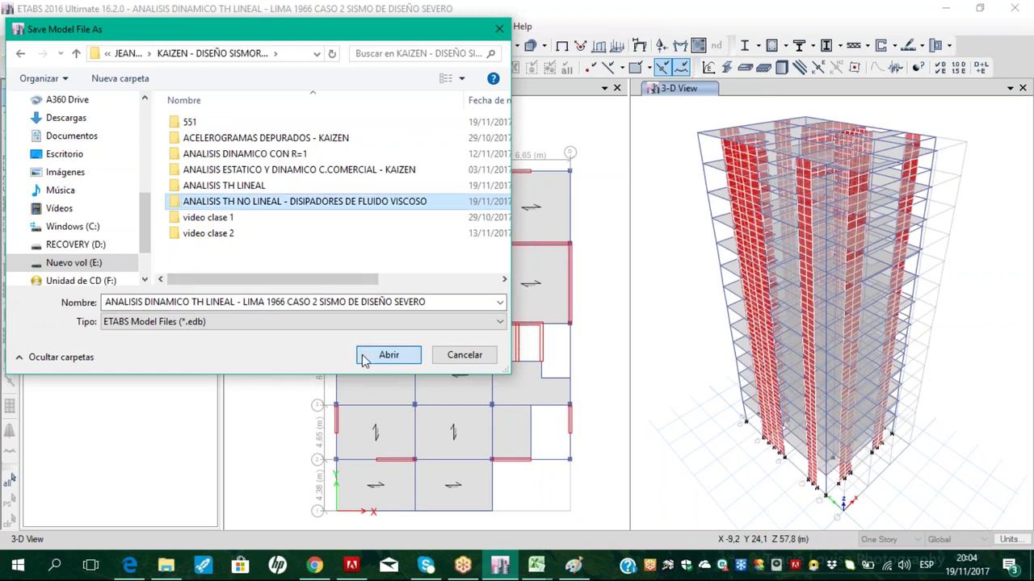
pyautogui.doubleClick(334, 202)
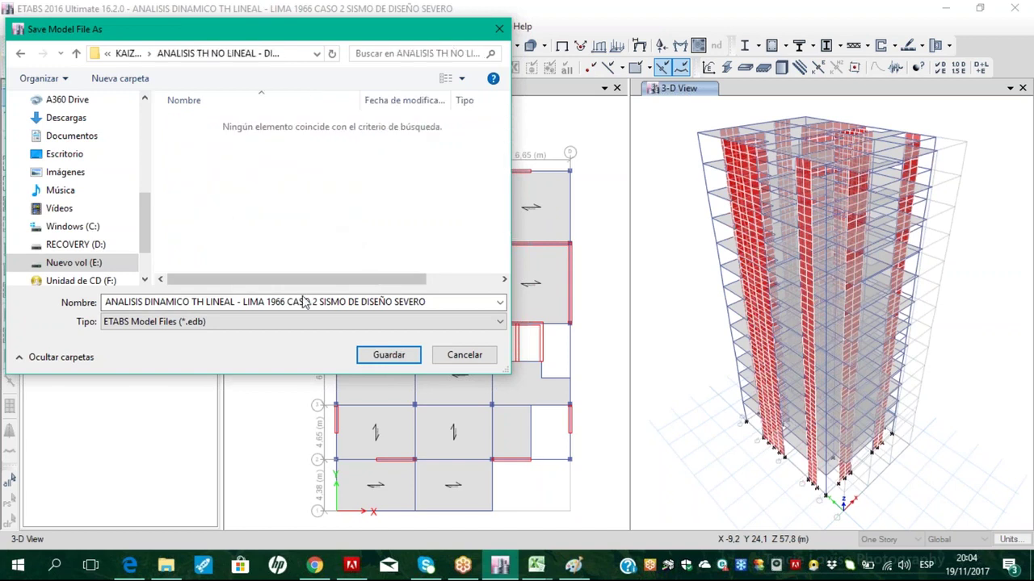
# Save the model copy as "ANALISIS DINAMICO TH NO LINEAL - LIMA 1966 CASO 2 DISIPADORES"
pyautogui.moveTo(429, 302); pyautogui.dragTo(244, 287)
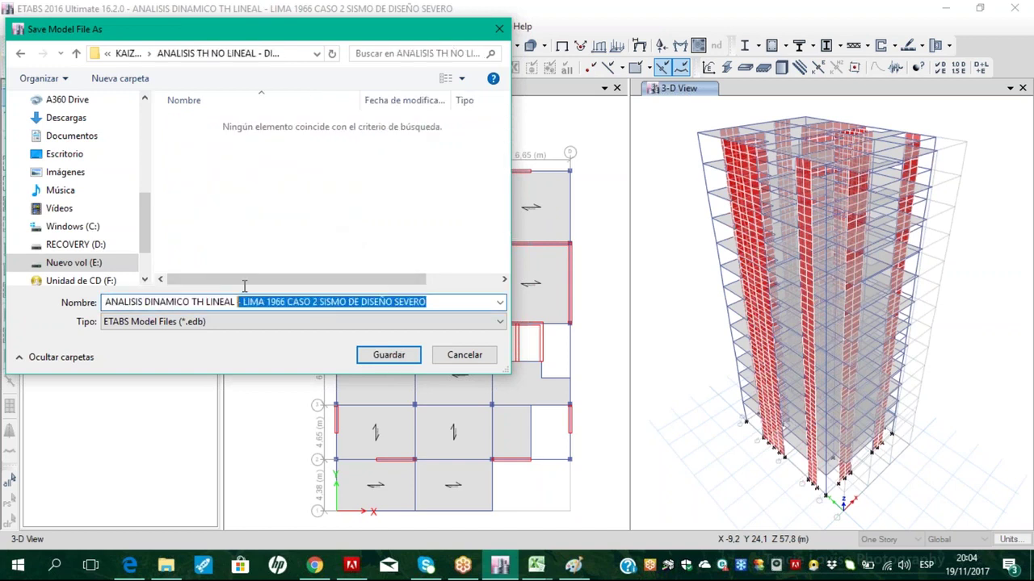
pyautogui.click(206, 302)
pyautogui.write('n')
pyautogui.press('BackSpace')
pyautogui.write('NO')
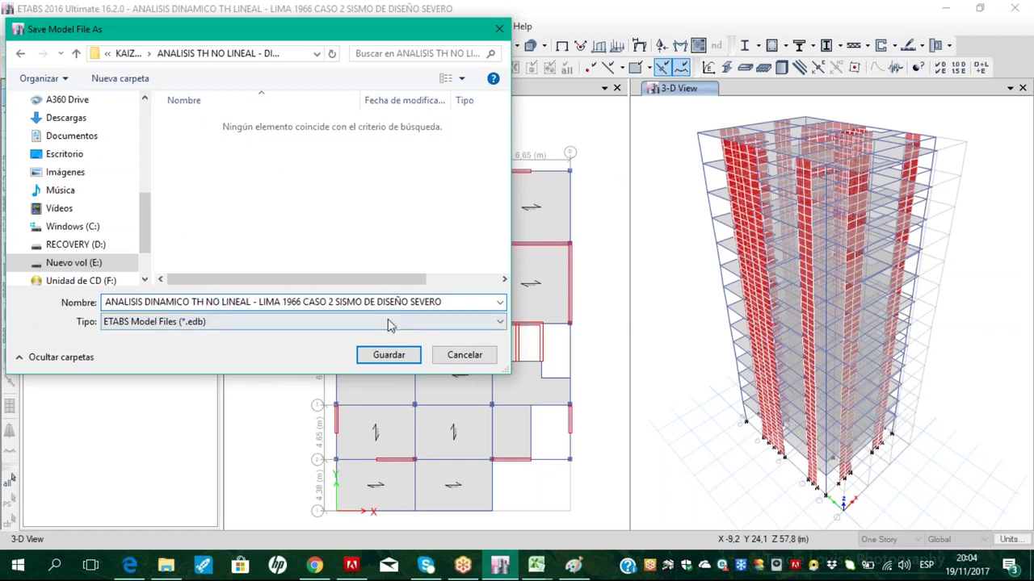
pyautogui.moveTo(443, 302); pyautogui.dragTo(334, 300)
pyautogui.write('DISIPADORES')
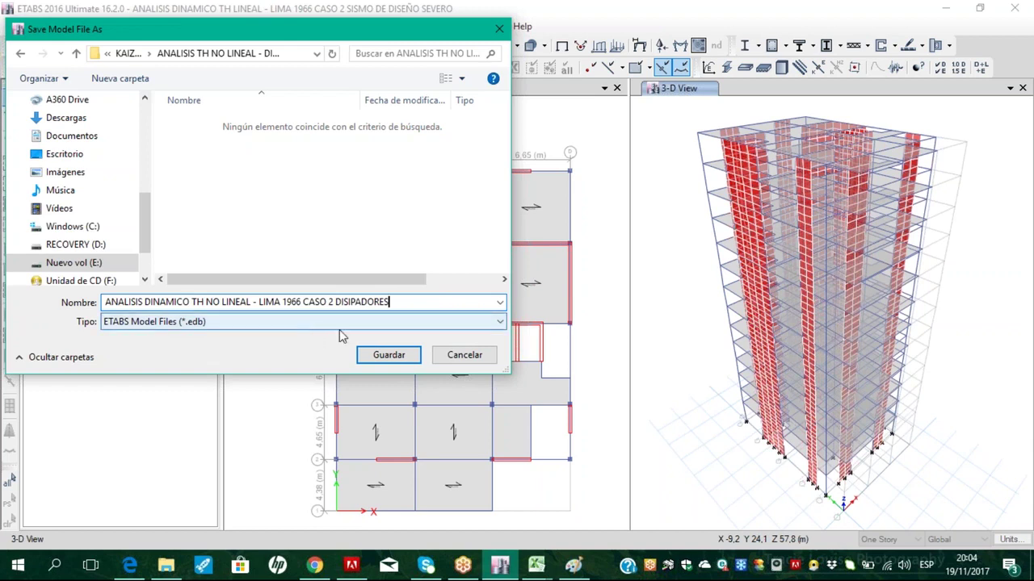
pyautogui.click(386, 356)
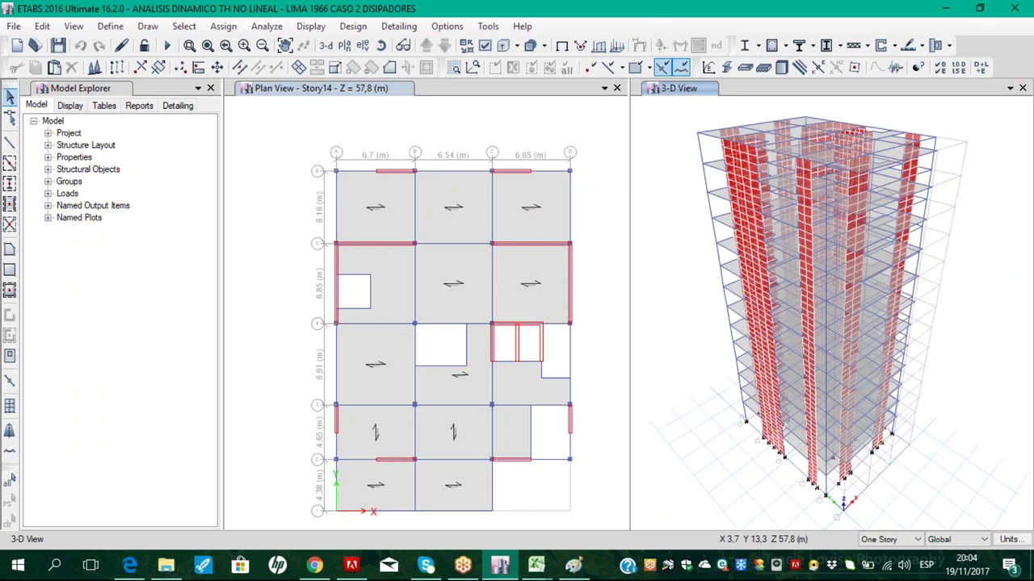
# Add an X grid line named "dis x" at ordinate 9,97 m to the CENTRO COMERCIAL grid system
pyautogui.rightClick(521, 137)
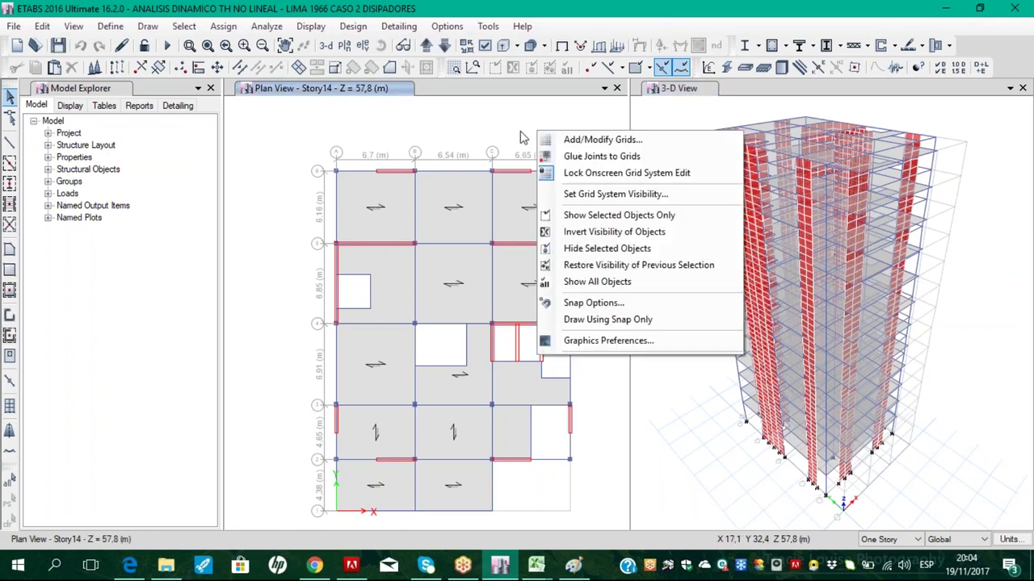
pyautogui.click(569, 139)
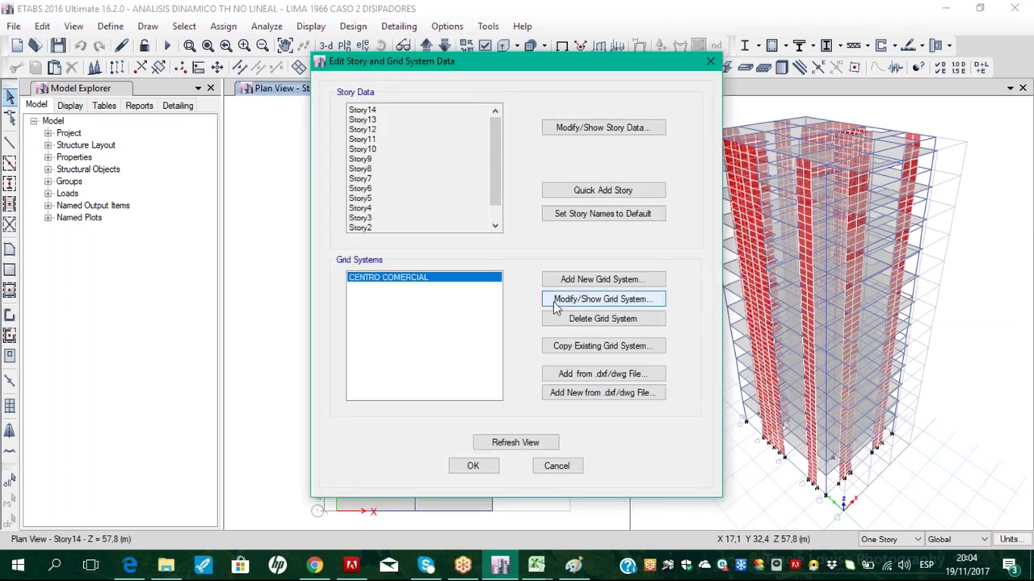
pyautogui.click(556, 304)
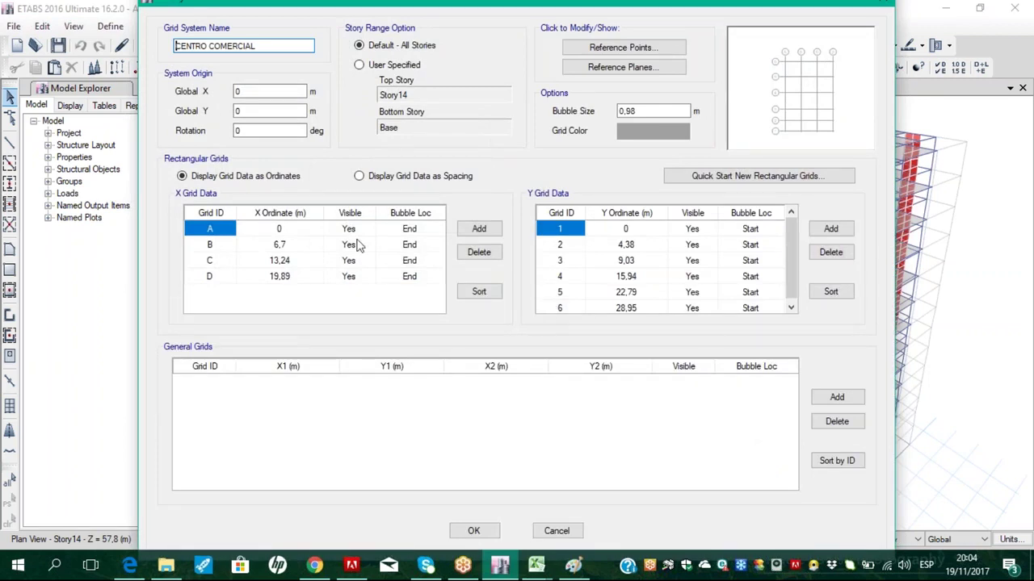
pyautogui.click(444, 176)
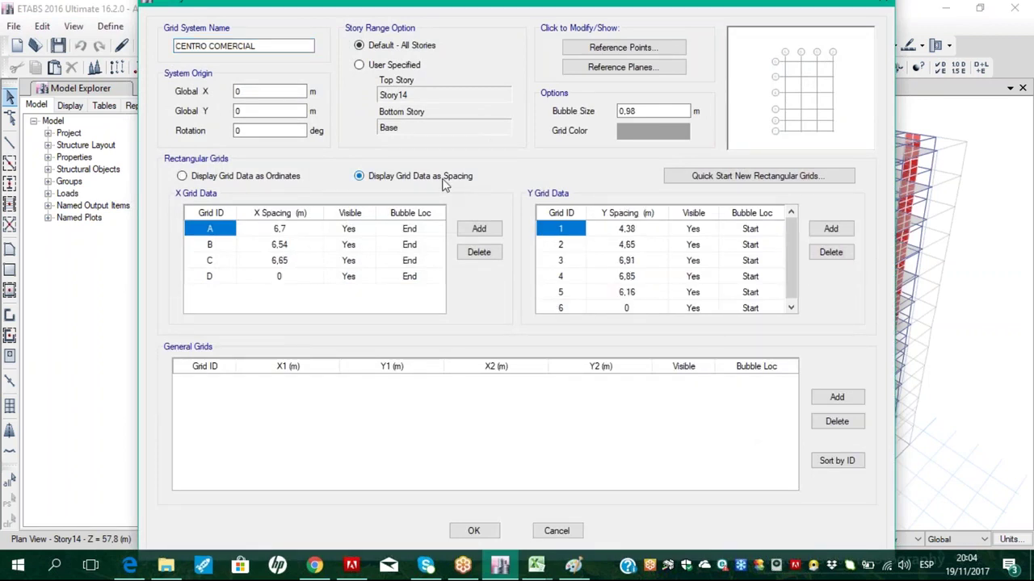
pyautogui.click(286, 182)
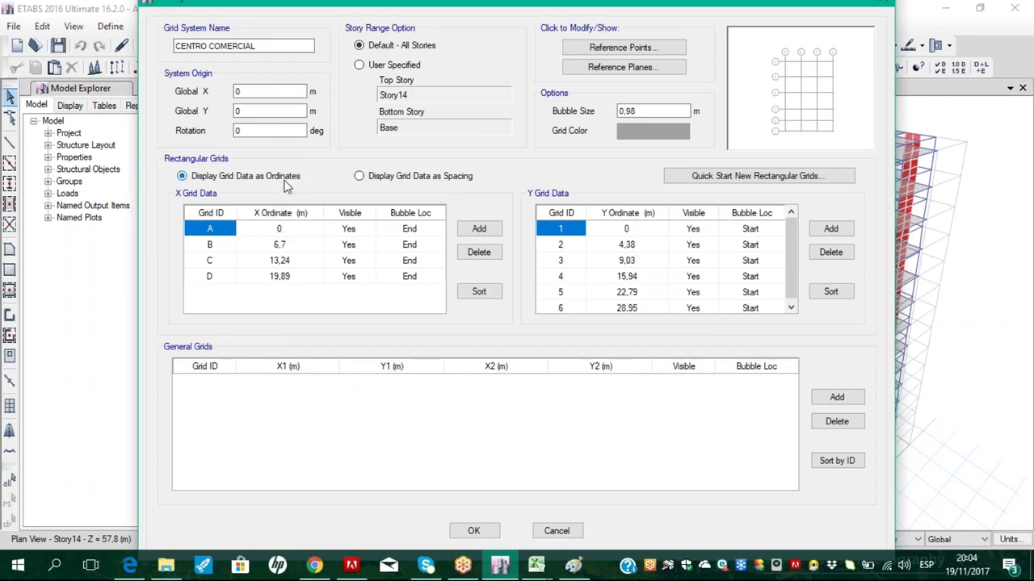
pyautogui.click(494, 229)
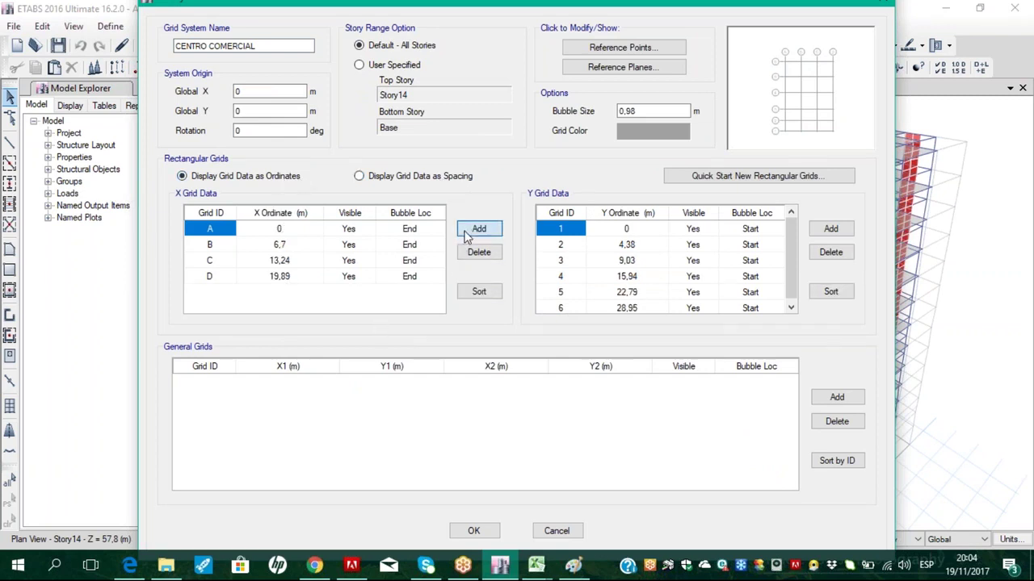
pyautogui.click(222, 297)
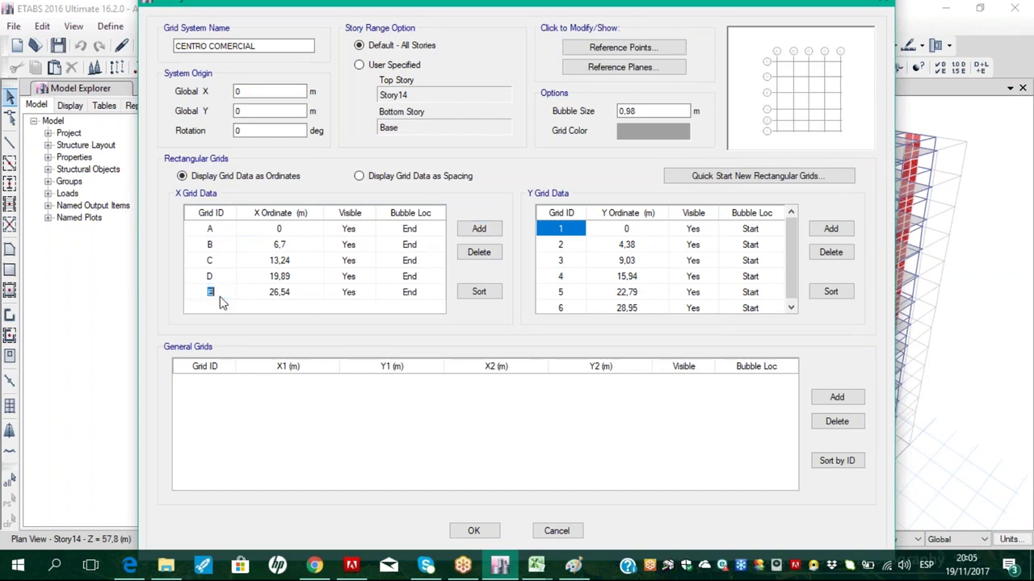
pyautogui.write('dis x')
pyautogui.click(278, 298)
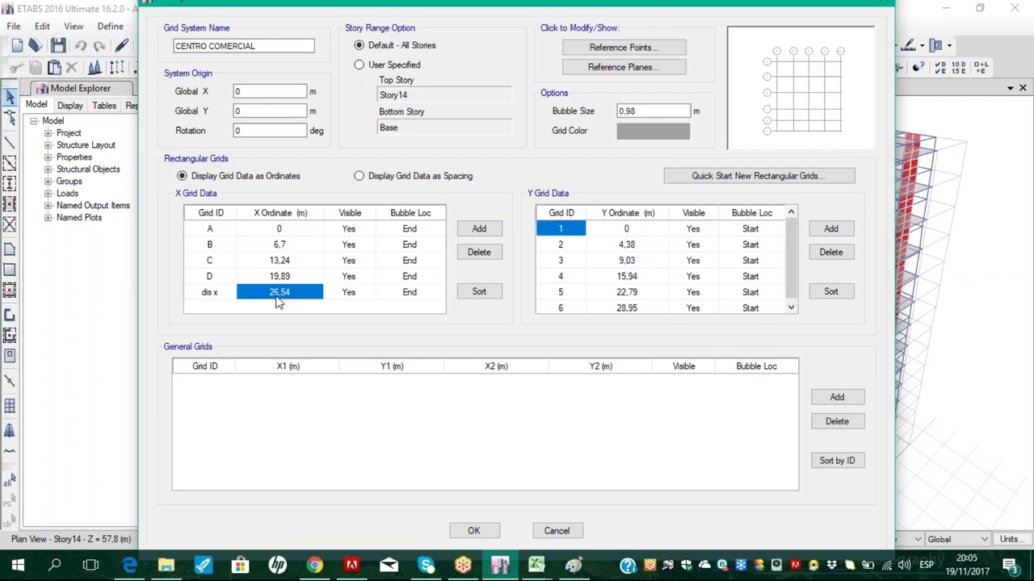
pyautogui.write('9,97')
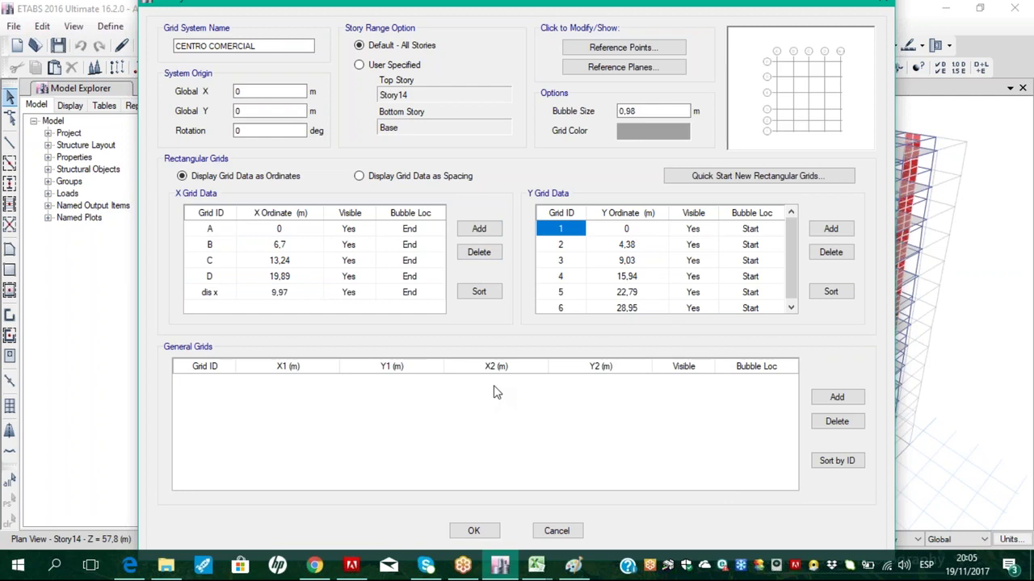
pyautogui.click(474, 533)
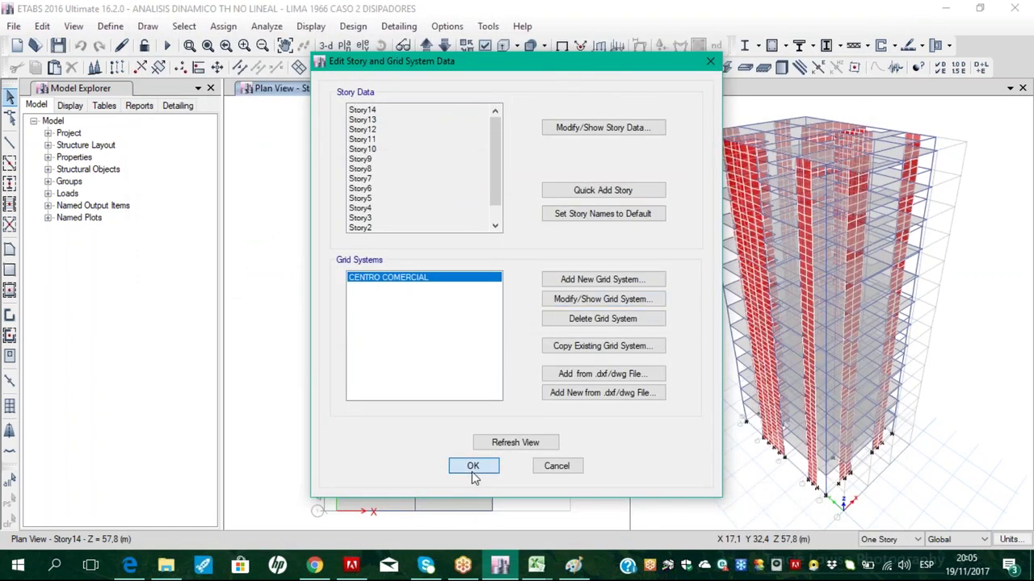
pyautogui.click(475, 466)
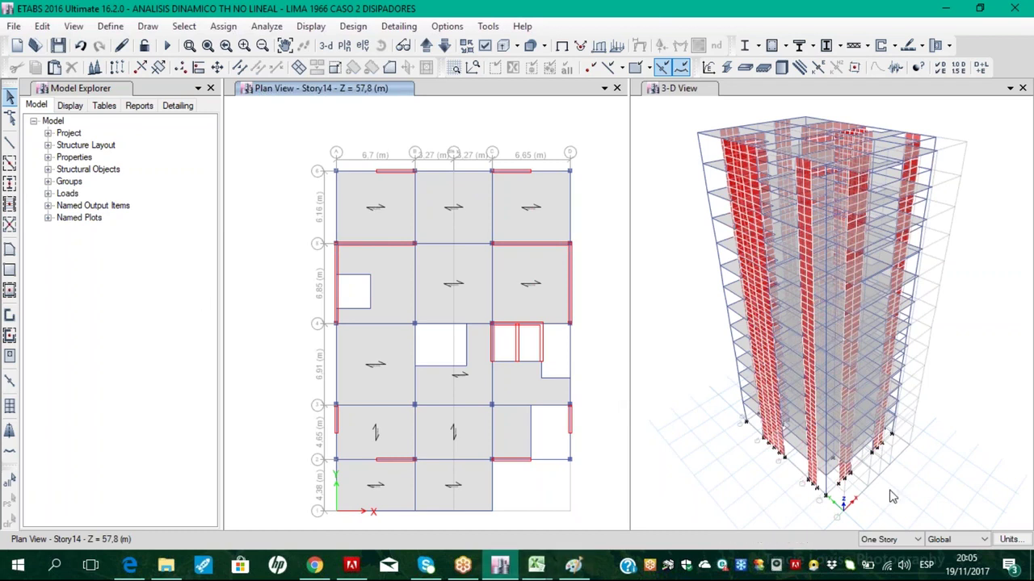
# Circle the Y-direction spacings between axes 1 and 4 with the annotation pen, and erase the marks
pyautogui.moveTo(324, 508)
pyautogui.mouseDown()
pyautogui.moveTo(314, 482)
pyautogui.moveTo(327, 496)
pyautogui.mouseUp()
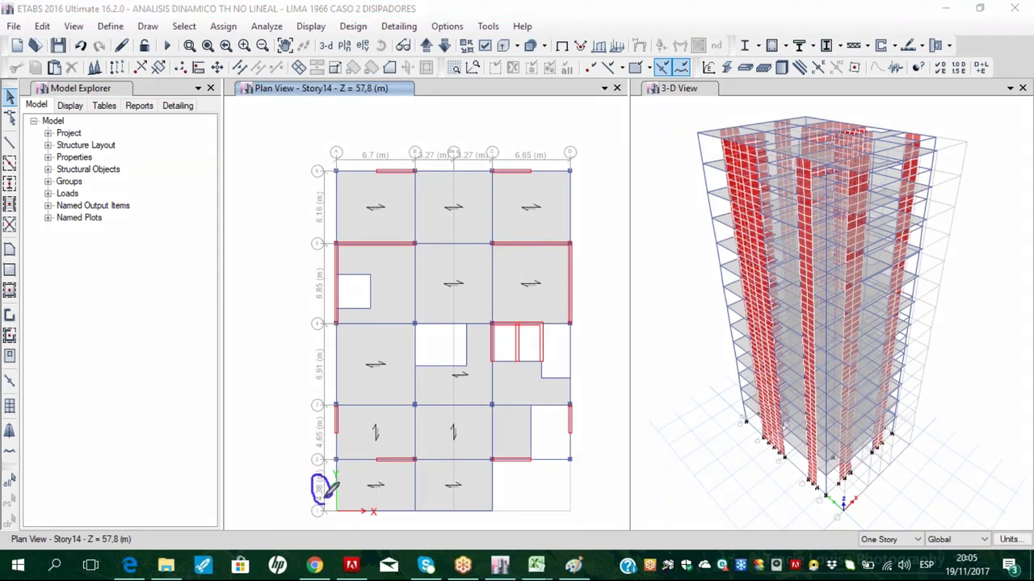
pyautogui.moveTo(327, 453)
pyautogui.mouseDown()
pyautogui.moveTo(315, 442)
pyautogui.moveTo(333, 431)
pyautogui.mouseUp()
pyautogui.moveTo(326, 380); pyautogui.dragTo(317, 358)
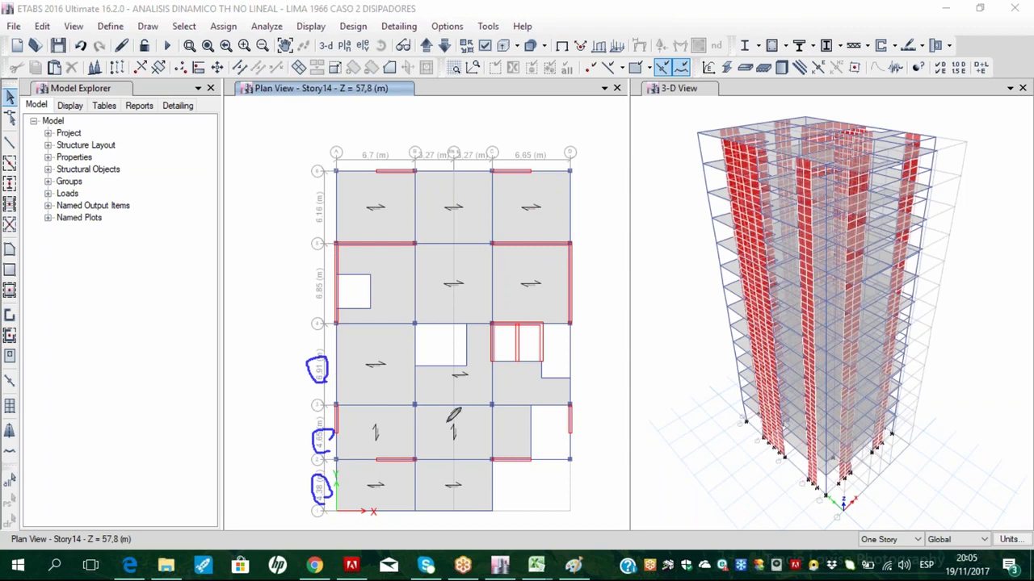
pyautogui.press('e')
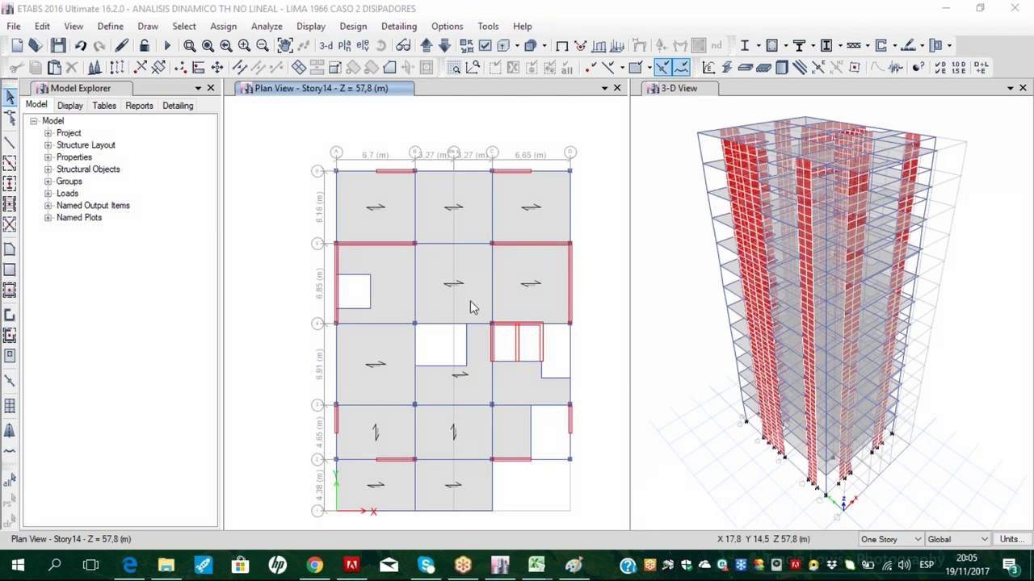
# Add a Y grid line named "dis y" at ordinate 12,485 m to the CENTRO COMERCIAL grid system
pyautogui.rightClick(281, 241)
pyautogui.click(295, 251)
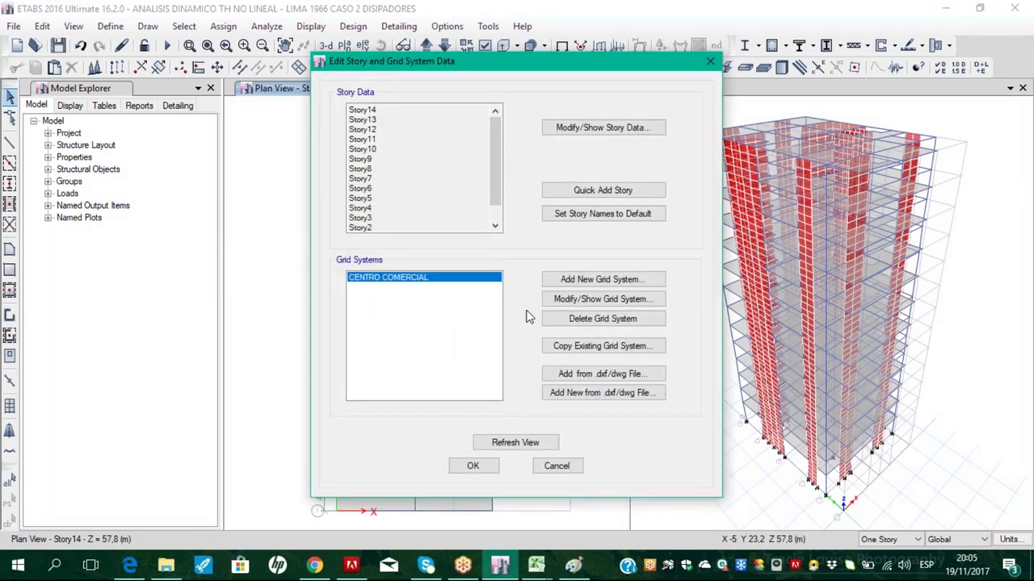
pyautogui.click(544, 303)
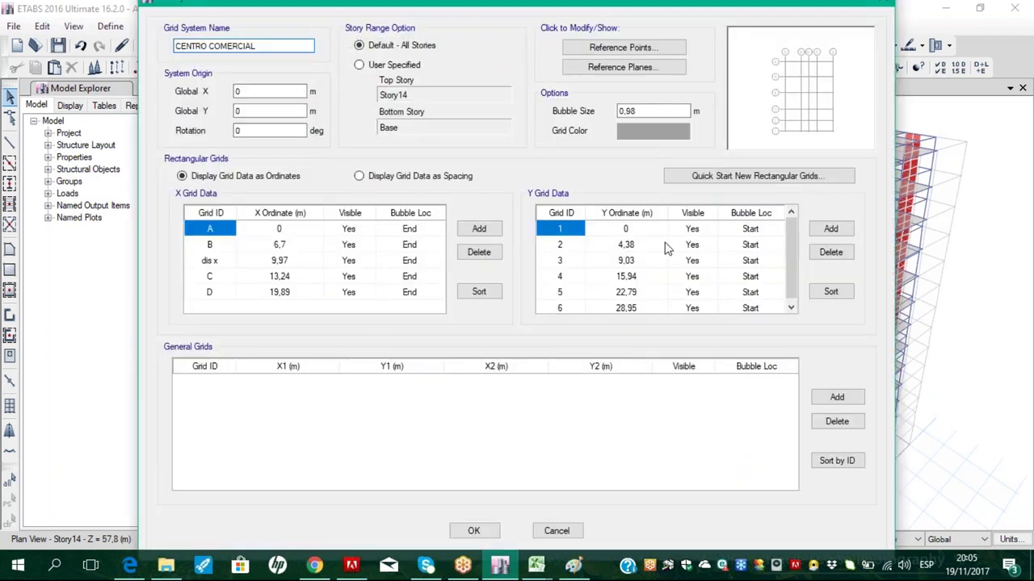
pyautogui.moveTo(545, 12); pyautogui.dragTo(469, 24)
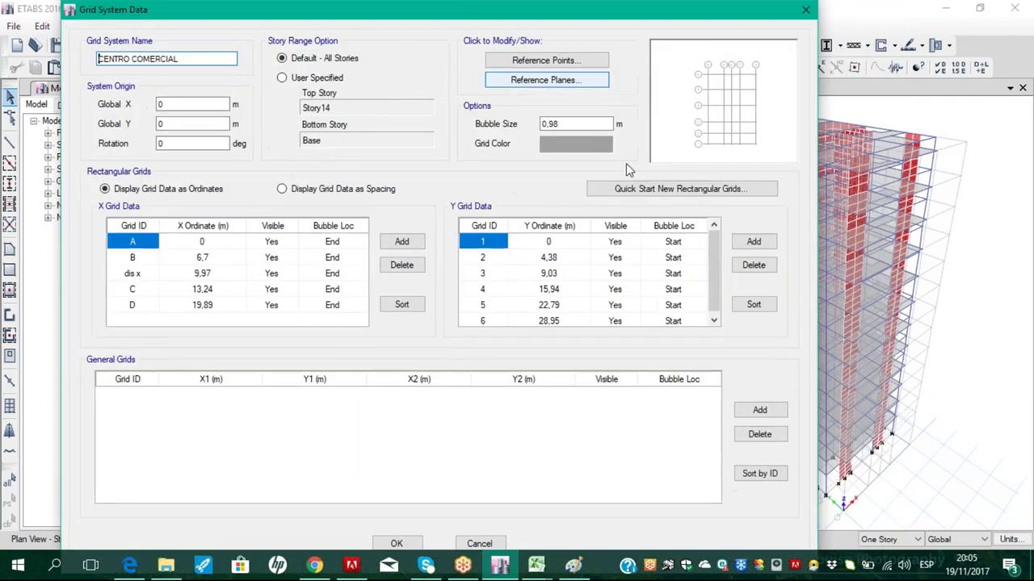
pyautogui.click(754, 242)
pyautogui.click(485, 305)
pyautogui.write('dis y')
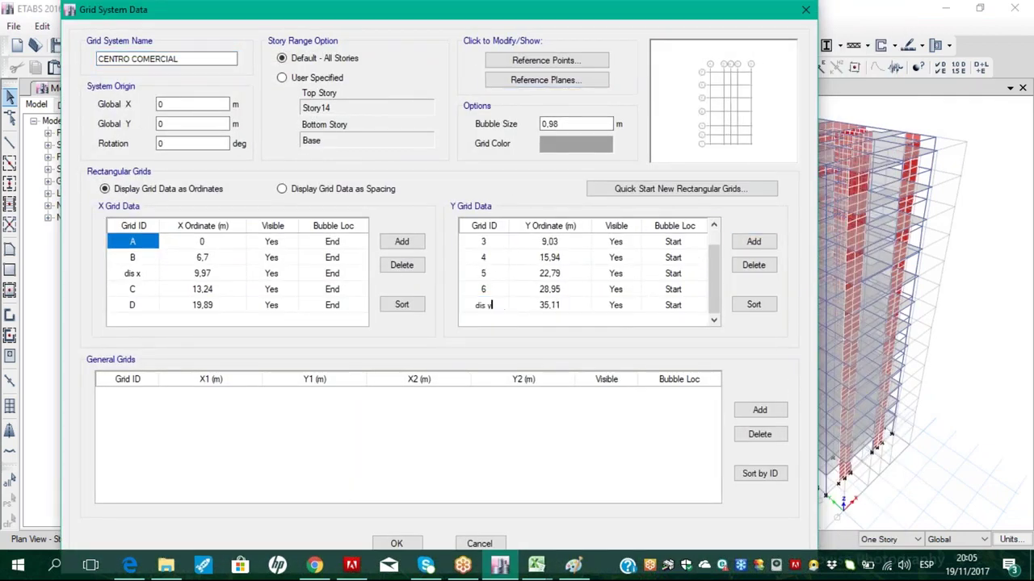
pyautogui.click(554, 306)
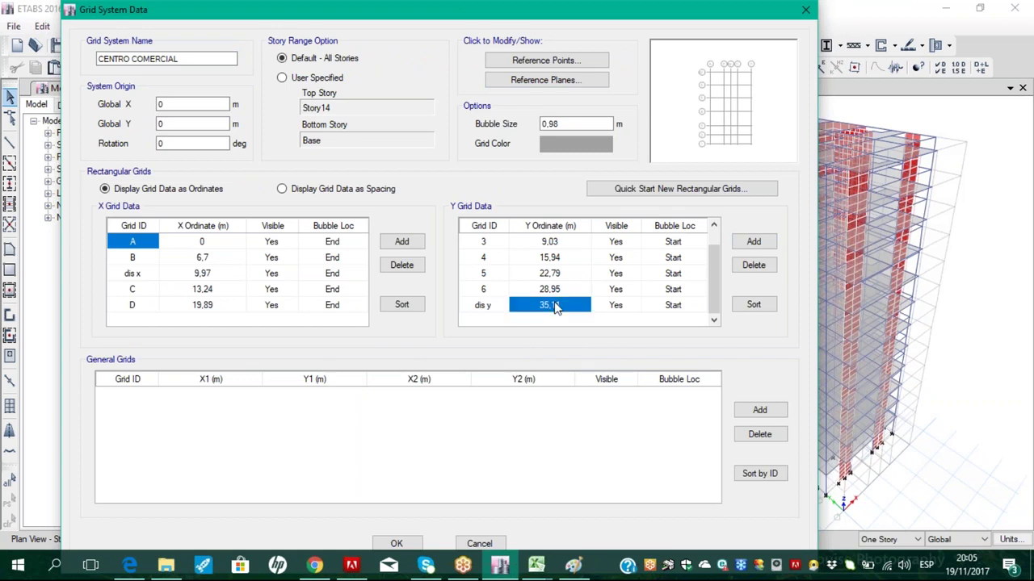
pyautogui.write('12,')
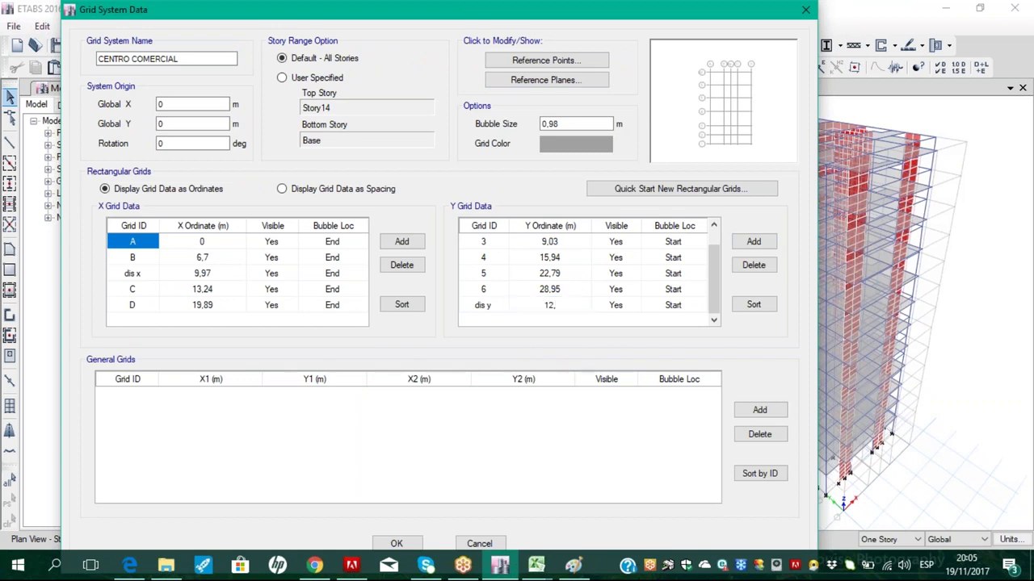
pyautogui.write('485')
pyautogui.click(401, 542)
pyautogui.click(474, 466)
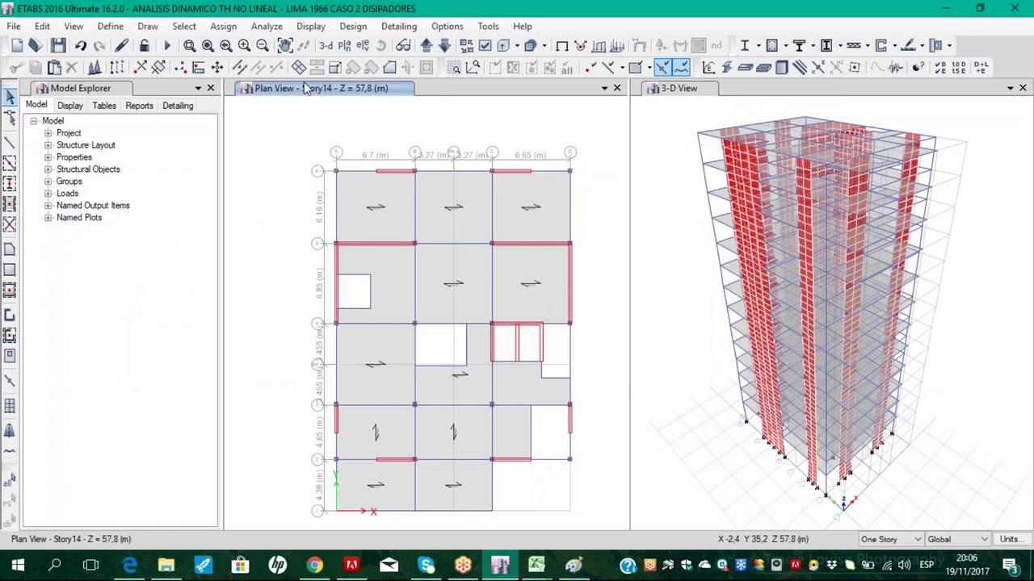
# Show the elevation of grid line 6 in place of the Story14 plan, with the whole frame filling the view
pyautogui.click(363, 46)
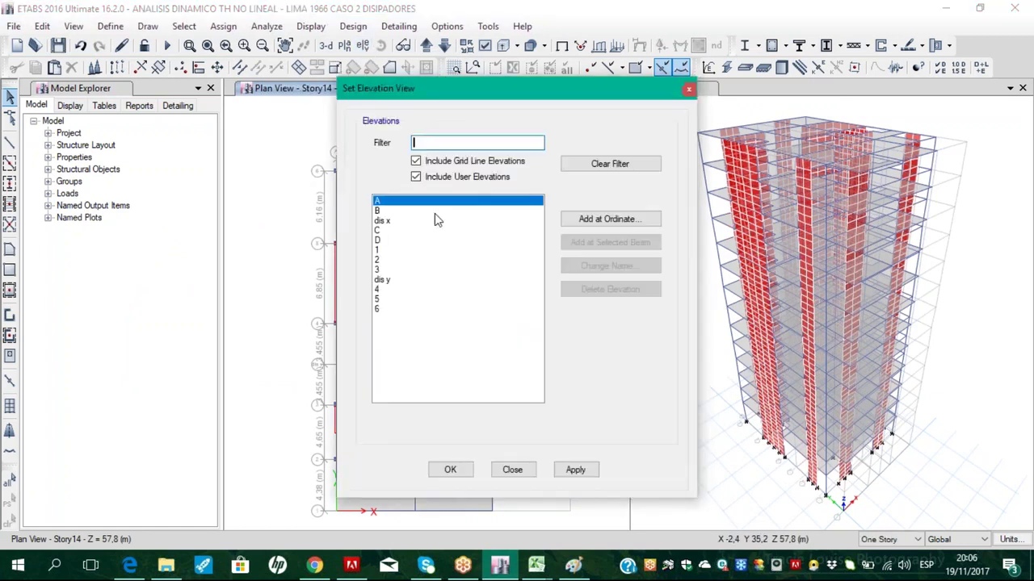
pyautogui.click(389, 298)
pyautogui.click(383, 309)
pyautogui.click(449, 470)
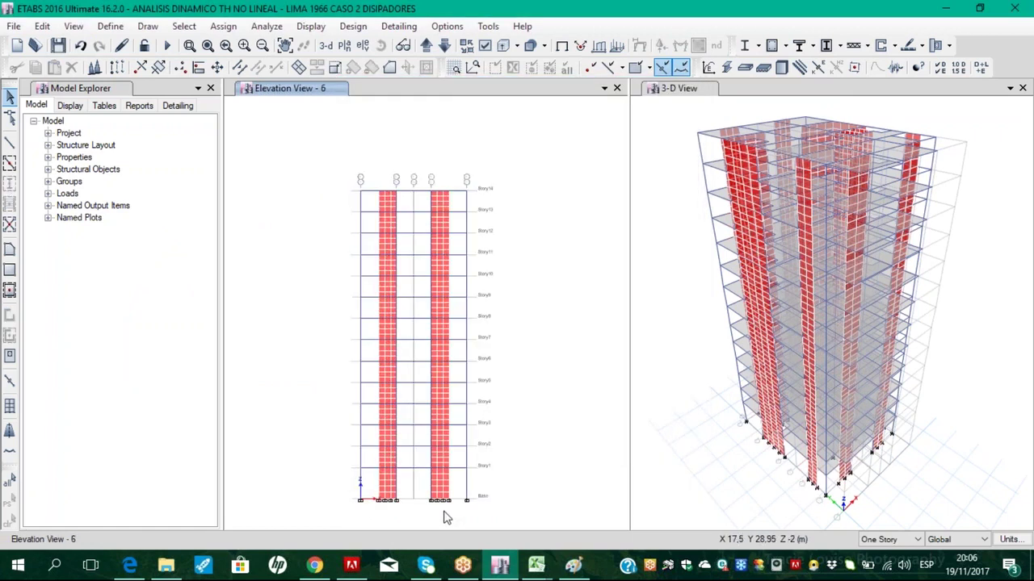
pyautogui.click(189, 46)
pyautogui.moveTo(350, 175); pyautogui.dragTo(512, 533)
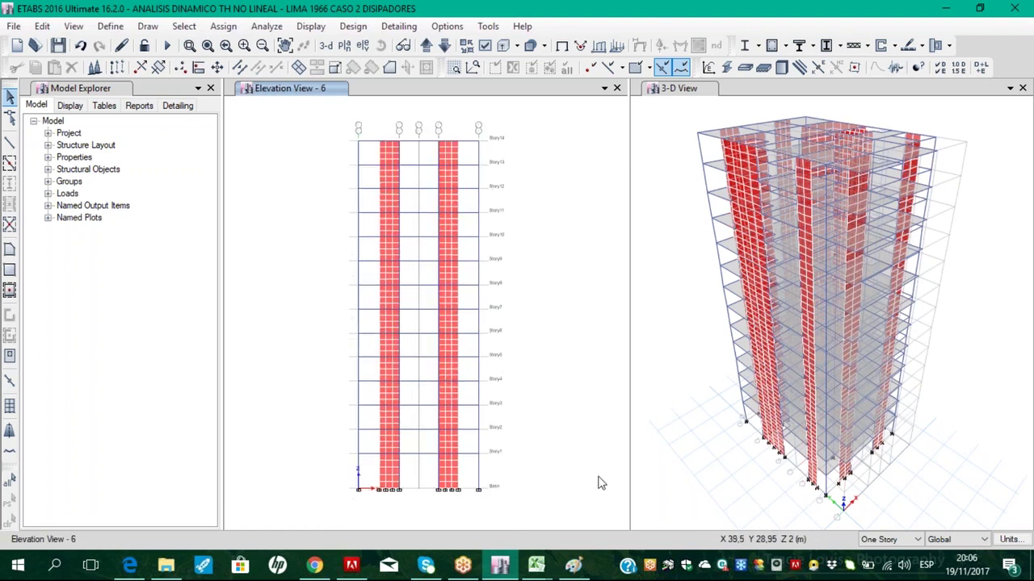
# Add a new link property named "DISIPADORES X" with link type Damper - Exponential
pyautogui.click(110, 25)
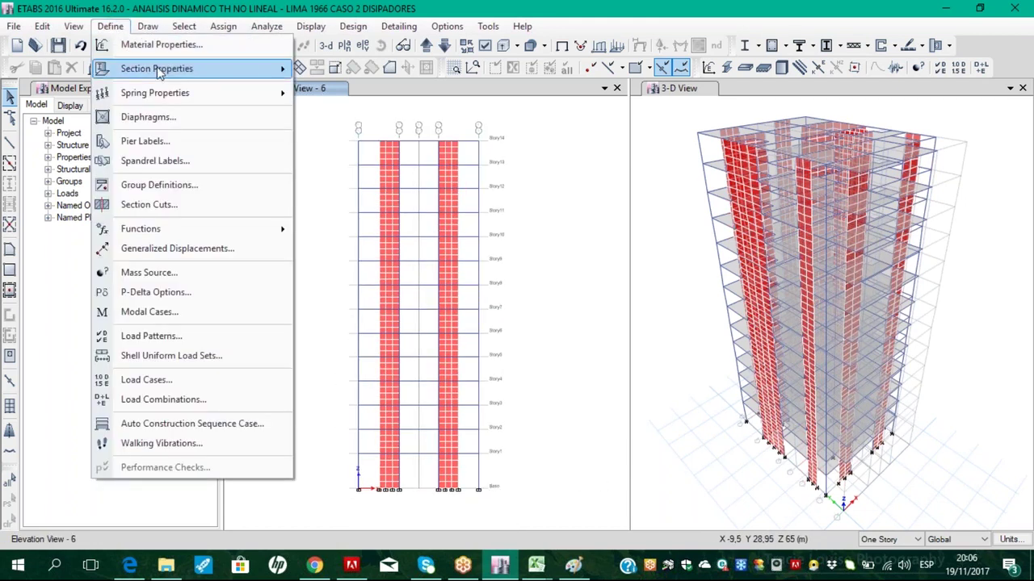
pyautogui.moveTo(157, 66)
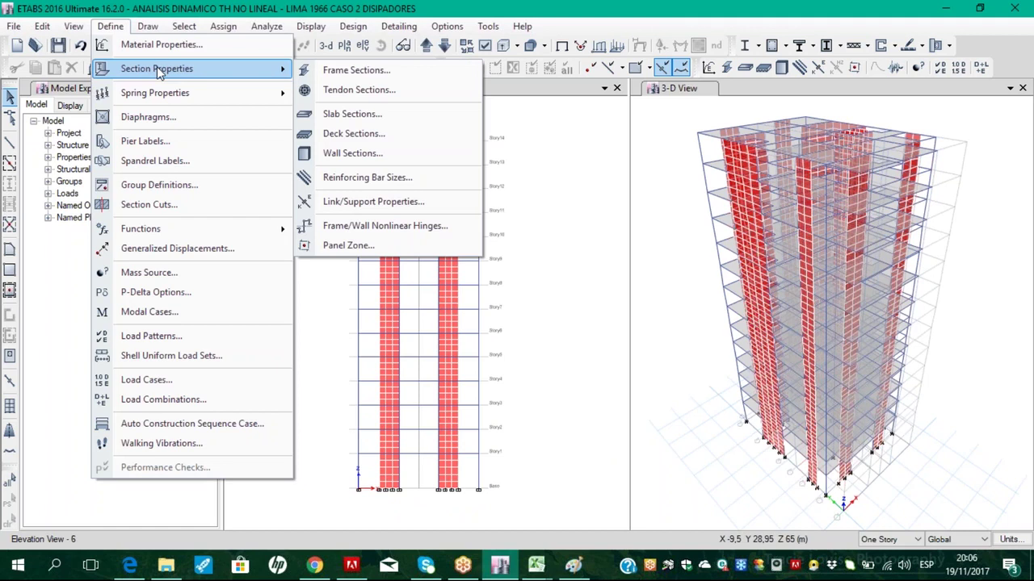
pyautogui.click(401, 207)
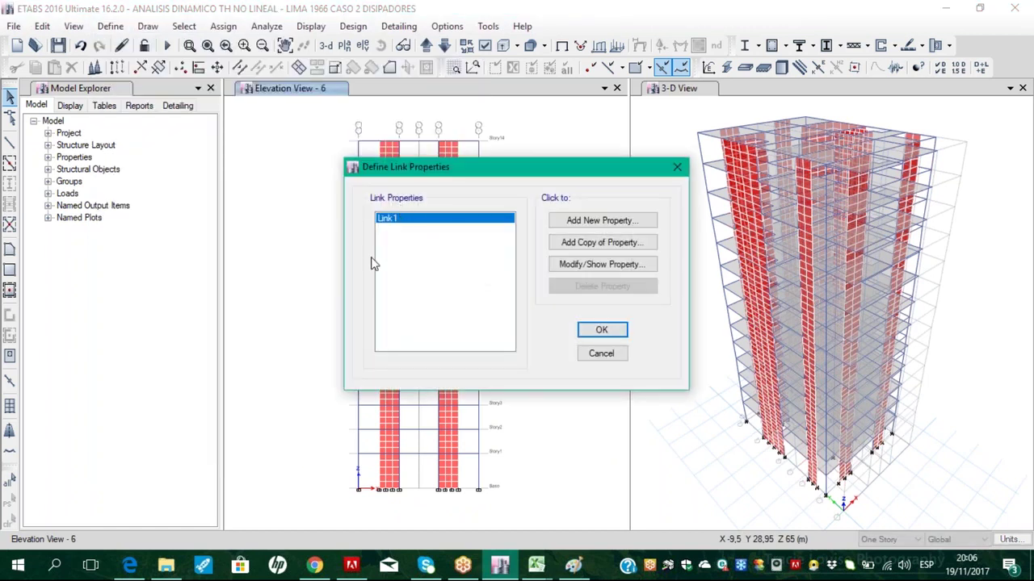
pyautogui.click(626, 223)
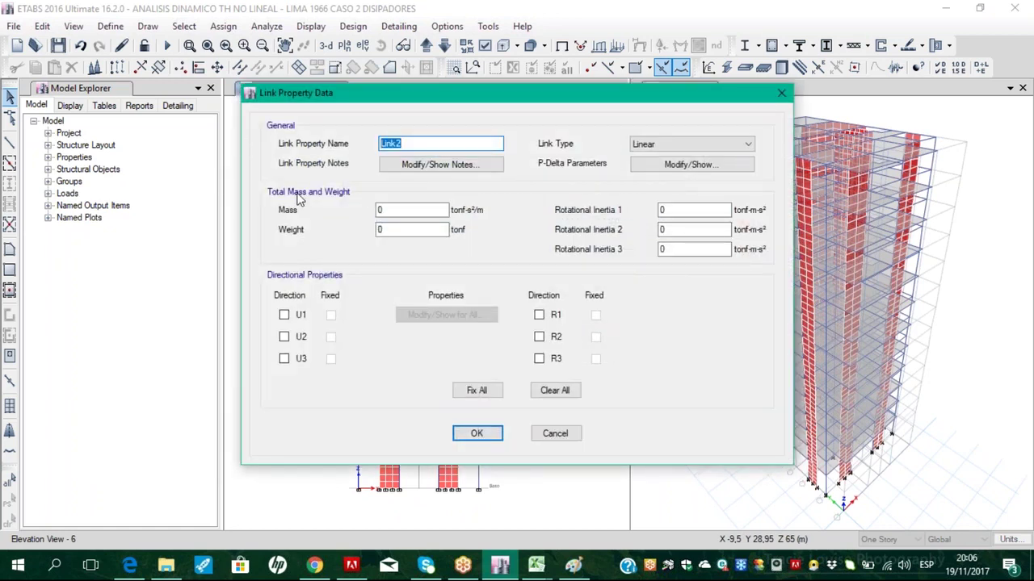
pyautogui.write('DISIPADORES X')
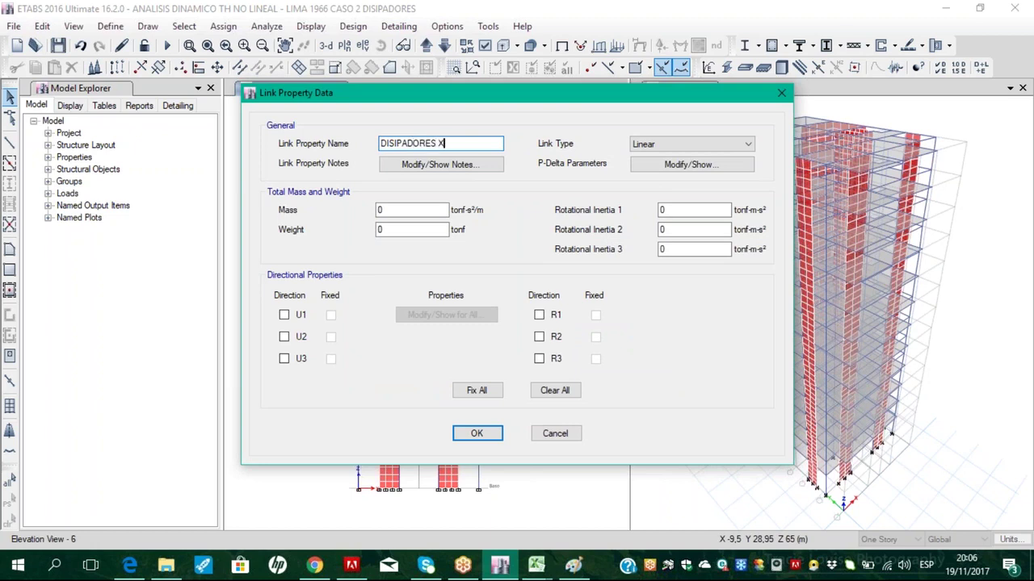
pyautogui.click(700, 145)
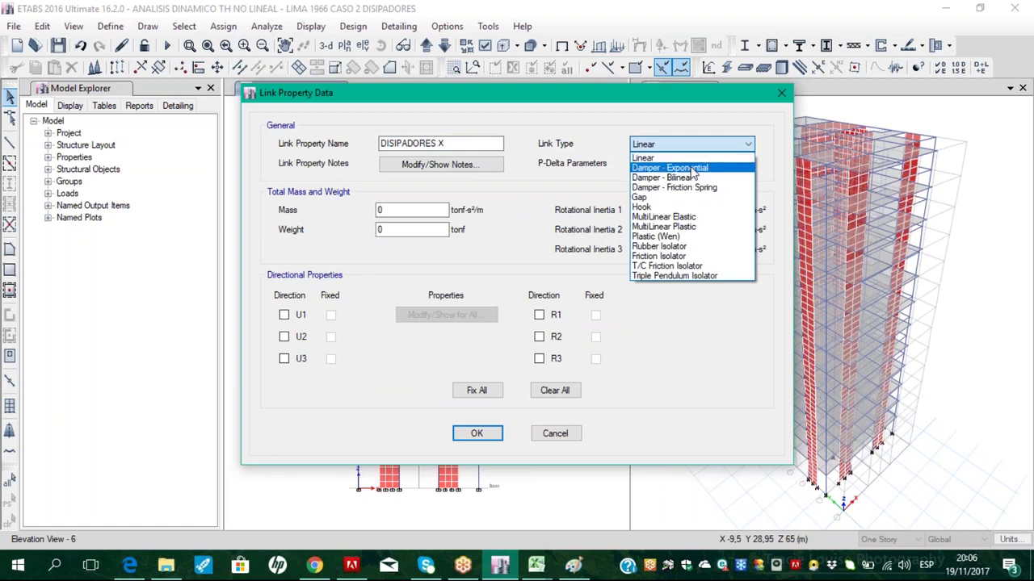
pyautogui.click(691, 168)
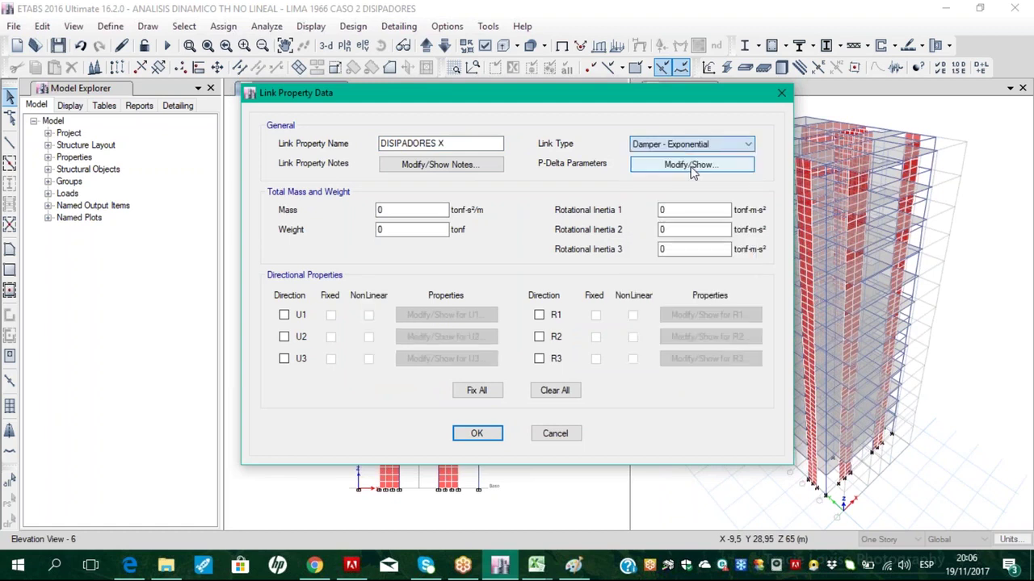
# Activate direction U1 of the damper property and make it nonlinear
pyautogui.click(285, 316)
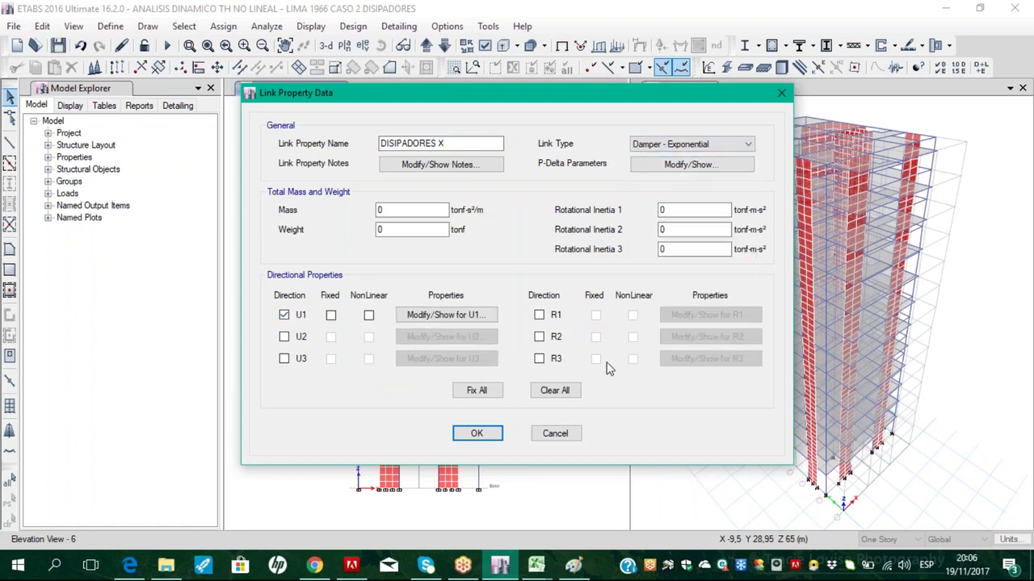
pyautogui.moveTo(249, 349)
pyautogui.mouseDown()
pyautogui.moveTo(410, 277)
pyautogui.moveTo(297, 382)
pyautogui.moveTo(227, 359)
pyautogui.mouseUp()
pyautogui.moveTo(374, 268)
pyautogui.mouseDown()
pyautogui.moveTo(394, 232)
pyautogui.moveTo(412, 243)
pyautogui.mouseUp()
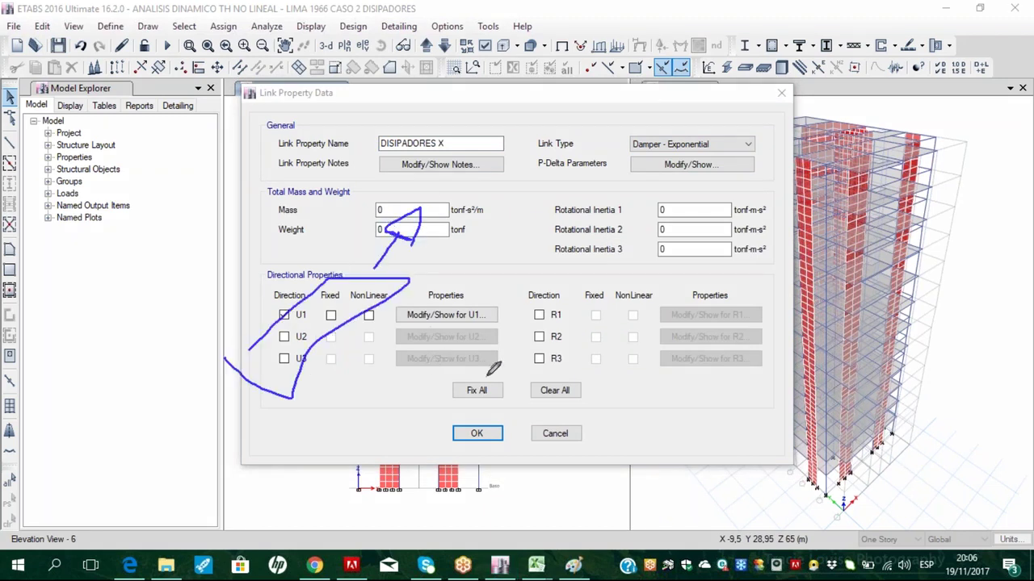
pyautogui.press('Escape')
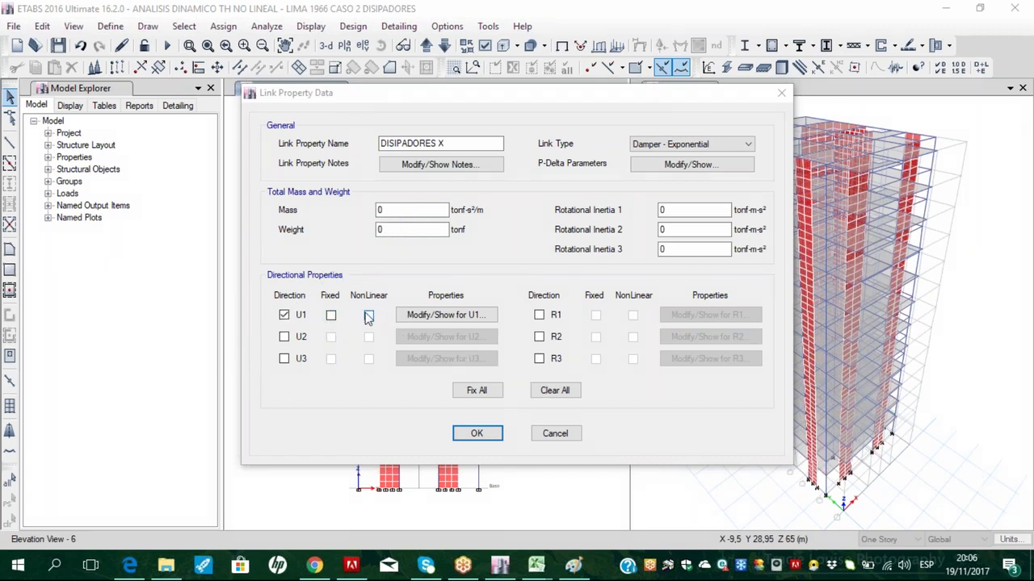
pyautogui.click(368, 315)
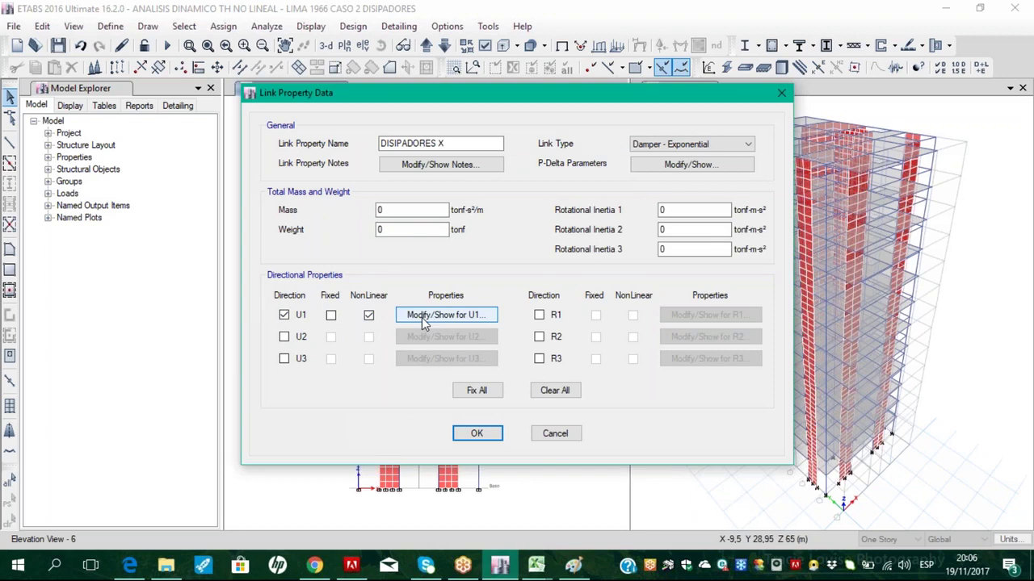
# Open the damper's U1 directional properties and select the nonlinear stiffness value for editing
pyautogui.click(422, 316)
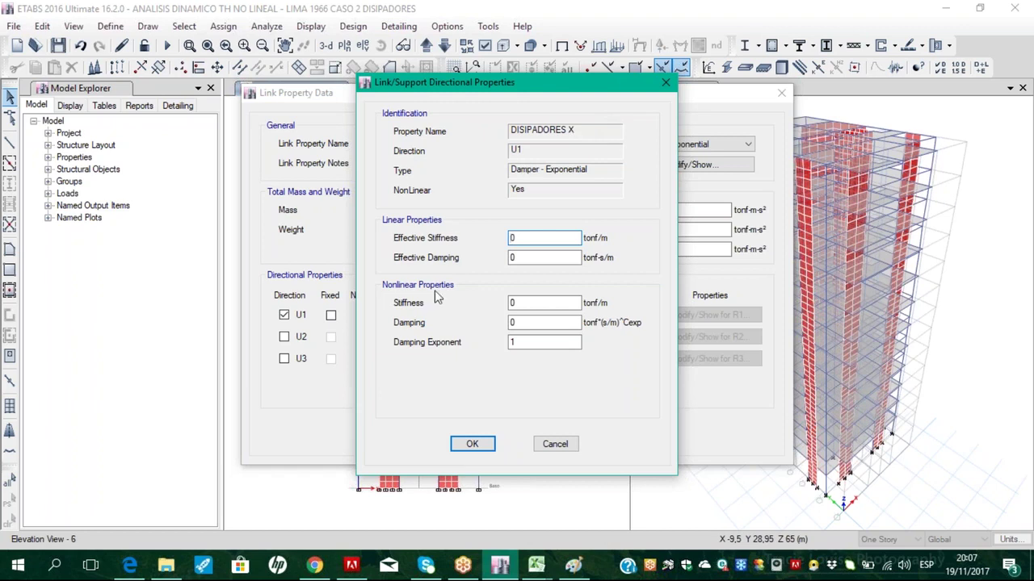
pyautogui.click(563, 302)
pyautogui.moveTo(449, 88)
pyautogui.mouseDown()
pyautogui.moveTo(511, 109)
pyautogui.moveTo(459, 100)
pyautogui.mouseUp()
pyautogui.click(535, 317)
pyautogui.hotkey('shift', 'Home')
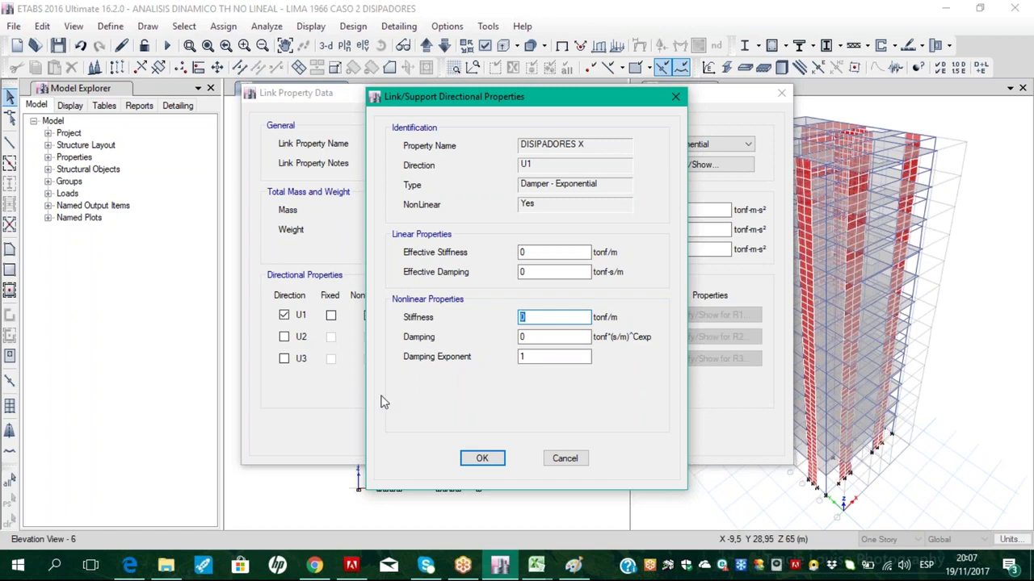
# Look at the velocity exponent slide in the browser, then switch to Paint and start a blank drawing without saving the old one
pyautogui.click(131, 566)
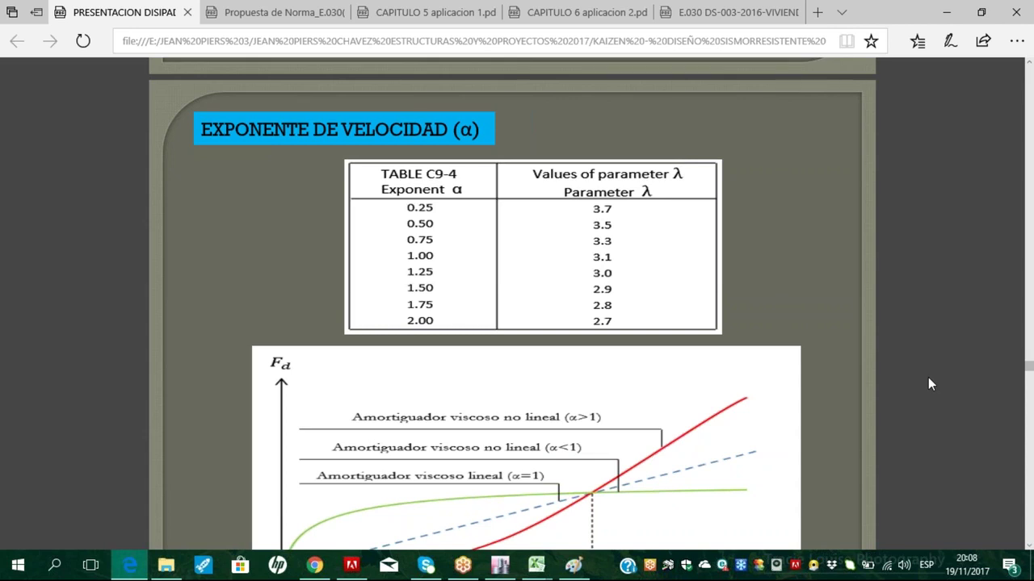
pyautogui.scroll(-1, 517, 323)
pyautogui.click(569, 566)
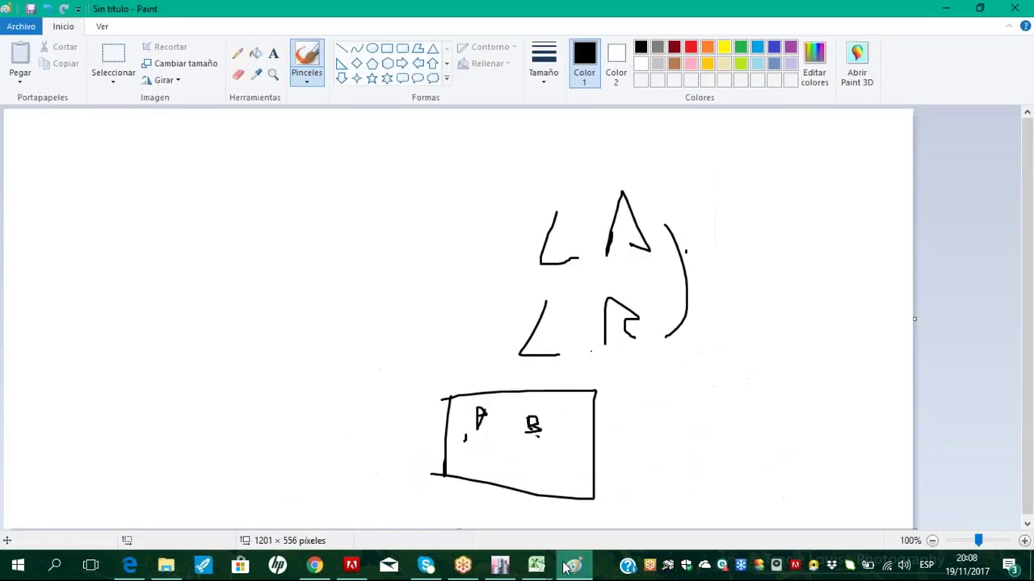
pyautogui.click(21, 27)
pyautogui.click(39, 52)
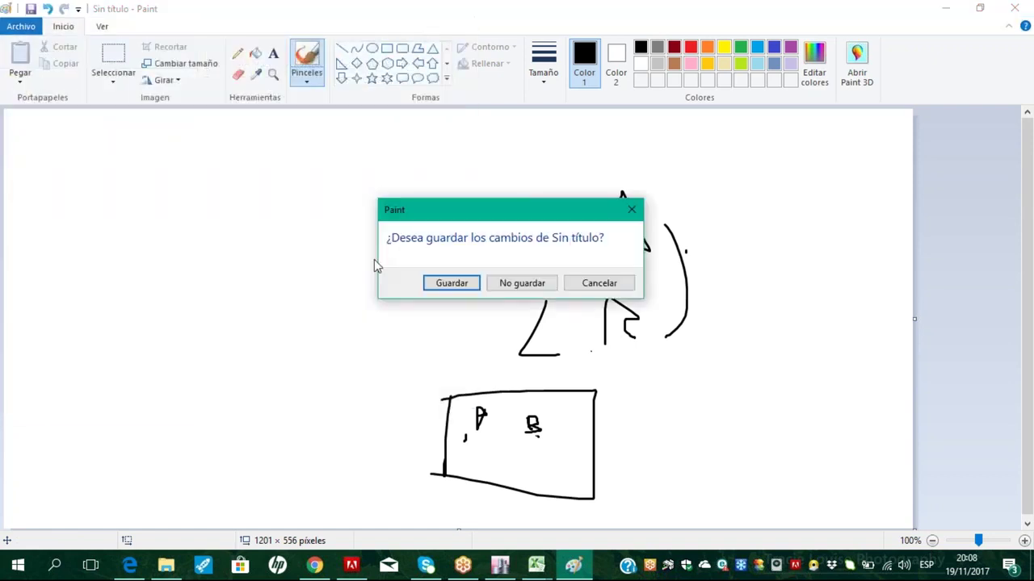
pyautogui.click(518, 287)
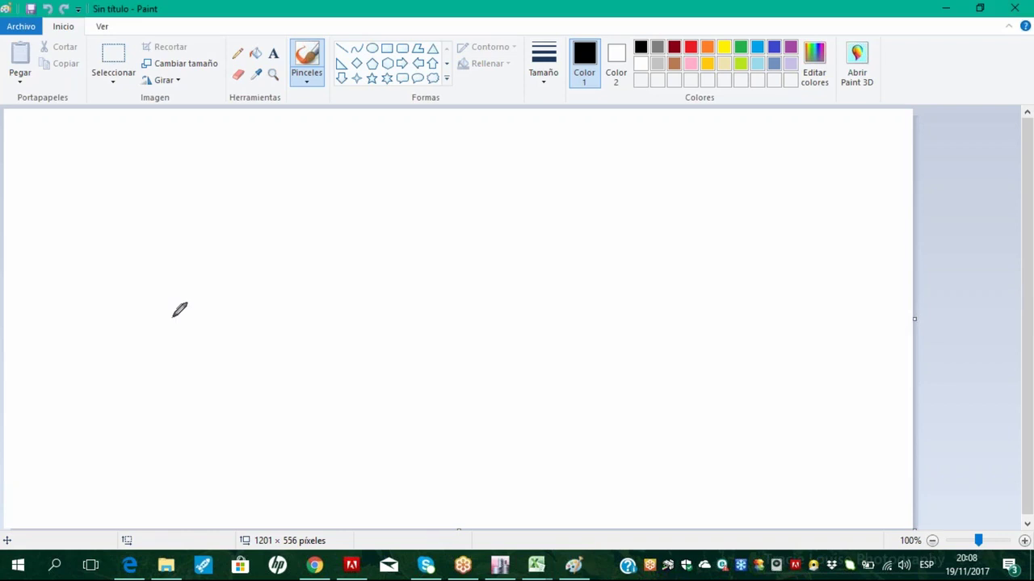
# Write the heading "ROUND HSS" in green across the upper part of the blank canvas
pyautogui.moveTo(58, 197)
pyautogui.mouseDown()
pyautogui.moveTo(57, 225)
pyautogui.moveTo(80, 217)
pyautogui.mouseUp()
pyautogui.moveTo(136, 173)
pyautogui.mouseDown()
pyautogui.moveTo(164, 191)
pyautogui.moveTo(233, 167)
pyautogui.moveTo(234, 211)
pyautogui.mouseUp()
pyautogui.moveTo(413, 150); pyautogui.dragTo(413, 215)
pyautogui.moveTo(460, 156); pyautogui.dragTo(461, 212)
pyautogui.moveTo(408, 188); pyautogui.dragTo(470, 186)
pyautogui.moveTo(510, 168)
pyautogui.mouseDown()
pyautogui.moveTo(522, 197)
pyautogui.moveTo(437, 212)
pyautogui.mouseUp()
pyautogui.moveTo(565, 171); pyautogui.dragTo(515, 194)
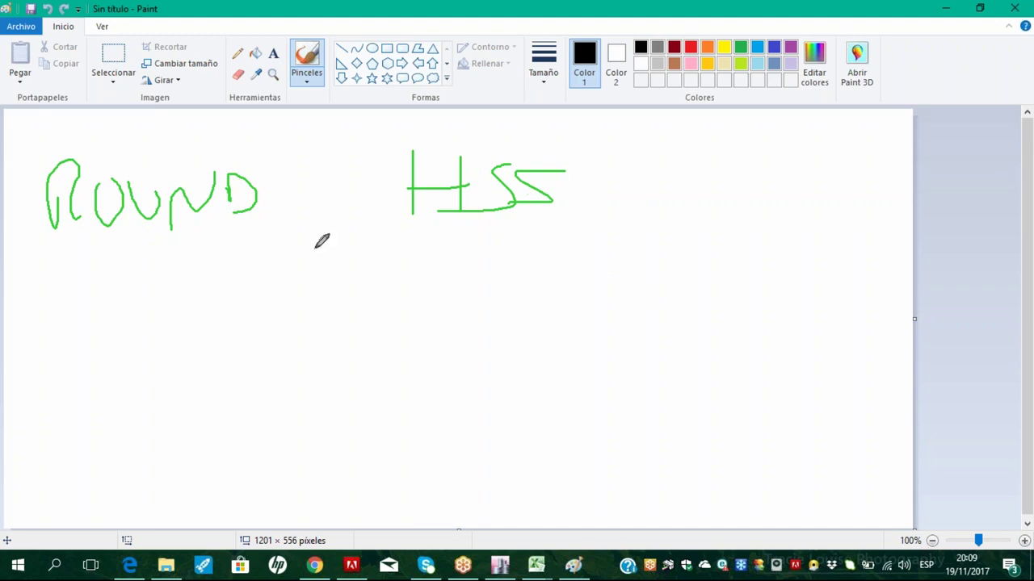
# Write the section size "20 x 0,375" in green below the ROUND HSS heading
pyautogui.moveTo(236, 257)
pyautogui.mouseDown()
pyautogui.moveTo(260, 250)
pyautogui.moveTo(264, 280)
pyautogui.mouseUp()
pyautogui.moveTo(301, 248)
pyautogui.mouseDown()
pyautogui.moveTo(366, 270)
pyautogui.moveTo(335, 270)
pyautogui.mouseUp()
pyautogui.moveTo(418, 249)
pyautogui.mouseDown()
pyautogui.moveTo(435, 245)
pyautogui.moveTo(452, 308)
pyautogui.mouseUp()
pyautogui.moveTo(473, 253)
pyautogui.mouseDown()
pyautogui.moveTo(498, 284)
pyautogui.moveTo(529, 288)
pyautogui.mouseUp()
pyautogui.moveTo(520, 270)
pyautogui.mouseDown()
pyautogui.moveTo(542, 269)
pyautogui.moveTo(538, 281)
pyautogui.mouseUp()
# Write the brace diameters below the section size: external diameter Dext 20 in and internal diameter Dint 19,651
pyautogui.moveTo(142, 331); pyautogui.dragTo(142, 360)
pyautogui.moveTo(142, 330)
pyautogui.mouseDown()
pyautogui.moveTo(155, 329)
pyautogui.moveTo(144, 359)
pyautogui.moveTo(177, 344)
pyautogui.moveTo(183, 367)
pyautogui.mouseUp()
pyautogui.moveTo(185, 343)
pyautogui.mouseDown()
pyautogui.moveTo(202, 356)
pyautogui.moveTo(188, 357)
pyautogui.moveTo(232, 351)
pyautogui.mouseUp()
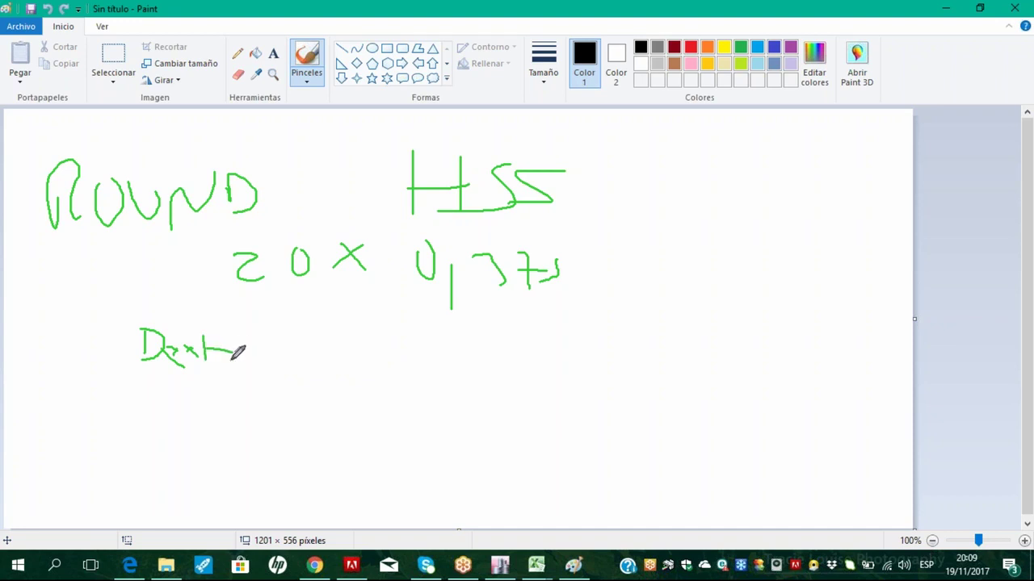
pyautogui.moveTo(158, 396)
pyautogui.mouseDown()
pyautogui.moveTo(195, 414)
pyautogui.moveTo(206, 394)
pyautogui.moveTo(254, 415)
pyautogui.moveTo(277, 428)
pyautogui.mouseUp()
pyautogui.click(241, 399)
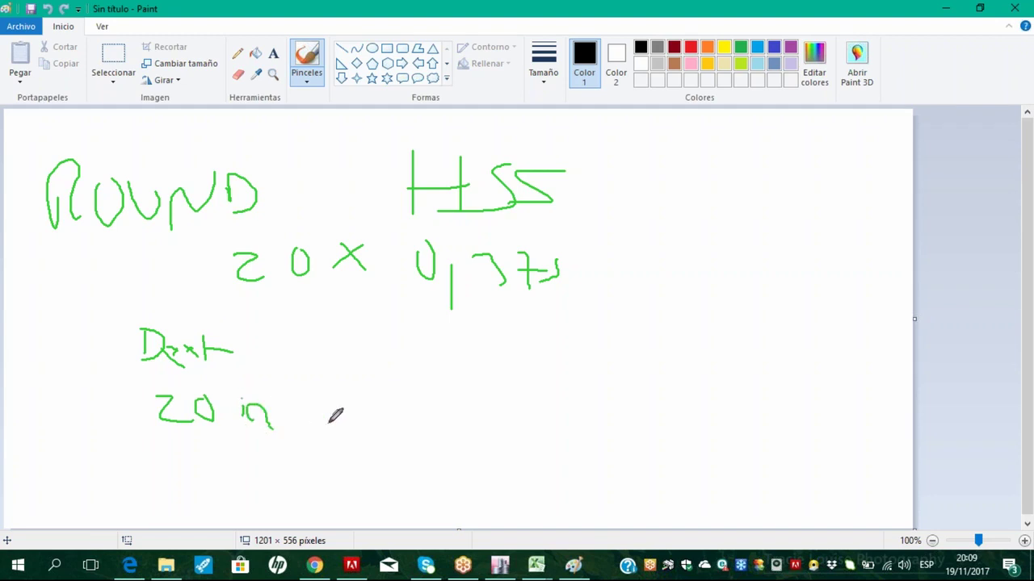
pyautogui.moveTo(363, 327); pyautogui.dragTo(363, 365)
pyautogui.moveTo(365, 326)
pyautogui.mouseDown()
pyautogui.moveTo(365, 365)
pyautogui.moveTo(427, 365)
pyautogui.moveTo(431, 376)
pyautogui.mouseUp()
pyautogui.moveTo(453, 332); pyautogui.dragTo(457, 354)
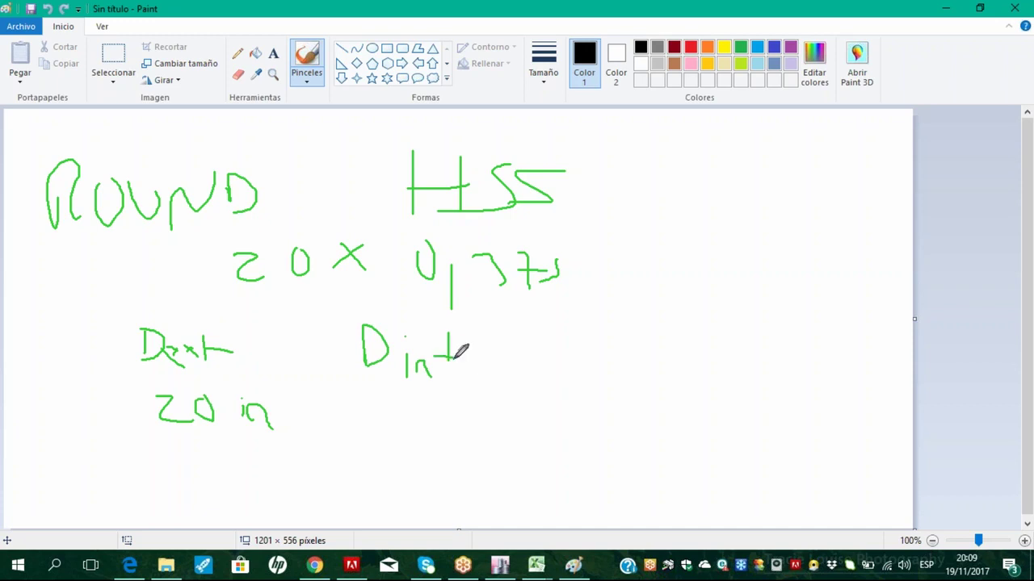
pyautogui.moveTo(348, 393)
pyautogui.mouseDown()
pyautogui.moveTo(338, 433)
pyautogui.moveTo(374, 422)
pyautogui.moveTo(380, 439)
pyautogui.mouseUp()
pyautogui.moveTo(411, 404)
pyautogui.mouseDown()
pyautogui.moveTo(411, 418)
pyautogui.moveTo(440, 431)
pyautogui.mouseUp()
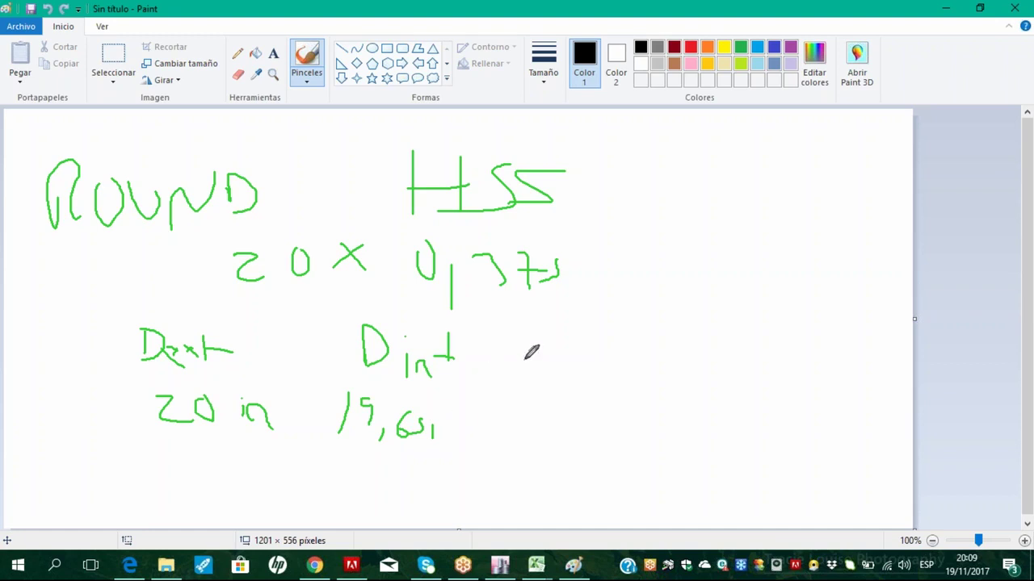
# Write the wall thickness e as 0,349 and the section area as 21,5 in² beside the diameters
pyautogui.moveTo(570, 336)
pyautogui.mouseDown()
pyautogui.moveTo(551, 372)
pyautogui.moveTo(569, 345)
pyautogui.mouseUp()
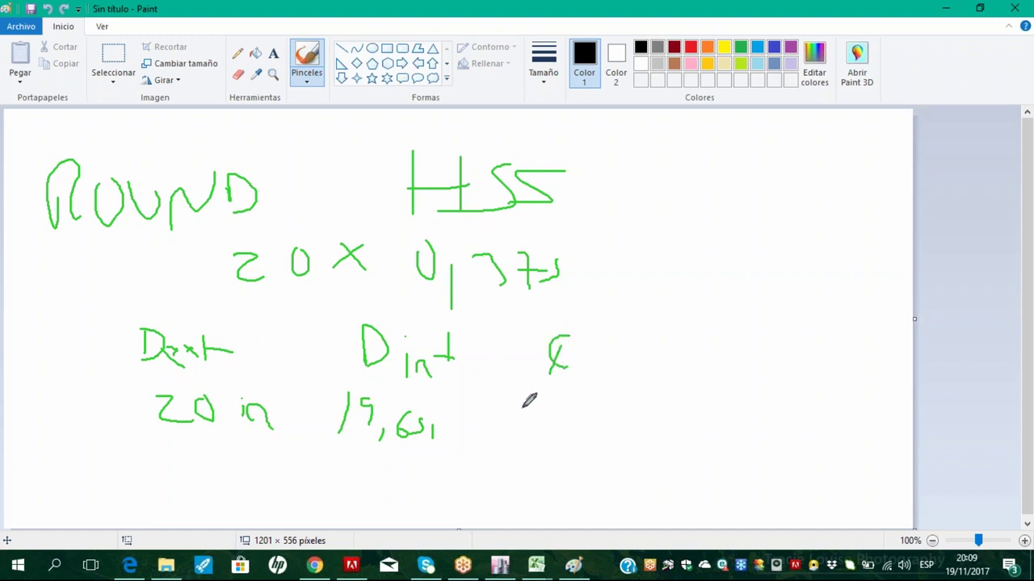
pyautogui.moveTo(524, 391)
pyautogui.mouseDown()
pyautogui.moveTo(525, 425)
pyautogui.moveTo(539, 442)
pyautogui.mouseUp()
pyautogui.moveTo(566, 396)
pyautogui.mouseDown()
pyautogui.moveTo(576, 428)
pyautogui.moveTo(596, 401)
pyautogui.moveTo(614, 434)
pyautogui.mouseUp()
pyautogui.moveTo(523, 394); pyautogui.dragTo(515, 414)
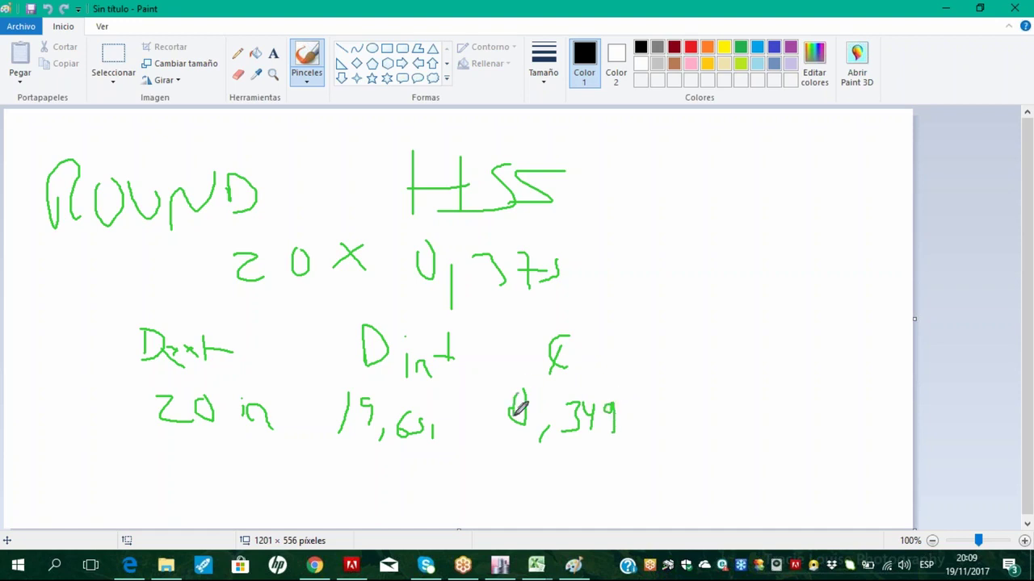
pyautogui.moveTo(685, 321)
pyautogui.mouseDown()
pyautogui.moveTo(705, 353)
pyautogui.moveTo(731, 349)
pyautogui.moveTo(717, 377)
pyautogui.moveTo(745, 370)
pyautogui.mouseUp()
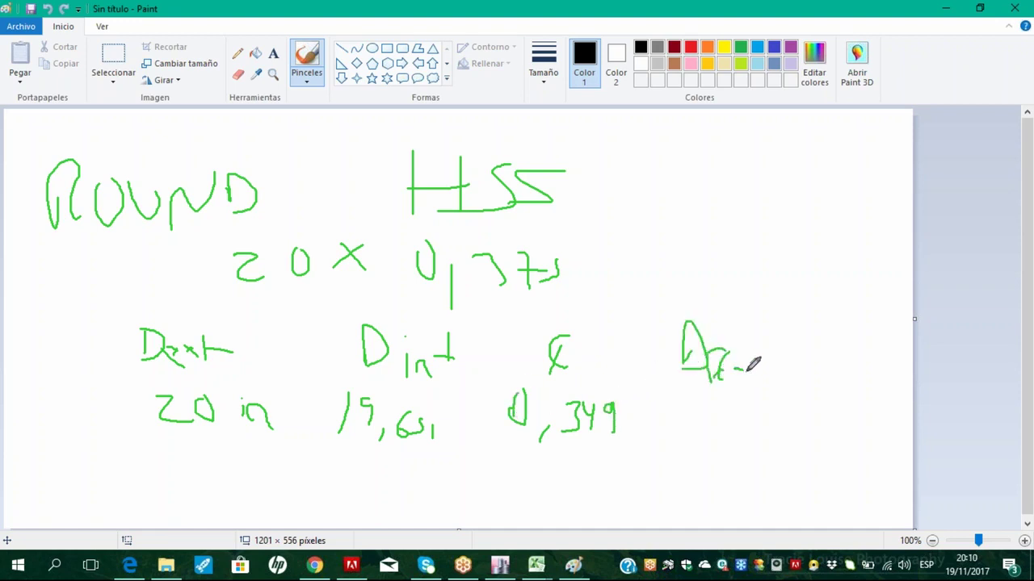
pyautogui.moveTo(679, 420)
pyautogui.mouseDown()
pyautogui.moveTo(710, 443)
pyautogui.moveTo(744, 428)
pyautogui.moveTo(737, 439)
pyautogui.moveTo(746, 417)
pyautogui.moveTo(791, 448)
pyautogui.mouseUp()
pyautogui.click(775, 440)
pyautogui.moveTo(782, 408); pyautogui.dragTo(793, 414)
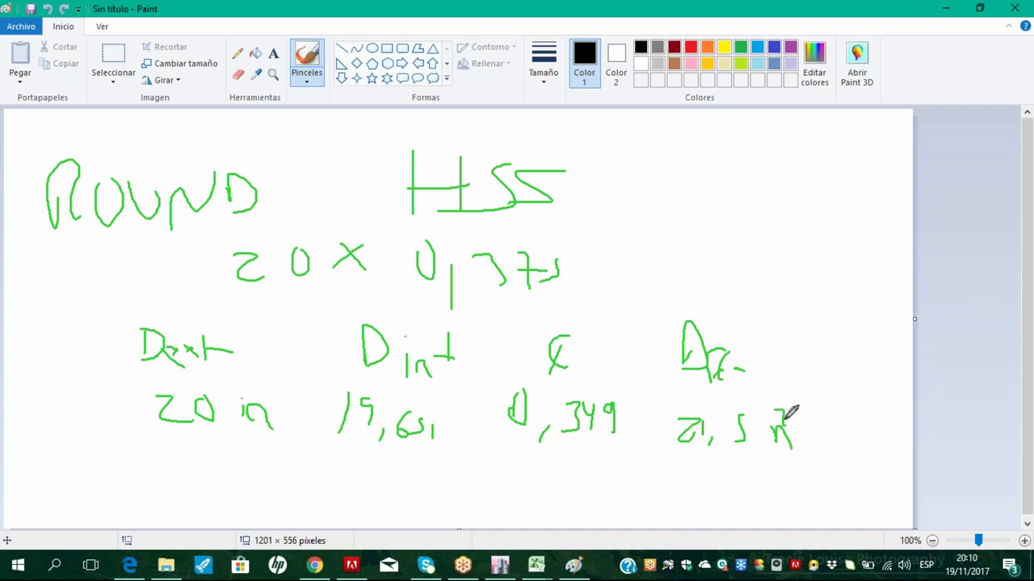
# Write the section constant "J = 1040 in⁴" below the row of dimensions
pyautogui.moveTo(299, 462)
pyautogui.mouseDown()
pyautogui.moveTo(338, 506)
pyautogui.moveTo(327, 471)
pyautogui.mouseUp()
pyautogui.moveTo(337, 477)
pyautogui.mouseDown()
pyautogui.moveTo(399, 488)
pyautogui.moveTo(439, 462)
pyautogui.moveTo(468, 469)
pyautogui.moveTo(466, 493)
pyautogui.moveTo(579, 501)
pyautogui.mouseUp()
pyautogui.click(534, 467)
pyautogui.moveTo(611, 456); pyautogui.dragTo(629, 485)
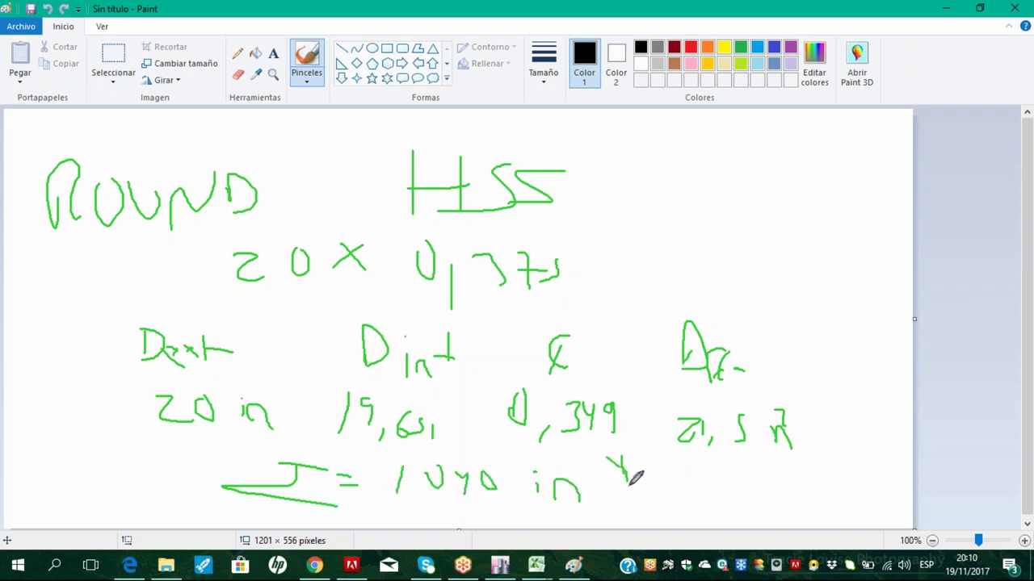
# Frame the section data as a table, with a line under the headings and dividers between the four columns
pyautogui.moveTo(701, 501)
pyautogui.mouseDown()
pyautogui.moveTo(97, 459)
pyautogui.moveTo(89, 318)
pyautogui.moveTo(759, 313)
pyautogui.moveTo(801, 462)
pyautogui.moveTo(690, 507)
pyautogui.mouseUp()
pyautogui.moveTo(114, 386); pyautogui.dragTo(330, 385)
pyautogui.moveTo(402, 376); pyautogui.dragTo(751, 365)
pyautogui.moveTo(307, 320); pyautogui.dragTo(307, 416)
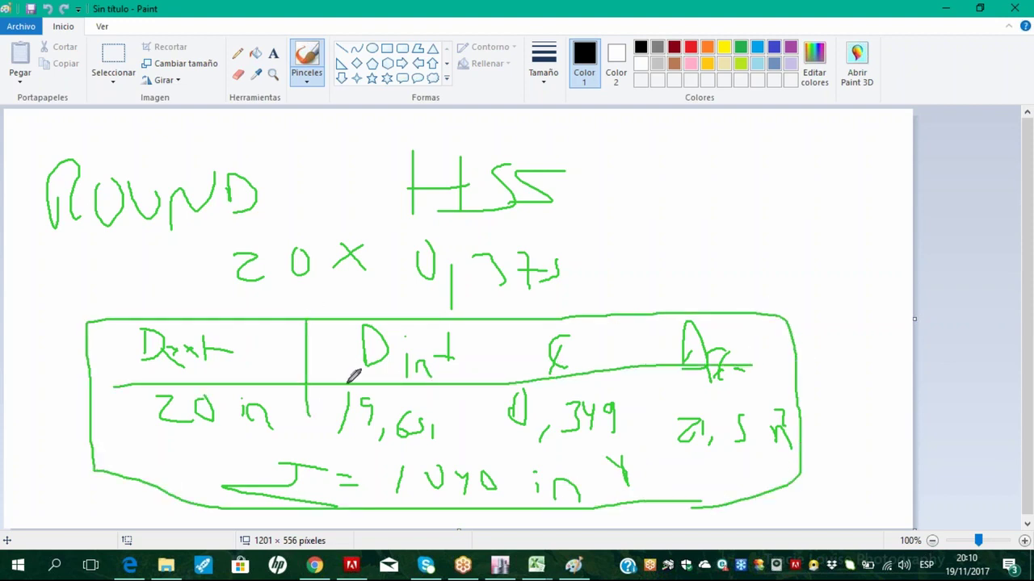
pyautogui.moveTo(483, 323); pyautogui.dragTo(487, 432)
pyautogui.moveTo(640, 319); pyautogui.dragTo(654, 420)
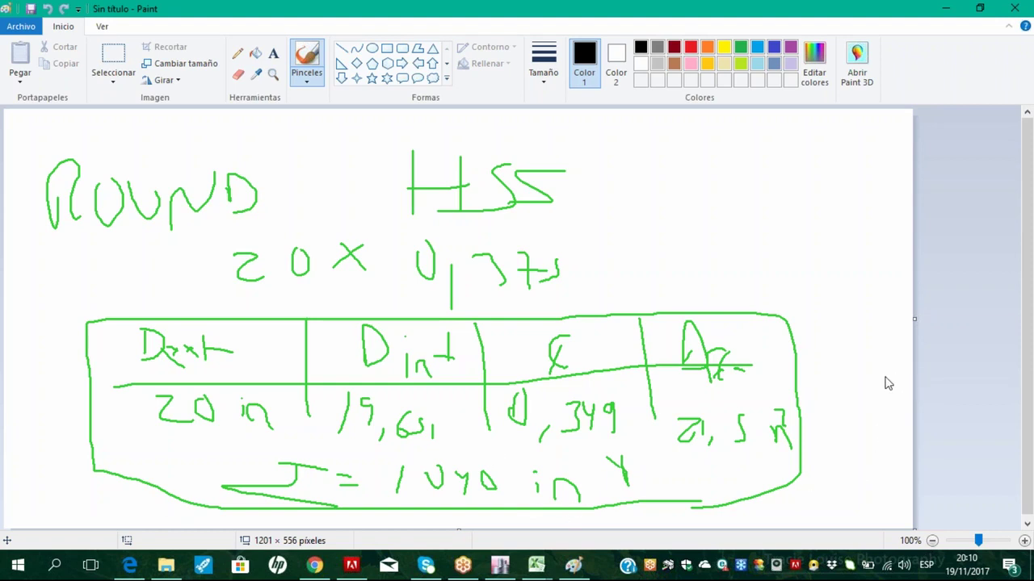
# Write the axial stiffness formula "k = EA/L" in orange beside the ROUND HSS heading
pyautogui.moveTo(636, 180)
pyautogui.mouseDown()
pyautogui.moveTo(636, 219)
pyautogui.moveTo(664, 189)
pyautogui.moveTo(659, 221)
pyautogui.moveTo(683, 209)
pyautogui.moveTo(685, 219)
pyautogui.mouseUp()
pyautogui.moveTo(730, 162)
pyautogui.mouseDown()
pyautogui.moveTo(748, 193)
pyautogui.moveTo(740, 168)
pyautogui.moveTo(768, 162)
pyautogui.moveTo(781, 201)
pyautogui.mouseUp()
pyautogui.moveTo(701, 218)
pyautogui.mouseDown()
pyautogui.moveTo(758, 218)
pyautogui.moveTo(760, 276)
pyautogui.mouseUp()
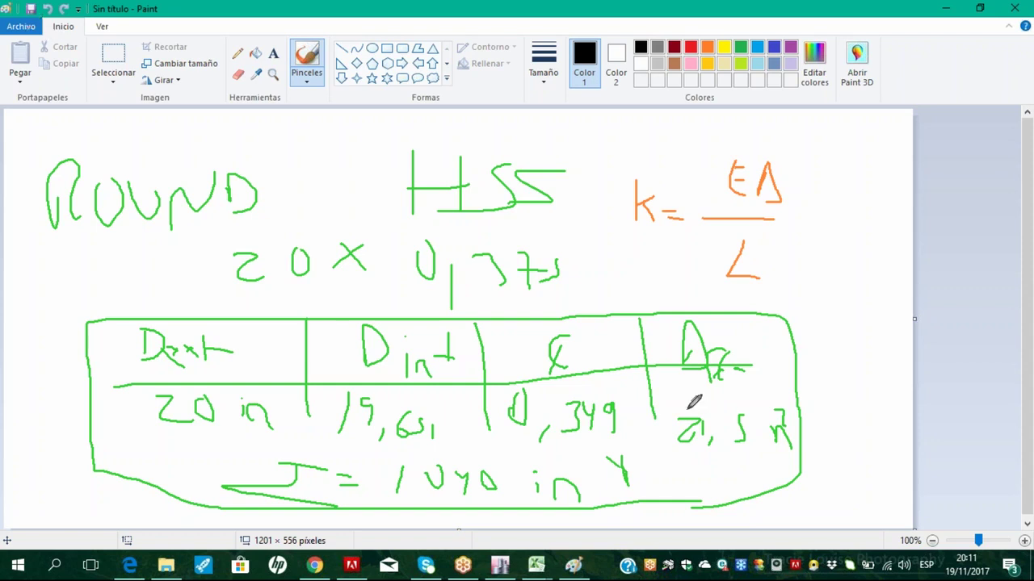
# Clear the handwritten section notes and start a new blank drawing
pyautogui.click(31, 27)
pyautogui.click(31, 28)
pyautogui.click(23, 27)
pyautogui.click(22, 28)
pyautogui.click(21, 26)
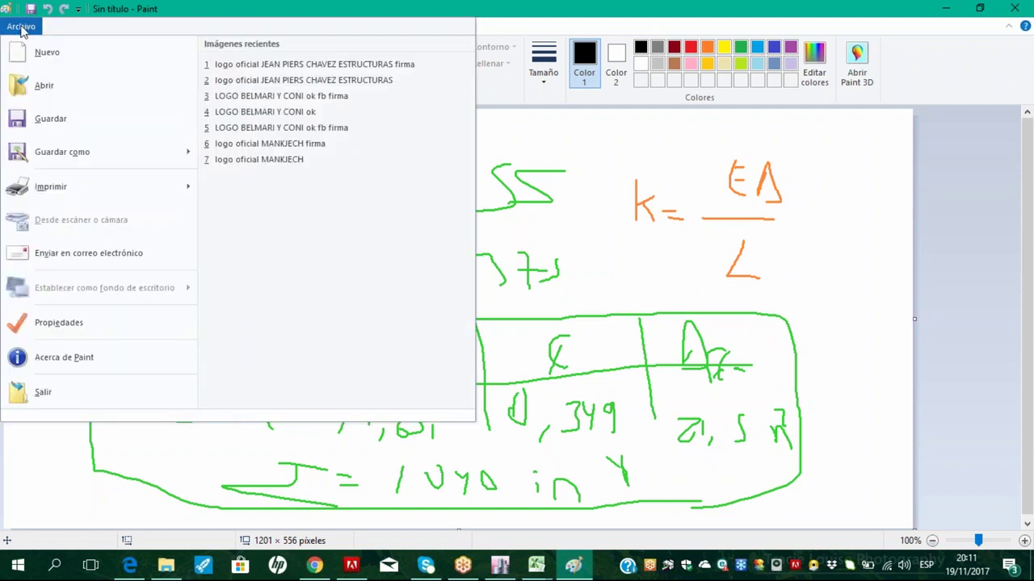
pyautogui.click(21, 27)
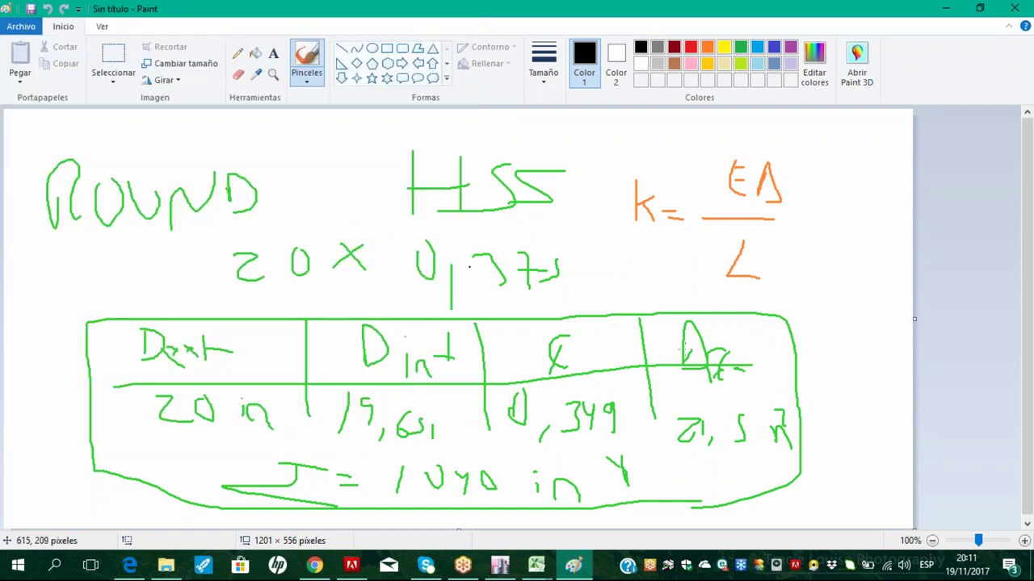
pyautogui.moveTo(558, 259); pyautogui.dragTo(424, 306)
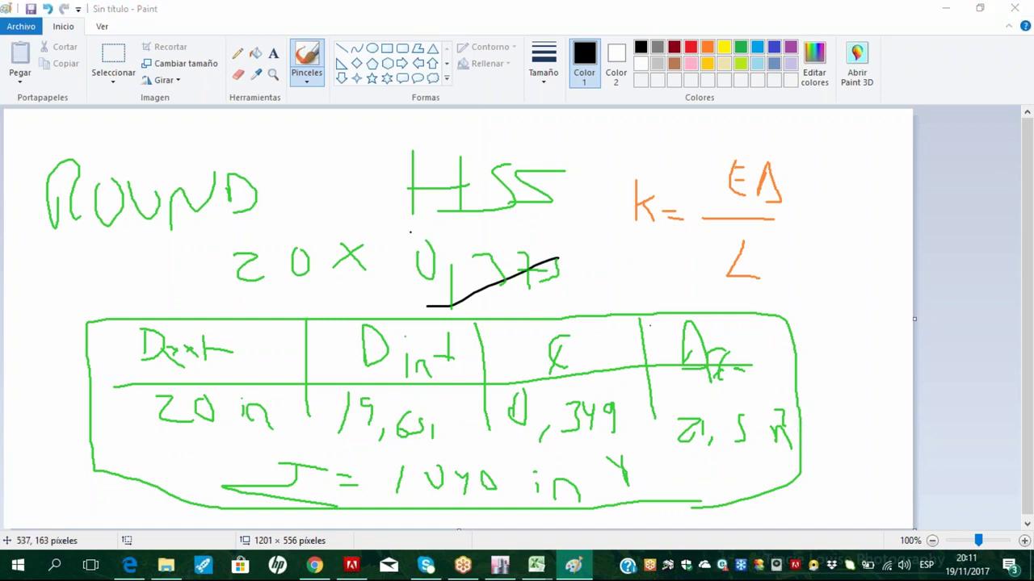
pyautogui.moveTo(323, 145)
pyautogui.mouseDown()
pyautogui.moveTo(393, 233)
pyautogui.moveTo(209, 234)
pyautogui.mouseUp()
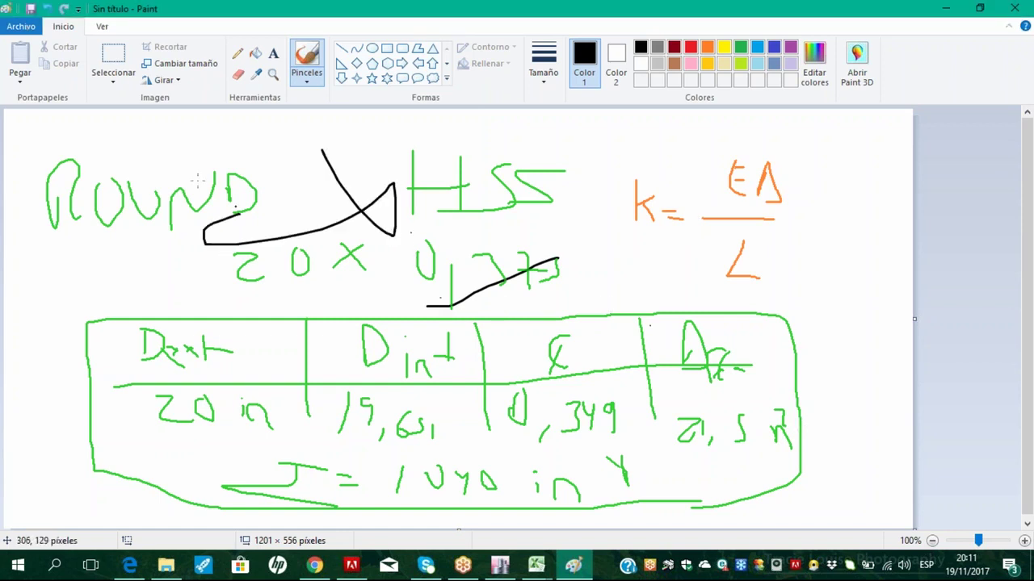
pyautogui.click(21, 27)
pyautogui.click(87, 61)
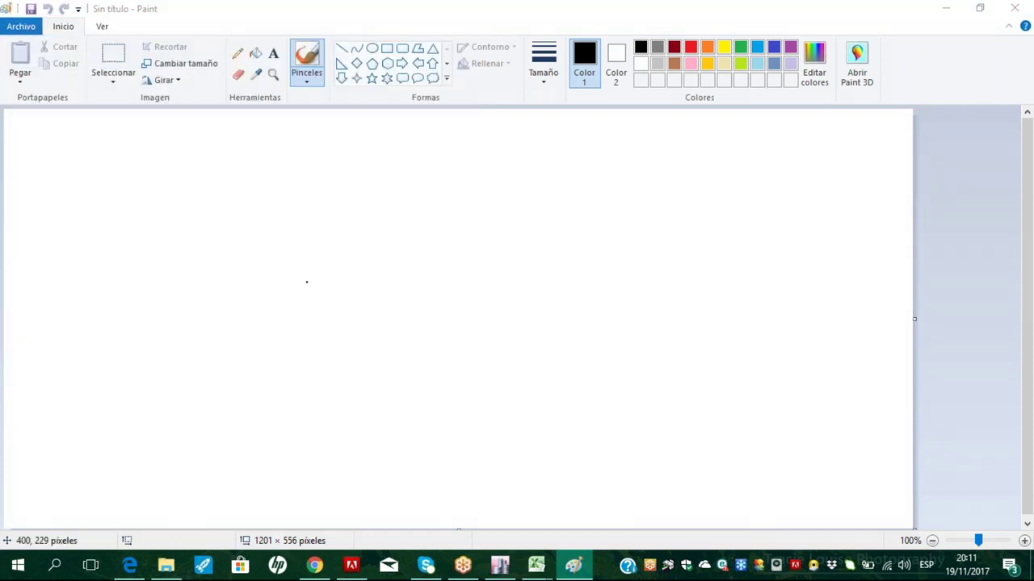
# Write the elastic modulus "E = 29000 ksi" in the upper part of the blank drawing
pyautogui.moveTo(204, 220)
pyautogui.mouseDown()
pyautogui.moveTo(210, 252)
pyautogui.moveTo(228, 239)
pyautogui.mouseUp()
pyautogui.moveTo(193, 218); pyautogui.dragTo(216, 218)
pyautogui.moveTo(287, 230); pyautogui.dragTo(287, 262)
pyautogui.moveTo(331, 230)
pyautogui.mouseDown()
pyautogui.moveTo(336, 251)
pyautogui.moveTo(385, 224)
pyautogui.moveTo(412, 240)
pyautogui.moveTo(450, 242)
pyautogui.mouseUp()
pyautogui.moveTo(488, 207)
pyautogui.mouseDown()
pyautogui.moveTo(488, 259)
pyautogui.moveTo(525, 215)
pyautogui.moveTo(539, 251)
pyautogui.mouseUp()
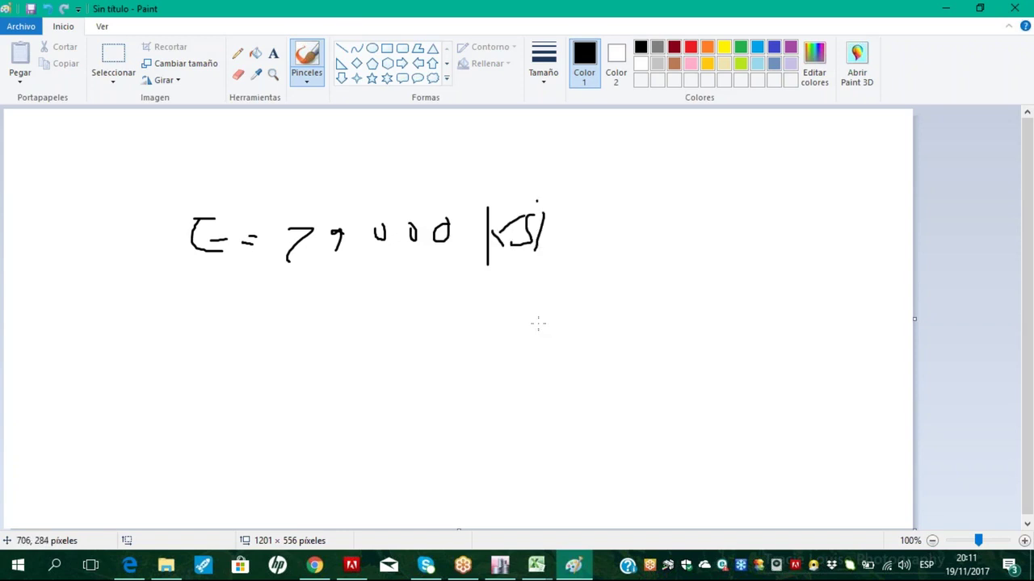
# Complete the modulus line with its metric equivalent, "= 20.4 x 10⁶ T/m²"
pyautogui.moveTo(575, 228); pyautogui.dragTo(579, 227)
pyautogui.moveTo(552, 240)
pyautogui.mouseDown()
pyautogui.moveTo(616, 244)
pyautogui.moveTo(628, 212)
pyautogui.mouseUp()
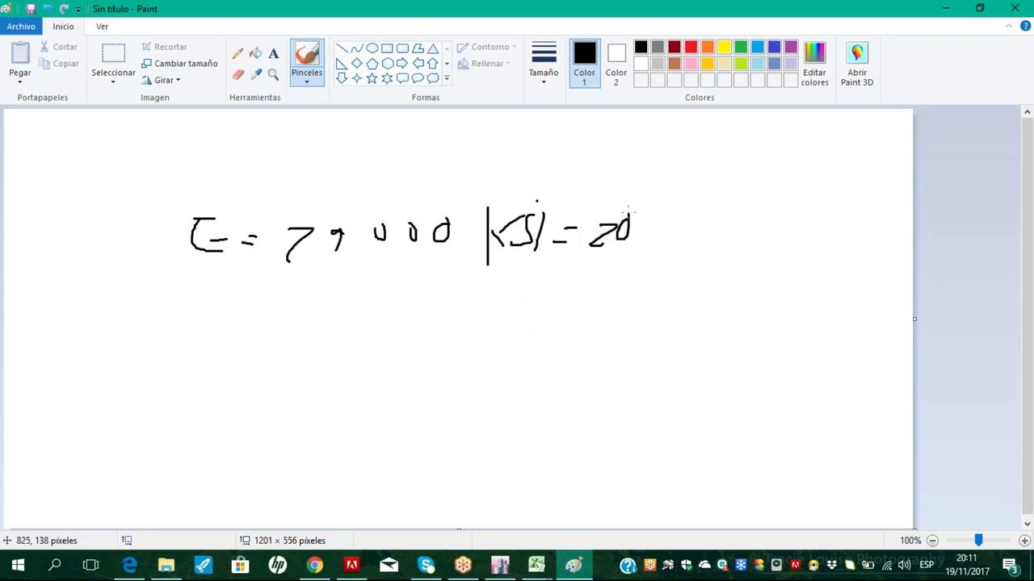
pyautogui.moveTo(691, 216)
pyautogui.mouseDown()
pyautogui.moveTo(679, 244)
pyautogui.moveTo(725, 244)
pyautogui.mouseUp()
pyautogui.moveTo(730, 218); pyautogui.dragTo(709, 246)
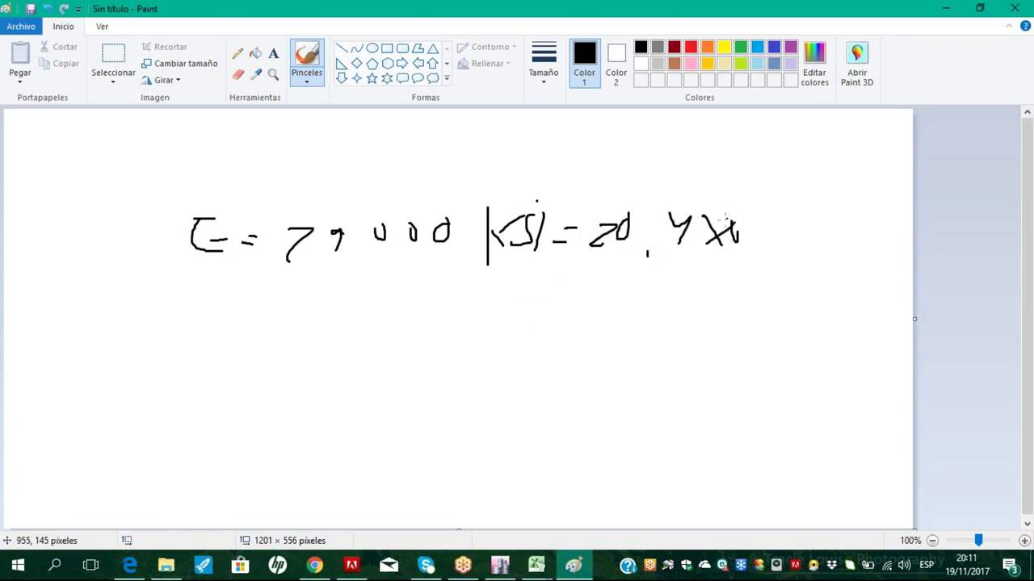
pyautogui.moveTo(770, 179); pyautogui.dragTo(778, 204)
pyautogui.moveTo(745, 199); pyautogui.dragTo(764, 196)
pyautogui.moveTo(671, 273)
pyautogui.mouseDown()
pyautogui.moveTo(669, 306)
pyautogui.moveTo(669, 268)
pyautogui.mouseUp()
pyautogui.moveTo(726, 265); pyautogui.dragTo(698, 315)
pyautogui.moveTo(712, 311); pyautogui.dragTo(748, 304)
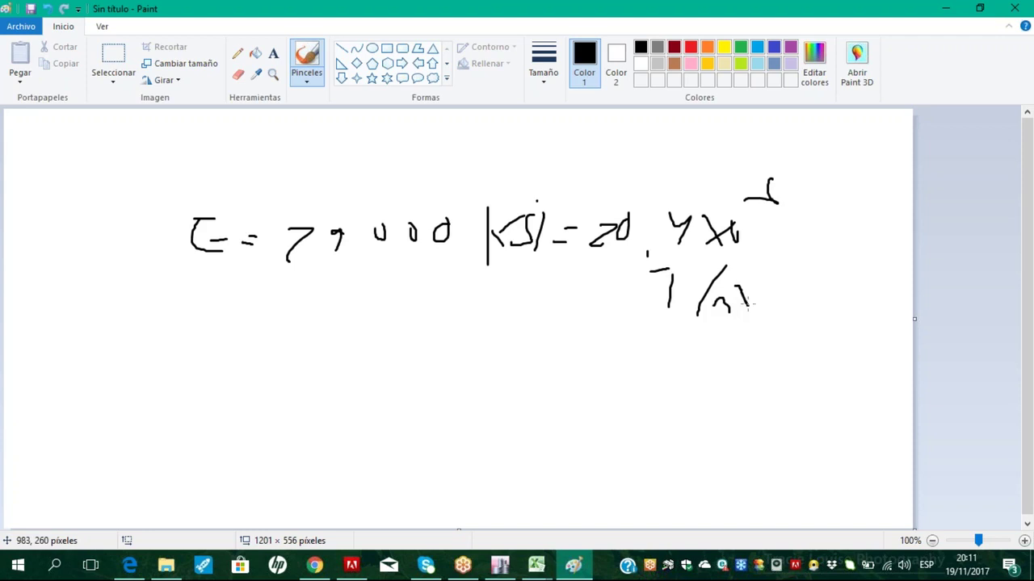
pyautogui.moveTo(674, 268); pyautogui.dragTo(699, 263)
# Write the section area conversion "21.5 in² = 138.71 x 10⁻⁴ m²" below the modulus line
pyautogui.moveTo(249, 318); pyautogui.dragTo(276, 348)
pyautogui.moveTo(293, 307)
pyautogui.mouseDown()
pyautogui.moveTo(283, 340)
pyautogui.moveTo(306, 349)
pyautogui.mouseUp()
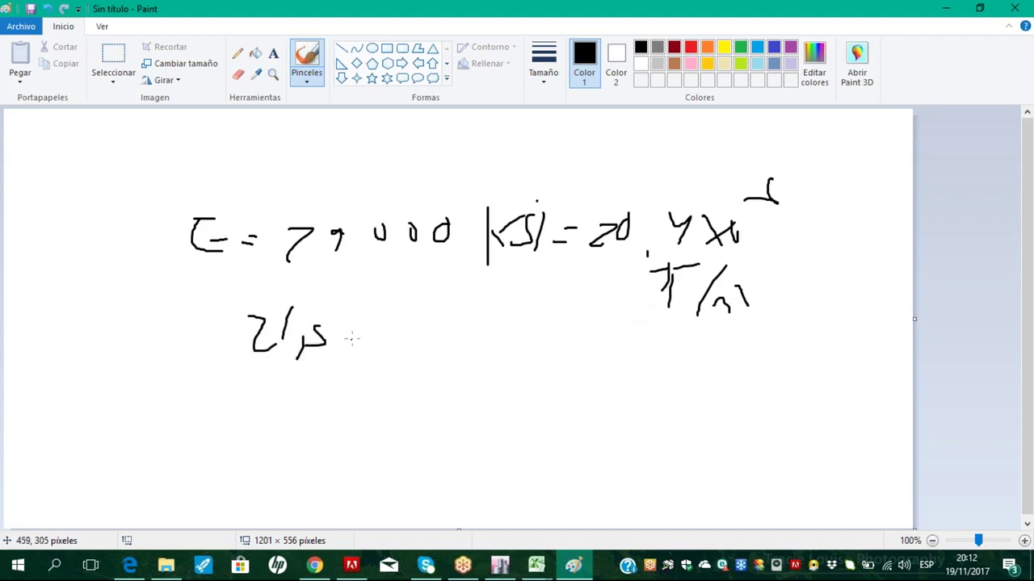
pyautogui.moveTo(374, 343); pyautogui.dragTo(385, 343)
pyautogui.moveTo(392, 305); pyautogui.dragTo(407, 320)
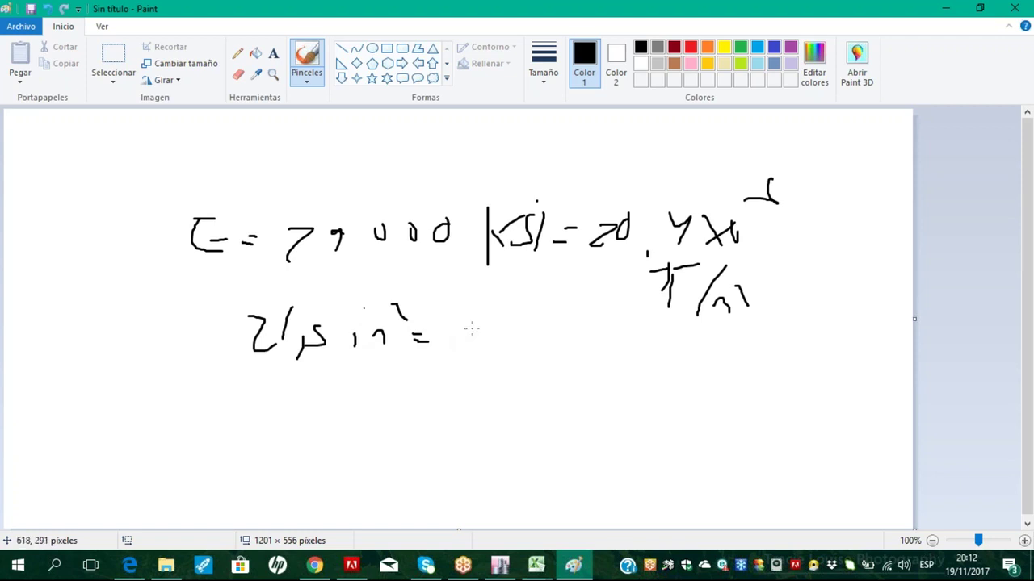
pyautogui.moveTo(469, 307); pyautogui.dragTo(472, 353)
pyautogui.moveTo(506, 317)
pyautogui.mouseDown()
pyautogui.moveTo(508, 347)
pyautogui.moveTo(546, 313)
pyautogui.moveTo(542, 341)
pyautogui.mouseUp()
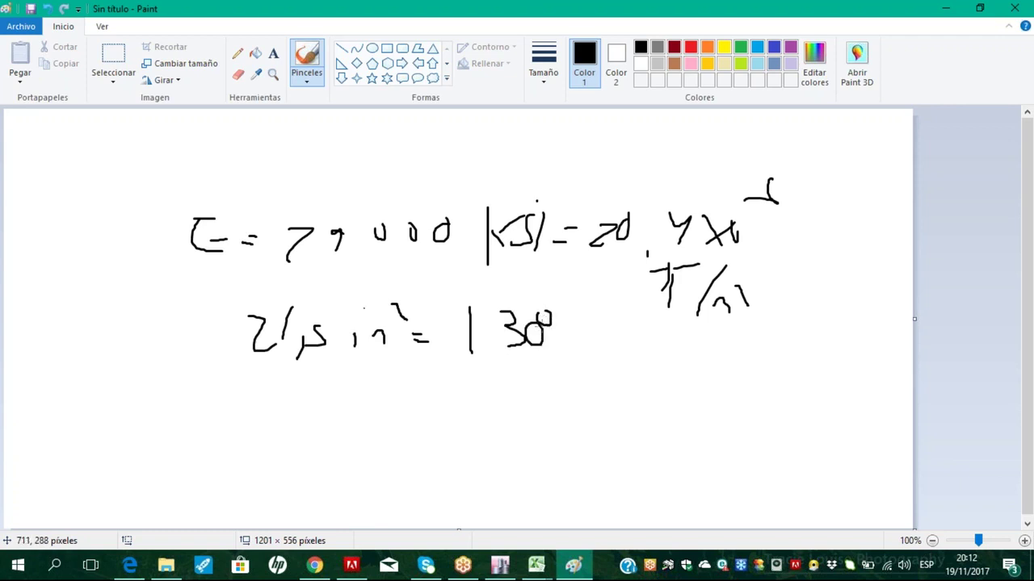
pyautogui.moveTo(555, 340); pyautogui.dragTo(556, 353)
pyautogui.moveTo(574, 319)
pyautogui.mouseDown()
pyautogui.moveTo(583, 357)
pyautogui.moveTo(589, 331)
pyautogui.moveTo(619, 331)
pyautogui.mouseUp()
pyautogui.moveTo(647, 316)
pyautogui.mouseDown()
pyautogui.moveTo(664, 339)
pyautogui.moveTo(649, 343)
pyautogui.mouseUp()
pyautogui.moveTo(692, 328)
pyautogui.mouseDown()
pyautogui.moveTo(710, 352)
pyautogui.moveTo(710, 332)
pyautogui.moveTo(744, 327)
pyautogui.mouseUp()
pyautogui.moveTo(740, 321); pyautogui.dragTo(773, 387)
pyautogui.moveTo(791, 344); pyautogui.dragTo(799, 363)
# Draw a portal frame with two chevron braces meeting at the middle of its beam below the area line
pyautogui.moveTo(274, 529)
pyautogui.mouseDown()
pyautogui.moveTo(272, 391)
pyautogui.moveTo(368, 381)
pyautogui.moveTo(558, 479)
pyautogui.mouseUp()
pyautogui.moveTo(283, 520)
pyautogui.mouseDown()
pyautogui.moveTo(365, 460)
pyautogui.moveTo(427, 378)
pyautogui.moveTo(564, 485)
pyautogui.mouseUp()
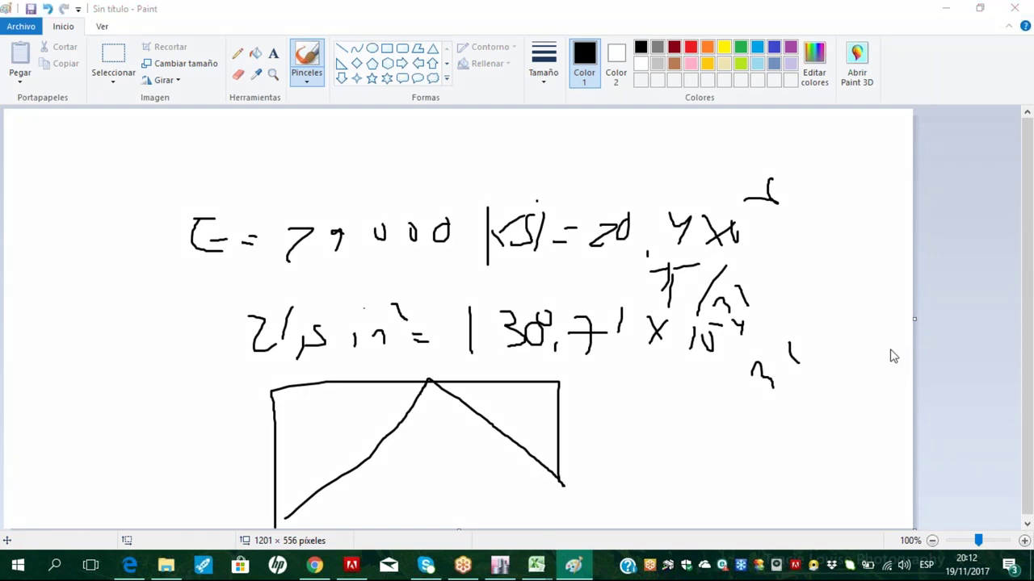
# Annotate the brace triangle in magenta with legs a and b and write its length formula "X = √(a² + b²)"
pyautogui.click(892, 349)
pyautogui.moveTo(429, 383)
pyautogui.mouseDown()
pyautogui.moveTo(436, 489)
pyautogui.moveTo(374, 507)
pyautogui.moveTo(278, 507)
pyautogui.mouseUp()
pyautogui.moveTo(361, 495); pyautogui.dragTo(383, 496)
pyautogui.moveTo(438, 452); pyautogui.dragTo(416, 462)
pyautogui.click(335, 422)
pyautogui.moveTo(362, 437); pyautogui.dragTo(369, 443)
pyautogui.moveTo(361, 419); pyautogui.dragTo(323, 456)
pyautogui.moveTo(159, 428)
pyautogui.mouseDown()
pyautogui.moveTo(184, 456)
pyautogui.moveTo(155, 457)
pyautogui.moveTo(217, 434)
pyautogui.mouseUp()
pyautogui.moveTo(207, 442)
pyautogui.mouseDown()
pyautogui.moveTo(224, 441)
pyautogui.moveTo(242, 408)
pyautogui.moveTo(390, 401)
pyautogui.mouseUp()
pyautogui.moveTo(267, 426)
pyautogui.mouseDown()
pyautogui.moveTo(261, 433)
pyautogui.moveTo(297, 422)
pyautogui.moveTo(311, 446)
pyautogui.mouseUp()
pyautogui.moveTo(302, 440)
pyautogui.mouseDown()
pyautogui.moveTo(331, 419)
pyautogui.moveTo(328, 446)
pyautogui.mouseUp()
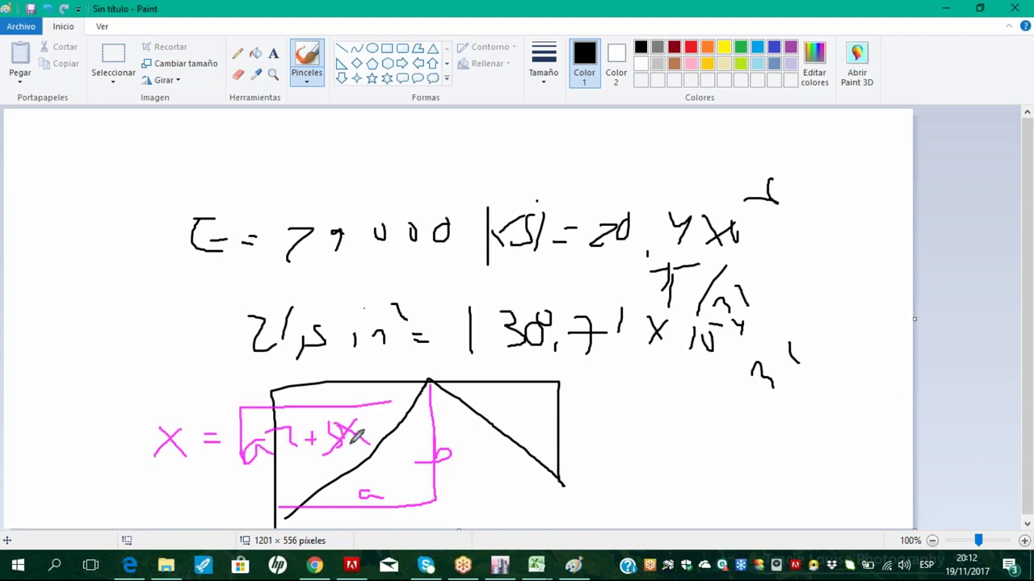
# Highlight the length formula and the left brace with its end joints, and clear the magenta annotations
pyautogui.moveTo(440, 418)
pyautogui.mouseDown()
pyautogui.moveTo(419, 440)
pyautogui.moveTo(283, 398)
pyautogui.mouseUp()
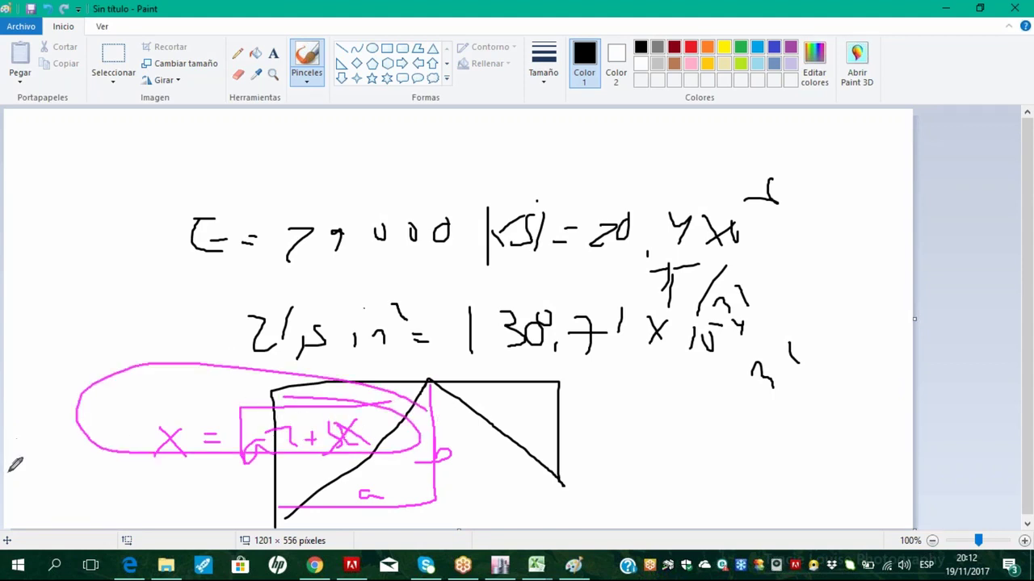
pyautogui.moveTo(440, 383)
pyautogui.mouseDown()
pyautogui.moveTo(307, 490)
pyautogui.moveTo(409, 408)
pyautogui.moveTo(404, 420)
pyautogui.moveTo(428, 380)
pyautogui.mouseUp()
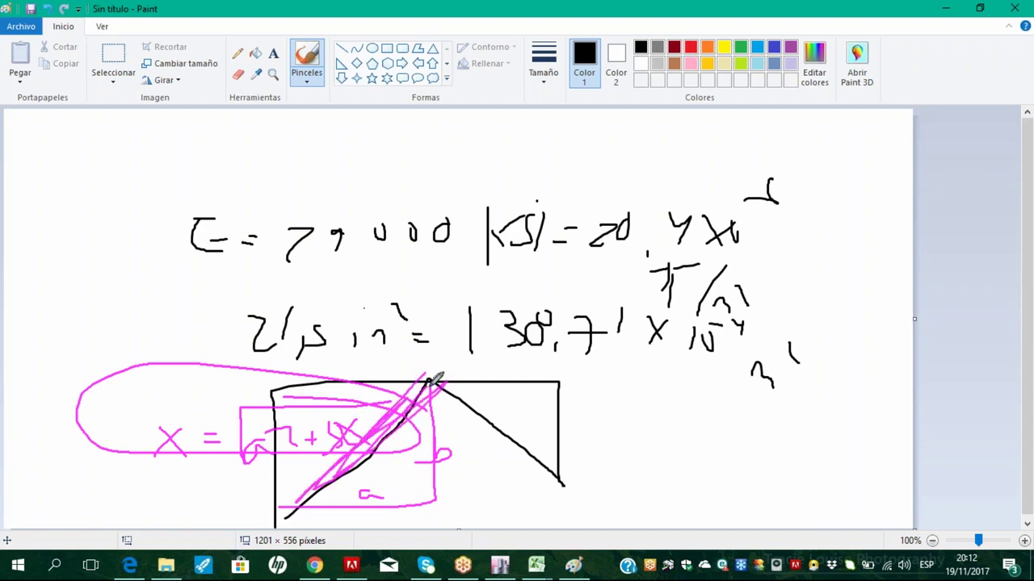
pyautogui.moveTo(284, 507); pyautogui.dragTo(277, 519)
pyautogui.moveTo(431, 377); pyautogui.dragTo(433, 373)
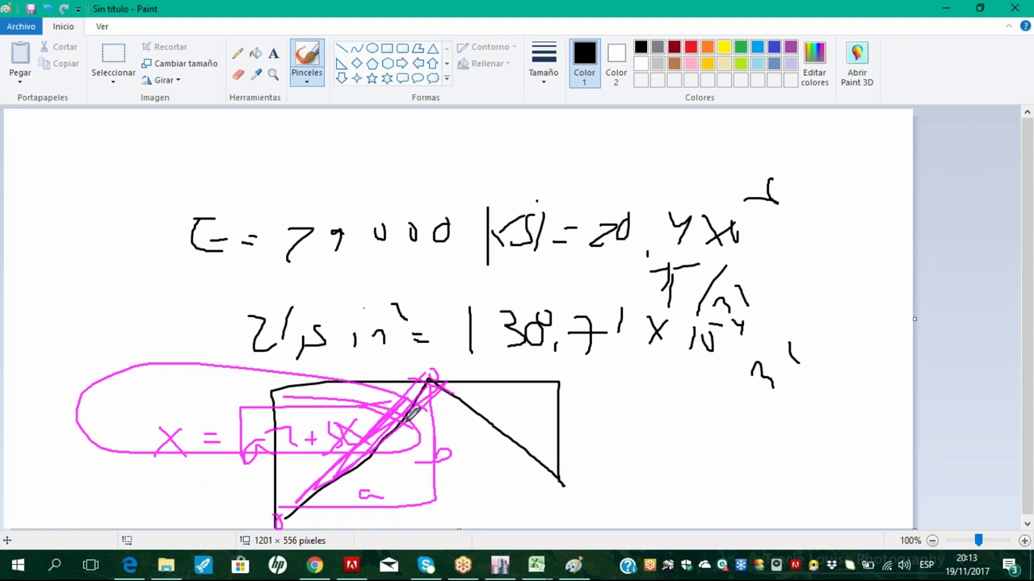
pyautogui.press('Escape')
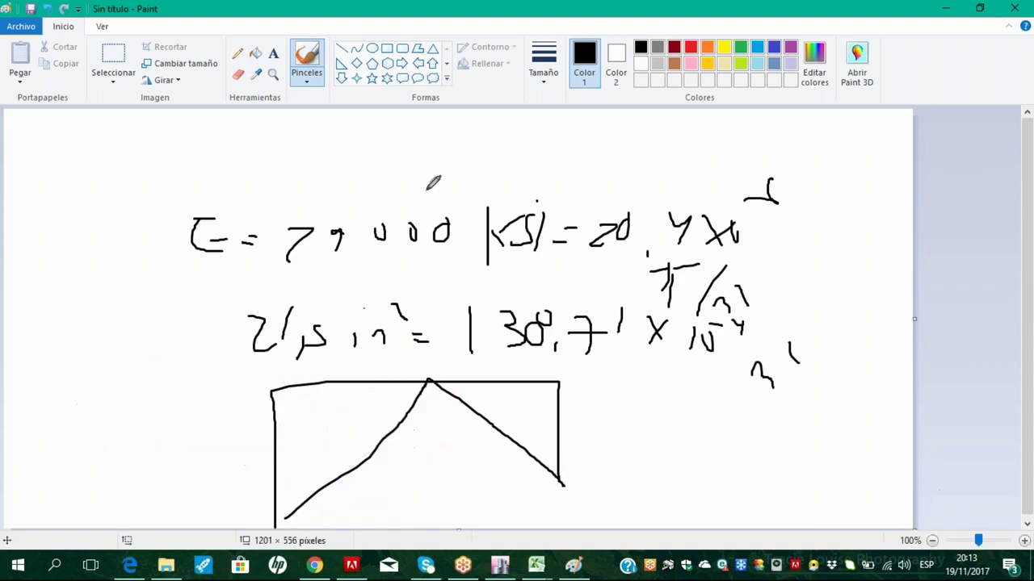
# Switch to ETABS and cancel the open damper link property definition without saving it
pyautogui.moveTo(369, 424); pyautogui.dragTo(369, 410)
pyautogui.click(501, 566)
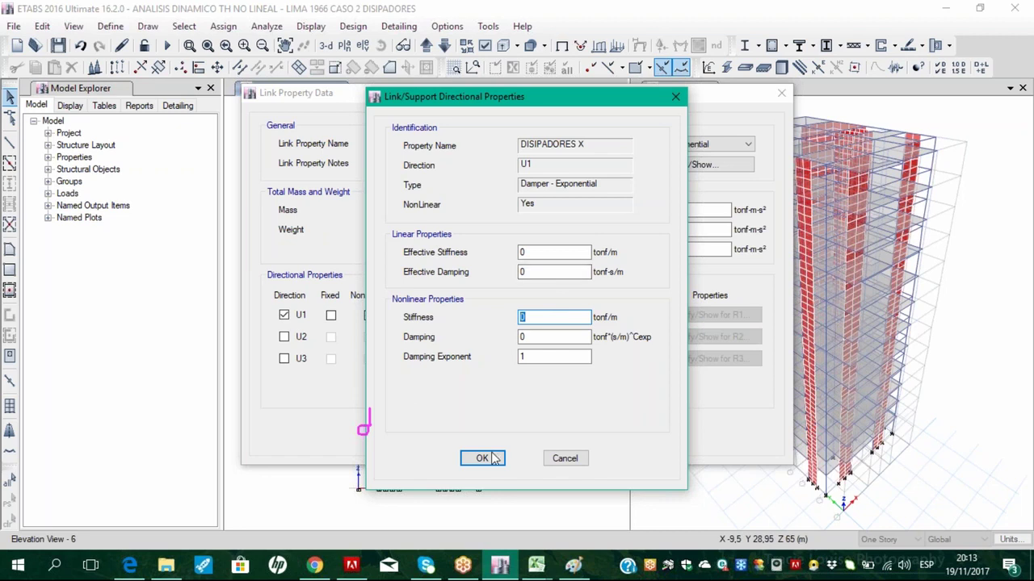
pyautogui.click(565, 458)
pyautogui.click(567, 438)
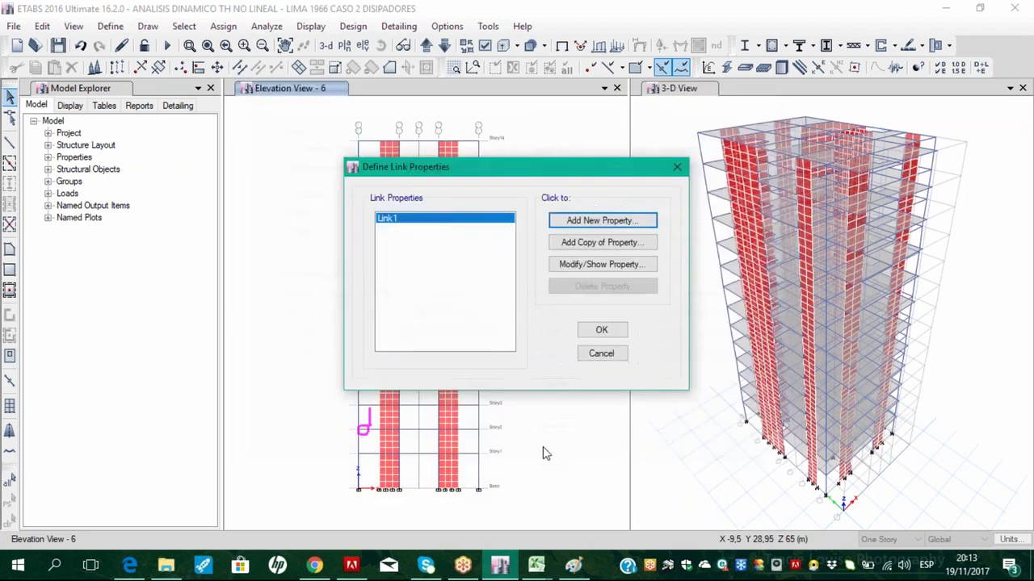
pyautogui.click(602, 353)
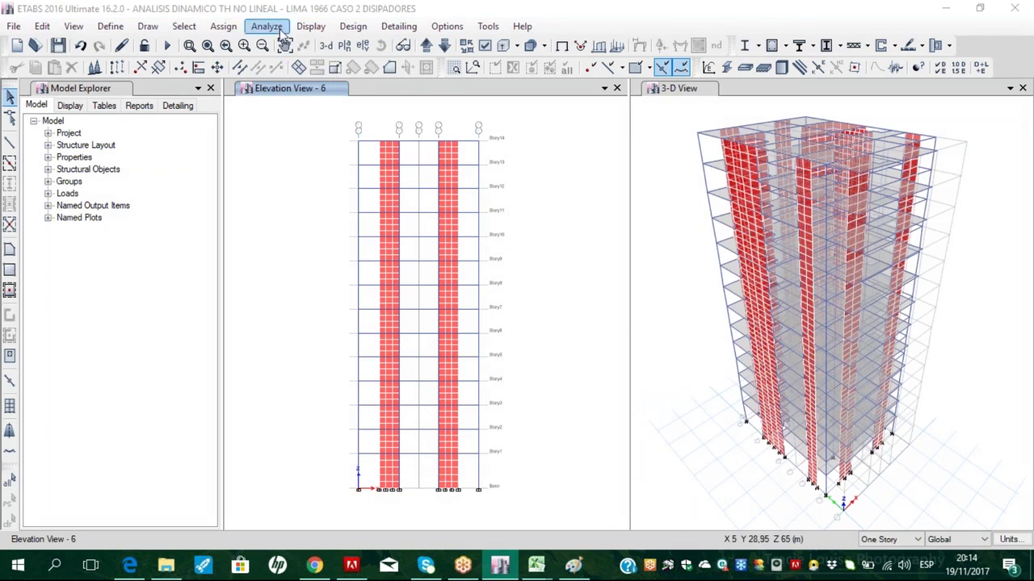
# Show the Story14 plan view at the bay between axes B and C, around the dis x grid line
pyautogui.click(344, 45)
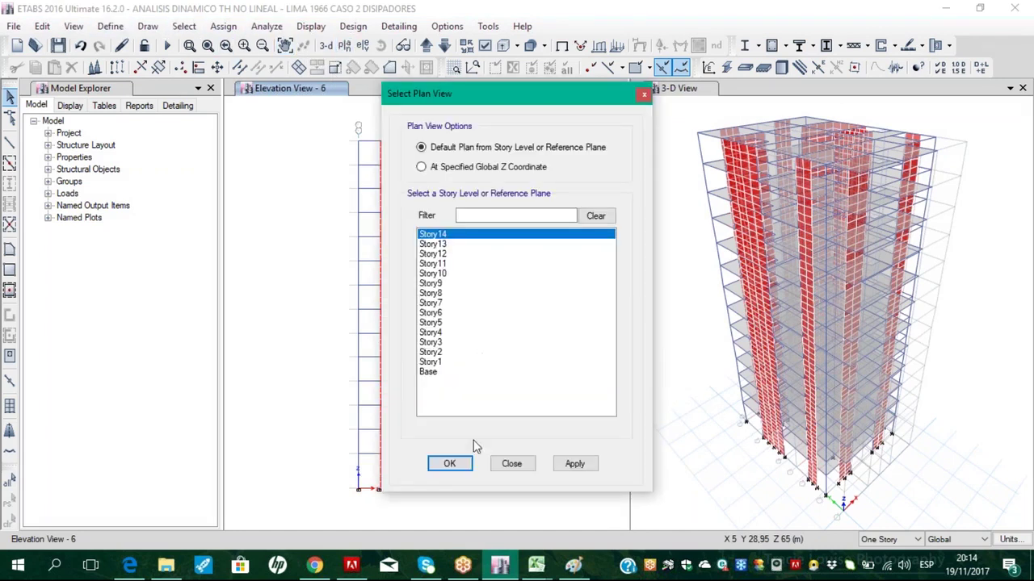
pyautogui.click(467, 462)
pyautogui.scroll(3, 454, 152)
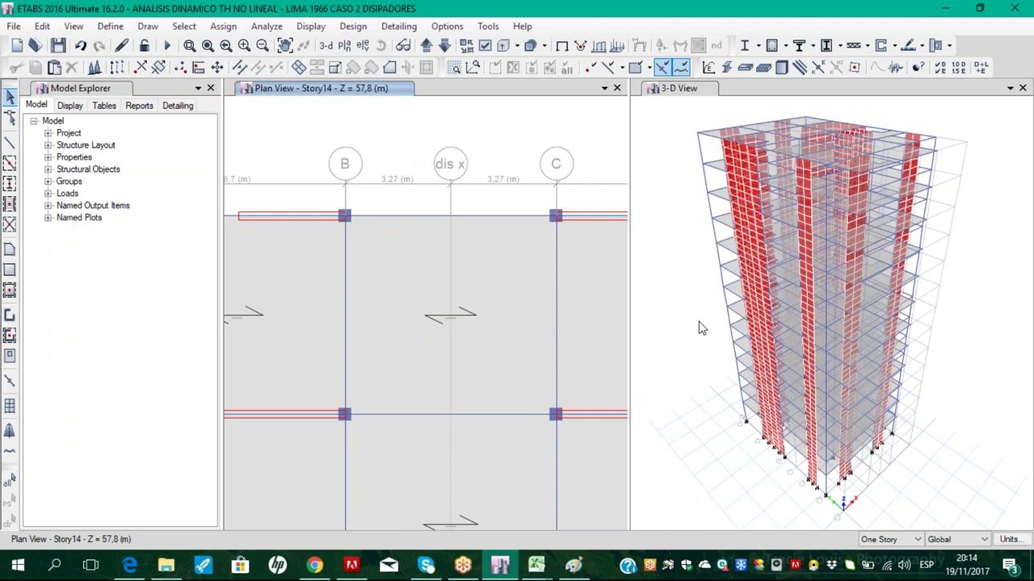
# Sketch a chevron-braced frame with a label over the bay between axes B and C, and clear the sketch
pyautogui.moveTo(346, 410)
pyautogui.mouseDown()
pyautogui.moveTo(338, 275)
pyautogui.moveTo(494, 248)
pyautogui.moveTo(423, 255)
pyautogui.moveTo(482, 376)
pyautogui.mouseUp()
pyautogui.moveTo(361, 384)
pyautogui.mouseDown()
pyautogui.moveTo(422, 244)
pyautogui.moveTo(456, 371)
pyautogui.mouseUp()
pyautogui.moveTo(355, 305)
pyautogui.mouseDown()
pyautogui.moveTo(356, 319)
pyautogui.moveTo(360, 300)
pyautogui.moveTo(410, 305)
pyautogui.mouseUp()
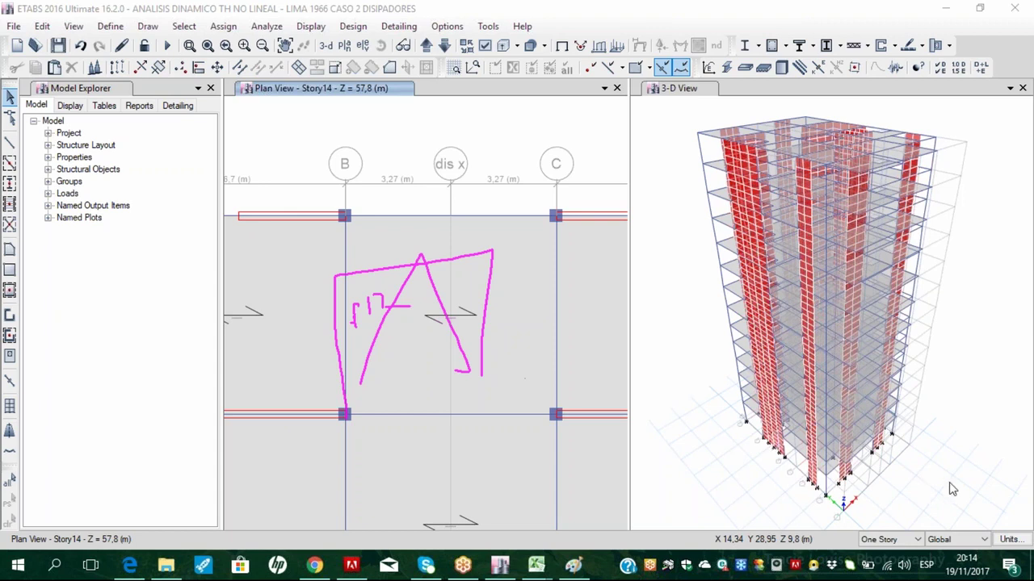
pyautogui.press('Escape')
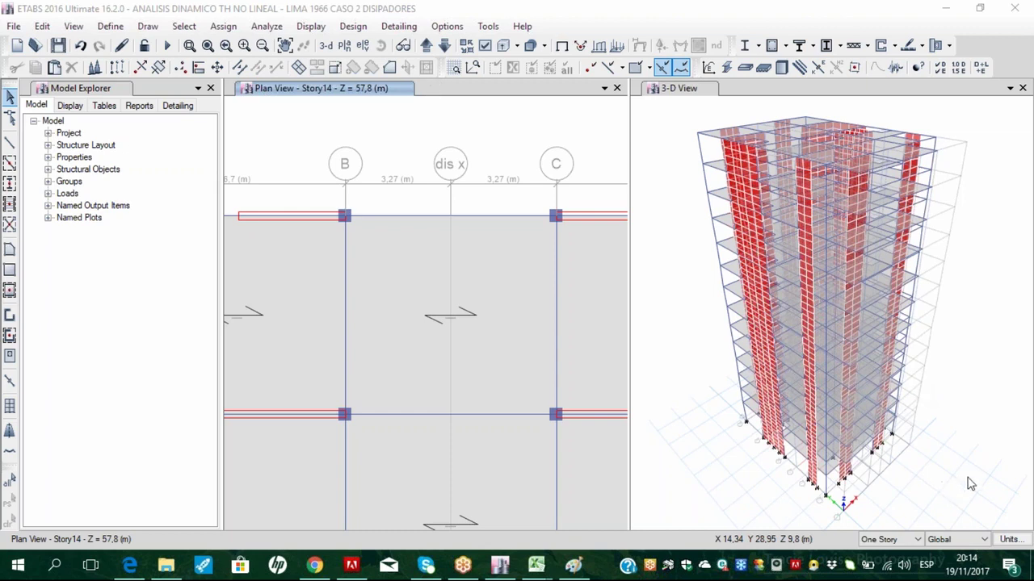
# Show the whole Story14 plan
pyautogui.click(471, 119)
pyautogui.scroll(-5, 489, 296)
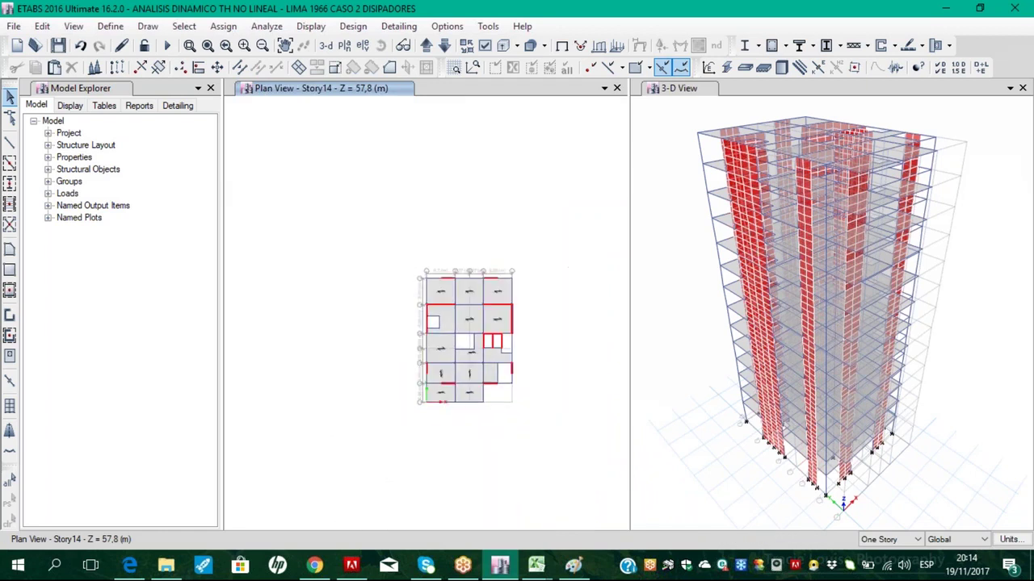
pyautogui.click(189, 45)
pyautogui.moveTo(406, 250); pyautogui.dragTo(514, 399)
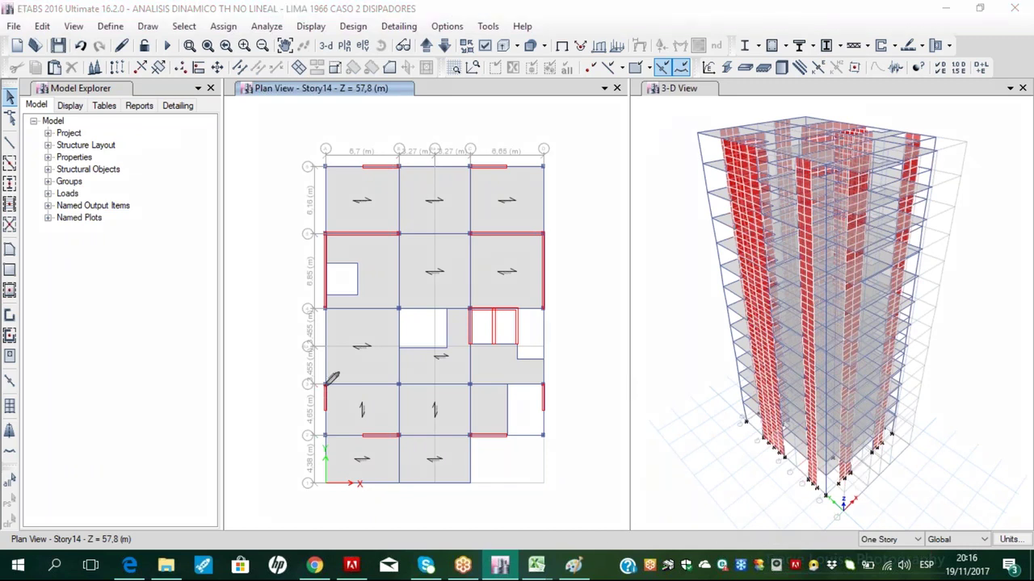
# Write the X-direction brace stiffness in tn/m in magenta beside the plan
pyautogui.moveTo(69, 303); pyautogui.dragTo(95, 340)
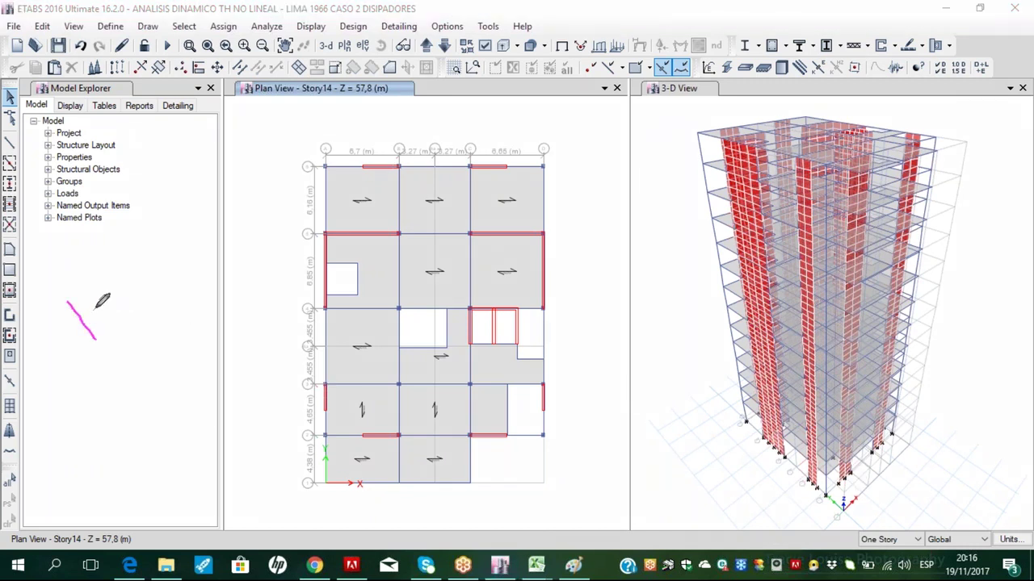
pyautogui.moveTo(107, 302)
pyautogui.mouseDown()
pyautogui.moveTo(78, 327)
pyautogui.moveTo(115, 315)
pyautogui.moveTo(123, 326)
pyautogui.moveTo(71, 338)
pyautogui.mouseUp()
pyautogui.moveTo(152, 302)
pyautogui.mouseDown()
pyautogui.moveTo(178, 330)
pyautogui.moveTo(212, 332)
pyautogui.moveTo(204, 359)
pyautogui.moveTo(233, 342)
pyautogui.moveTo(268, 356)
pyautogui.moveTo(309, 340)
pyautogui.moveTo(310, 365)
pyautogui.moveTo(301, 356)
pyautogui.moveTo(334, 369)
pyautogui.mouseUp()
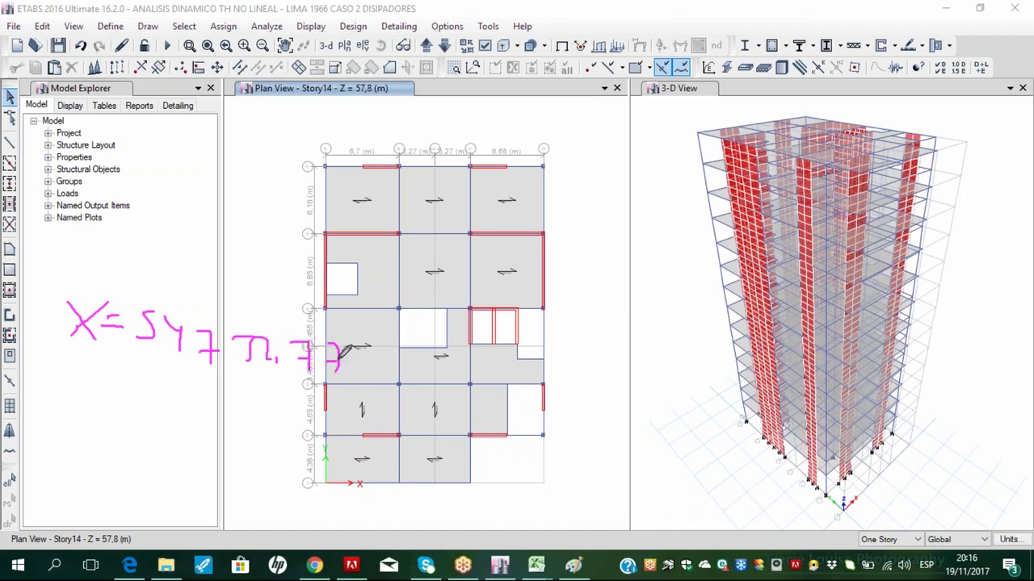
pyautogui.moveTo(410, 336)
pyautogui.mouseDown()
pyautogui.moveTo(408, 379)
pyautogui.moveTo(433, 352)
pyautogui.moveTo(449, 356)
pyautogui.mouseUp()
pyautogui.moveTo(494, 307)
pyautogui.mouseDown()
pyautogui.moveTo(467, 386)
pyautogui.moveTo(549, 355)
pyautogui.mouseUp()
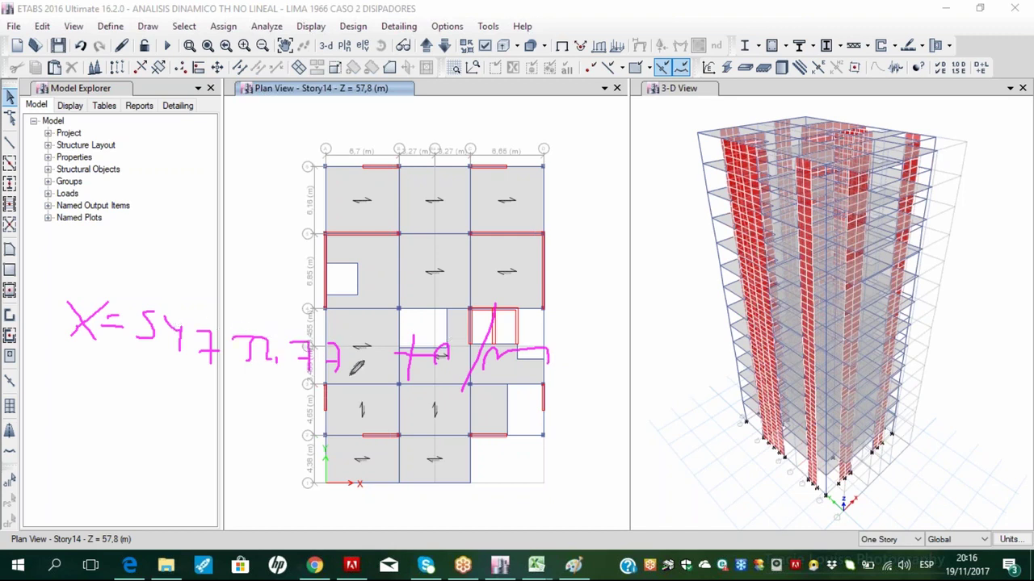
# Write the Y-direction brace stiffness in tn/m below the X value, with the plan shown around the dis y grid line
pyautogui.moveTo(65, 379)
pyautogui.mouseDown()
pyautogui.moveTo(95, 388)
pyautogui.moveTo(86, 420)
pyautogui.moveTo(135, 396)
pyautogui.mouseUp()
pyautogui.moveTo(113, 411); pyautogui.dragTo(140, 410)
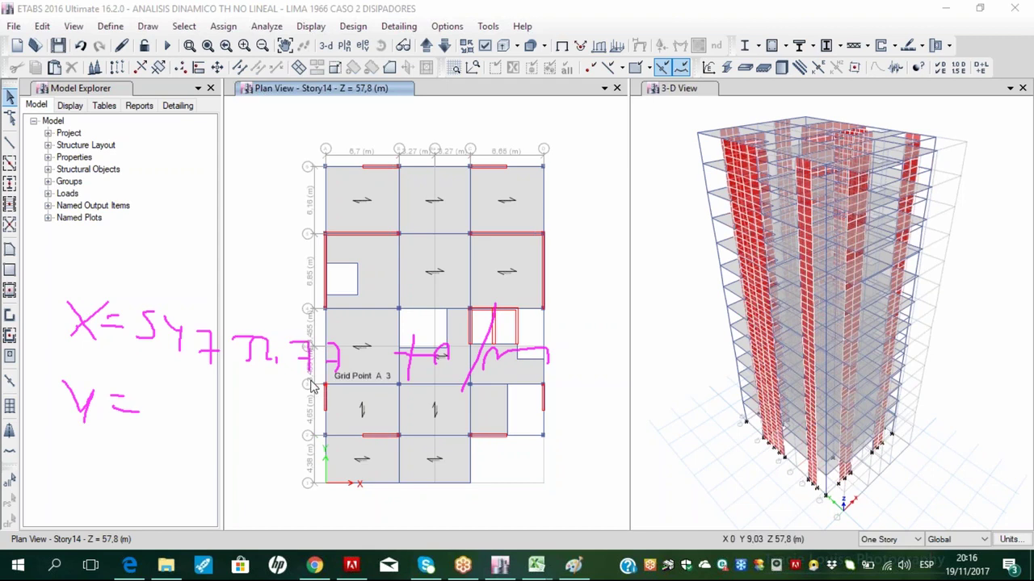
pyautogui.scroll(3, 334, 388)
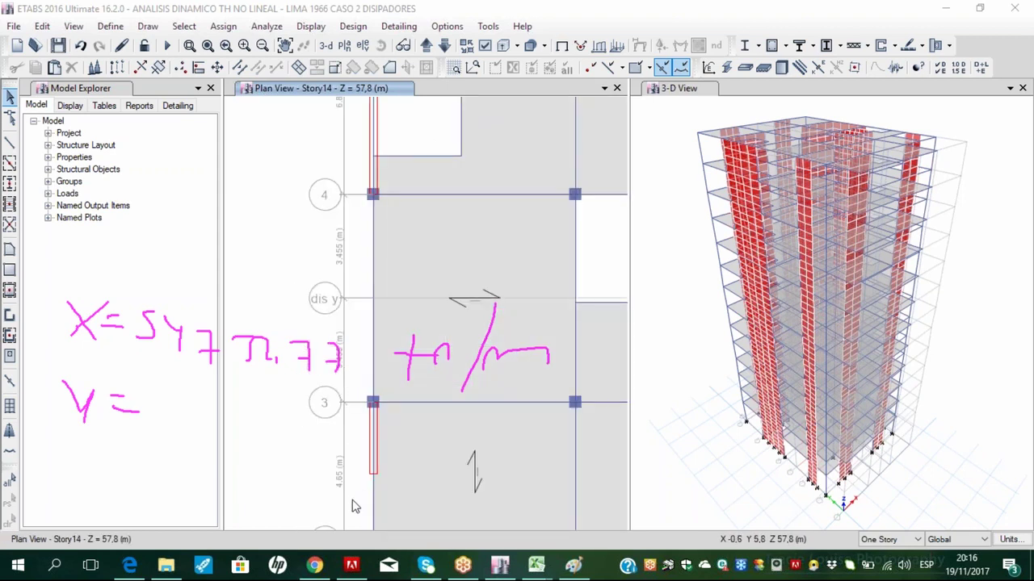
pyautogui.moveTo(452, 482); pyautogui.dragTo(421, 425, button='middle')
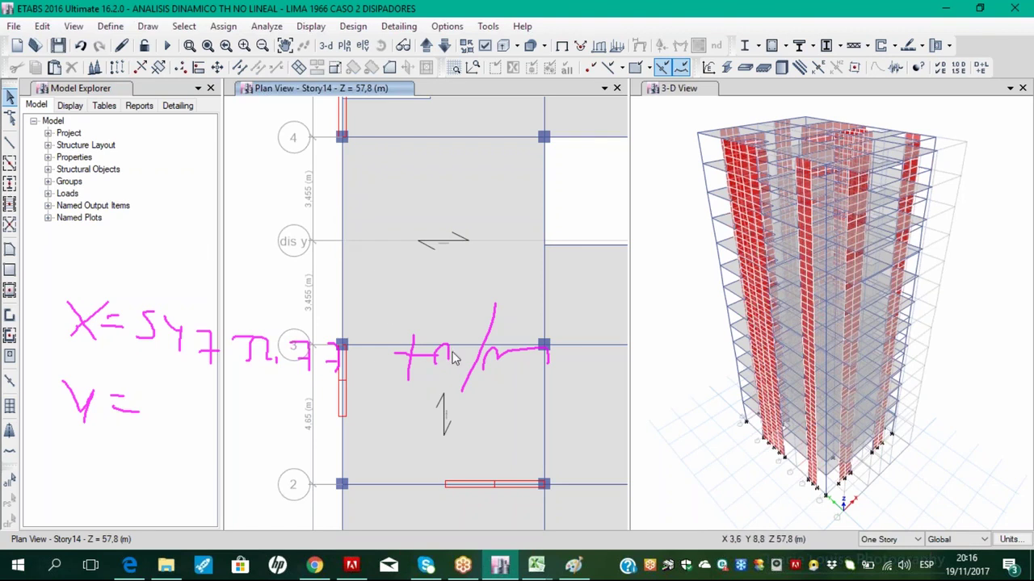
pyautogui.hotkey('ctrl', 'shift', '1')
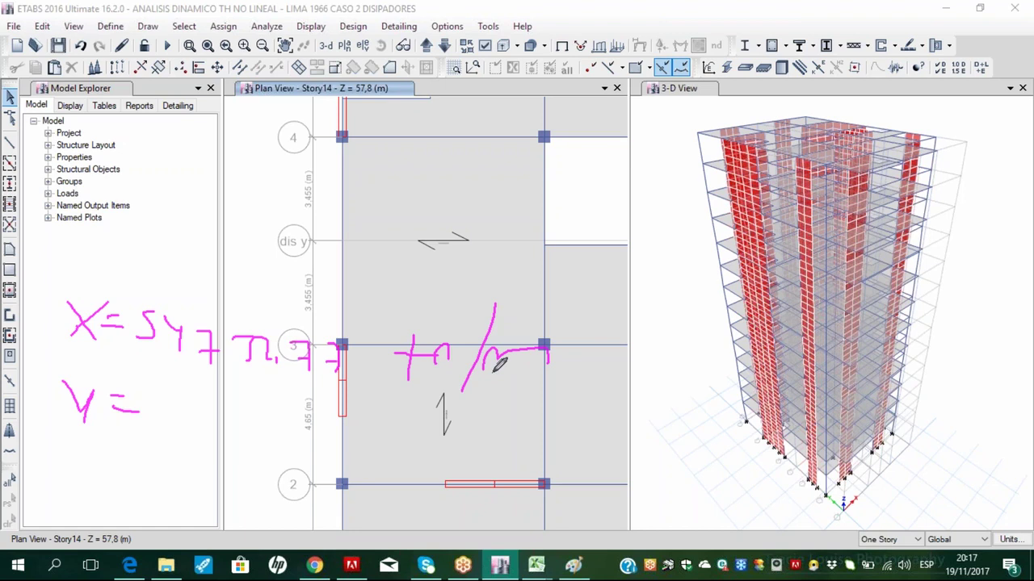
pyautogui.moveTo(165, 401)
pyautogui.mouseDown()
pyautogui.moveTo(142, 434)
pyautogui.moveTo(185, 432)
pyautogui.moveTo(224, 407)
pyautogui.moveTo(210, 460)
pyautogui.mouseUp()
pyautogui.moveTo(235, 424); pyautogui.dragTo(237, 456)
pyautogui.moveTo(259, 426); pyautogui.dragTo(260, 453)
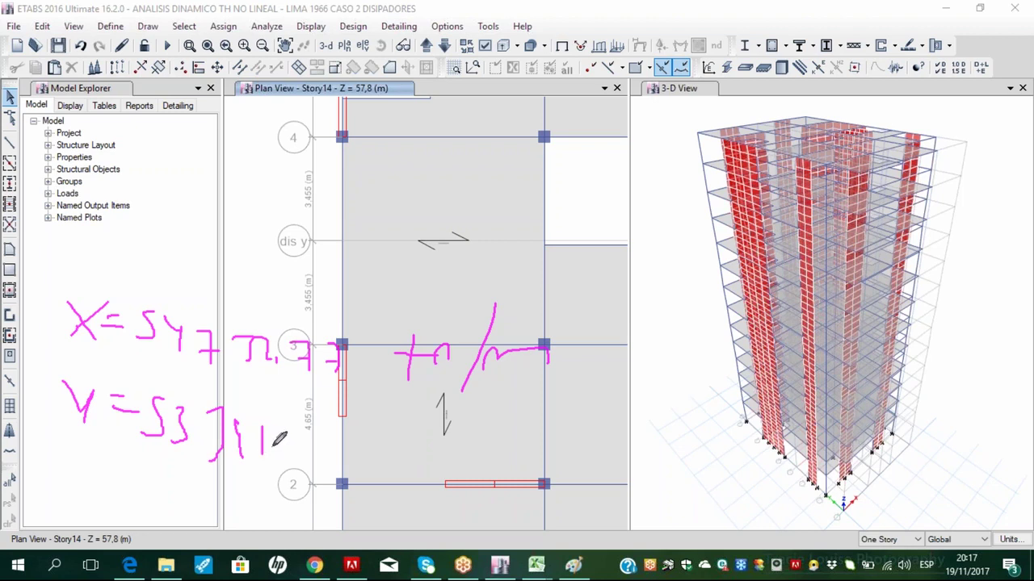
pyautogui.moveTo(214, 410); pyautogui.dragTo(229, 422)
pyautogui.moveTo(206, 407)
pyautogui.mouseDown()
pyautogui.moveTo(216, 431)
pyautogui.moveTo(234, 407)
pyautogui.moveTo(222, 436)
pyautogui.moveTo(248, 432)
pyautogui.moveTo(231, 425)
pyautogui.moveTo(248, 432)
pyautogui.moveTo(245, 466)
pyautogui.moveTo(273, 480)
pyautogui.mouseUp()
pyautogui.moveTo(296, 436)
pyautogui.mouseDown()
pyautogui.moveTo(294, 467)
pyautogui.moveTo(305, 433)
pyautogui.moveTo(315, 469)
pyautogui.mouseUp()
pyautogui.moveTo(383, 431); pyautogui.dragTo(383, 476)
pyautogui.moveTo(370, 460); pyautogui.dragTo(414, 467)
pyautogui.moveTo(437, 420); pyautogui.dragTo(421, 511)
pyautogui.moveTo(440, 483)
pyautogui.mouseDown()
pyautogui.moveTo(478, 475)
pyautogui.moveTo(481, 489)
pyautogui.mouseUp()
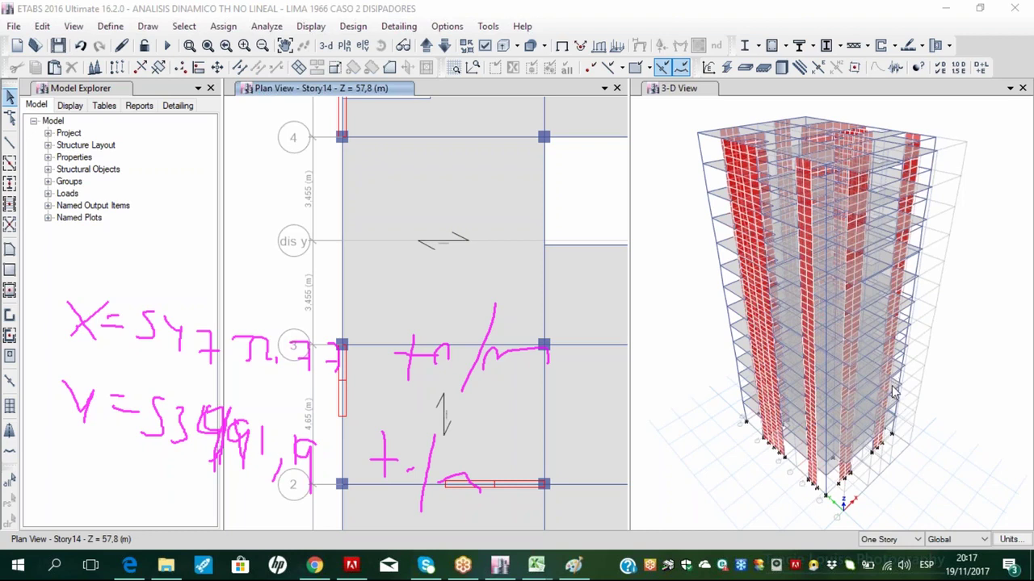
# Sketch a frame with a vertical centre line over the plan, circle the 3.455 m grid spacing and label the half span 3.455
pyautogui.moveTo(420, 309)
pyautogui.mouseDown()
pyautogui.moveTo(506, 183)
pyautogui.moveTo(646, 196)
pyautogui.moveTo(635, 302)
pyautogui.mouseUp()
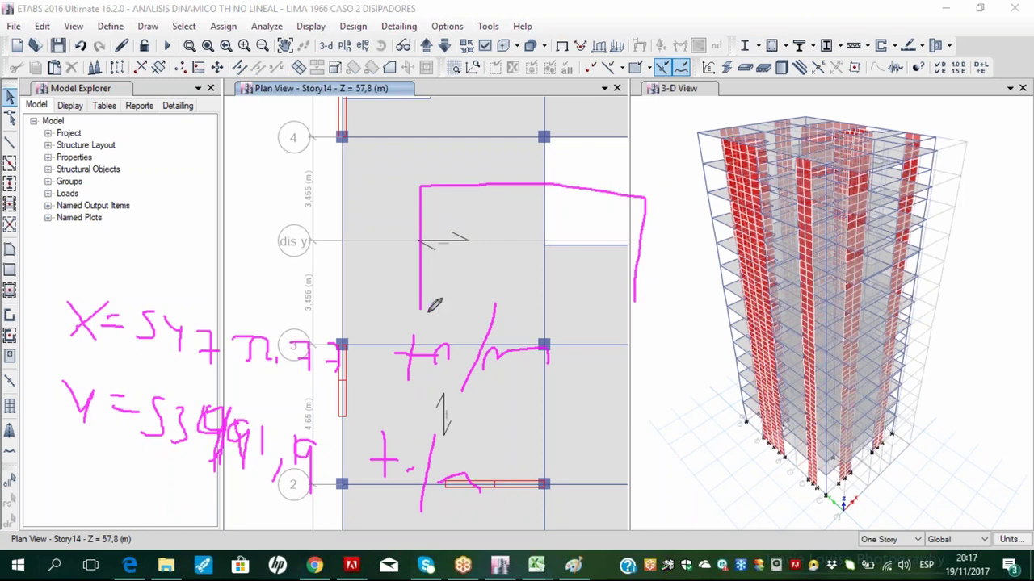
pyautogui.moveTo(532, 144); pyautogui.dragTo(533, 343)
pyautogui.moveTo(323, 258)
pyautogui.mouseDown()
pyautogui.moveTo(311, 337)
pyautogui.moveTo(336, 263)
pyautogui.mouseUp()
pyautogui.moveTo(462, 321); pyautogui.dragTo(462, 336)
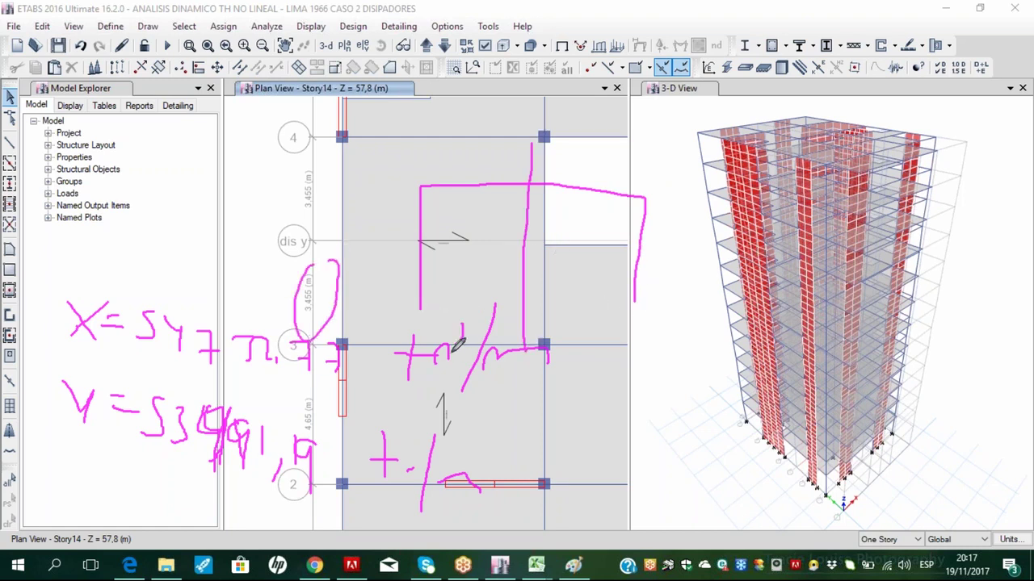
pyautogui.moveTo(435, 325)
pyautogui.mouseDown()
pyautogui.moveTo(450, 368)
pyautogui.moveTo(496, 350)
pyautogui.moveTo(492, 359)
pyautogui.moveTo(523, 347)
pyautogui.mouseUp()
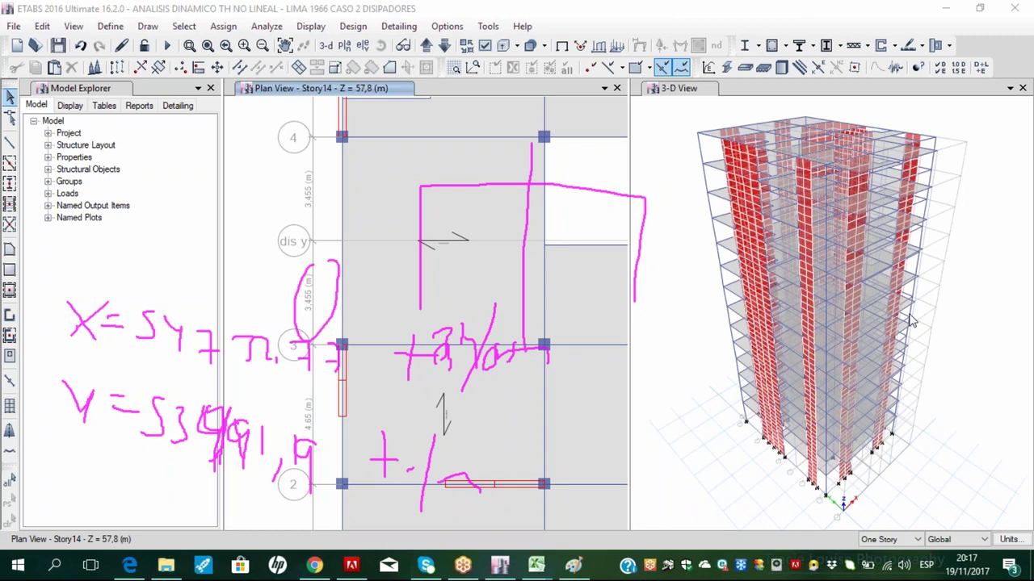
# Draw the diagonal brace in yellow in the sketched frame, label it d, and mark the frame height as 4
pyautogui.moveTo(423, 308); pyautogui.dragTo(524, 190)
pyautogui.moveTo(443, 208); pyautogui.dragTo(465, 237)
pyautogui.moveTo(541, 196); pyautogui.dragTo(575, 304)
pyautogui.moveTo(531, 194)
pyautogui.mouseDown()
pyautogui.moveTo(569, 192)
pyautogui.moveTo(574, 239)
pyautogui.moveTo(566, 236)
pyautogui.moveTo(578, 267)
pyautogui.mouseUp()
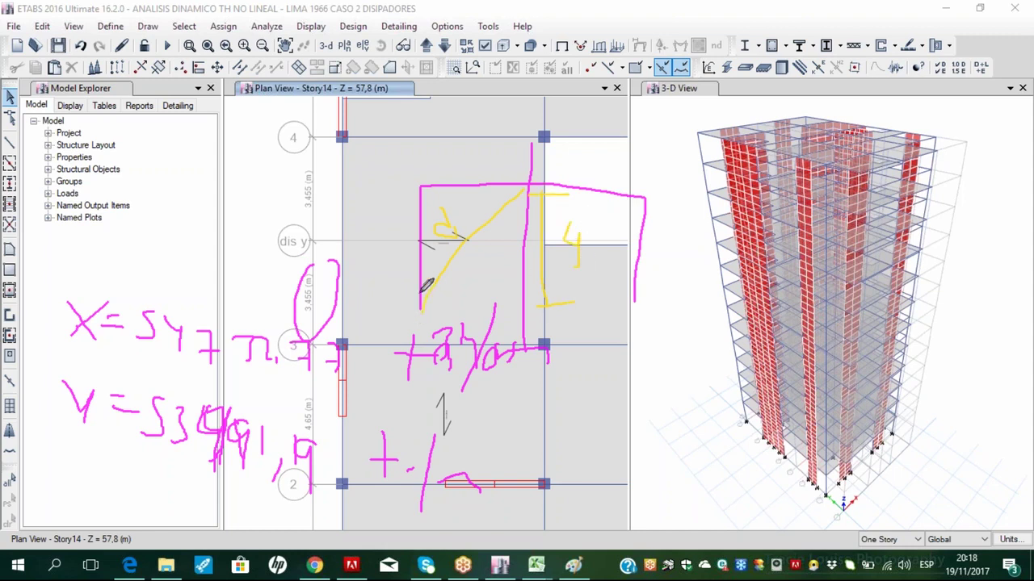
# Draw the half-span base line in yellow in the frame sketch, tick the 3.455 m spacing, and mark the diagonal's ends and an X beside d
pyautogui.moveTo(421, 314); pyautogui.dragTo(520, 311)
pyautogui.moveTo(313, 297); pyautogui.dragTo(341, 264)
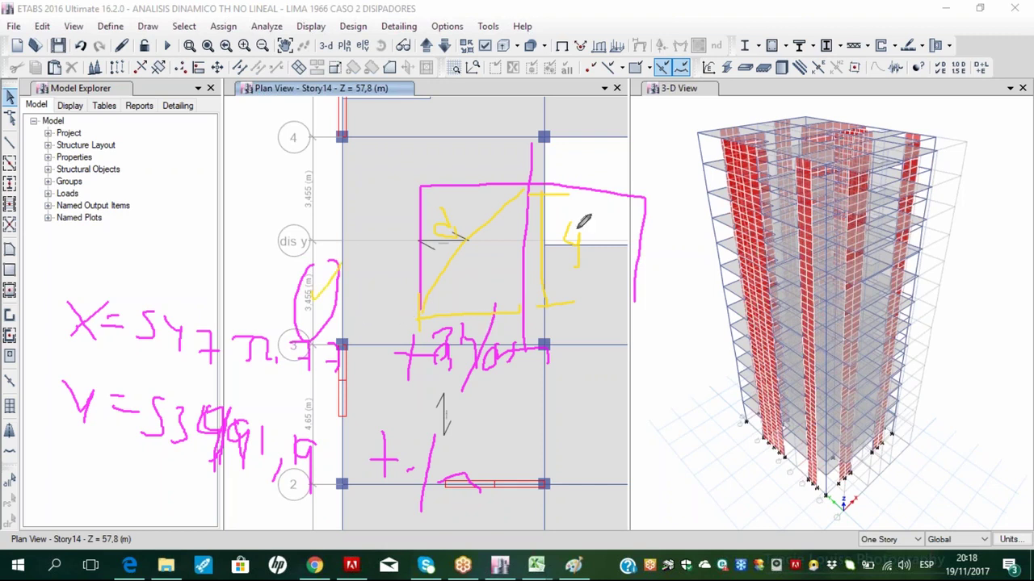
pyautogui.moveTo(457, 218); pyautogui.dragTo(494, 215)
pyautogui.moveTo(402, 308); pyautogui.dragTo(420, 322)
pyautogui.moveTo(521, 168); pyautogui.dragTo(533, 193)
pyautogui.moveTo(504, 227)
pyautogui.mouseDown()
pyautogui.moveTo(479, 197)
pyautogui.moveTo(518, 233)
pyautogui.mouseUp()
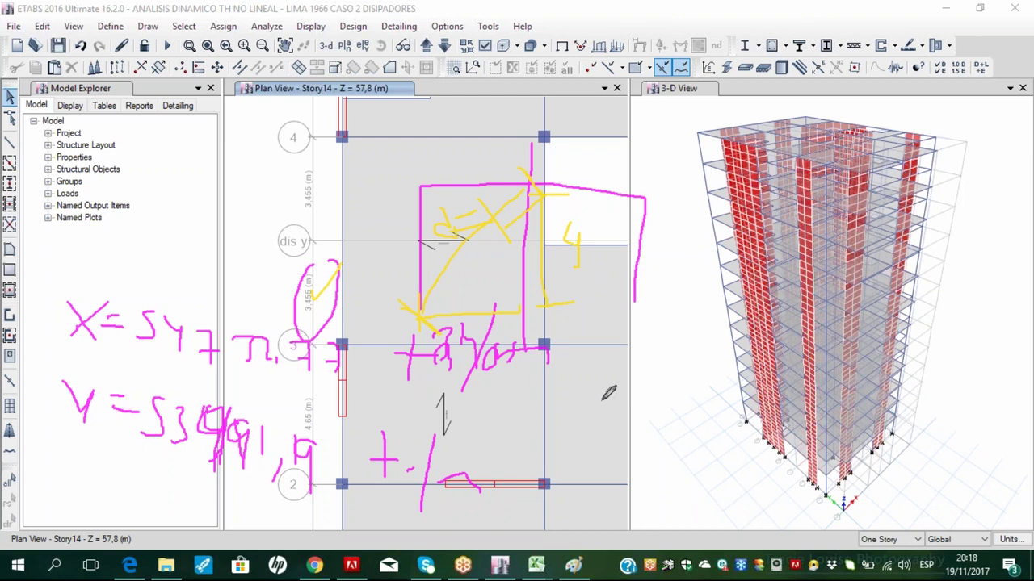
# Circle the handwritten X and Y brace stiffness values in yellow and clear all annotations from the screen
pyautogui.moveTo(136, 353)
pyautogui.mouseDown()
pyautogui.moveTo(408, 331)
pyautogui.moveTo(121, 367)
pyautogui.mouseUp()
pyautogui.moveTo(250, 393)
pyautogui.mouseDown()
pyautogui.moveTo(161, 450)
pyautogui.moveTo(253, 404)
pyautogui.moveTo(121, 404)
pyautogui.mouseUp()
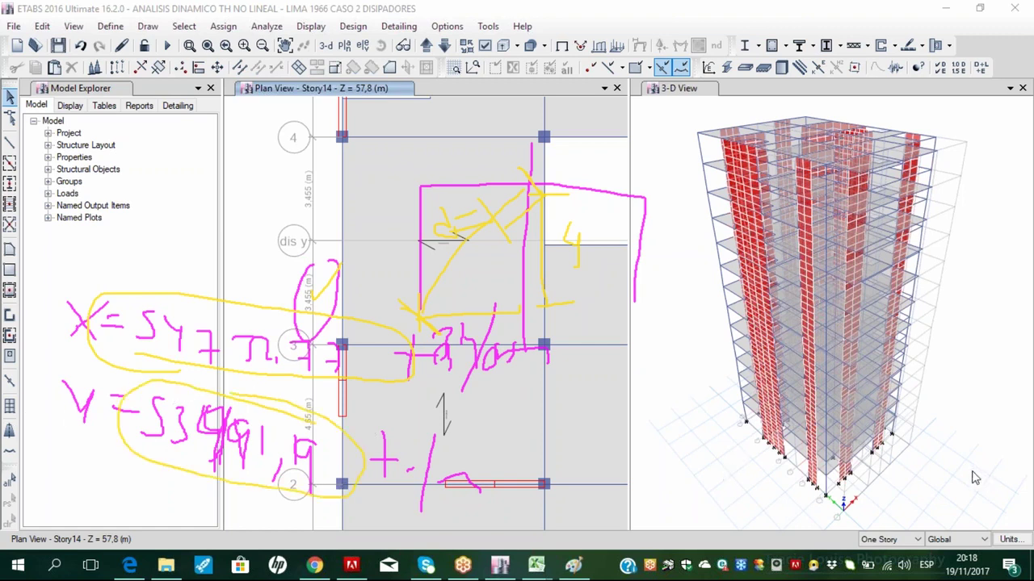
pyautogui.press('Escape')
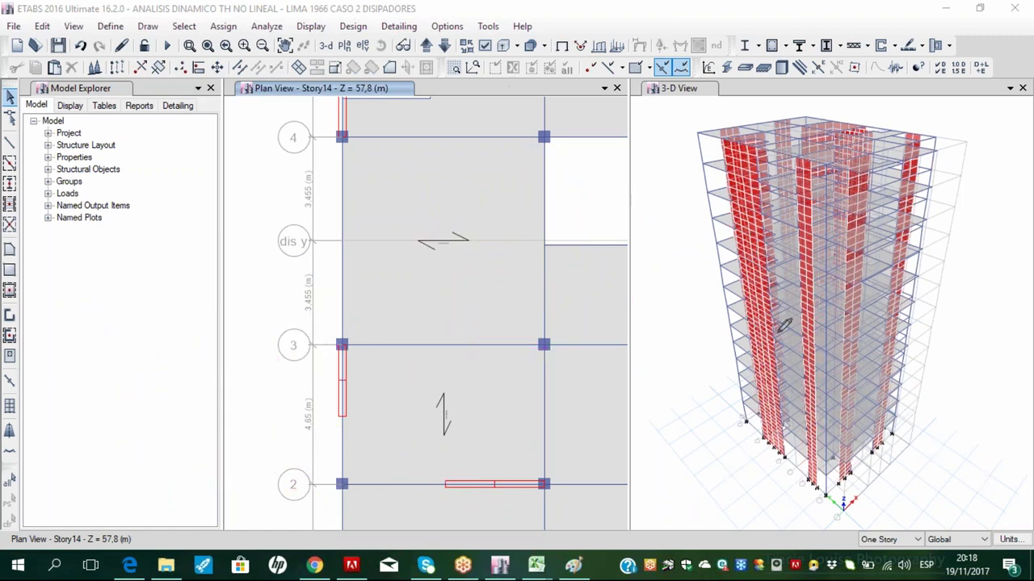
pyautogui.click(408, 117)
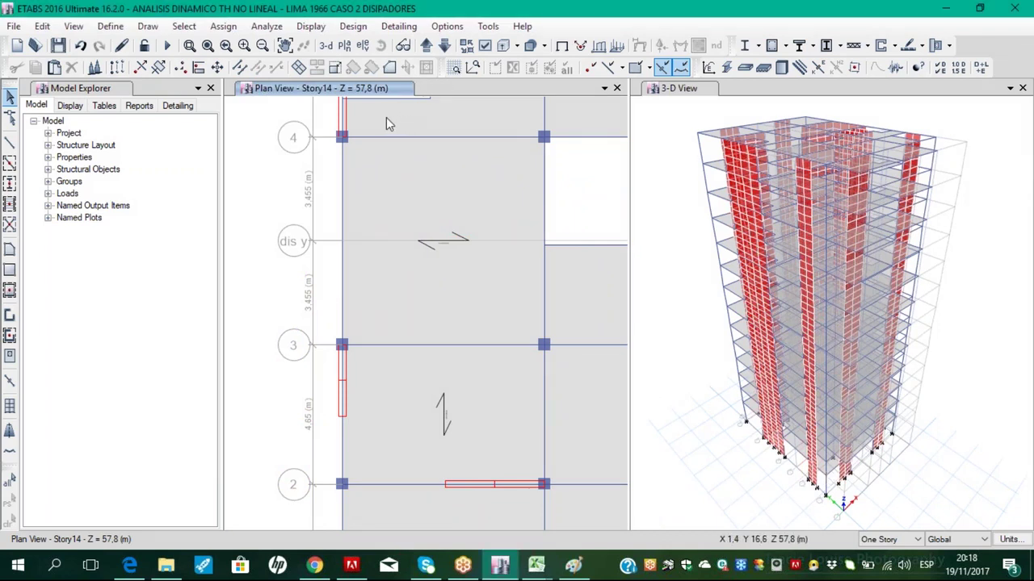
# Add a new link property named DISIPADOR X with the link type Damper - Exponential
pyautogui.click(110, 26)
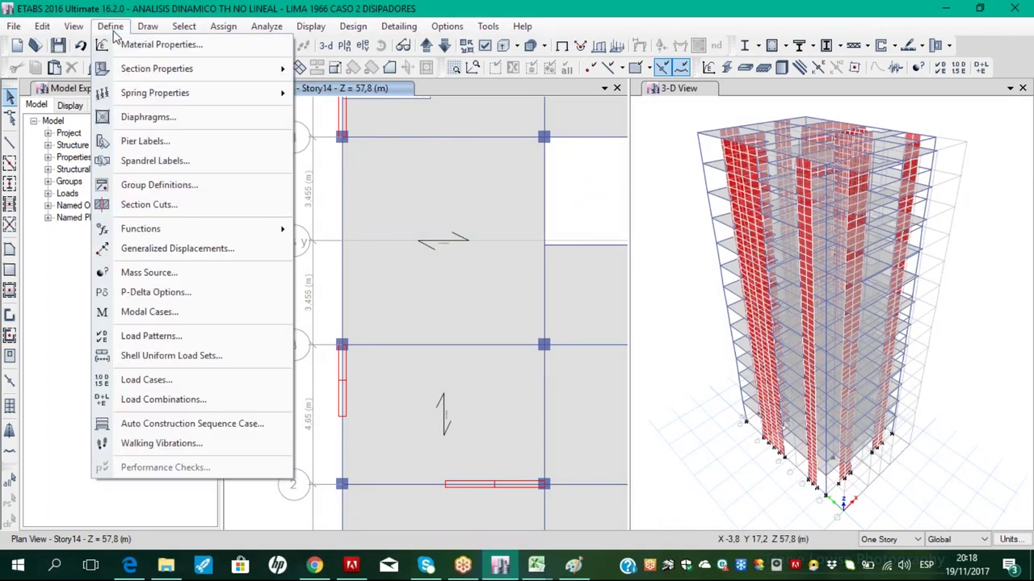
pyautogui.moveTo(133, 71)
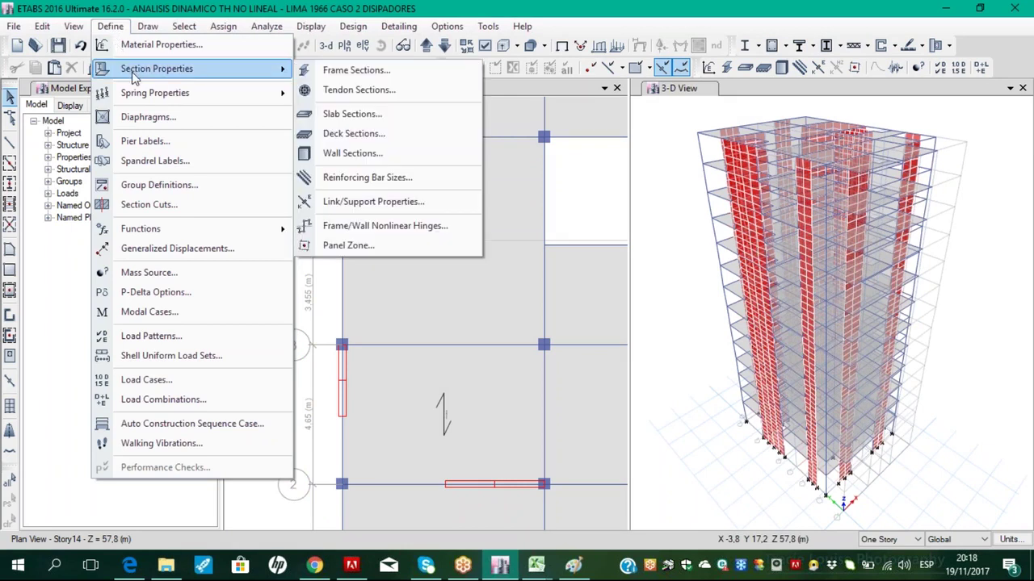
pyautogui.click(343, 203)
pyautogui.click(570, 222)
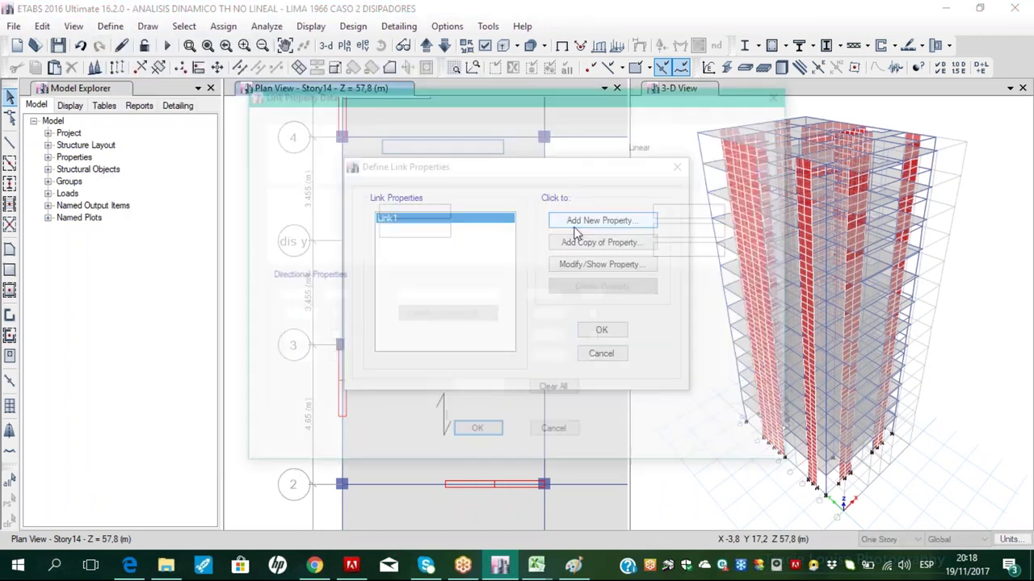
pyautogui.write('DISIPADOR X')
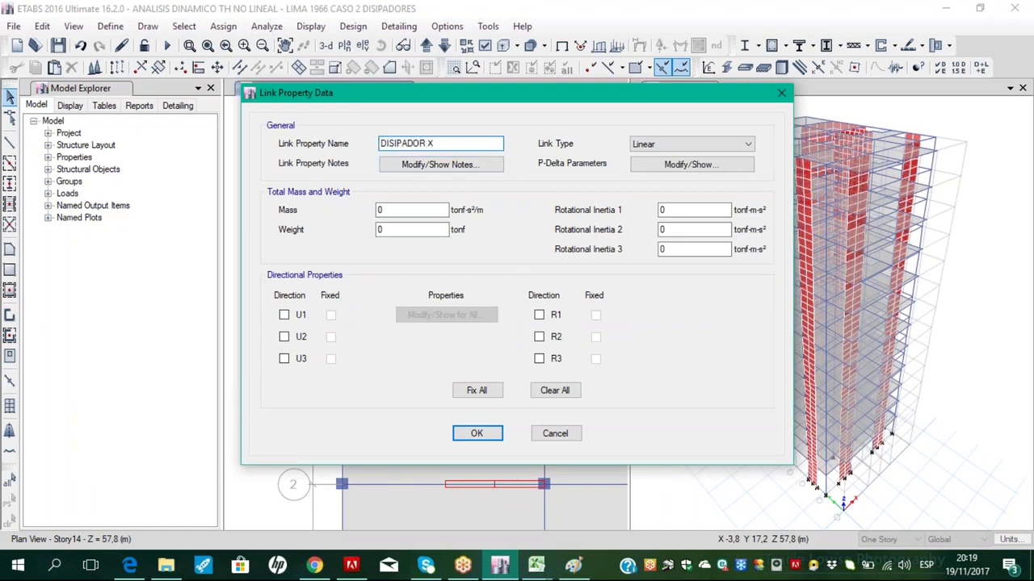
pyautogui.click(659, 146)
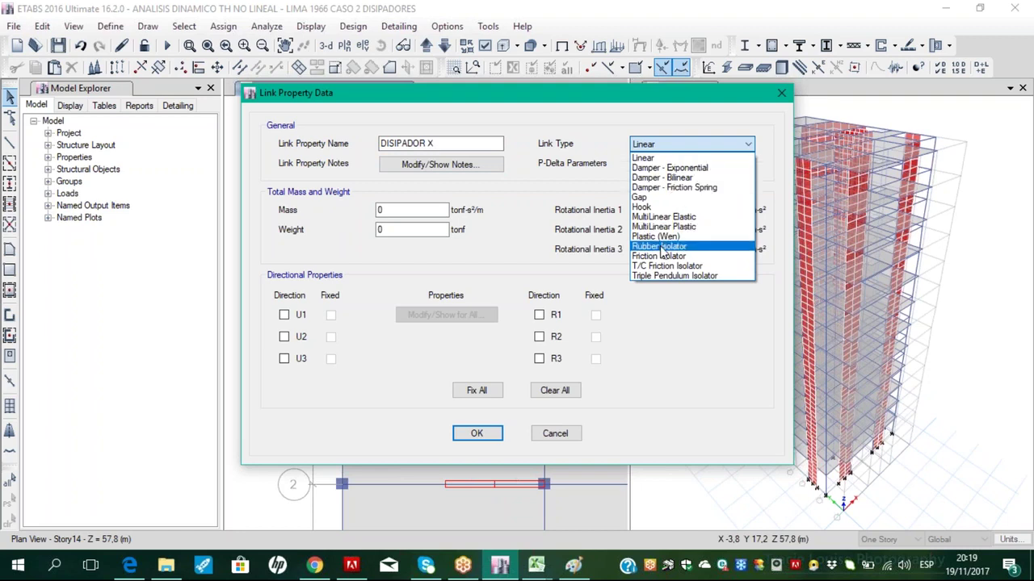
pyautogui.click(667, 168)
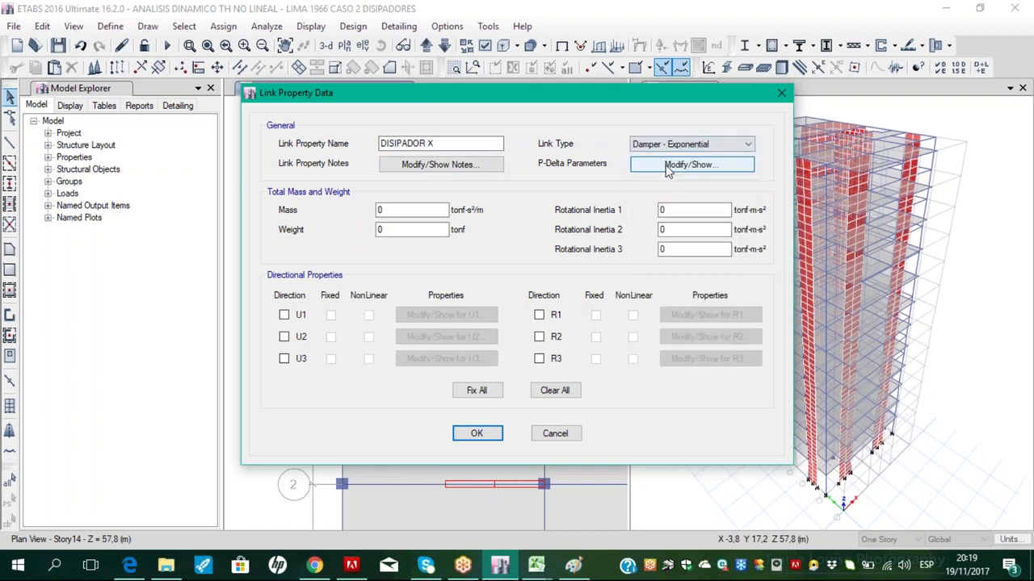
pyautogui.click(412, 210)
pyautogui.press('Tab')
pyautogui.hotkey('shift', 'Tab')
pyautogui.press('Tab')
pyautogui.hotkey('shift', 'Tab')
pyautogui.press('Tab')
pyautogui.hotkey('shift', 'Tab')
pyautogui.press('Tab')
pyautogui.hotkey('shift', 'Tab')
pyautogui.press('Tab')
pyautogui.hotkey('shift', 'Tab')
pyautogui.press('Tab')
pyautogui.hotkey('shift', 'Tab')
pyautogui.press('Tab')
pyautogui.hotkey('shift', 'Tab')
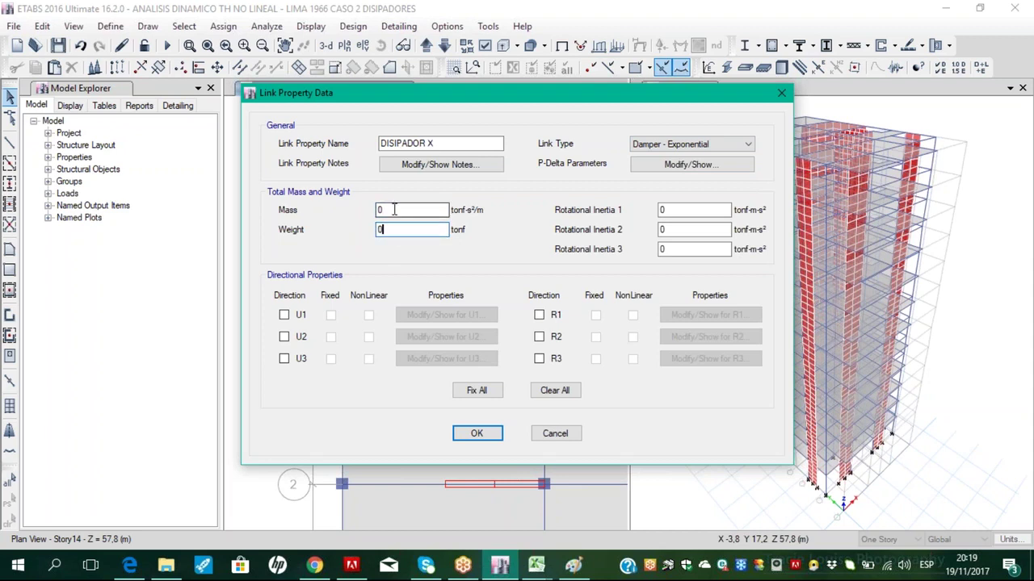
pyautogui.press('Tab')
pyautogui.hotkey('shift', 'Tab')
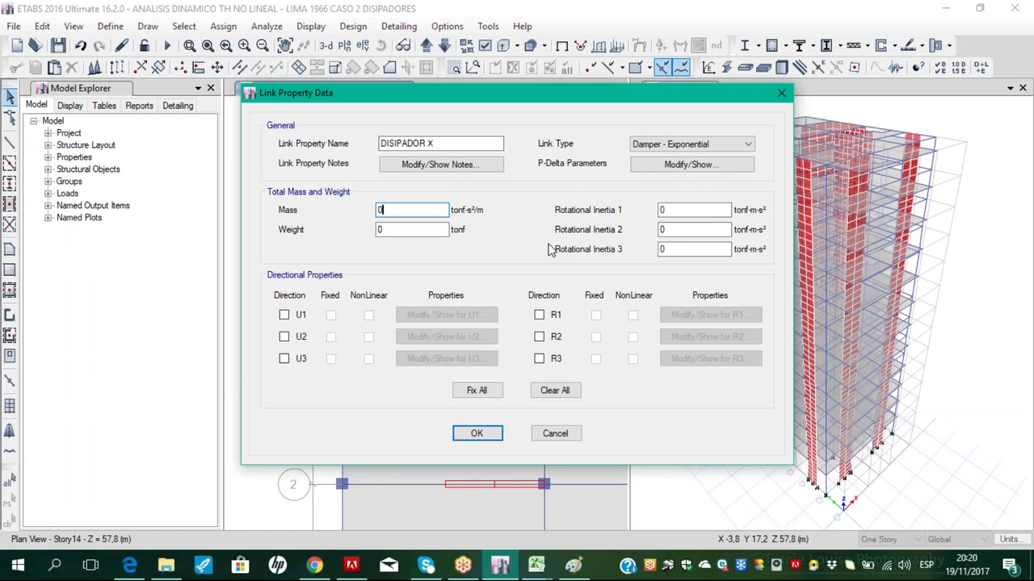
# Activate direction U1 of DISIPADOR X as nonlinear and open its directional properties
pyautogui.click(283, 314)
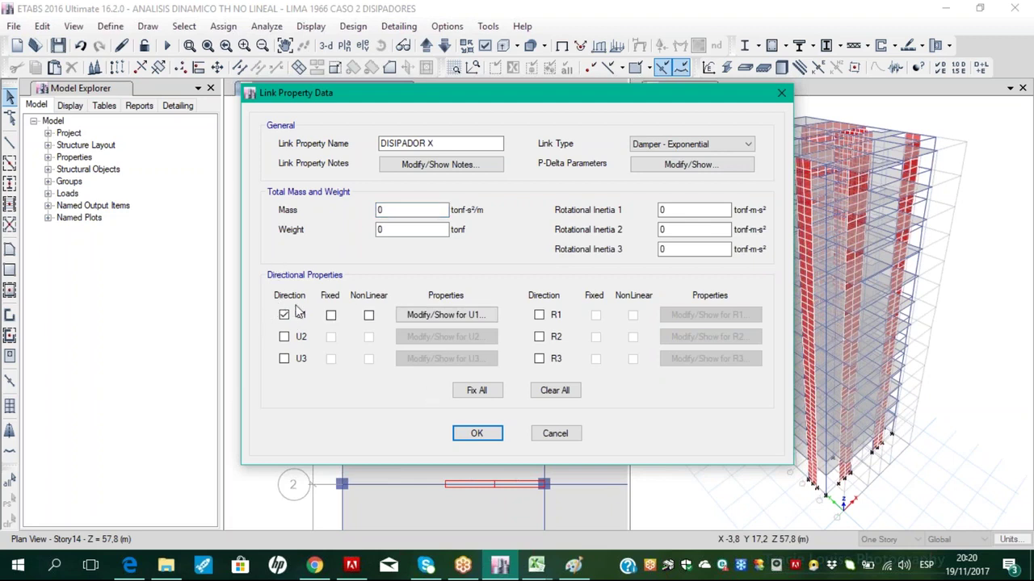
pyautogui.click(369, 315)
pyautogui.click(446, 315)
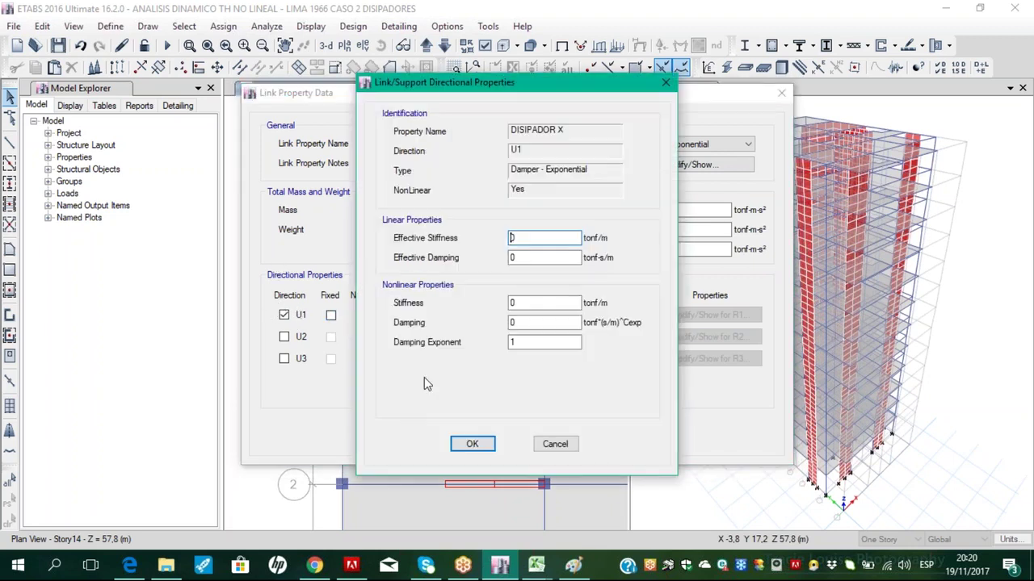
# Set the U1 nonlinear stiffness of DISIPADOR X to 54732,77 tonf/m and the damping exponent to 0,5
pyautogui.press('Tab')
pyautogui.press('Tab')
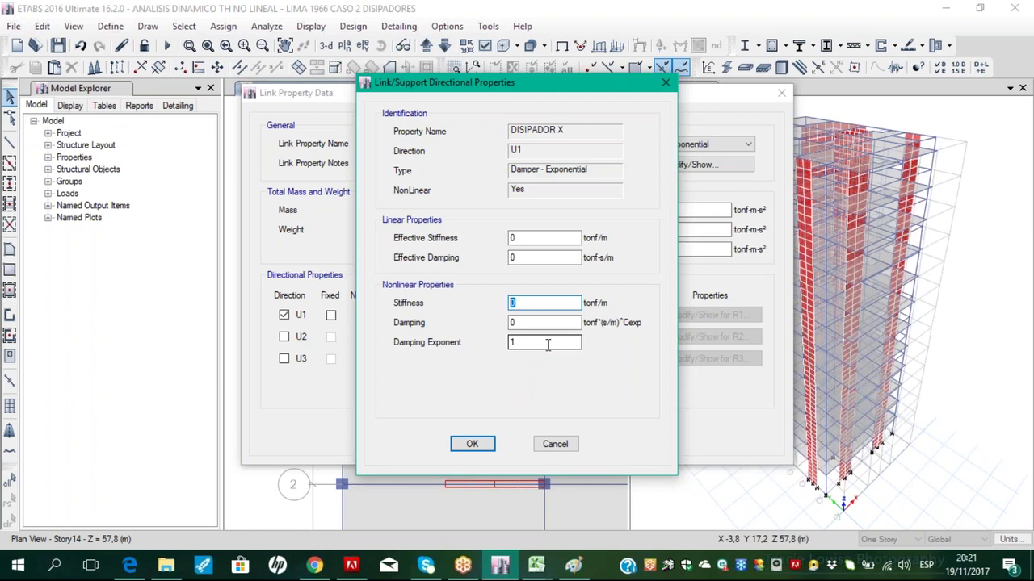
pyautogui.write('54732,7')
pyautogui.press('Home')
pyautogui.click(546, 301)
pyautogui.write('7')
pyautogui.press('Tab')
pyautogui.press('Tab')
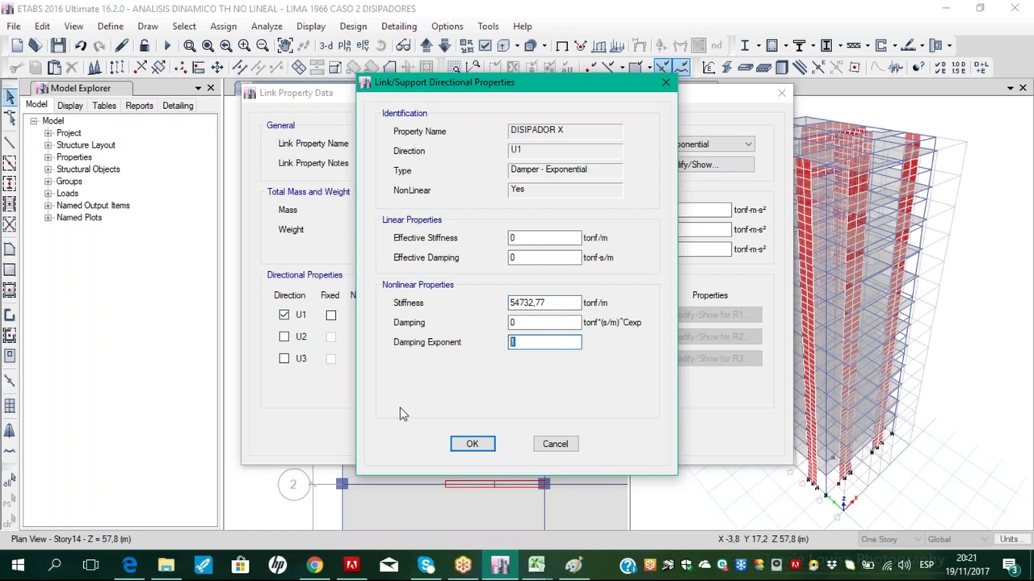
pyautogui.write('0,5')
# Look up the X-X damping coefficient per damper in the Excel damper workbook and set DISIPADOR X's nonlinear damping to 760 in ETABS
pyautogui.doubleClick(521, 323)
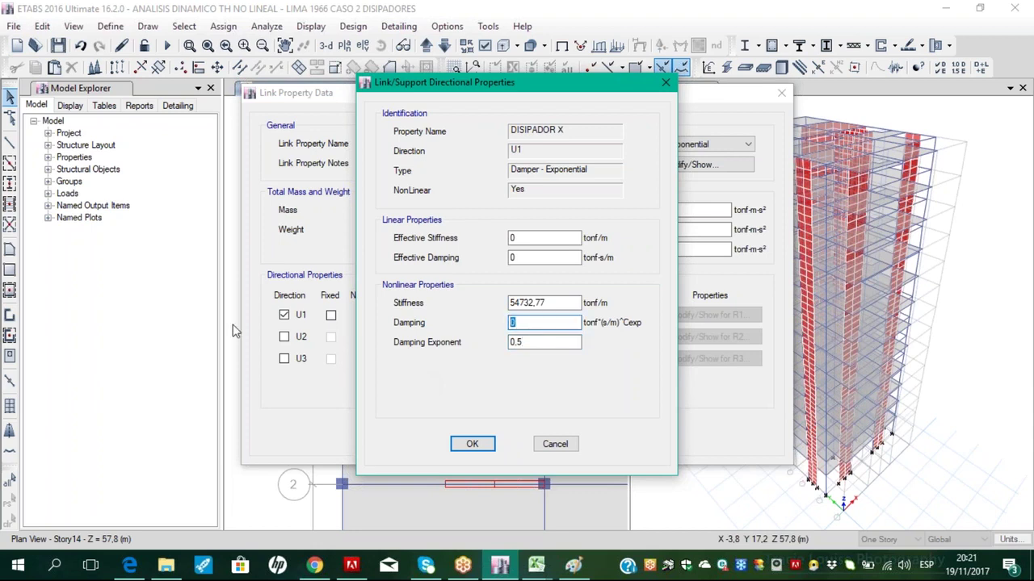
pyautogui.click(534, 568)
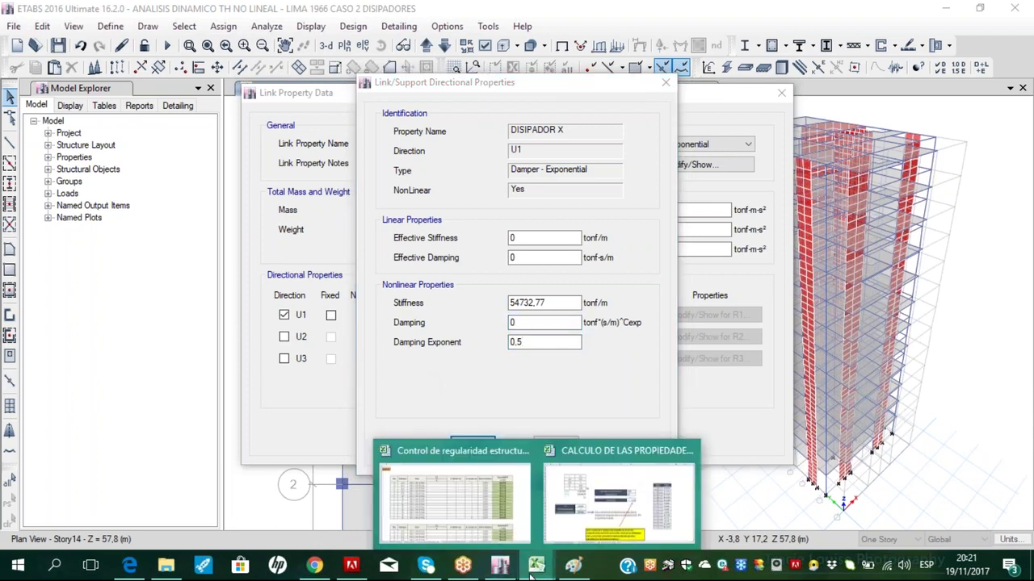
pyautogui.click(579, 492)
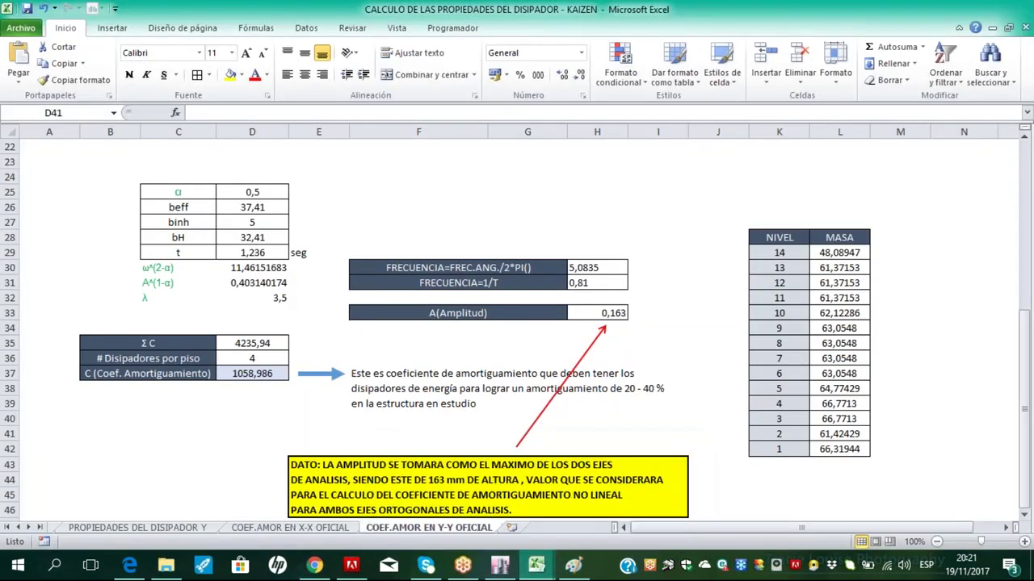
pyautogui.click(315, 532)
pyautogui.click(266, 416)
pyautogui.click(254, 373)
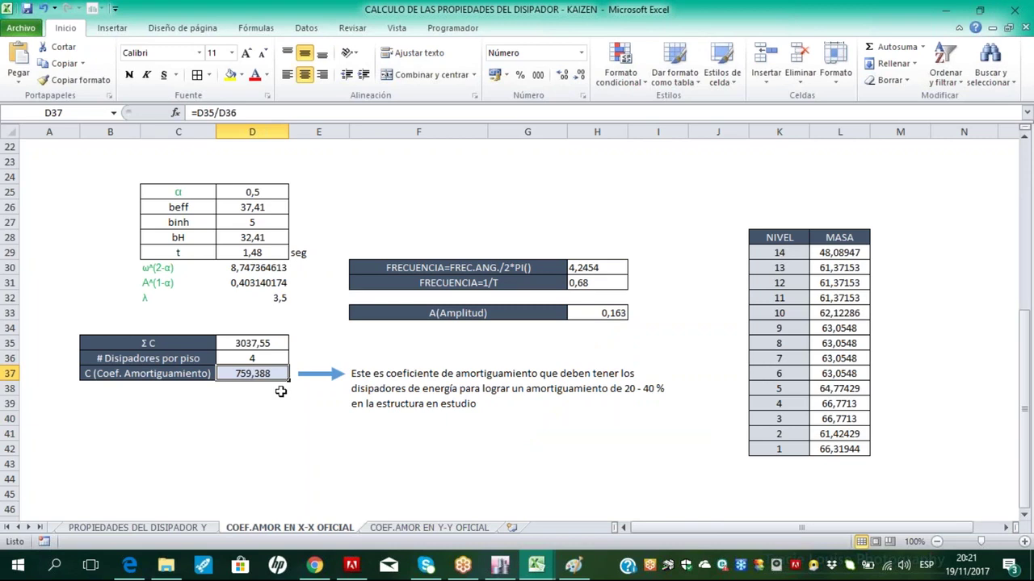
pyautogui.click(502, 567)
pyautogui.write('760')
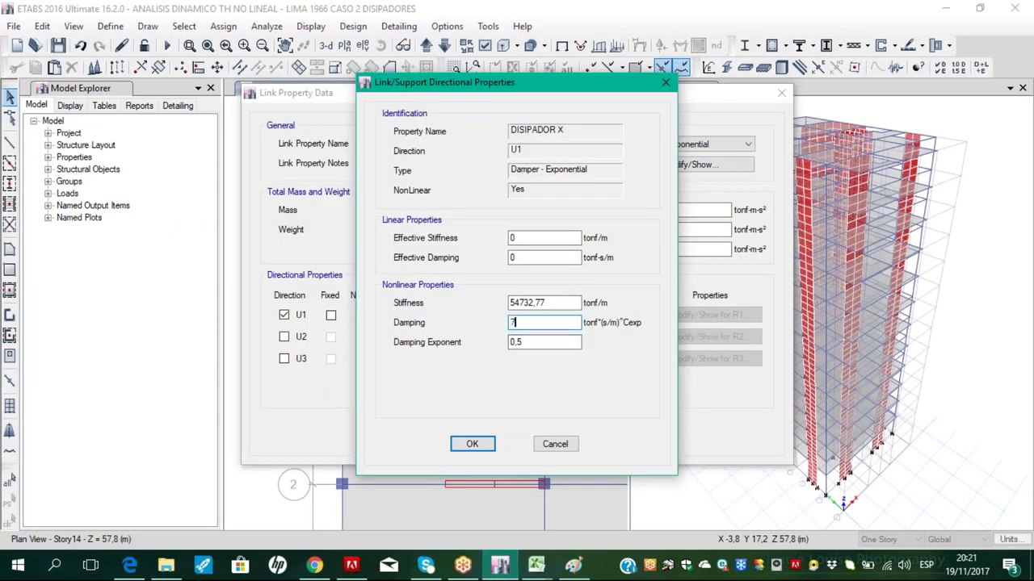
# Round the nonlinear stiffness of DISIPADOR X to 54733 tonf/m and save the link property
pyautogui.click(546, 303)
pyautogui.moveTo(545, 303); pyautogui.dragTo(523, 307)
pyautogui.write('3')
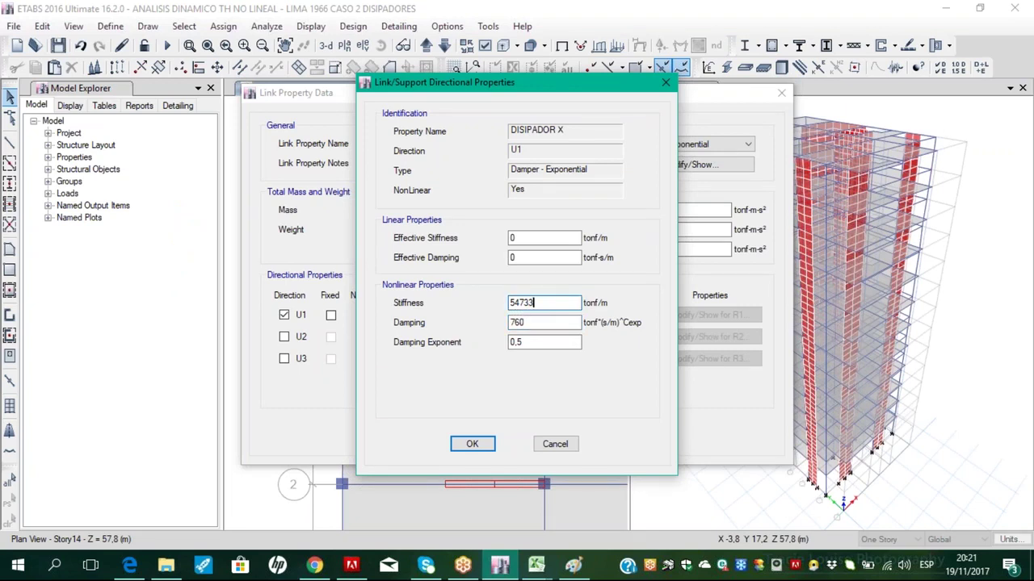
pyautogui.click(480, 445)
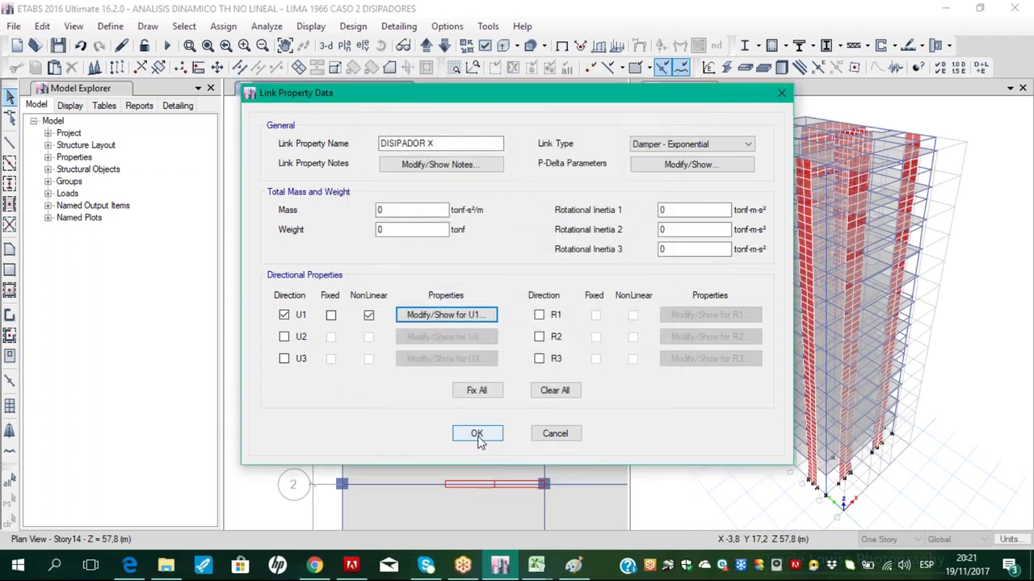
pyautogui.click(477, 435)
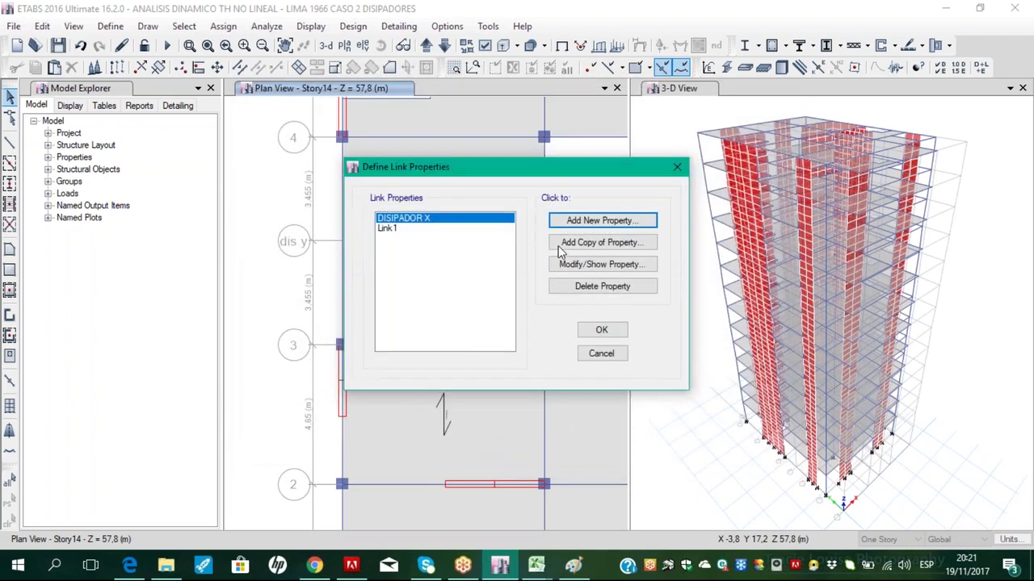
pyautogui.click(578, 222)
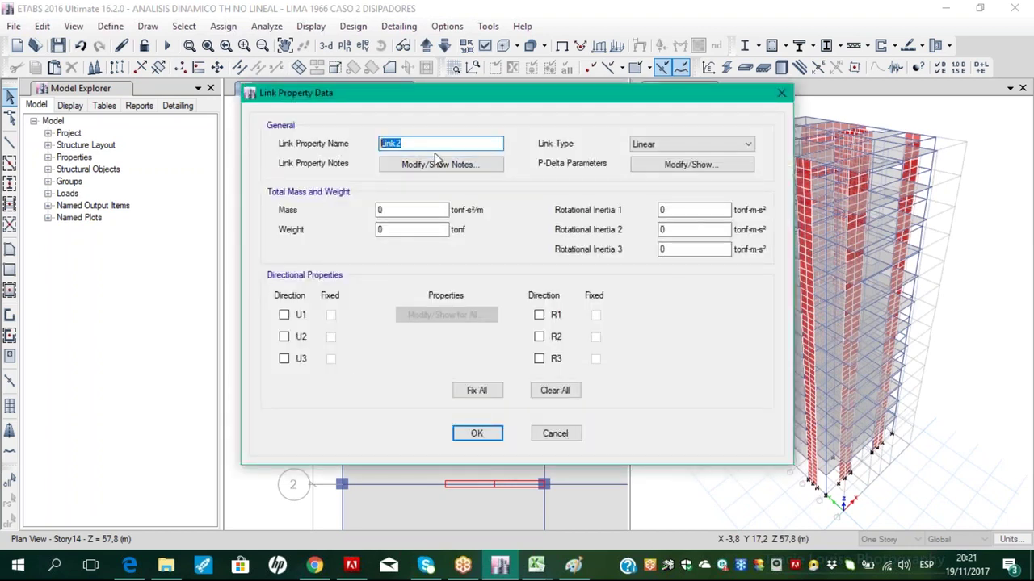
pyautogui.write('DISIPADORES')
pyautogui.press('BackSpace')
pyautogui.click(551, 434)
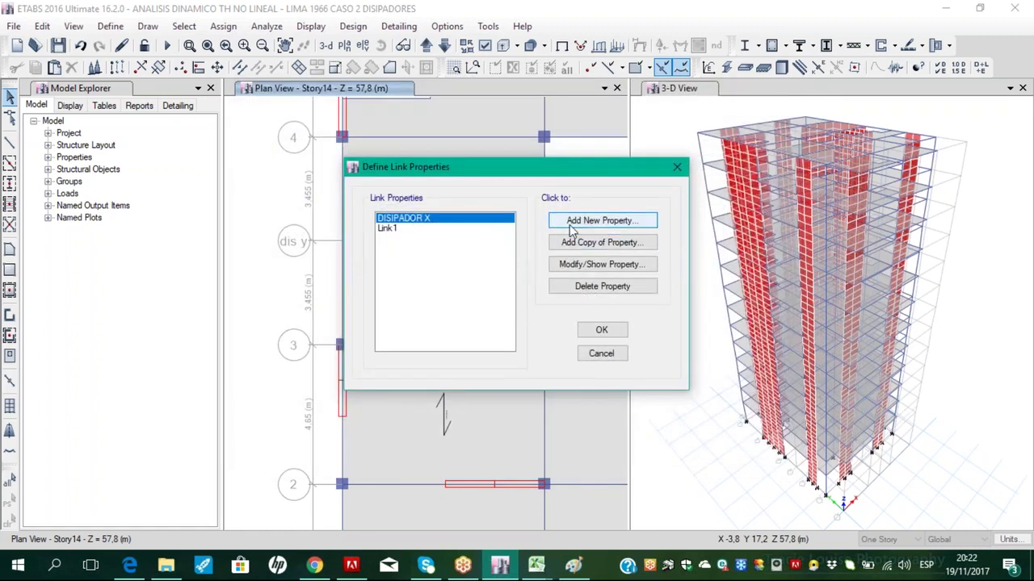
# Add a link property named DISIPADOR Y of type Damper - Exponential, with direction U1 active and nonlinear
pyautogui.click(602, 220)
pyautogui.doubleClick(392, 143)
pyautogui.write('DISIPADOR M')
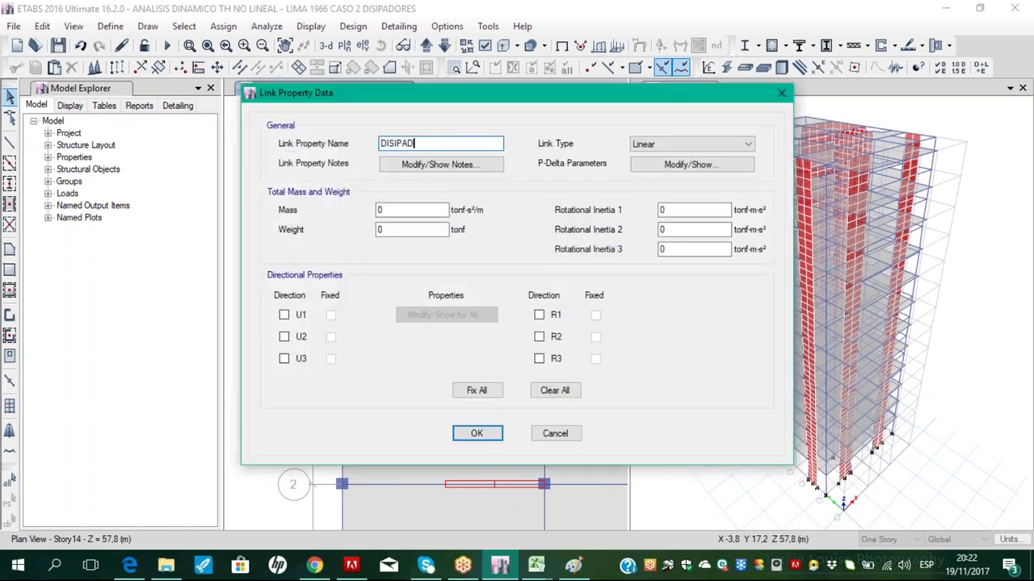
pyautogui.press('BackSpace')
pyautogui.write('Y')
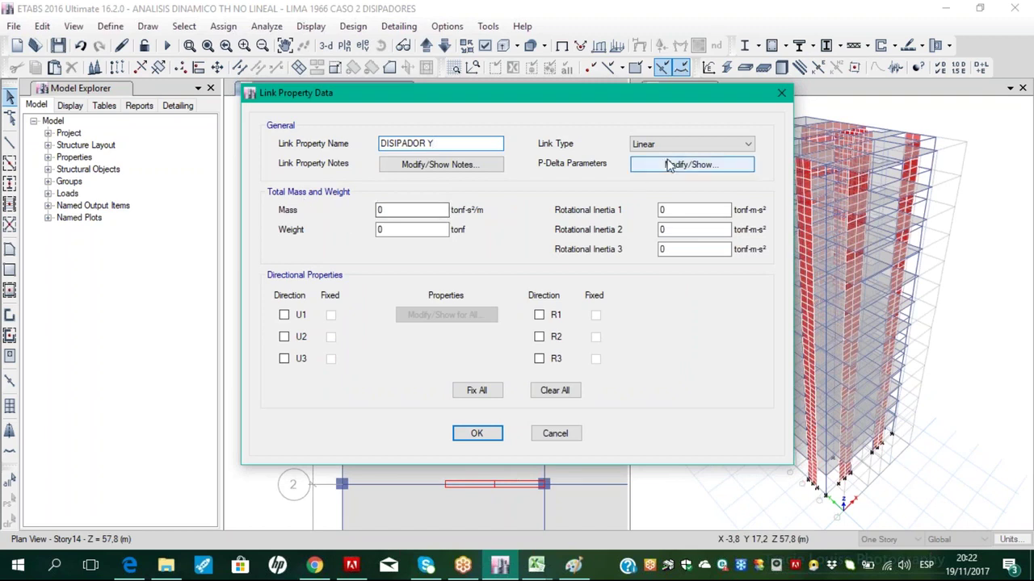
pyautogui.click(691, 144)
pyautogui.click(671, 166)
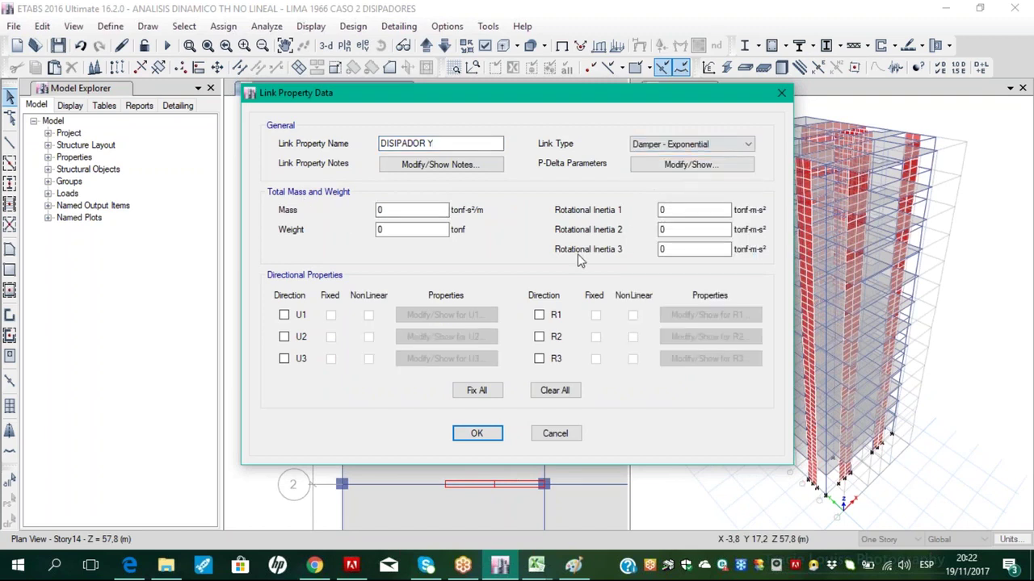
pyautogui.click(368, 314)
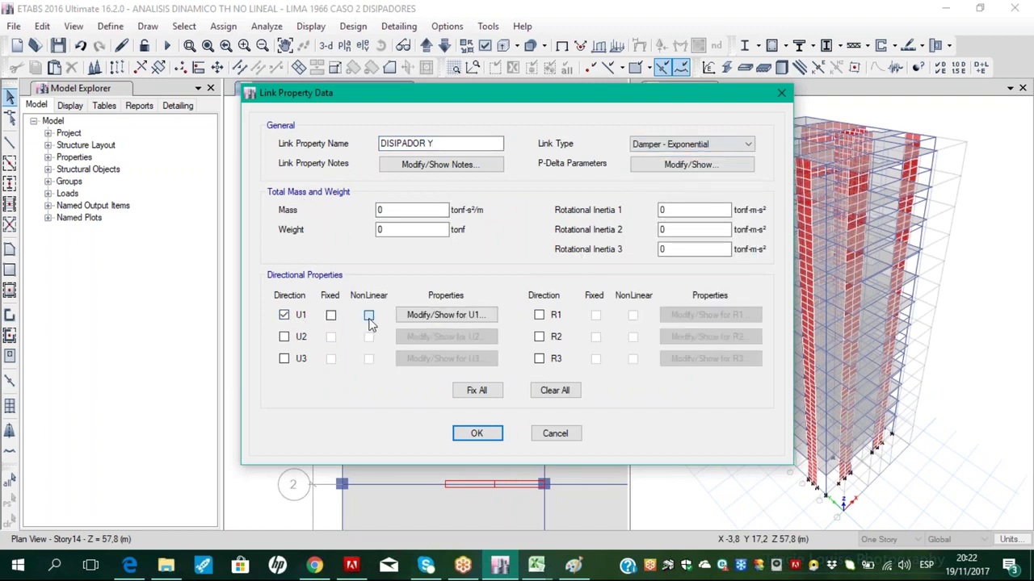
pyautogui.click(424, 316)
# Set the U1 nonlinear stiffness of DISIPADOR Y to 53492 tonf/m and the damping exponent to 0,5
pyautogui.click(577, 299)
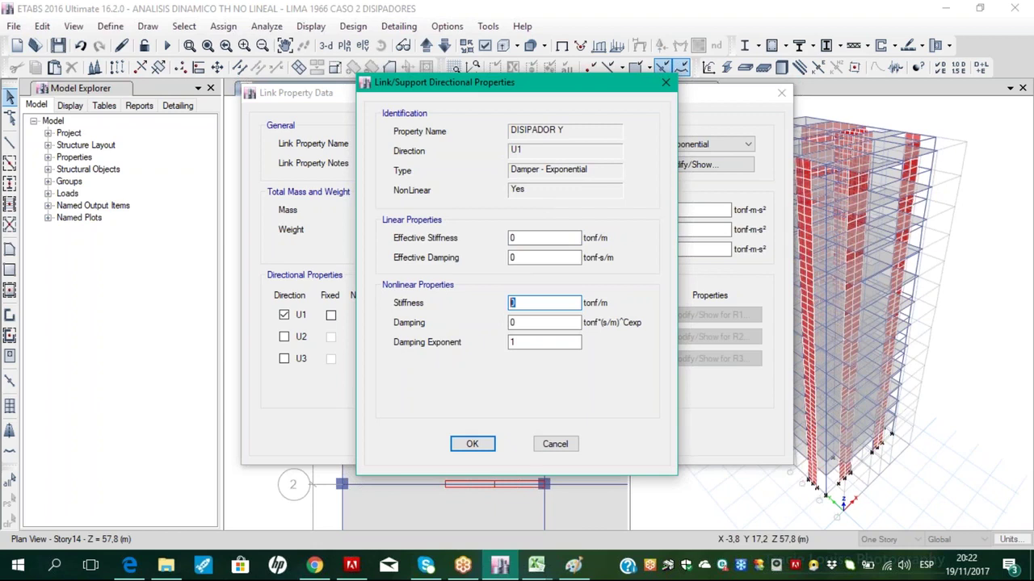
pyautogui.write('53')
pyautogui.write('491.')
pyautogui.write('19')
pyautogui.press('BackSpace')
pyautogui.press('BackSpace')
pyautogui.press('BackSpace')
pyautogui.press('BackSpace')
pyautogui.write('2')
pyautogui.click(539, 343)
pyautogui.press('BackSpace')
pyautogui.write('0,5')
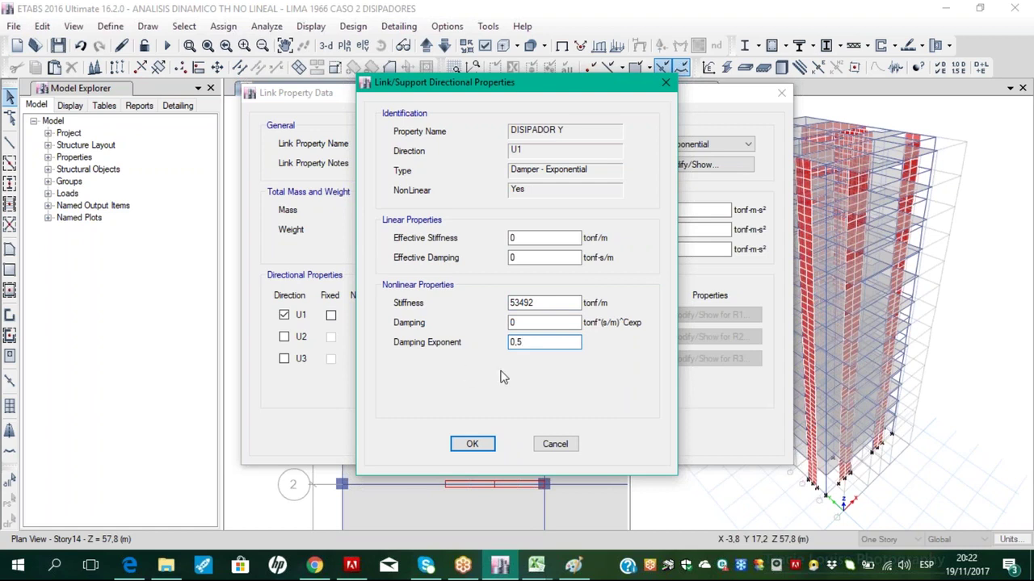
# Look up the Y-Y damping coefficient per damper in the Excel workbook, set DISIPADOR Y's nonlinear damping to 1059 in ETABS, and save the link property
pyautogui.click(521, 325)
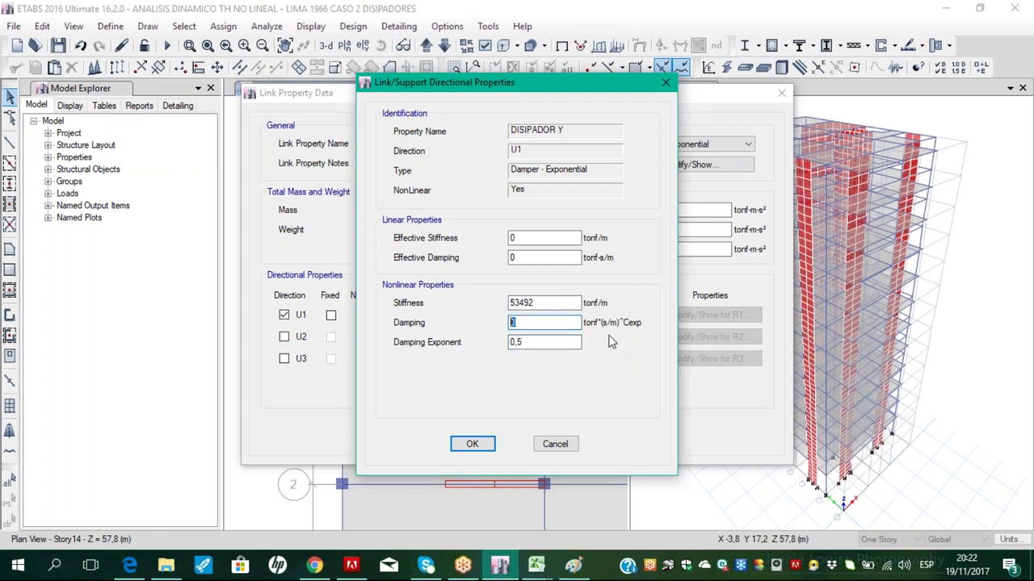
pyautogui.click(536, 565)
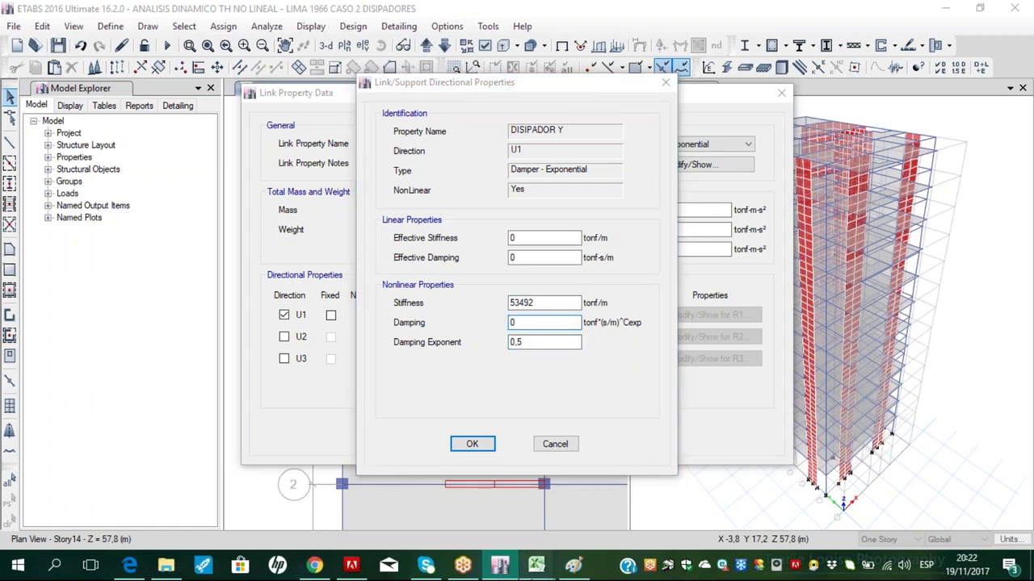
pyautogui.click(579, 494)
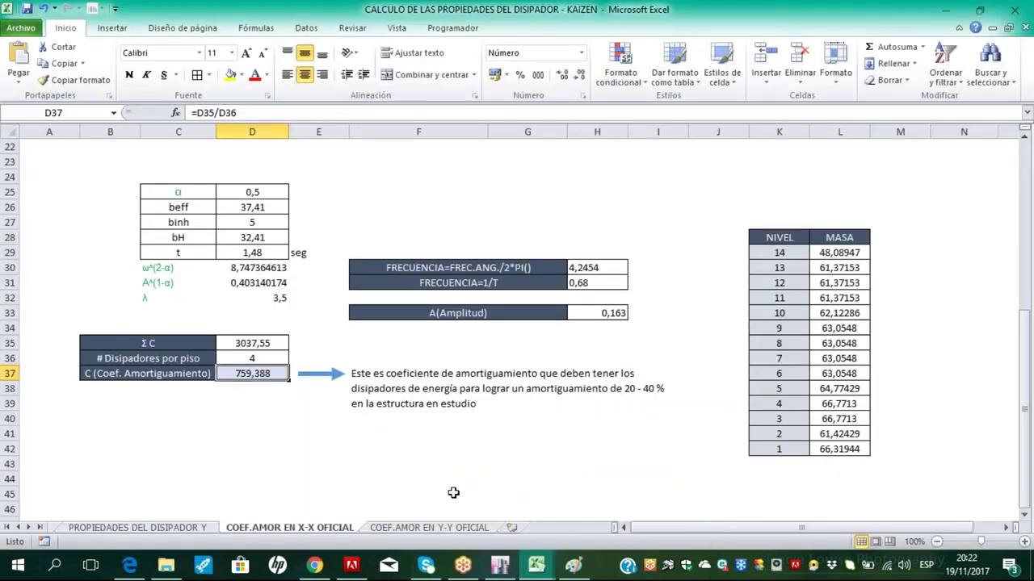
pyautogui.click(428, 527)
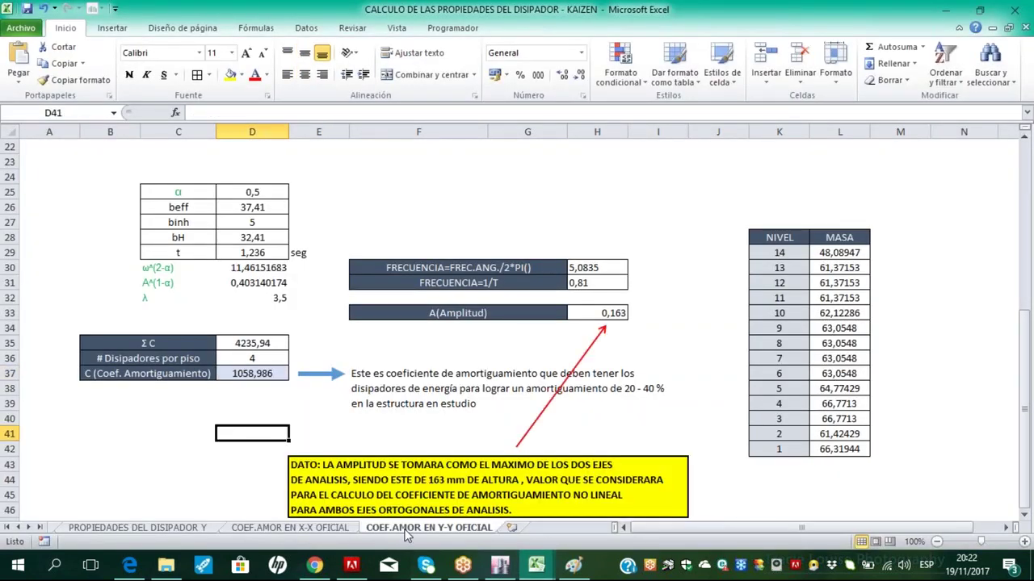
pyautogui.press('Left')
pyautogui.press('Left')
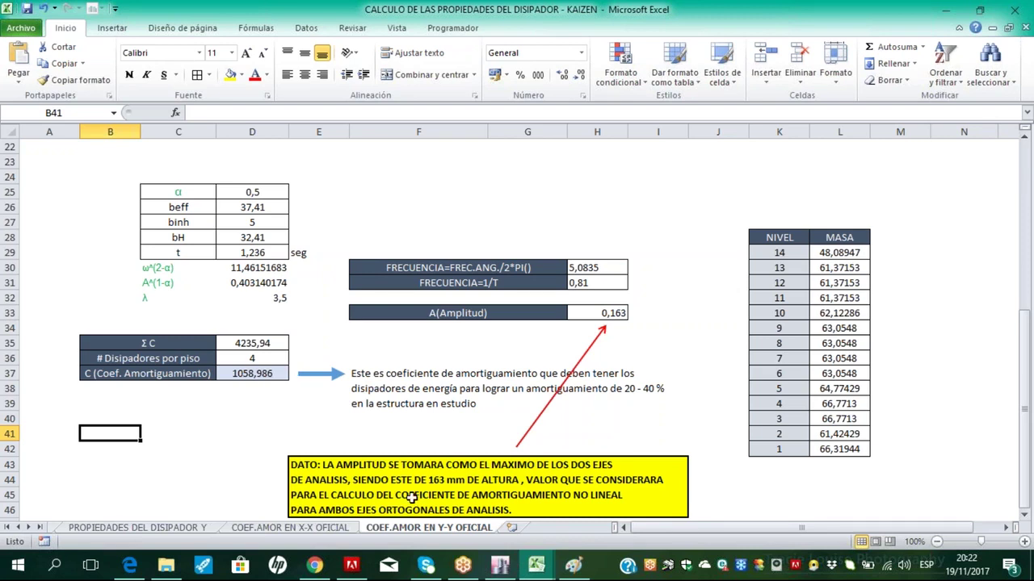
pyautogui.click(500, 565)
pyautogui.write('1059')
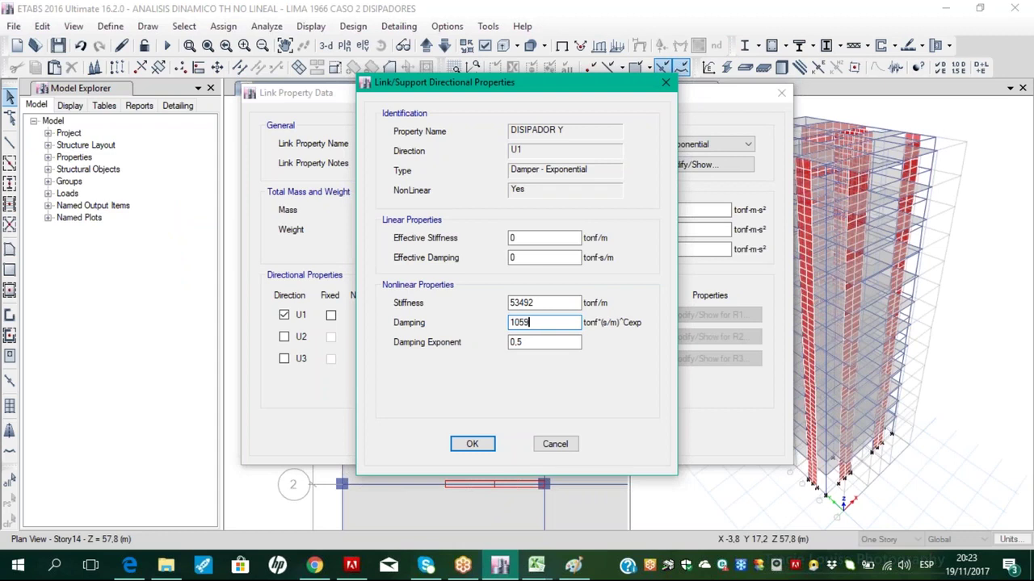
pyautogui.click(483, 442)
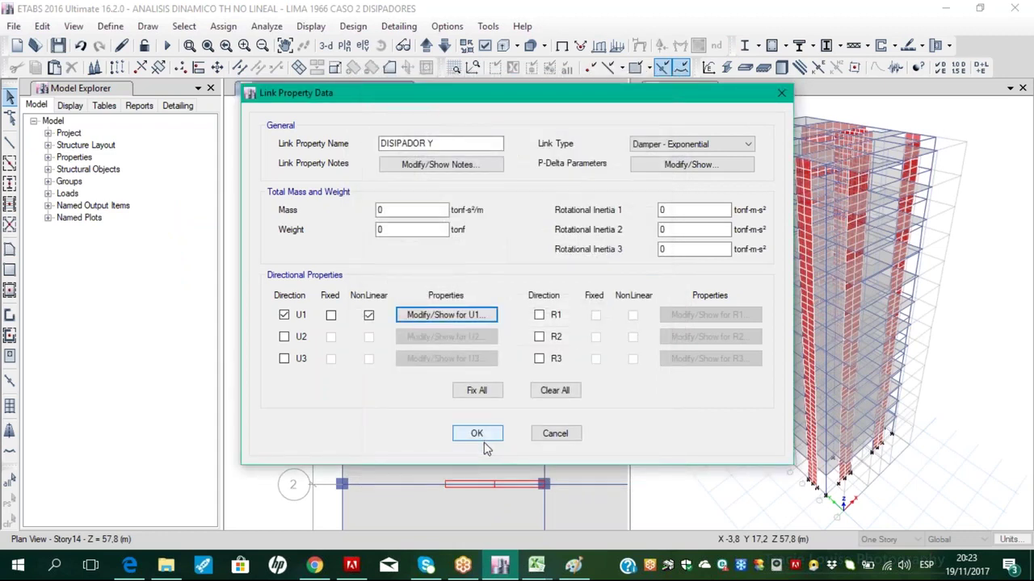
pyautogui.click(477, 438)
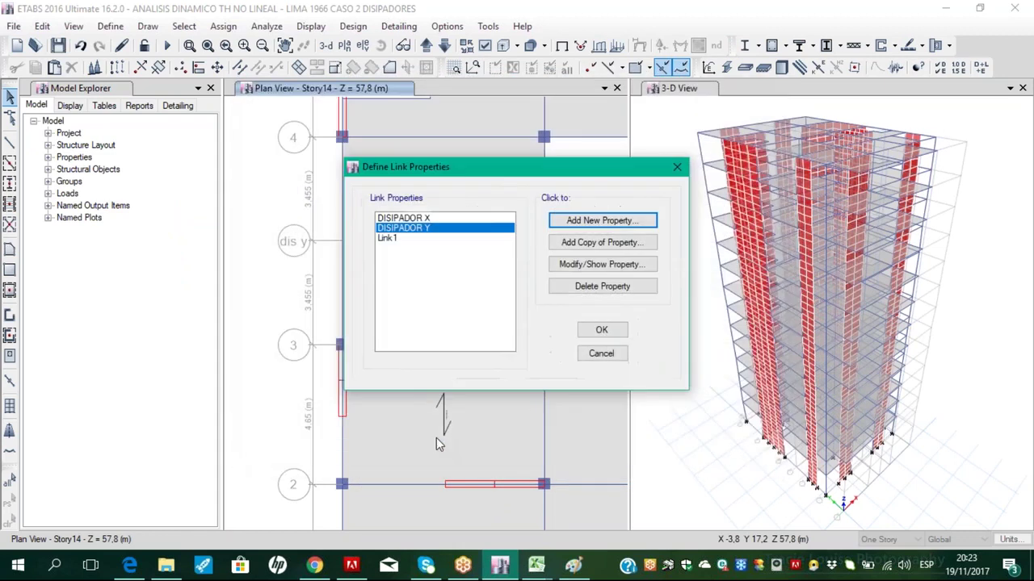
pyautogui.click(602, 331)
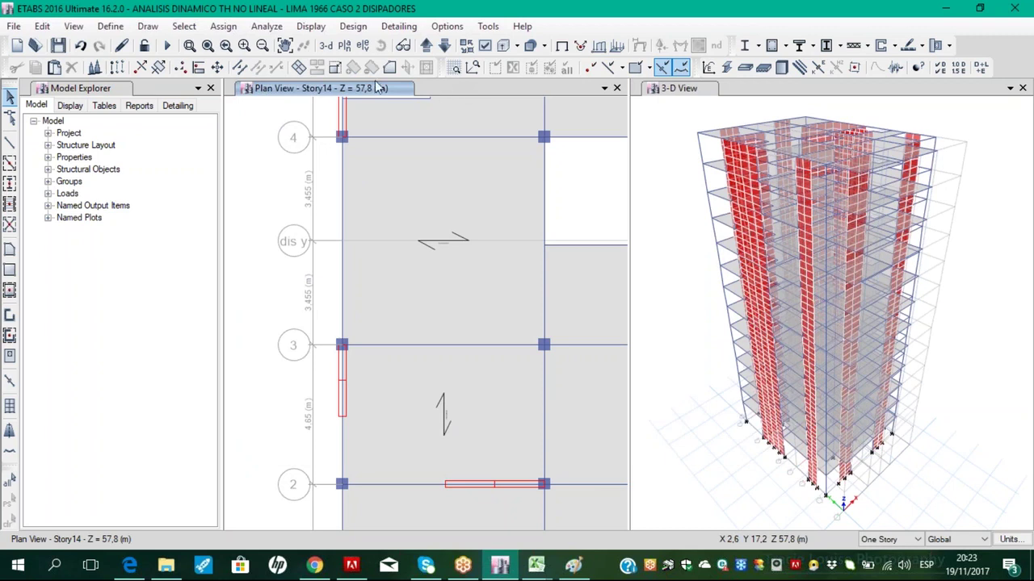
# Display the elevation view along grid line 6
pyautogui.click(208, 46)
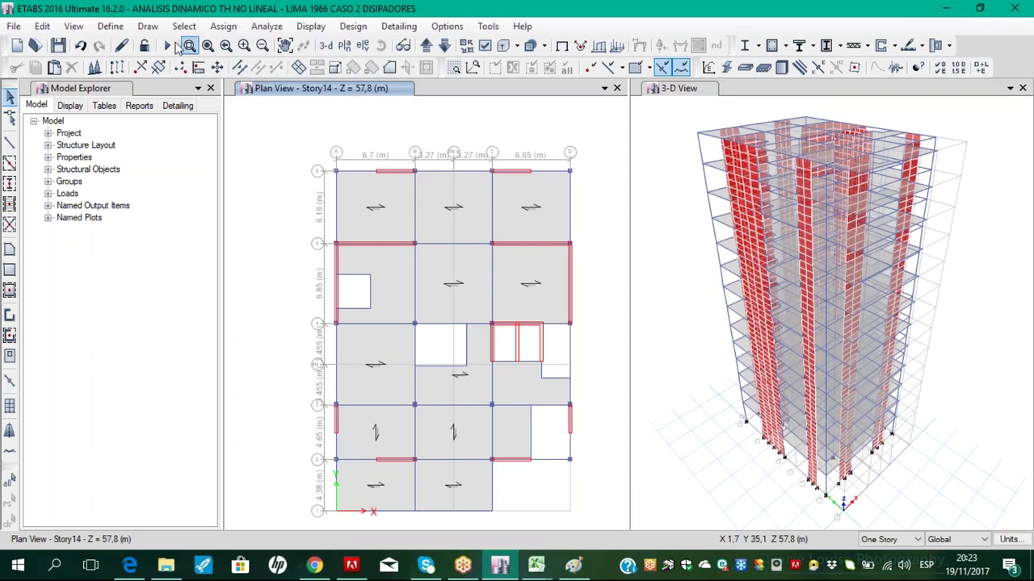
pyautogui.click(361, 46)
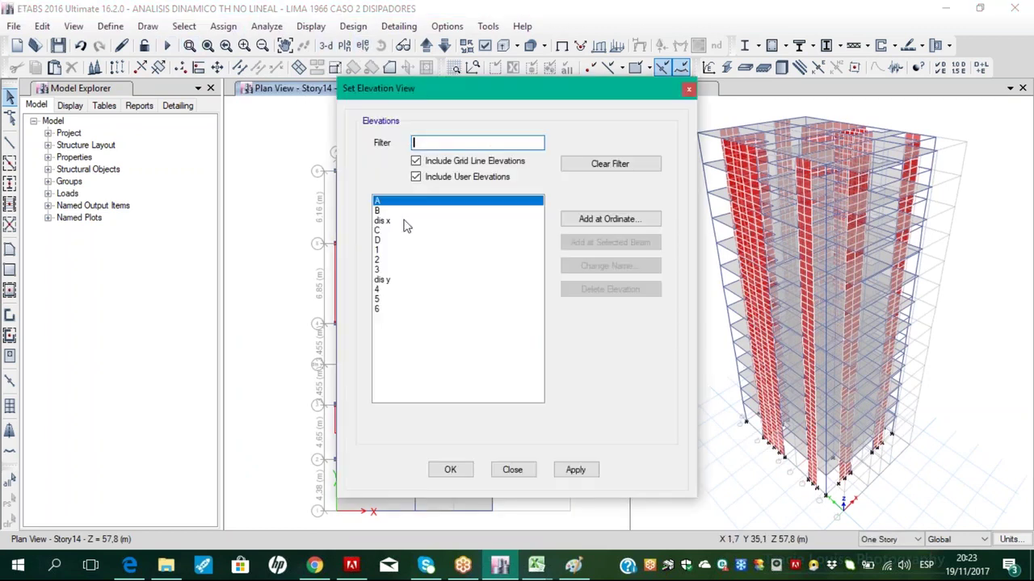
pyautogui.click(387, 308)
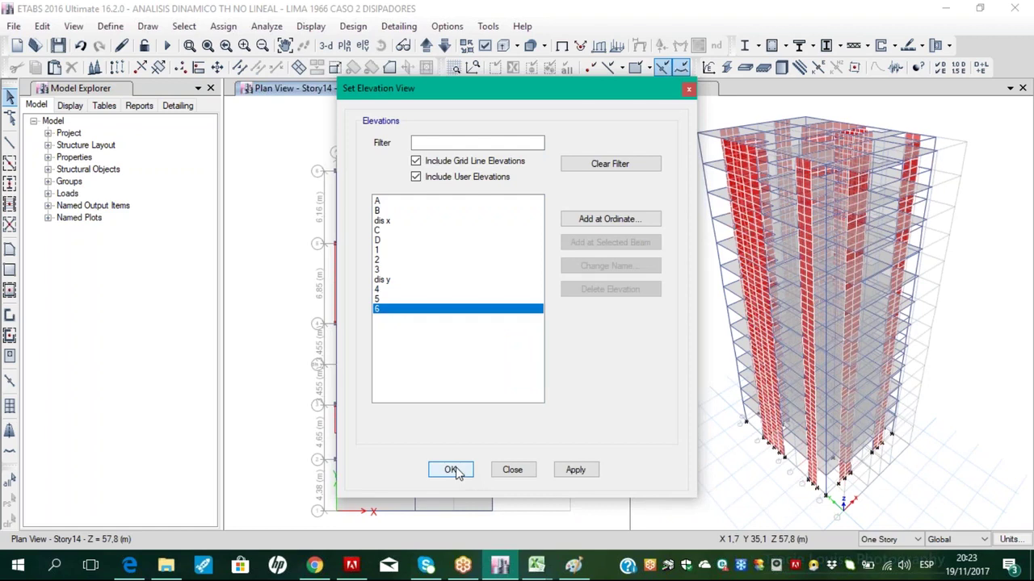
pyautogui.click(454, 471)
pyautogui.scroll(3, 399, 496)
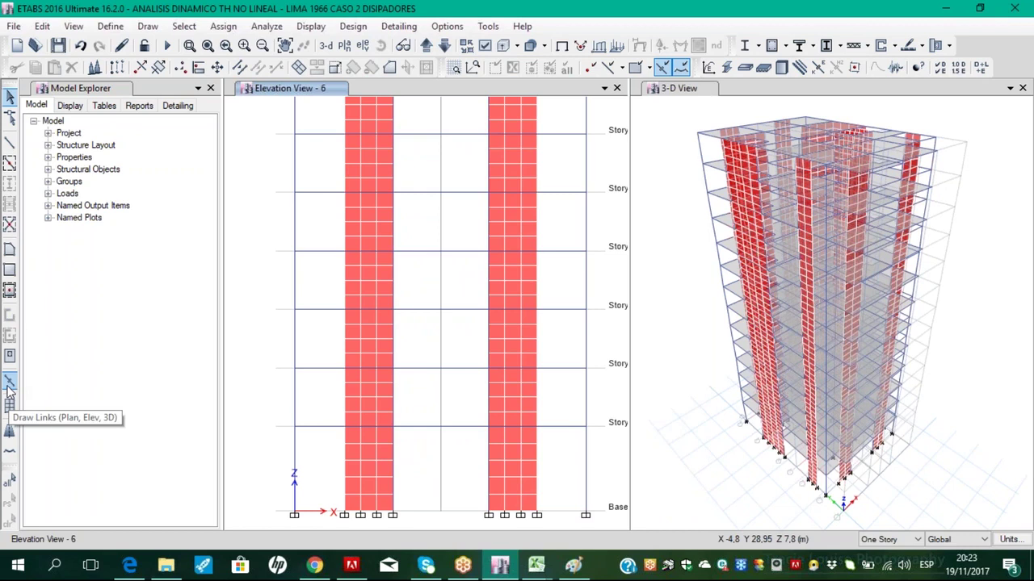
# Draw two DISIPADOR X links from the inner wall edges at Story2, meeting at grid dis x on Story3
pyautogui.click(146, 26)
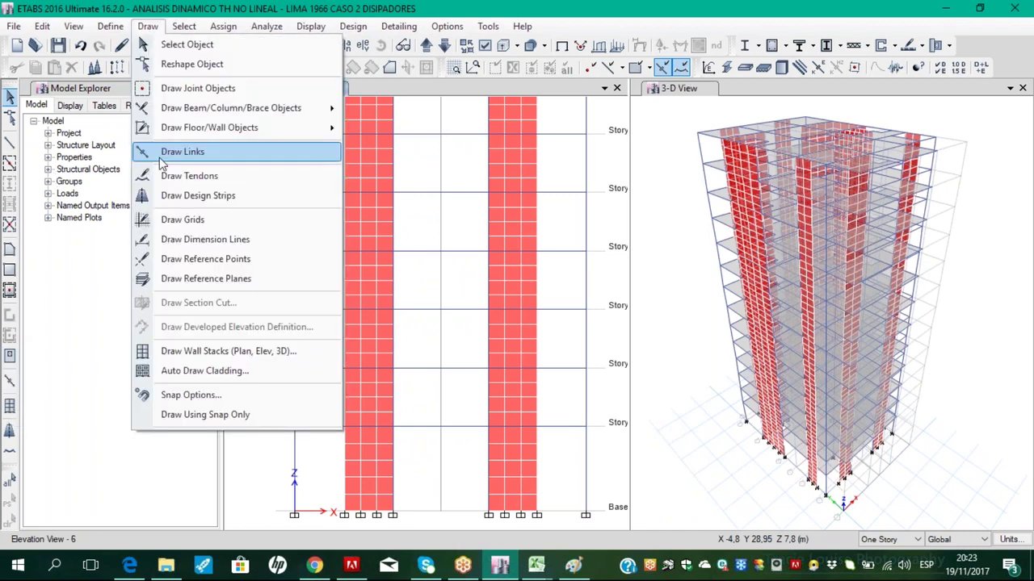
pyautogui.click(9, 385)
pyautogui.click(8, 384)
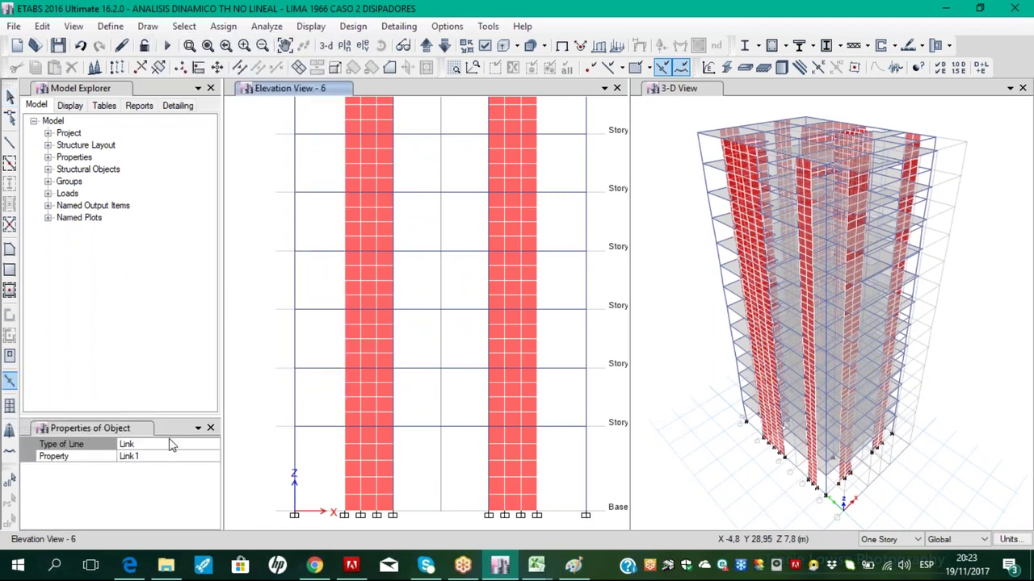
pyautogui.click(213, 456)
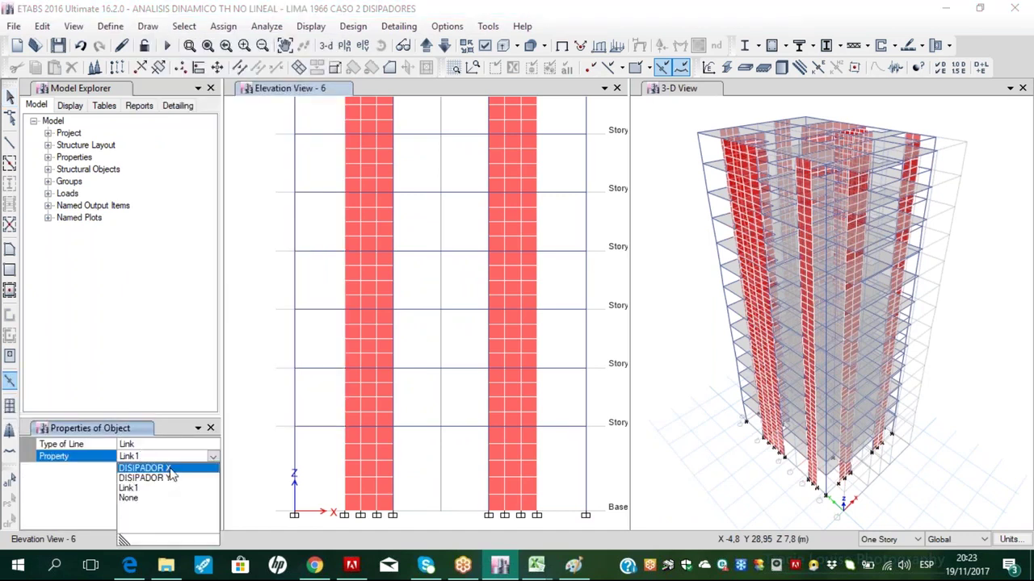
pyautogui.click(171, 469)
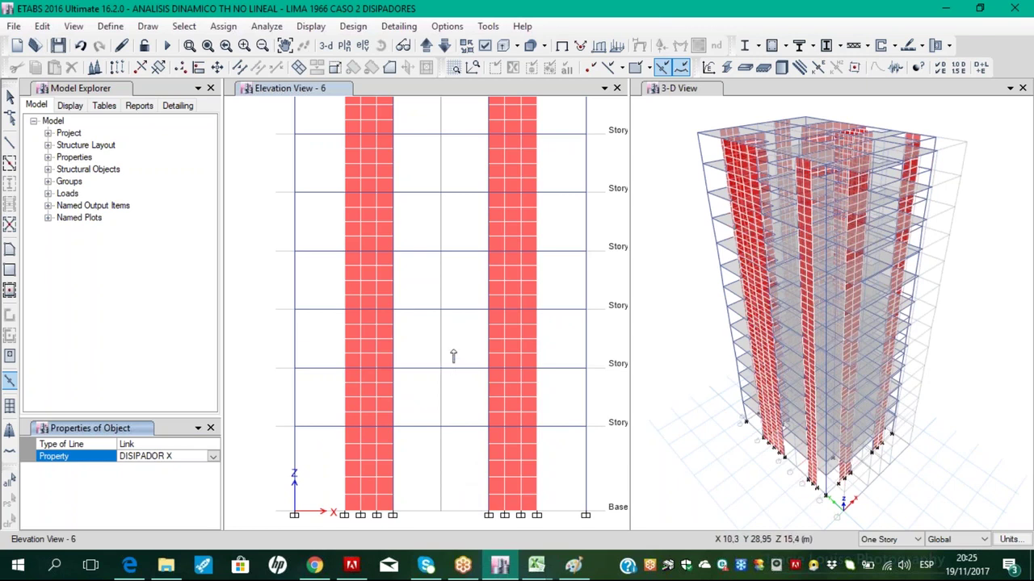
pyautogui.click(393, 368)
pyautogui.click(440, 310)
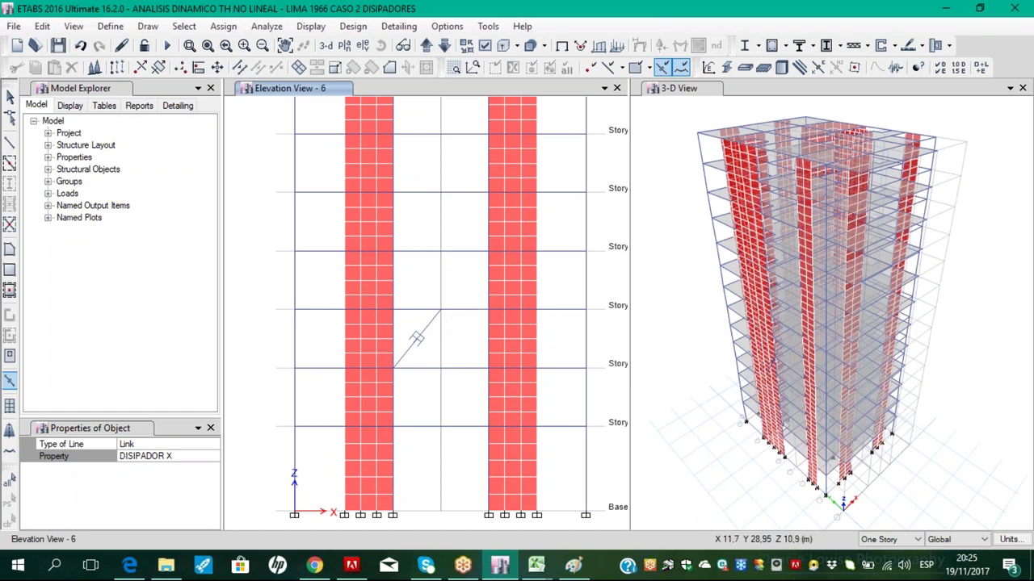
pyautogui.click(488, 368)
pyautogui.click(440, 309)
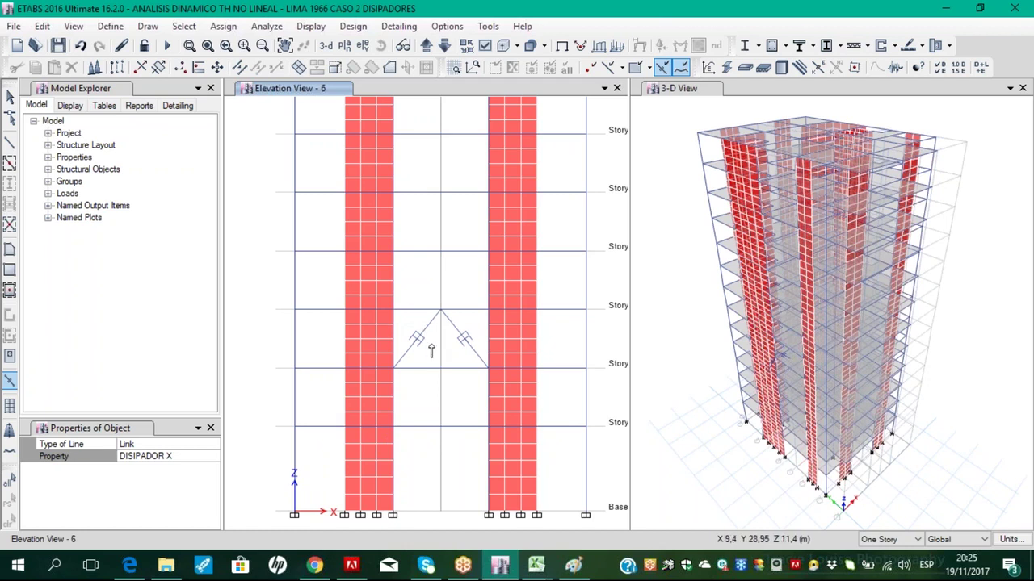
# Draw inverted-V pairs of DISIPADOR X links between the walls from Story3 to Story4 and from Story4 to Story5
pyautogui.moveTo(477, 224); pyautogui.dragTo(476, 235, button='middle')
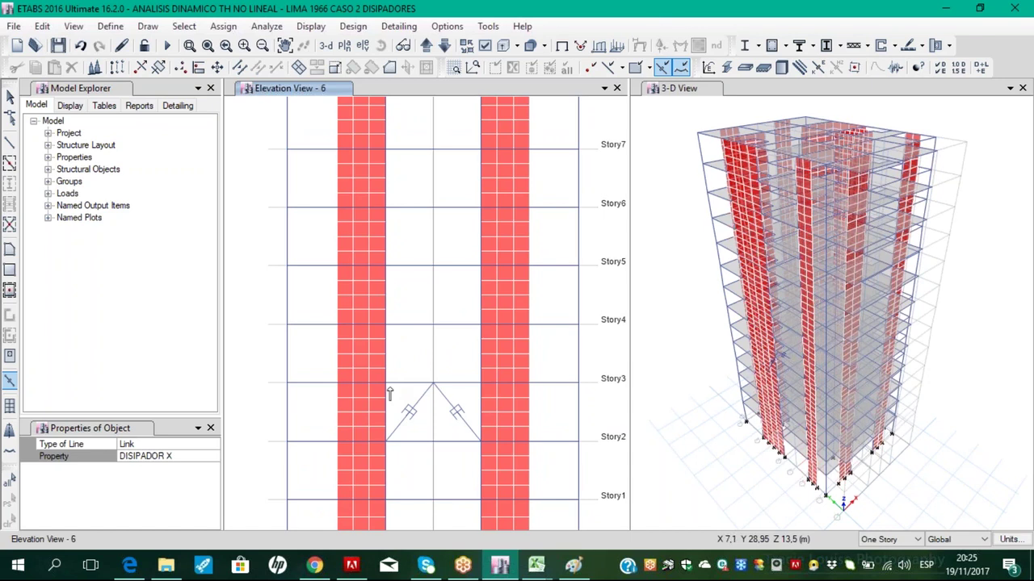
pyautogui.click(386, 383)
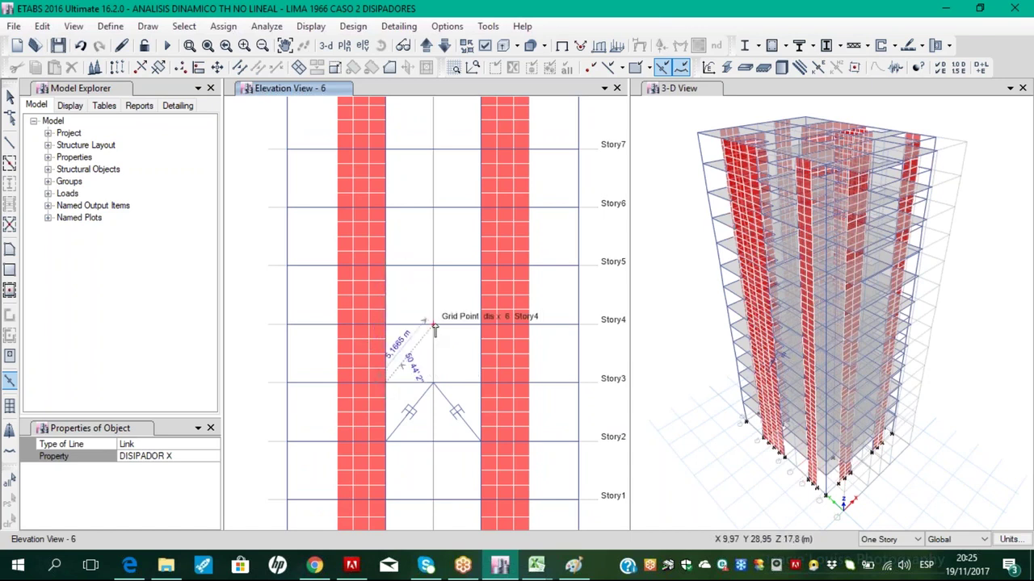
pyautogui.click(433, 325)
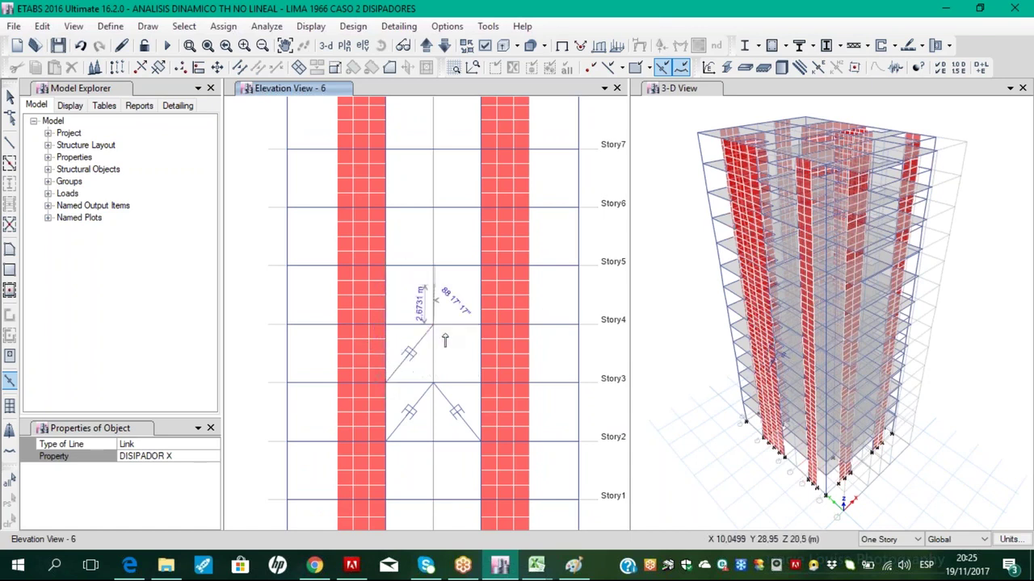
pyautogui.click(479, 384)
pyautogui.click(433, 325)
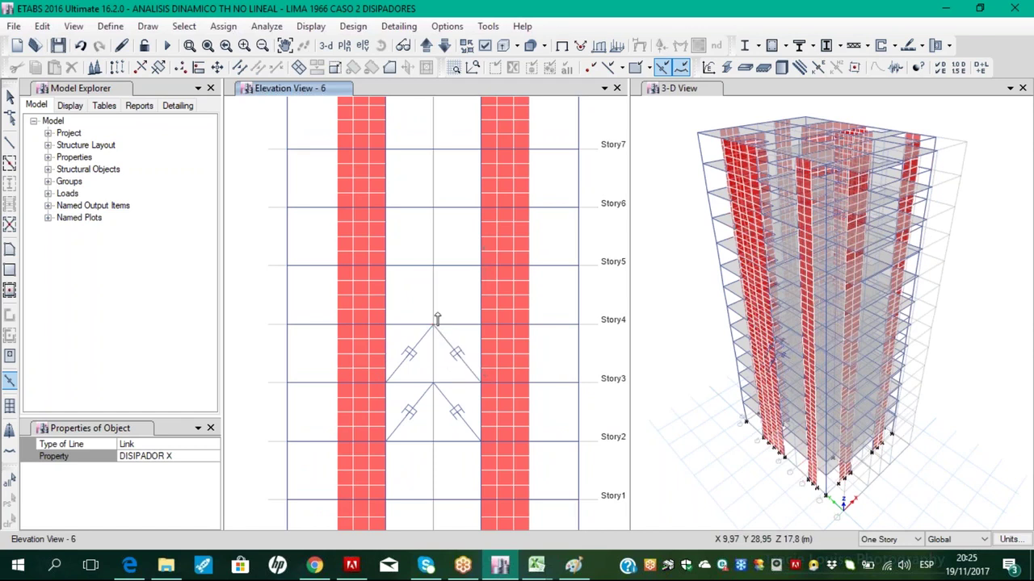
pyautogui.click(386, 325)
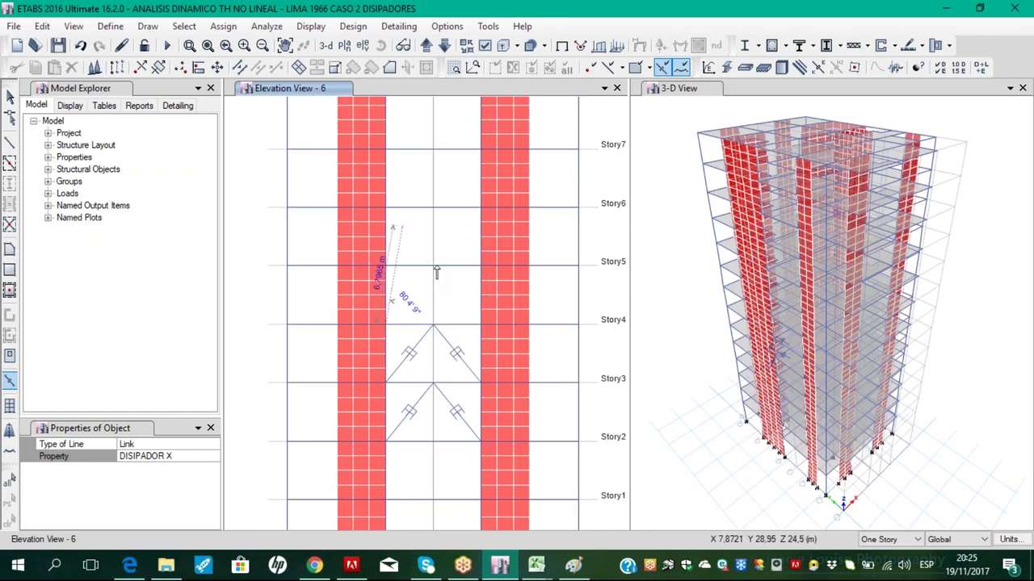
pyautogui.click(433, 267)
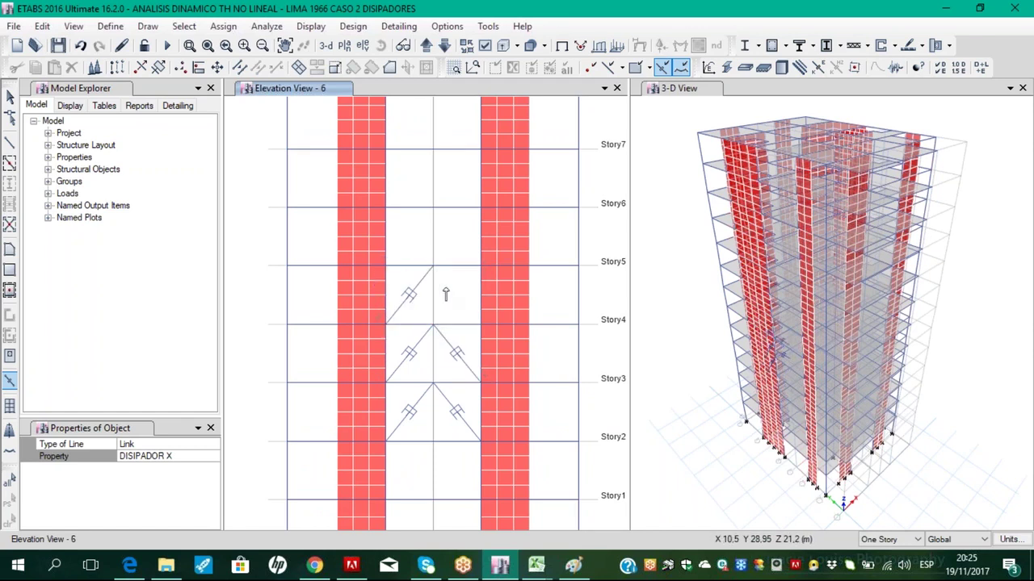
pyautogui.click(480, 325)
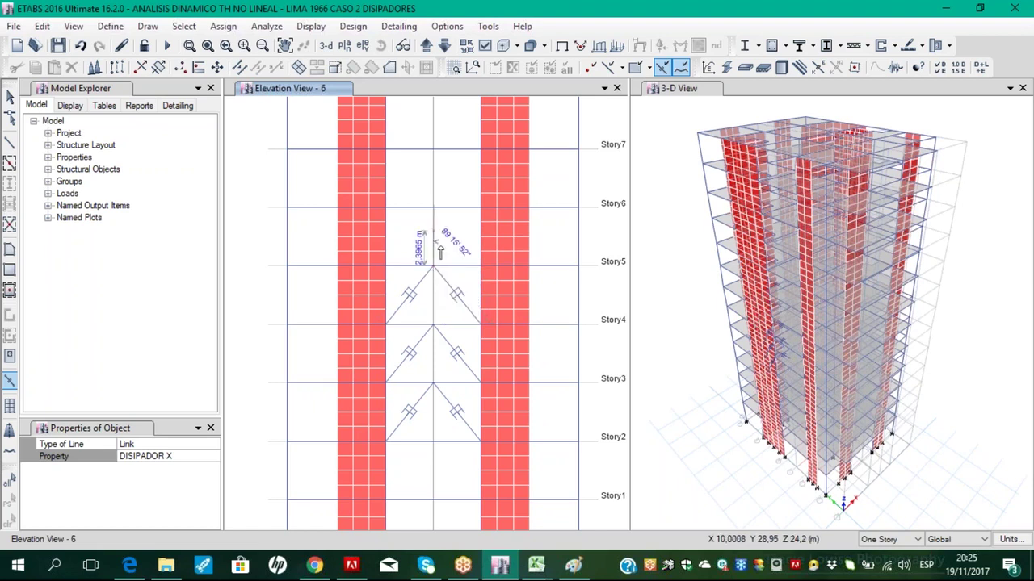
# Continue the inverted-V pairs of DISIPADOR X links between the walls from Story5 to Story7, meeting at grid dis x
pyautogui.moveTo(491, 189); pyautogui.dragTo(502, 202, button='middle')
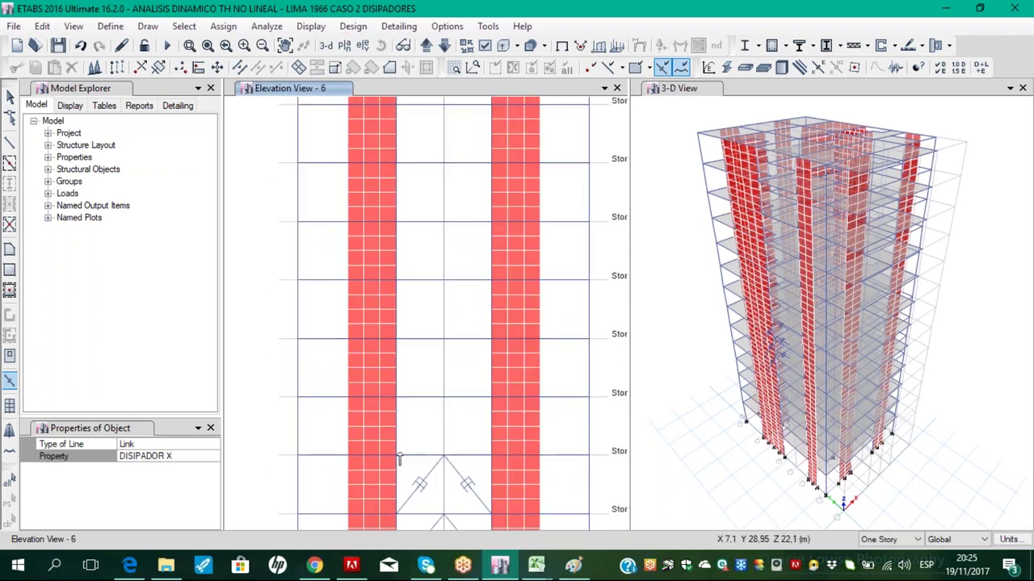
pyautogui.click(443, 399)
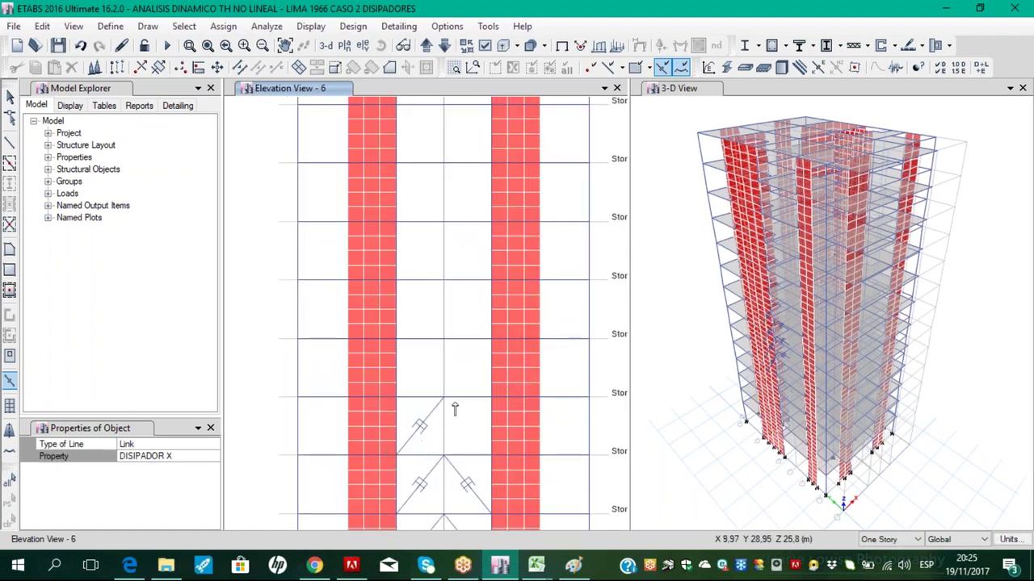
pyautogui.click(489, 455)
pyautogui.click(443, 340)
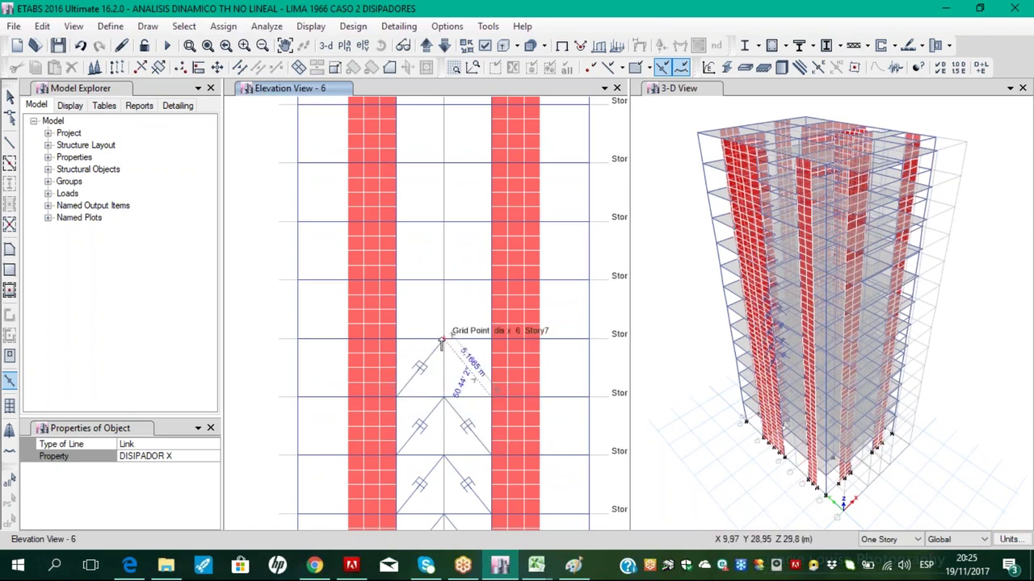
# Draw inverted-V pairs of DISIPADOR X links between the walls from Story7 to Story8 and from Story8 to Story9
pyautogui.moveTo(473, 185); pyautogui.dragTo(469, 153, button='middle')
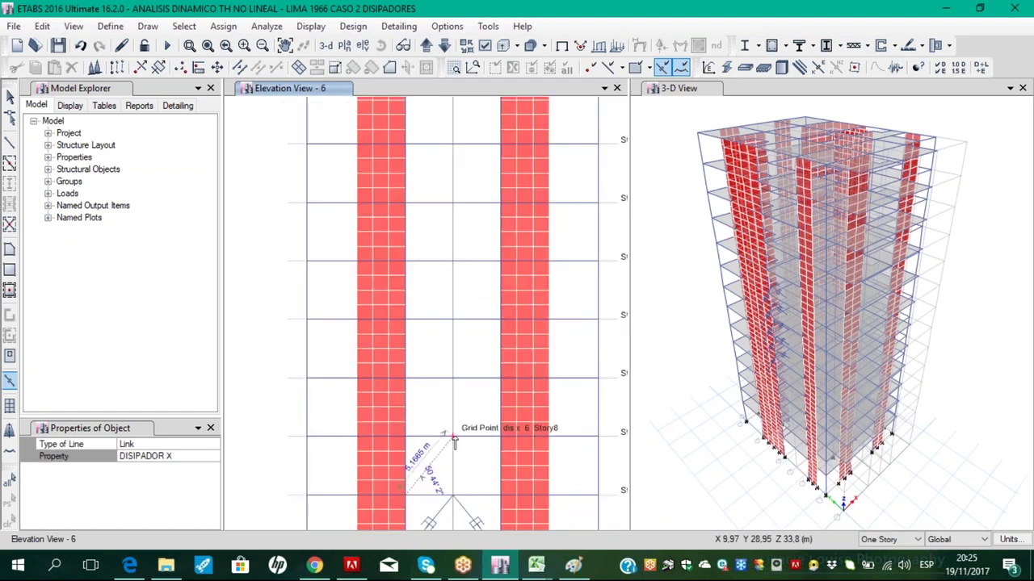
pyautogui.click(453, 437)
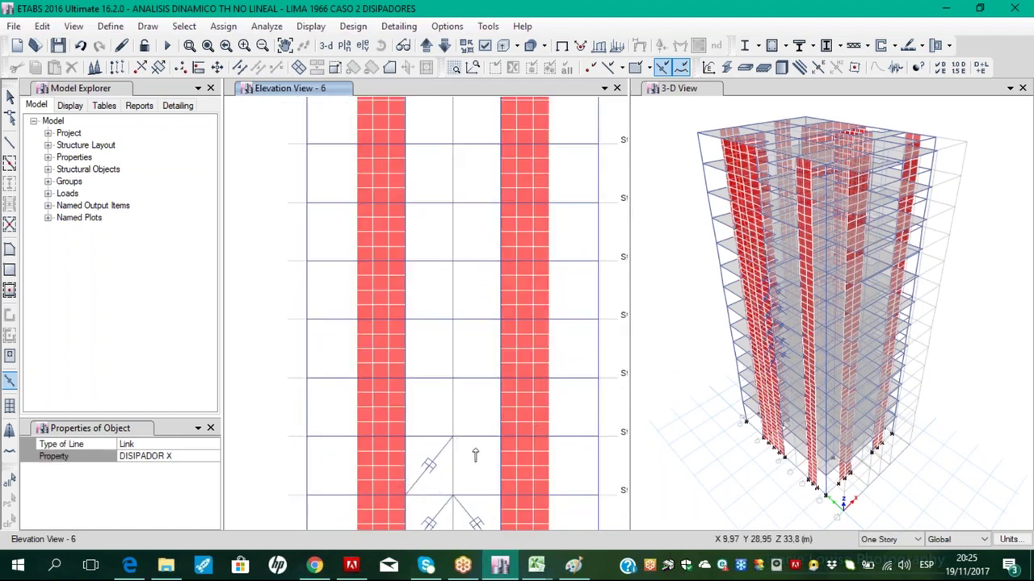
pyautogui.click(499, 495)
pyautogui.click(453, 437)
pyautogui.press('Escape')
pyautogui.click(405, 436)
pyautogui.click(453, 378)
pyautogui.click(500, 436)
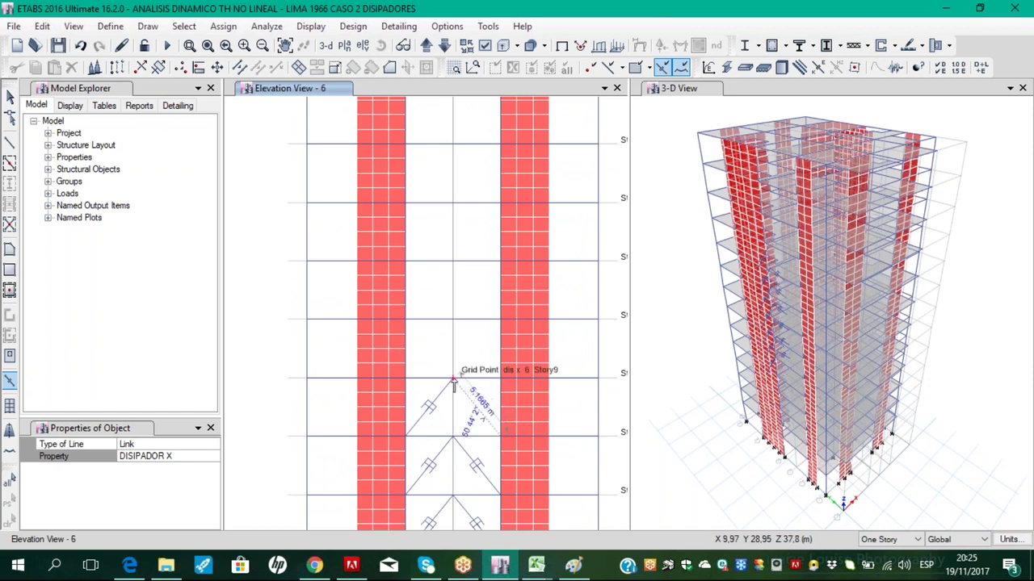
pyautogui.click(453, 378)
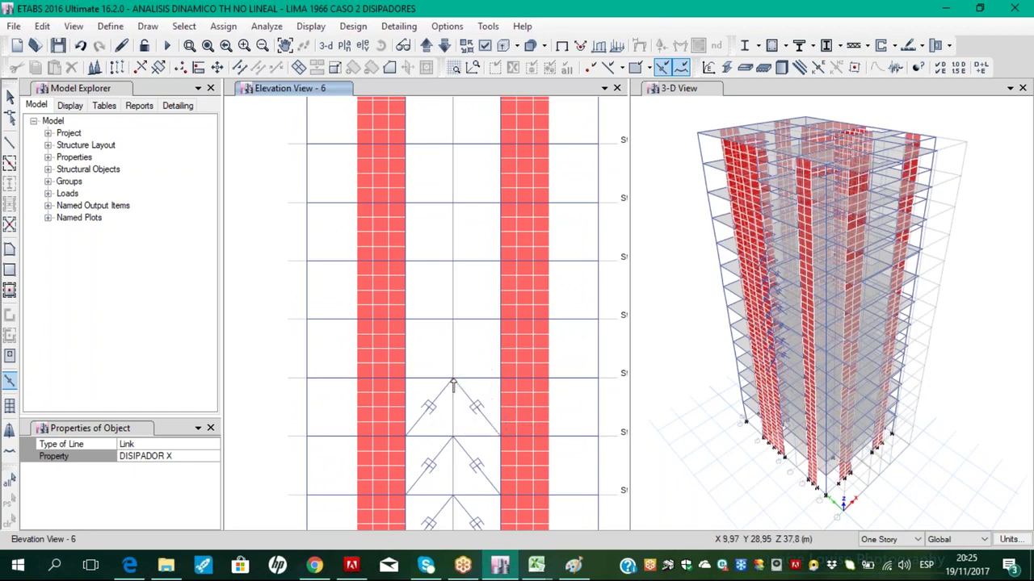
# Try to draw the inverted-V pair of DISIPADOR X links from Story9 to Story10, undoing and retrying the link from the grid C wall
pyautogui.click(406, 377)
pyautogui.click(453, 320)
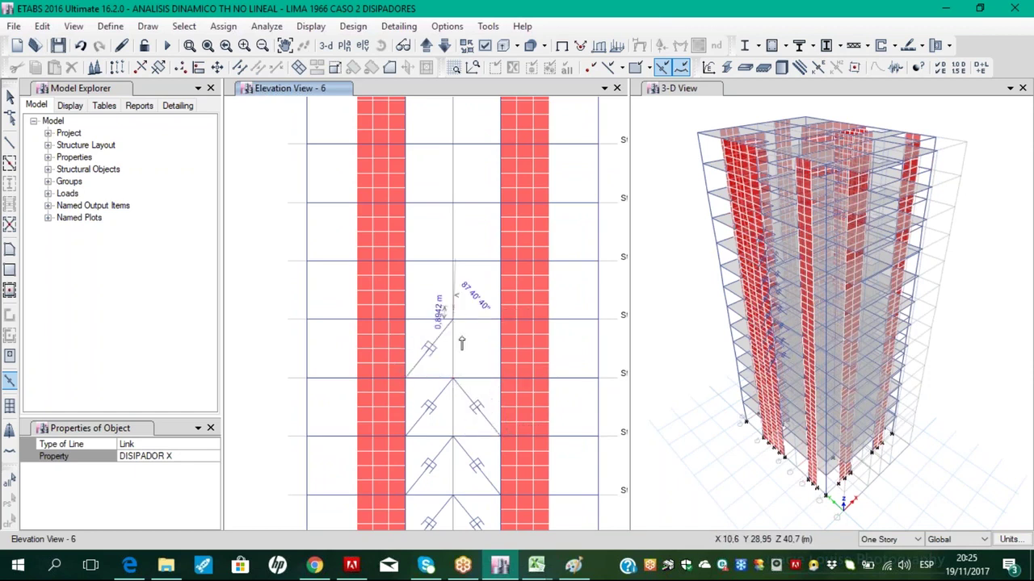
pyautogui.click(500, 378)
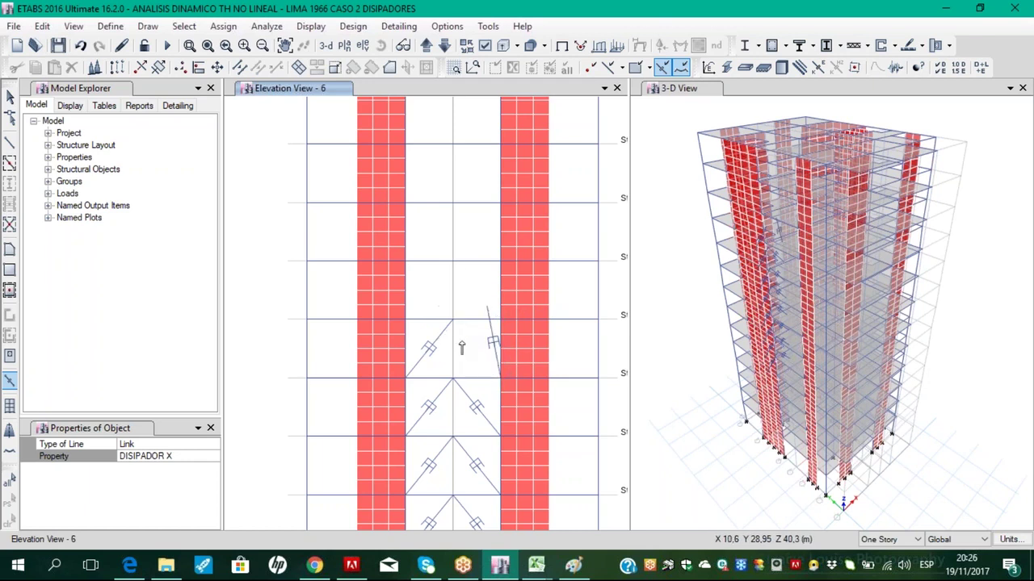
pyautogui.click(81, 46)
pyautogui.click(173, 457)
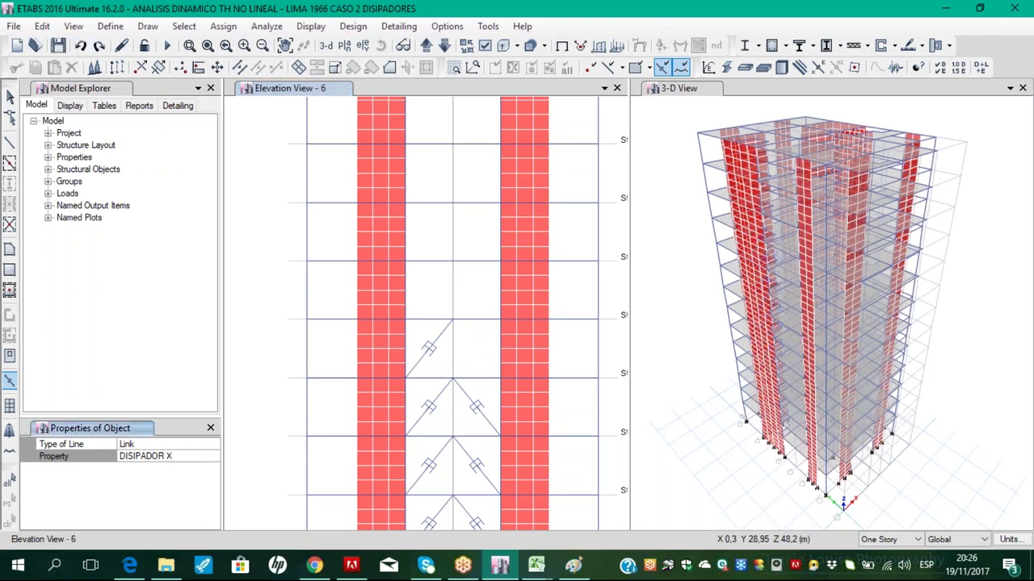
pyautogui.click(499, 380)
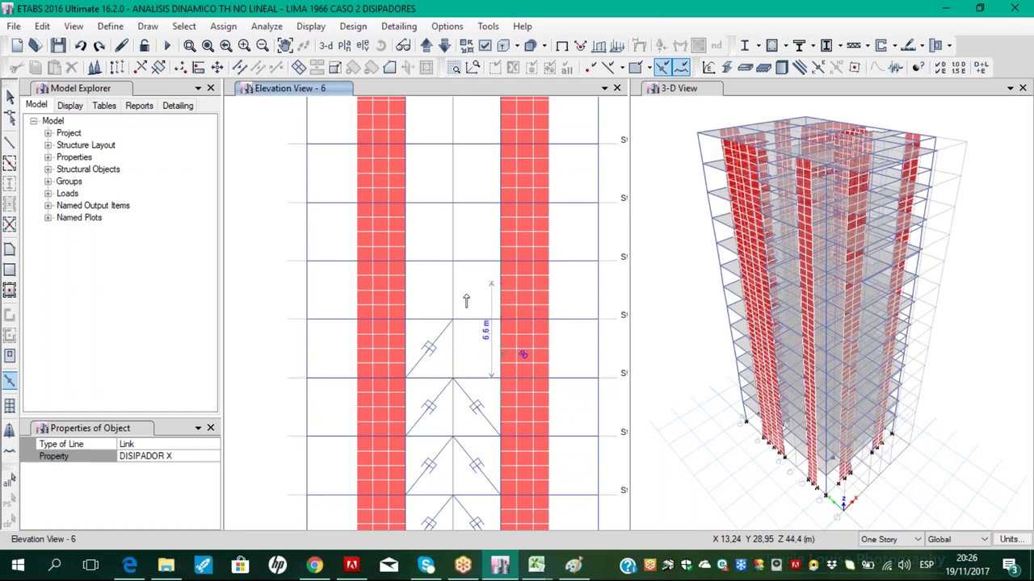
pyautogui.press('Escape')
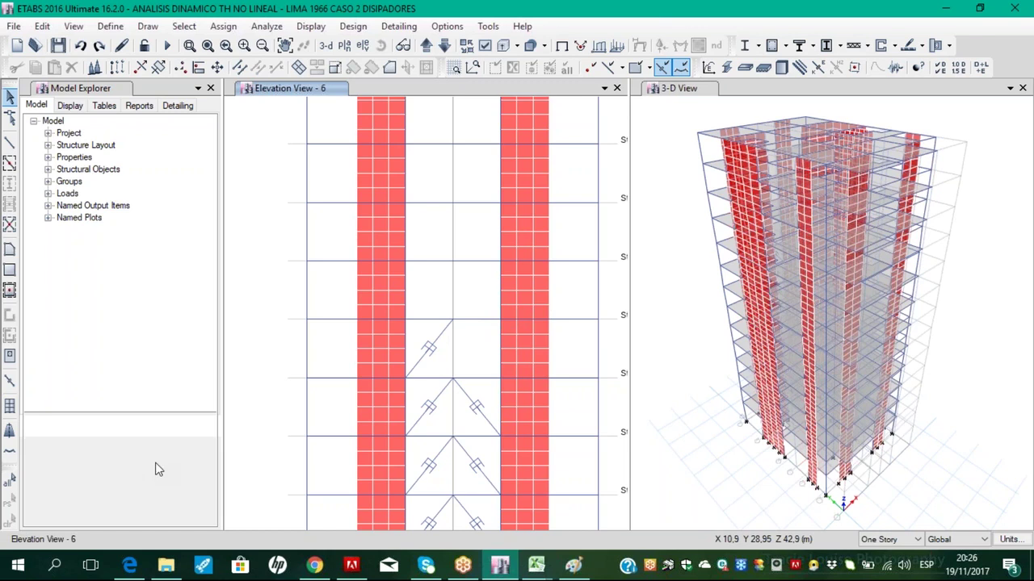
pyautogui.click(10, 382)
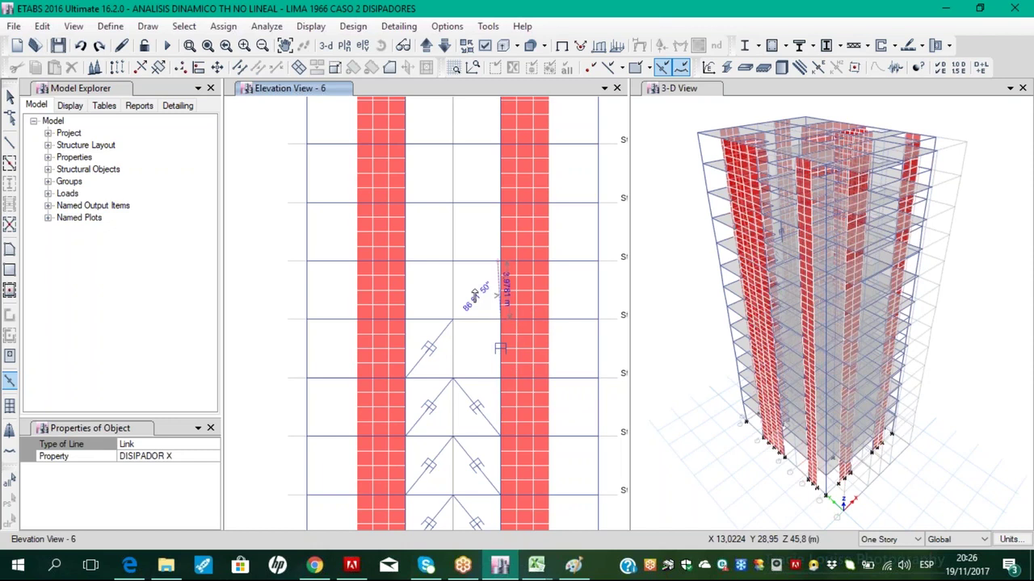
pyautogui.press('Escape')
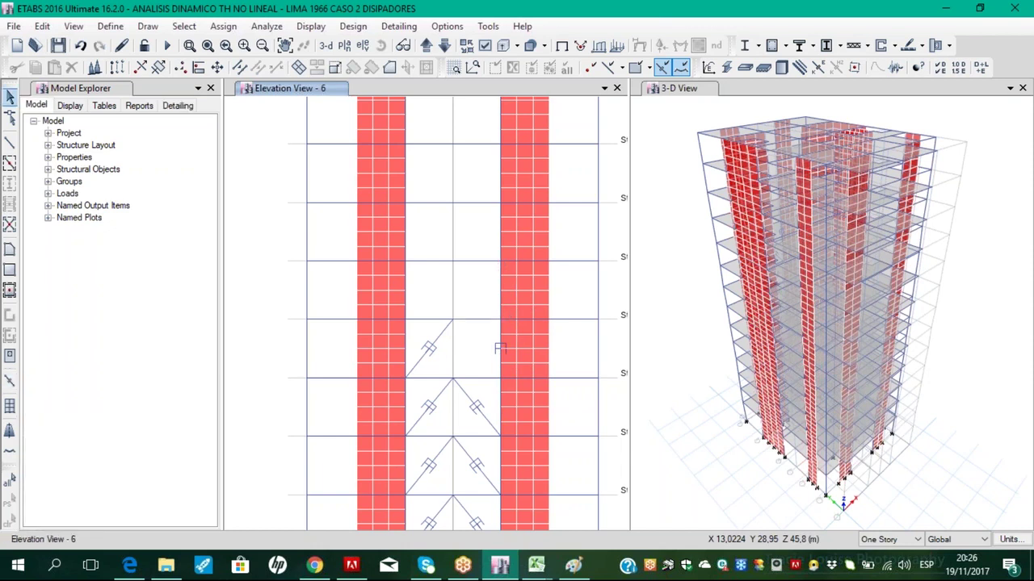
# Undo the latest link additions back to the inverted-V pair that ends at Story7
pyautogui.click(80, 46)
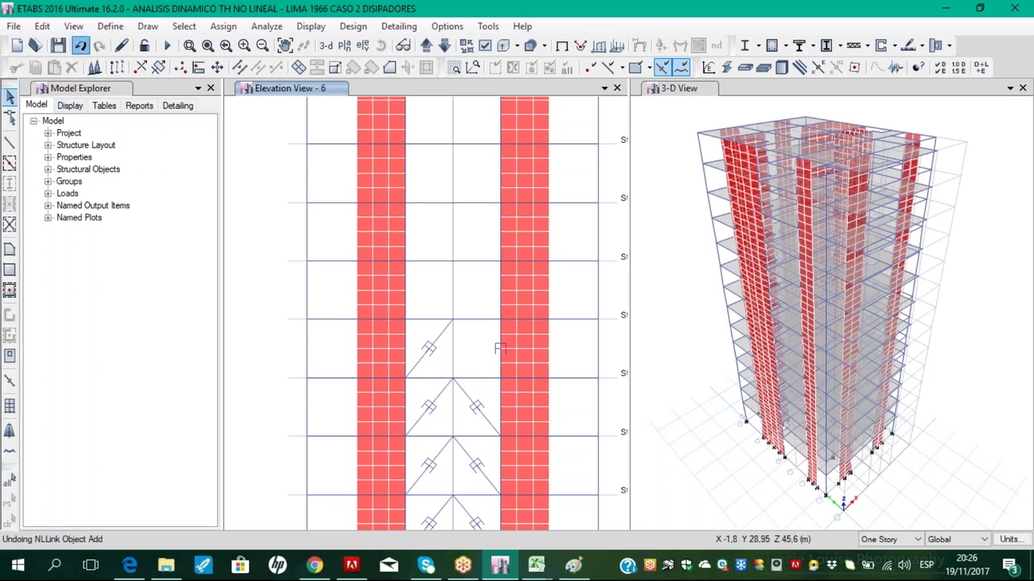
pyautogui.click(80, 45)
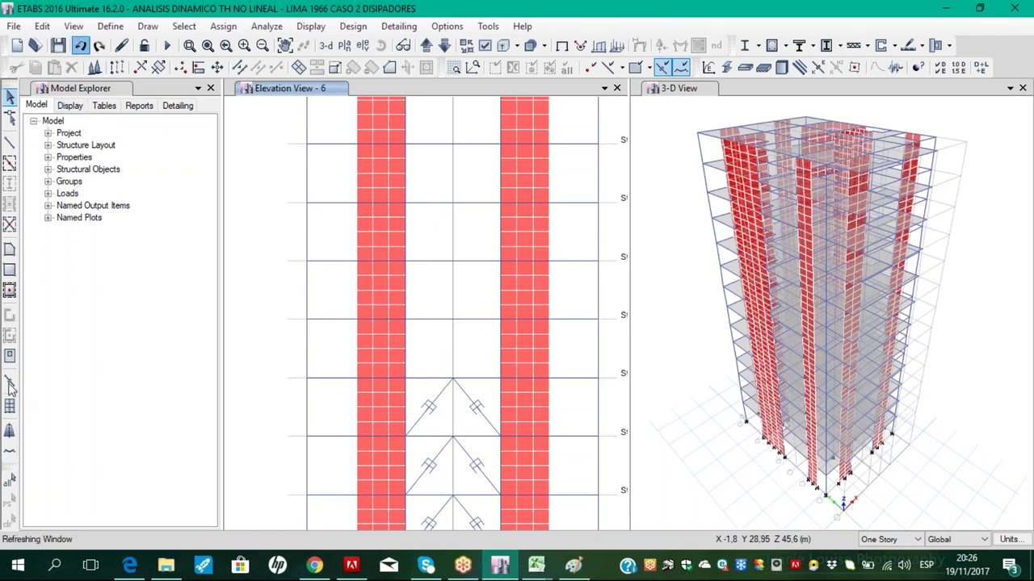
pyautogui.hotkey('ctrl', 'z')
pyautogui.hotkey('ctrl', 'z')
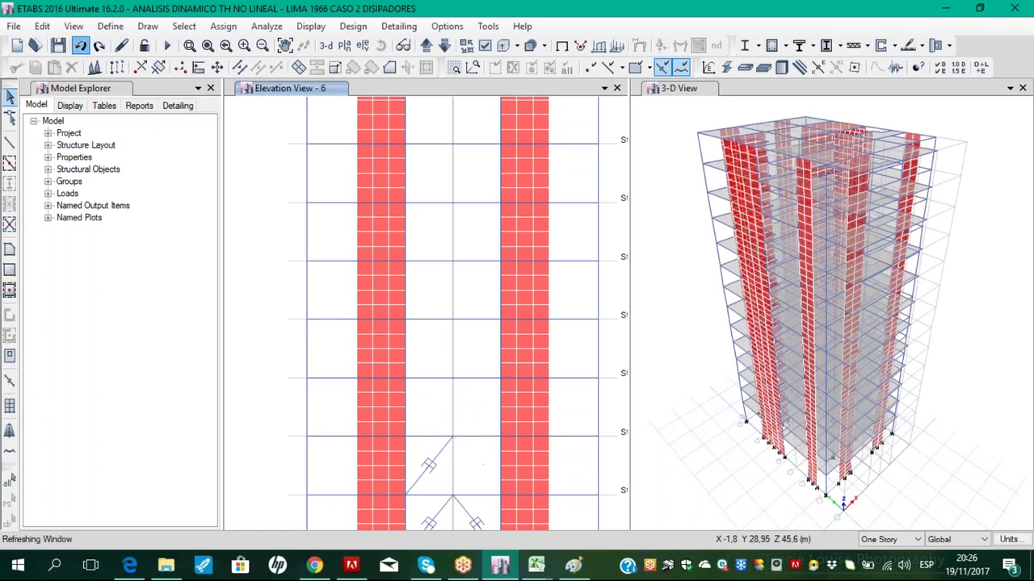
pyautogui.hotkey('ctrl', 'z')
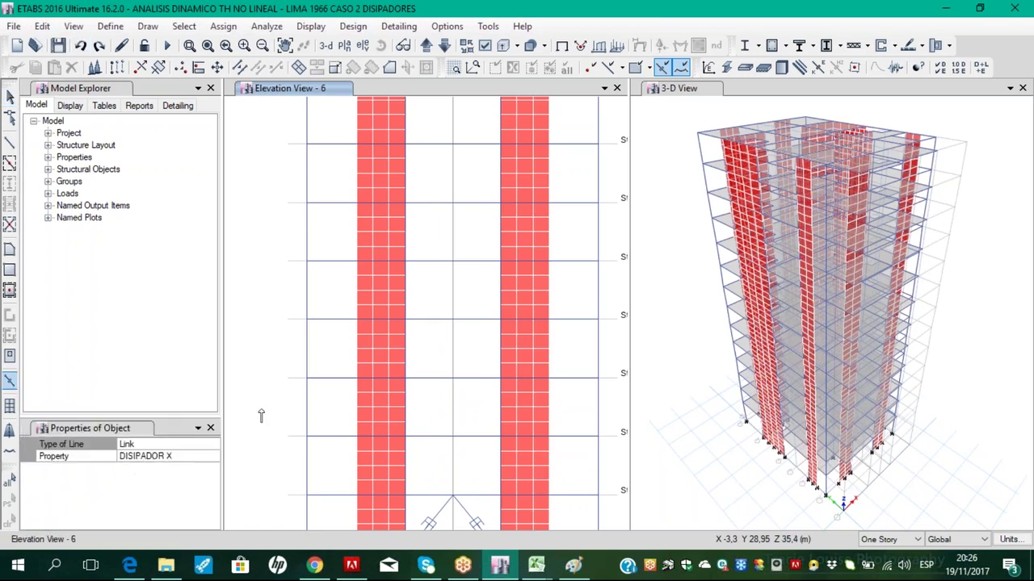
# Redraw the inverted-V pairs of DISIPADOR X links between the walls from Story7 to Story8 and from Story8 to Story9
pyautogui.click(453, 495)
pyautogui.click(453, 437)
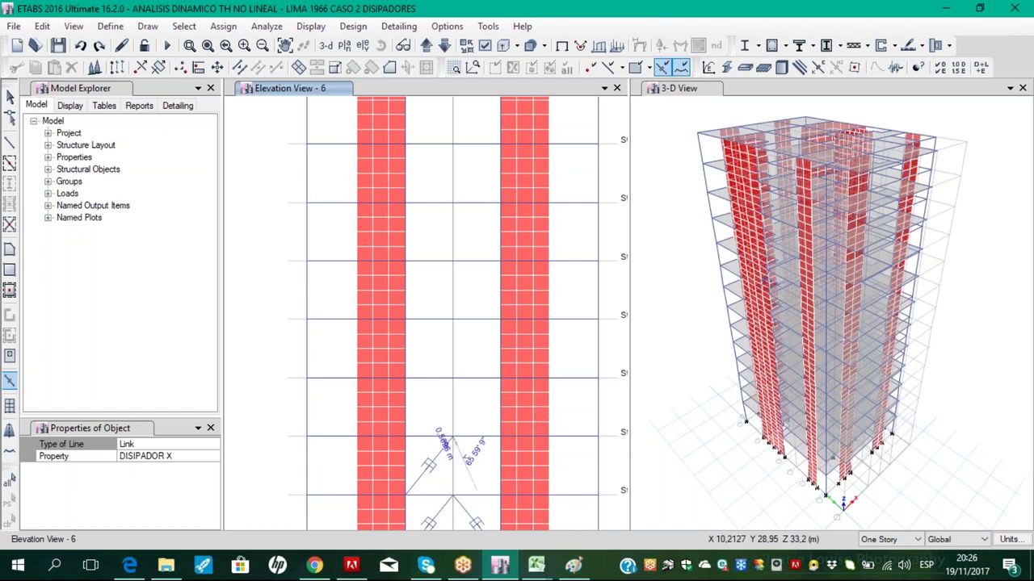
pyautogui.click(499, 496)
pyautogui.click(453, 437)
pyautogui.press('Escape')
pyautogui.click(406, 437)
pyautogui.click(453, 378)
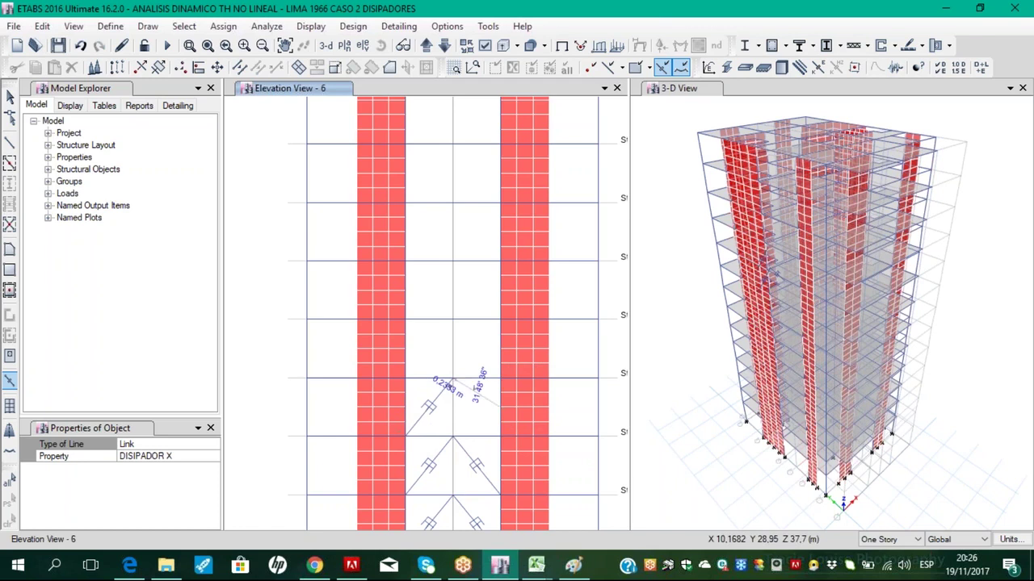
pyautogui.click(499, 437)
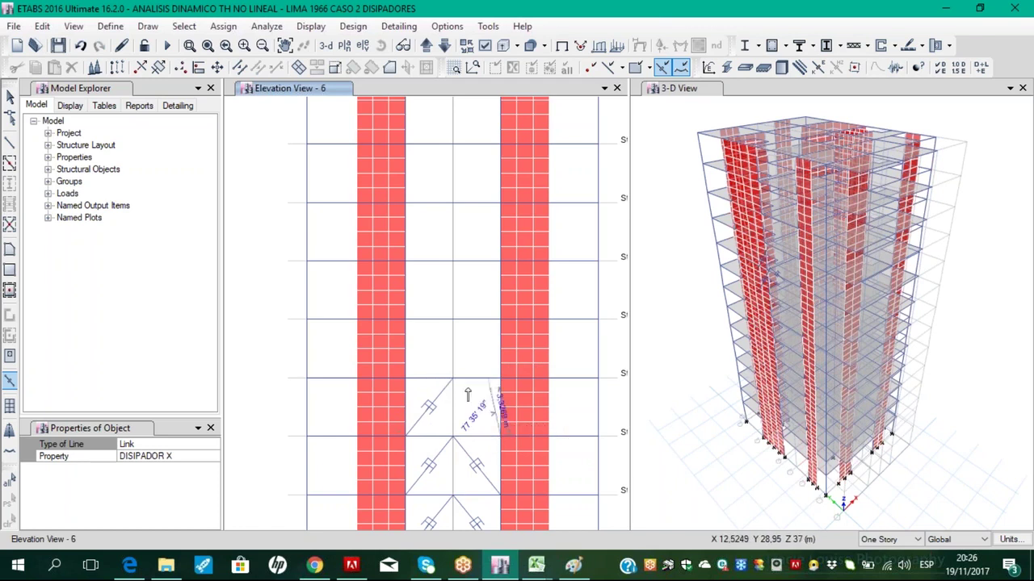
pyautogui.click(453, 378)
pyautogui.press('Escape')
# Draw two DISIPADOR X links from the inner wall edges at Story9, meeting at grid dis x on Story10
pyautogui.click(406, 378)
pyautogui.click(453, 319)
pyautogui.press('Escape')
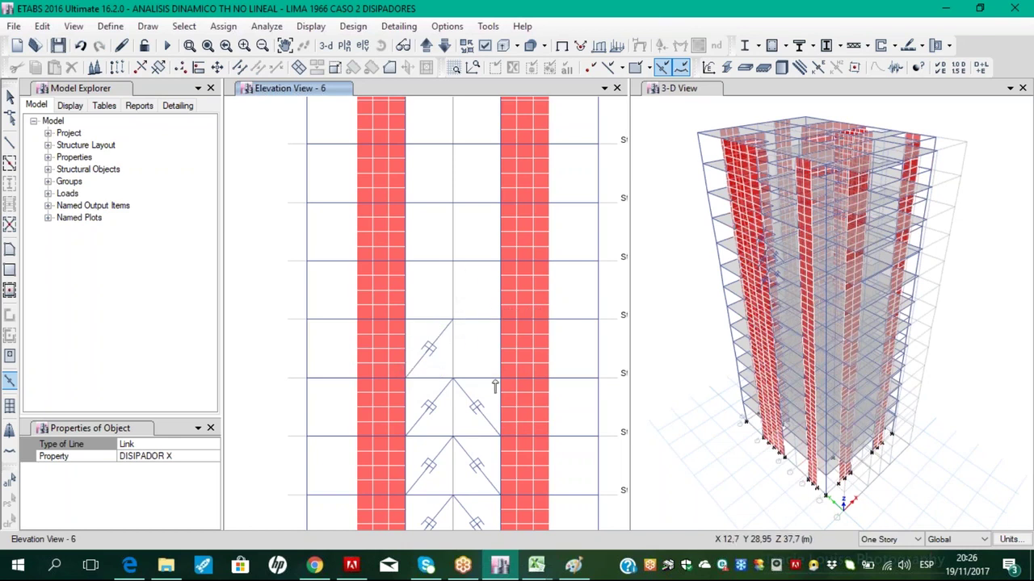
pyautogui.click(500, 378)
pyautogui.click(453, 320)
pyautogui.press('Escape')
# Draw the inverted-V pair of DISIPADOR X links between the walls from Story10 to Story11
pyautogui.moveTo(486, 340); pyautogui.dragTo(469, 450, button='middle')
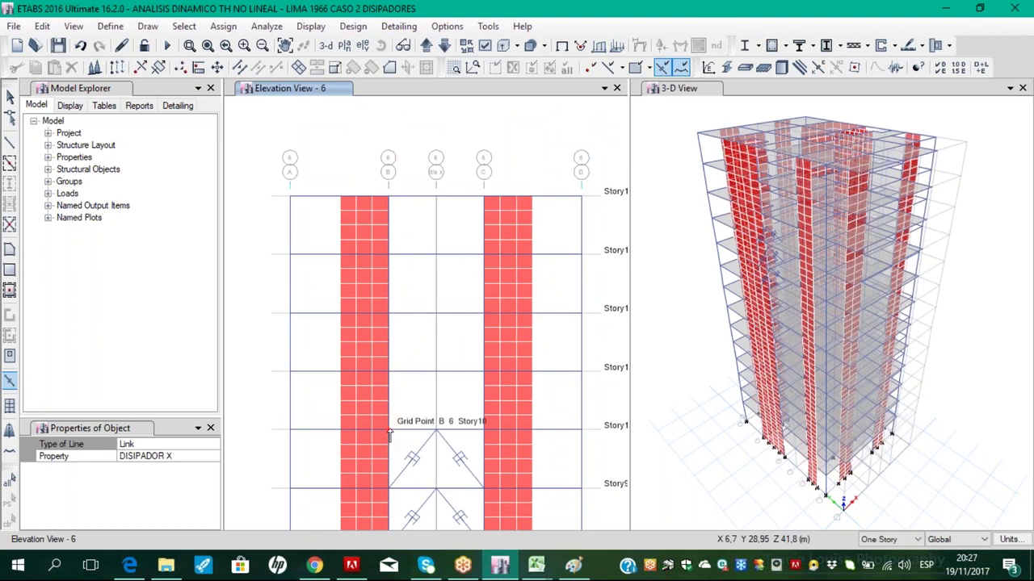
pyautogui.click(389, 430)
pyautogui.click(436, 373)
pyautogui.press('Escape')
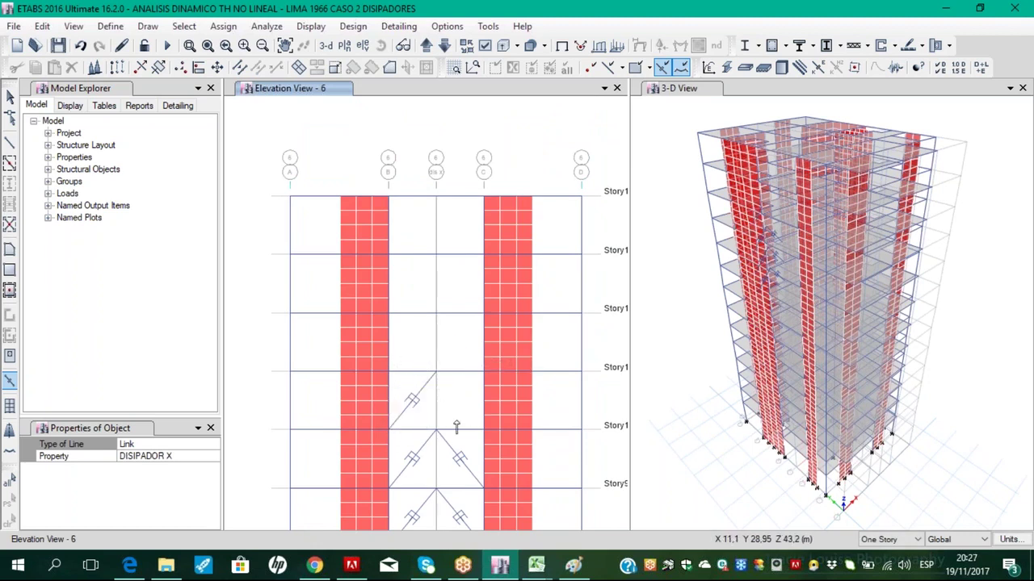
pyautogui.click(483, 430)
pyautogui.click(436, 372)
pyautogui.press('Escape')
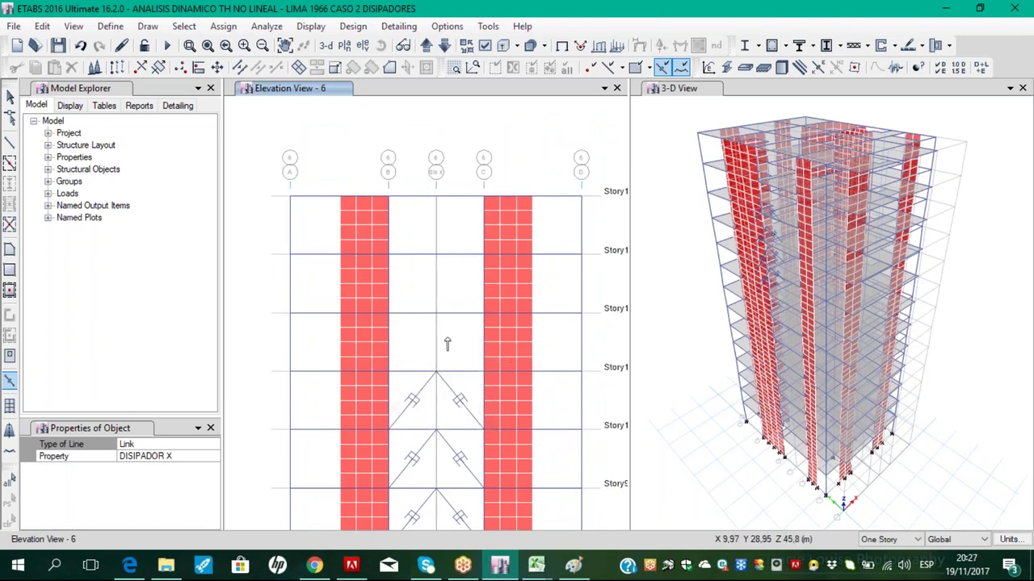
# Draw the inverted-V pair of DISIPADOR X links between the walls from Story11 to Story12
pyautogui.click(389, 372)
pyautogui.click(436, 313)
pyautogui.press('Escape')
pyautogui.click(484, 372)
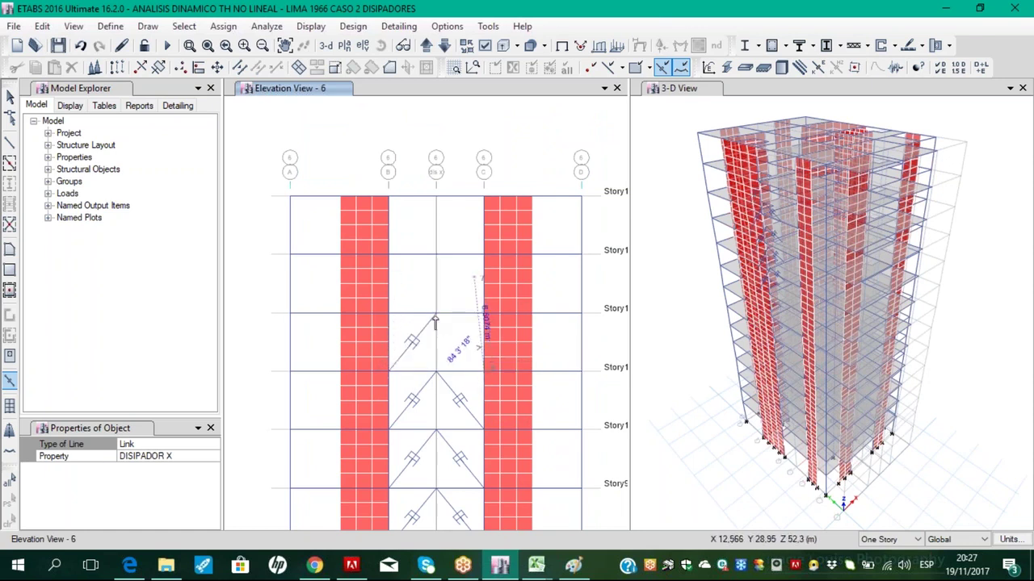
pyautogui.click(436, 313)
pyautogui.press('Escape')
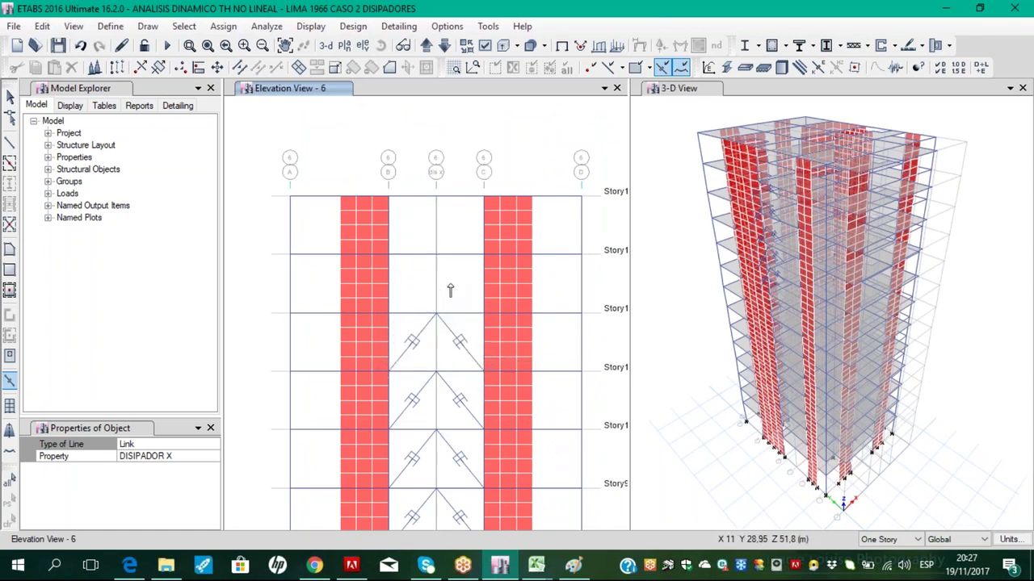
# Draw the inverted-V pair of DISIPADOR X links between the walls from Story12 to Story13
pyautogui.click(389, 313)
pyautogui.click(436, 255)
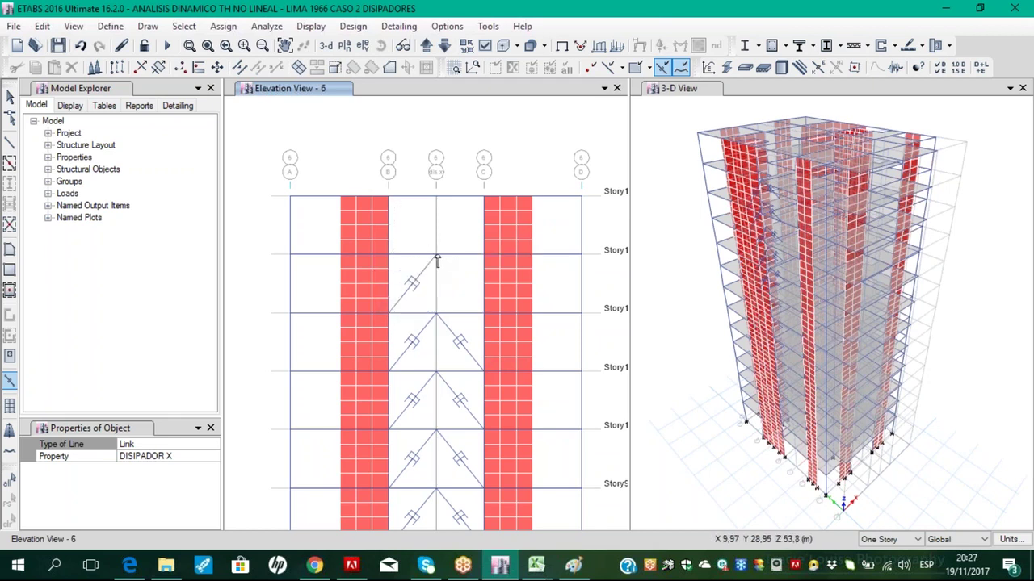
pyautogui.press('Escape')
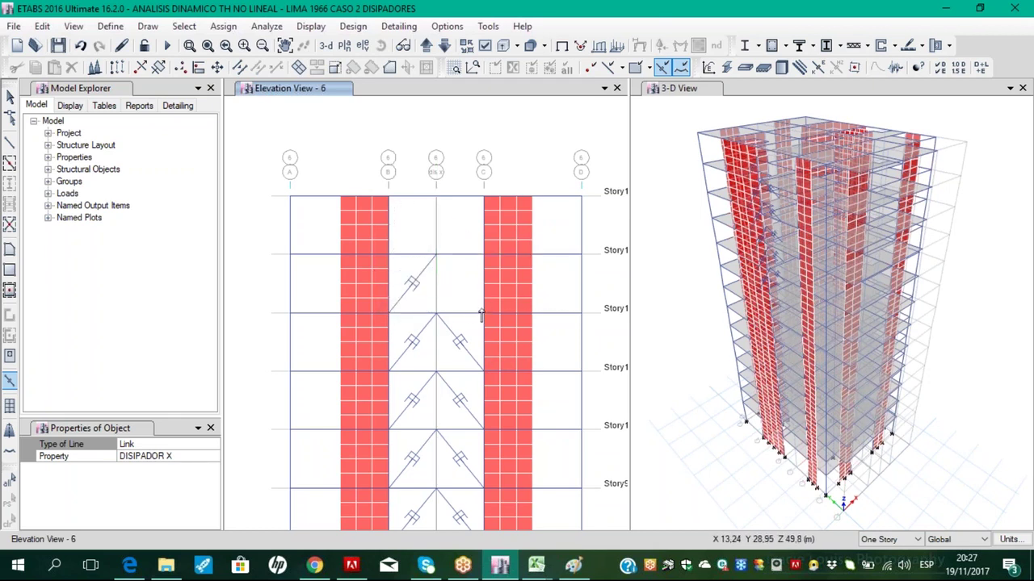
pyautogui.click(483, 314)
pyautogui.click(436, 256)
pyautogui.press('Escape')
# Draw the last inverted-V pair of DISIPADOR X links from Story13 to Story14 and end link drawing
pyautogui.click(389, 256)
pyautogui.click(436, 197)
pyautogui.click(483, 255)
pyautogui.click(436, 197)
pyautogui.press('Escape')
pyautogui.press('Escape')
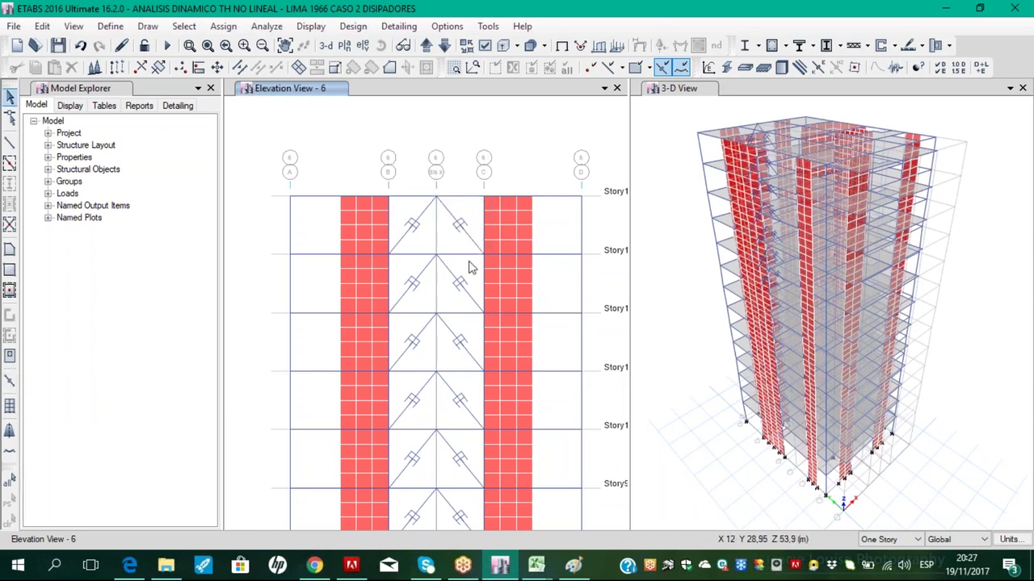
# View the full height of elevation 6 with its damper links and switch to the Story14 plan view
pyautogui.click(208, 45)
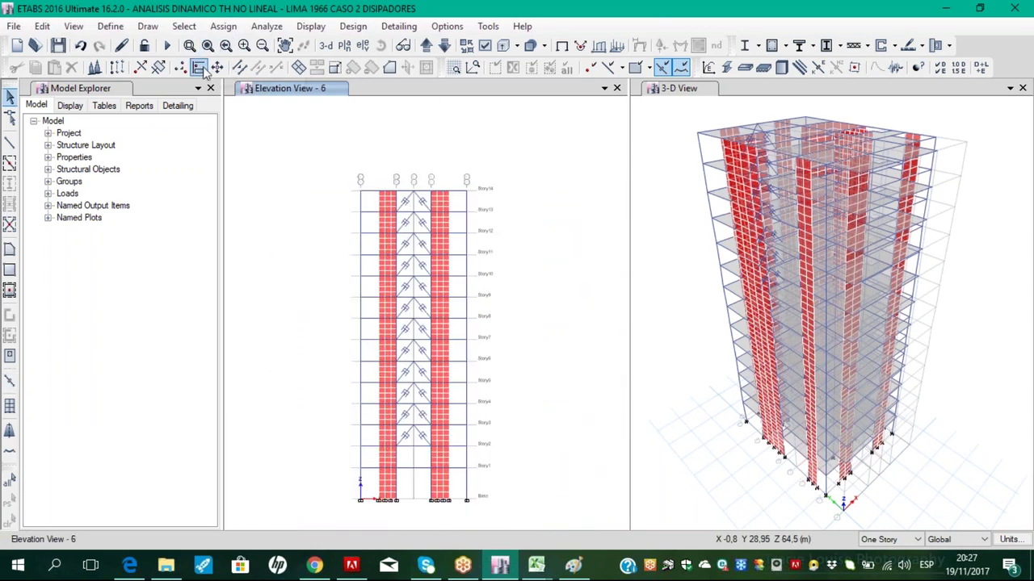
pyautogui.click(189, 45)
pyautogui.moveTo(347, 165); pyautogui.dragTo(494, 515)
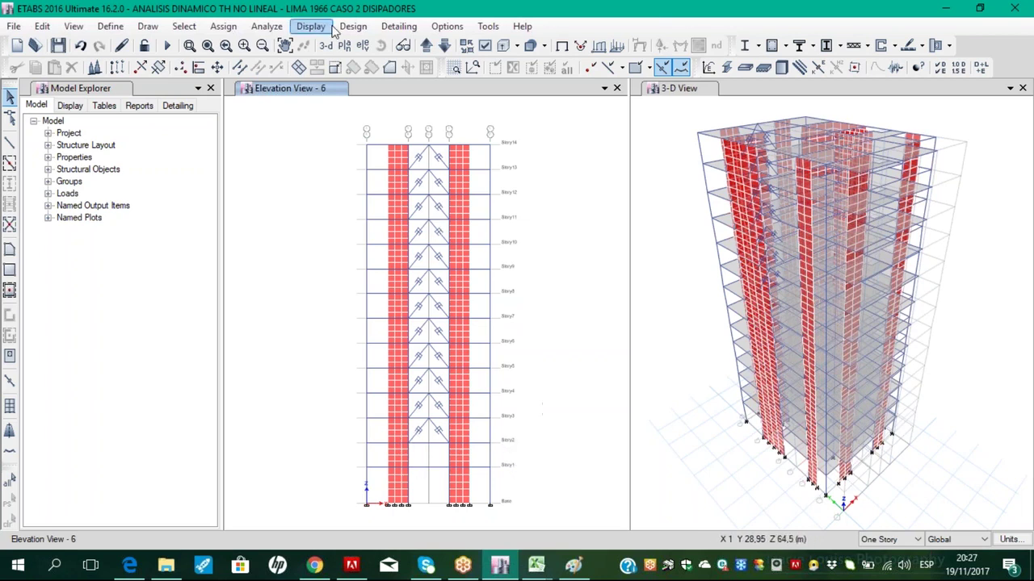
pyautogui.click(344, 46)
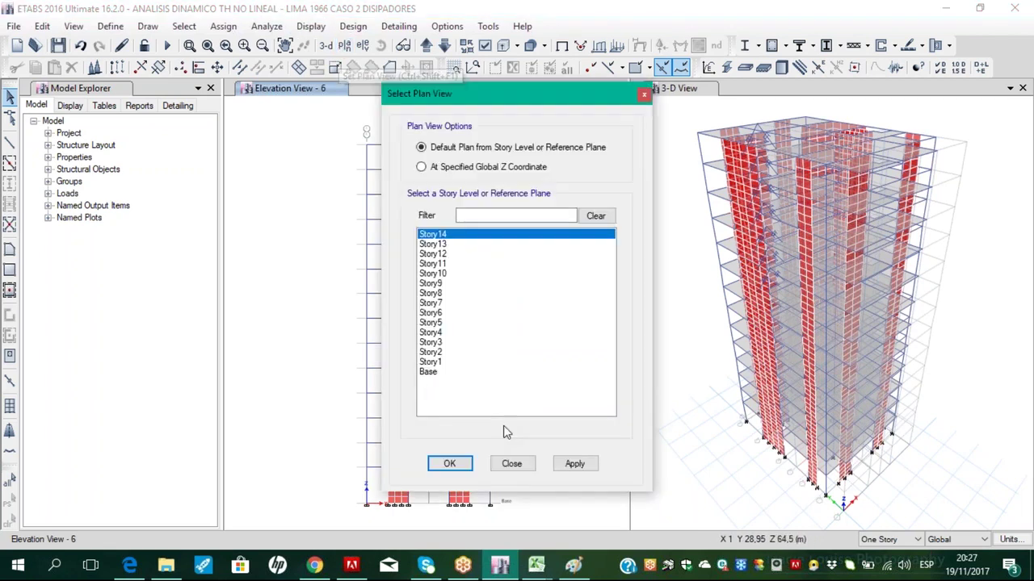
pyautogui.click(449, 464)
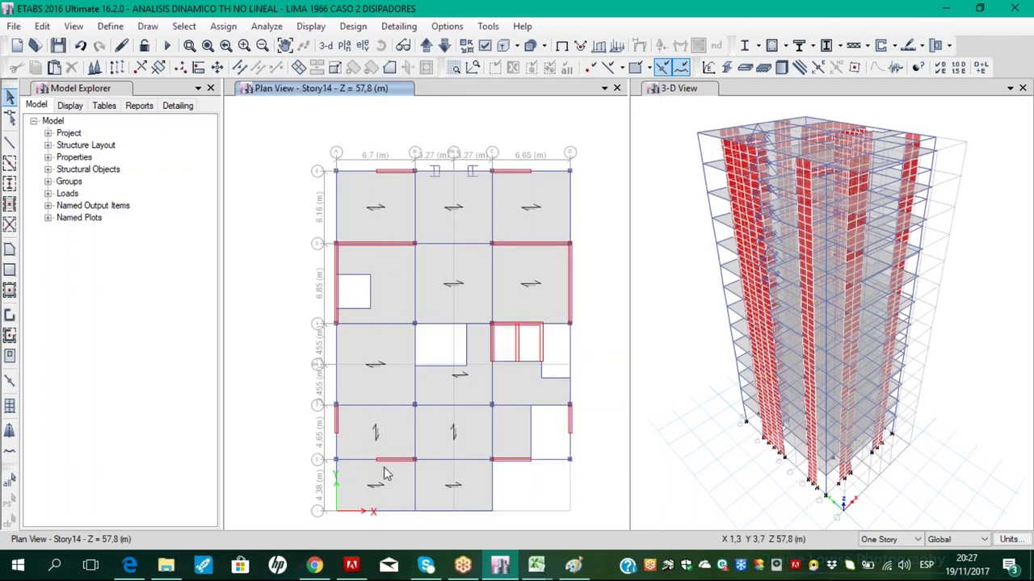
# Open the elevation view selection to leave the Story14 plan
pyautogui.click(344, 47)
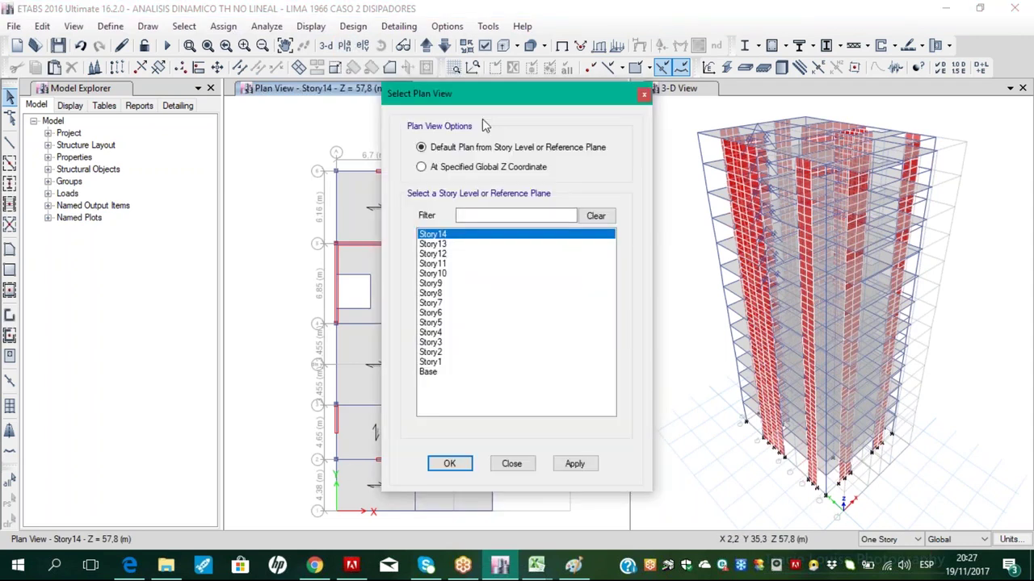
pyautogui.press('Escape')
pyautogui.click(362, 46)
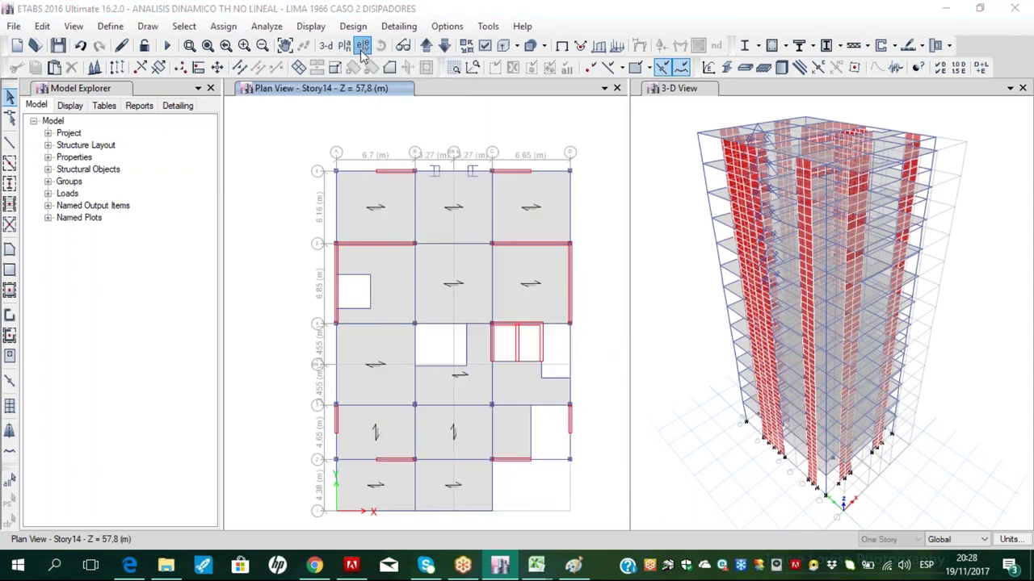
# In elevation 2, draw two DISIPADOR X links as an inverted V between Story2 and Story3, in the bay between the walls
pyautogui.click(392, 260)
pyautogui.click(447, 471)
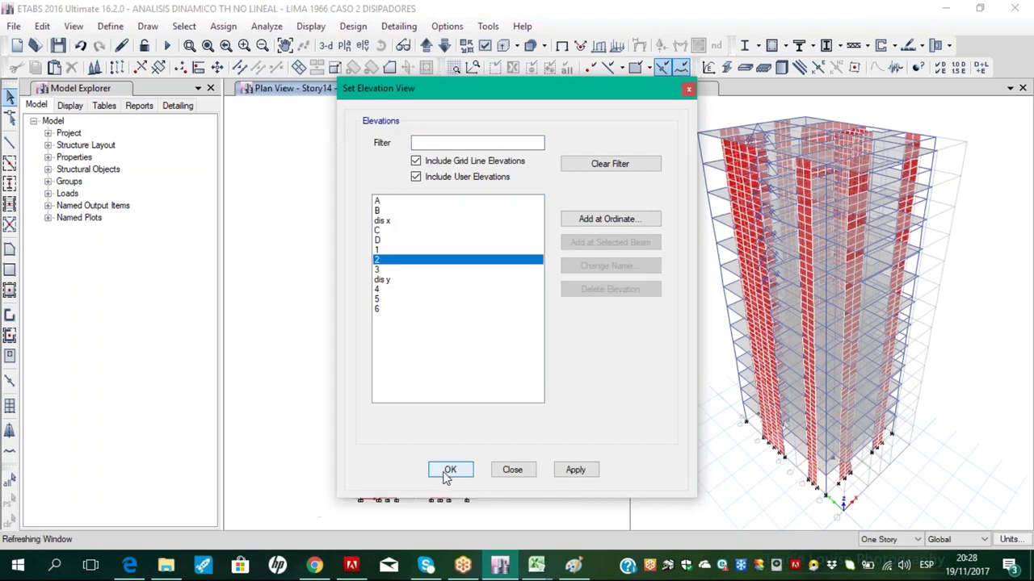
pyautogui.click(9, 379)
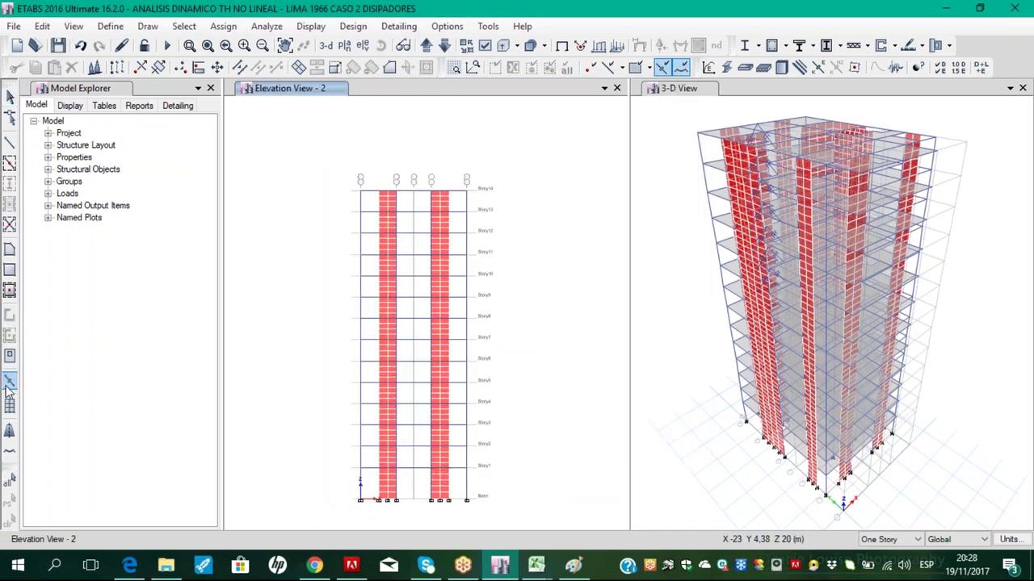
pyautogui.scroll(3, 424, 467)
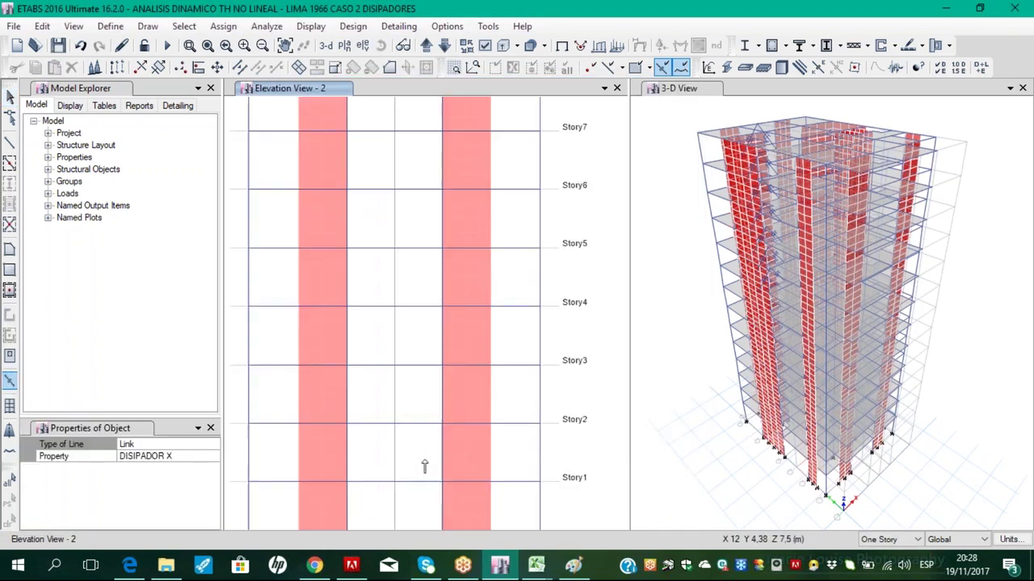
pyautogui.click(347, 423)
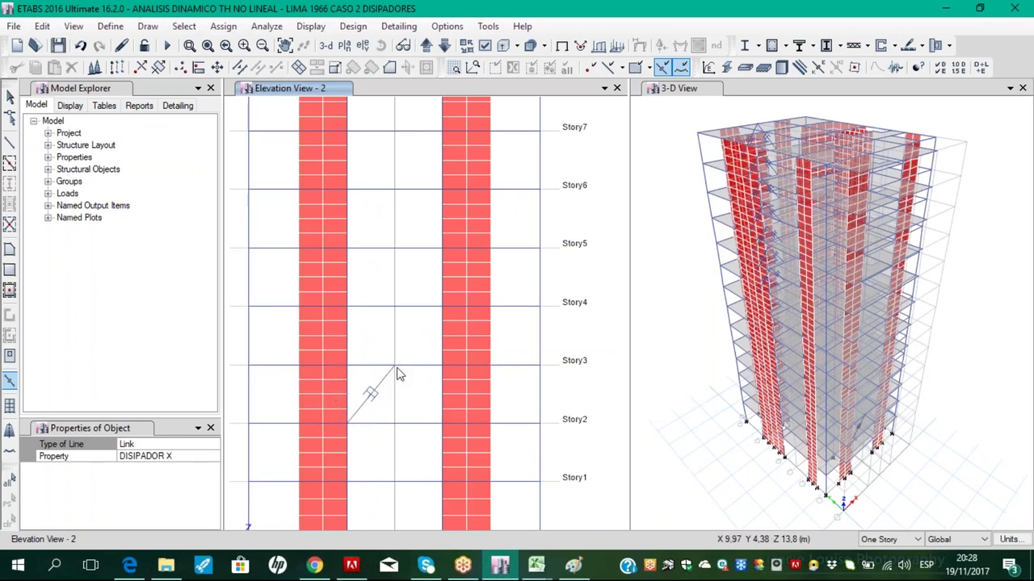
pyautogui.click(394, 366)
pyautogui.click(442, 423)
pyautogui.click(394, 366)
pyautogui.press('Escape')
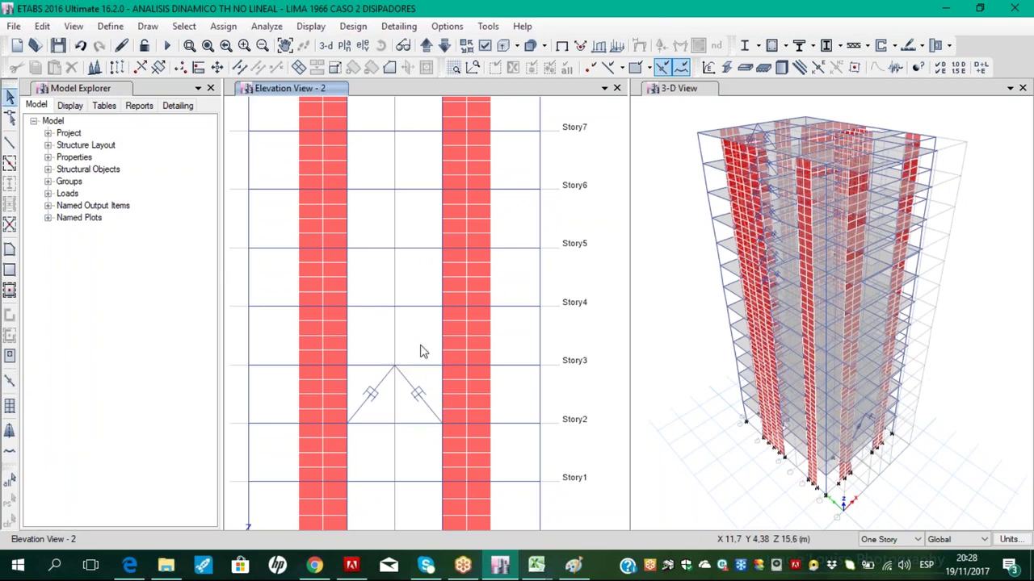
# Replicate the two DISIPADOR X links of elevation 2 on Story4 through Story14
pyautogui.moveTo(428, 405); pyautogui.dragTo(362, 384)
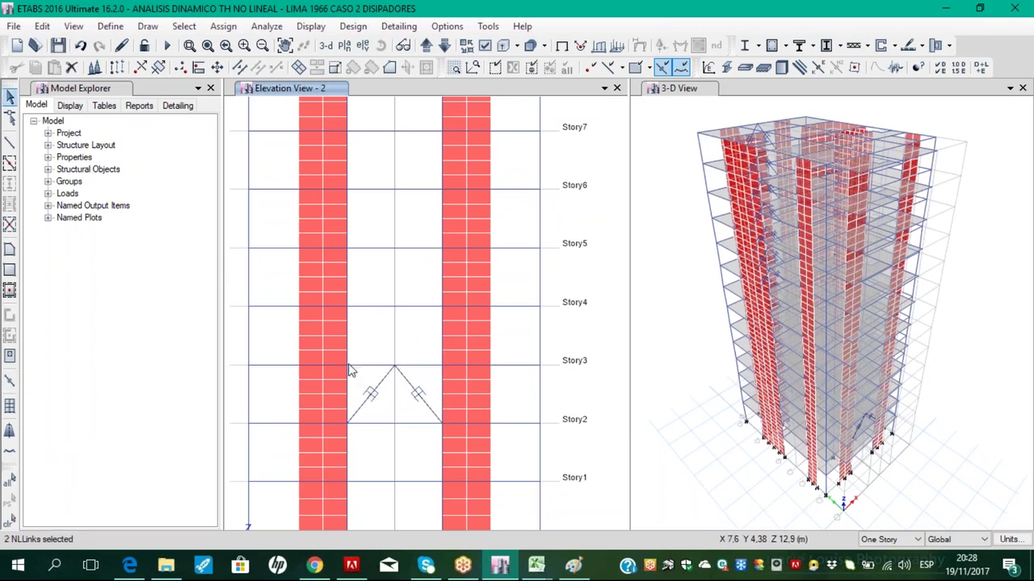
pyautogui.click(43, 26)
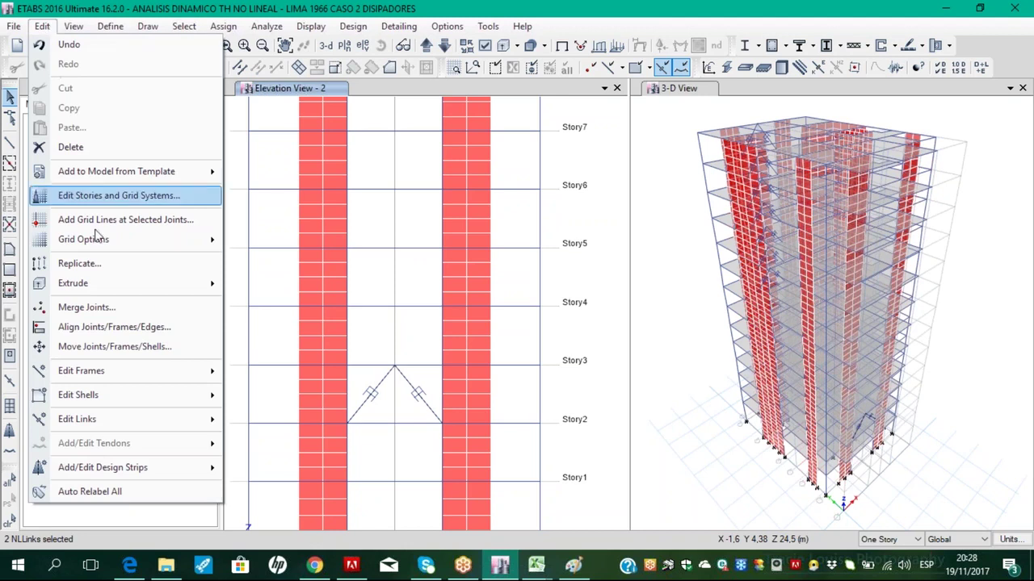
pyautogui.click(80, 264)
pyautogui.click(524, 151)
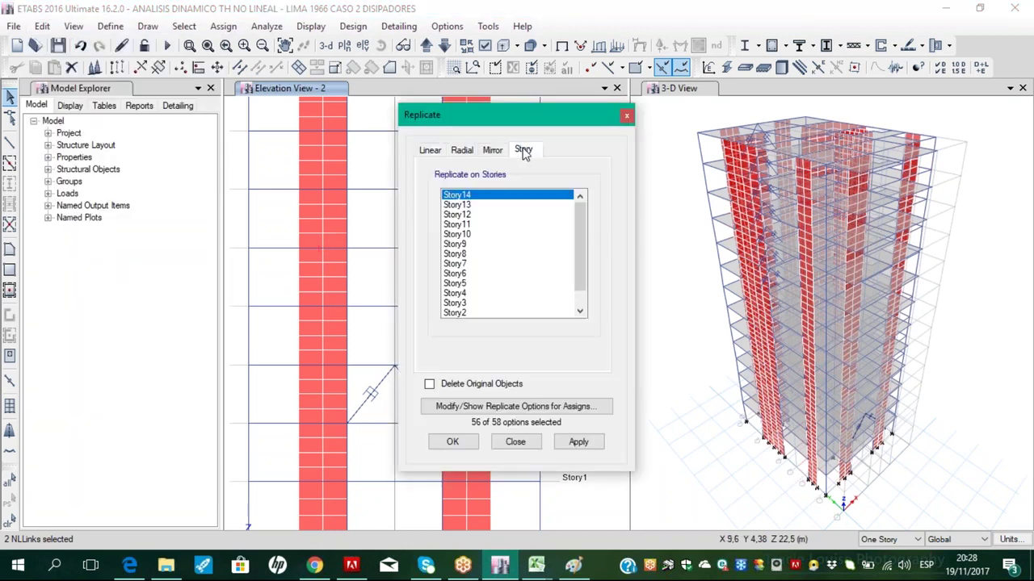
pyautogui.click(478, 304)
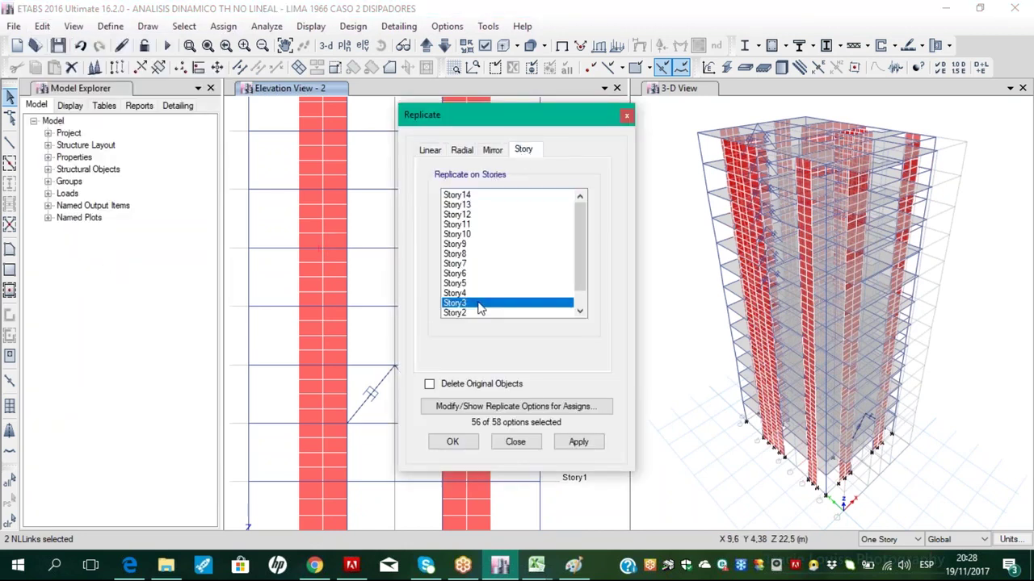
pyautogui.moveTo(476, 303); pyautogui.dragTo(473, 202)
pyautogui.moveTo(473, 294); pyautogui.dragTo(474, 196)
pyautogui.click(450, 441)
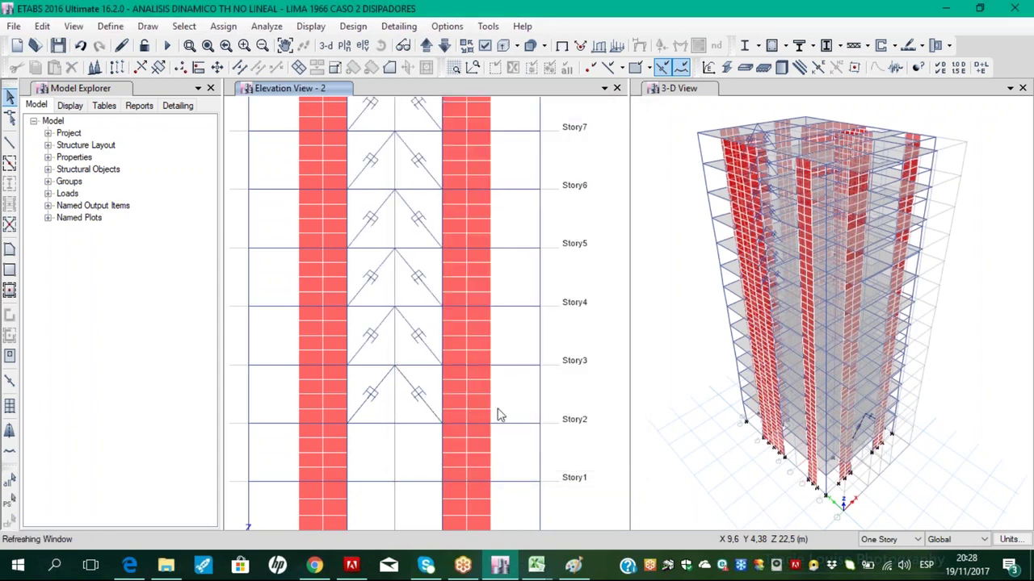
pyautogui.scroll(-3, 495, 419)
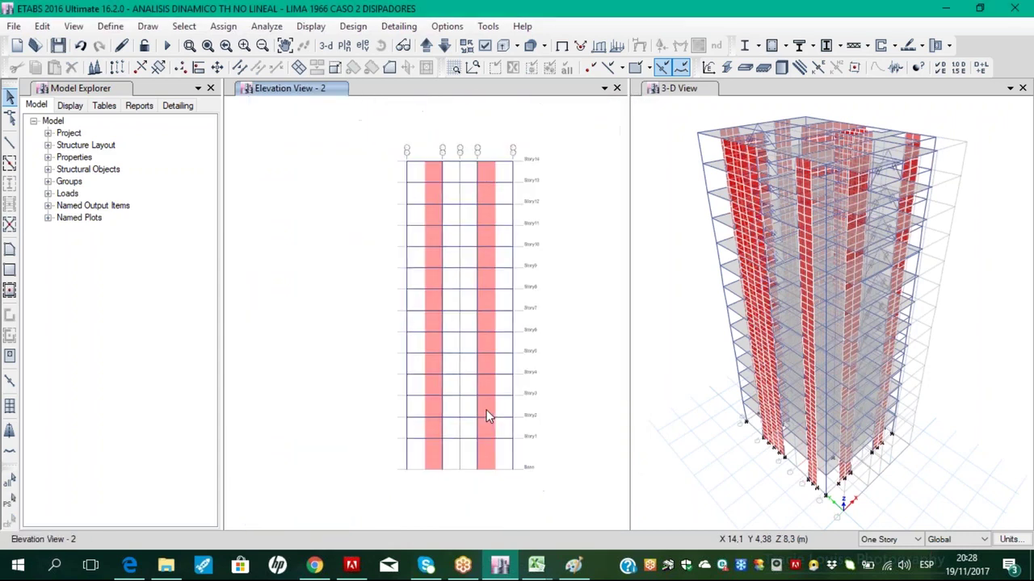
# Display the Story14 plan view and switch from it to elevation A
pyautogui.click(344, 46)
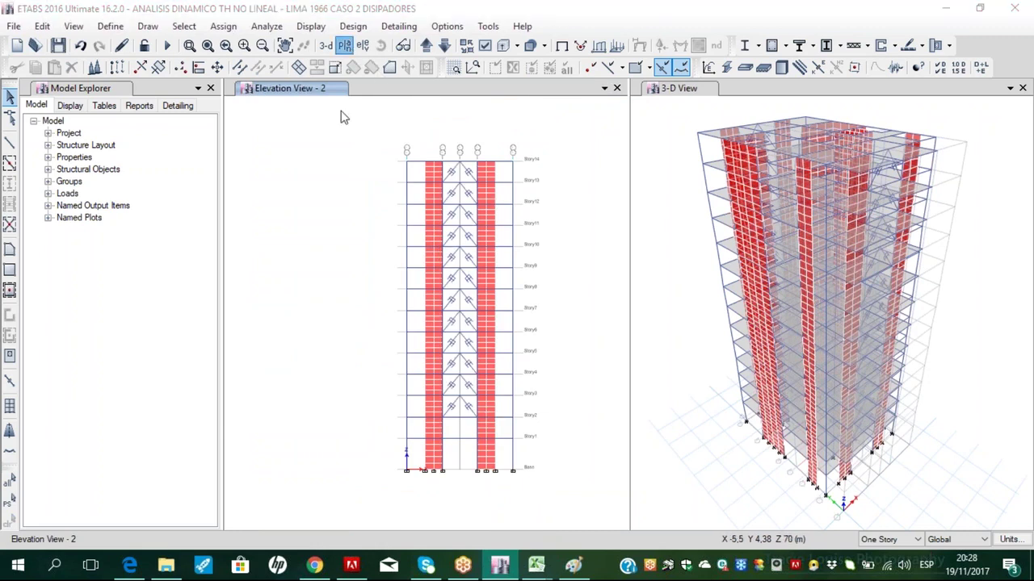
pyautogui.click(446, 467)
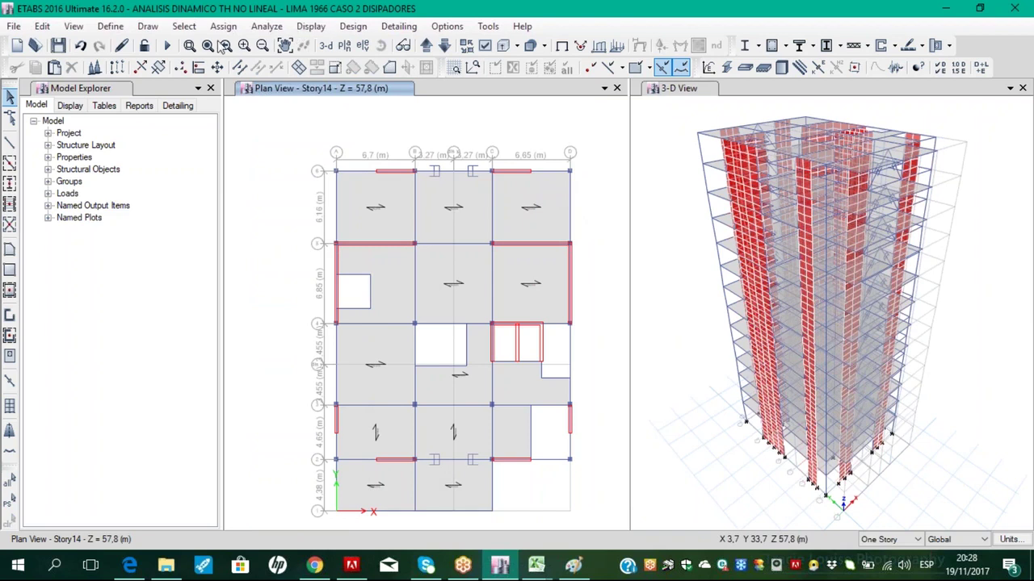
pyautogui.click(362, 45)
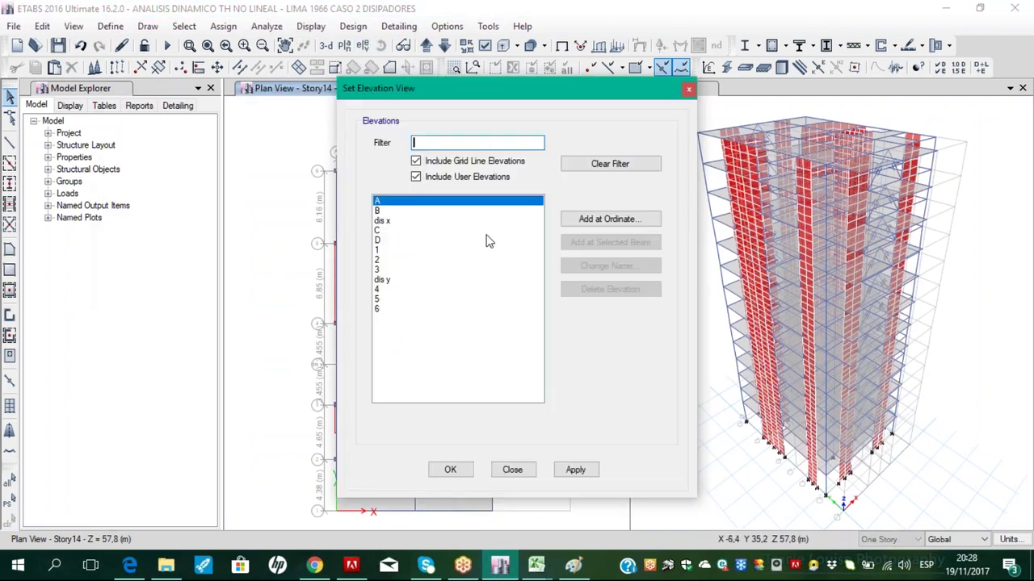
pyautogui.click(449, 472)
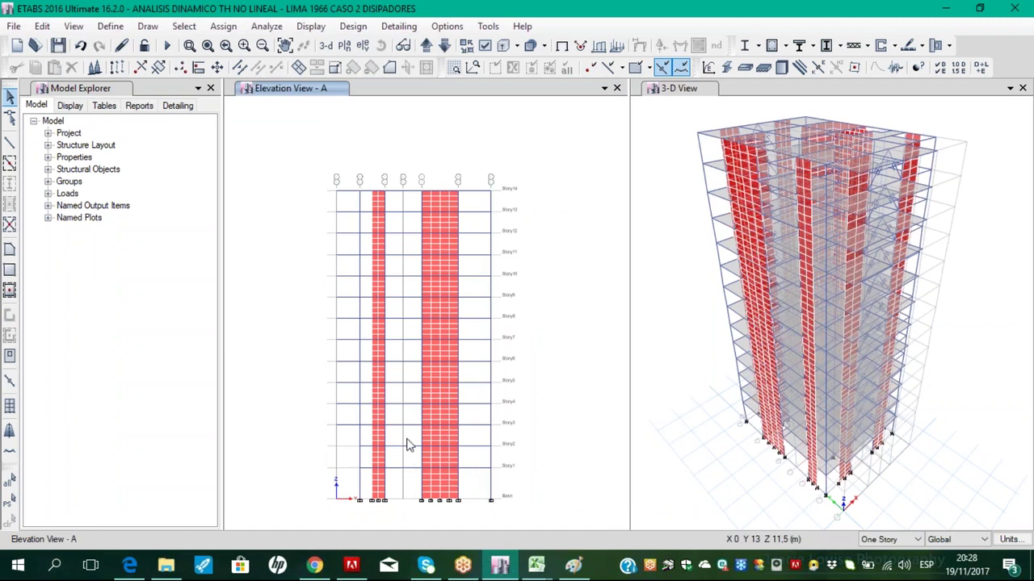
# Draw two DISIPADOR Y links as an inverted V between Story2 and Story3, in the bay between the walls of elevation A
pyautogui.click(10, 382)
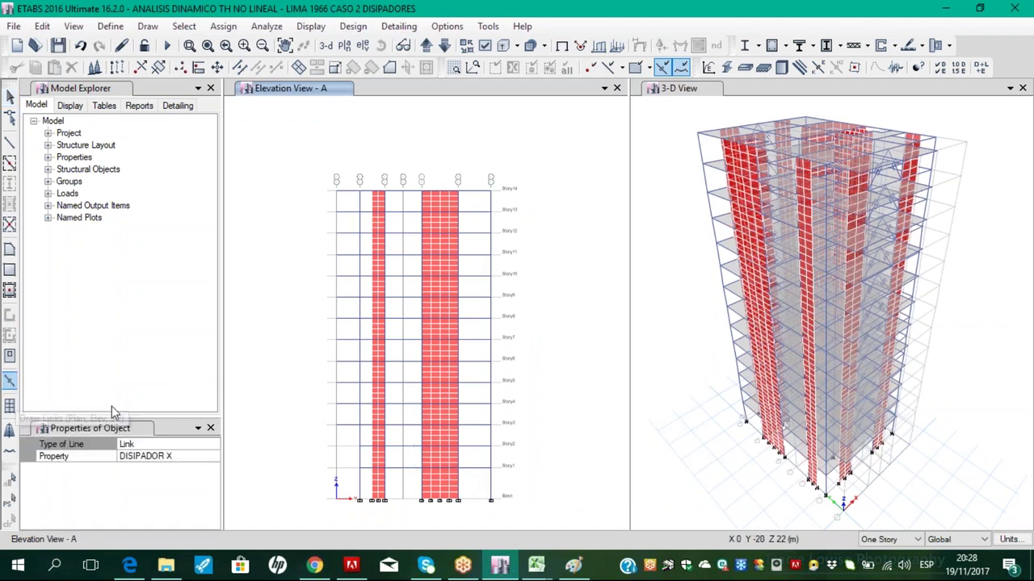
pyautogui.scroll(3, 389, 457)
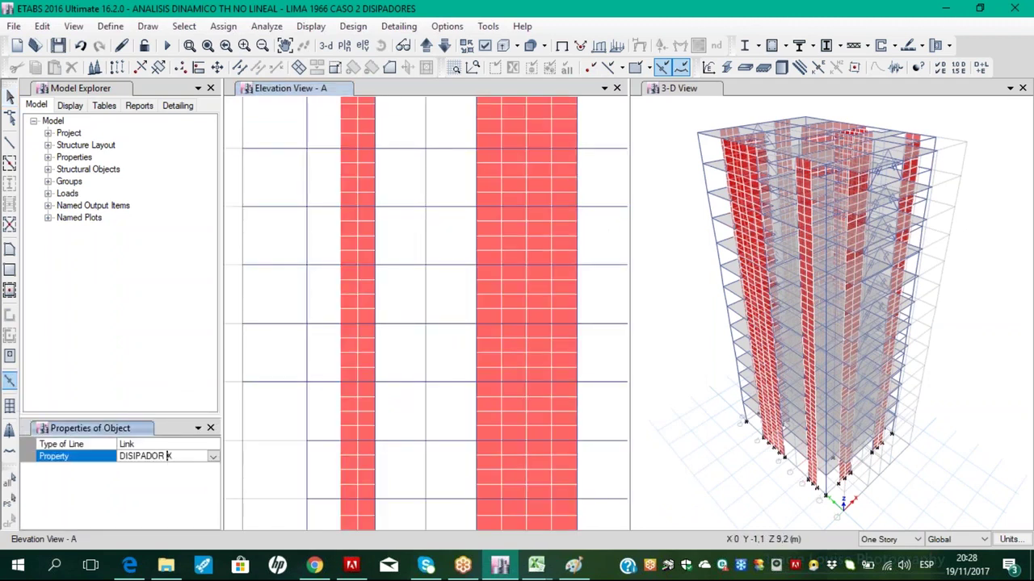
pyautogui.click(214, 457)
pyautogui.click(174, 483)
pyautogui.scroll(-3, 432, 440)
pyautogui.scroll(3, 414, 457)
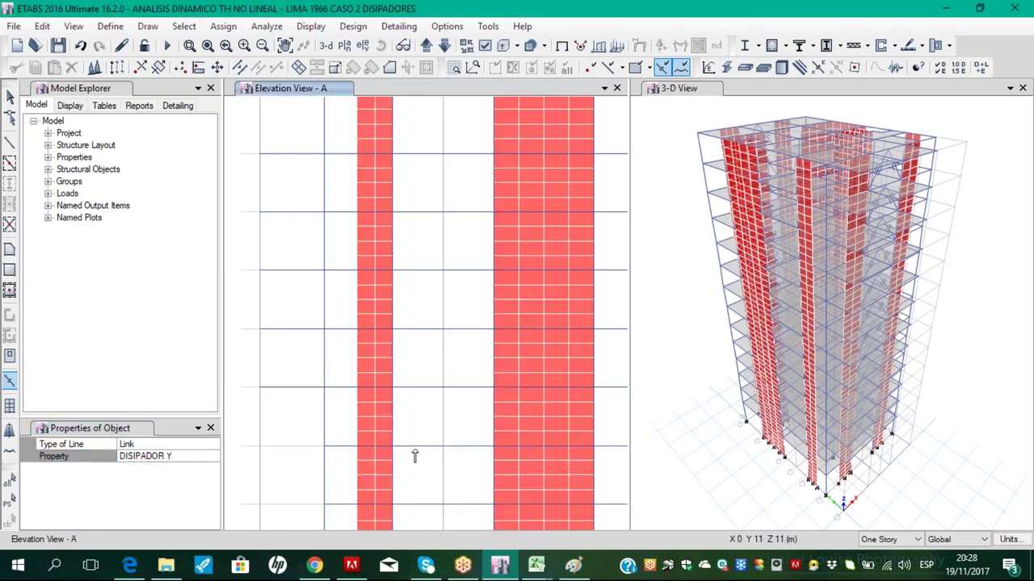
pyautogui.click(392, 445)
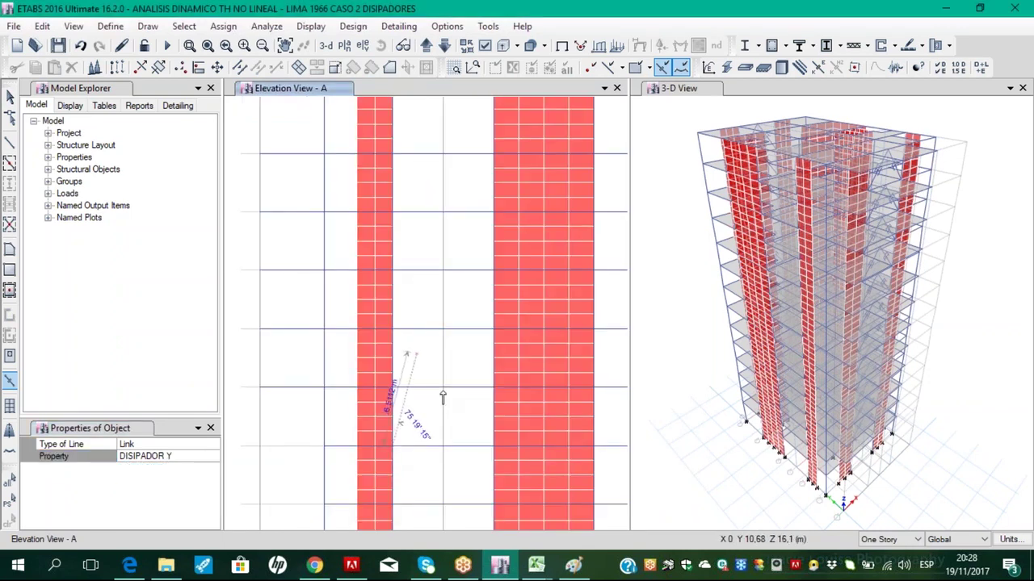
pyautogui.click(442, 388)
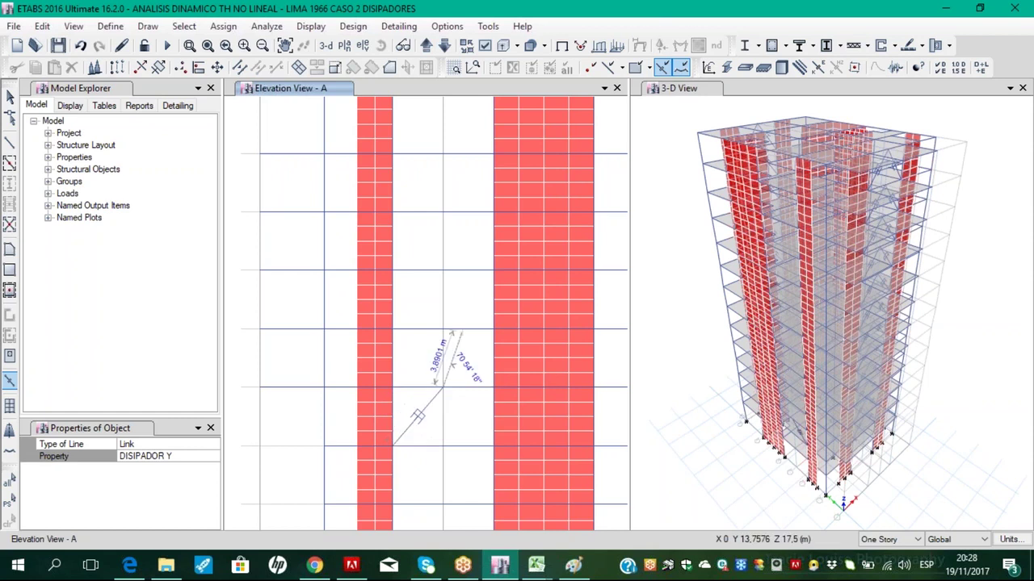
pyautogui.click(493, 445)
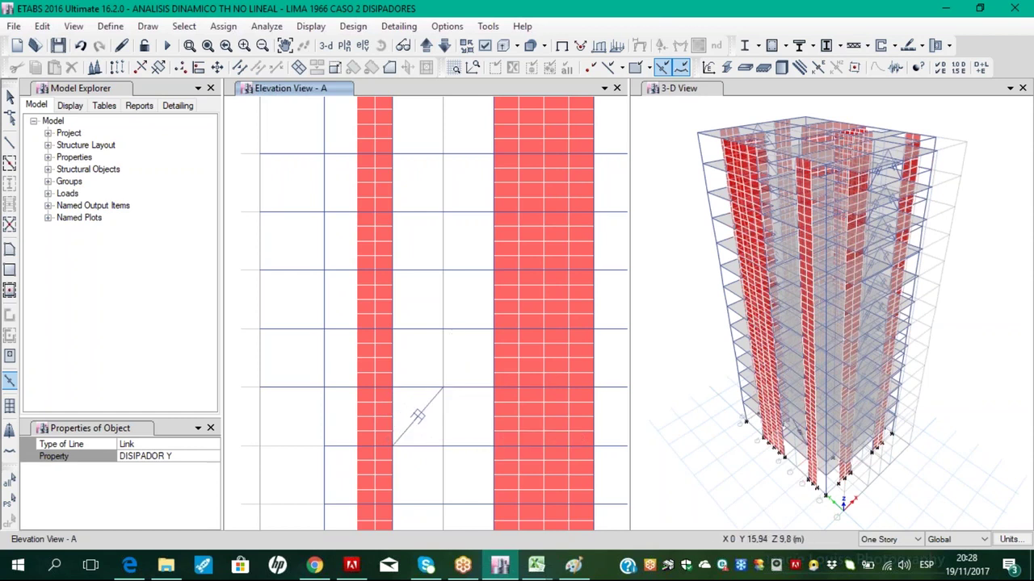
pyautogui.click(443, 388)
pyautogui.press('Escape')
pyautogui.press('Escape')
# Replicate the two DISIPADOR Y links of elevation A on Story4 through Story14
pyautogui.moveTo(480, 434); pyautogui.dragTo(405, 408)
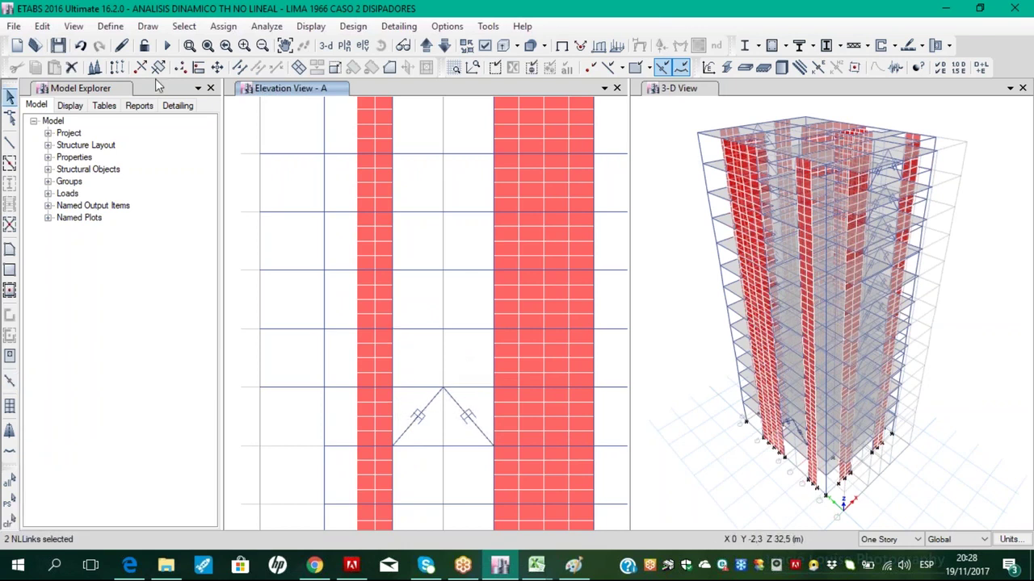
pyautogui.click(42, 26)
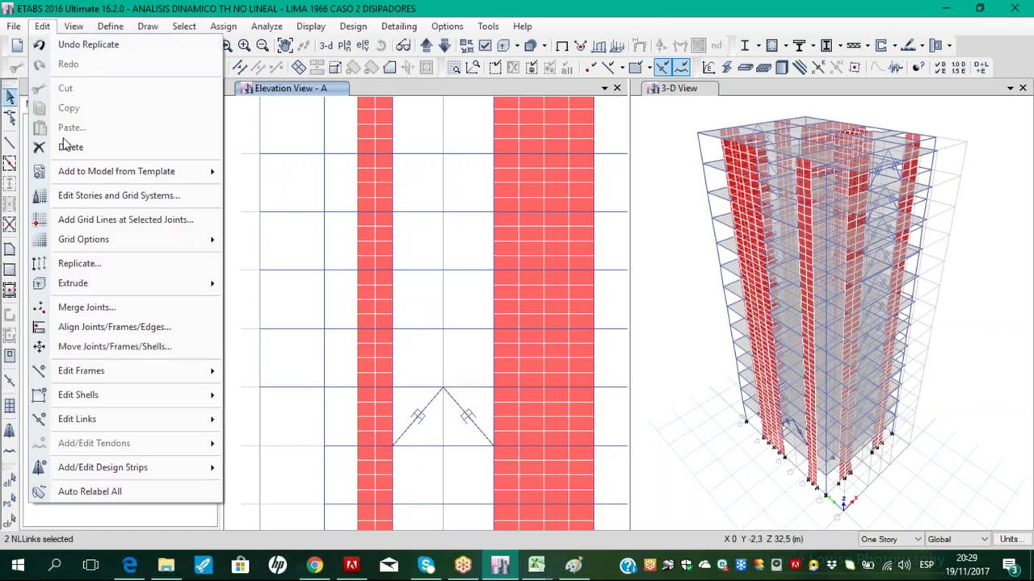
pyautogui.click(87, 264)
pyautogui.click(524, 150)
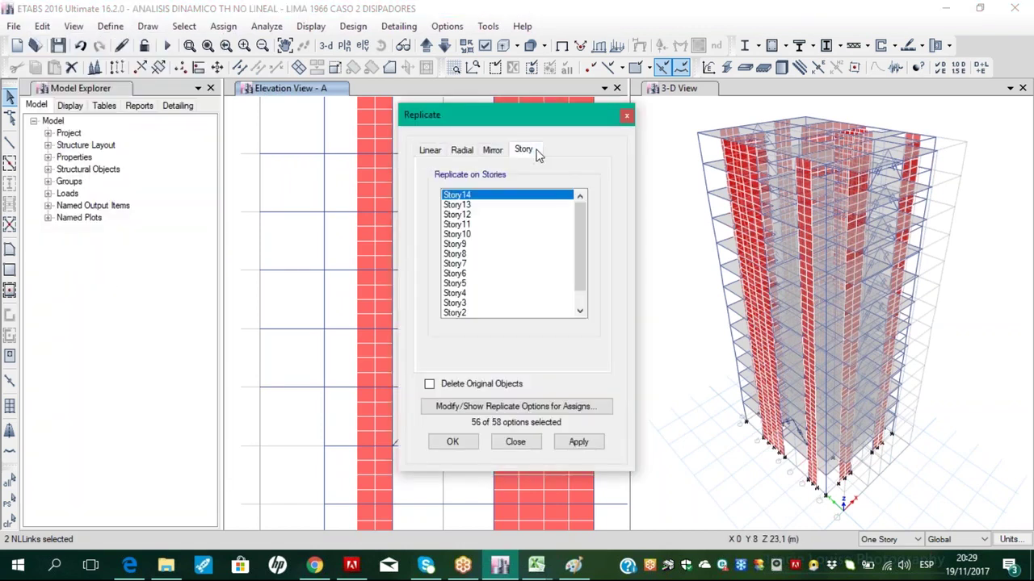
pyautogui.moveTo(486, 294); pyautogui.dragTo(476, 193)
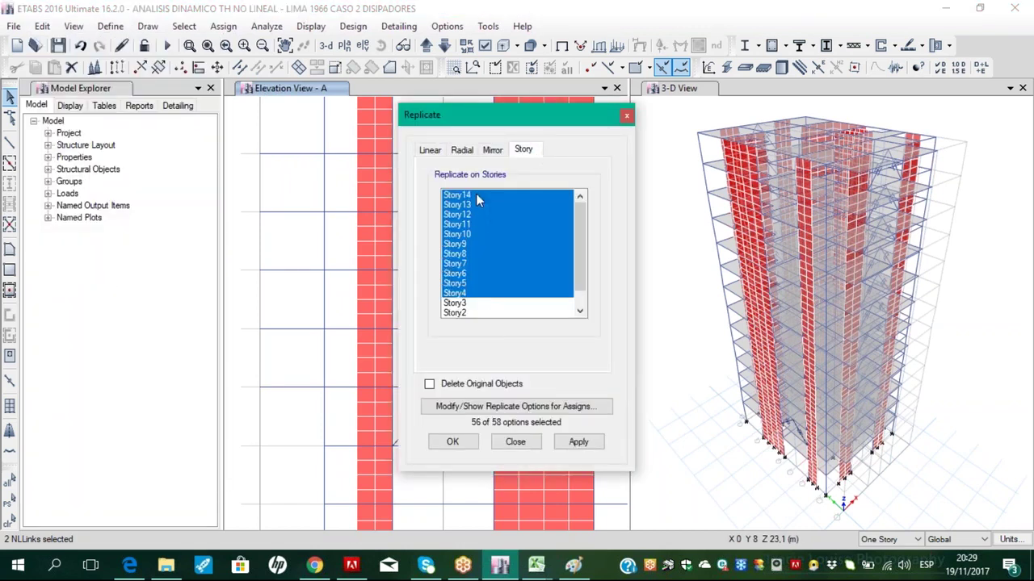
pyautogui.click(453, 441)
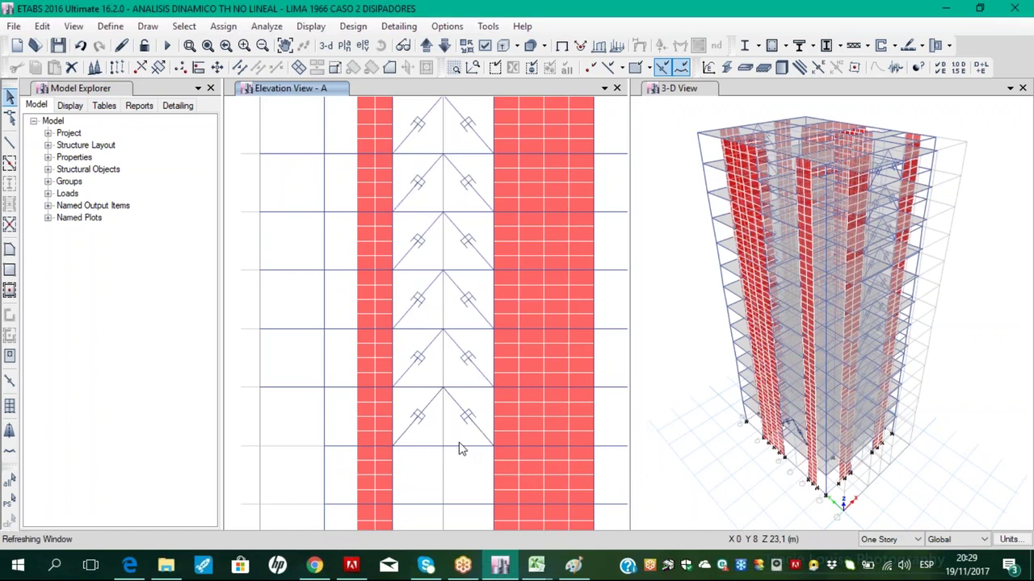
pyautogui.press('F3')
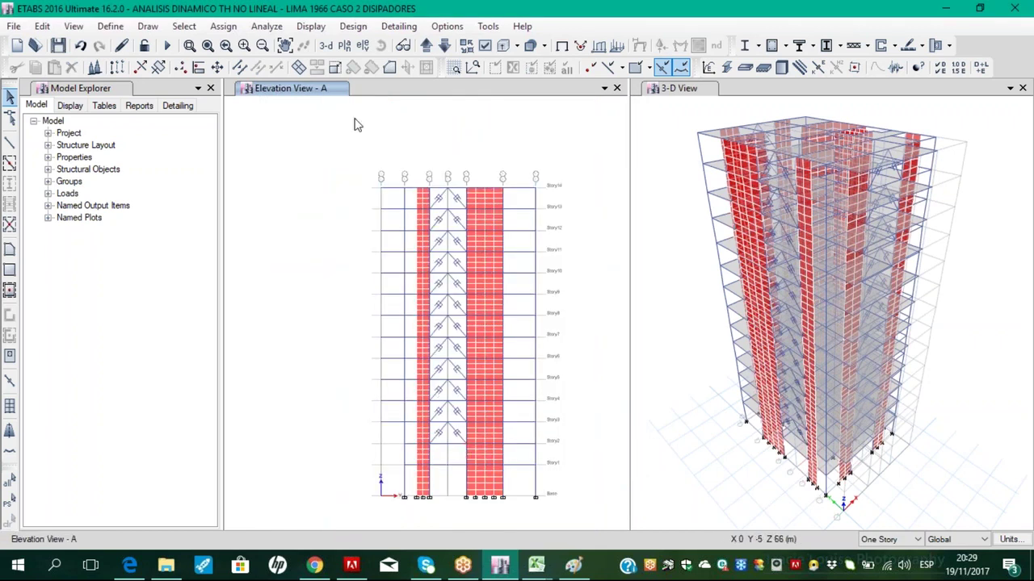
# Display the Story14 plan view and switch from it to elevation D
pyautogui.hotkey('ctrl', 'shift', 'p')
pyautogui.click(449, 465)
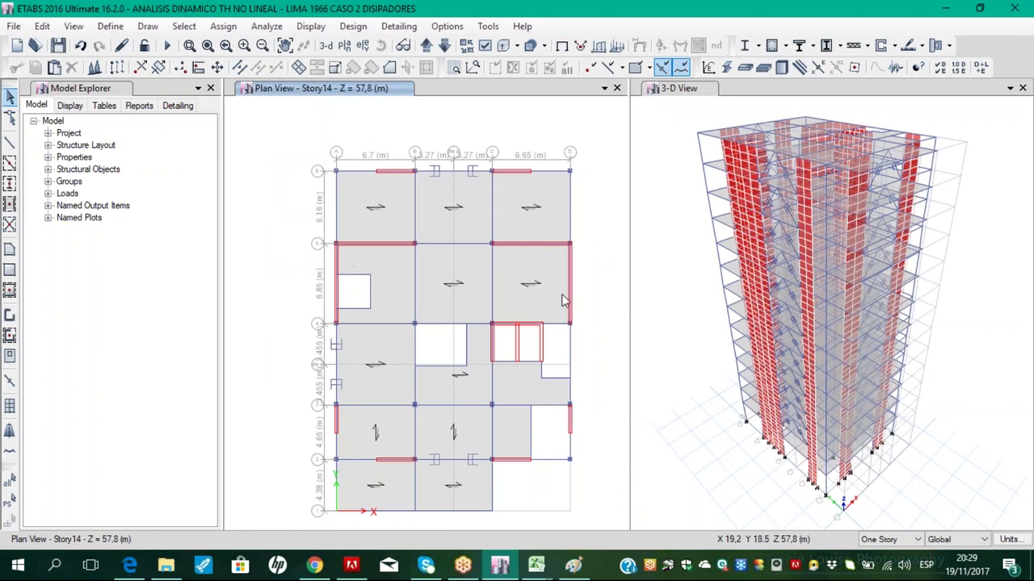
pyautogui.click(363, 46)
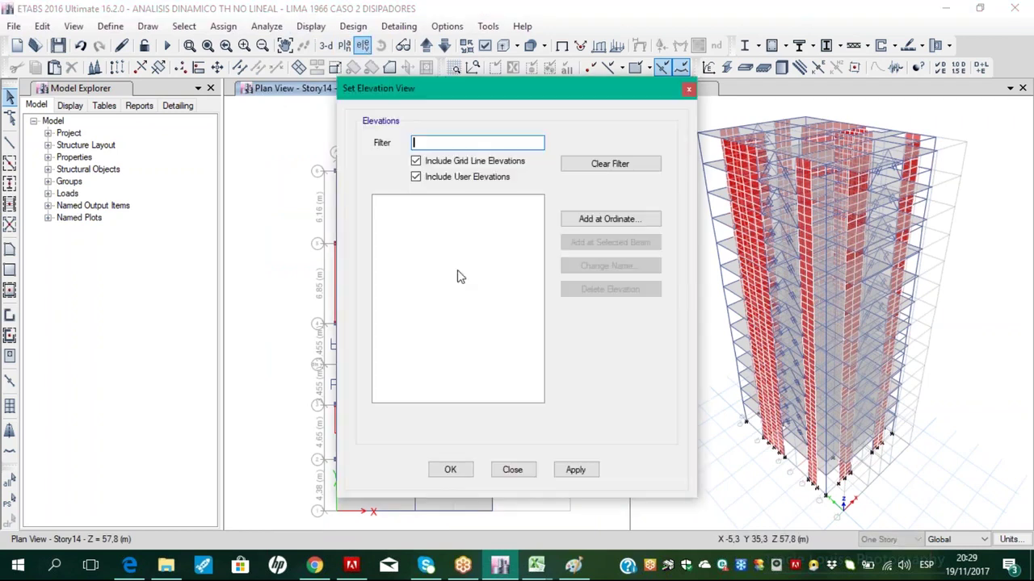
pyautogui.click(388, 241)
pyautogui.click(451, 470)
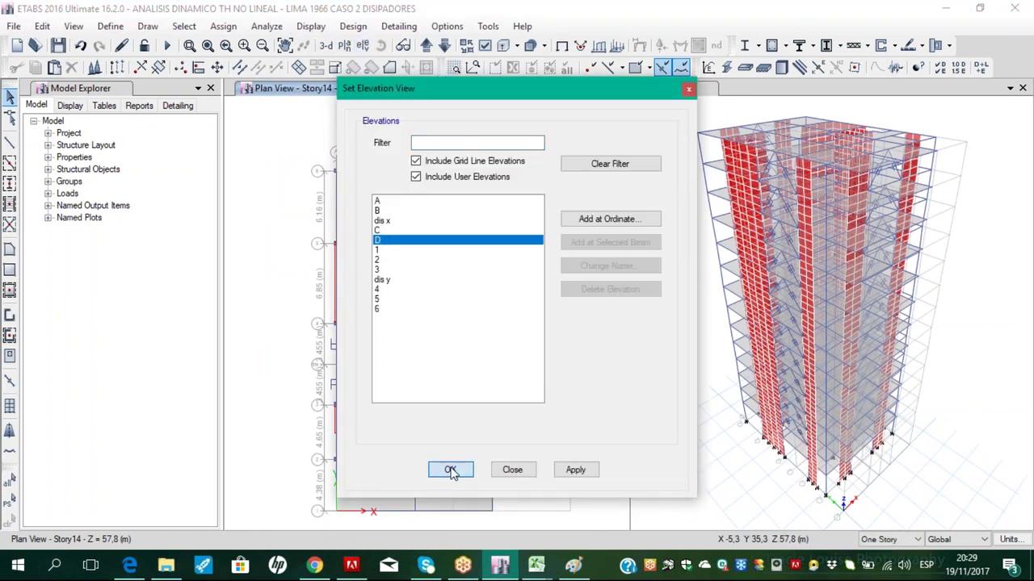
# Draw two DISIPADOR Y links as an inverted V between Story2 and Story3, in the bay between the walls of elevation D
pyautogui.click(10, 380)
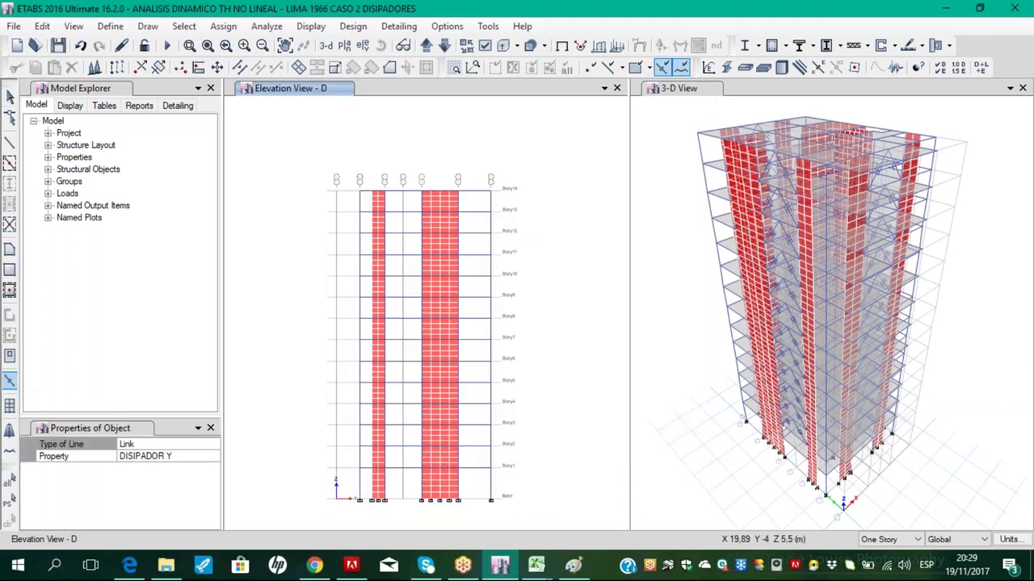
pyautogui.scroll(3, 411, 464)
pyautogui.click(386, 449)
pyautogui.click(436, 391)
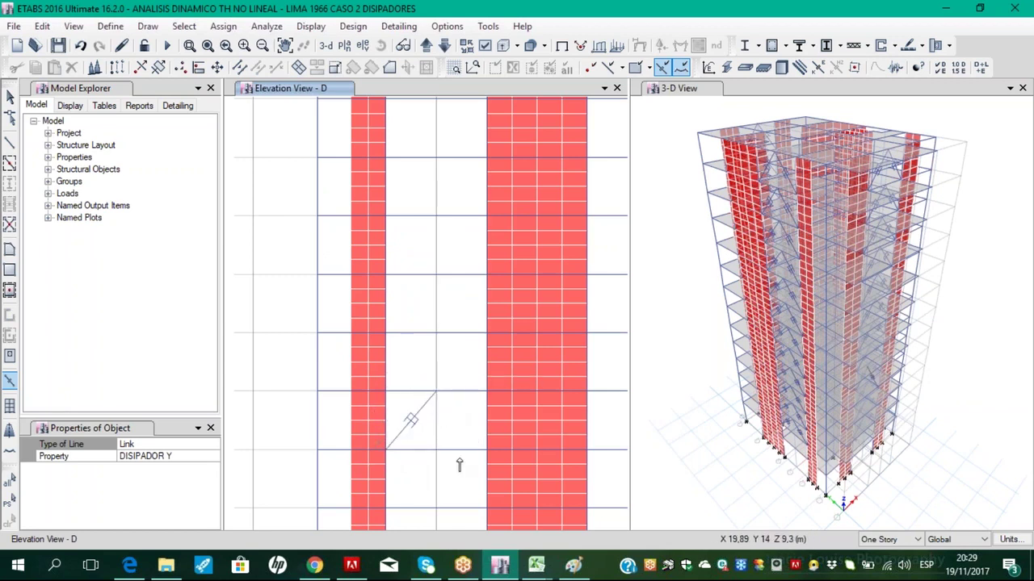
pyautogui.click(486, 450)
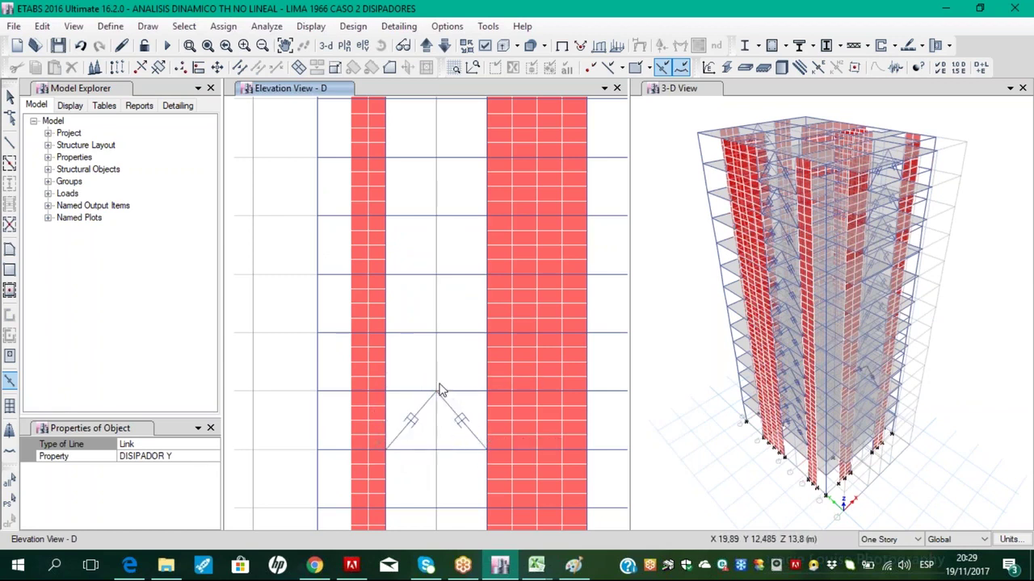
pyautogui.press('Escape')
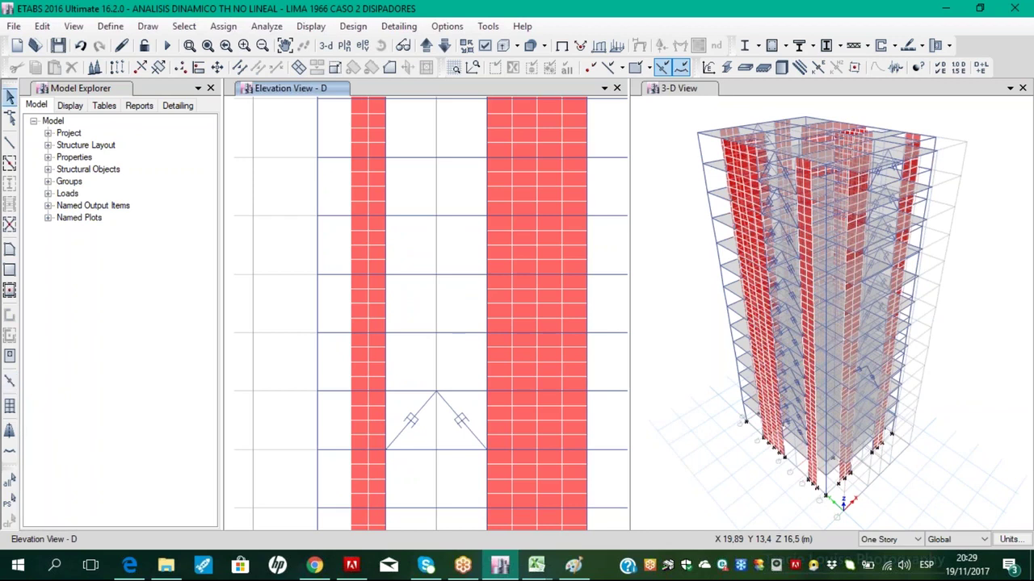
# Replicate the two DISIPADOR Y links of elevation D on Story4 through Story14
pyautogui.click(403, 412)
pyautogui.click(41, 27)
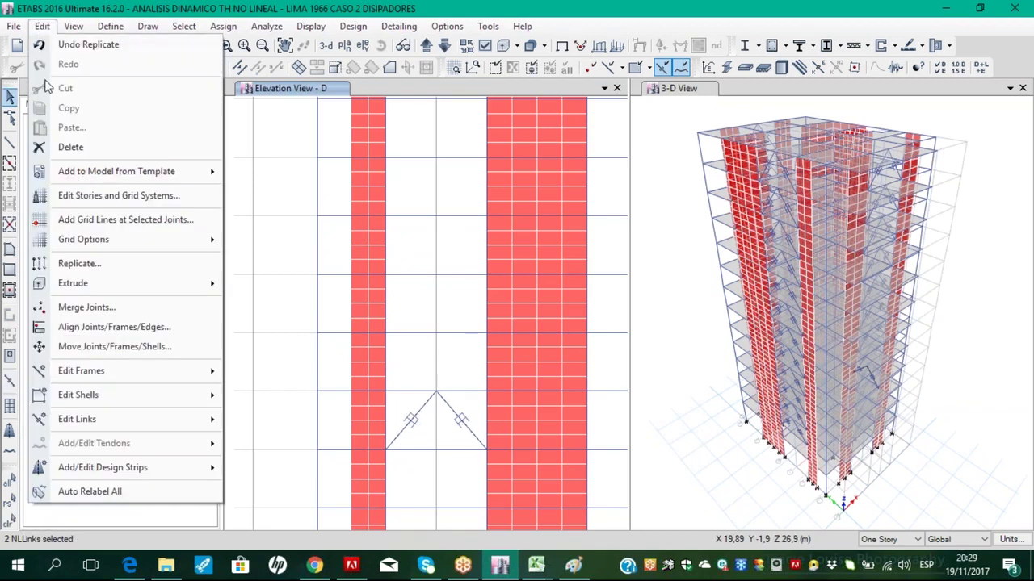
pyautogui.click(84, 265)
pyautogui.click(525, 152)
pyautogui.moveTo(505, 196); pyautogui.dragTo(471, 297)
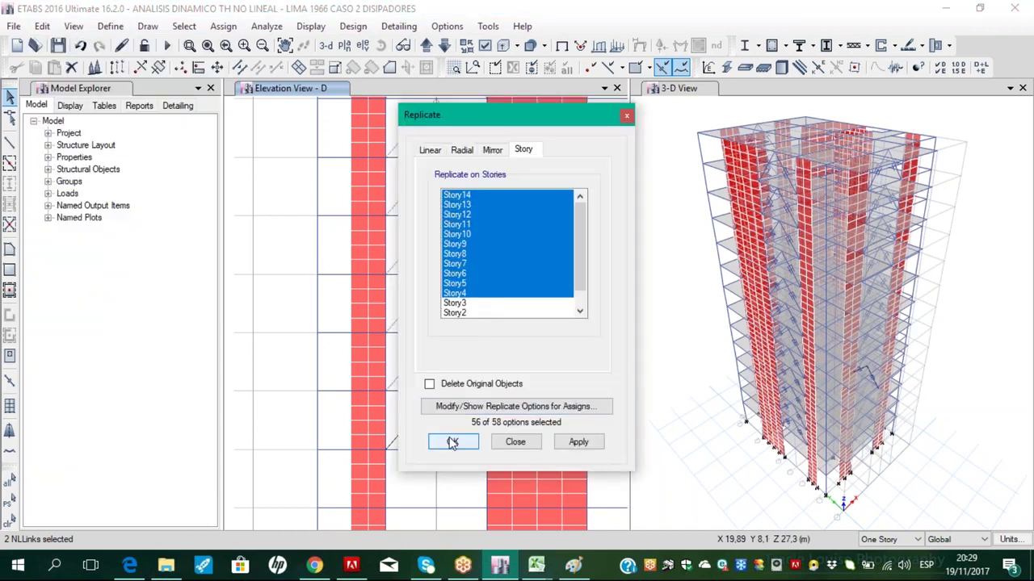
pyautogui.click(452, 442)
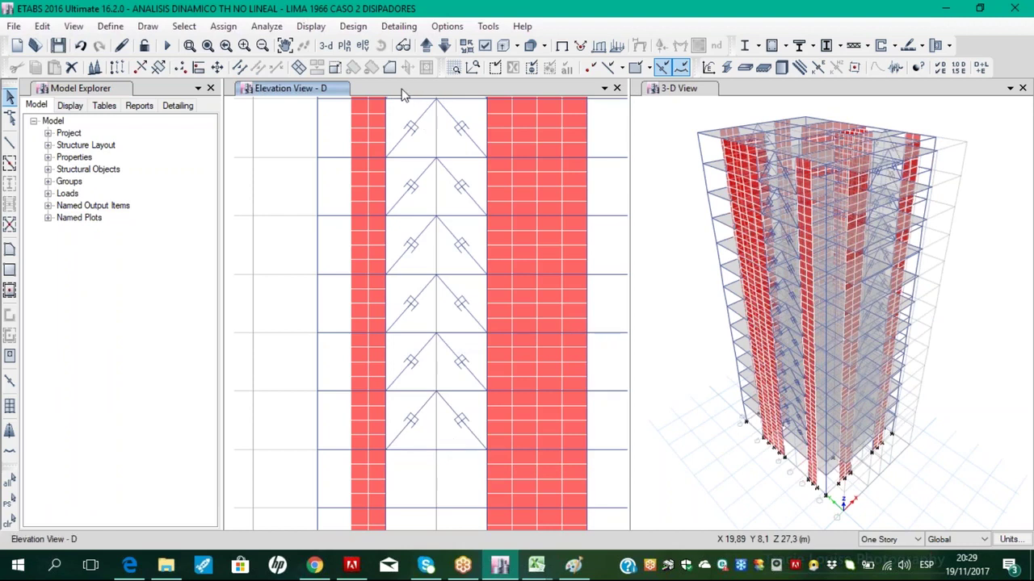
# Check the section property assigned to a replicated Story7 link in elevation D, and return to the Story14 plan view
pyautogui.rightClick(416, 189)
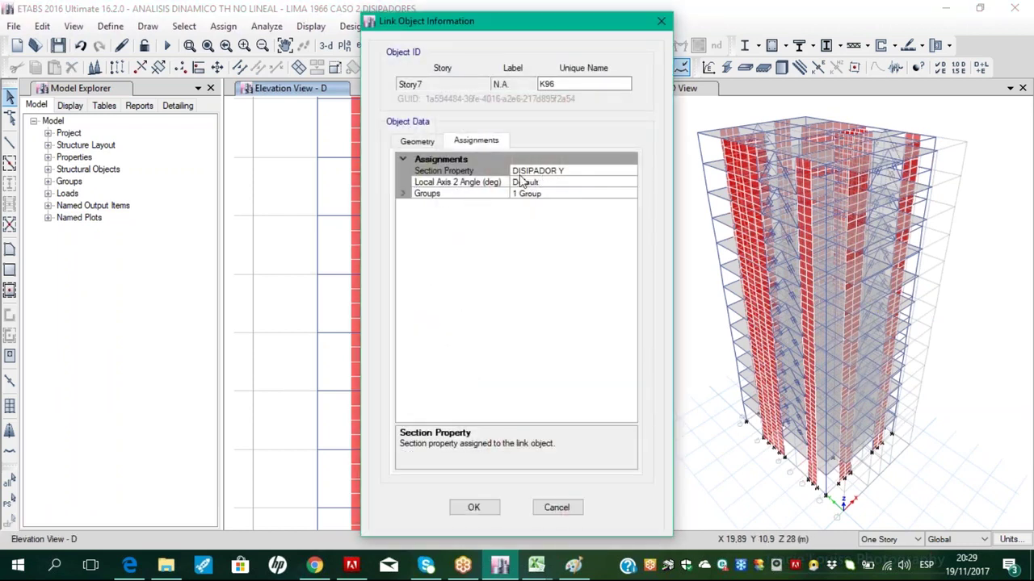
pyautogui.click(478, 509)
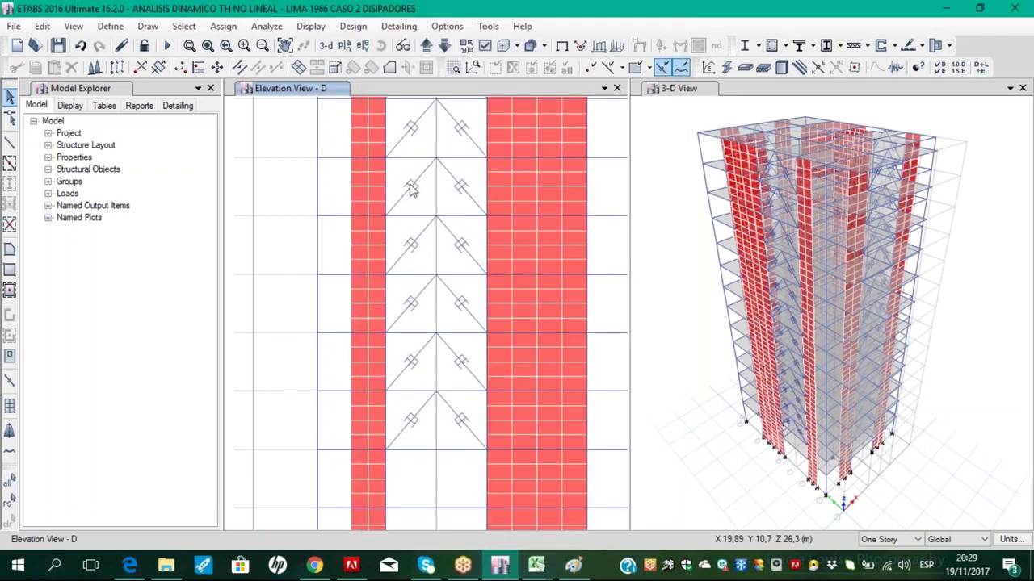
pyautogui.click(350, 47)
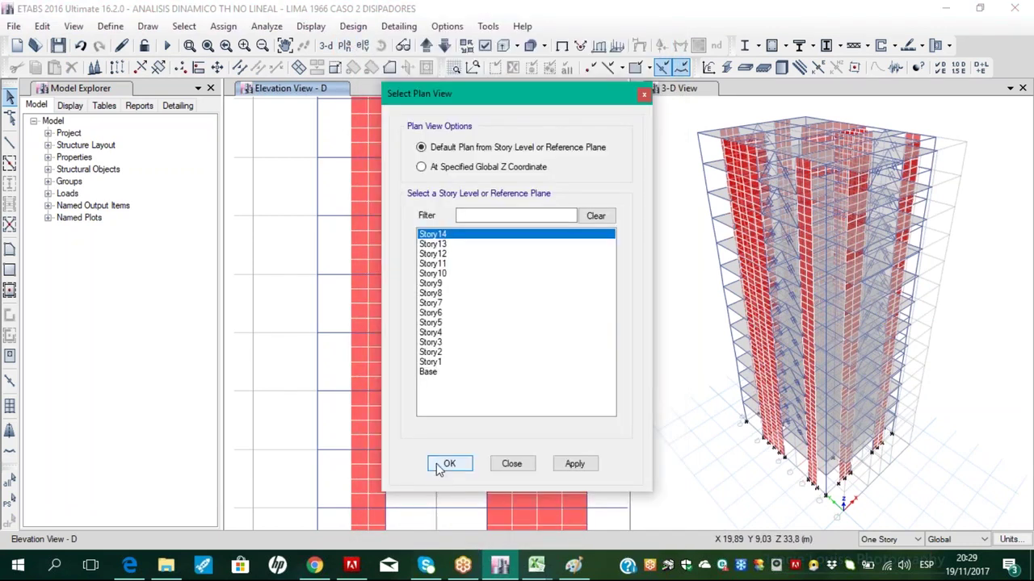
pyautogui.click(444, 464)
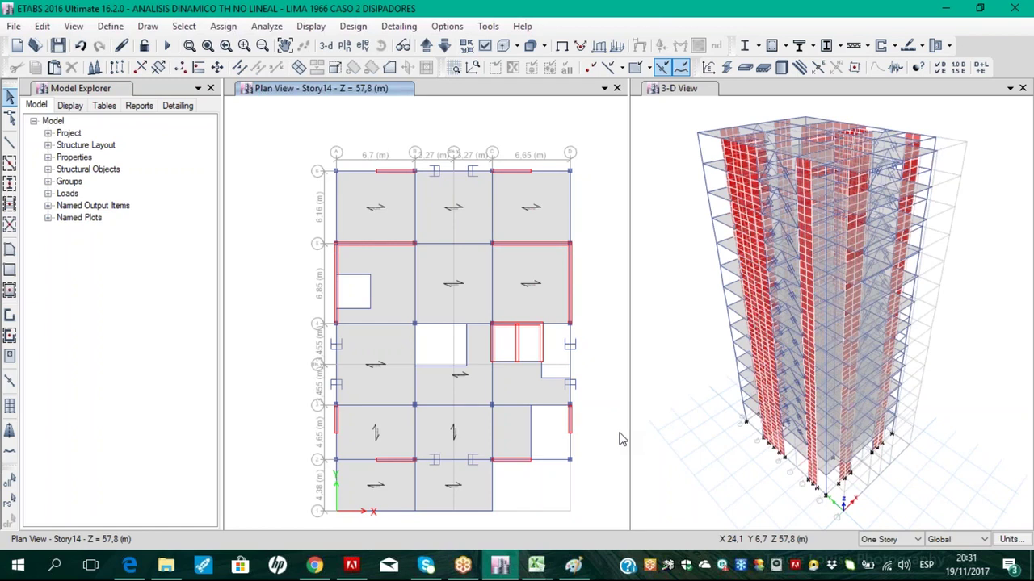
# Change the CASO 2 time-history load case subtype to Nonlinear Modal (FNA) and run the analysis
pyautogui.click(96, 29)
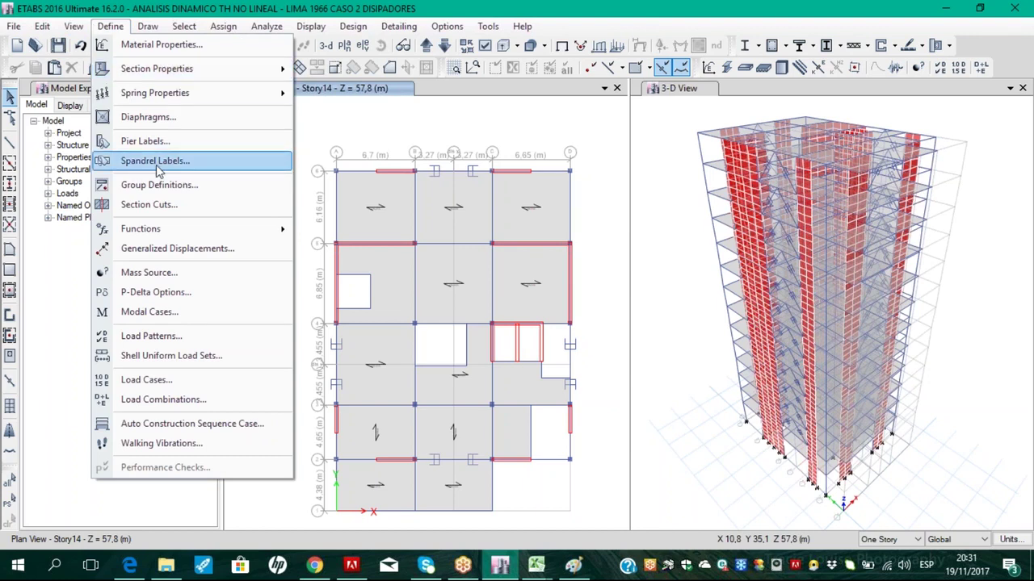
pyautogui.click(149, 381)
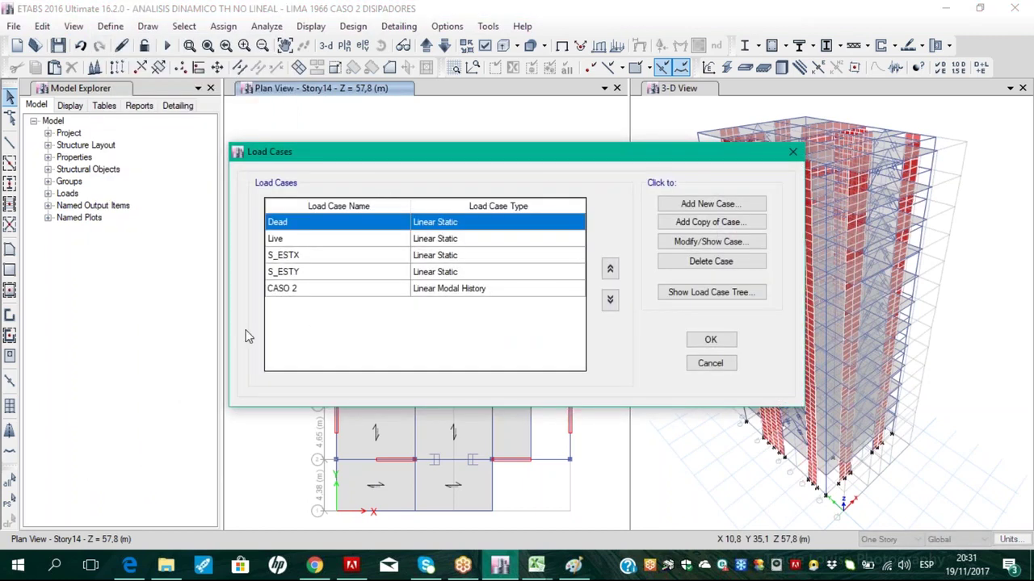
pyautogui.click(276, 290)
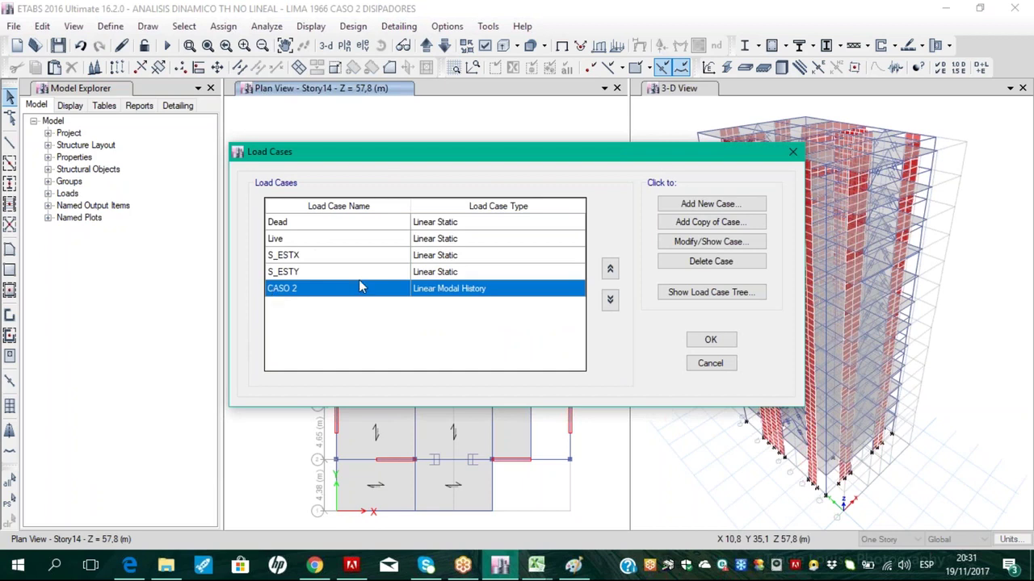
pyautogui.click(710, 242)
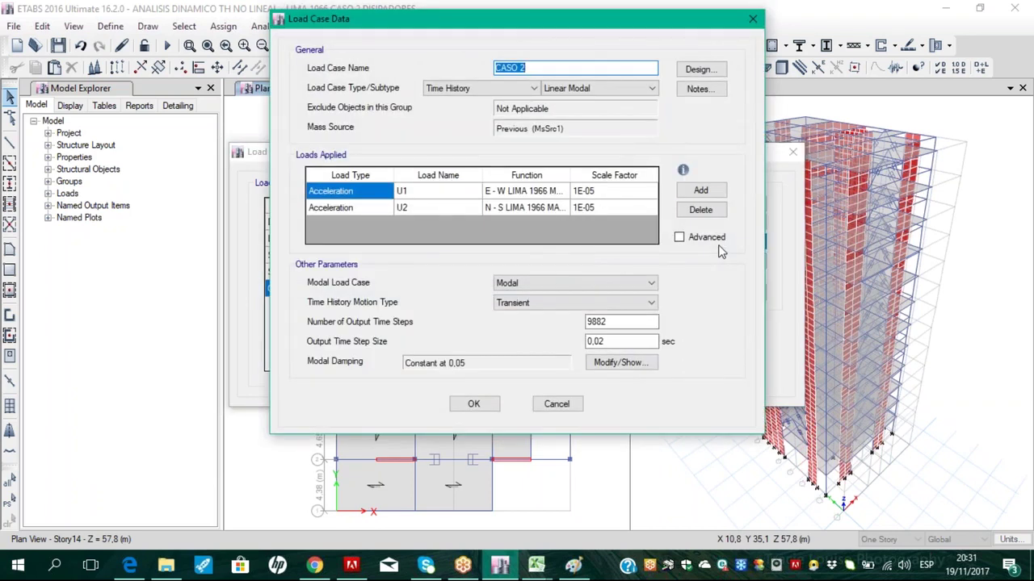
pyautogui.click(556, 92)
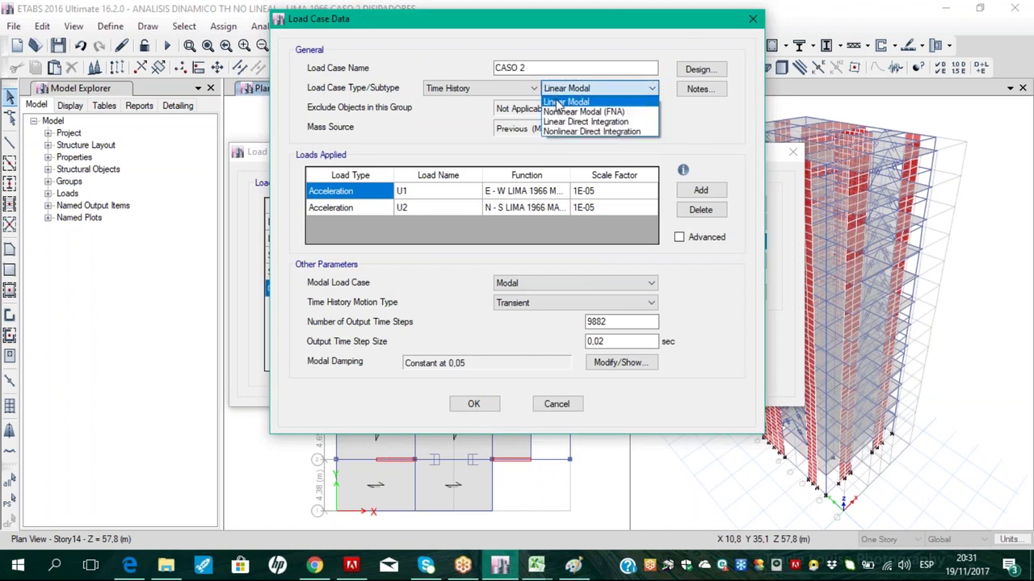
pyautogui.click(566, 111)
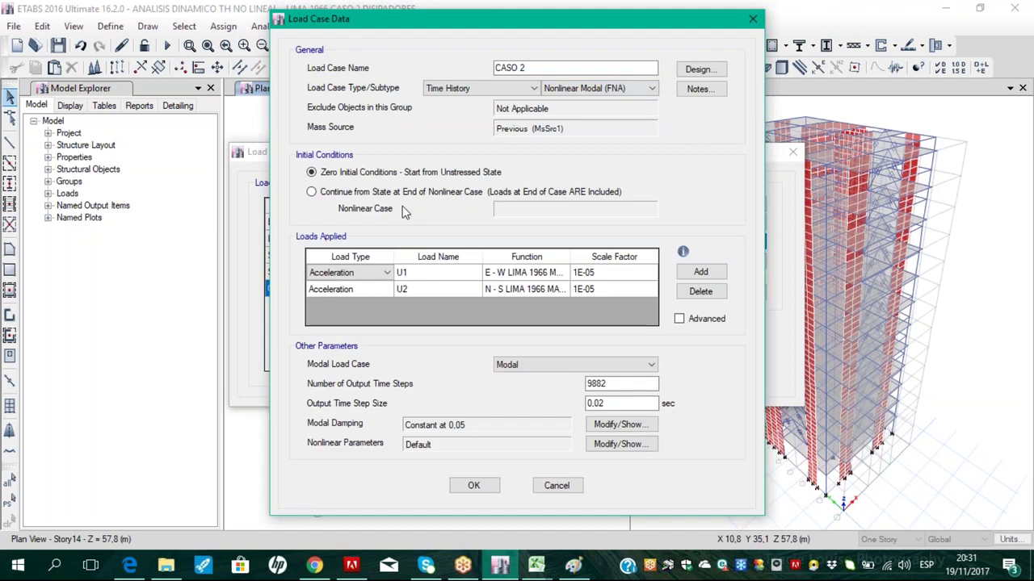
pyautogui.click(472, 489)
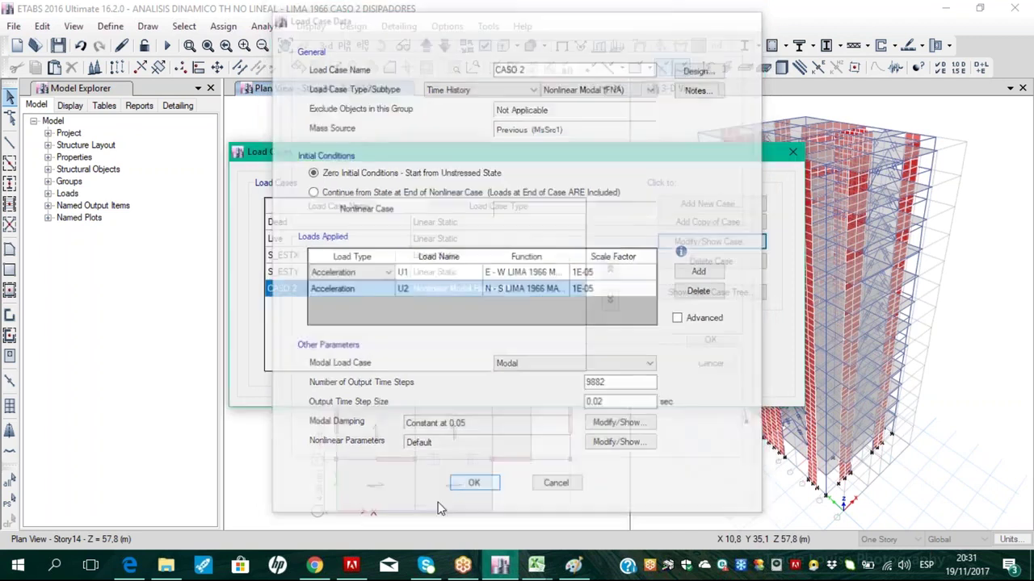
pyautogui.click(711, 340)
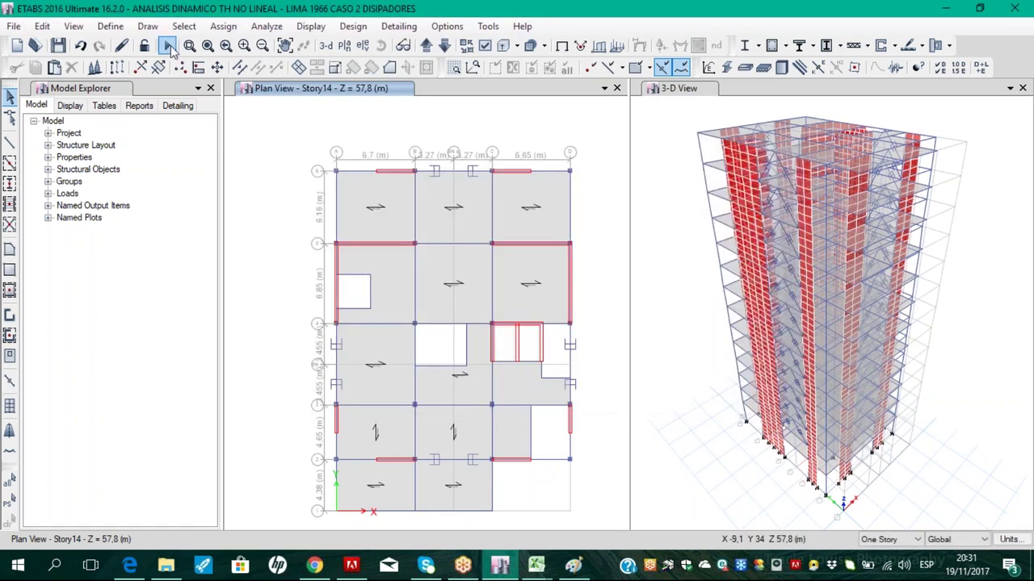
pyautogui.click(168, 47)
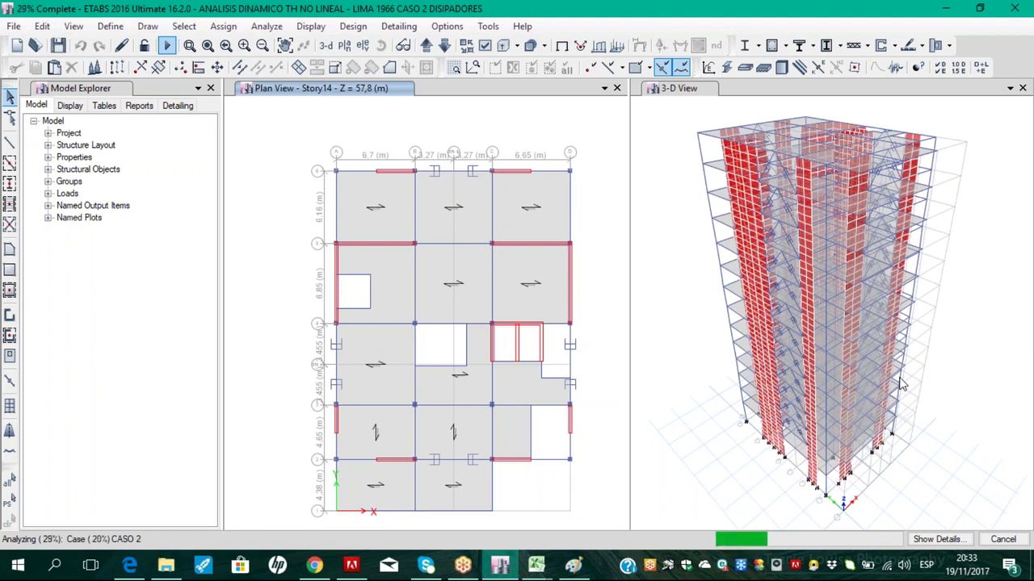
pyautogui.moveTo(170, 413)
pyautogui.mouseDown()
pyautogui.moveTo(252, 350)
pyautogui.moveTo(248, 387)
pyautogui.mouseUp()
pyautogui.moveTo(173, 354); pyautogui.dragTo(231, 355)
pyautogui.moveTo(162, 313); pyautogui.dragTo(267, 312)
pyautogui.moveTo(160, 282)
pyautogui.mouseDown()
pyautogui.moveTo(32, 362)
pyautogui.moveTo(150, 394)
pyautogui.mouseUp()
pyautogui.moveTo(77, 347)
pyautogui.mouseDown()
pyautogui.moveTo(132, 359)
pyautogui.moveTo(170, 323)
pyautogui.moveTo(153, 331)
pyautogui.moveTo(177, 295)
pyautogui.moveTo(152, 272)
pyautogui.moveTo(176, 287)
pyautogui.mouseUp()
pyautogui.moveTo(199, 355)
pyautogui.mouseDown()
pyautogui.moveTo(202, 269)
pyautogui.moveTo(302, 250)
pyautogui.moveTo(270, 386)
pyautogui.mouseUp()
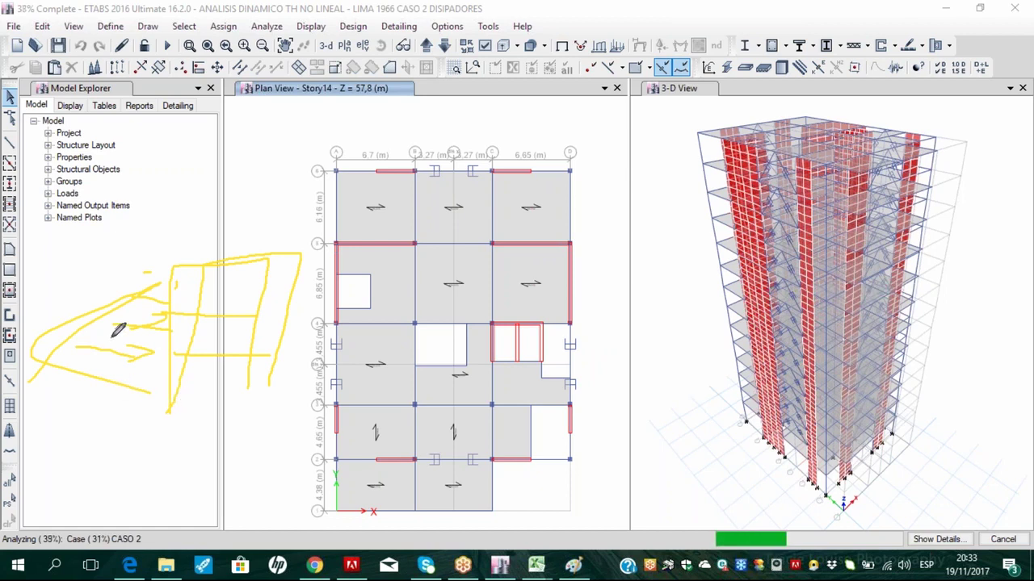
pyautogui.moveTo(29, 277)
pyautogui.mouseDown()
pyautogui.moveTo(105, 276)
pyautogui.moveTo(103, 307)
pyautogui.moveTo(99, 260)
pyautogui.moveTo(101, 284)
pyautogui.mouseUp()
pyautogui.moveTo(171, 410)
pyautogui.mouseDown()
pyautogui.moveTo(203, 259)
pyautogui.moveTo(329, 258)
pyautogui.moveTo(277, 398)
pyautogui.mouseUp()
pyautogui.moveTo(189, 356); pyautogui.dragTo(290, 348)
pyautogui.moveTo(234, 260)
pyautogui.mouseDown()
pyautogui.moveTo(206, 412)
pyautogui.moveTo(254, 361)
pyautogui.moveTo(257, 386)
pyautogui.mouseUp()
pyautogui.moveTo(292, 263); pyautogui.dragTo(277, 393)
pyautogui.moveTo(150, 450); pyautogui.dragTo(138, 470)
pyautogui.moveTo(192, 424); pyautogui.dragTo(189, 472)
pyautogui.moveTo(249, 423); pyautogui.dragTo(246, 464)
pyautogui.moveTo(300, 421); pyautogui.dragTo(297, 451)
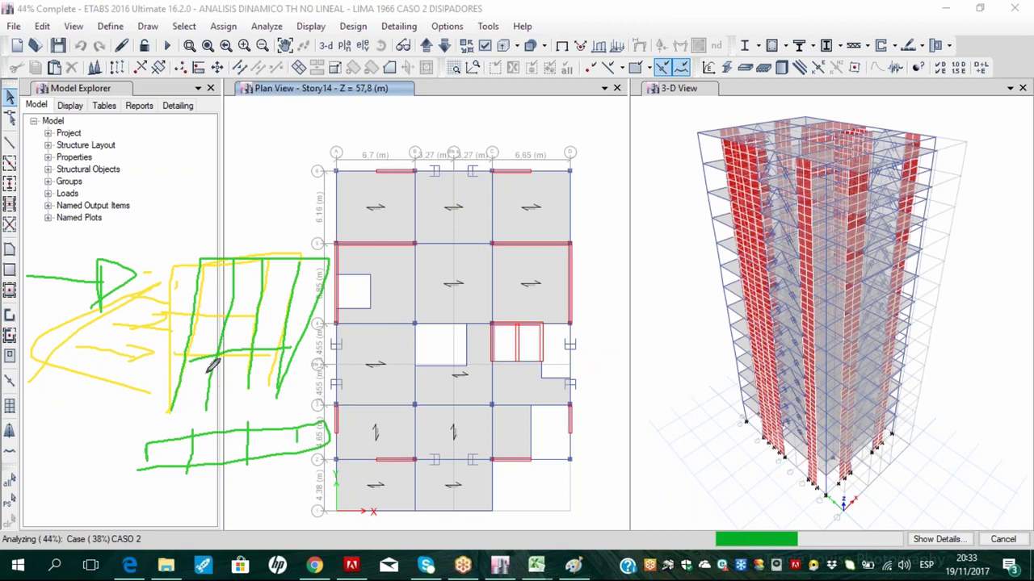
pyautogui.moveTo(184, 347)
pyautogui.mouseDown()
pyautogui.moveTo(180, 378)
pyautogui.moveTo(209, 373)
pyautogui.mouseUp()
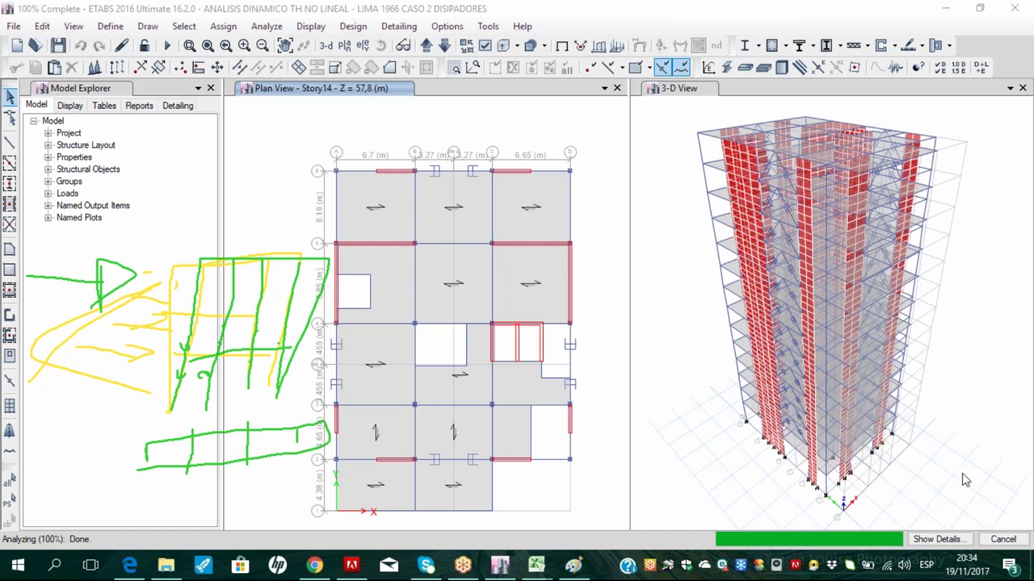
pyautogui.press('Escape')
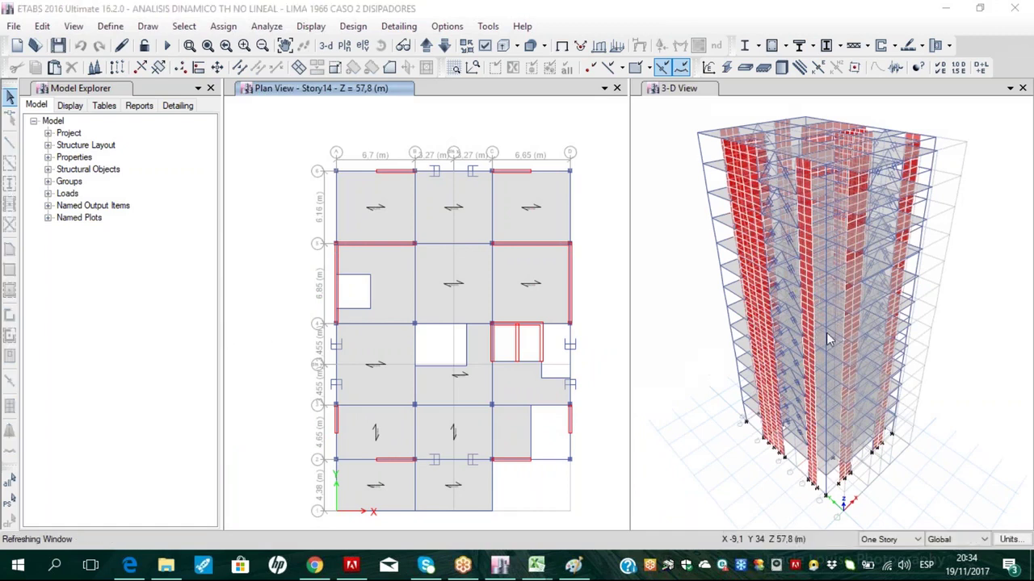
pyautogui.click(941, 393)
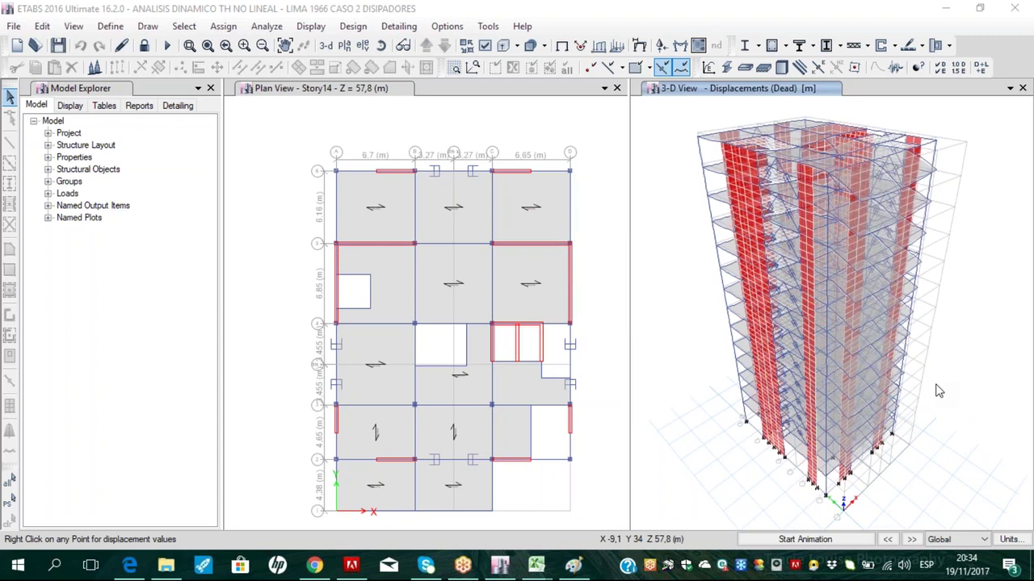
pyautogui.moveTo(96, 276)
pyautogui.mouseDown()
pyautogui.moveTo(248, 431)
pyautogui.moveTo(289, 434)
pyautogui.mouseUp()
pyautogui.moveTo(96, 434)
pyautogui.mouseDown()
pyautogui.moveTo(115, 396)
pyautogui.moveTo(224, 299)
pyautogui.moveTo(310, 317)
pyautogui.moveTo(316, 349)
pyautogui.moveTo(278, 363)
pyautogui.mouseUp()
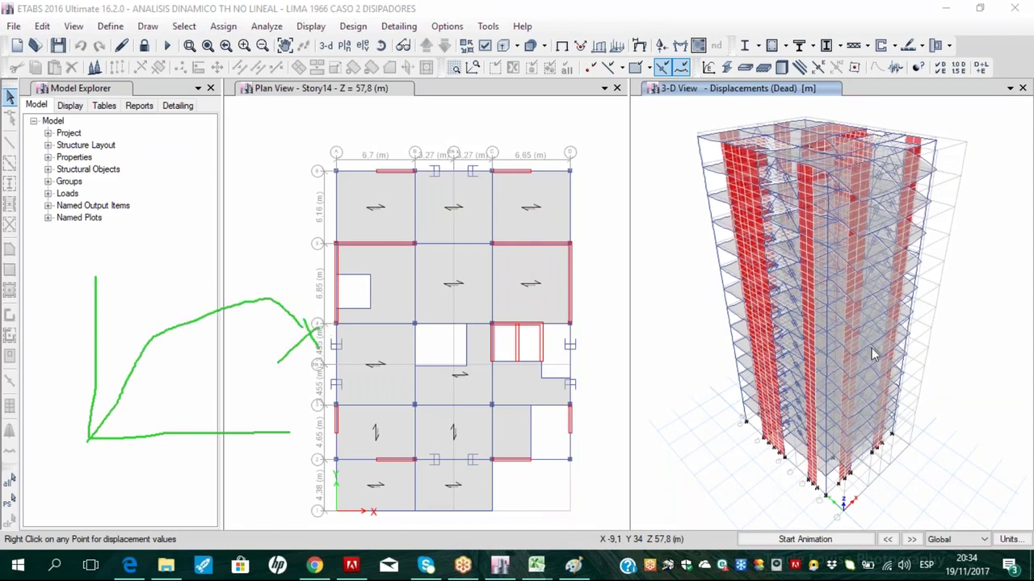
pyautogui.moveTo(275, 440); pyautogui.dragTo(335, 439)
pyautogui.moveTo(74, 279); pyautogui.dragTo(81, 282)
pyautogui.moveTo(88, 318); pyautogui.dragTo(32, 320)
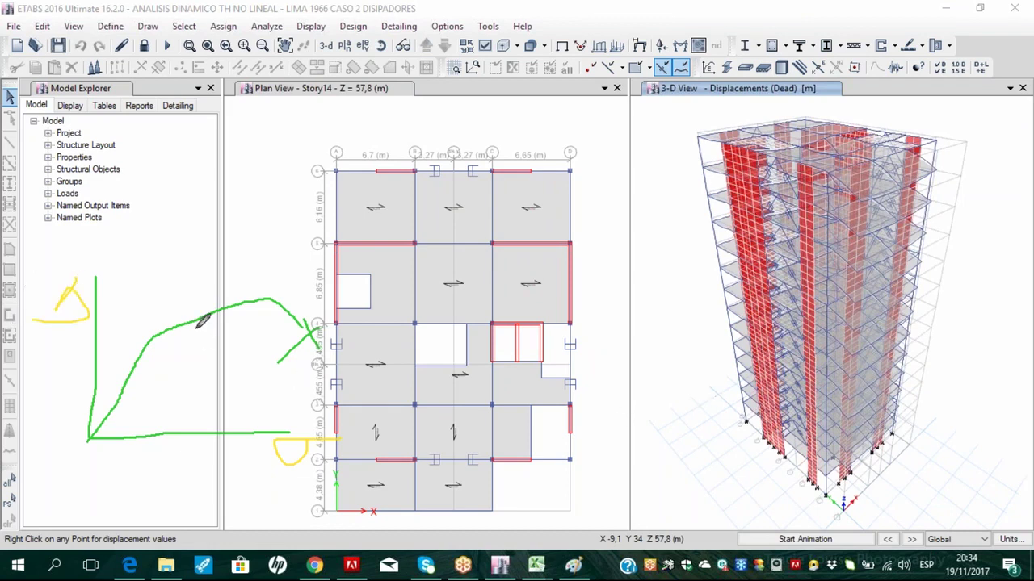
pyautogui.moveTo(174, 326); pyautogui.dragTo(173, 421)
pyautogui.moveTo(177, 325)
pyautogui.mouseDown()
pyautogui.moveTo(129, 426)
pyautogui.moveTo(150, 428)
pyautogui.mouseUp()
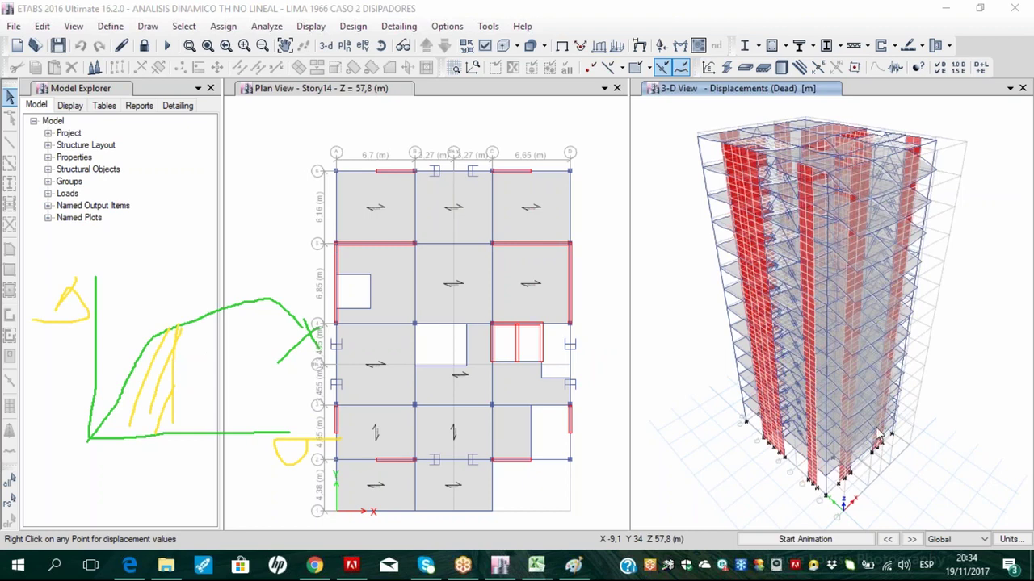
pyautogui.moveTo(193, 332)
pyautogui.mouseDown()
pyautogui.moveTo(180, 375)
pyautogui.moveTo(196, 392)
pyautogui.moveTo(182, 424)
pyautogui.mouseUp()
pyautogui.moveTo(256, 332); pyautogui.dragTo(214, 432)
pyautogui.moveTo(278, 380); pyautogui.dragTo(252, 444)
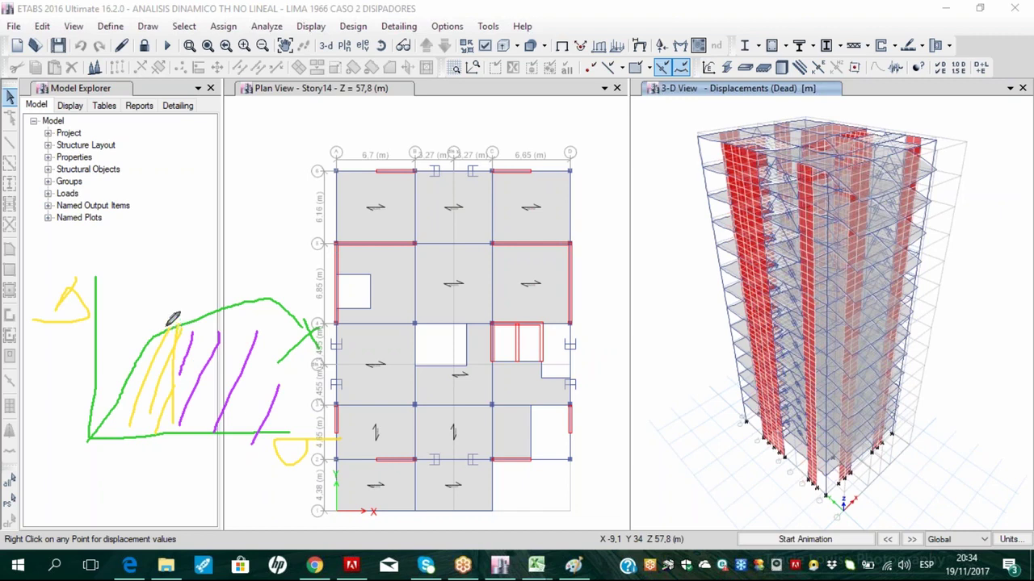
pyautogui.moveTo(172, 324)
pyautogui.mouseDown()
pyautogui.moveTo(110, 408)
pyautogui.moveTo(125, 440)
pyautogui.moveTo(180, 408)
pyautogui.moveTo(175, 331)
pyautogui.moveTo(114, 323)
pyautogui.mouseUp()
pyautogui.moveTo(112, 307)
pyautogui.mouseDown()
pyautogui.moveTo(123, 321)
pyautogui.moveTo(133, 298)
pyautogui.moveTo(176, 287)
pyautogui.moveTo(185, 296)
pyautogui.mouseUp()
pyautogui.moveTo(113, 321)
pyautogui.mouseDown()
pyautogui.moveTo(146, 319)
pyautogui.moveTo(146, 329)
pyautogui.moveTo(160, 305)
pyautogui.moveTo(164, 334)
pyautogui.mouseUp()
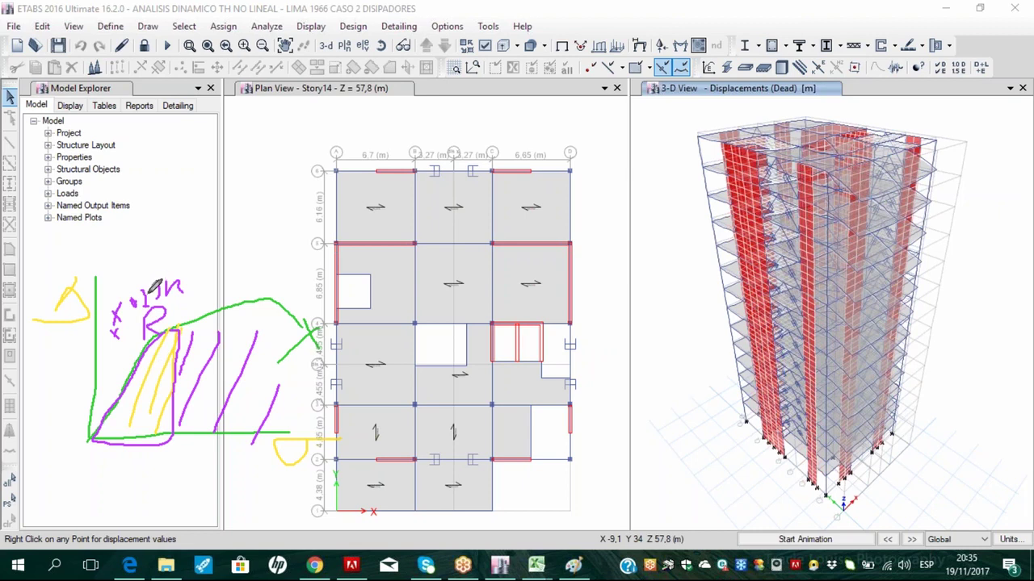
pyautogui.moveTo(121, 276)
pyautogui.mouseDown()
pyautogui.moveTo(215, 214)
pyautogui.moveTo(224, 313)
pyautogui.mouseUp()
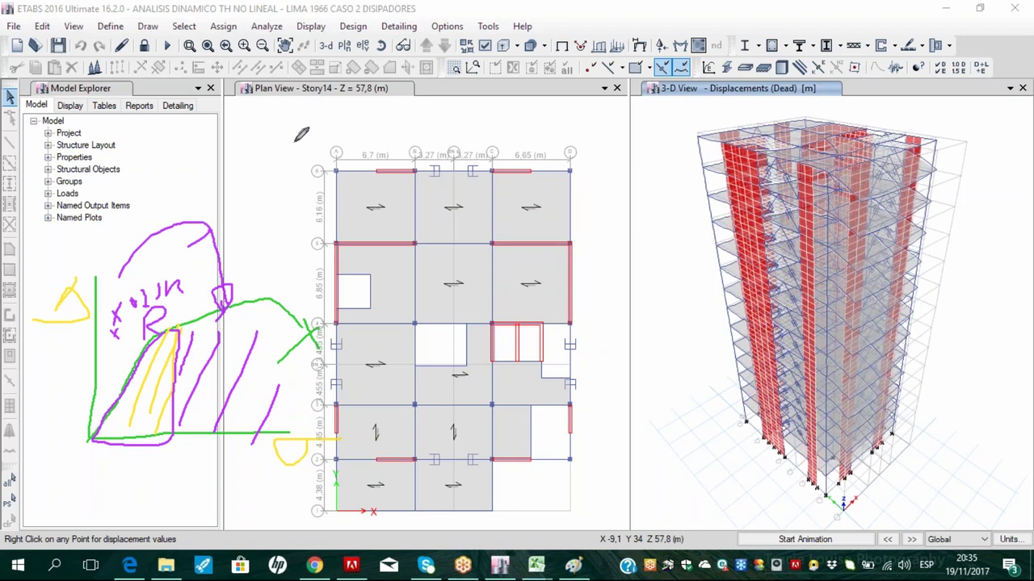
pyautogui.moveTo(168, 274); pyautogui.dragTo(144, 296)
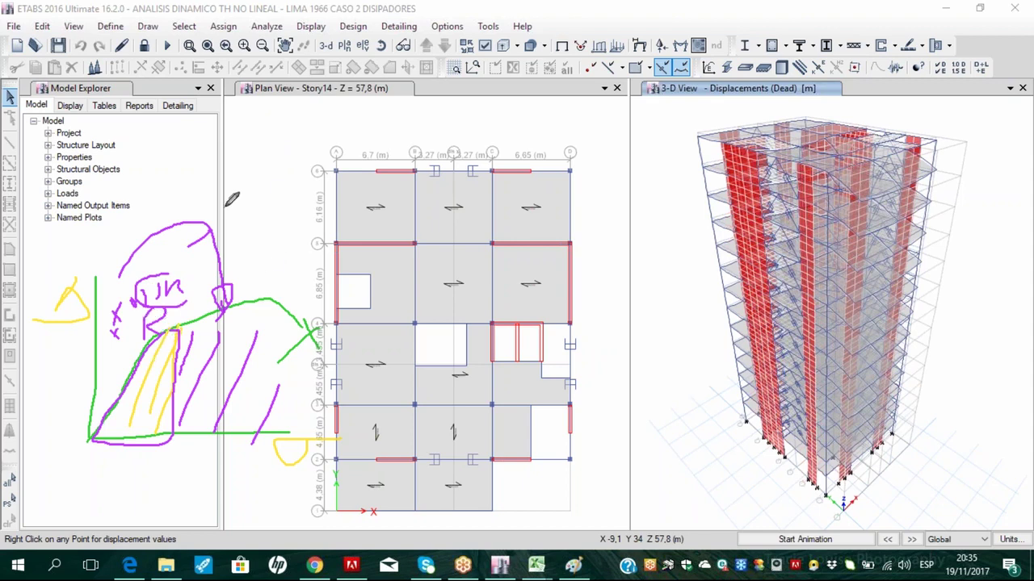
pyautogui.moveTo(251, 248); pyautogui.dragTo(270, 210)
pyautogui.click(296, 194)
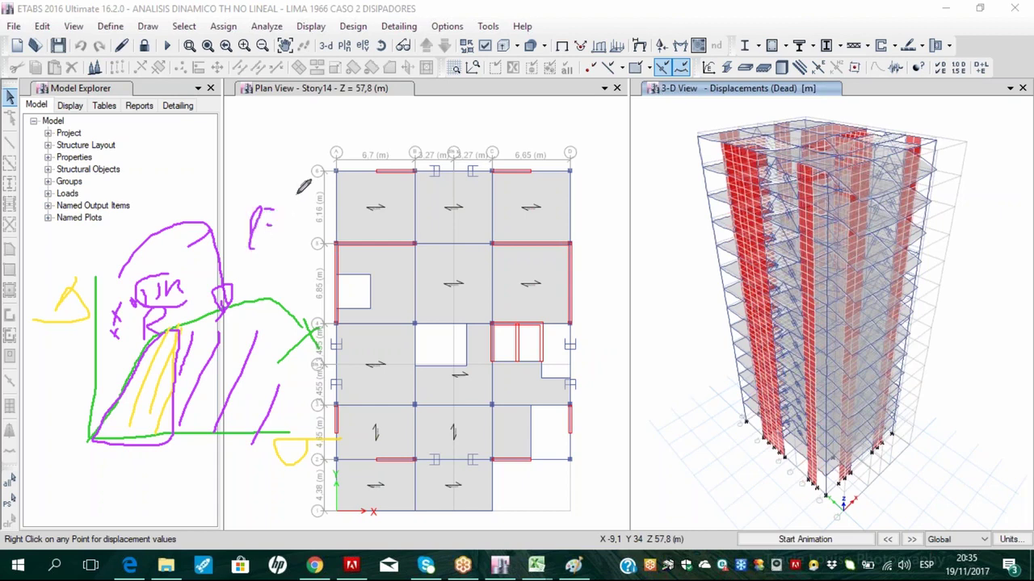
pyautogui.click(277, 241)
pyautogui.moveTo(149, 356); pyautogui.dragTo(83, 445)
pyautogui.moveTo(135, 373); pyautogui.dragTo(113, 425)
pyautogui.moveTo(160, 355)
pyautogui.mouseDown()
pyautogui.moveTo(126, 423)
pyautogui.moveTo(165, 435)
pyautogui.mouseUp()
pyautogui.moveTo(153, 319)
pyautogui.mouseDown()
pyautogui.moveTo(201, 221)
pyautogui.moveTo(232, 309)
pyautogui.mouseUp()
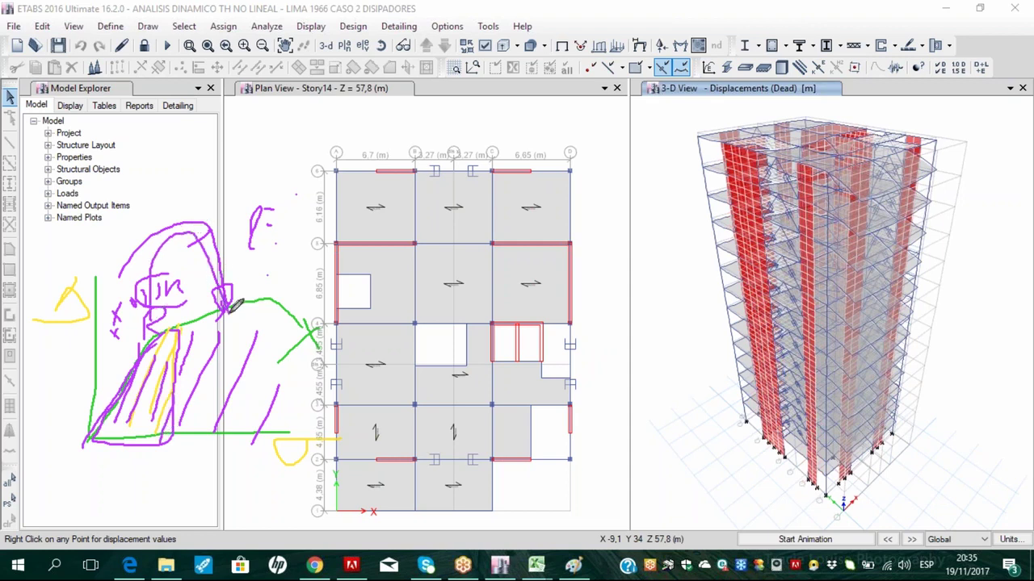
pyautogui.moveTo(236, 292); pyautogui.dragTo(226, 347)
pyautogui.hotkey('ctrl', 'shift', 'c')
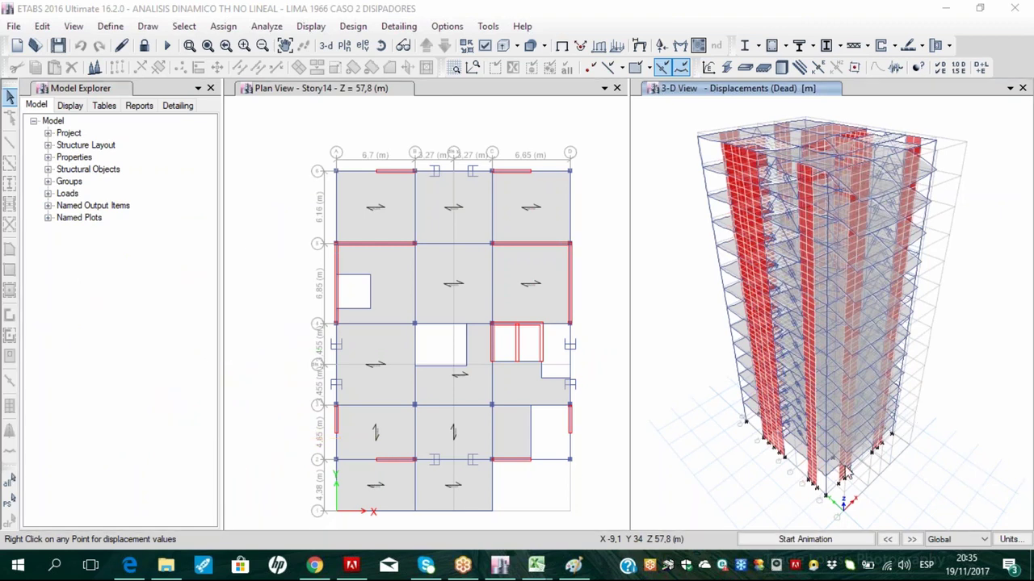
pyautogui.moveTo(152, 258)
pyautogui.mouseDown()
pyautogui.moveTo(130, 444)
pyautogui.moveTo(427, 446)
pyautogui.mouseUp()
pyautogui.moveTo(142, 441)
pyautogui.mouseDown()
pyautogui.moveTo(208, 335)
pyautogui.moveTo(380, 288)
pyautogui.moveTo(420, 346)
pyautogui.mouseUp()
pyautogui.moveTo(252, 314); pyautogui.dragTo(252, 456)
pyautogui.moveTo(231, 336); pyautogui.dragTo(183, 420)
pyautogui.moveTo(249, 356); pyautogui.dragTo(206, 446)
pyautogui.moveTo(197, 320)
pyautogui.mouseDown()
pyautogui.moveTo(305, 267)
pyautogui.moveTo(303, 288)
pyautogui.moveTo(313, 278)
pyautogui.moveTo(306, 282)
pyautogui.moveTo(320, 294)
pyautogui.moveTo(301, 285)
pyautogui.moveTo(311, 279)
pyautogui.moveTo(308, 288)
pyautogui.mouseUp()
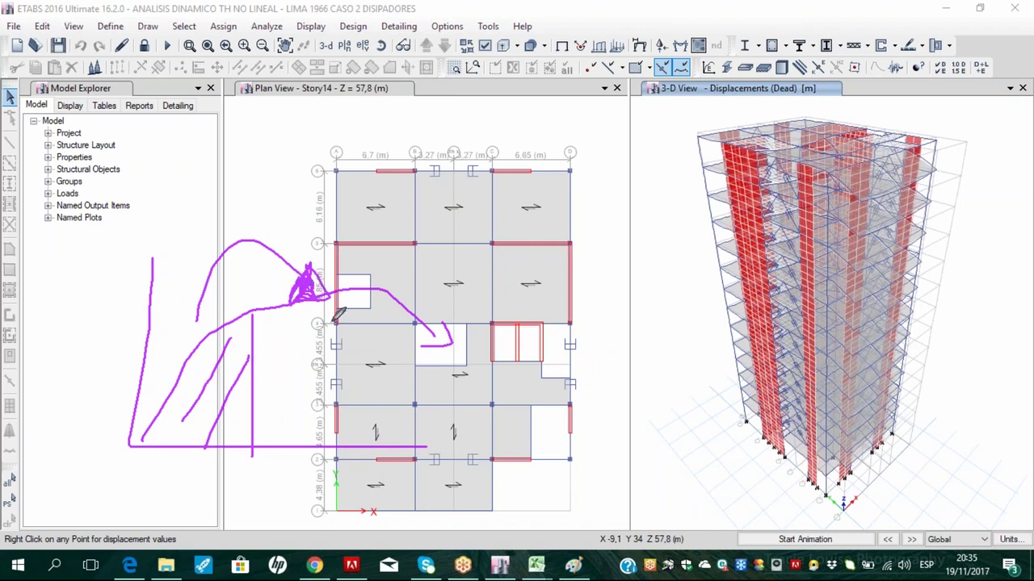
pyautogui.moveTo(198, 319)
pyautogui.mouseDown()
pyautogui.moveTo(202, 287)
pyautogui.moveTo(272, 241)
pyautogui.moveTo(318, 264)
pyautogui.moveTo(308, 260)
pyautogui.moveTo(267, 311)
pyautogui.mouseUp()
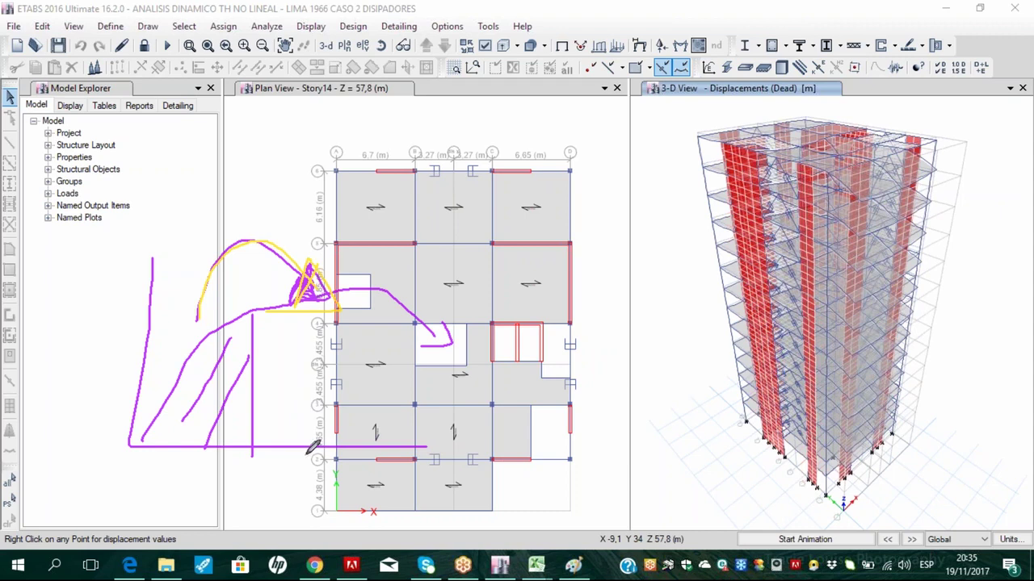
pyautogui.moveTo(268, 312); pyautogui.dragTo(315, 401)
pyautogui.moveTo(262, 318); pyautogui.dragTo(308, 442)
pyautogui.moveTo(252, 390); pyautogui.dragTo(281, 455)
pyautogui.moveTo(283, 322); pyautogui.dragTo(304, 346)
pyautogui.moveTo(385, 310)
pyautogui.mouseDown()
pyautogui.moveTo(413, 350)
pyautogui.moveTo(409, 396)
pyautogui.mouseUp()
pyautogui.moveTo(313, 332)
pyautogui.mouseDown()
pyautogui.moveTo(356, 428)
pyautogui.moveTo(388, 413)
pyautogui.mouseUp()
pyautogui.moveTo(414, 287); pyautogui.dragTo(449, 329)
pyautogui.moveTo(443, 280); pyautogui.dragTo(414, 328)
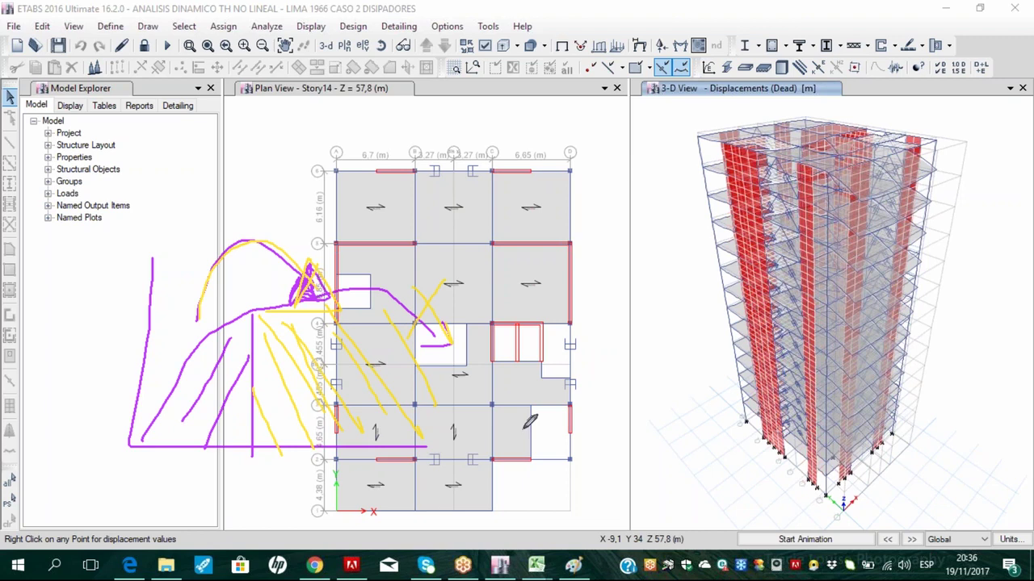
pyautogui.moveTo(424, 266)
pyautogui.mouseDown()
pyautogui.moveTo(461, 288)
pyautogui.moveTo(496, 221)
pyautogui.moveTo(537, 284)
pyautogui.mouseUp()
pyautogui.moveTo(578, 236); pyautogui.dragTo(599, 300)
pyautogui.moveTo(573, 257); pyautogui.dragTo(587, 255)
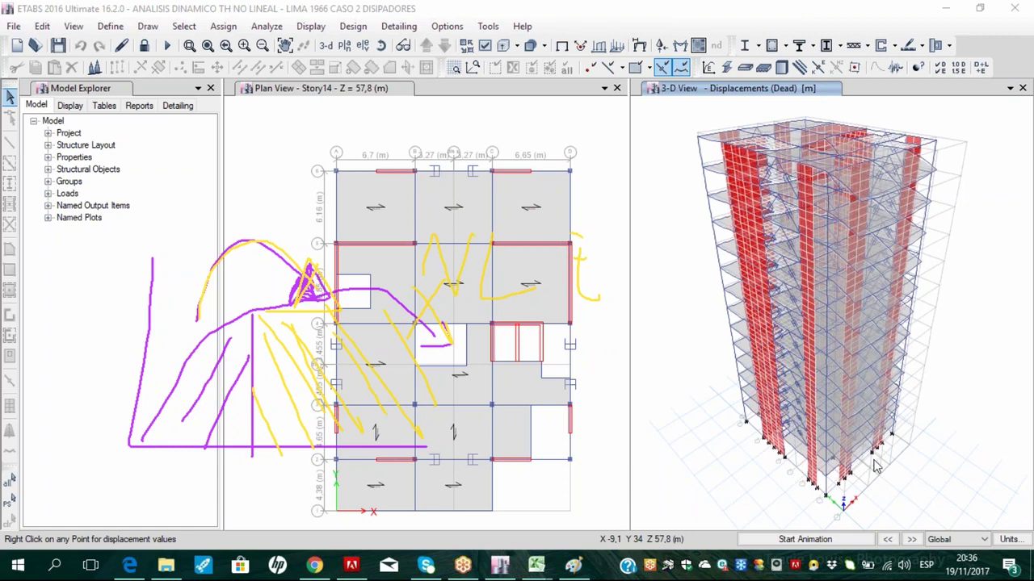
pyautogui.moveTo(433, 455)
pyautogui.mouseDown()
pyautogui.moveTo(525, 279)
pyautogui.moveTo(604, 352)
pyautogui.mouseUp()
pyautogui.moveTo(591, 396); pyautogui.dragTo(570, 457)
pyautogui.moveTo(463, 420); pyautogui.dragTo(564, 419)
pyautogui.moveTo(473, 376); pyautogui.dragTo(560, 376)
pyautogui.moveTo(493, 343); pyautogui.dragTo(622, 344)
pyautogui.moveTo(526, 291); pyautogui.dragTo(606, 299)
pyautogui.moveTo(569, 251)
pyautogui.mouseDown()
pyautogui.moveTo(492, 461)
pyautogui.moveTo(531, 457)
pyautogui.mouseUp()
pyautogui.moveTo(408, 307)
pyautogui.mouseDown()
pyautogui.moveTo(316, 183)
pyautogui.moveTo(179, 325)
pyautogui.moveTo(198, 315)
pyautogui.moveTo(192, 321)
pyautogui.mouseUp()
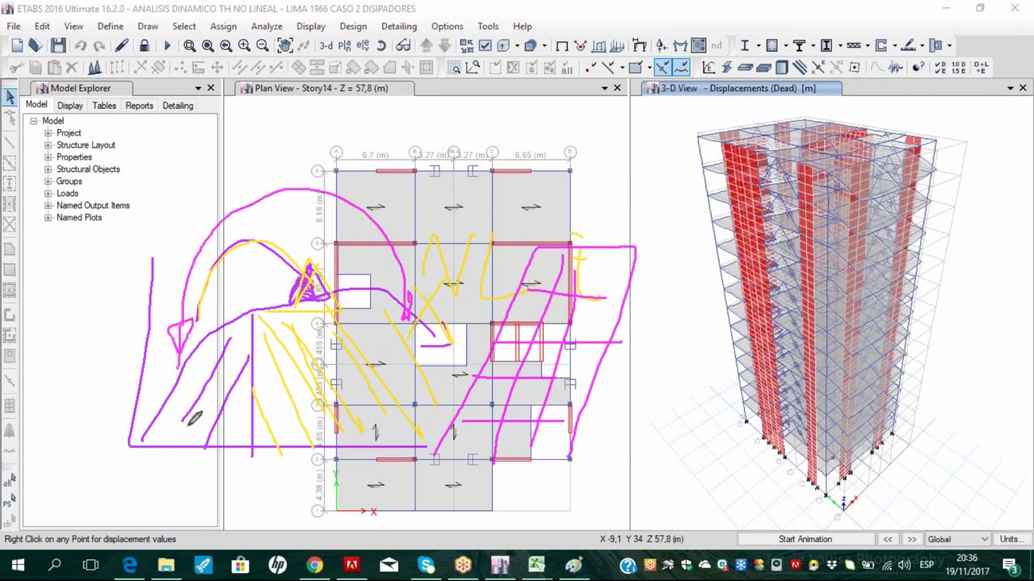
pyautogui.moveTo(465, 155)
pyautogui.mouseDown()
pyautogui.moveTo(559, 122)
pyautogui.moveTo(582, 164)
pyautogui.moveTo(605, 142)
pyautogui.mouseUp()
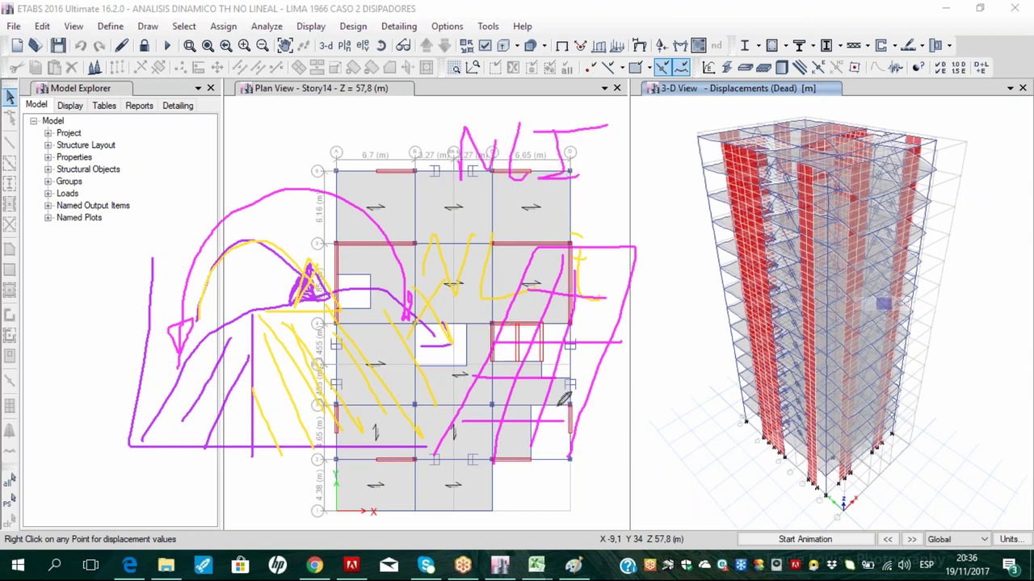
pyautogui.moveTo(419, 456)
pyautogui.mouseDown()
pyautogui.moveTo(505, 262)
pyautogui.moveTo(640, 234)
pyautogui.moveTo(549, 473)
pyautogui.mouseUp()
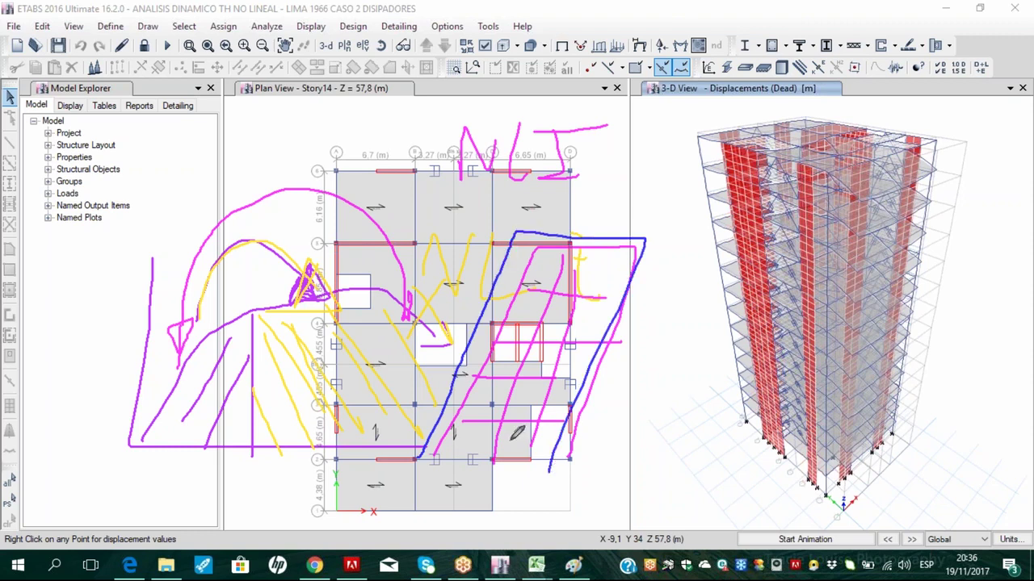
pyautogui.moveTo(386, 291)
pyautogui.mouseDown()
pyautogui.moveTo(195, 302)
pyautogui.moveTo(178, 288)
pyautogui.moveTo(189, 300)
pyautogui.moveTo(170, 319)
pyautogui.mouseUp()
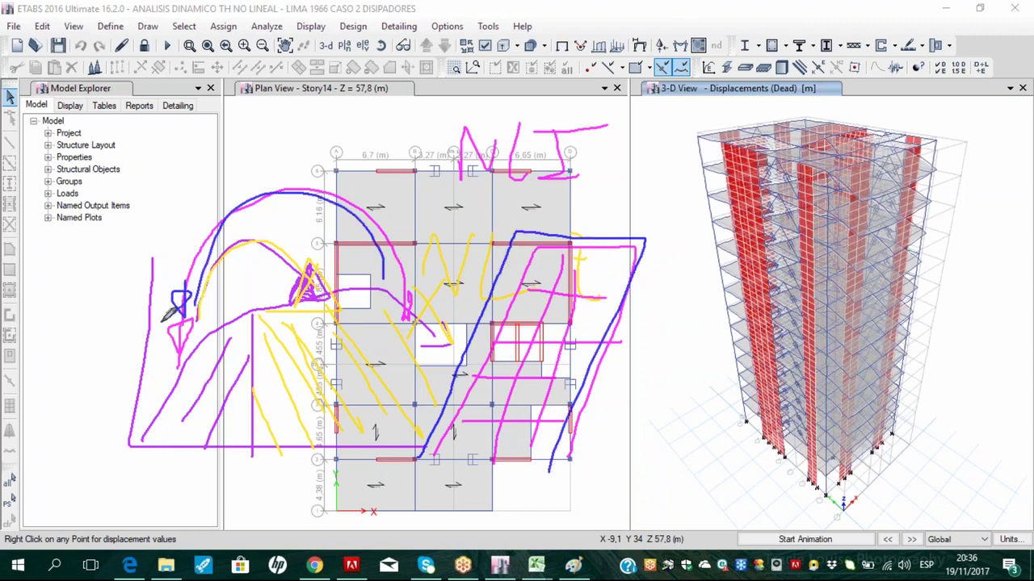
pyautogui.moveTo(544, 470); pyautogui.dragTo(708, 461)
pyautogui.moveTo(596, 472)
pyautogui.mouseDown()
pyautogui.moveTo(646, 382)
pyautogui.moveTo(699, 344)
pyautogui.moveTo(674, 463)
pyautogui.mouseUp()
pyautogui.moveTo(665, 347); pyautogui.dragTo(650, 463)
pyautogui.moveTo(696, 339); pyautogui.dragTo(678, 454)
pyautogui.moveTo(643, 363); pyautogui.dragTo(700, 363)
pyautogui.moveTo(635, 380); pyautogui.dragTo(700, 378)
pyautogui.moveTo(642, 404); pyautogui.dragTo(672, 403)
pyautogui.moveTo(607, 428)
pyautogui.mouseDown()
pyautogui.moveTo(646, 427)
pyautogui.moveTo(676, 425)
pyautogui.mouseUp()
pyautogui.moveTo(604, 446); pyautogui.dragTo(682, 442)
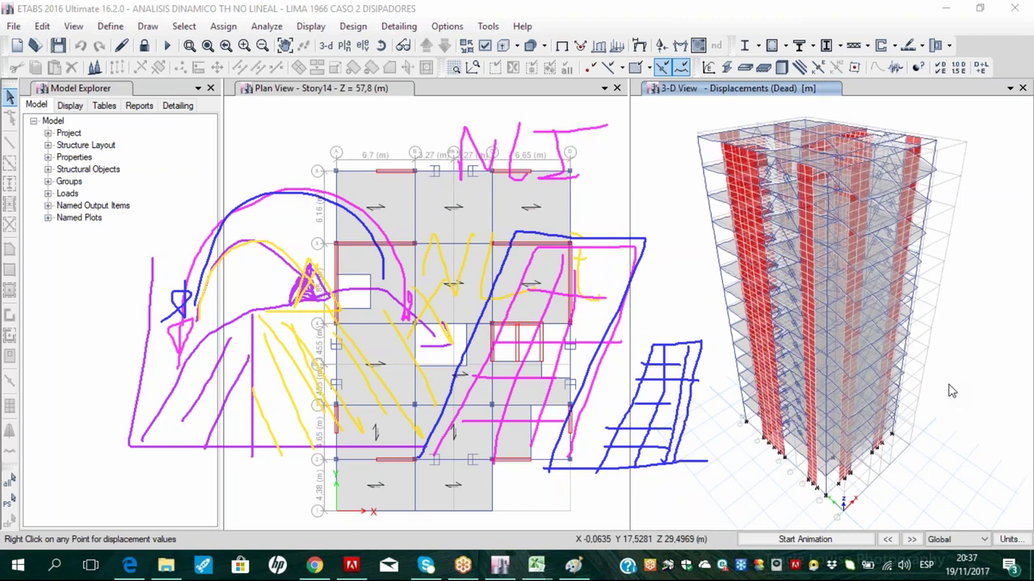
pyautogui.moveTo(335, 150); pyautogui.dragTo(335, 378)
pyautogui.moveTo(278, 291); pyautogui.dragTo(621, 290)
pyautogui.moveTo(340, 283)
pyautogui.mouseDown()
pyautogui.moveTo(385, 331)
pyautogui.moveTo(413, 246)
pyautogui.mouseUp()
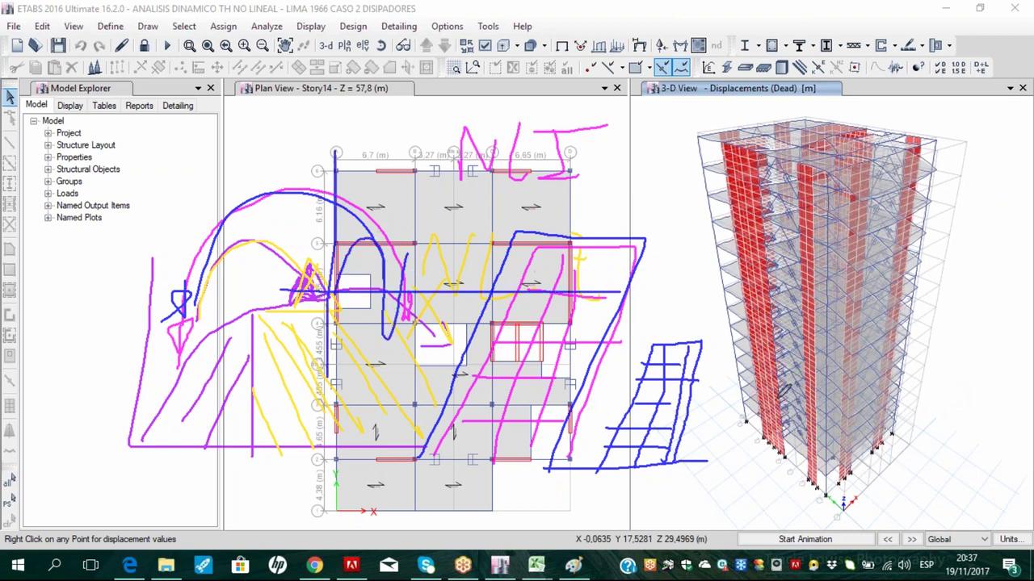
pyautogui.press('e')
pyautogui.moveTo(187, 175); pyautogui.dragTo(191, 421)
pyautogui.moveTo(150, 299); pyautogui.dragTo(578, 325)
pyautogui.moveTo(188, 299)
pyautogui.mouseDown()
pyautogui.moveTo(234, 192)
pyautogui.moveTo(283, 331)
pyautogui.moveTo(358, 331)
pyautogui.moveTo(394, 285)
pyautogui.moveTo(446, 297)
pyautogui.mouseUp()
pyautogui.moveTo(258, 176); pyautogui.dragTo(319, 181)
pyautogui.moveTo(292, 179)
pyautogui.mouseDown()
pyautogui.moveTo(271, 320)
pyautogui.moveTo(299, 300)
pyautogui.mouseUp()
pyautogui.moveTo(310, 231)
pyautogui.mouseDown()
pyautogui.moveTo(348, 174)
pyautogui.moveTo(346, 284)
pyautogui.mouseUp()
pyautogui.moveTo(230, 173); pyautogui.dragTo(323, 183)
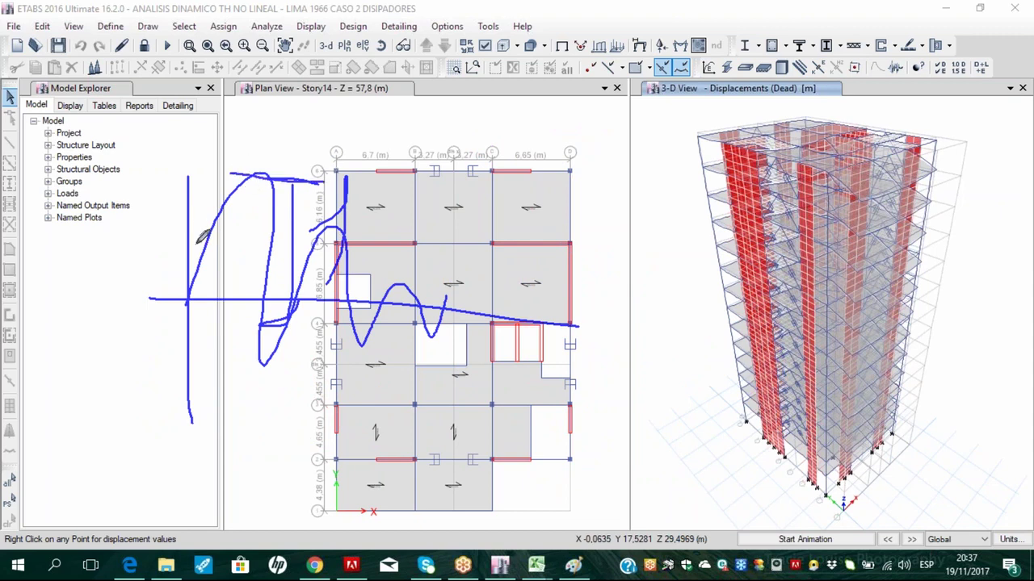
pyautogui.moveTo(561, 286); pyautogui.dragTo(596, 357)
pyautogui.moveTo(526, 317); pyautogui.dragTo(613, 317)
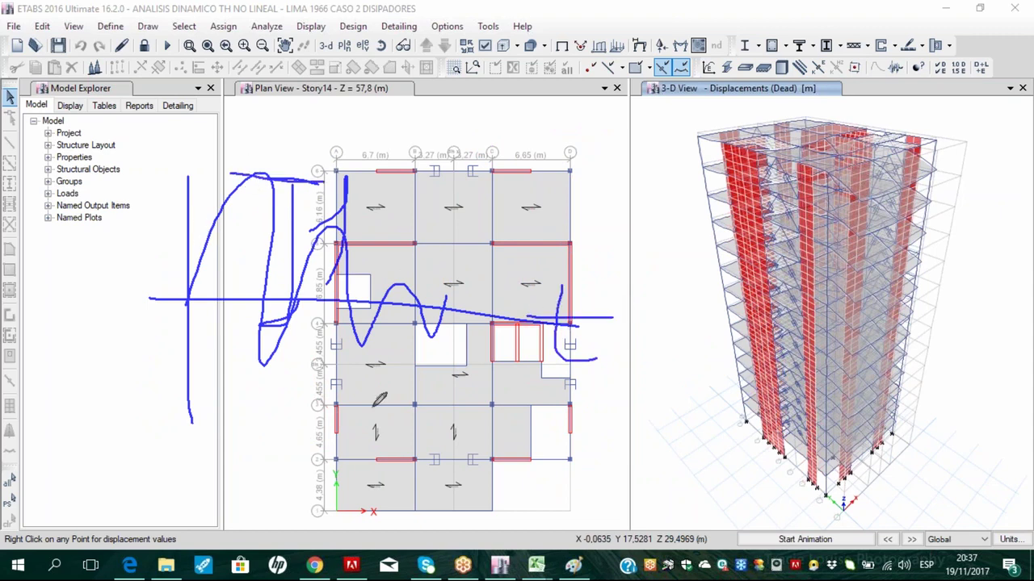
pyautogui.moveTo(374, 406)
pyautogui.mouseDown()
pyautogui.moveTo(393, 467)
pyautogui.moveTo(348, 470)
pyautogui.moveTo(416, 424)
pyautogui.mouseUp()
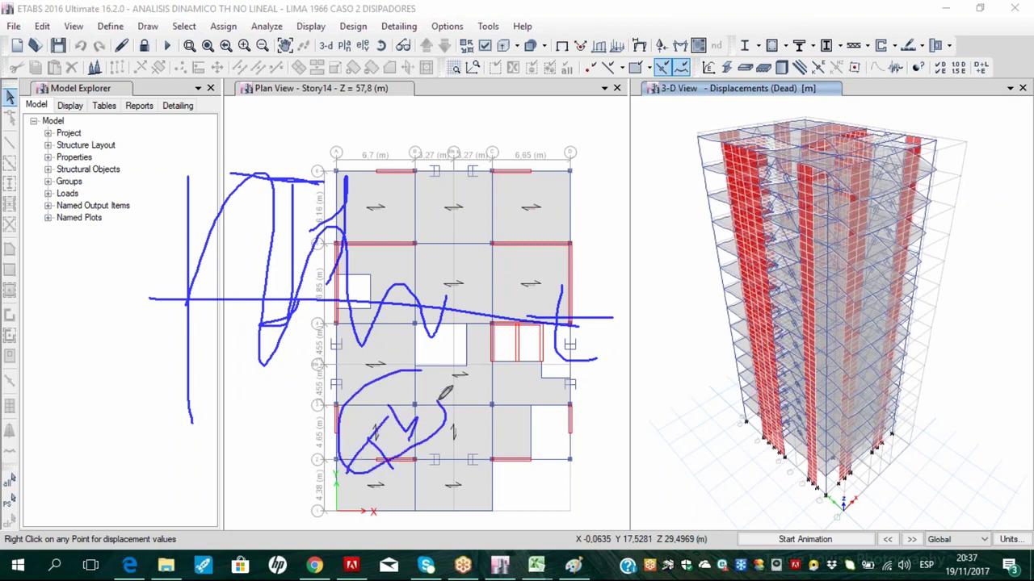
pyautogui.hotkey('ctrl', 'shift', 'c')
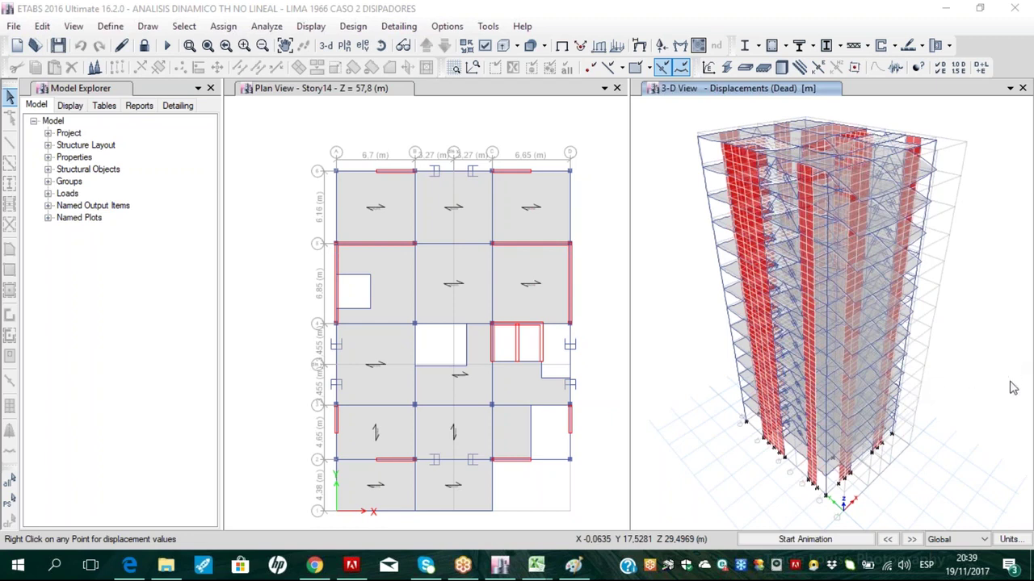
pyautogui.rightClick(762, 277)
pyautogui.rightClick(749, 298)
pyautogui.rightClick(777, 296)
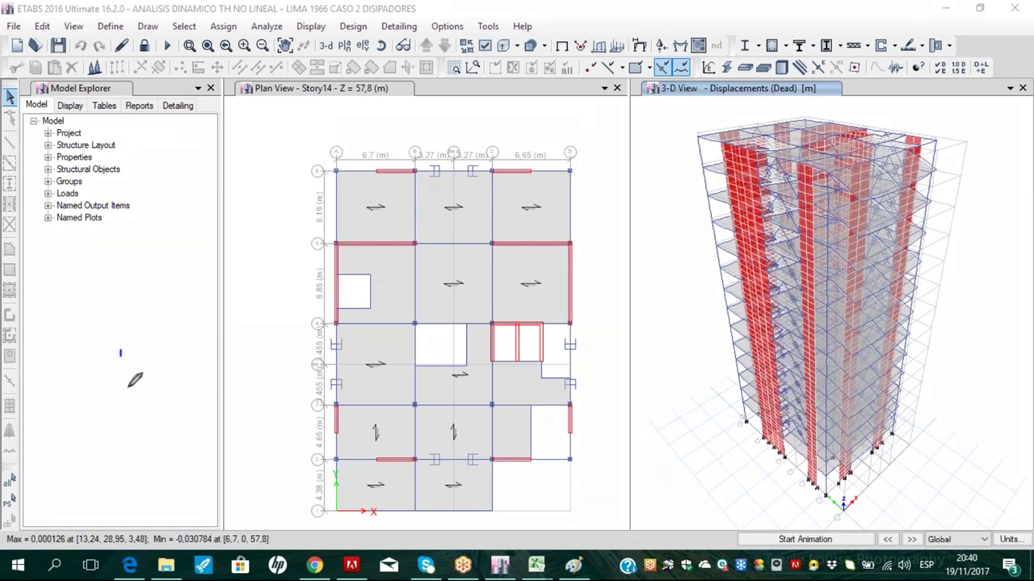
pyautogui.moveTo(139, 341); pyautogui.dragTo(136, 343)
pyautogui.moveTo(170, 391); pyautogui.dragTo(157, 415)
pyautogui.moveTo(217, 336)
pyautogui.mouseDown()
pyautogui.moveTo(198, 379)
pyautogui.moveTo(241, 338)
pyautogui.moveTo(273, 336)
pyautogui.mouseUp()
pyautogui.moveTo(301, 332)
pyautogui.mouseDown()
pyautogui.moveTo(286, 362)
pyautogui.moveTo(323, 355)
pyautogui.mouseUp()
pyautogui.moveTo(321, 331); pyautogui.dragTo(306, 396)
pyautogui.moveTo(349, 349)
pyautogui.mouseDown()
pyautogui.moveTo(335, 378)
pyautogui.moveTo(393, 380)
pyautogui.mouseUp()
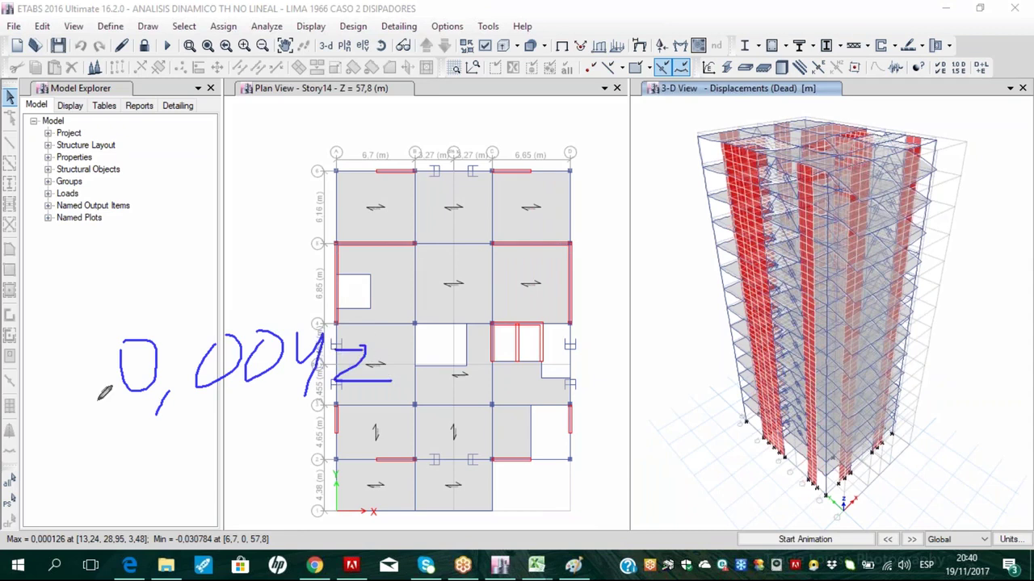
pyautogui.moveTo(70, 353)
pyautogui.mouseDown()
pyautogui.moveTo(55, 393)
pyautogui.moveTo(107, 373)
pyautogui.moveTo(100, 383)
pyautogui.mouseUp()
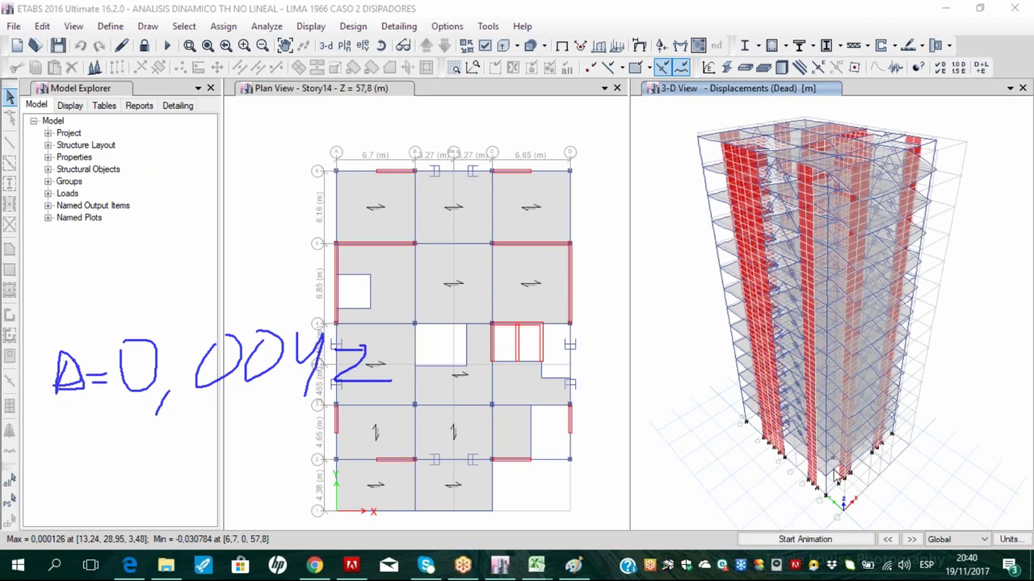
pyautogui.press('Escape')
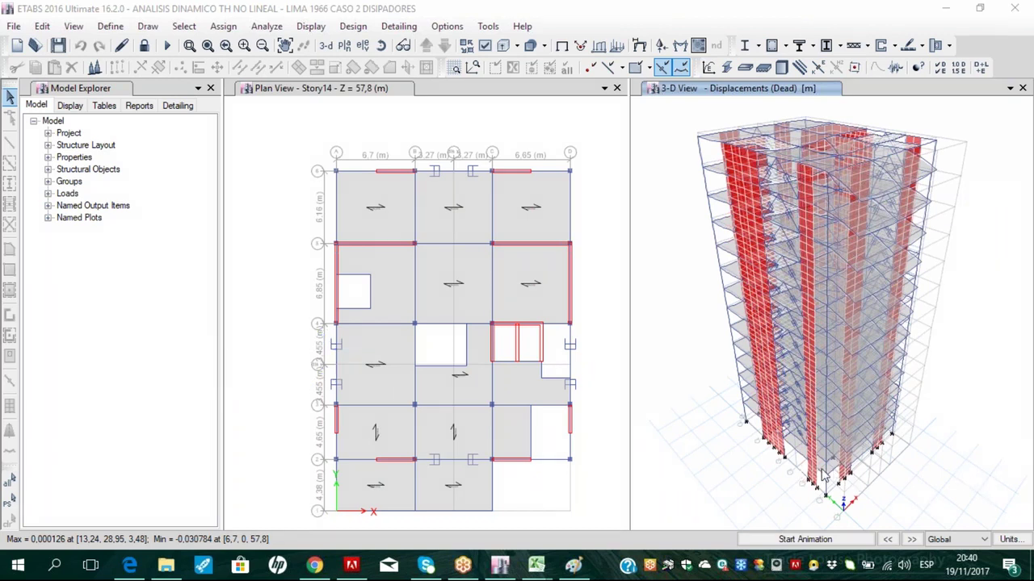
# Try to display the Diaphragm Center of Mass Displacements table from the analysis displacement results
pyautogui.click(310, 25)
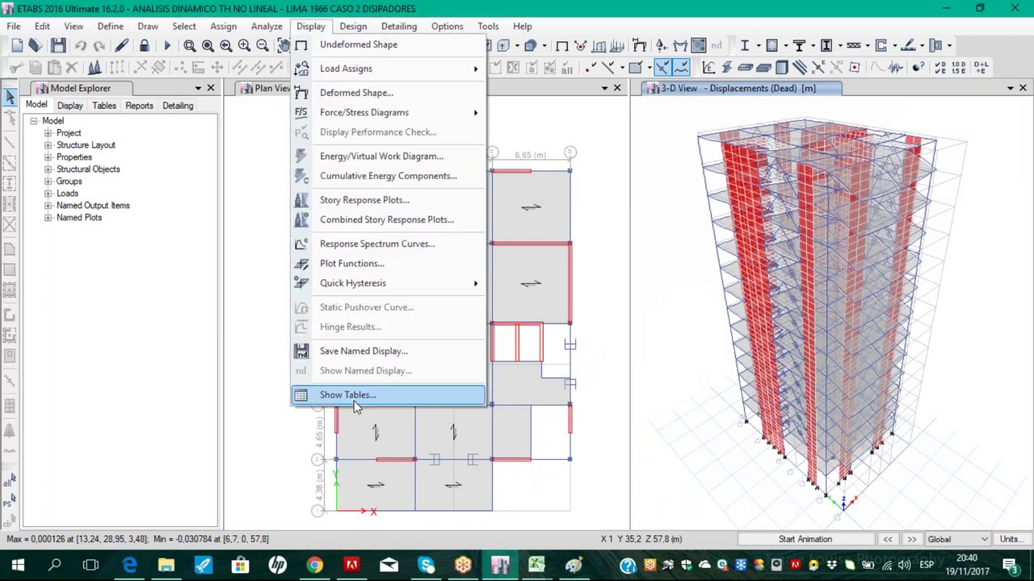
pyautogui.click(355, 396)
pyautogui.click(408, 242)
pyautogui.click(408, 242)
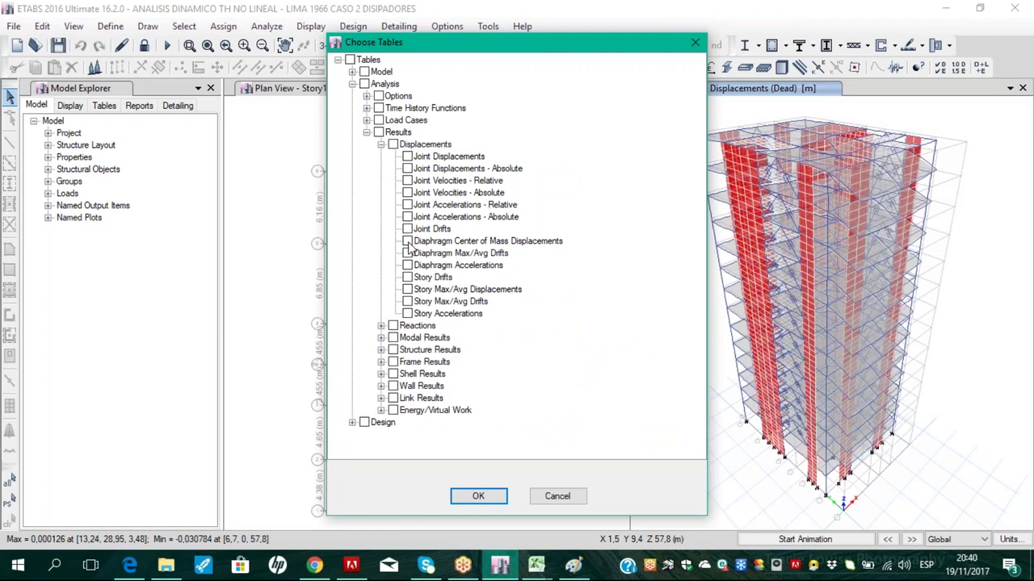
pyautogui.click(477, 498)
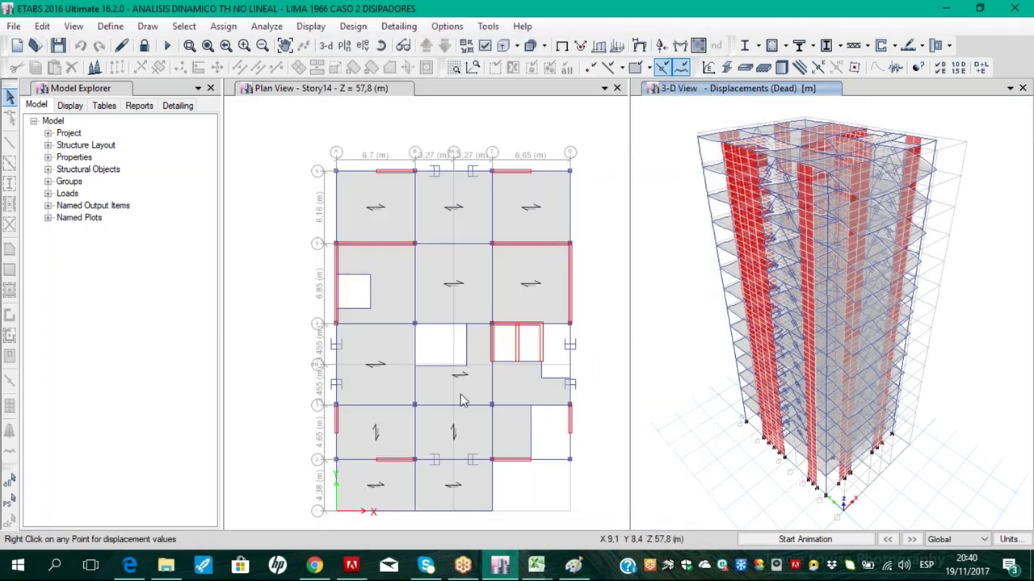
# Show the Diaphragm Center of Mass Displacements table from the analysis displacement results
pyautogui.click(283, 27)
pyautogui.moveTo(310, 27)
pyautogui.click(339, 395)
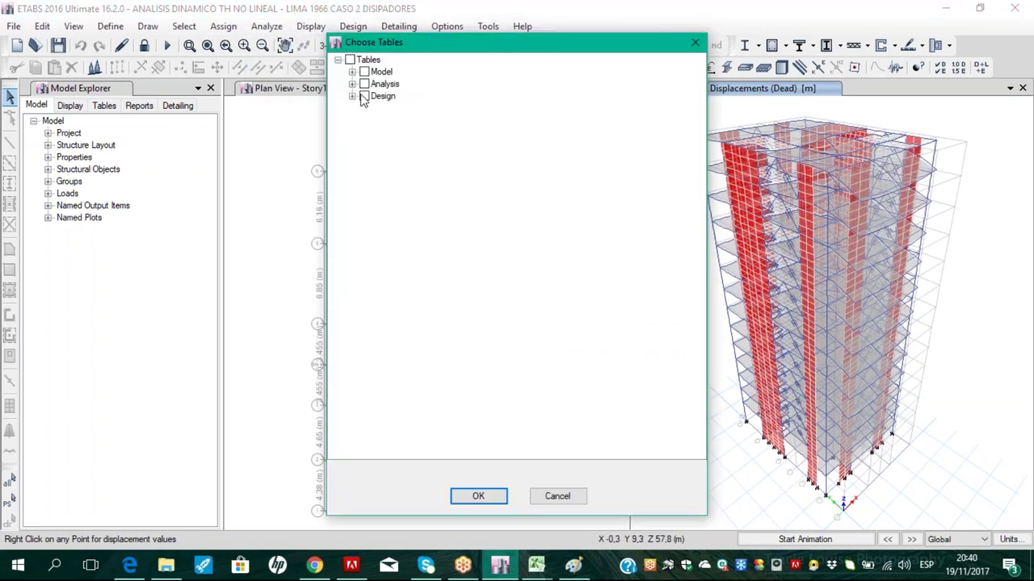
pyautogui.click(352, 84)
pyautogui.click(367, 133)
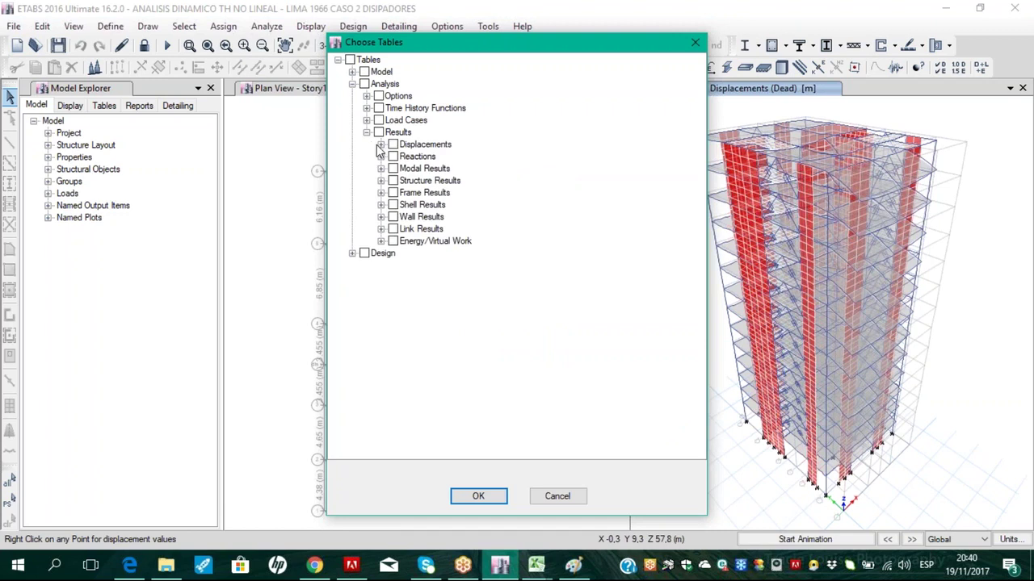
pyautogui.click(379, 144)
pyautogui.click(408, 240)
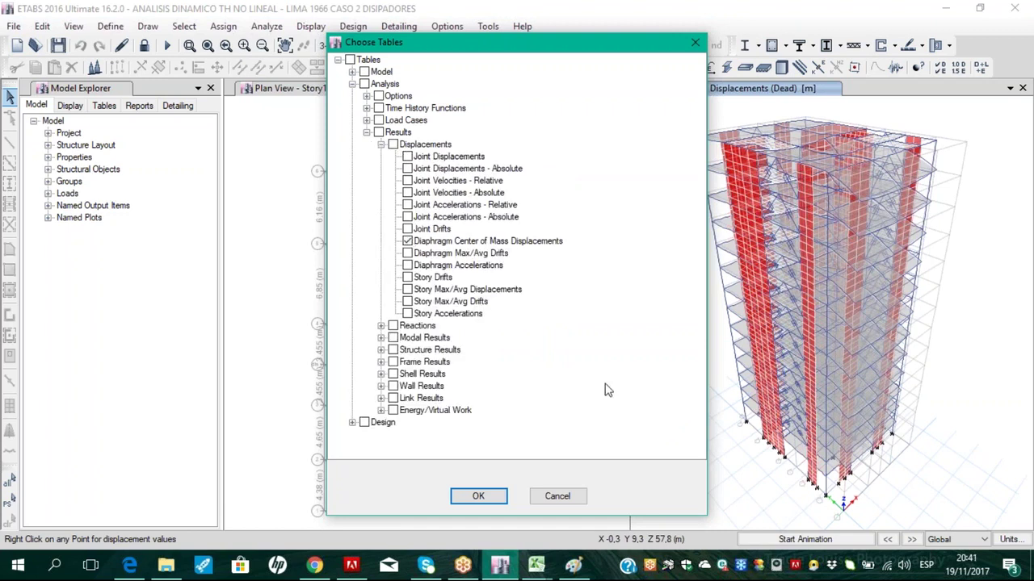
pyautogui.click(481, 497)
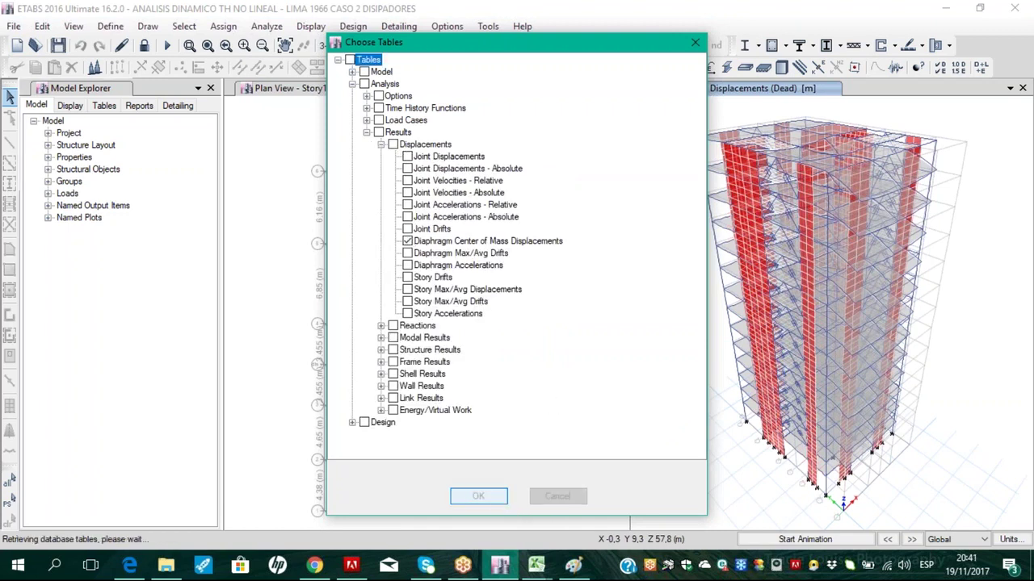
# Filter the Diaphragm Center of Mass Displacements table to the CASO 2 Max load case
pyautogui.click(445, 459)
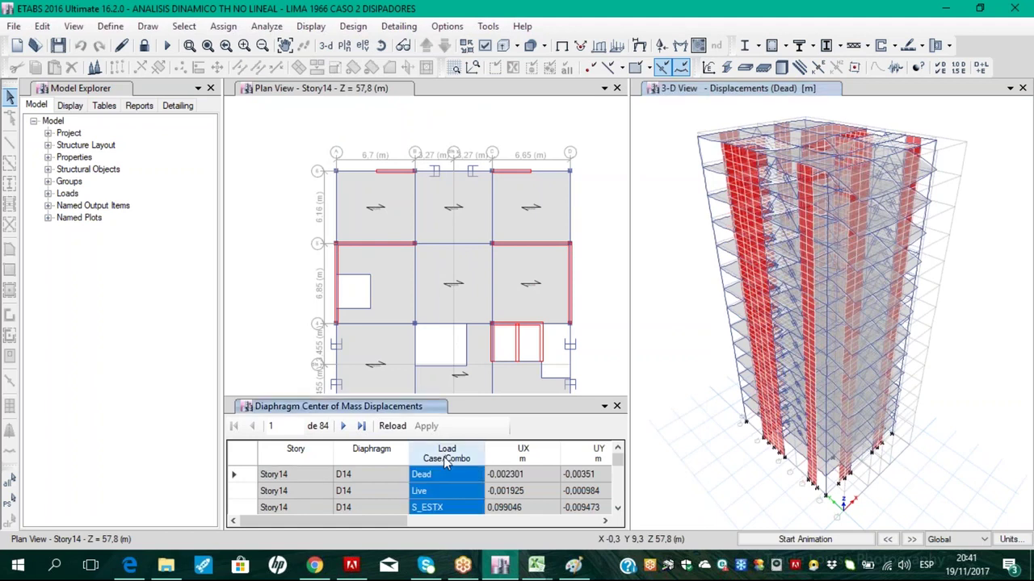
pyautogui.rightClick(445, 459)
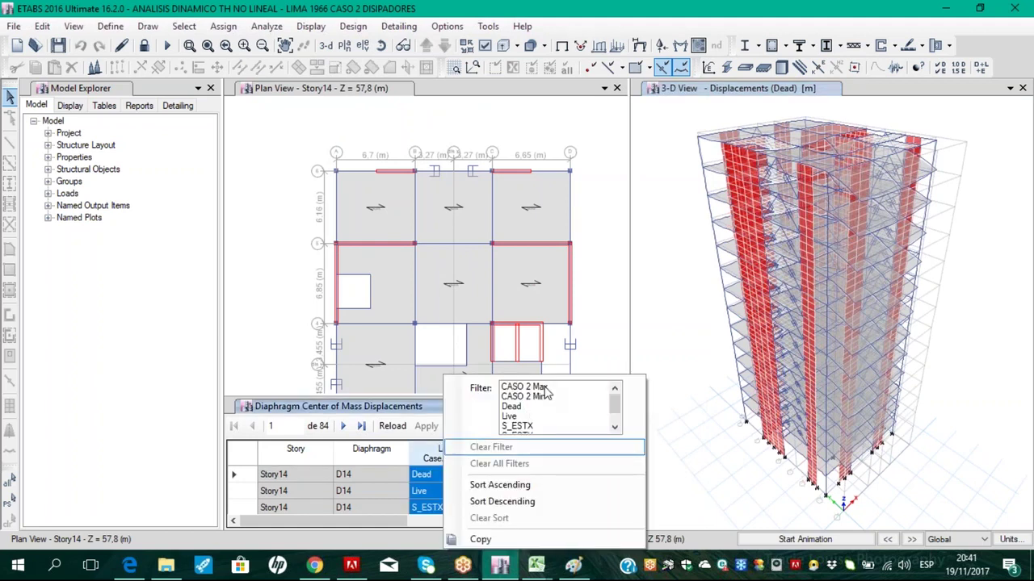
pyautogui.click(546, 392)
# Copy the CASO 2 Max UX displacements of Story14 to Story1 into Excel's DERIVAS CON DISIPADORES ANL sheet, starting at F7
pyautogui.click(428, 483)
pyautogui.click(549, 480)
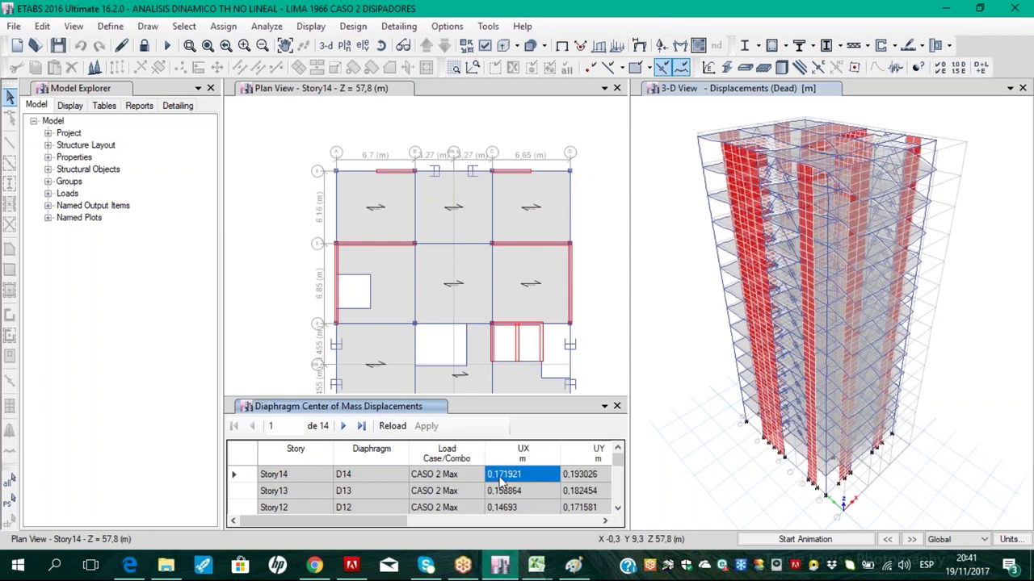
pyautogui.moveTo(511, 483); pyautogui.dragTo(510, 503)
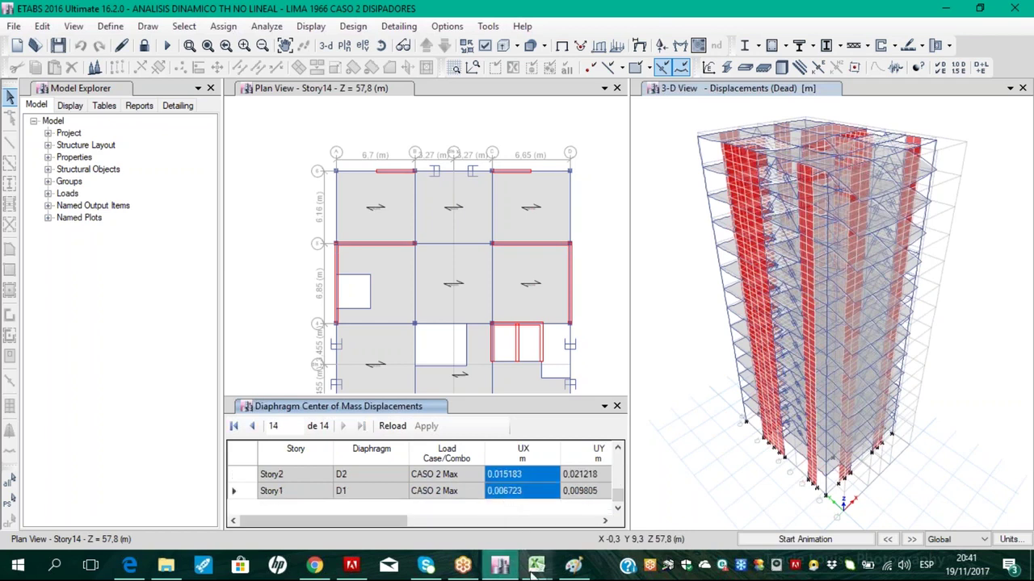
pyautogui.click(533, 569)
pyautogui.click(510, 517)
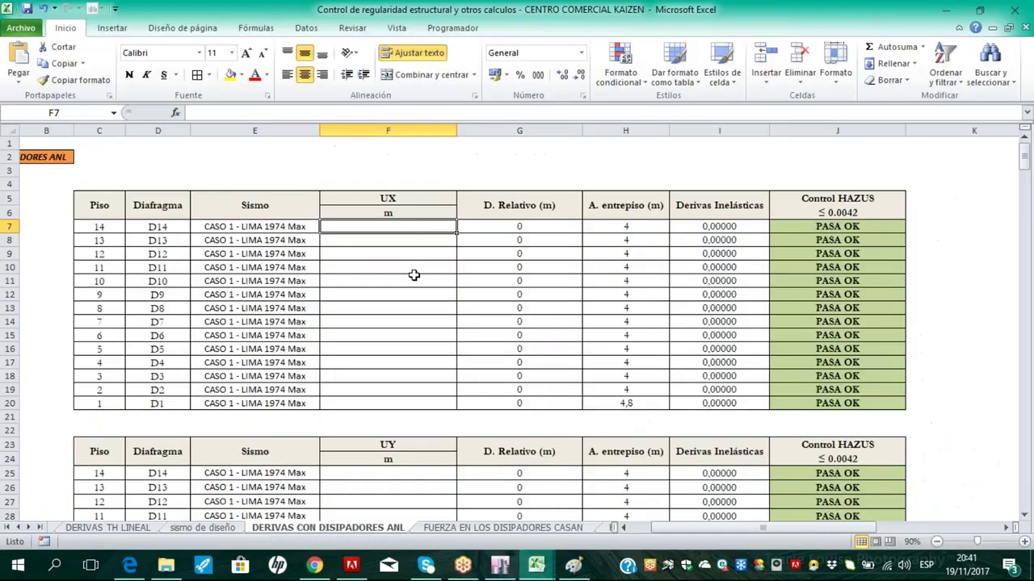
pyautogui.hotkey('ctrl', 'v')
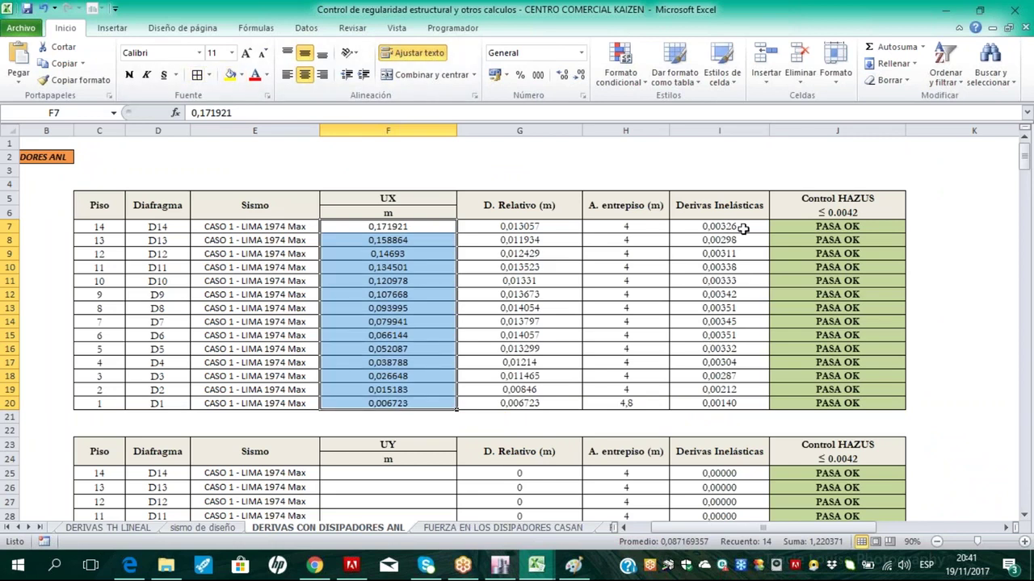
# Fill the X-direction Derivas Inelásticas cells I7:I20 with yellow and check the Piso 8 drift against the 0.0042 limit
pyautogui.moveTo(738, 227); pyautogui.dragTo(720, 403)
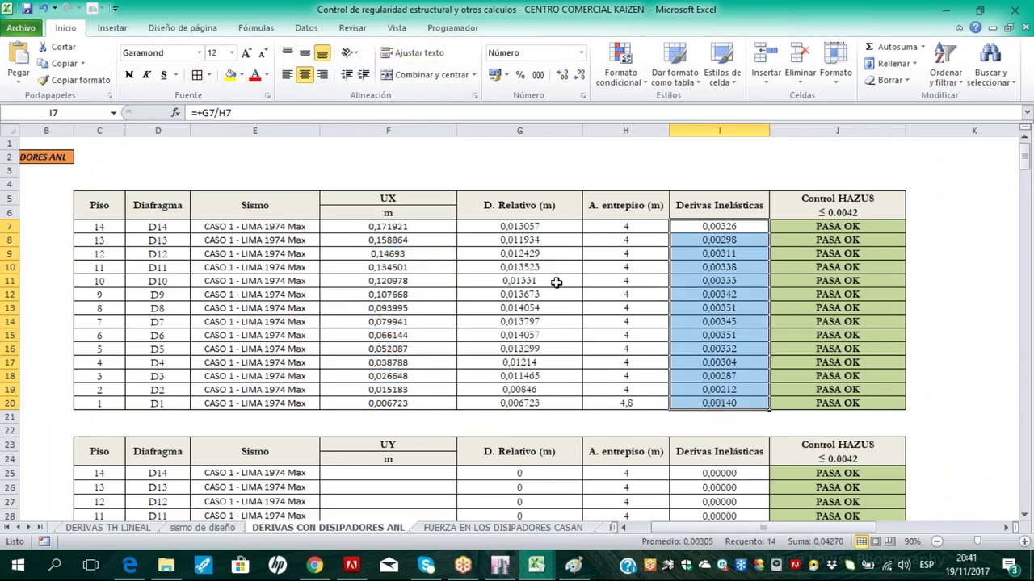
pyautogui.click(231, 75)
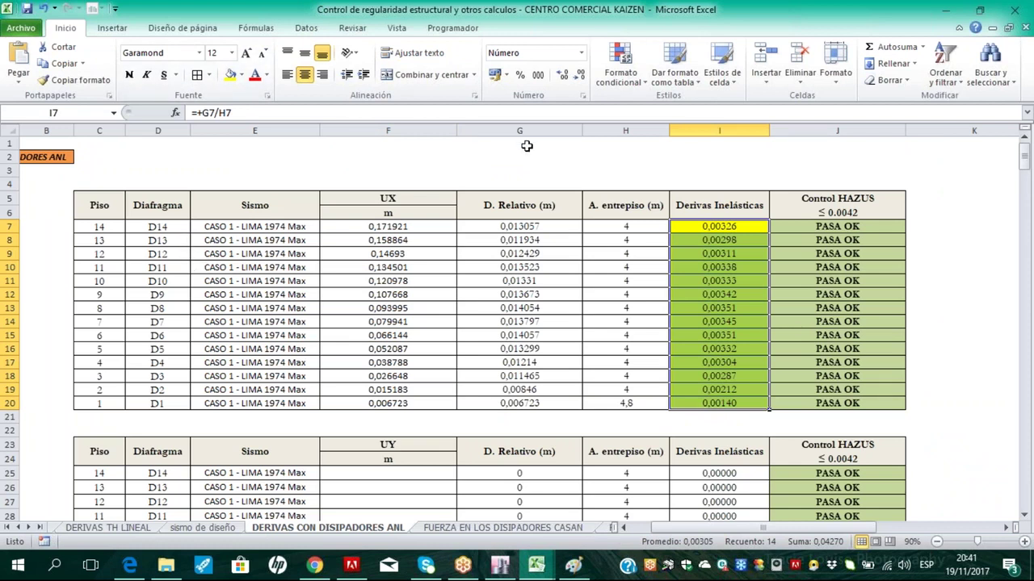
pyautogui.moveTo(774, 529); pyautogui.dragTo(797, 528)
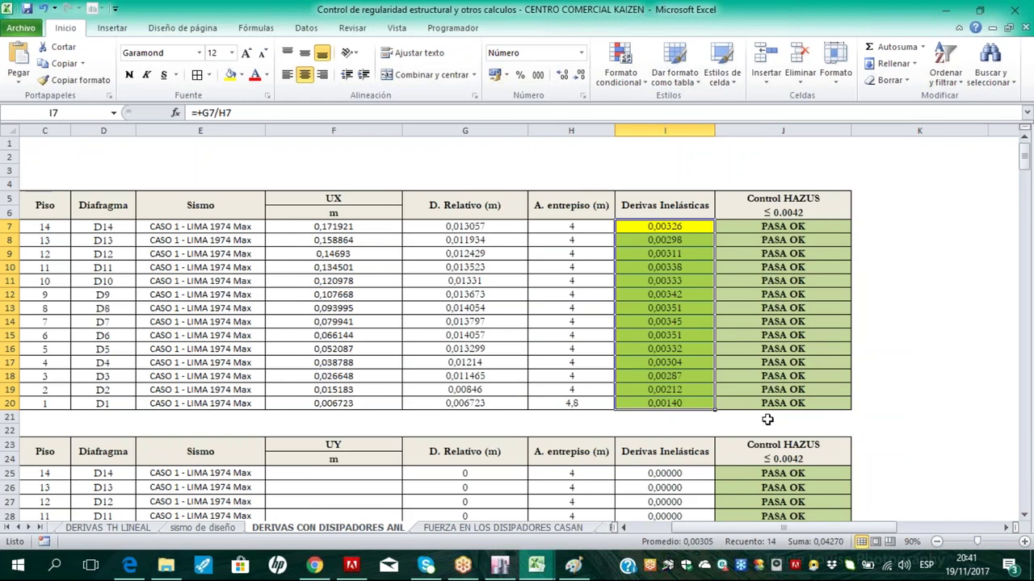
pyautogui.click(687, 316)
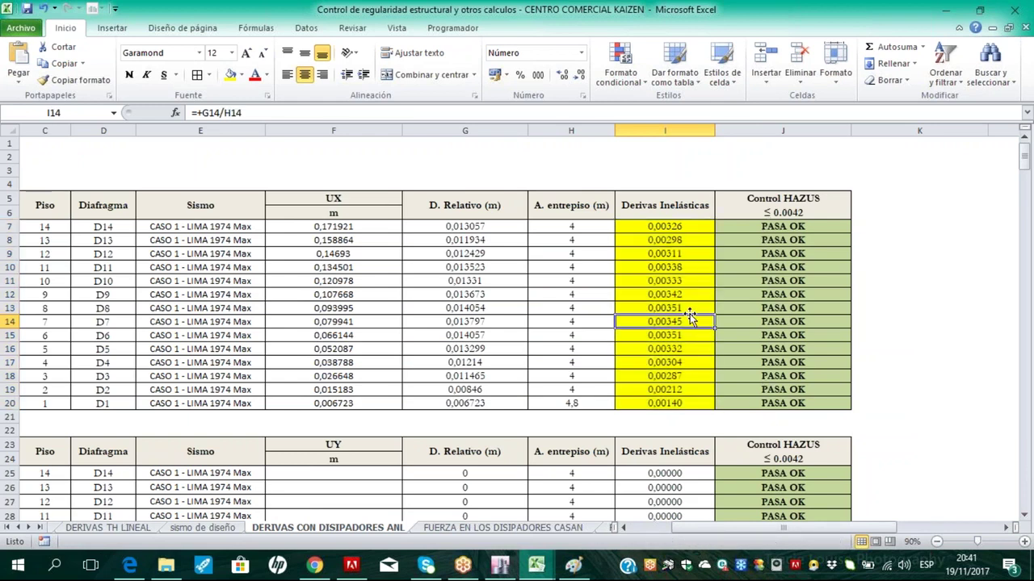
pyautogui.press('Up')
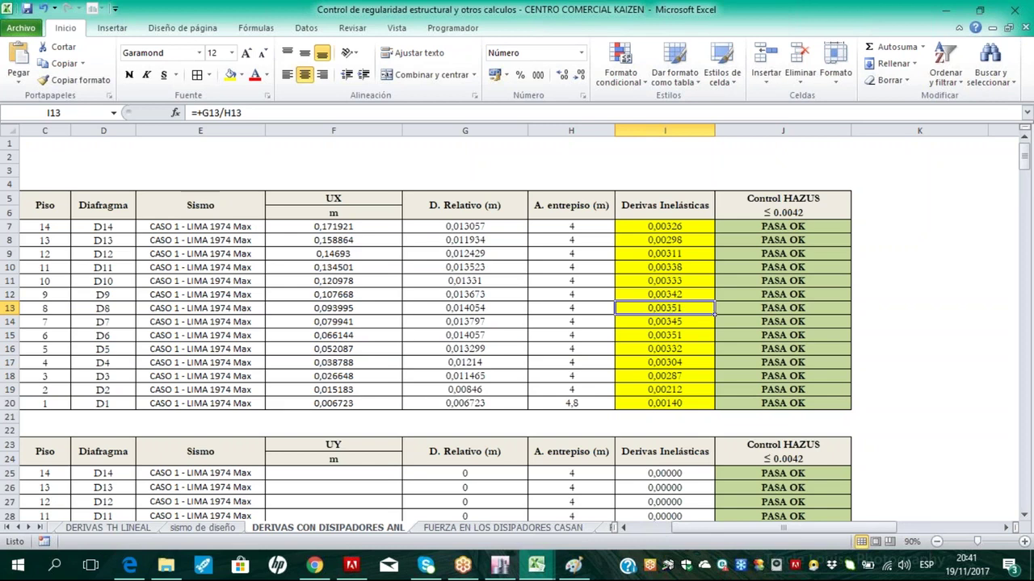
pyautogui.moveTo(734, 528)
pyautogui.mouseDown()
pyautogui.moveTo(702, 531)
pyautogui.moveTo(722, 531)
pyautogui.mouseUp()
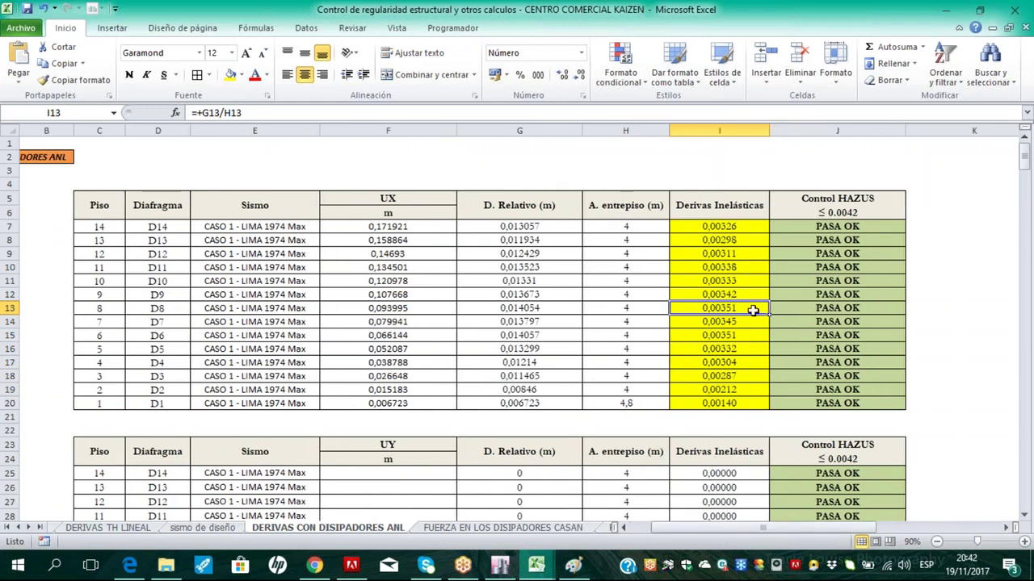
# Copy the CASO 2 Max UY displacements of Story14 to Story1 from ETABS into the Excel sheet starting at F25, and centre them
pyautogui.scroll(-4, 753, 310)
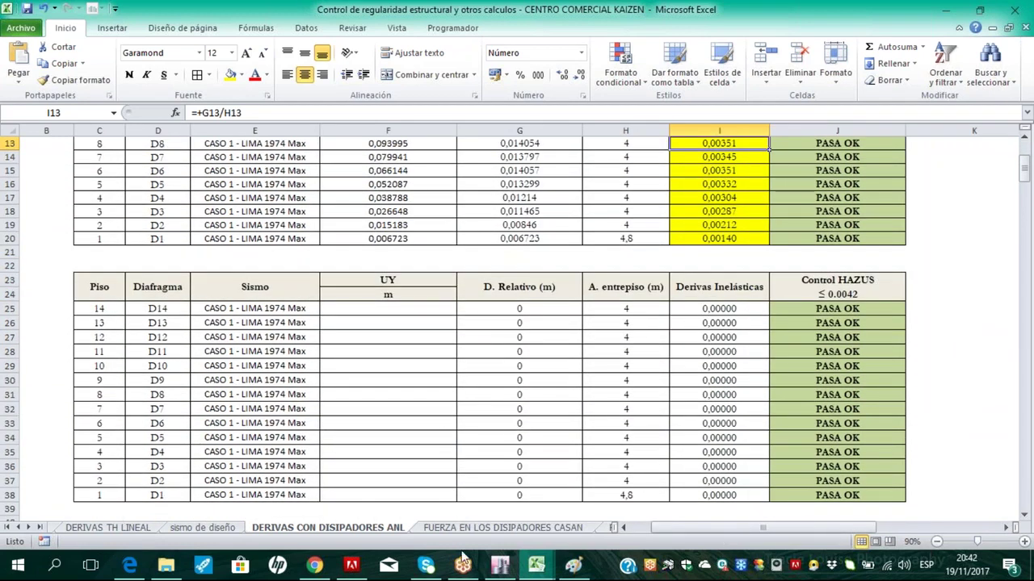
pyautogui.click(463, 565)
pyautogui.moveTo(579, 478); pyautogui.dragTo(578, 526)
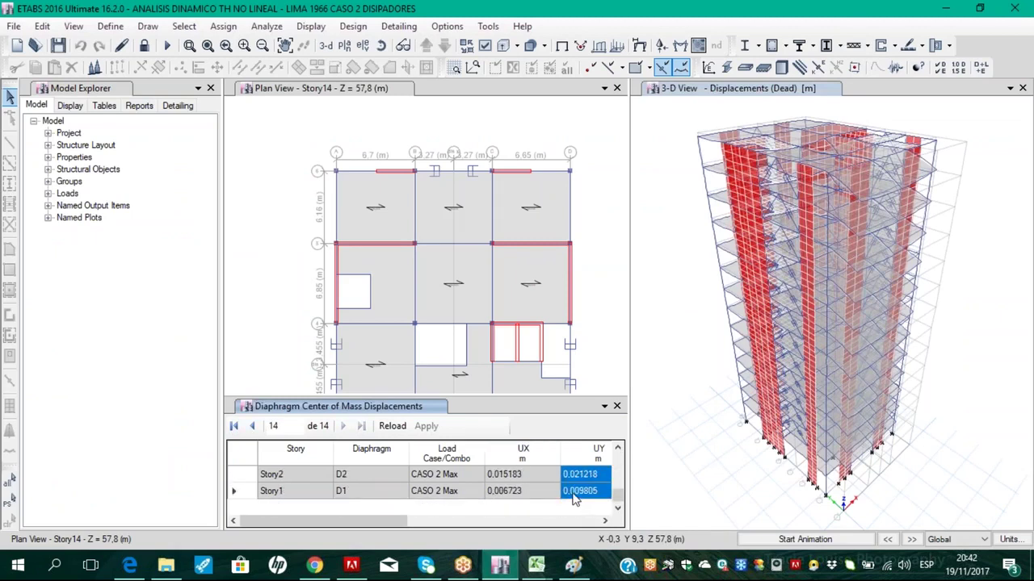
pyautogui.click(536, 565)
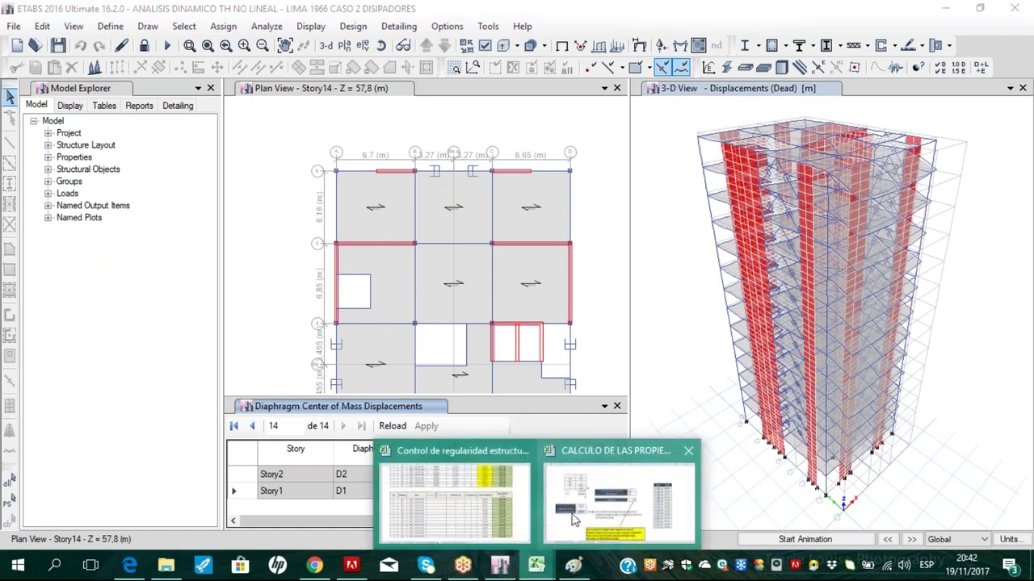
pyautogui.click(454, 499)
pyautogui.click(401, 308)
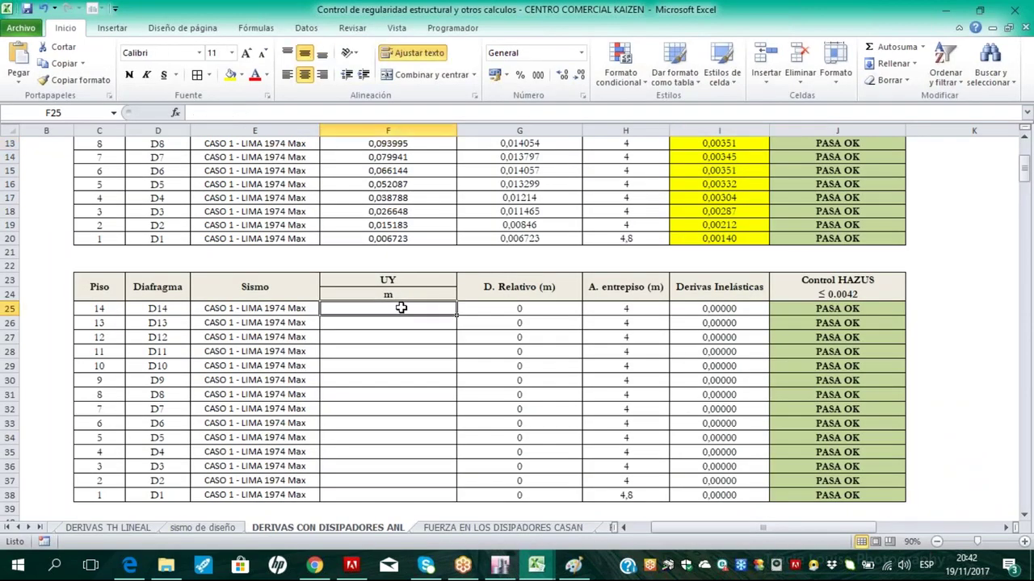
pyautogui.write('0,193026 0,182454 0,171581 0,159398 0,1458 0,131201 0,115592 0,099118 0,08245 0,065747 0,049877 0,034854 0,021218 0,009805')
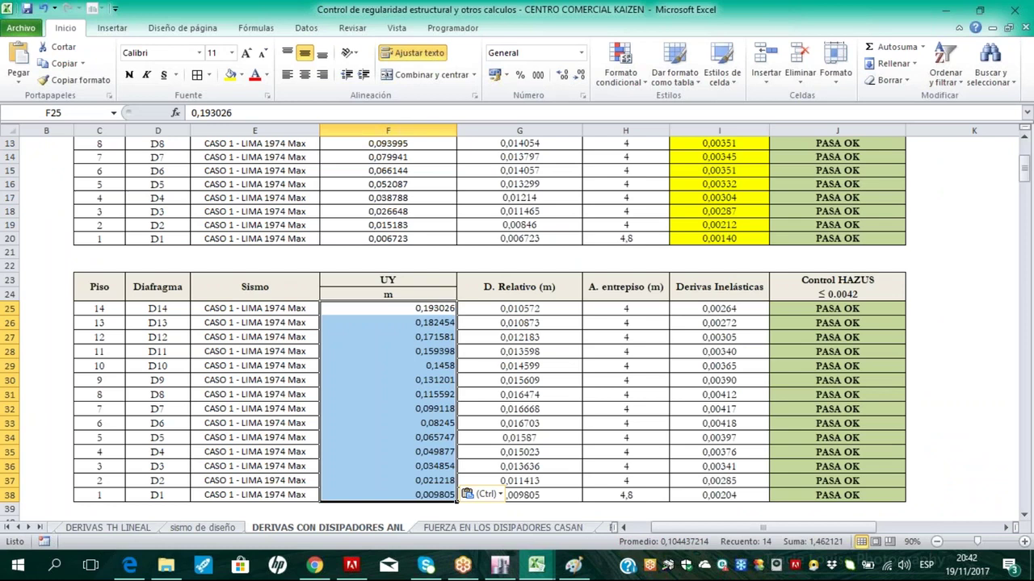
pyautogui.press('Escape')
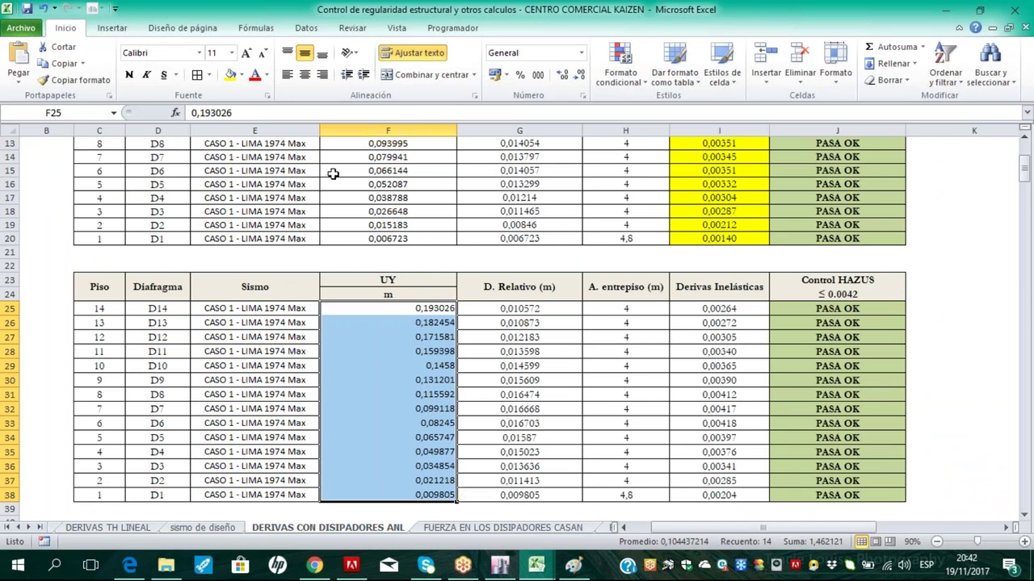
pyautogui.click(305, 75)
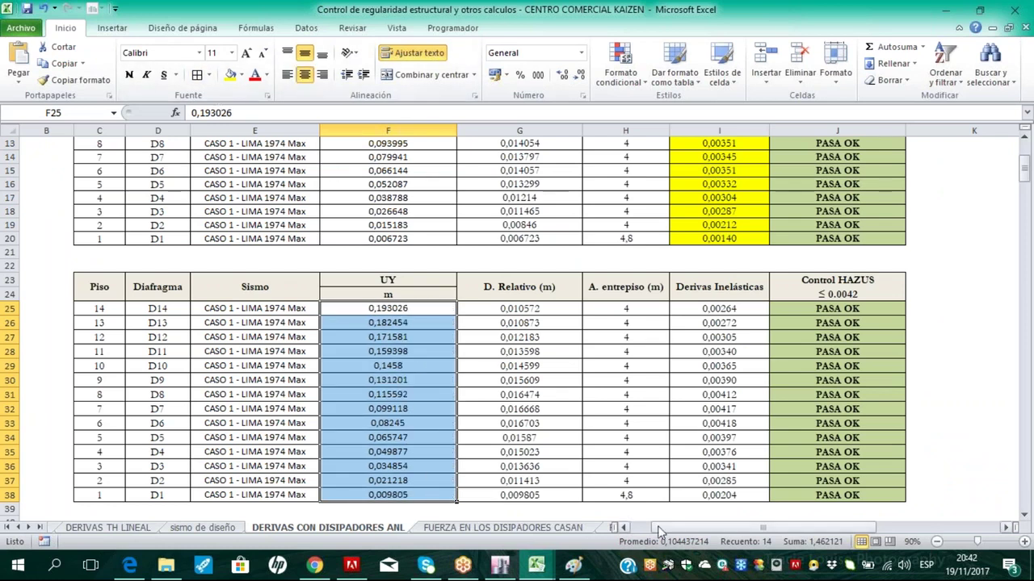
# Fill the Y-direction Derivas Inelásticas cells I25:I38 with yellow
pyautogui.moveTo(731, 308); pyautogui.dragTo(726, 499)
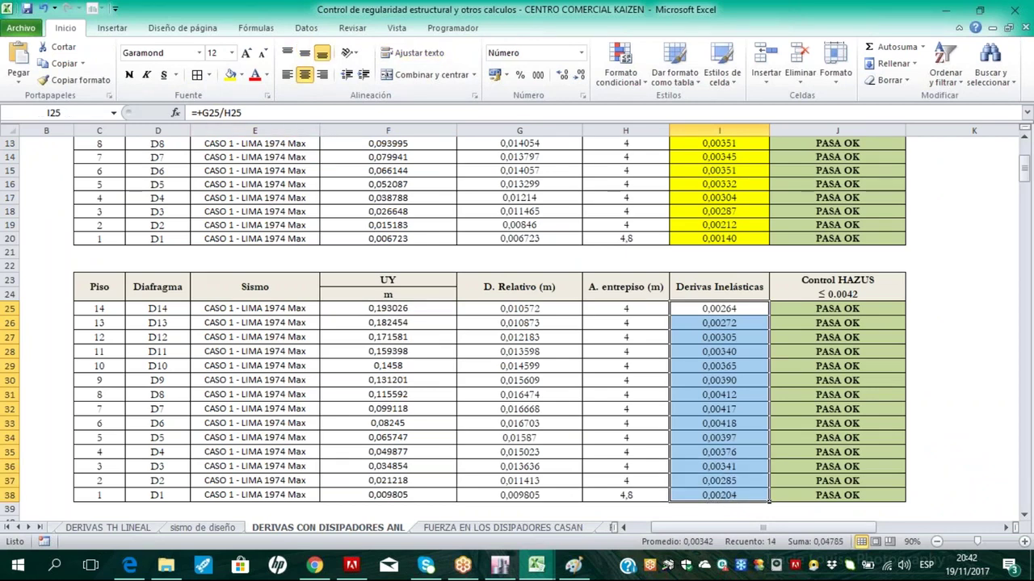
pyautogui.click(229, 75)
pyautogui.moveTo(690, 527); pyautogui.dragTo(758, 531)
pyautogui.click(762, 392)
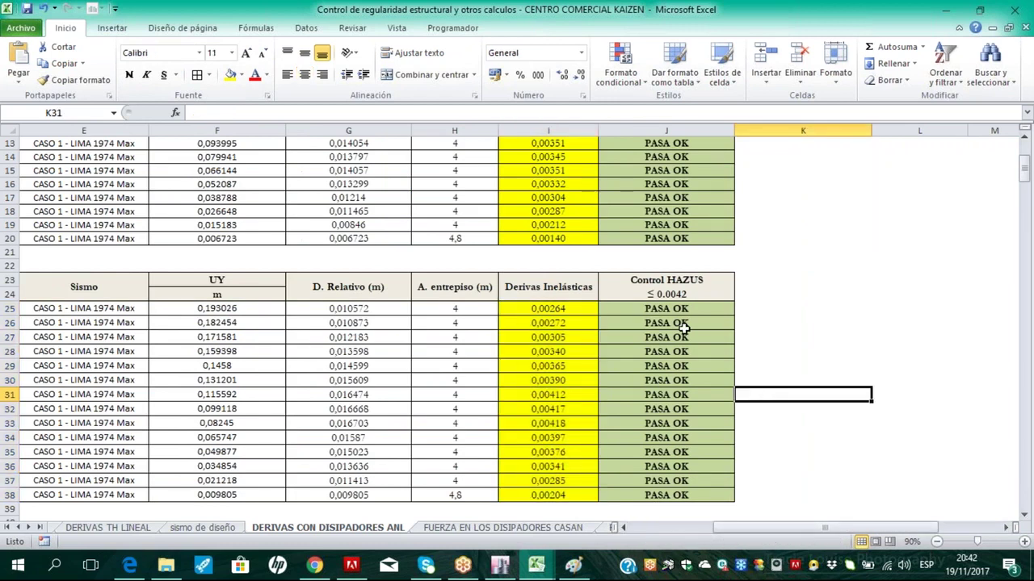
# Check the Y-direction Control HAZUS column and the Derivas Inelásticas, especially Piso 6, against the 0.0042 limit
pyautogui.moveTo(688, 309); pyautogui.dragTo(665, 495)
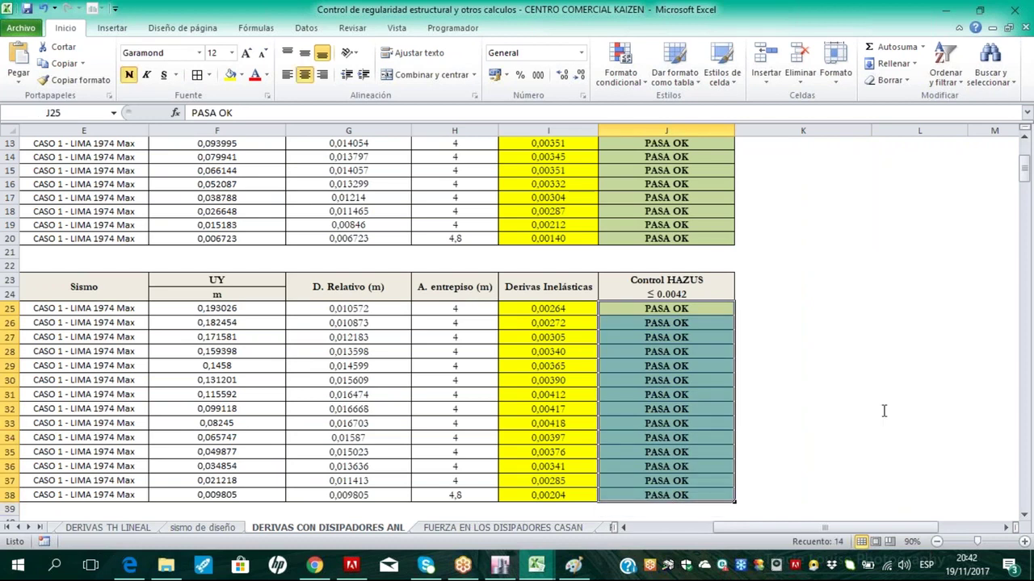
pyautogui.click(549, 421)
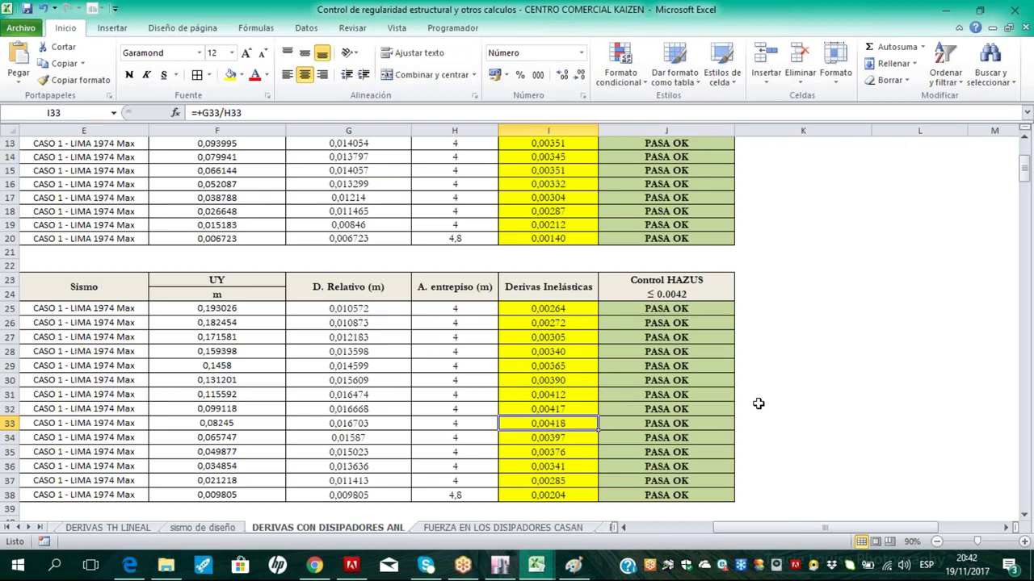
pyautogui.moveTo(556, 312); pyautogui.dragTo(567, 494)
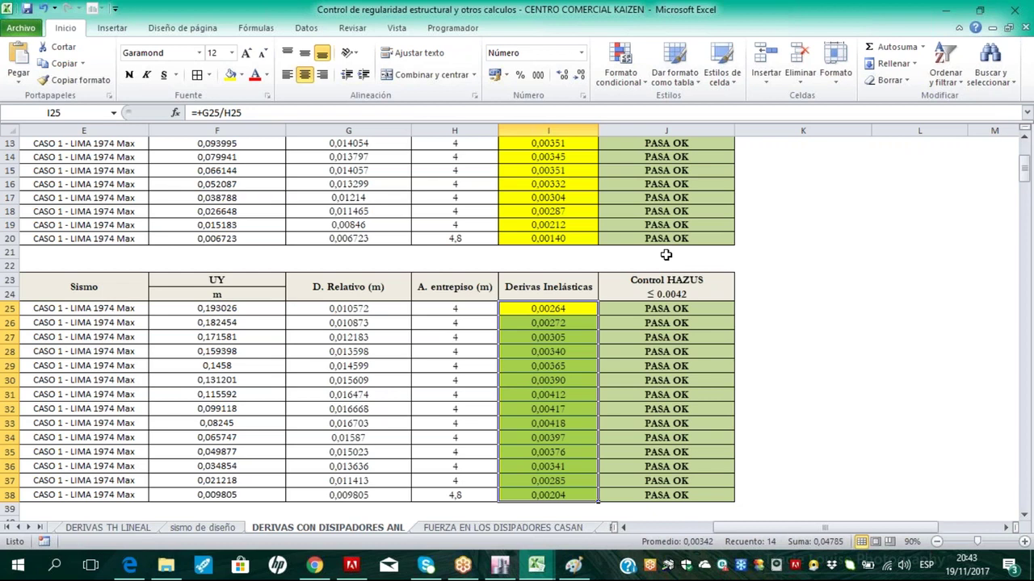
pyautogui.click(554, 428)
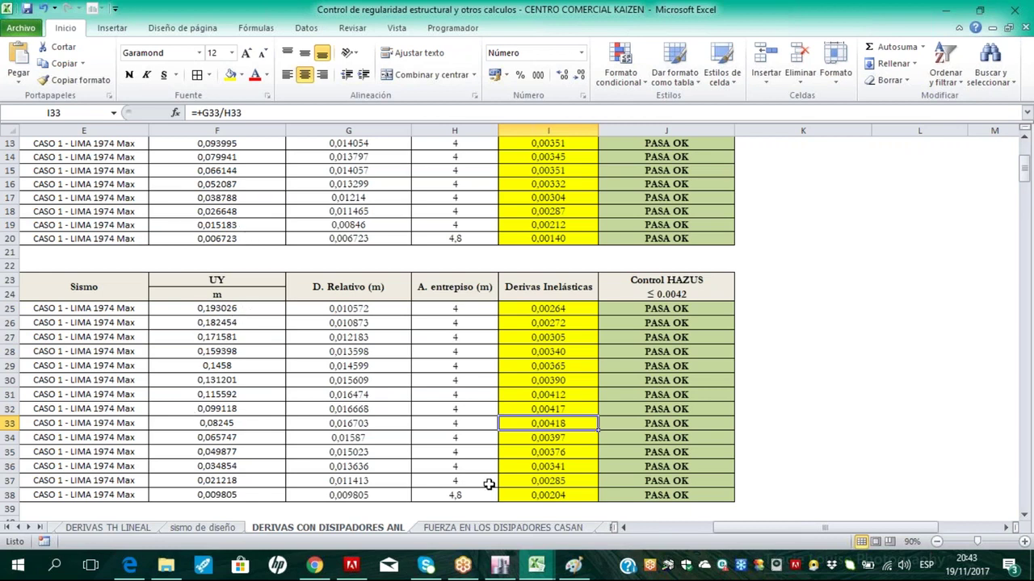
# Examine the Piso 1 and Piso 2 inelastic drifts in both the X and Y tables
pyautogui.moveTo(727, 528); pyautogui.dragTo(683, 537)
pyautogui.hscroll(1, 670, 533)
pyautogui.click(711, 481)
pyautogui.click(712, 496)
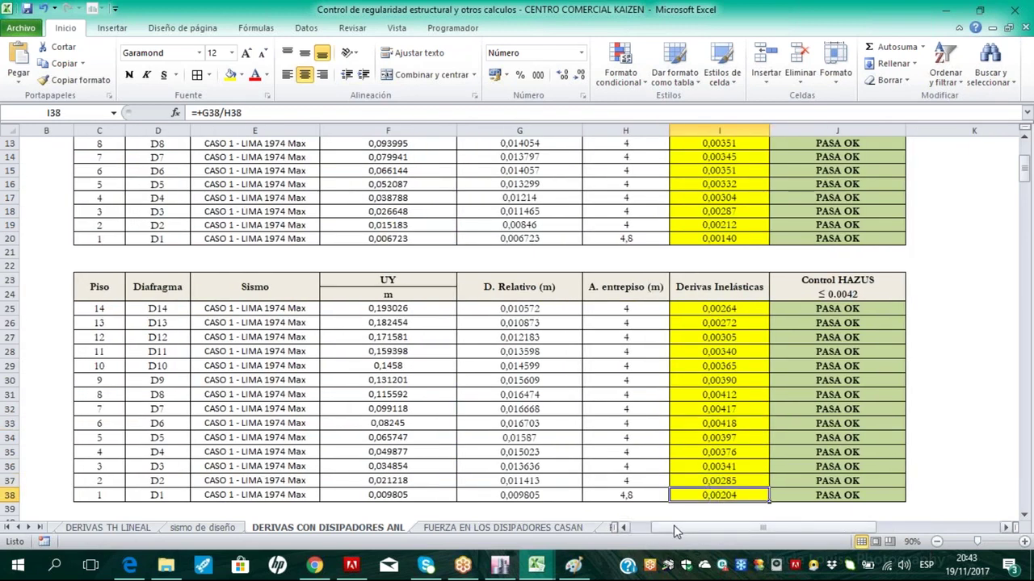
pyautogui.click(701, 239)
pyautogui.click(703, 225)
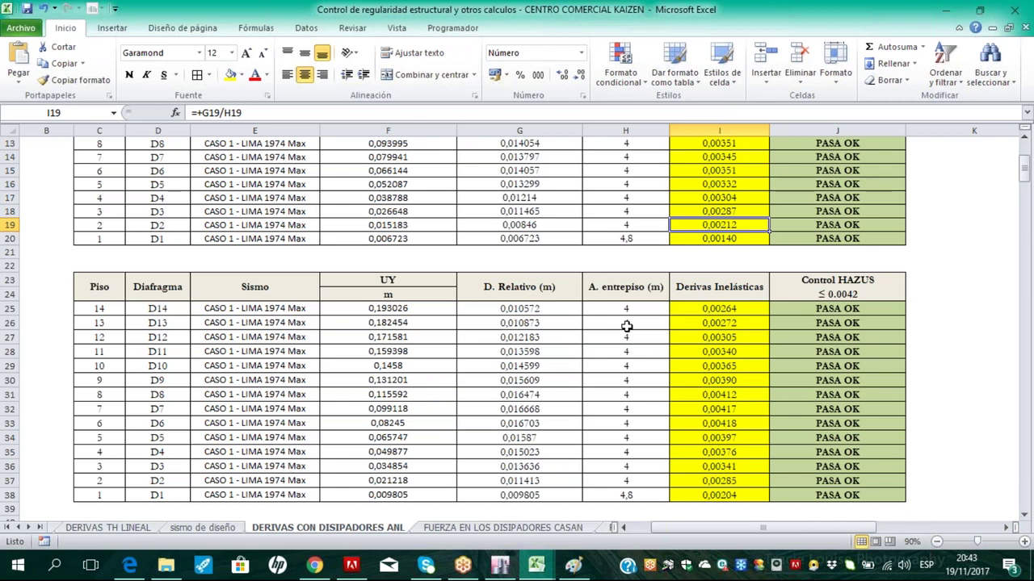
# Compare the Y-direction drifts of the uppermost floors with those of Piso 3 and Piso 4
pyautogui.click(723, 310)
pyautogui.moveTo(722, 309)
pyautogui.mouseDown()
pyautogui.moveTo(714, 351)
pyautogui.moveTo(715, 310)
pyautogui.mouseUp()
pyautogui.click(717, 323)
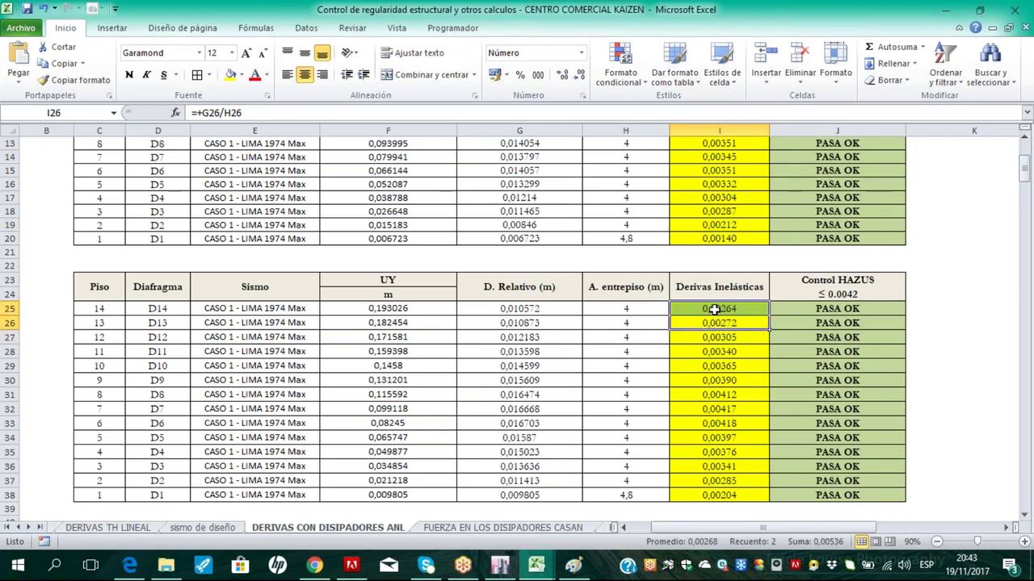
pyautogui.click(713, 467)
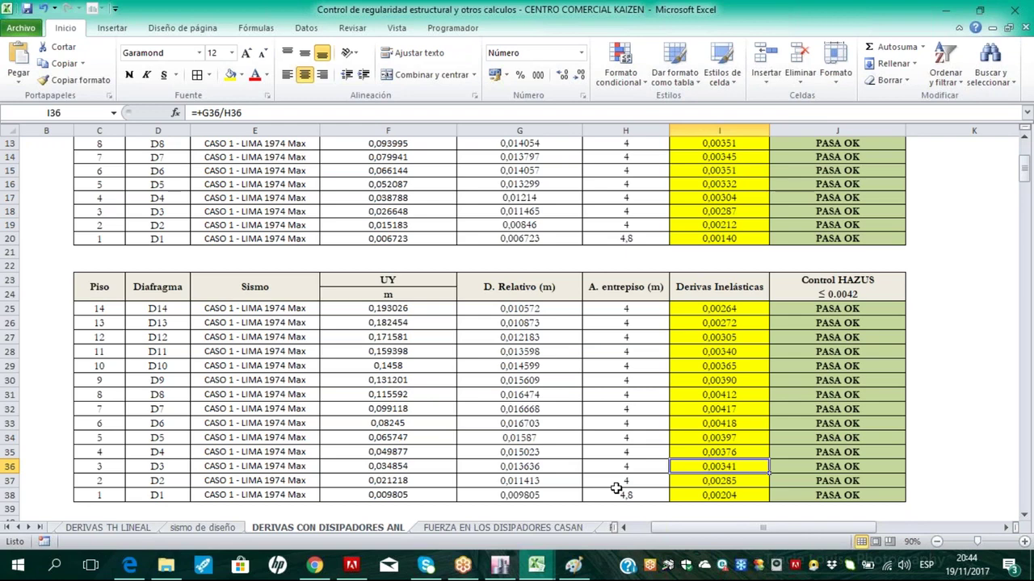
pyautogui.scroll(3, 615, 489)
pyautogui.scroll(-4, 602, 482)
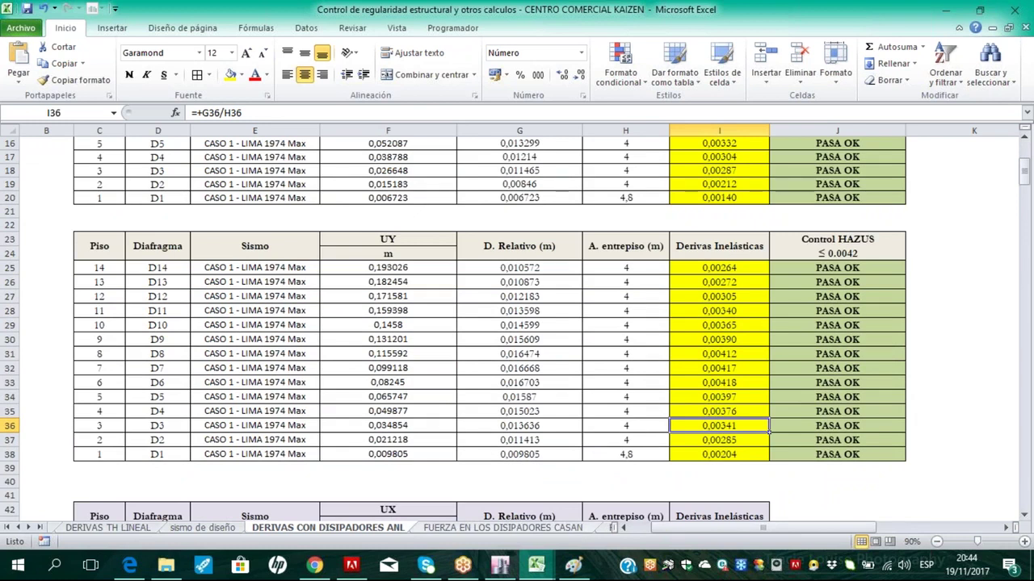
pyautogui.moveTo(495, 567)
pyautogui.moveTo(720, 424); pyautogui.dragTo(716, 272)
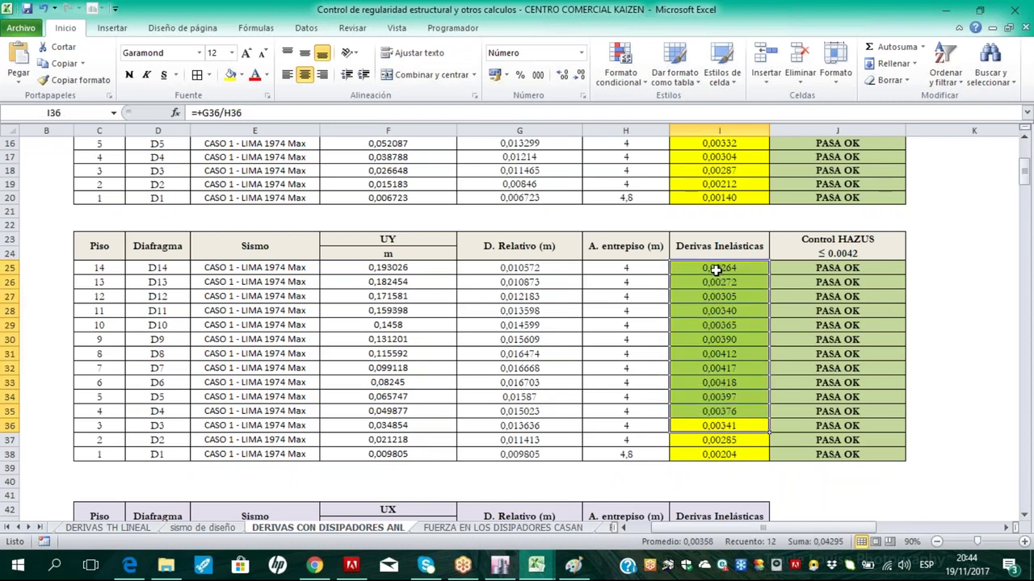
pyautogui.click(716, 414)
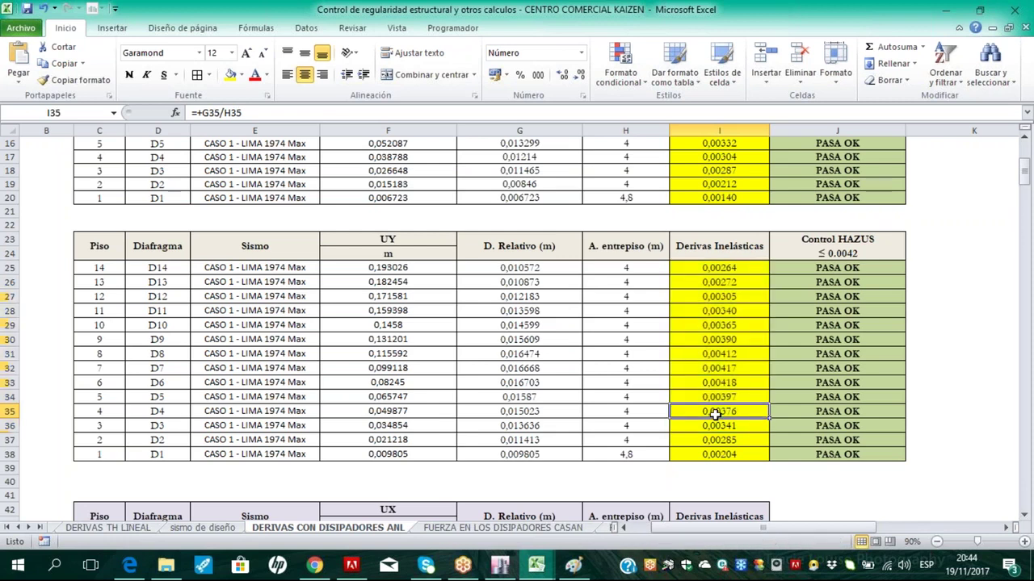
# Switch to ETABS, close the Diaphragm Center of Mass Displacements table and unlock the model for editing
pyautogui.click(498, 569)
pyautogui.click(617, 407)
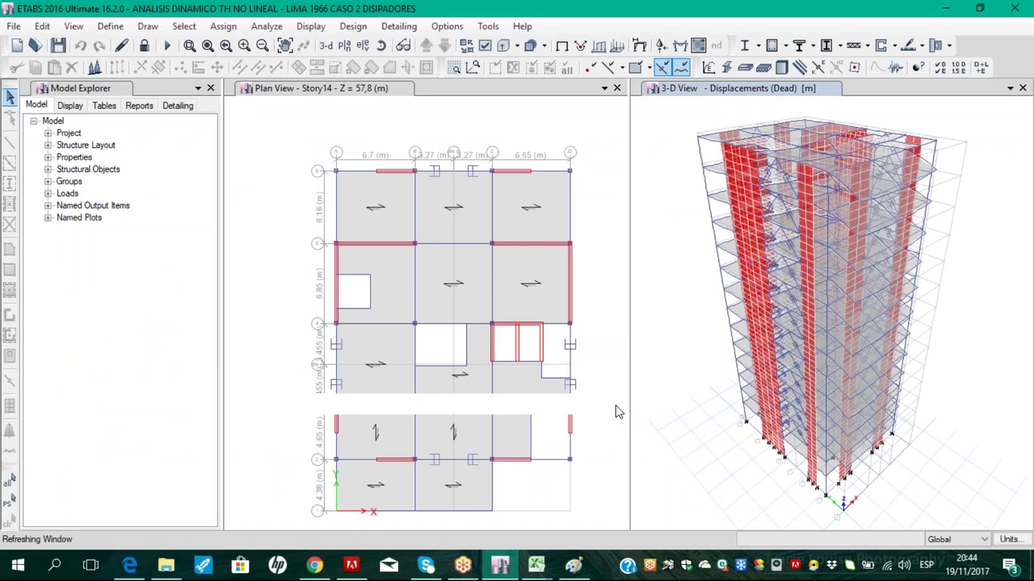
pyautogui.click(144, 46)
pyautogui.click(513, 343)
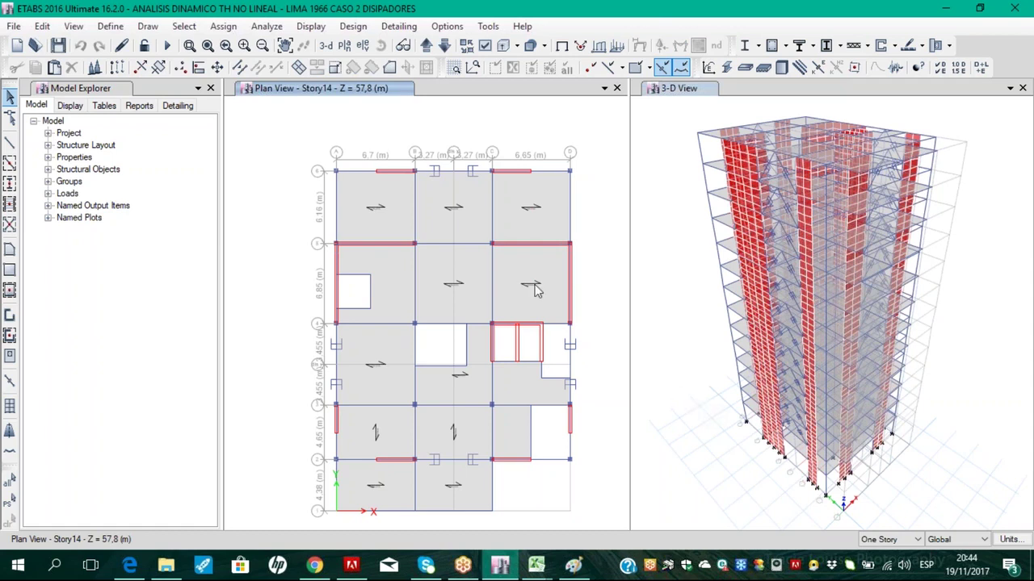
# Delete the four damper links between Story14 and Story12 in elevation 2
pyautogui.click(362, 46)
pyautogui.click(395, 260)
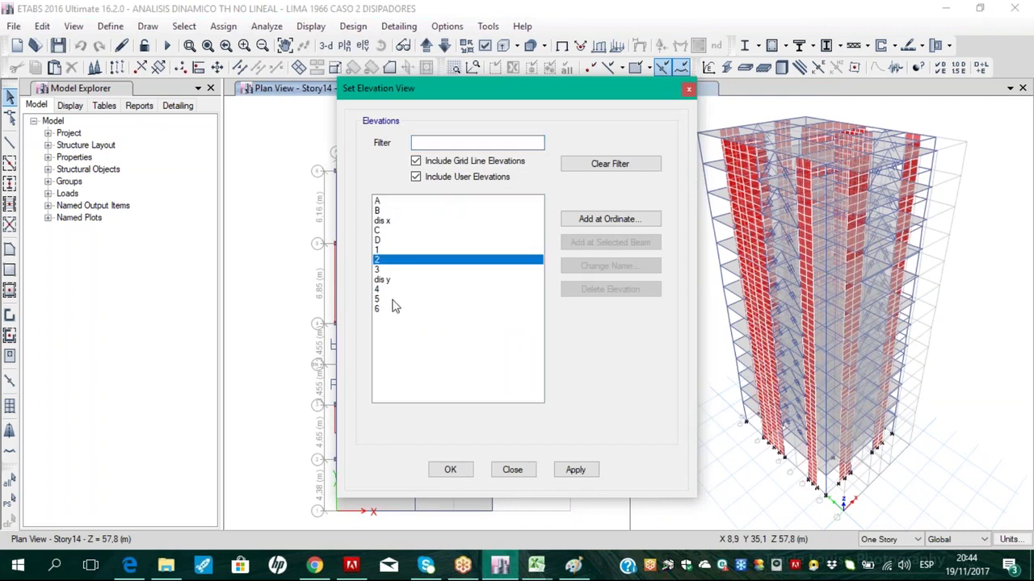
pyautogui.click(446, 471)
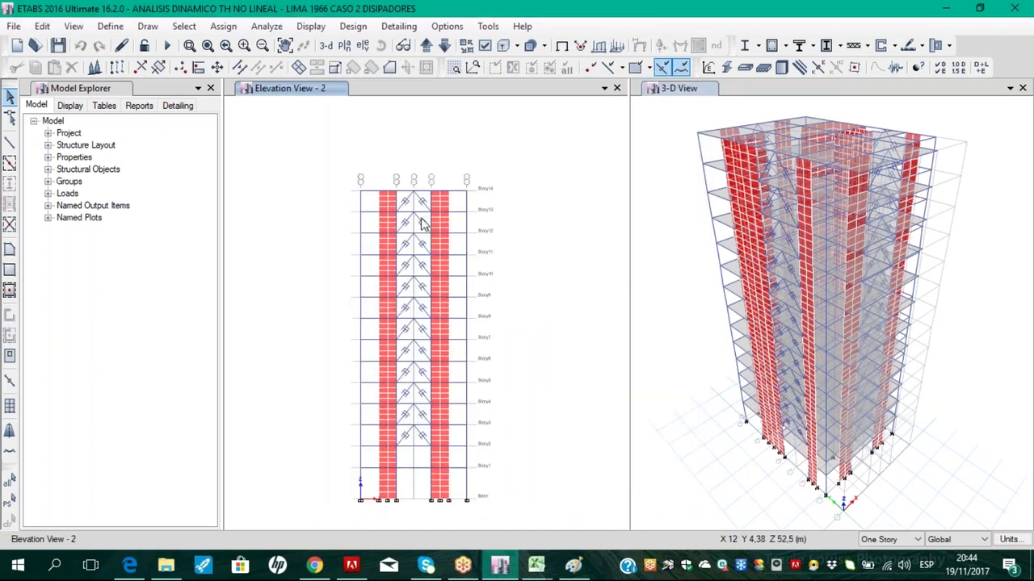
pyautogui.scroll(3, 440, 304)
pyautogui.moveTo(442, 257); pyautogui.dragTo(388, 166)
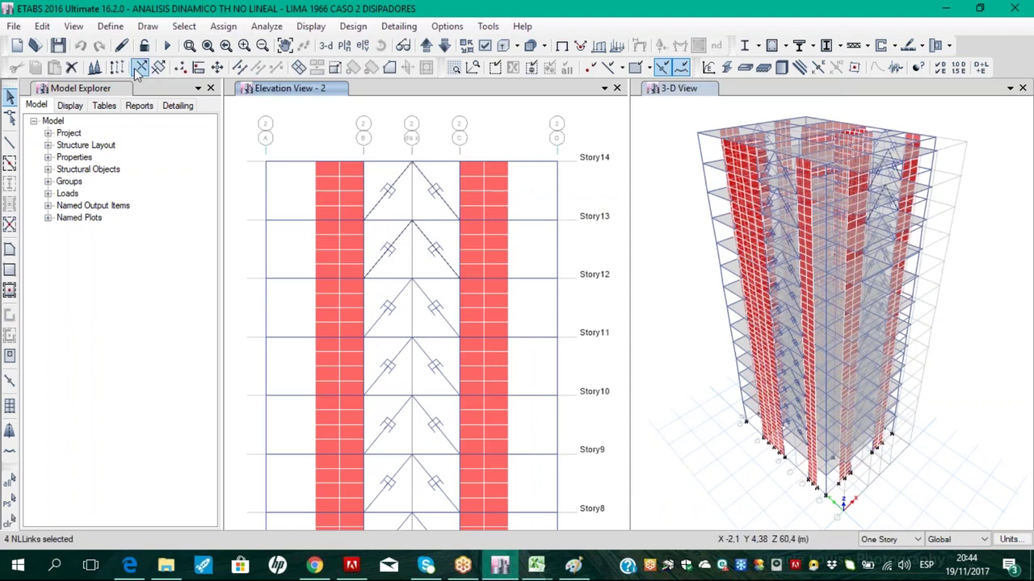
pyautogui.click(71, 67)
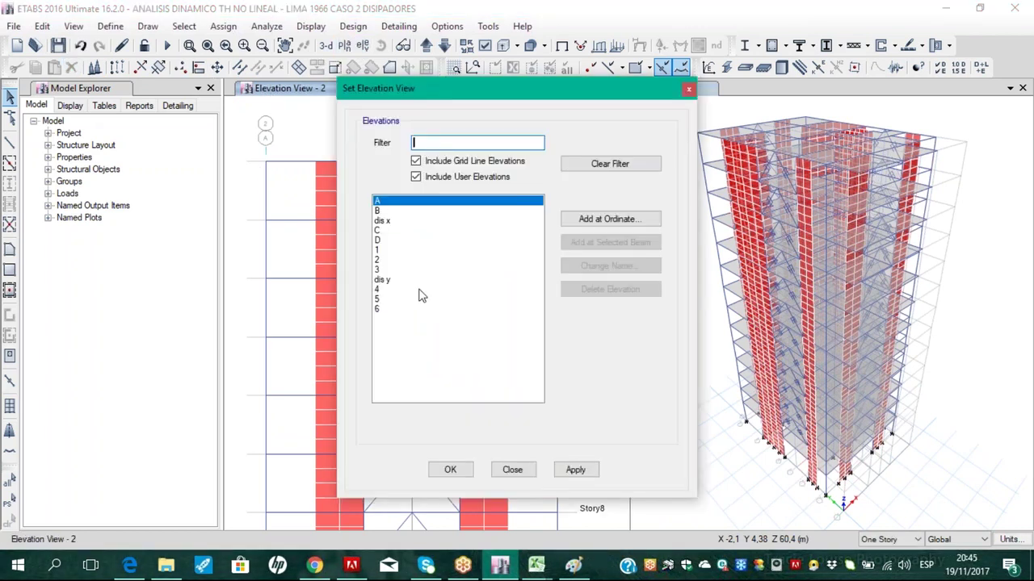
# Show elevation 6 and delete its four damper links between Story14 and Story12
pyautogui.click(396, 309)
pyautogui.click(452, 471)
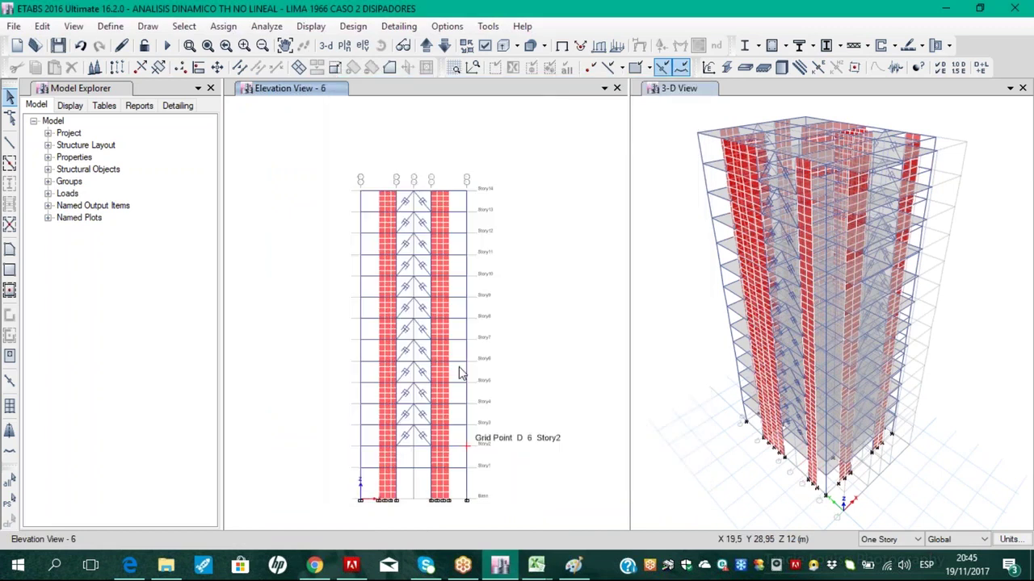
pyautogui.scroll(5, 400, 182)
pyautogui.moveTo(578, 296); pyautogui.dragTo(491, 226, button='middle')
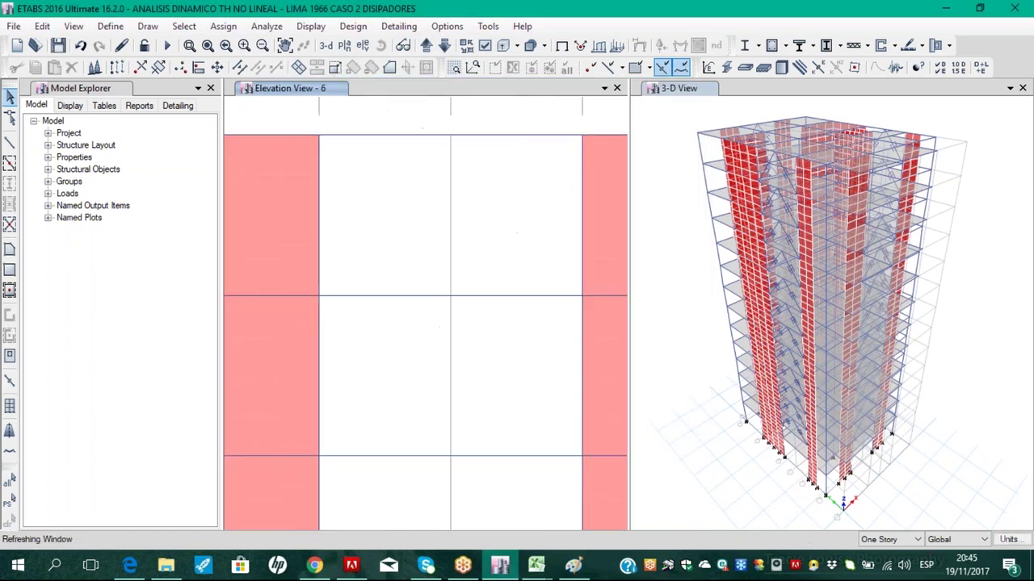
pyautogui.click(517, 374)
pyautogui.click(385, 373)
pyautogui.moveTo(539, 218); pyautogui.dragTo(375, 165)
pyautogui.press('Delete')
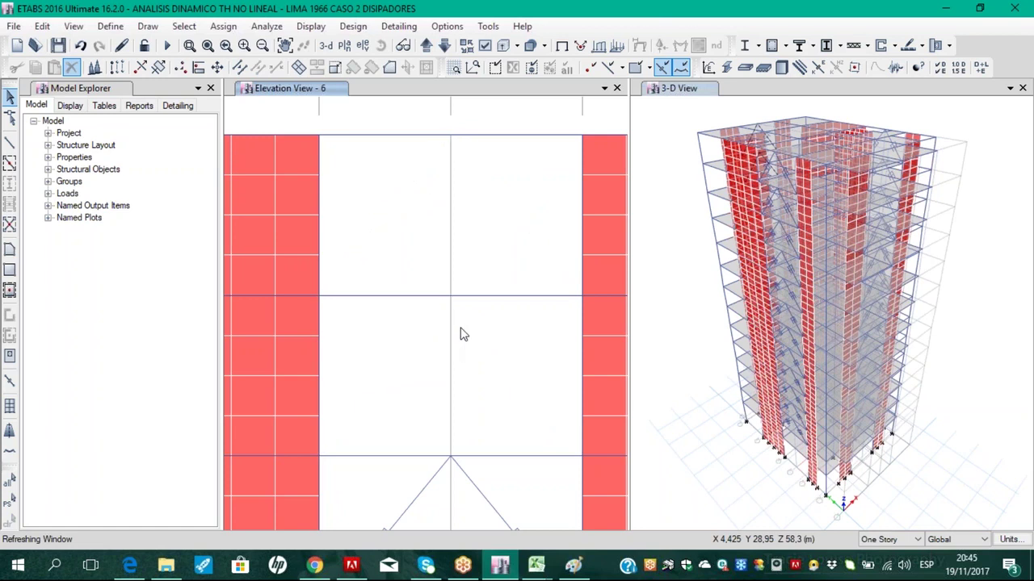
# Show elevation A and delete its four damper links between Story14 and Story12
pyautogui.click(344, 45)
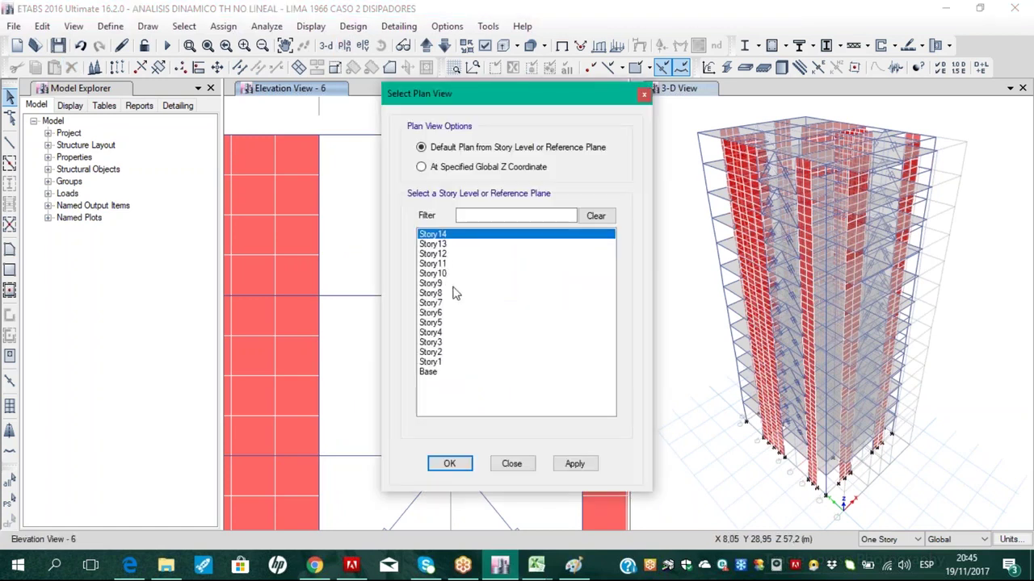
pyautogui.click(523, 465)
pyautogui.click(361, 45)
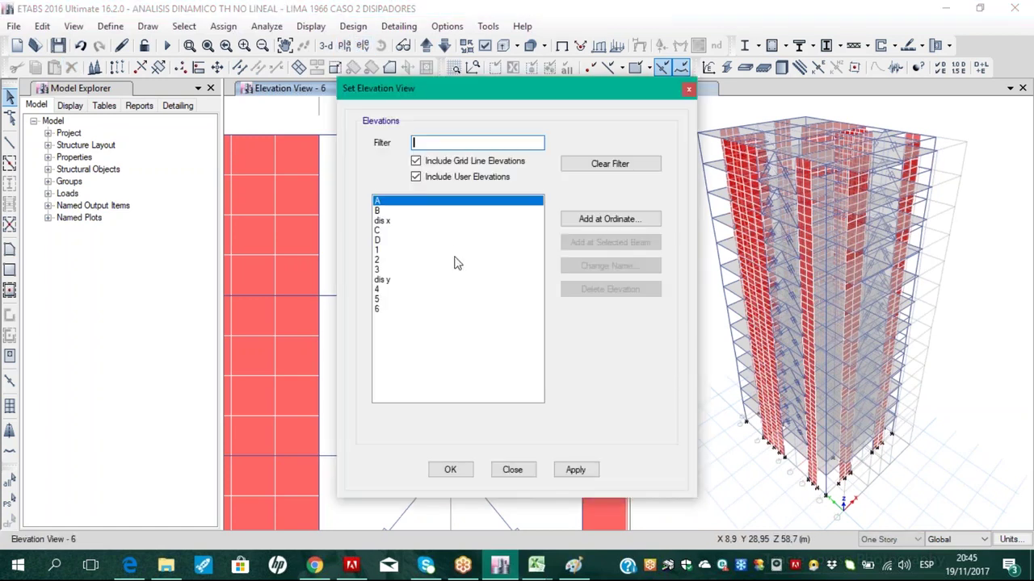
pyautogui.click(456, 468)
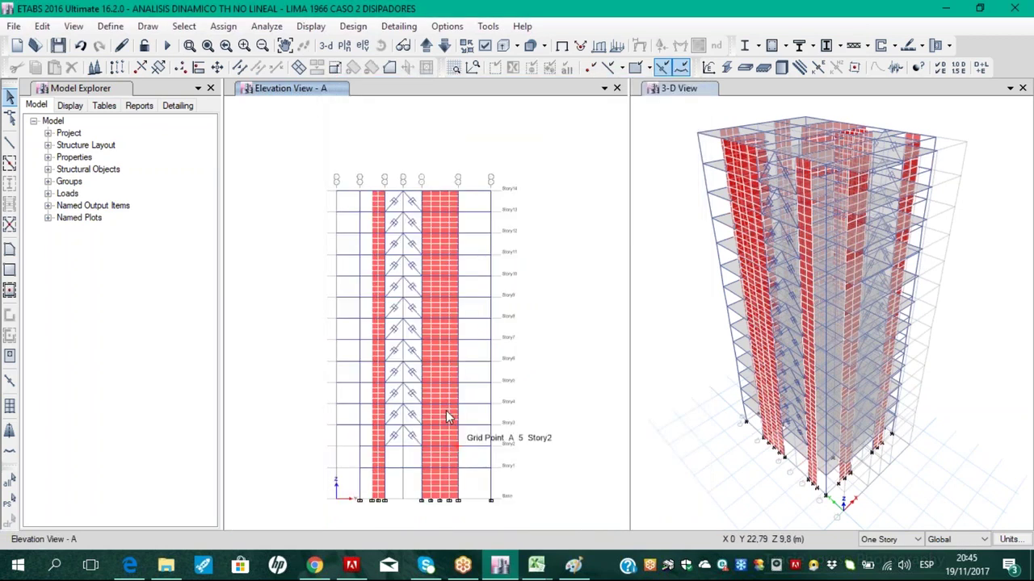
pyautogui.scroll(3, 392, 199)
pyautogui.scroll(1, 400, 212)
pyautogui.moveTo(559, 381); pyautogui.dragTo(422, 349)
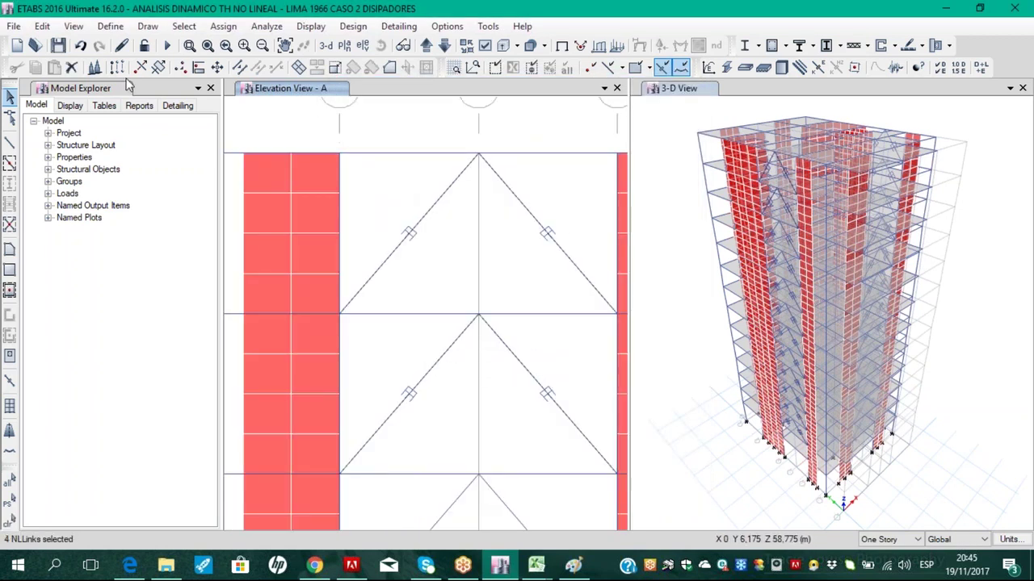
pyautogui.click(71, 67)
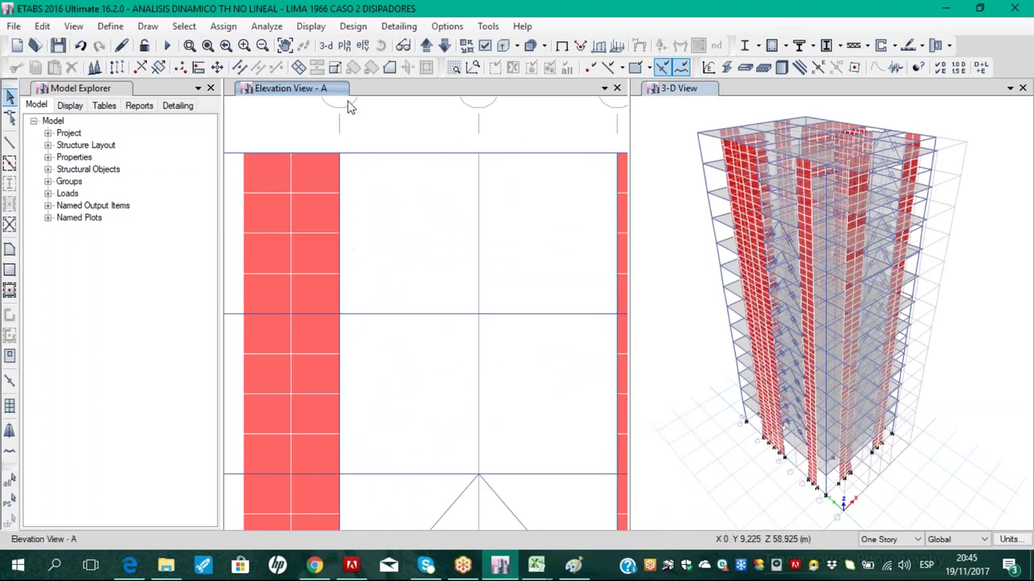
# Show elevation D and delete its four damper links between Story14 and Story12
pyautogui.click(363, 45)
pyautogui.click(406, 241)
pyautogui.click(455, 469)
pyautogui.scroll(5, 398, 202)
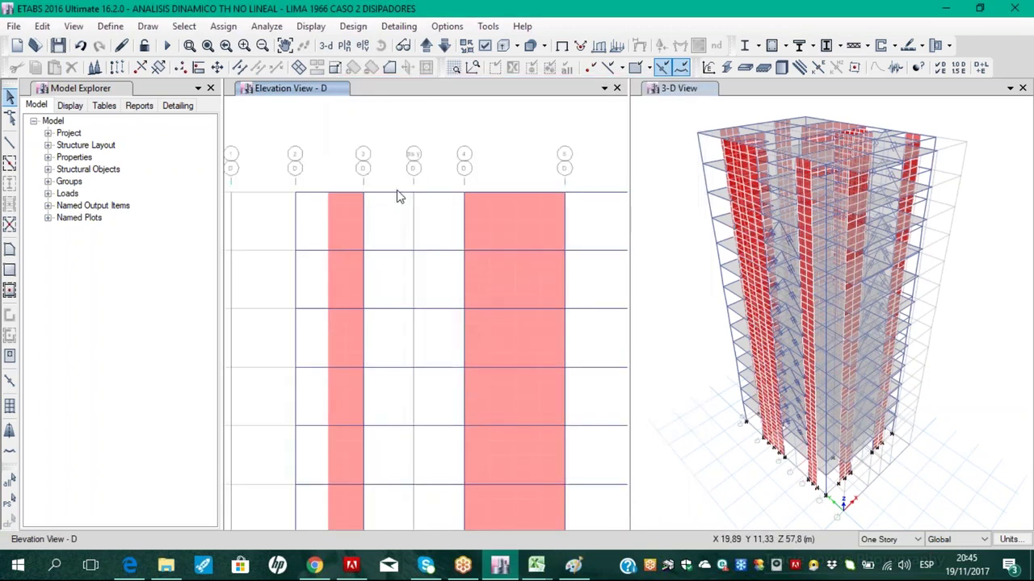
pyautogui.moveTo(374, 408); pyautogui.dragTo(373, 410)
pyautogui.moveTo(529, 257); pyautogui.dragTo(358, 232)
pyautogui.click(74, 70)
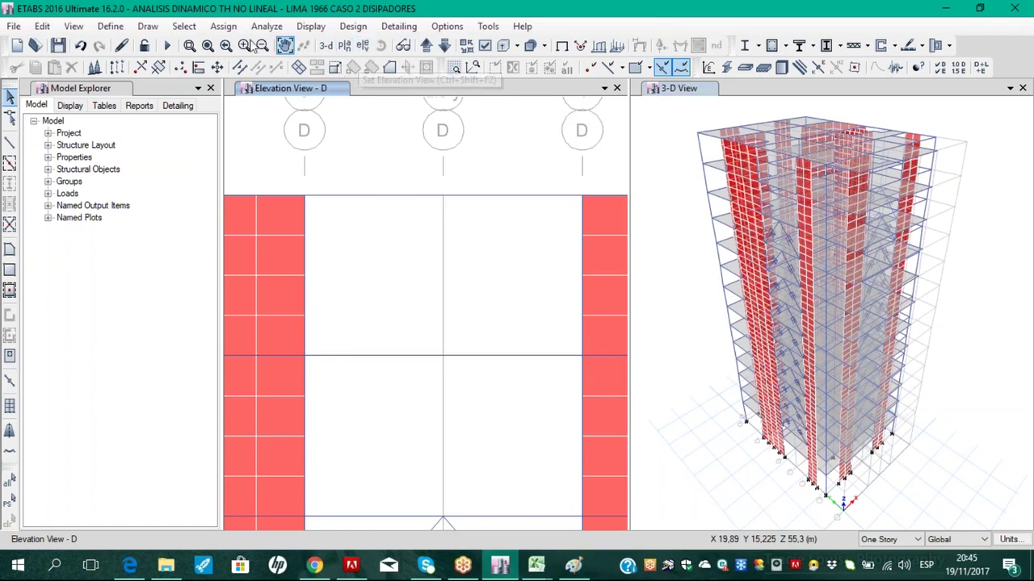
# Run the analysis and open the Diaphragm Center of Mass Displacements table
pyautogui.click(207, 46)
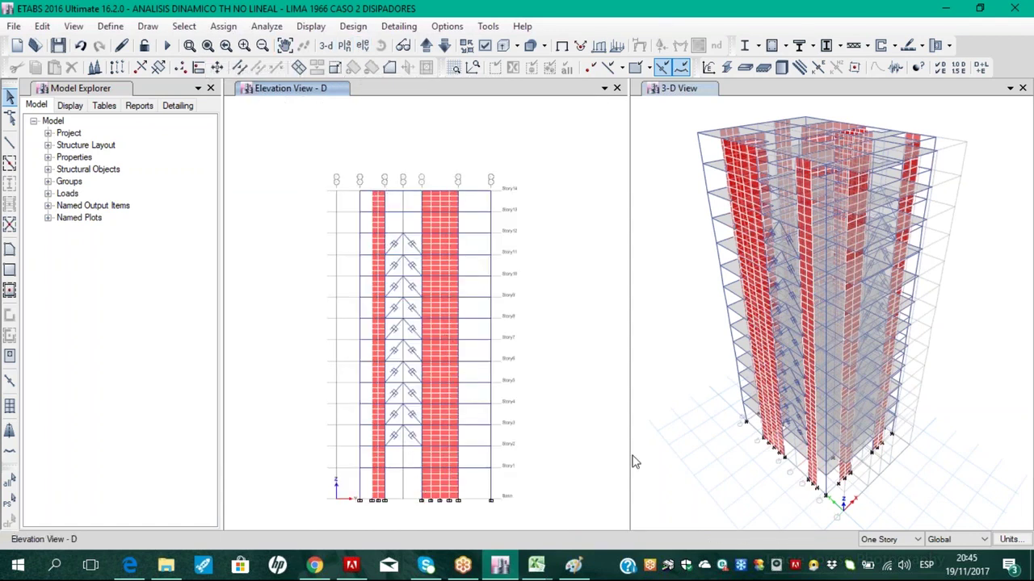
pyautogui.press('F5')
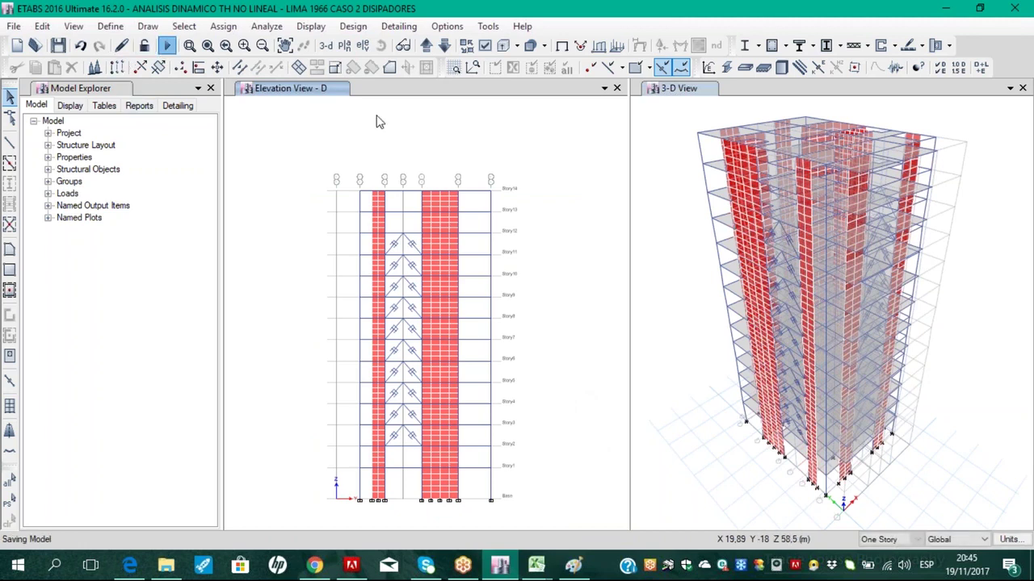
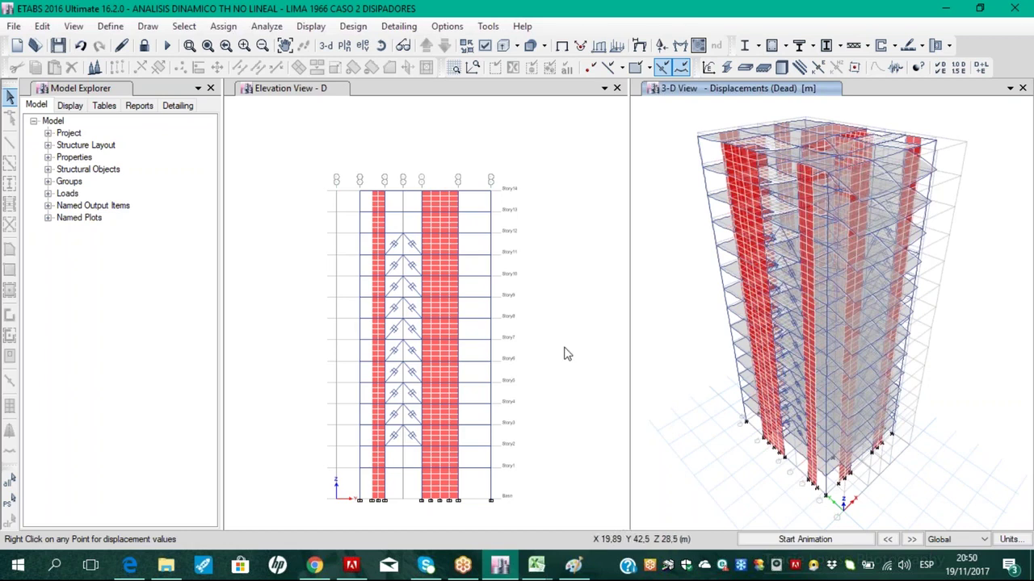
pyautogui.click(310, 26)
pyautogui.click(363, 395)
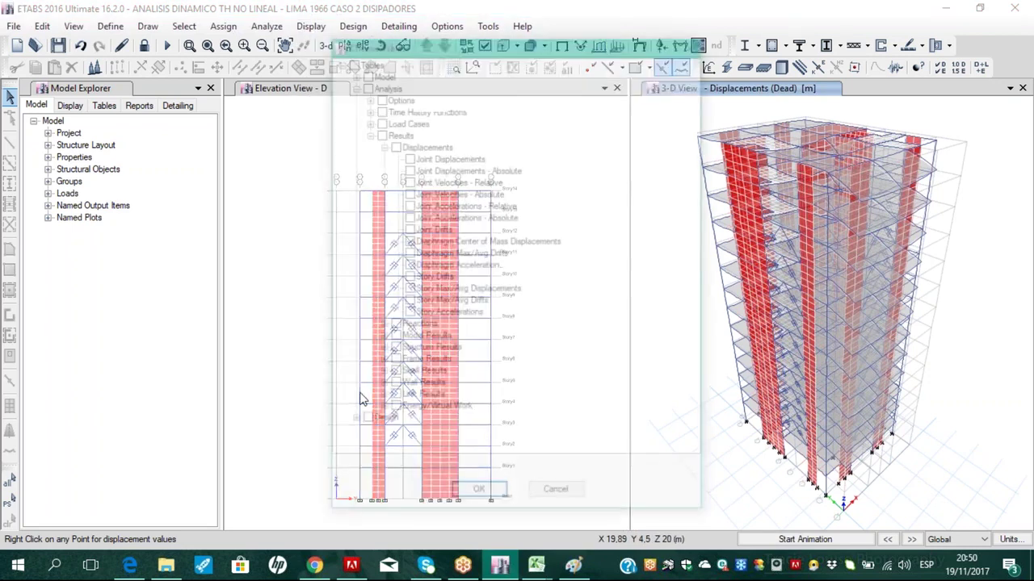
pyautogui.click(467, 494)
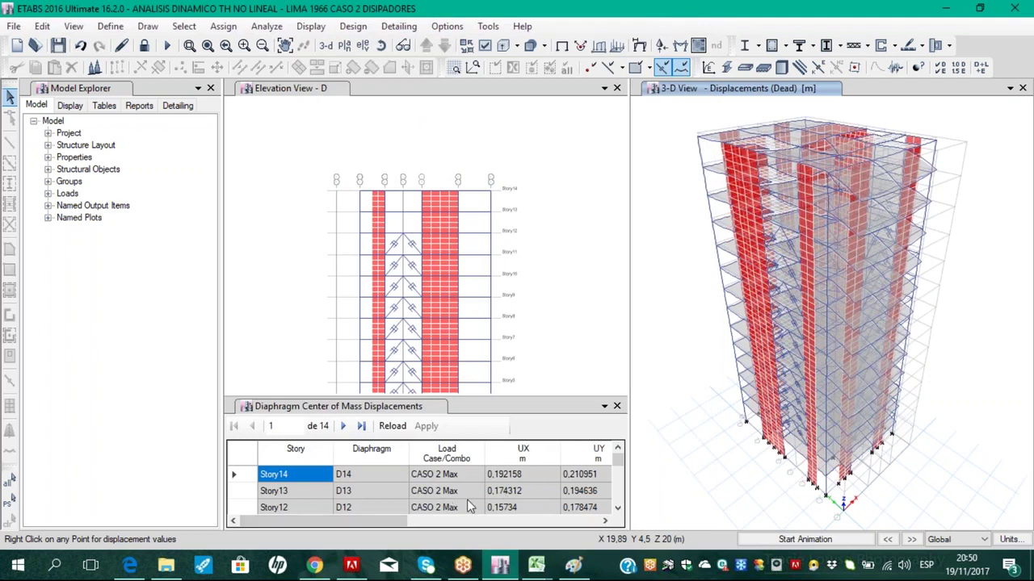
# Copy the UX values of Story14 to Story1 into Excel's DERIVAS CON DISIPADORES ANL sheet from F7, and undo the paste
pyautogui.click(543, 474)
pyautogui.moveTo(543, 473); pyautogui.dragTo(530, 493)
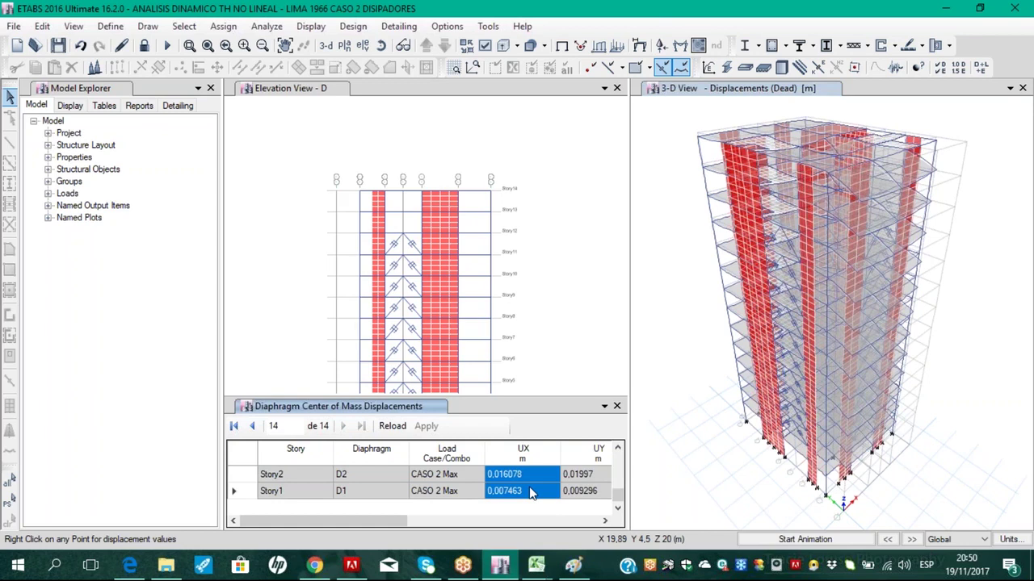
pyautogui.moveTo(533, 563)
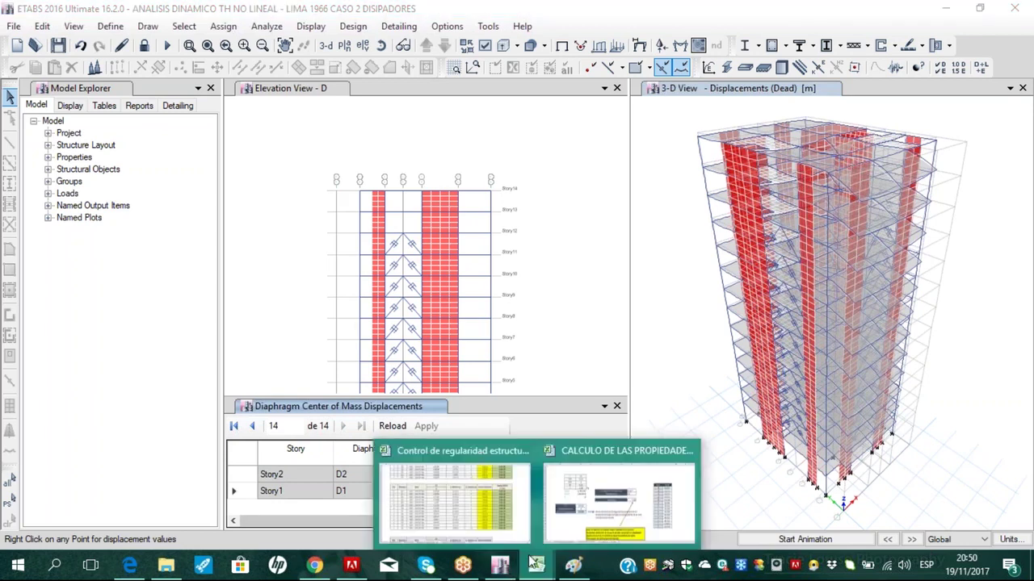
pyautogui.click(501, 514)
pyautogui.scroll(5, 414, 247)
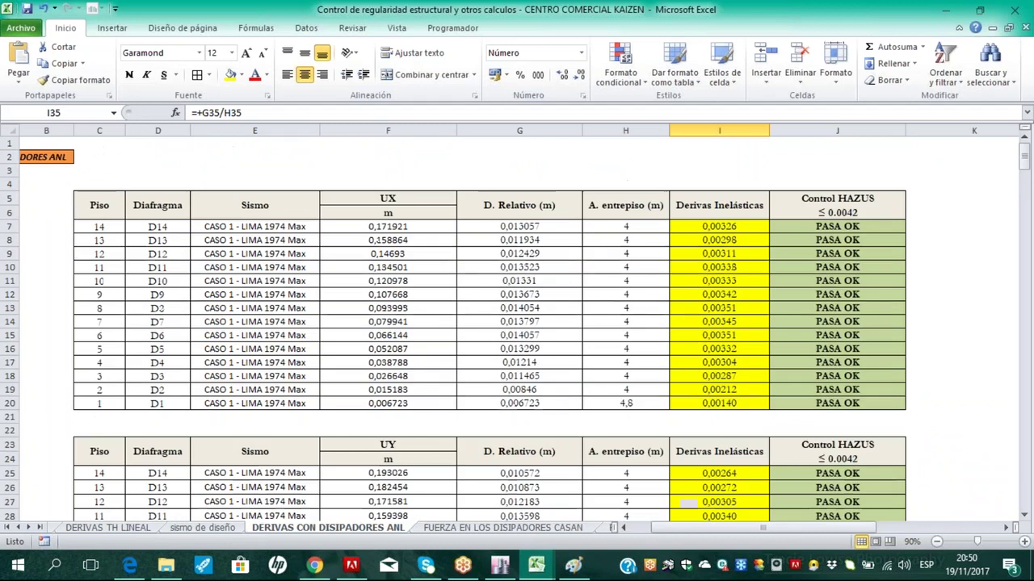
pyautogui.click(408, 227)
pyautogui.write('0,192158 0,174312 0,15734 0,141614 0,126052 0,110876 0,09573 0,080282 0,065643 0,051478 0,038605 0,027117 0,016078 0,007463')
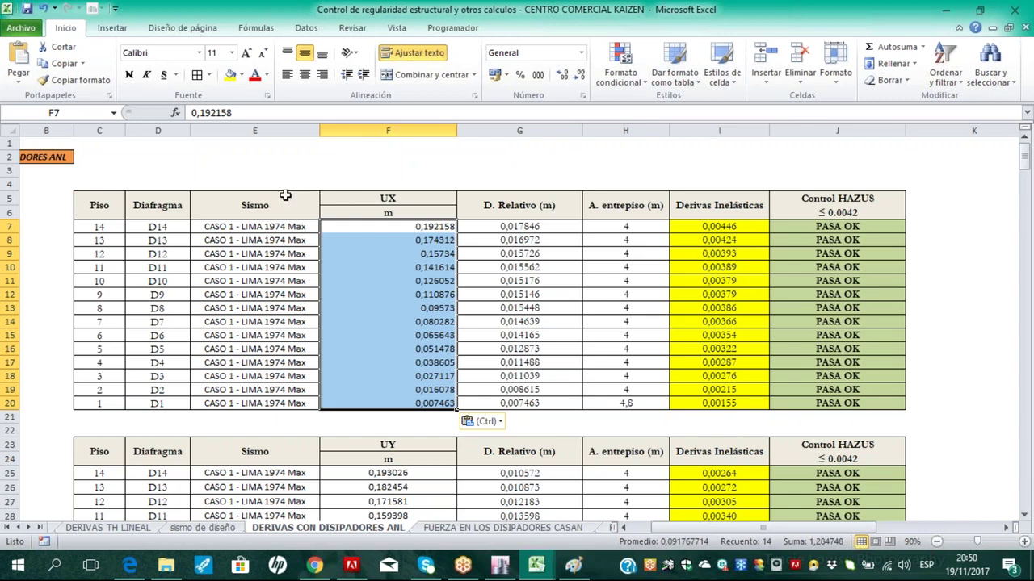
pyautogui.hotkey('ctrl', 'z')
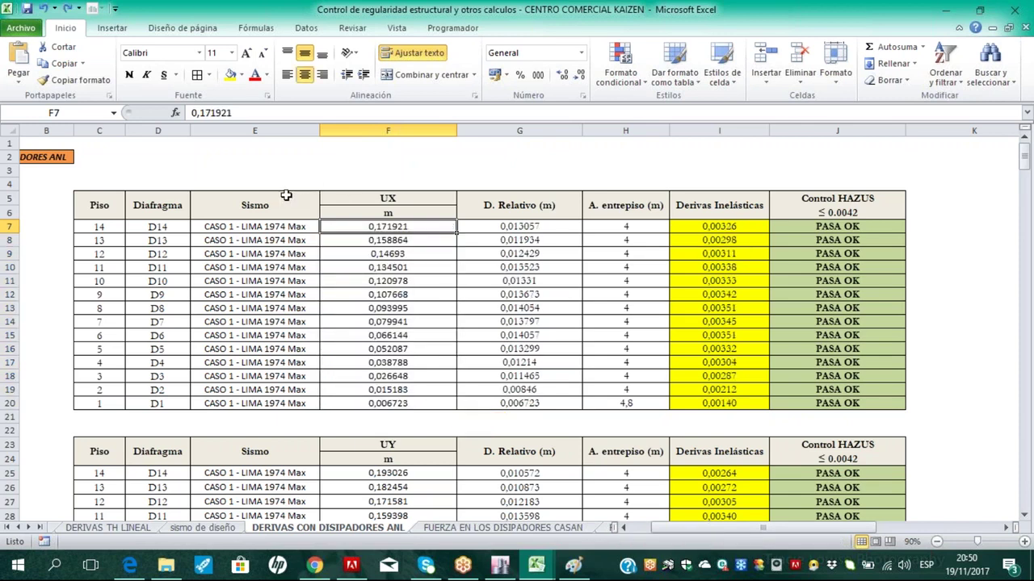
# Switch back to ETABS, close the displacements table and unlock the model for editing
pyautogui.click(495, 564)
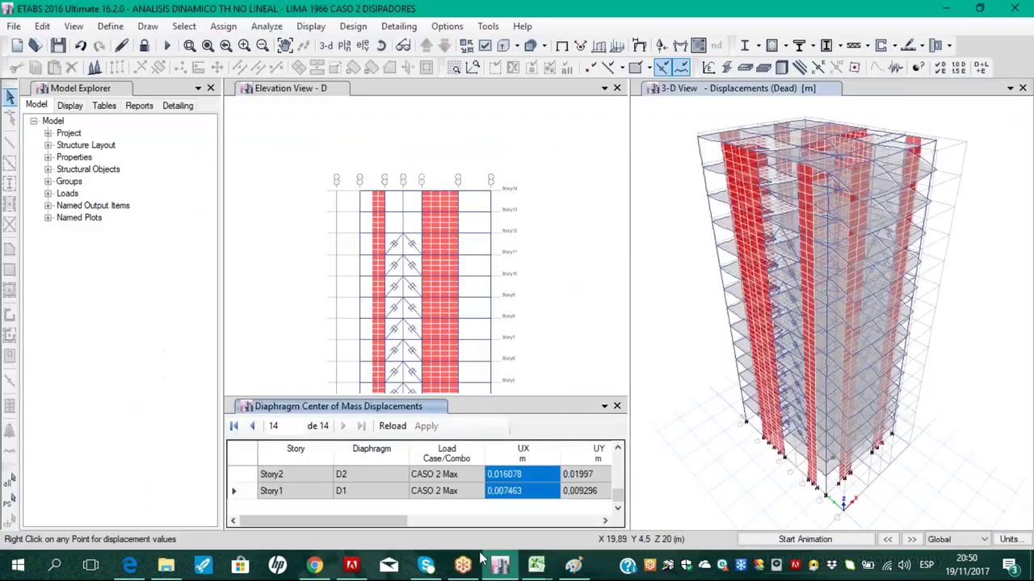
pyautogui.click(617, 406)
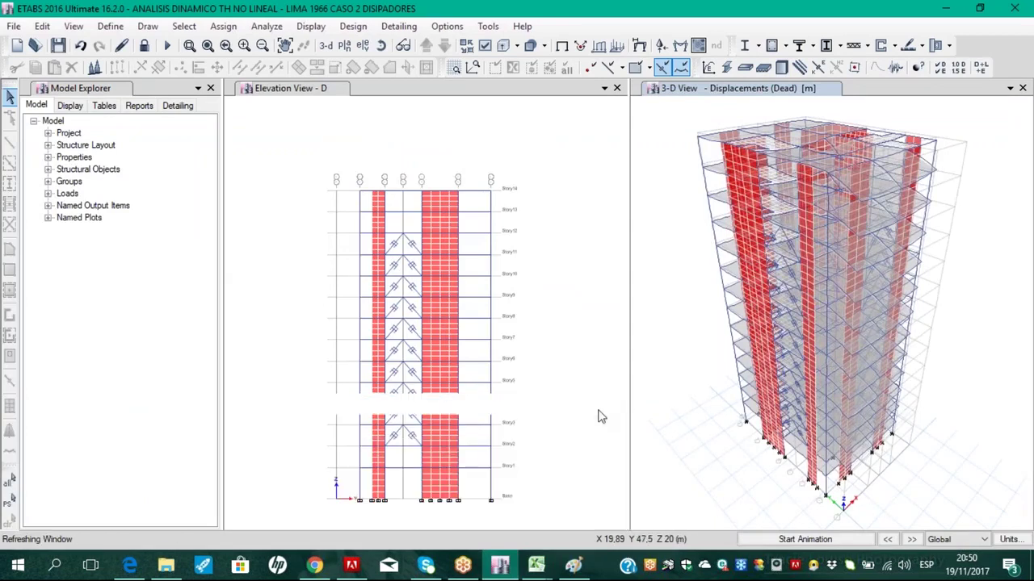
pyautogui.click(403, 206)
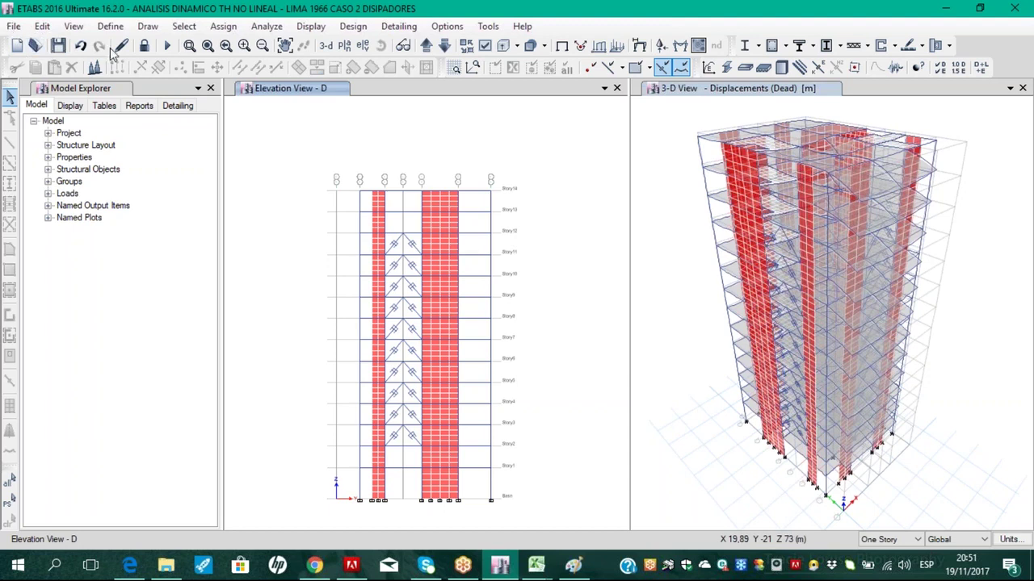
pyautogui.click(144, 46)
pyautogui.click(543, 342)
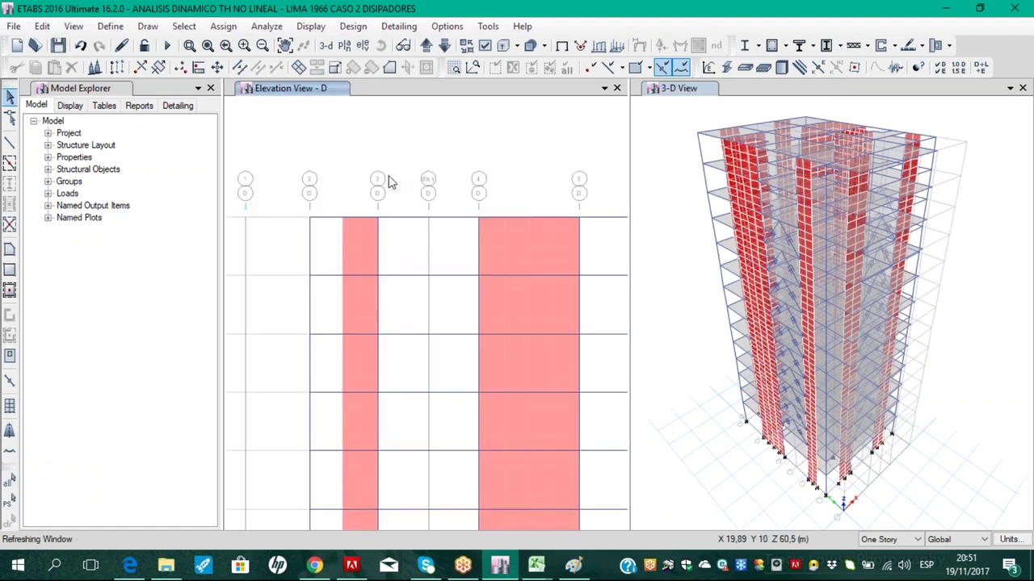
# Draw two DISIPADOR Y links in elevation D, from grids 3 and 4 at Story12 to the dis y axis at Story13
pyautogui.click(10, 380)
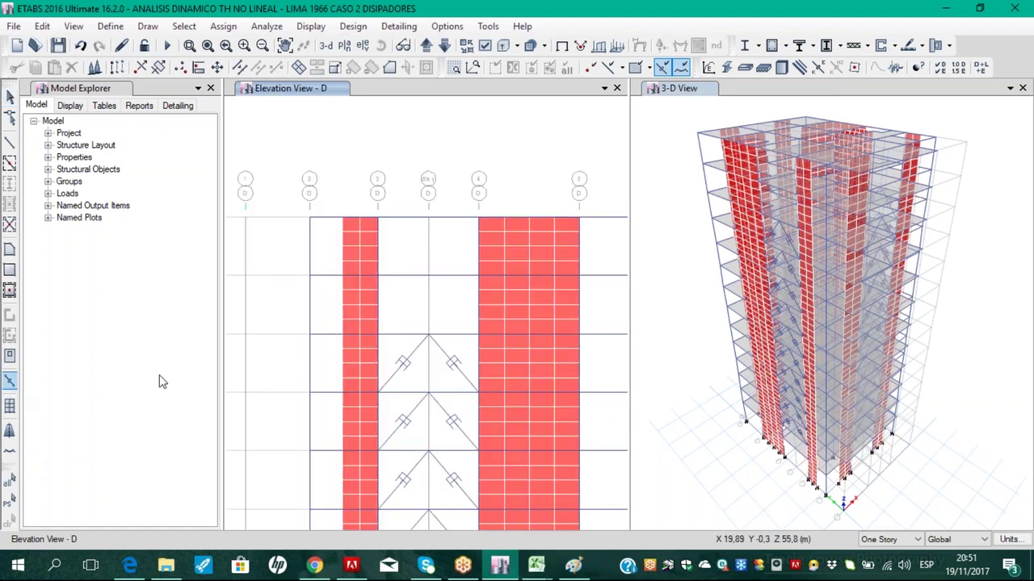
pyautogui.click(173, 457)
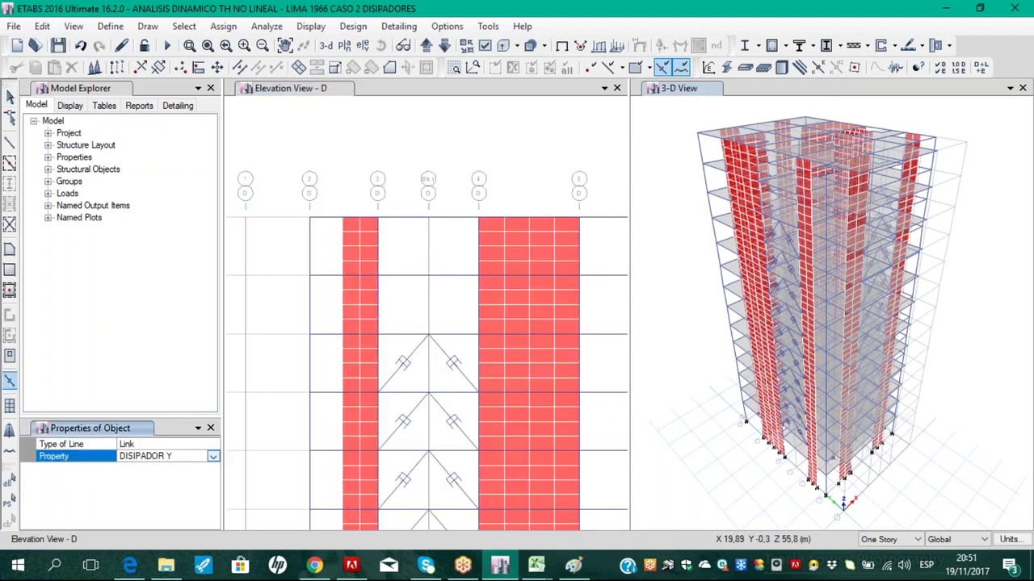
pyautogui.click(379, 334)
pyautogui.click(428, 276)
pyautogui.click(479, 333)
pyautogui.click(428, 277)
# Show elevation A and draw two DISIPADOR Y links from grids 3 and 4 at Story12 to the dis y axis at Story13
pyautogui.click(362, 45)
pyautogui.click(450, 470)
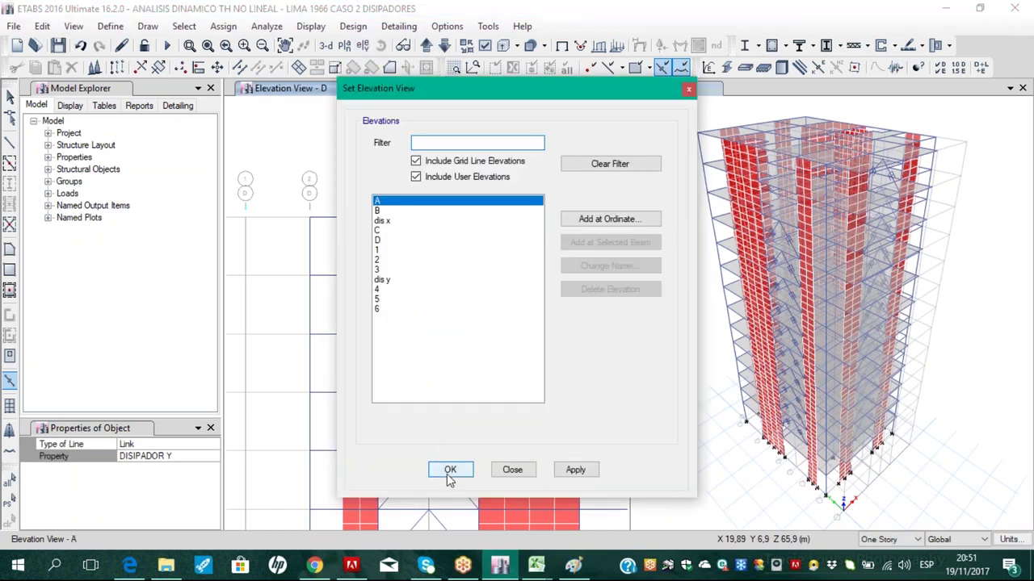
pyautogui.scroll(5, 412, 198)
pyautogui.scroll(-2, 382, 328)
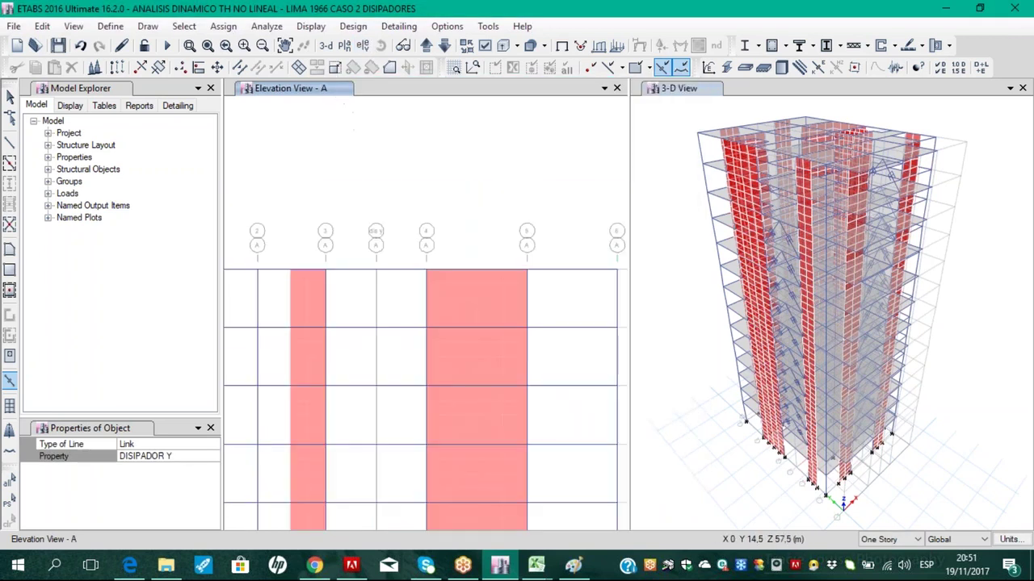
pyautogui.click(326, 385)
pyautogui.click(376, 329)
pyautogui.press('Escape')
pyautogui.click(424, 390)
pyautogui.click(376, 328)
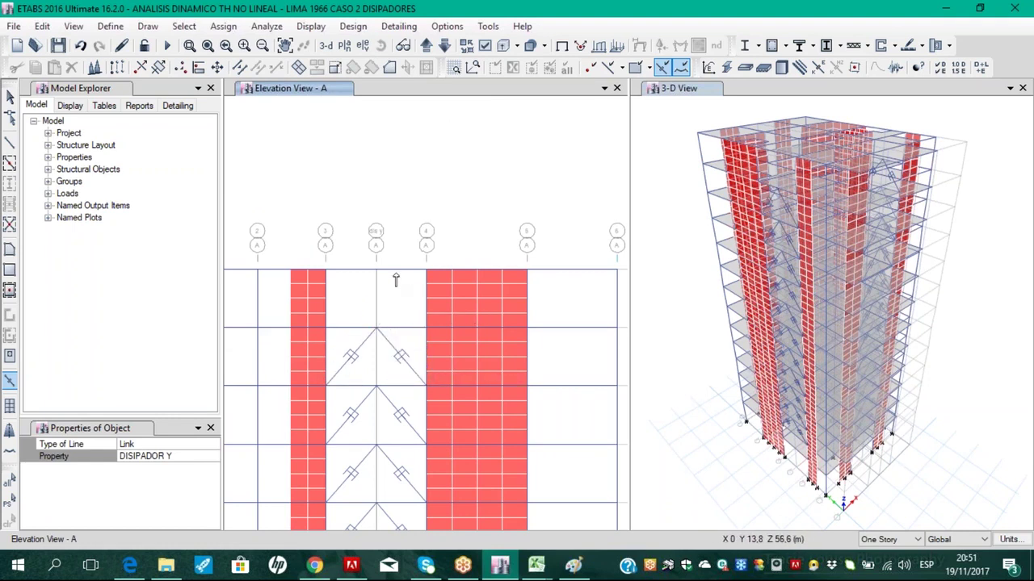
# Show elevation 6 and draw two DISIPADOR X links from grids B and C at Story12 to the dis x axis at Story13
pyautogui.click(363, 46)
pyautogui.click(386, 250)
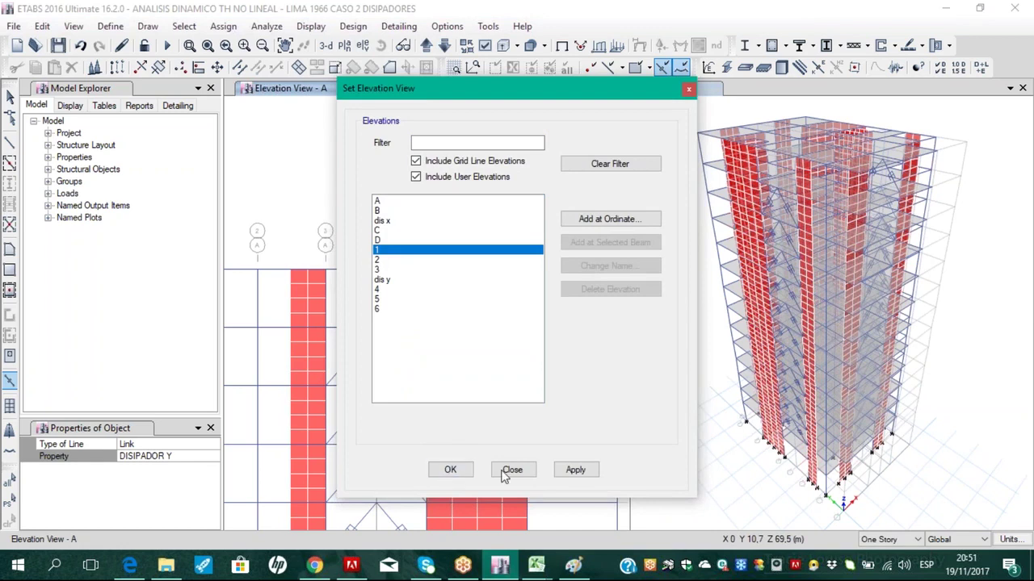
pyautogui.click(386, 310)
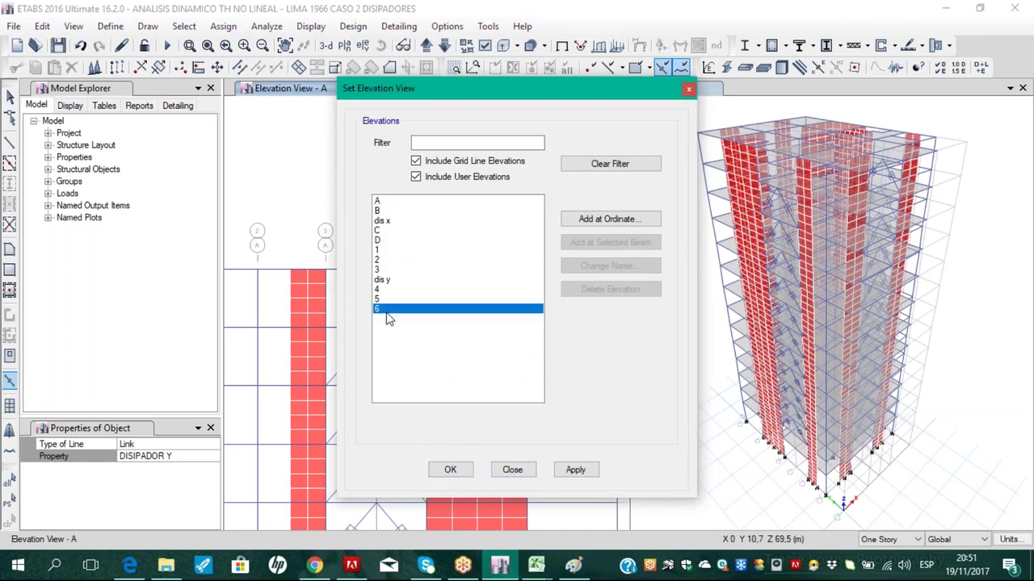
pyautogui.click(454, 468)
pyautogui.scroll(3, 409, 233)
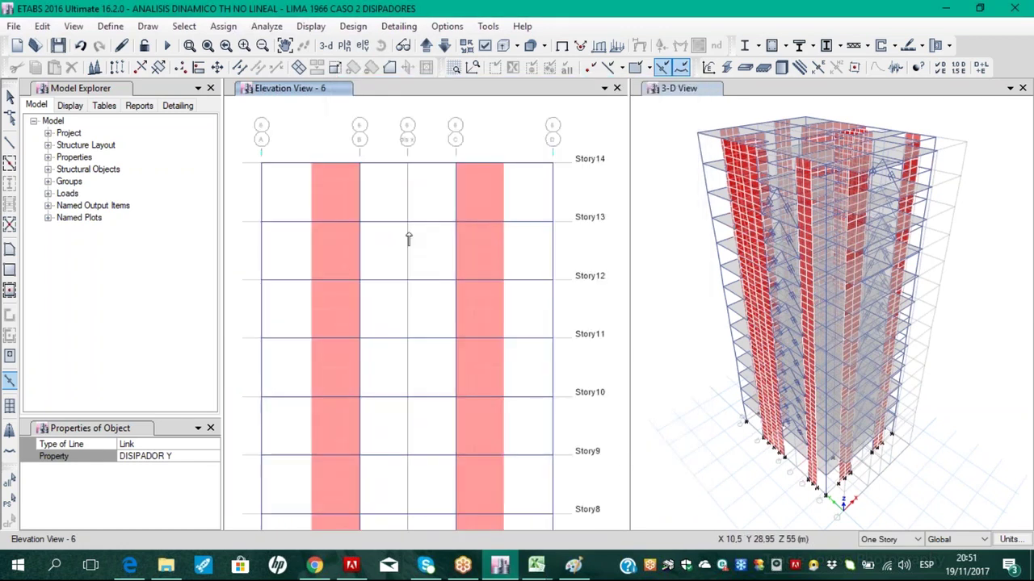
pyautogui.click(213, 456)
pyautogui.click(213, 456)
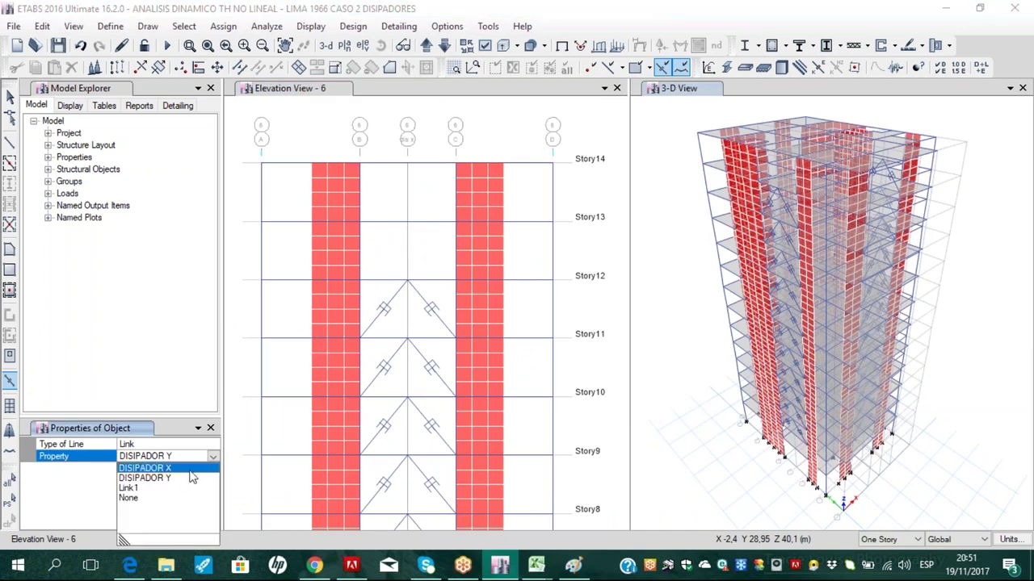
pyautogui.click(162, 468)
pyautogui.click(360, 279)
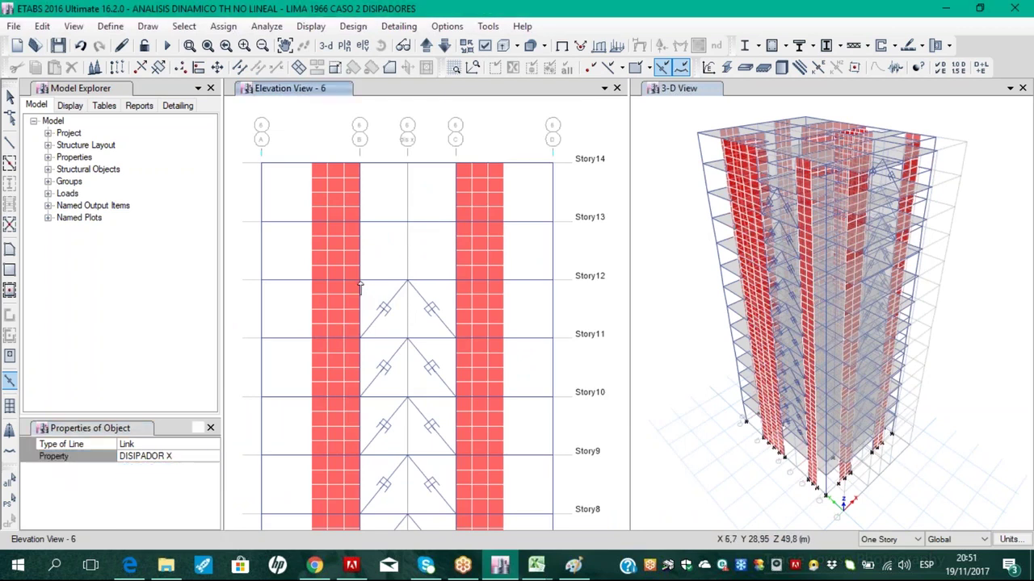
pyautogui.click(407, 221)
pyautogui.click(454, 279)
pyautogui.click(407, 221)
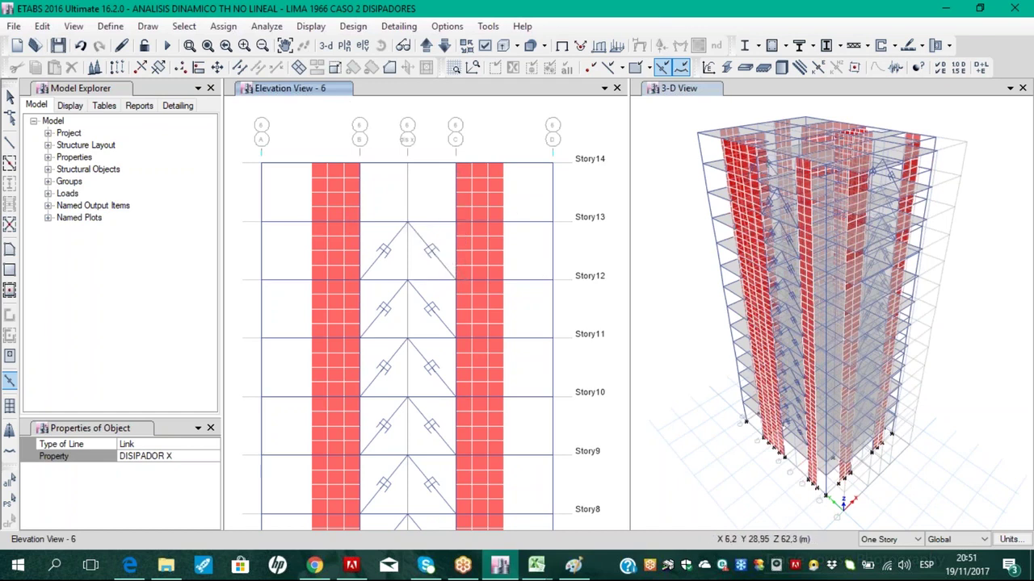
# Draw two DISIPADOR X links in elevation 2, from grids B and C at Story12 to dis x at Story13, and run the analysis
pyautogui.click(362, 45)
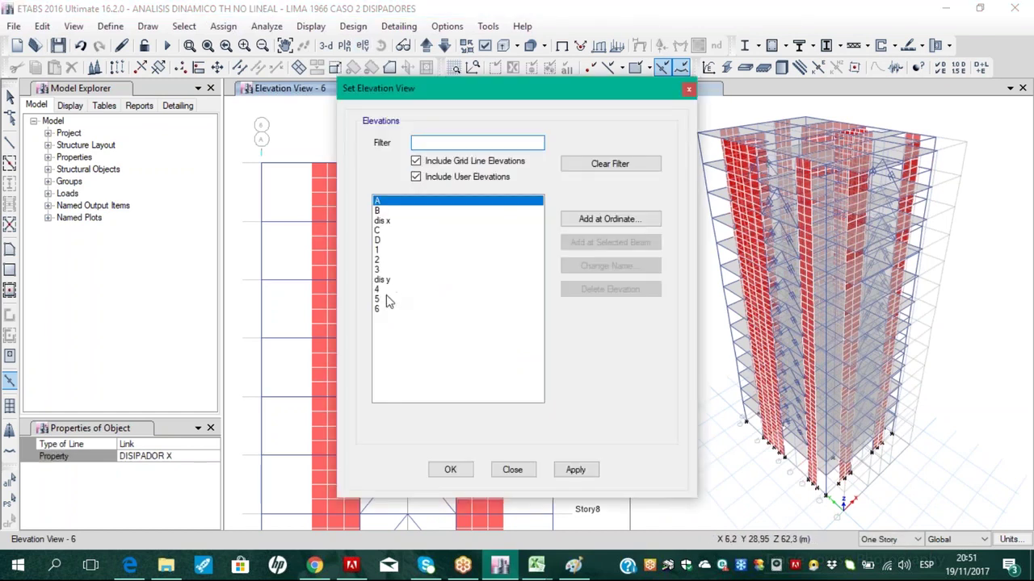
pyautogui.click(382, 259)
pyautogui.click(454, 469)
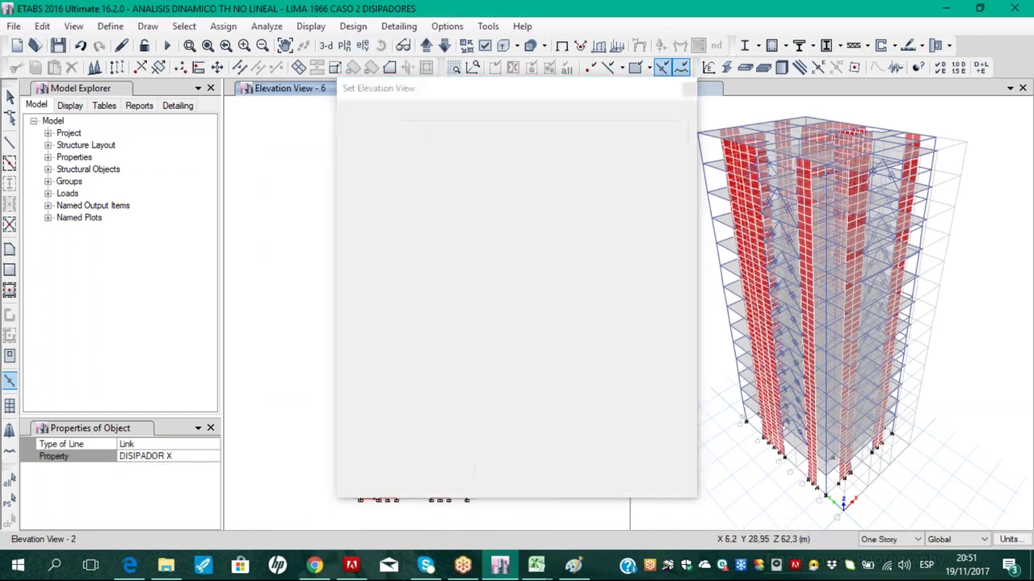
pyautogui.click(386, 273)
pyautogui.click(432, 215)
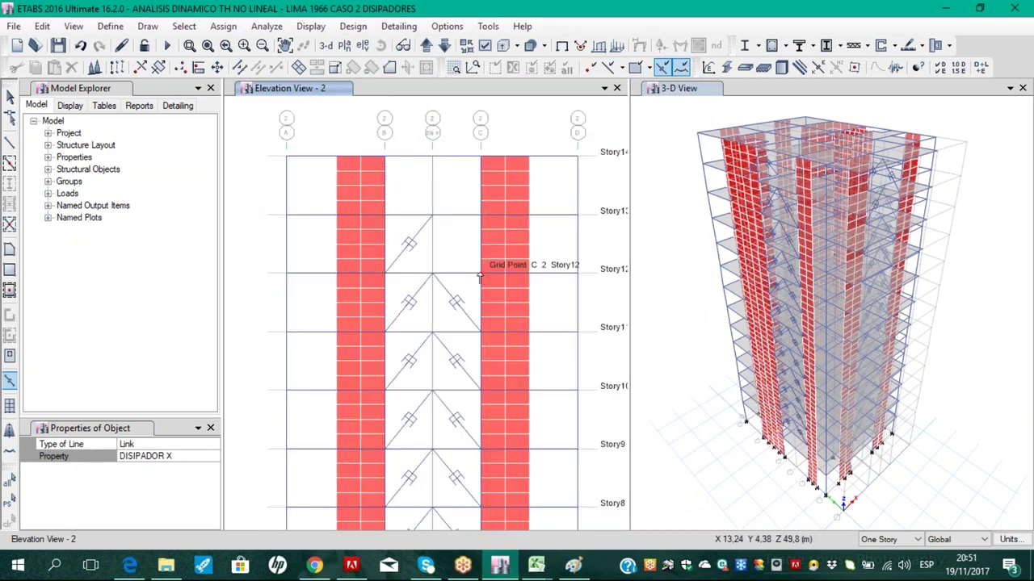
pyautogui.click(481, 273)
pyautogui.click(432, 215)
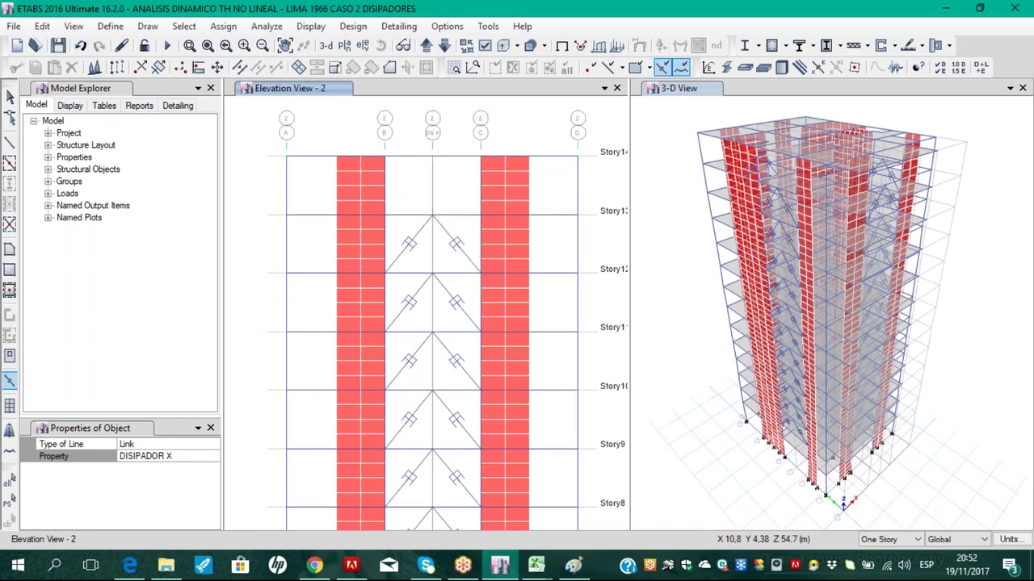
pyautogui.press('Escape')
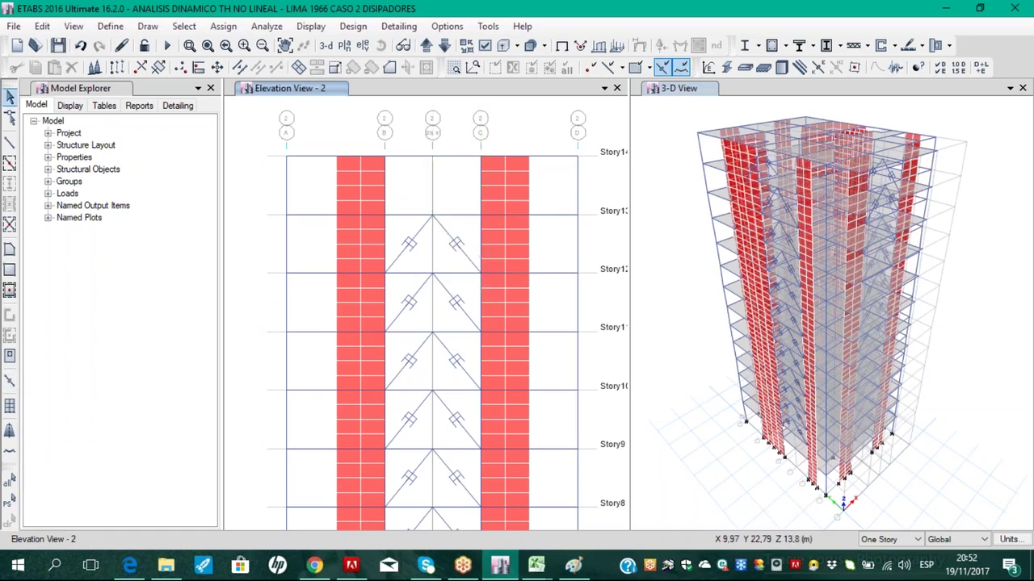
pyautogui.press('F5')
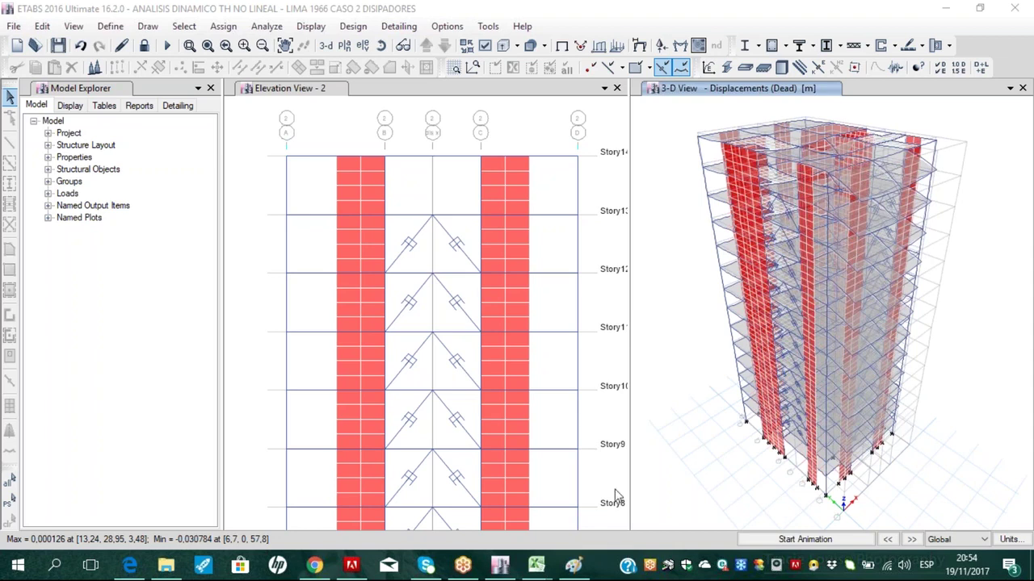
# Switch to the KAIZEN damper properties workbook in Excel and calculate the damping coefficient in D37 multiplied by 1,05 in cell D40
pyautogui.moveTo(536, 565)
pyautogui.click(577, 527)
pyautogui.click(264, 365)
pyautogui.click(226, 416)
pyautogui.write('+')
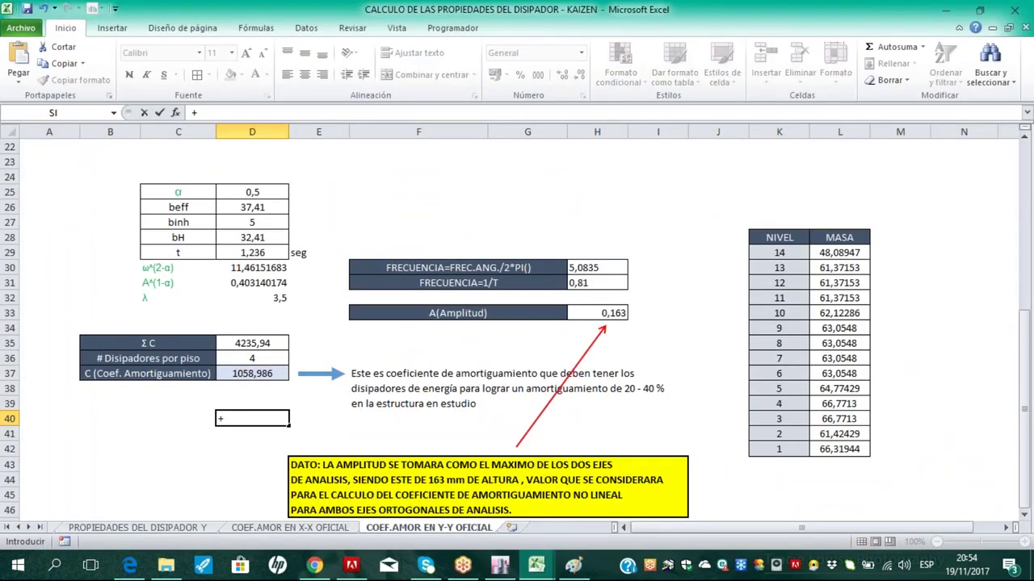
pyautogui.click(252, 374)
pyautogui.write('*1,05')
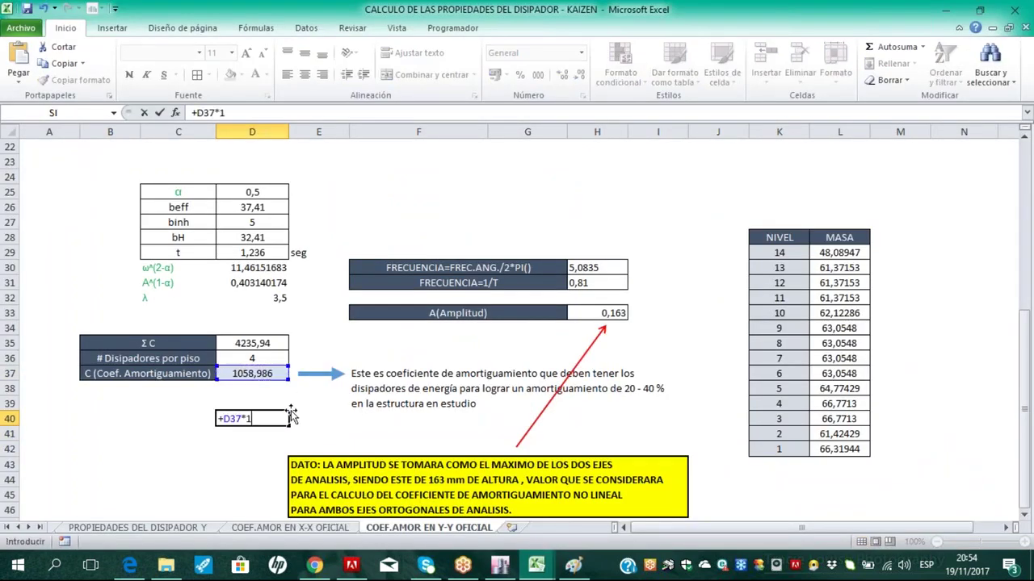
pyautogui.press('Return')
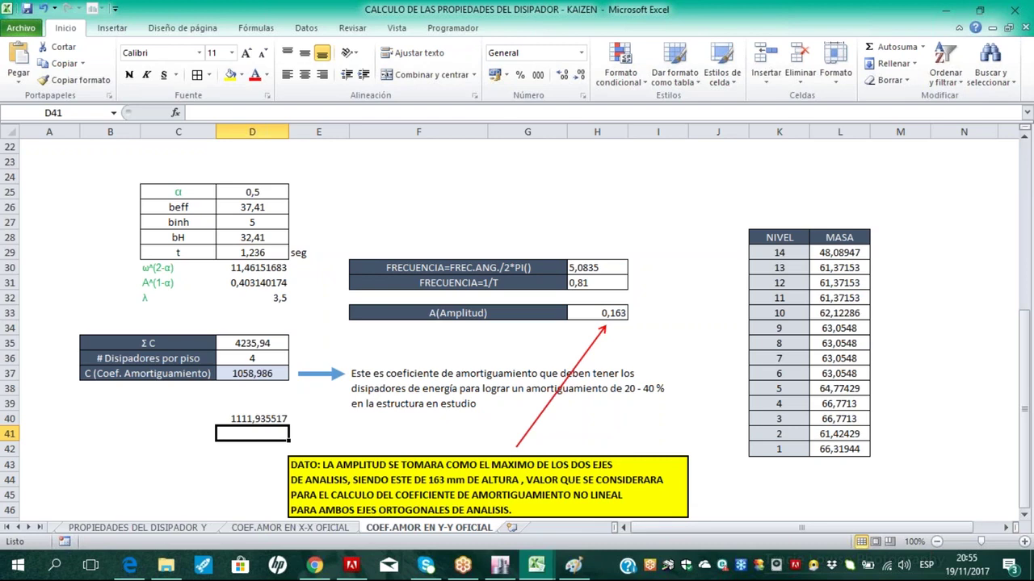
# Clear the trial calculation from cell D40
pyautogui.click(252, 418)
pyautogui.press('Delete')
pyautogui.click(185, 406)
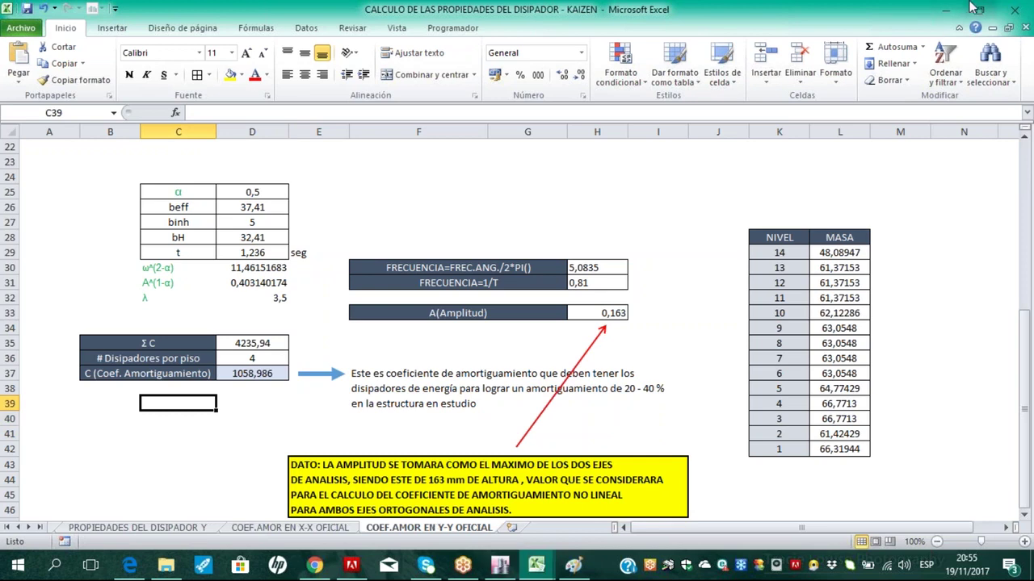
# Return to ETABS and show the Diaphragm Center of Mass Displacements table, filtered to the CASO 2 Max load case
pyautogui.click(945, 10)
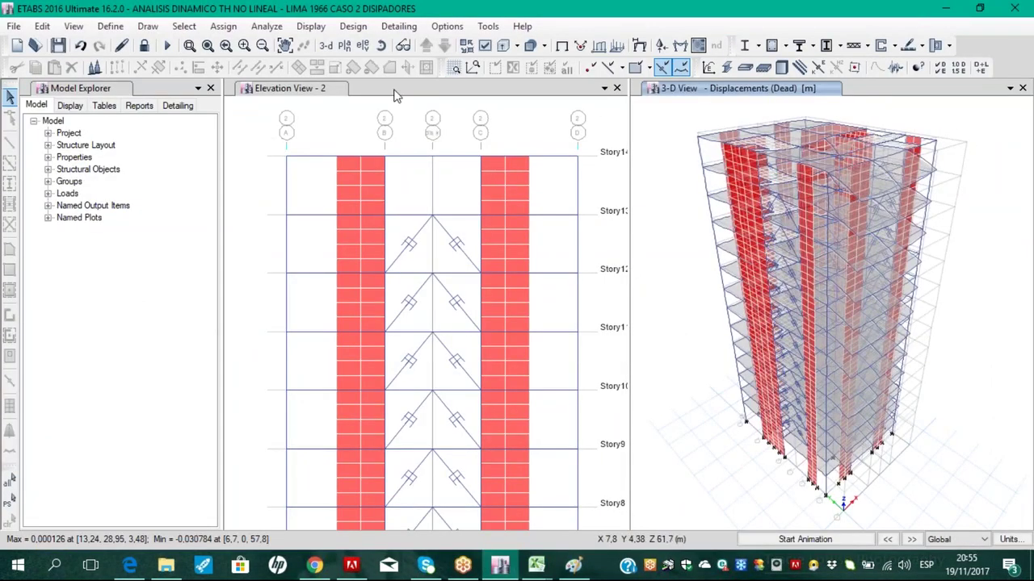
pyautogui.click(311, 26)
pyautogui.click(347, 395)
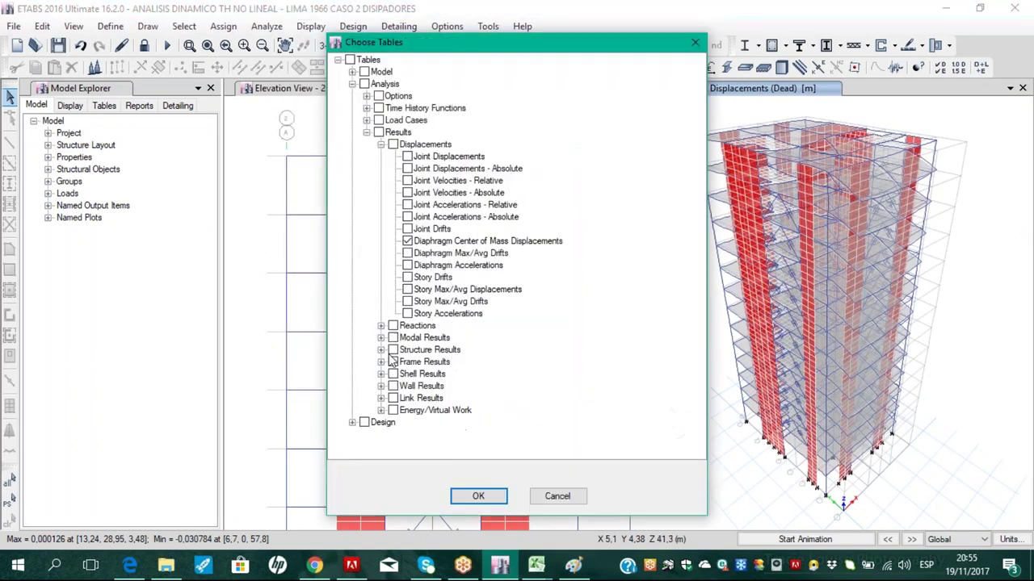
pyautogui.click(471, 494)
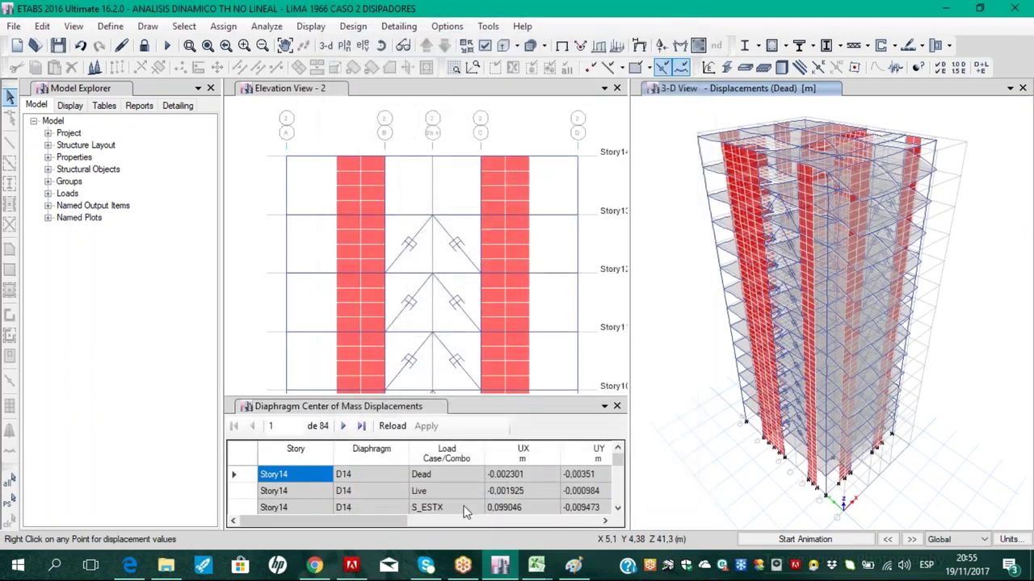
pyautogui.click(442, 458)
pyautogui.rightClick(443, 457)
pyautogui.click(521, 387)
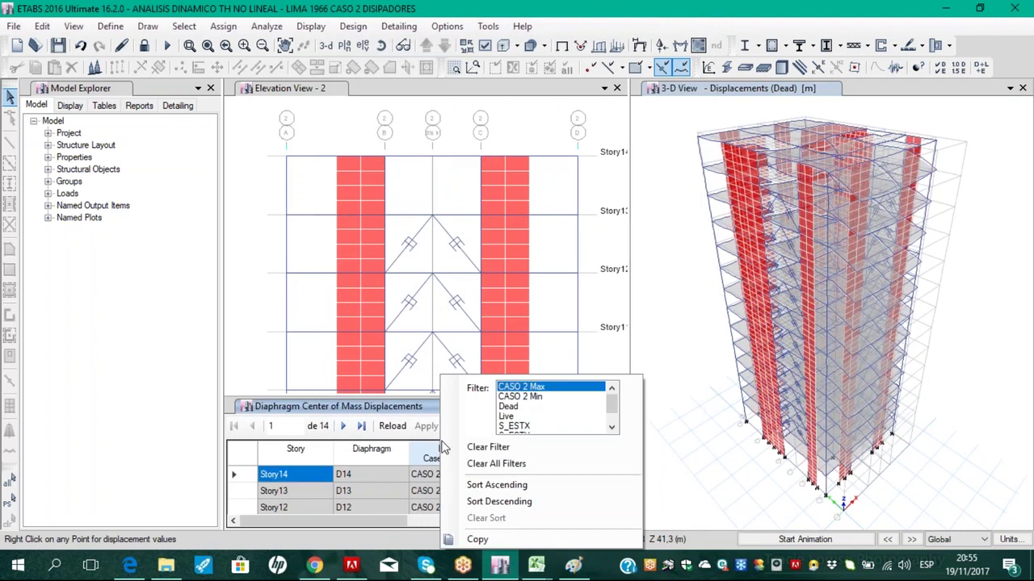
# Copy the UX displacements of all 14 stories into cells F7:F20 of the DERIVAS CON DISIPADORES ANL sheet in Excel
pyautogui.moveTo(540, 481); pyautogui.dragTo(529, 506)
pyautogui.scroll(4, 551, 501)
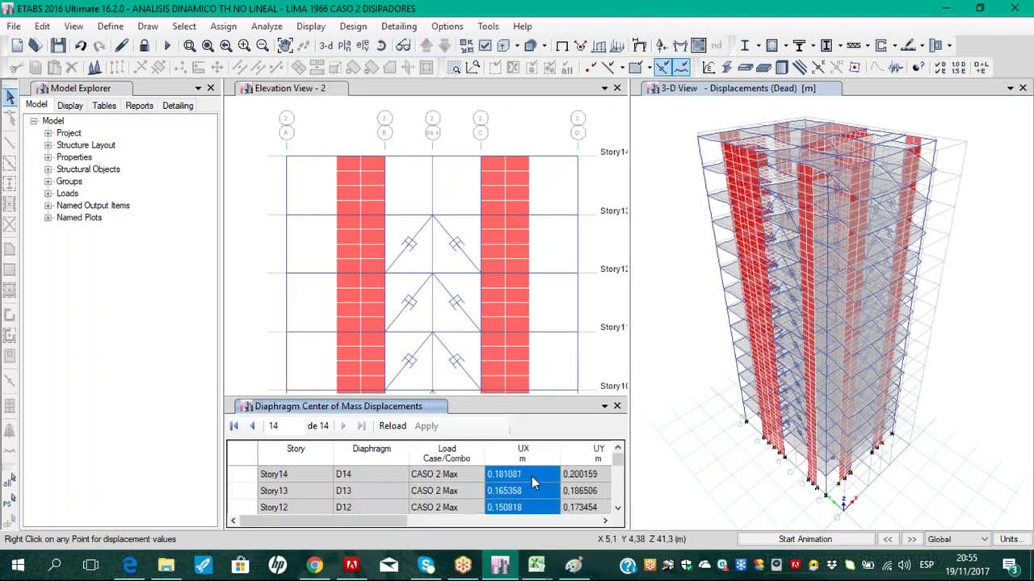
pyautogui.scroll(-4, 529, 496)
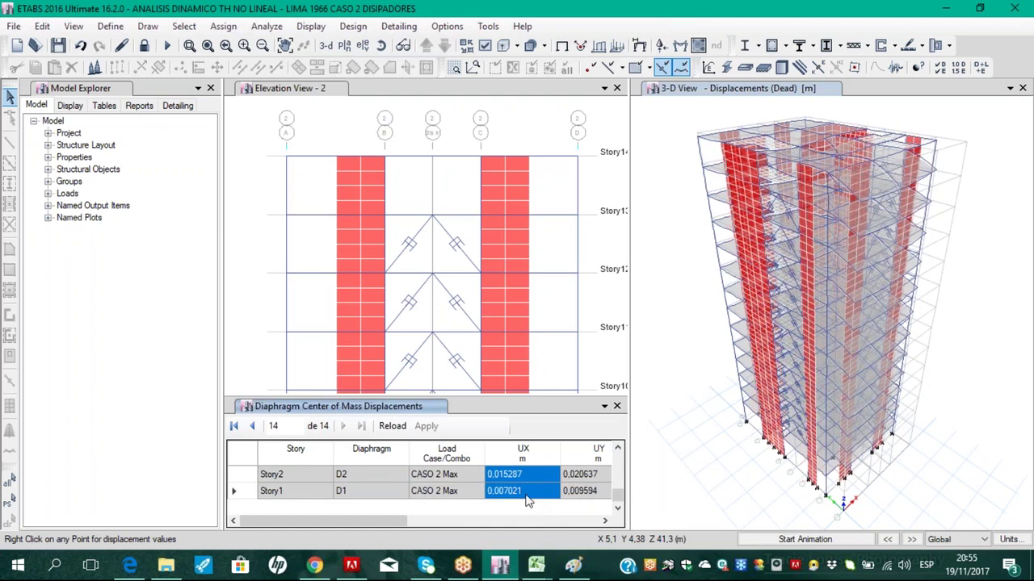
pyautogui.click(536, 566)
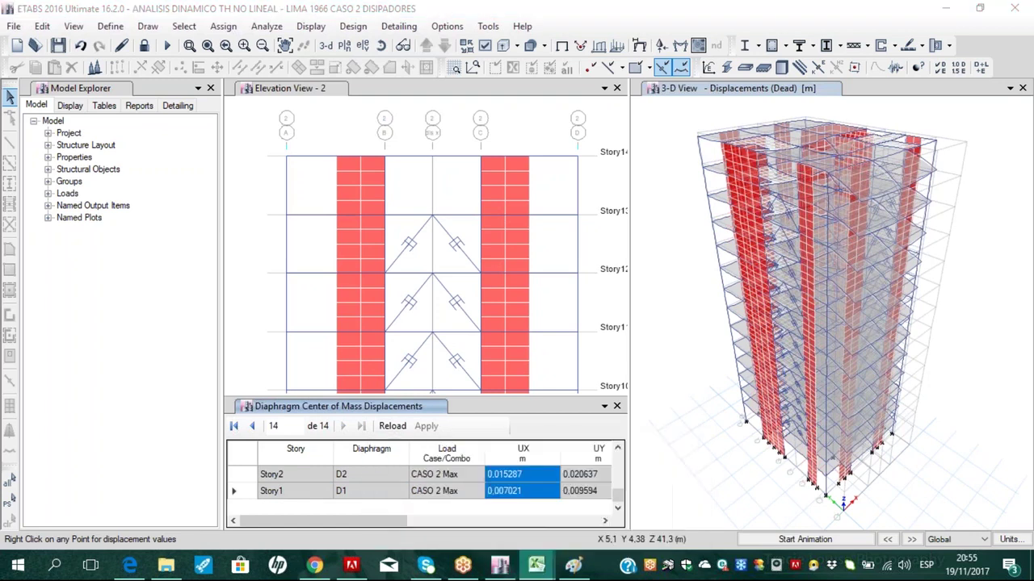
pyautogui.write('0,181081 0,165358 0,150818 0,137197 0,12273 0,108721 0,094452 0,079823 0,065606 0,051266 0,038177 0,026106 0,015287 0,007021')
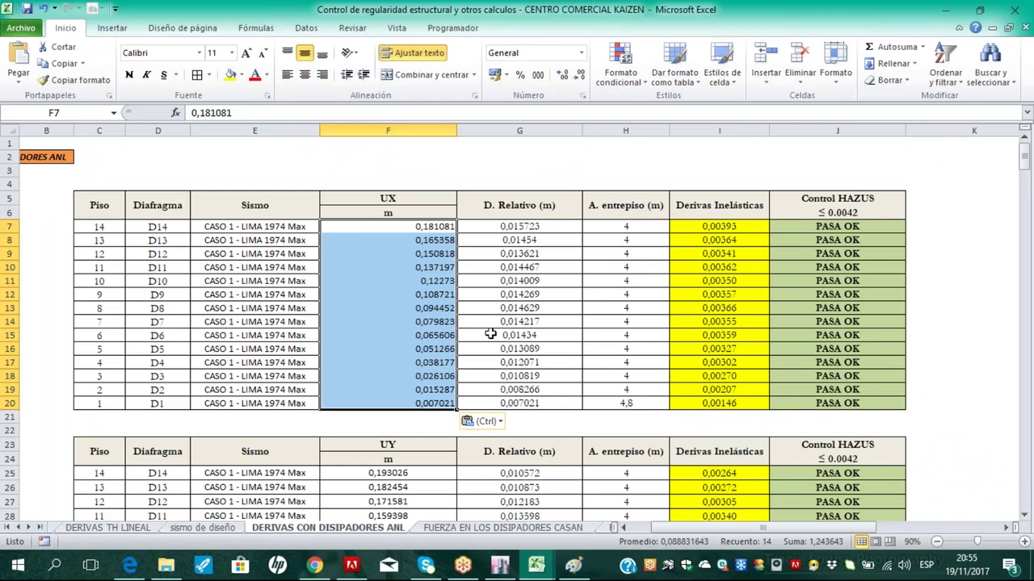
# Copy the UY displacements of all 14 stories from ETABS into cells F25:F38 of the UY drift table in Excel
pyautogui.scroll(-3, 490, 334)
pyautogui.click(406, 350)
pyautogui.scroll(-2, 406, 351)
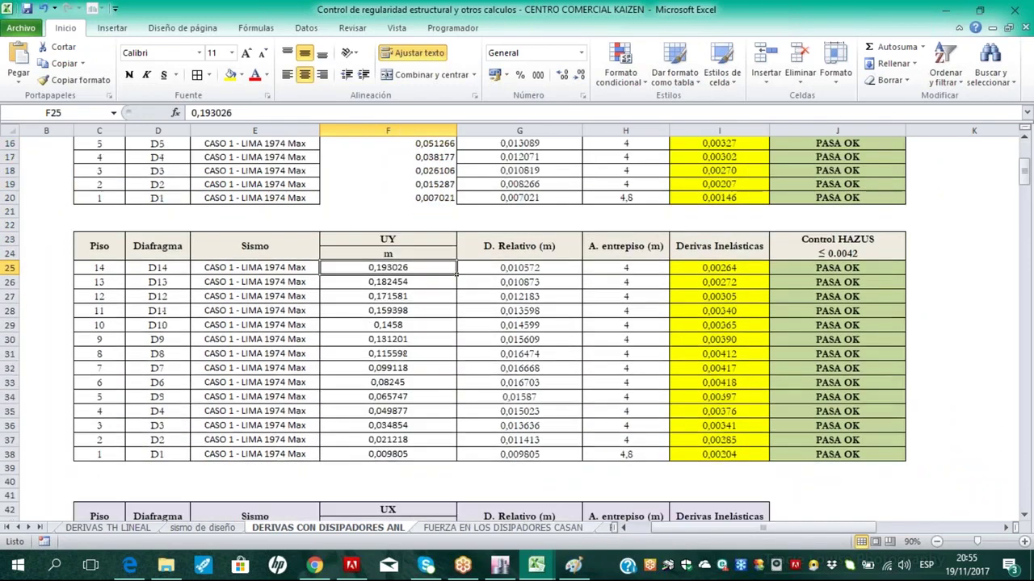
pyautogui.click(500, 566)
pyautogui.moveTo(598, 488); pyautogui.dragTo(571, 499)
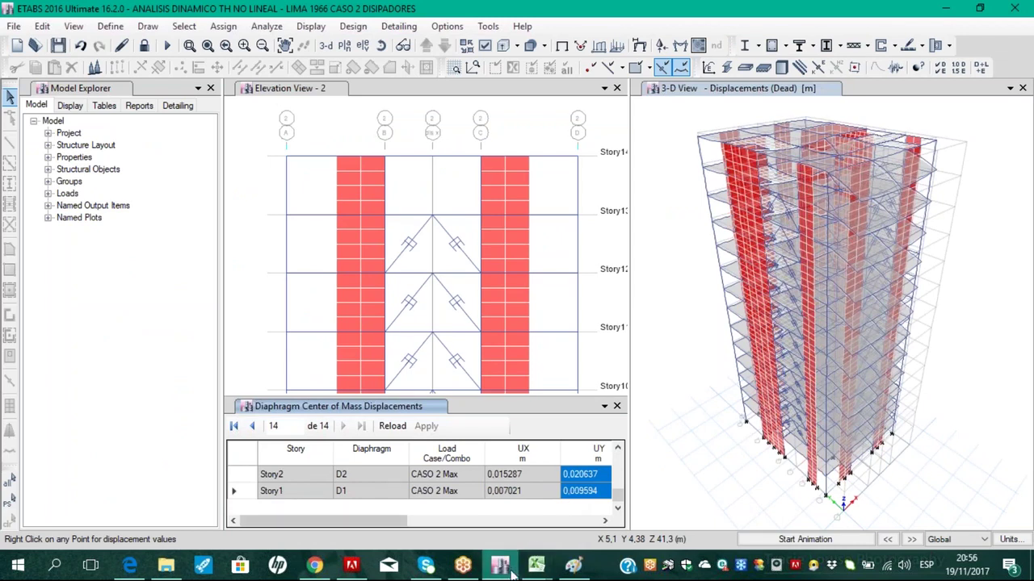
pyautogui.moveTo(536, 566)
pyautogui.click(496, 523)
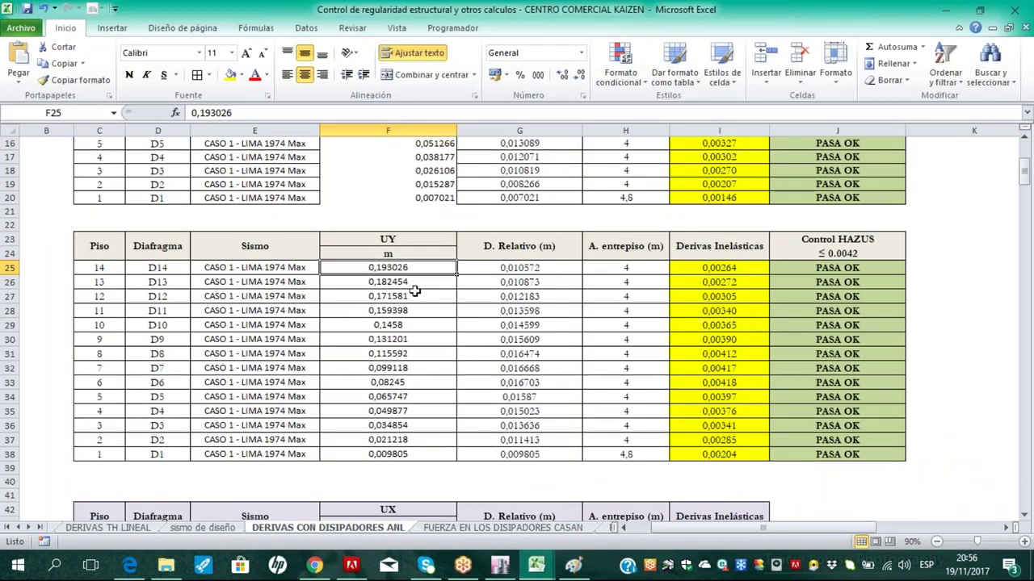
pyautogui.write('0,200159 0,186506 0,173454 0,159765 0,145034 0,129505 0,113273 0,096776 0,080155 0,06379 0,048268 0,033795 0,020637 0,009594')
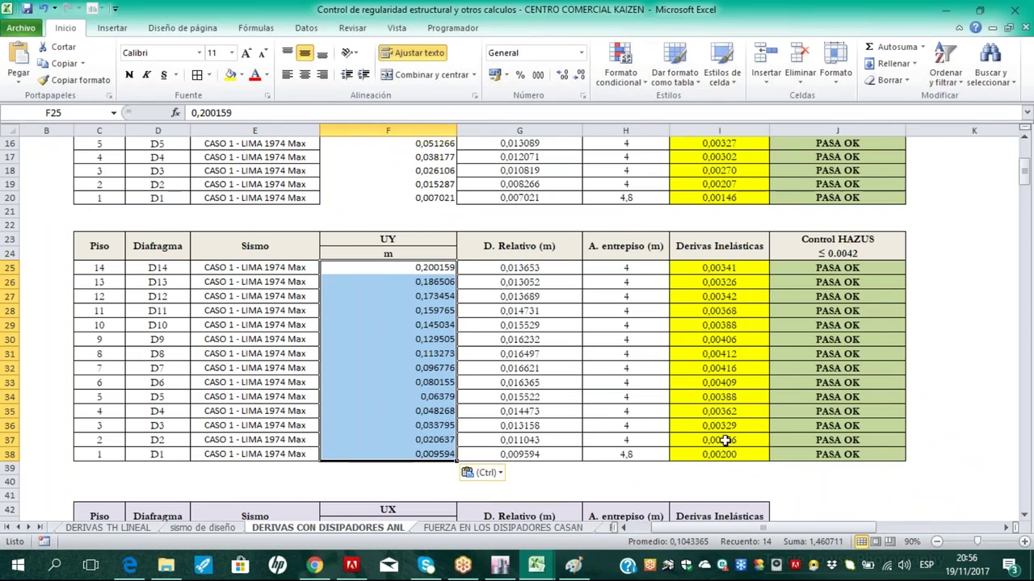
pyautogui.press('Escape')
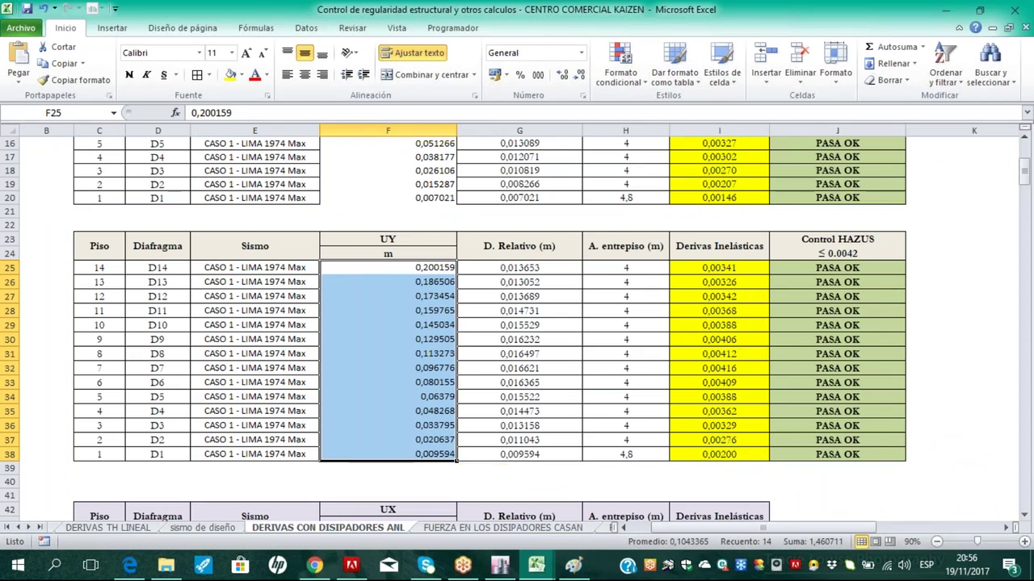
# Center the pasted UY and UX displacement values in their columns and apply borders to the UY cells
pyautogui.click(304, 74)
pyautogui.click(198, 76)
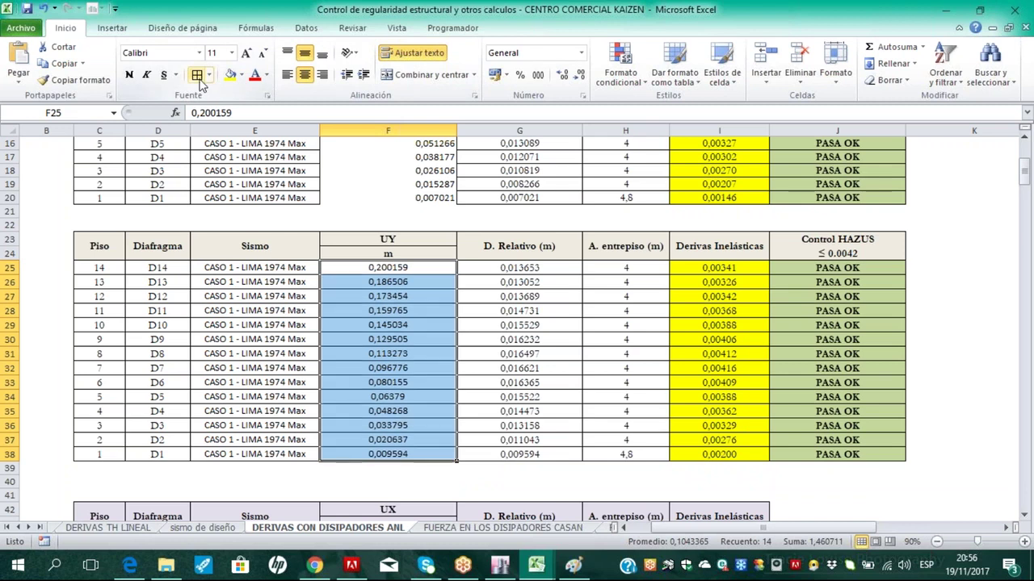
pyautogui.scroll(5, 417, 332)
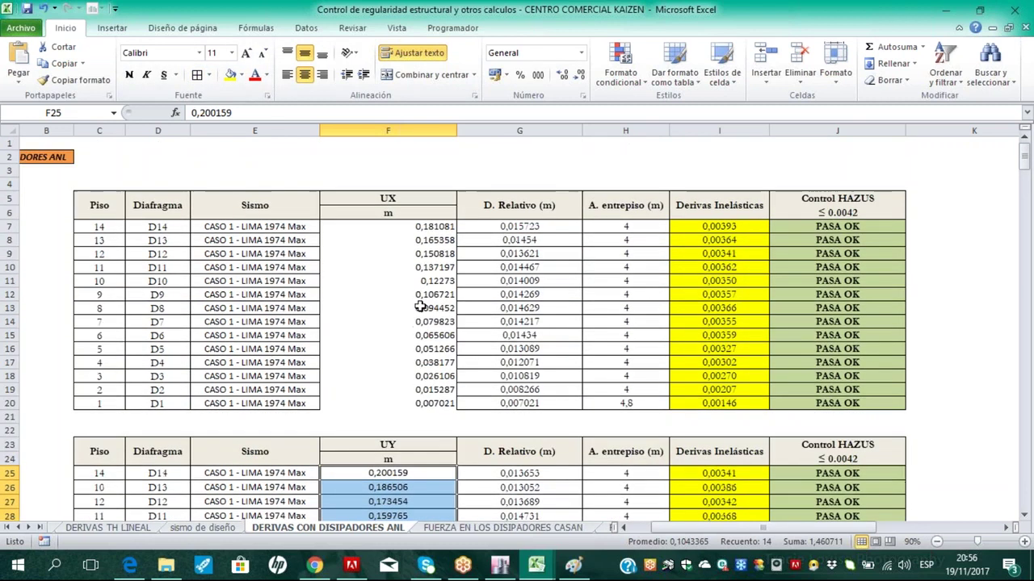
pyautogui.moveTo(421, 229); pyautogui.dragTo(437, 398)
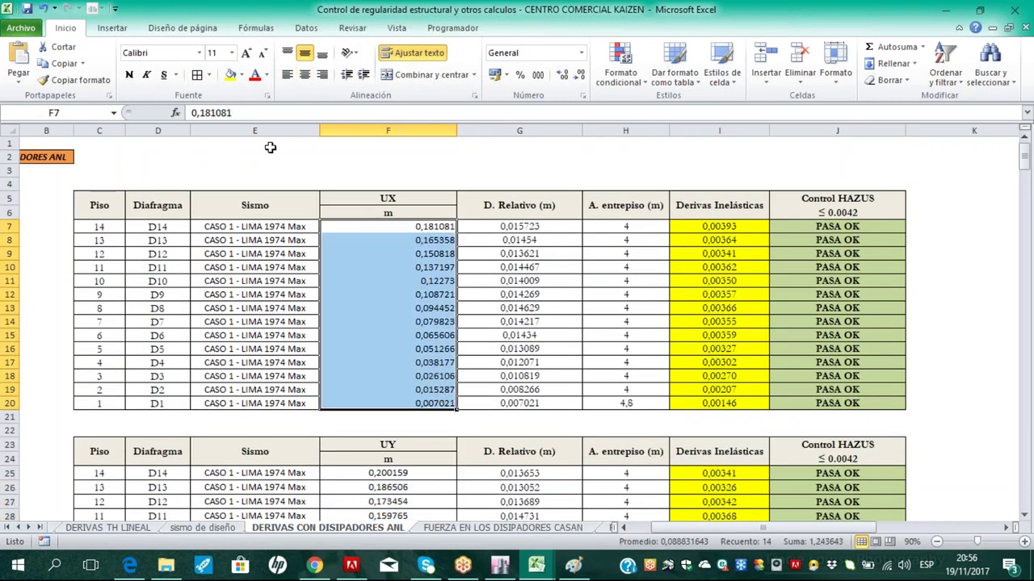
pyautogui.click(305, 74)
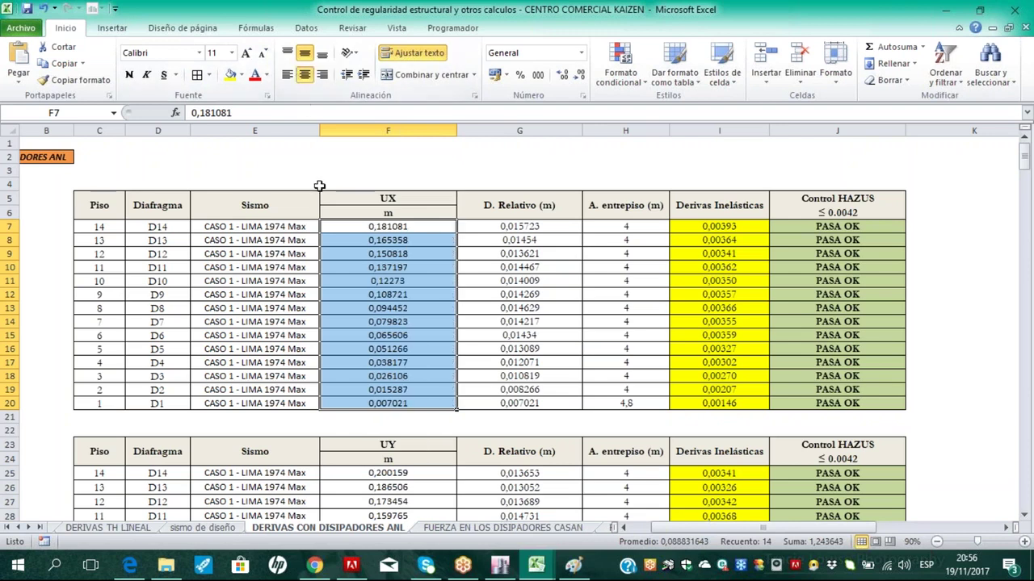
pyautogui.click(539, 173)
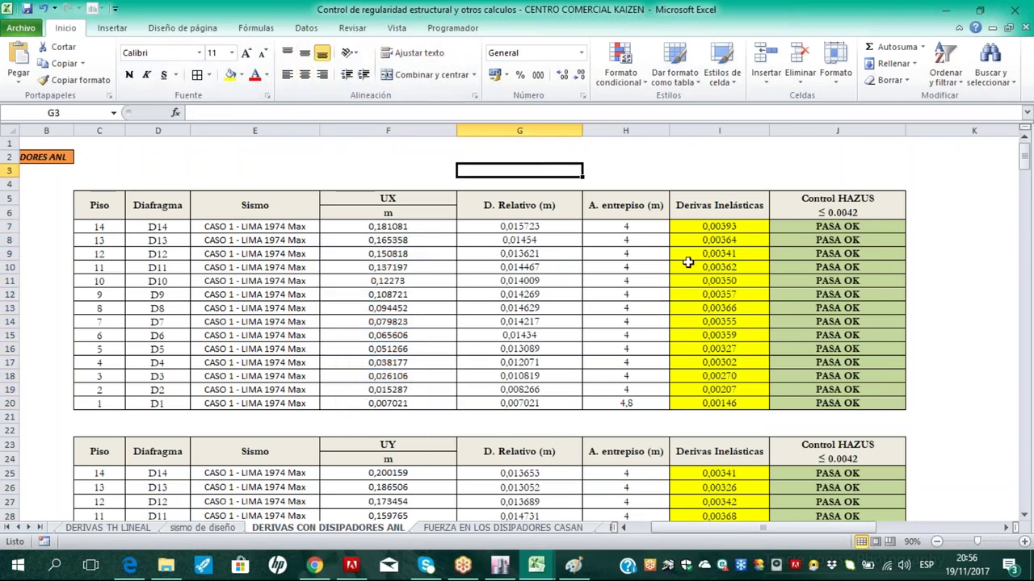
# Check the inelastic drifts in the UX and UY tables against the HAZUS limit of 0.0042
pyautogui.moveTo(706, 226); pyautogui.dragTo(727, 403)
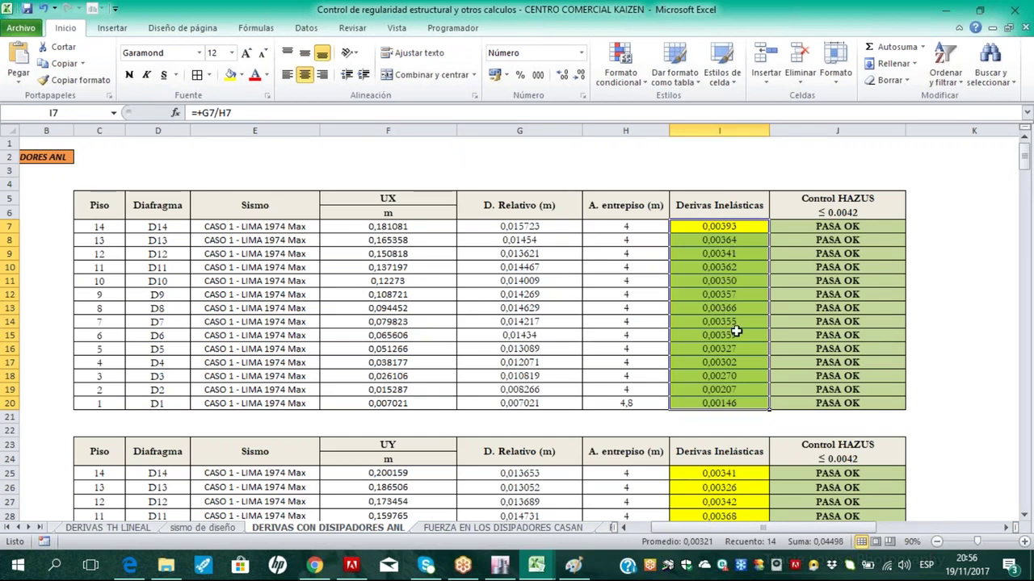
pyautogui.scroll(-3, 736, 330)
pyautogui.scroll(-1, 737, 330)
pyautogui.moveTo(723, 309); pyautogui.dragTo(735, 495)
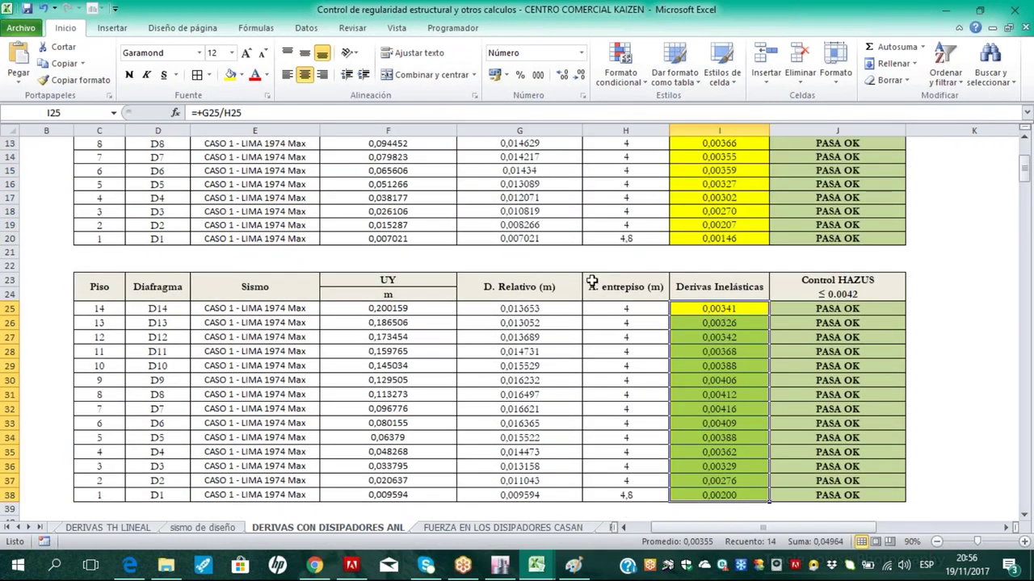
pyautogui.click(514, 264)
# Switch back to ETABS and close the Diaphragm Center of Mass Displacements table
pyautogui.click(500, 565)
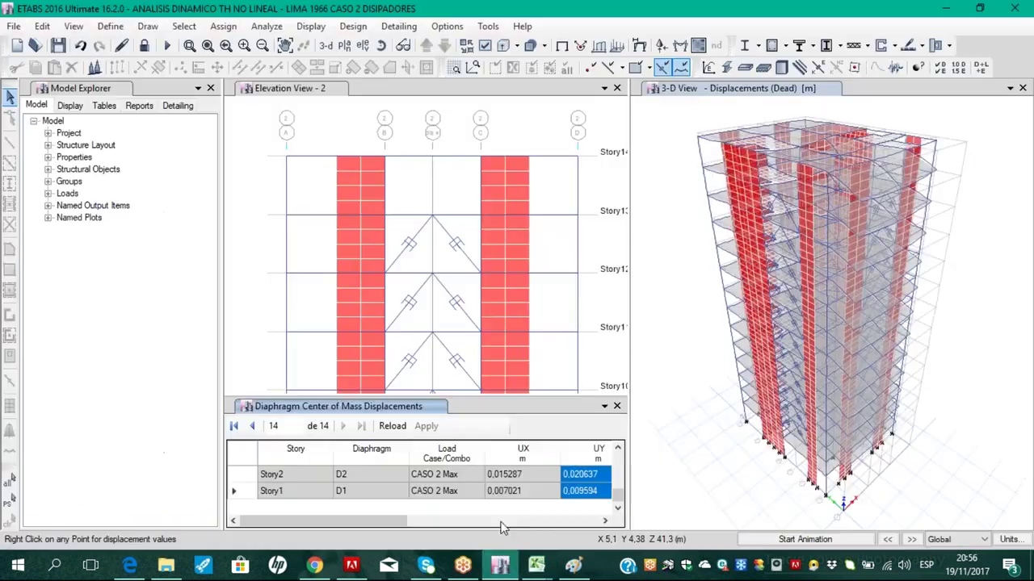
pyautogui.click(617, 406)
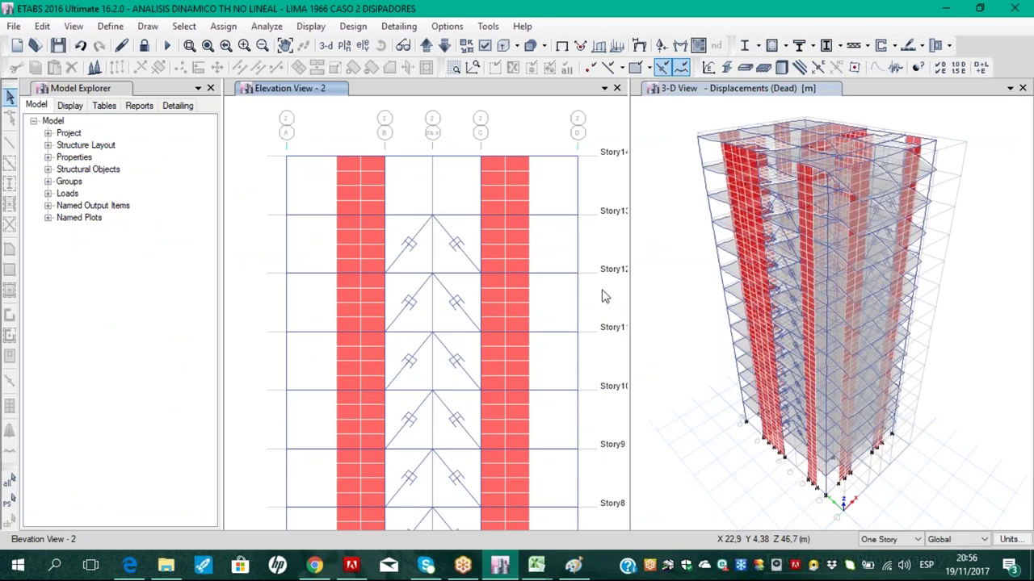
pyautogui.scroll(-3, 623, 327)
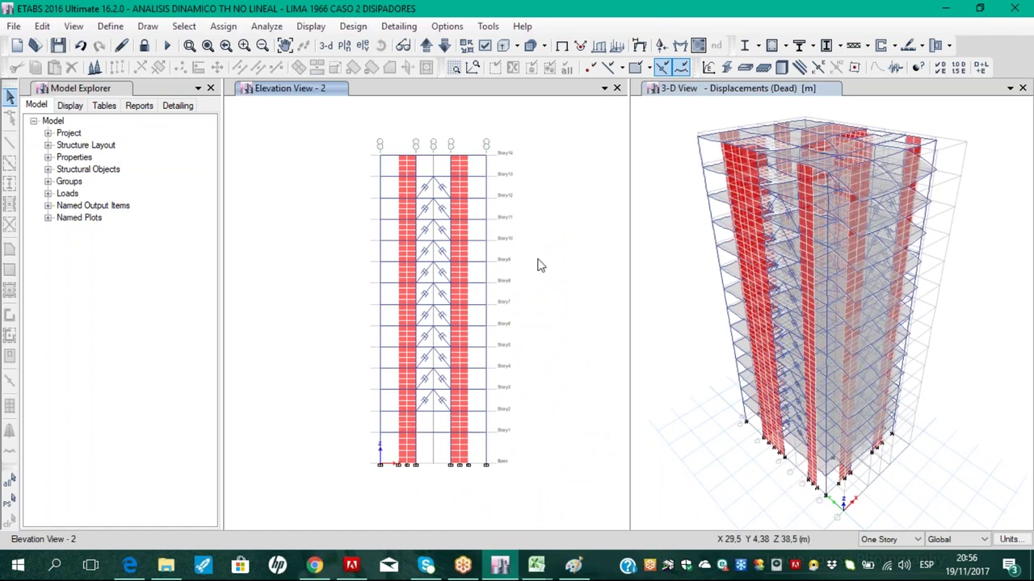
pyautogui.moveTo(539, 278); pyautogui.dragTo(545, 319, button='middle')
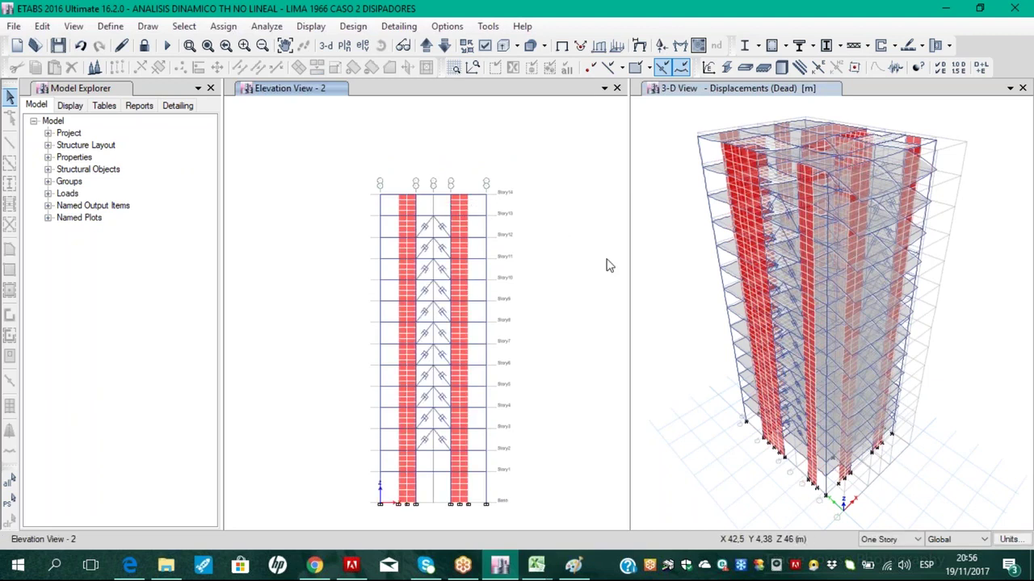
# Replace the elevation with a 3D view showing extruded sections, and rotate it to look at the dampers between the walls
pyautogui.click(326, 47)
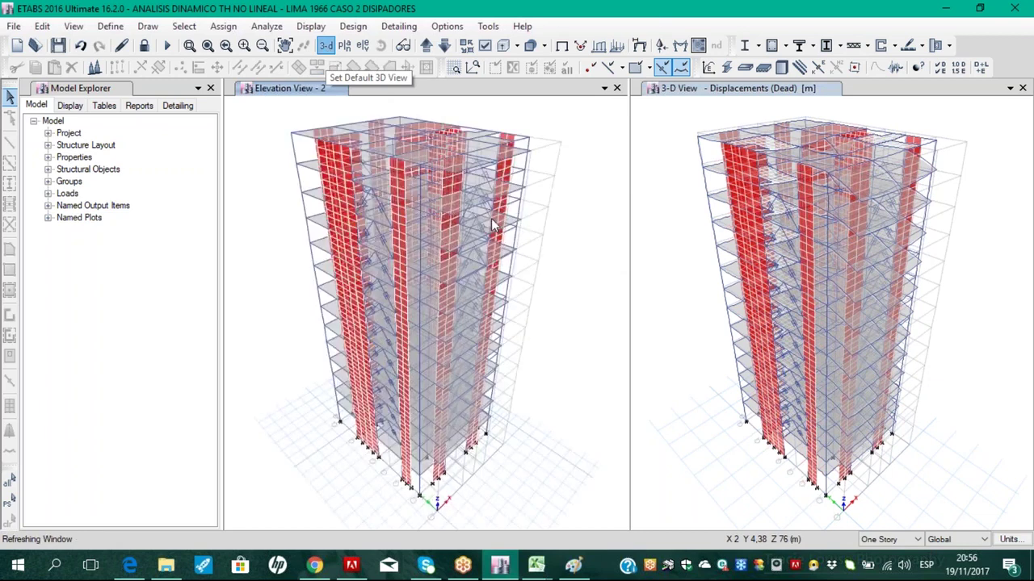
pyautogui.click(502, 47)
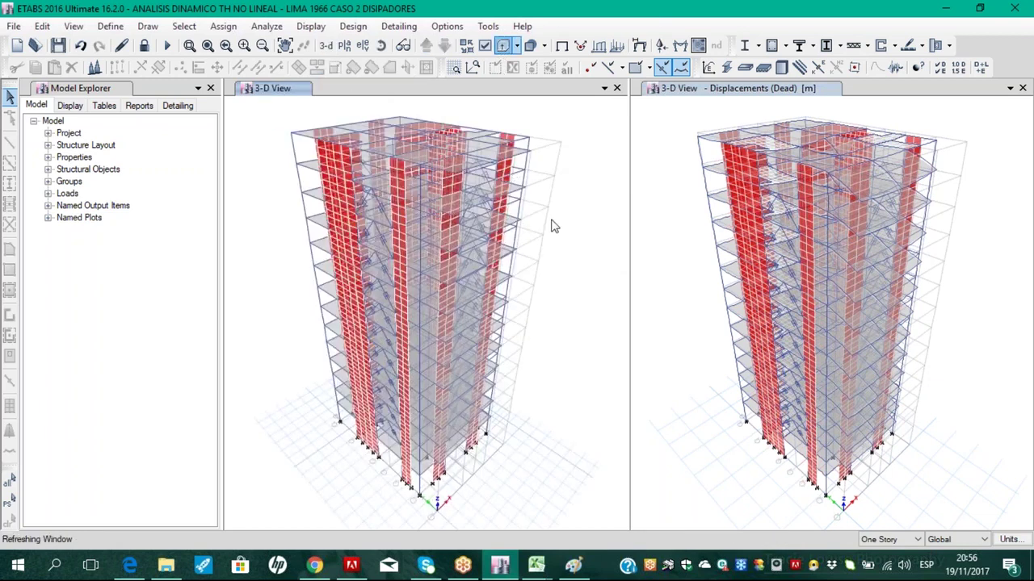
pyautogui.rightClick(586, 298)
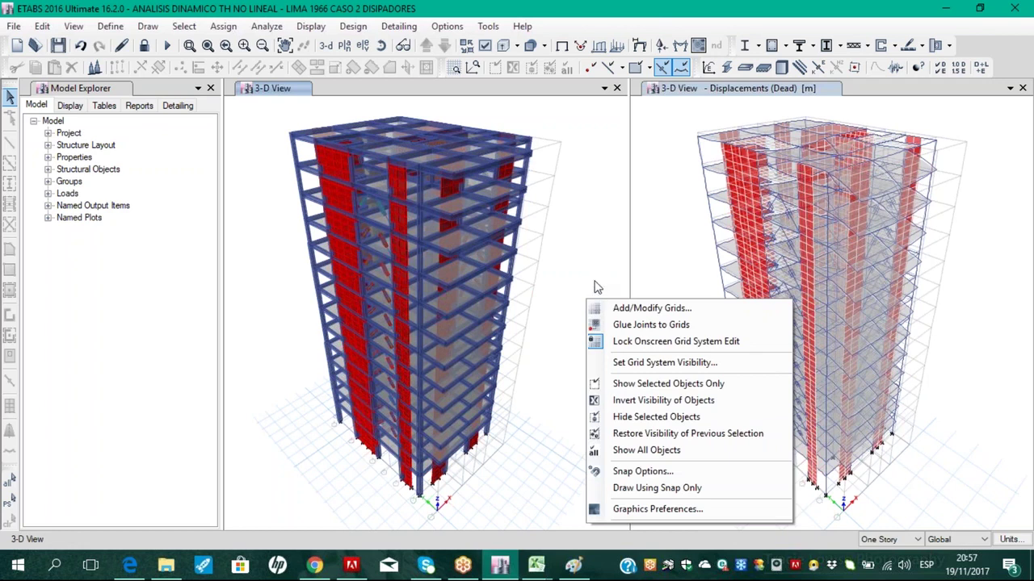
pyautogui.click(620, 340)
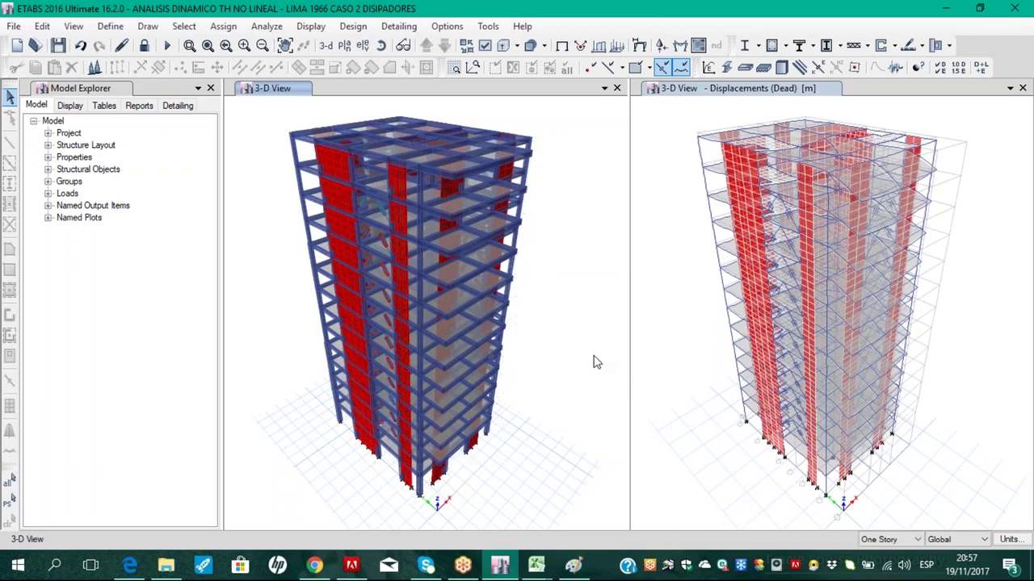
pyautogui.click(380, 46)
pyautogui.moveTo(547, 378); pyautogui.dragTo(563, 348)
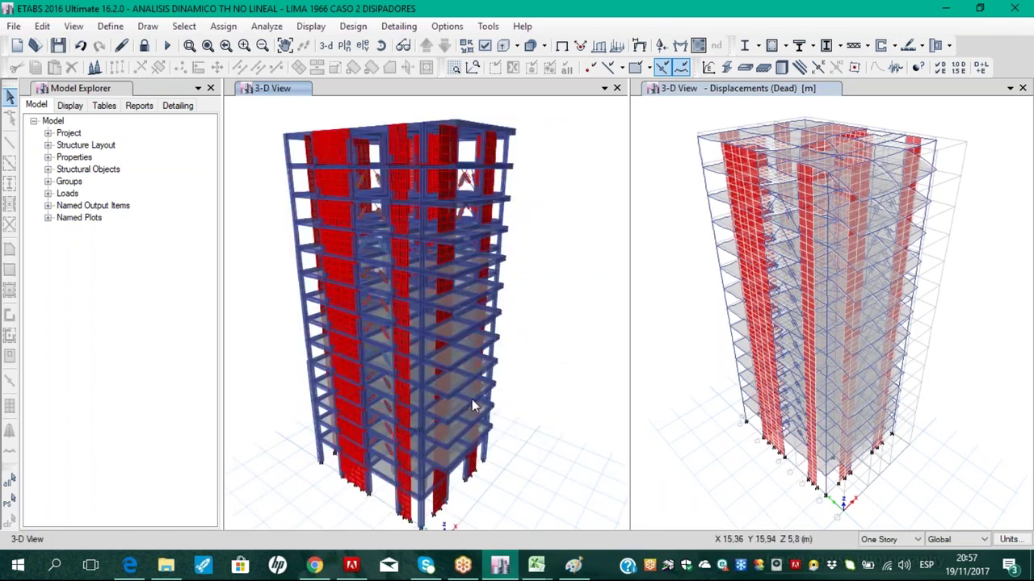
# Set the grid system visibility of the extruded 3D view to display the grid lines
pyautogui.rightClick(569, 260)
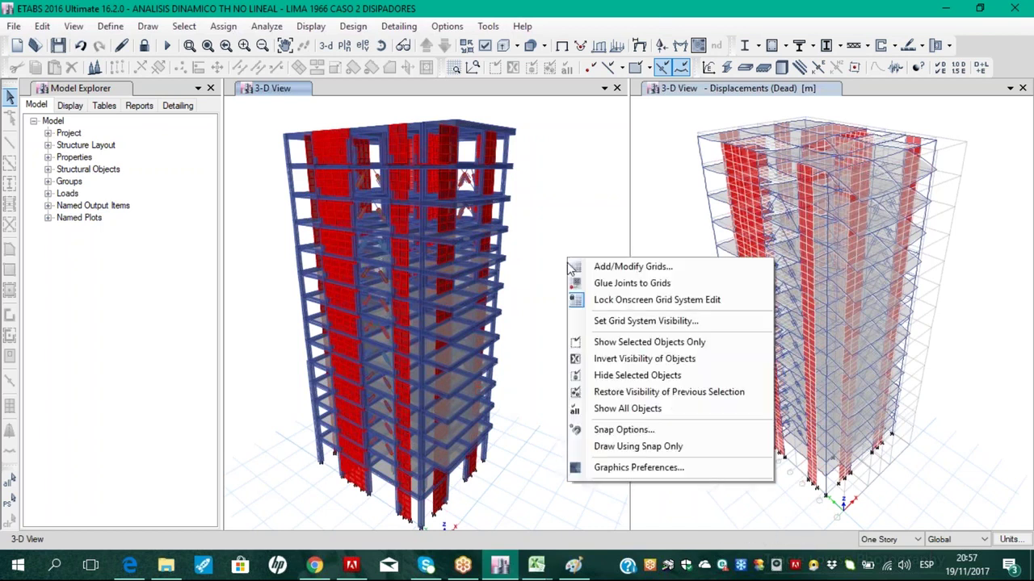
pyautogui.press('Escape')
pyautogui.rightClick(574, 286)
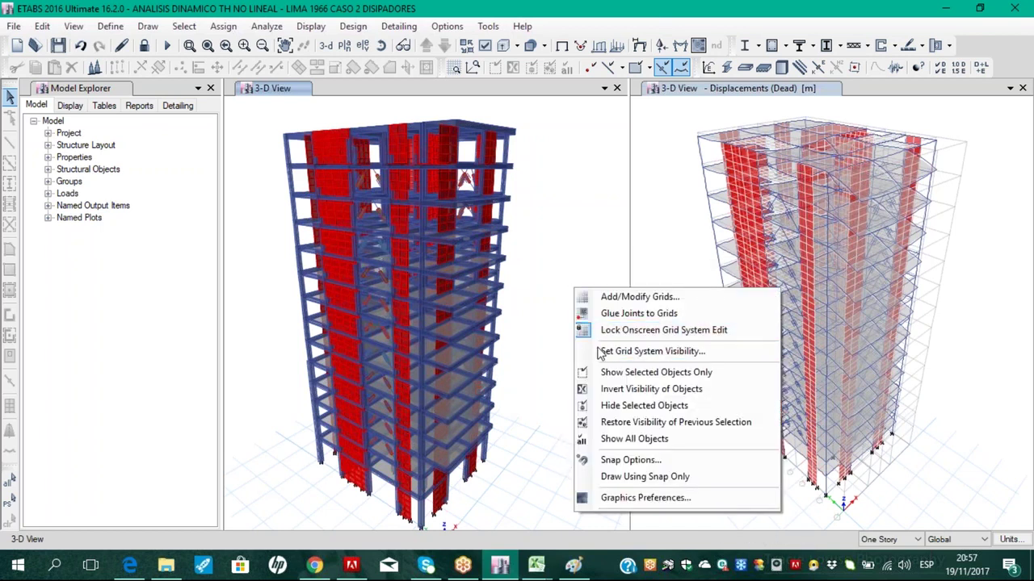
pyautogui.click(610, 354)
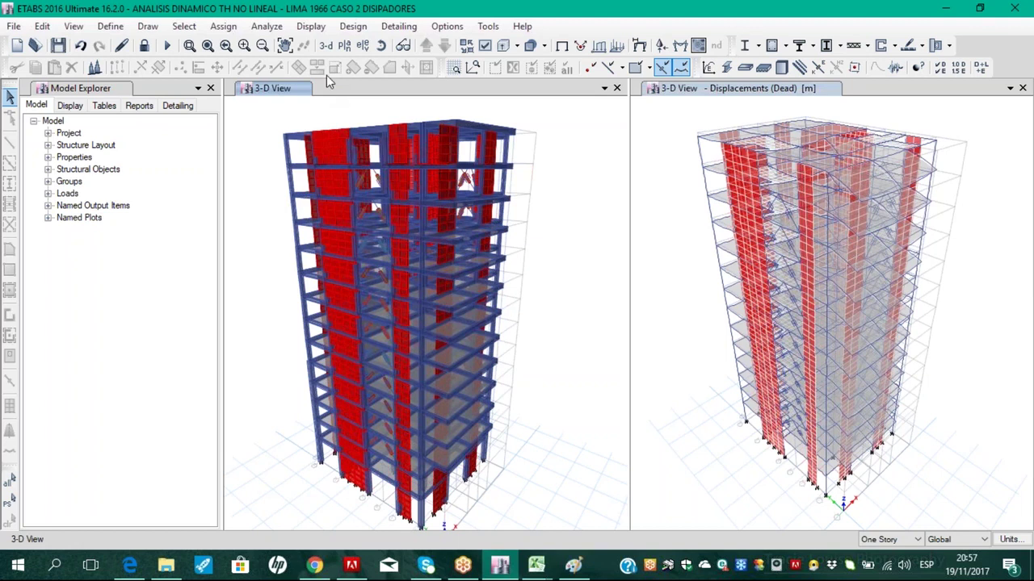
# Display the quick hysteresis plot for the link objects
pyautogui.click(313, 27)
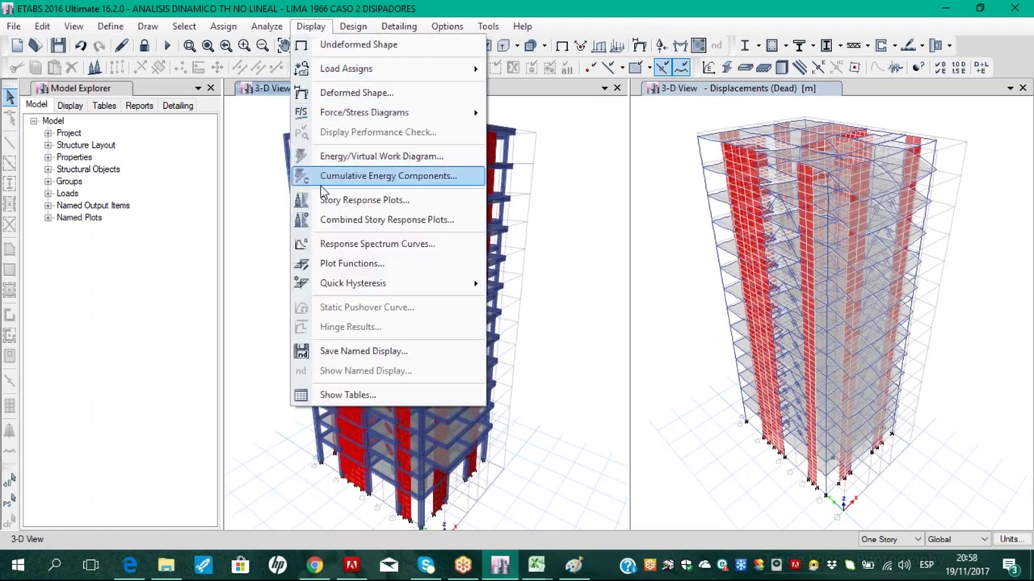
pyautogui.moveTo(360, 290)
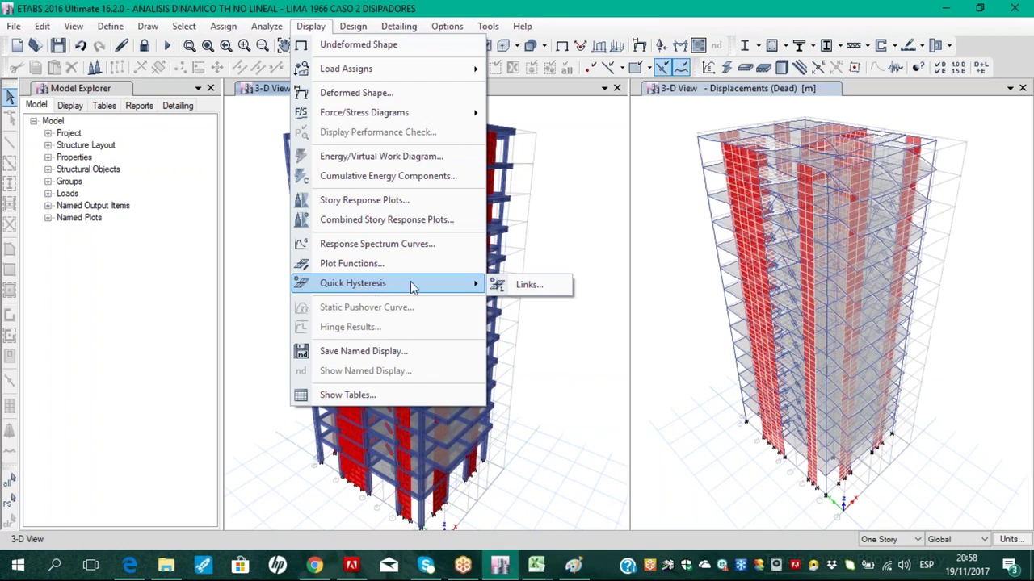
pyautogui.click(529, 286)
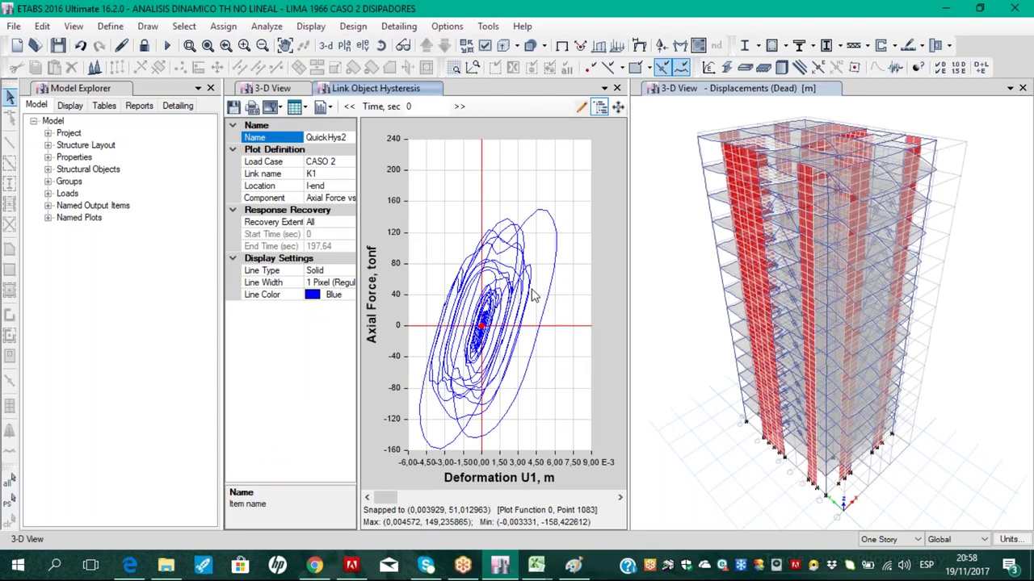
# Return to the 3D view, turn off its extruded display and replace it with elevation 2
pyautogui.click(275, 89)
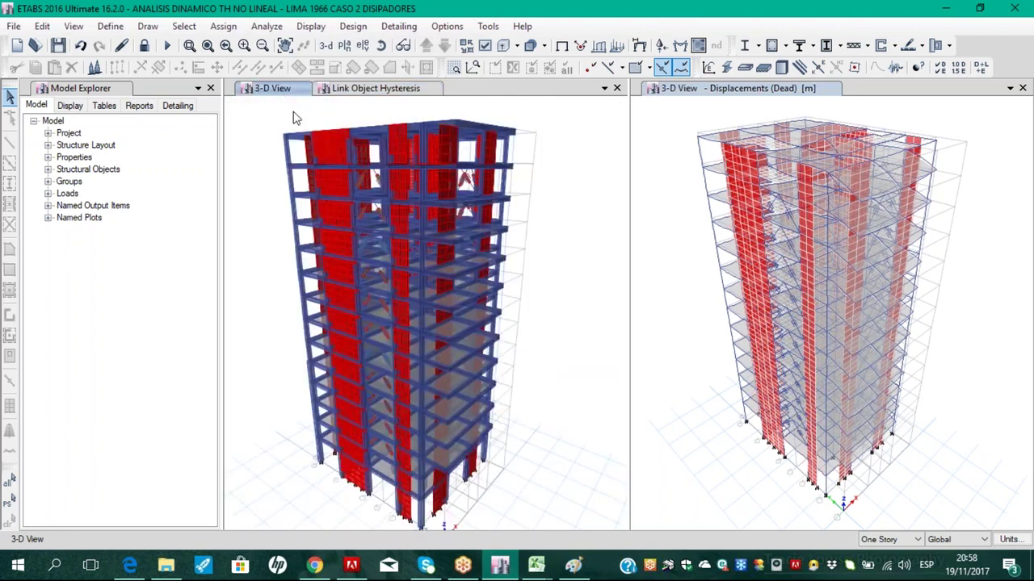
pyautogui.click(503, 46)
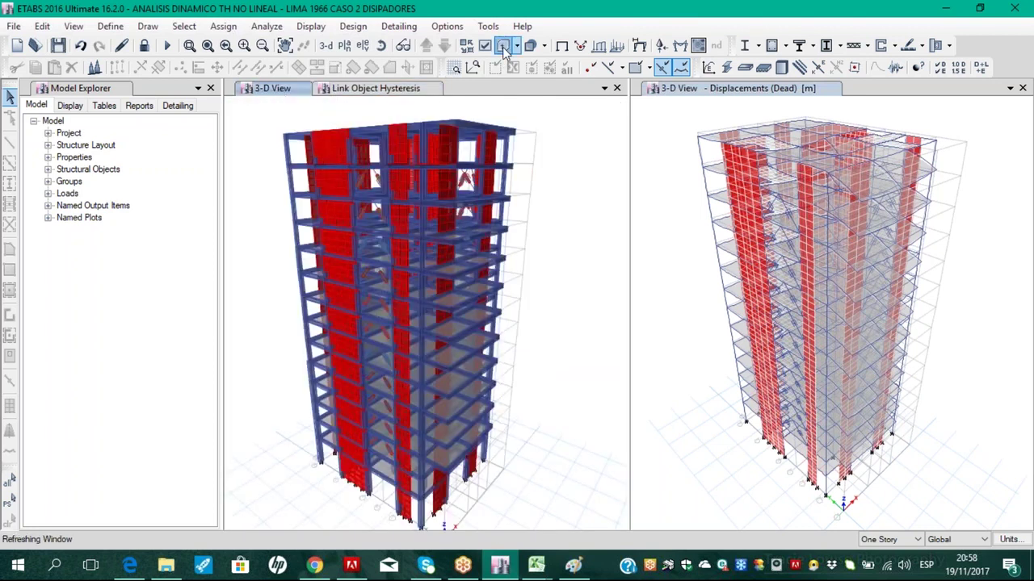
pyautogui.click(363, 46)
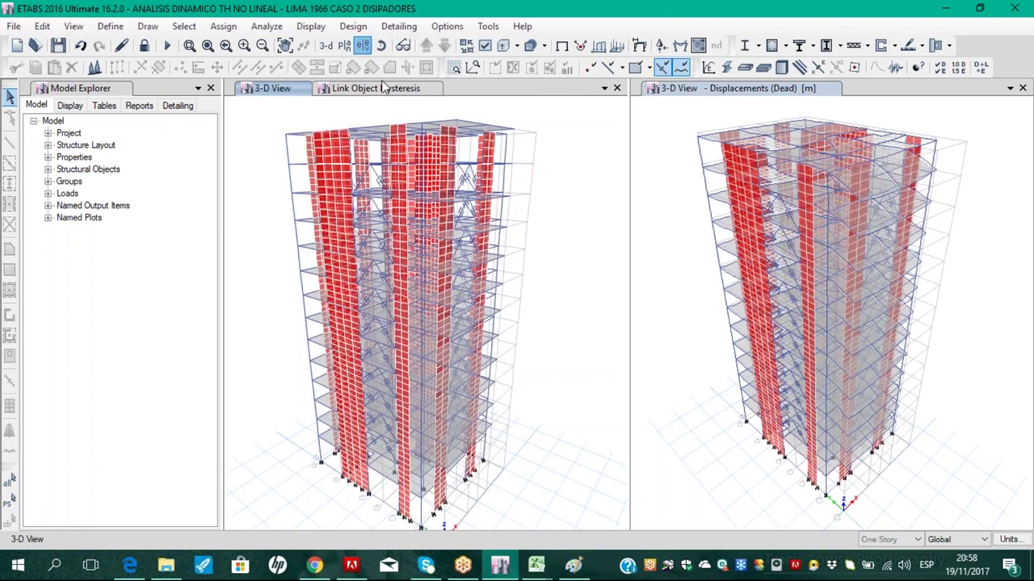
pyautogui.click(380, 260)
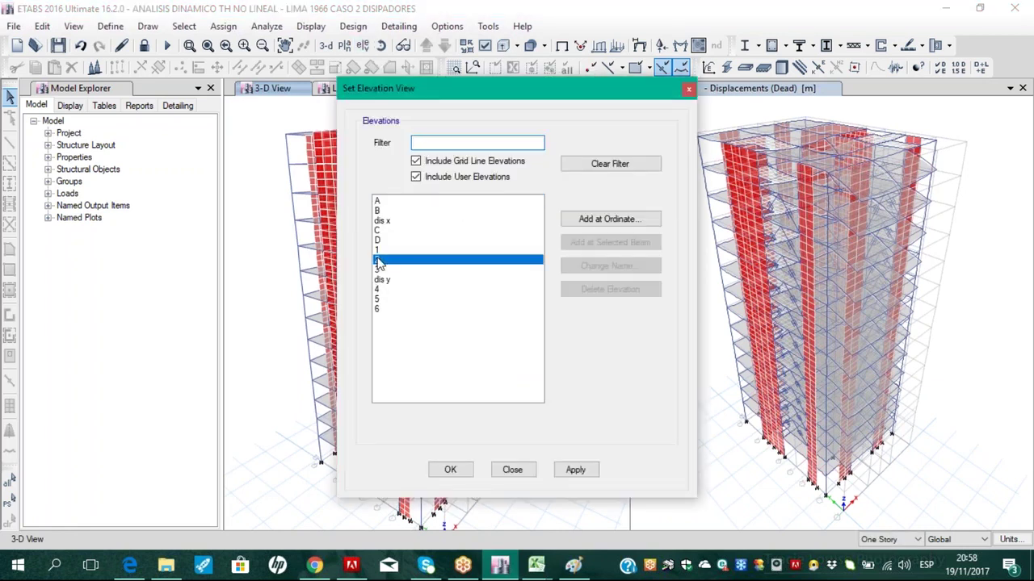
pyautogui.click(450, 470)
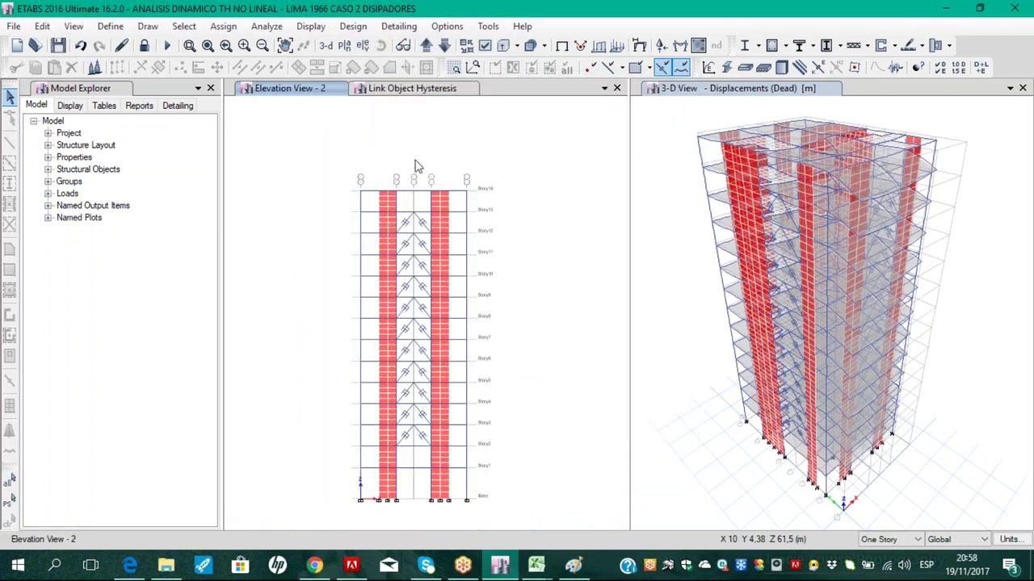
# Show the link unique names in elevation 2 and enlarge the damper bays to read them
pyautogui.click(486, 49)
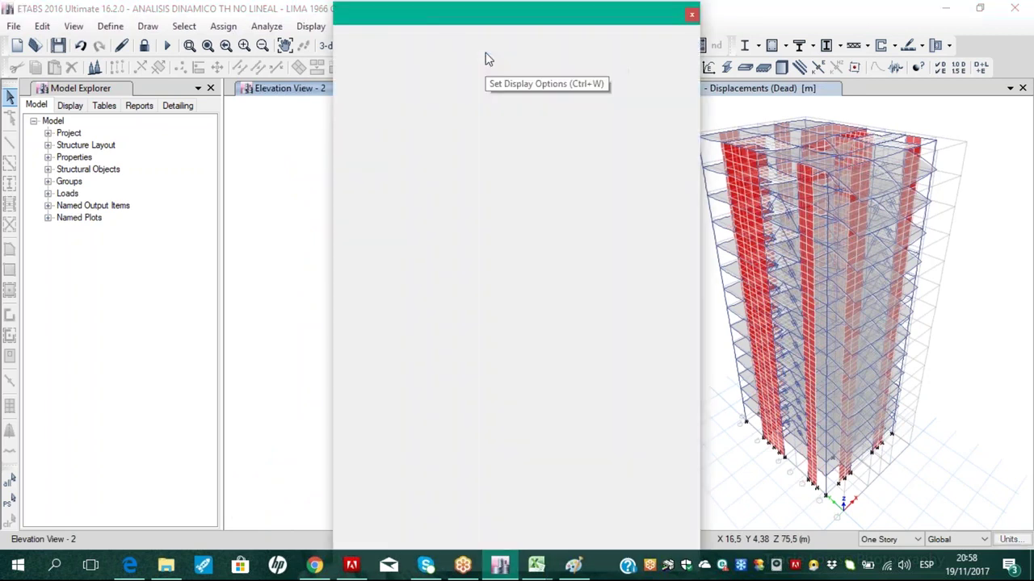
pyautogui.click(489, 56)
pyautogui.click(391, 98)
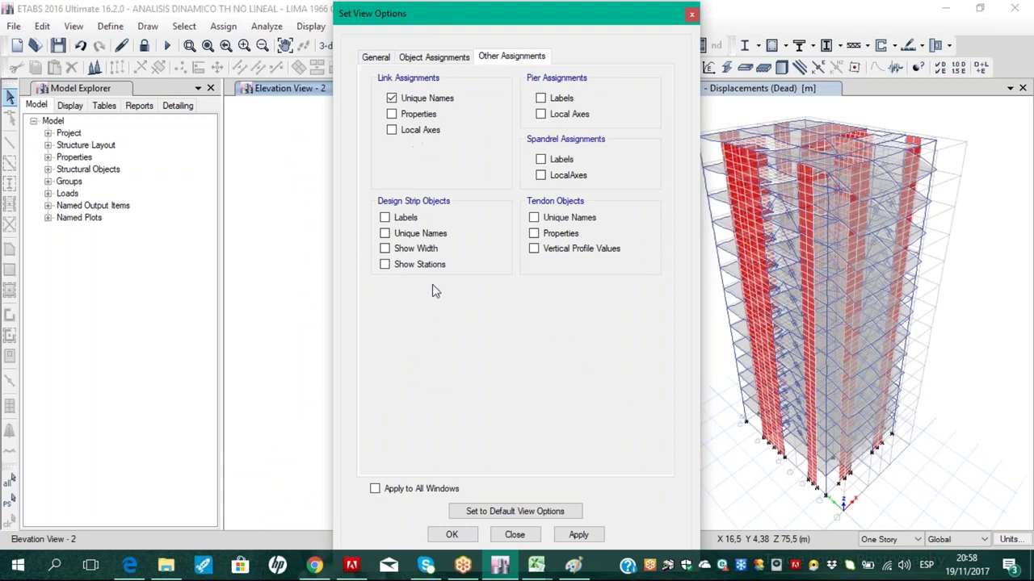
pyautogui.click(450, 536)
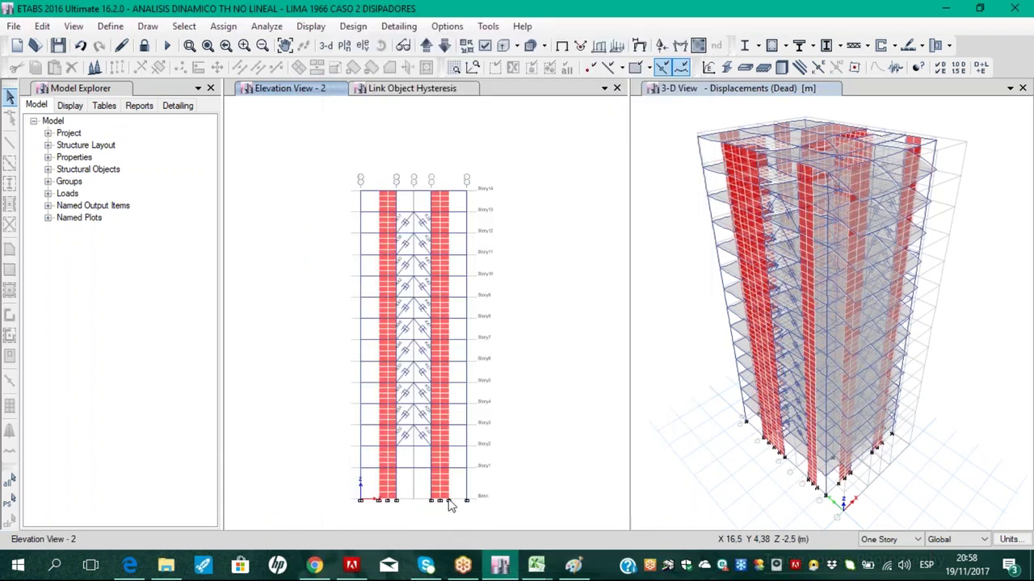
pyautogui.moveTo(375, 190); pyautogui.dragTo(467, 481)
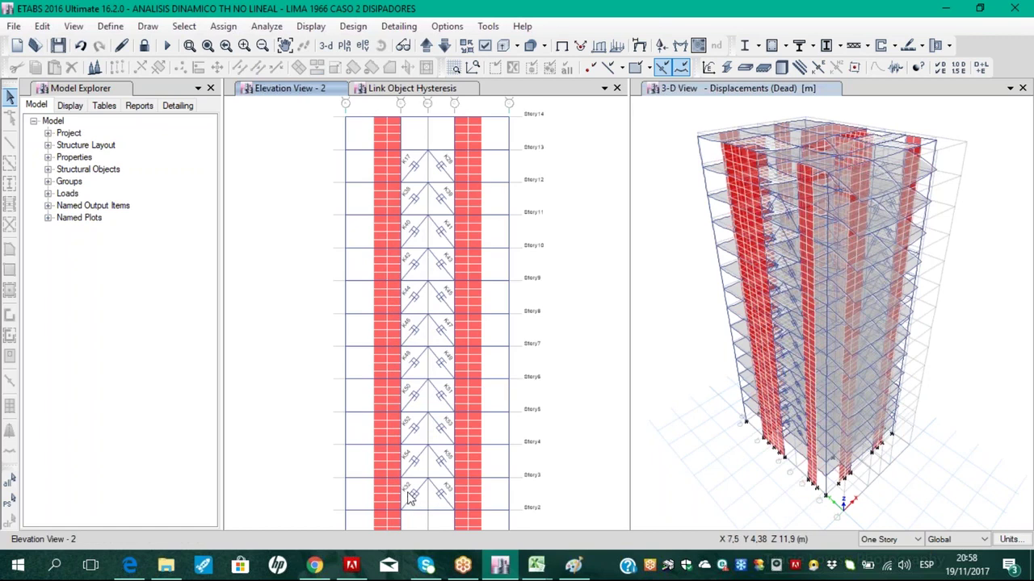
# Plot the link hysteresis for damper K32, at the lower end of elevation 2
pyautogui.click(412, 88)
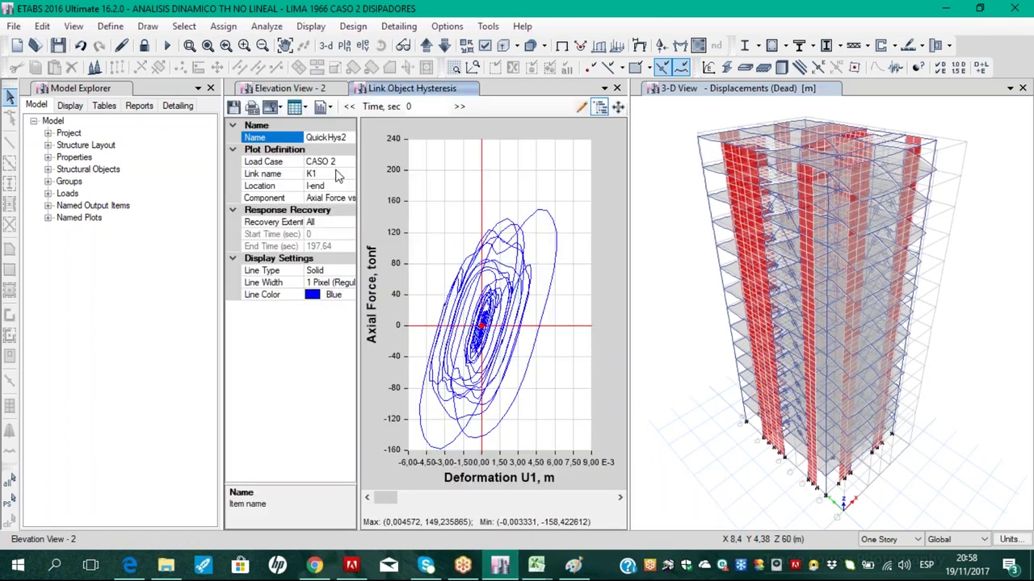
pyautogui.click(340, 174)
pyautogui.moveTo(347, 196); pyautogui.dragTo(347, 236)
pyautogui.click(305, 229)
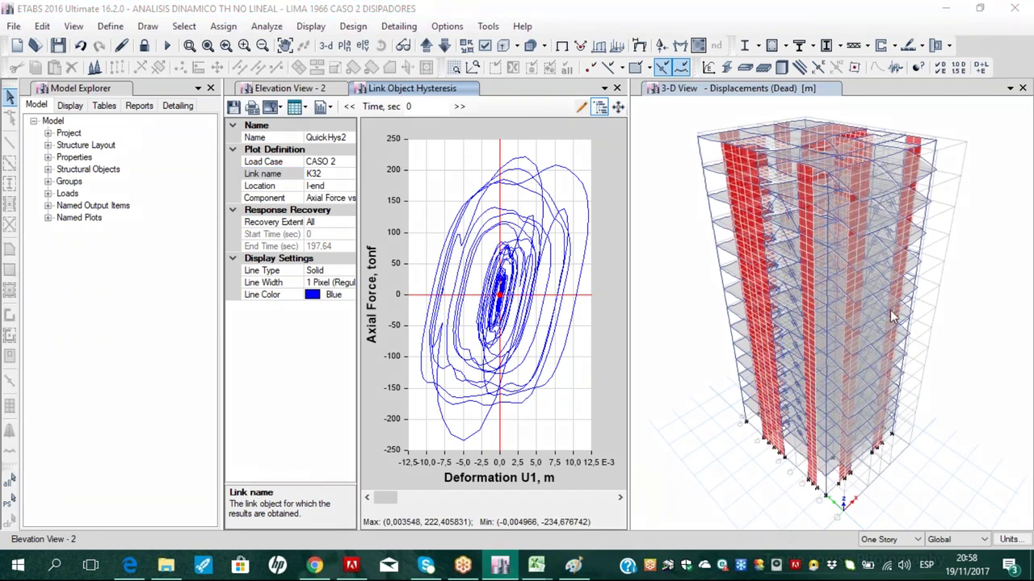
# Annotate the K32 hysteresis plot with freehand red loops and the letters P, H and F, and clear the markings
pyautogui.moveTo(591, 200)
pyautogui.mouseDown()
pyautogui.moveTo(456, 298)
pyautogui.moveTo(470, 333)
pyautogui.moveTo(615, 209)
pyautogui.moveTo(459, 307)
pyautogui.moveTo(619, 215)
pyautogui.moveTo(588, 220)
pyautogui.moveTo(427, 336)
pyautogui.moveTo(424, 365)
pyautogui.moveTo(620, 200)
pyautogui.moveTo(466, 318)
pyautogui.mouseUp()
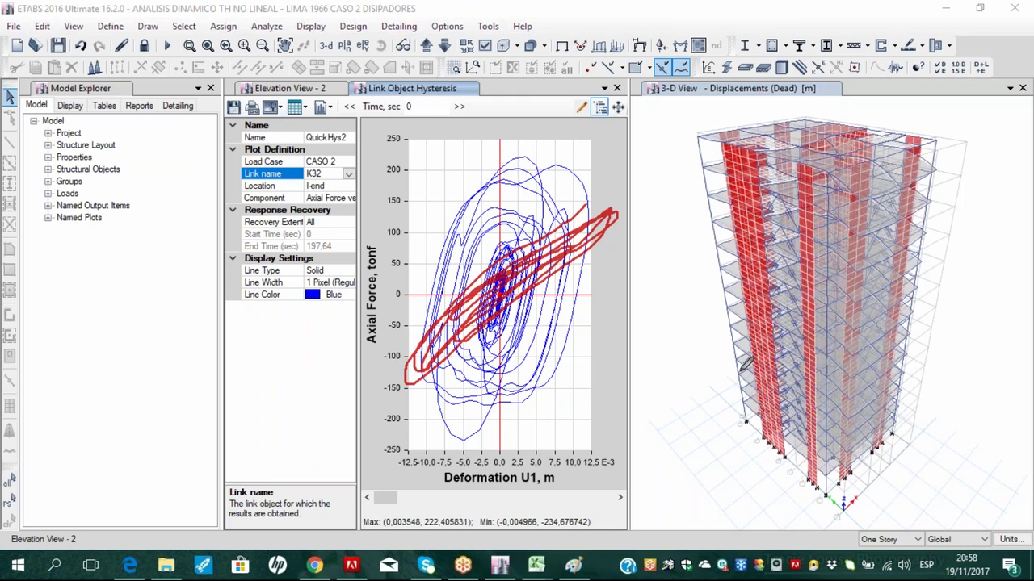
pyautogui.moveTo(659, 372)
pyautogui.mouseDown()
pyautogui.moveTo(670, 324)
pyautogui.moveTo(661, 333)
pyautogui.mouseUp()
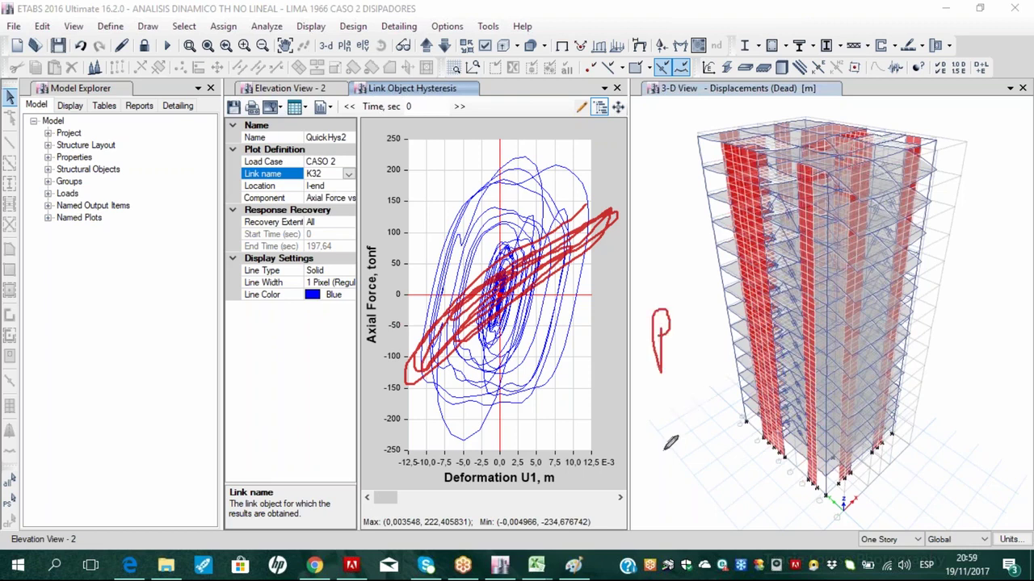
pyautogui.moveTo(661, 373)
pyautogui.mouseDown()
pyautogui.moveTo(660, 412)
pyautogui.moveTo(675, 395)
pyautogui.mouseUp()
pyautogui.moveTo(684, 449)
pyautogui.mouseDown()
pyautogui.moveTo(685, 401)
pyautogui.moveTo(701, 392)
pyautogui.moveTo(699, 418)
pyautogui.mouseUp()
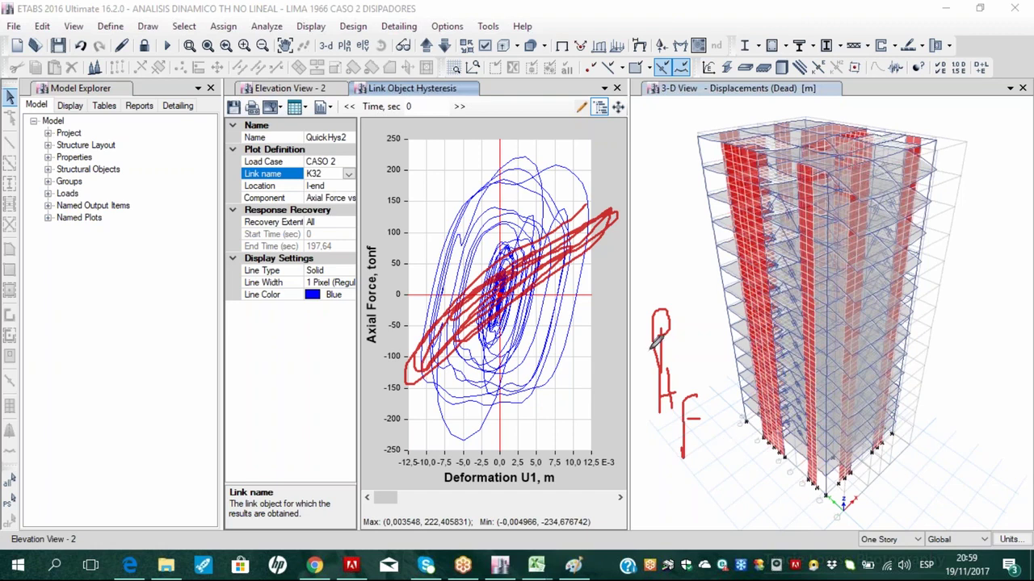
pyautogui.moveTo(541, 376)
pyautogui.mouseDown()
pyautogui.moveTo(441, 340)
pyautogui.moveTo(450, 260)
pyautogui.moveTo(495, 196)
pyautogui.moveTo(582, 244)
pyautogui.moveTo(538, 384)
pyautogui.moveTo(471, 265)
pyautogui.moveTo(502, 188)
pyautogui.moveTo(586, 255)
pyautogui.moveTo(533, 384)
pyautogui.moveTo(467, 251)
pyautogui.moveTo(541, 192)
pyautogui.moveTo(570, 332)
pyautogui.moveTo(471, 364)
pyautogui.moveTo(455, 292)
pyautogui.moveTo(381, 371)
pyautogui.moveTo(428, 333)
pyautogui.mouseUp()
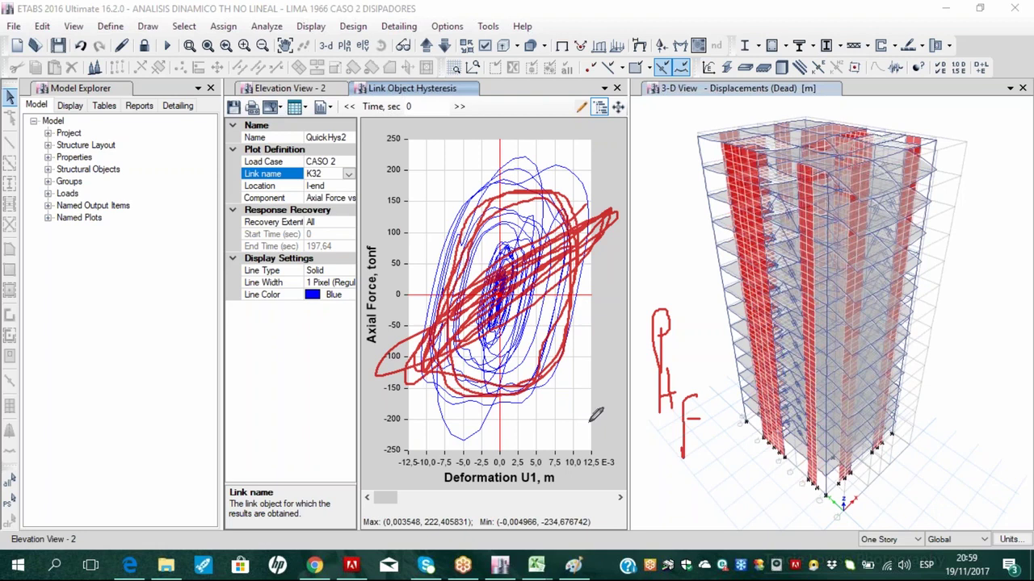
pyautogui.press('e')
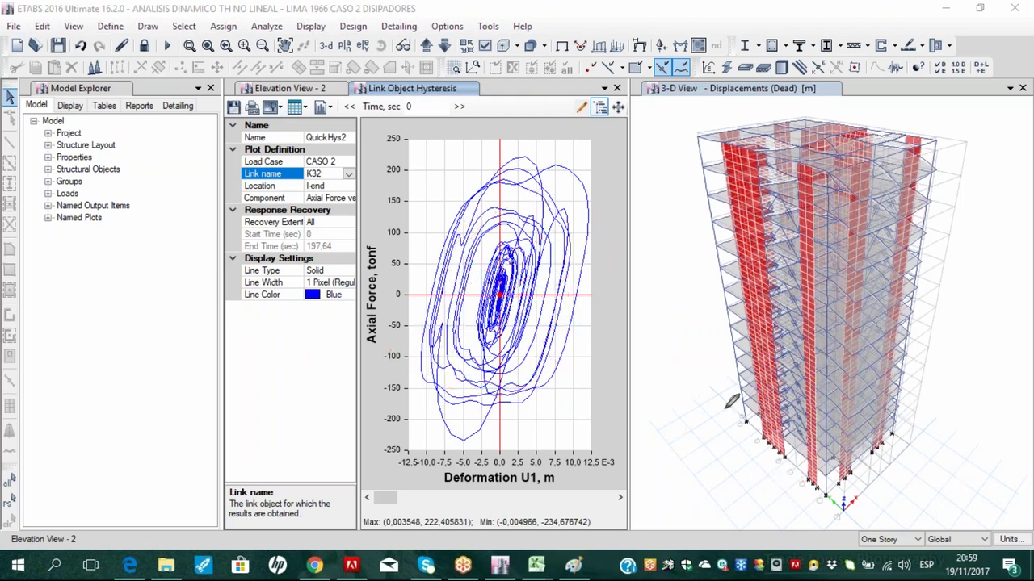
# Plot the hysteresis for link K33, the damper paired with K32
pyautogui.click(348, 174)
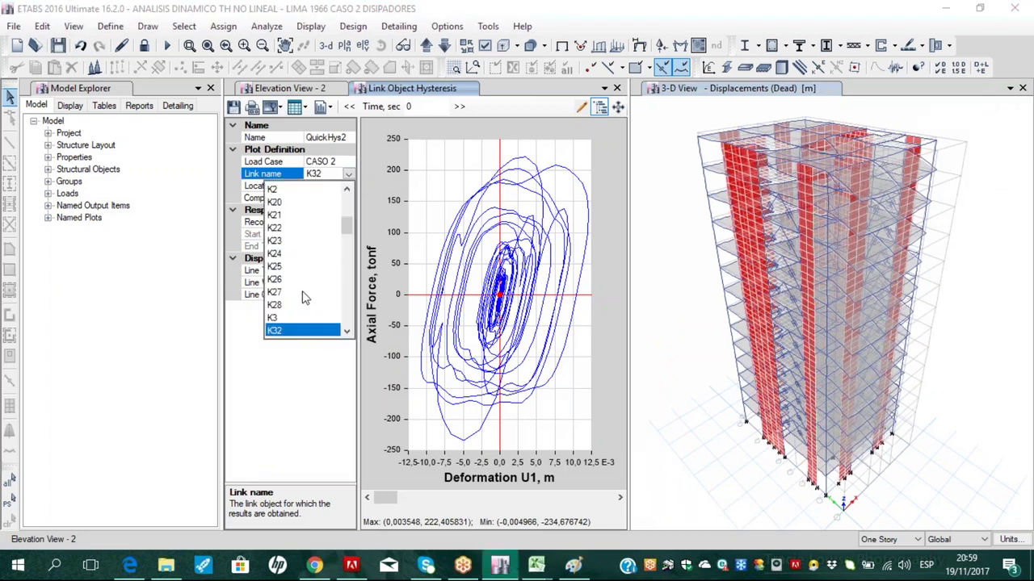
pyautogui.click(291, 311)
pyautogui.press('Down')
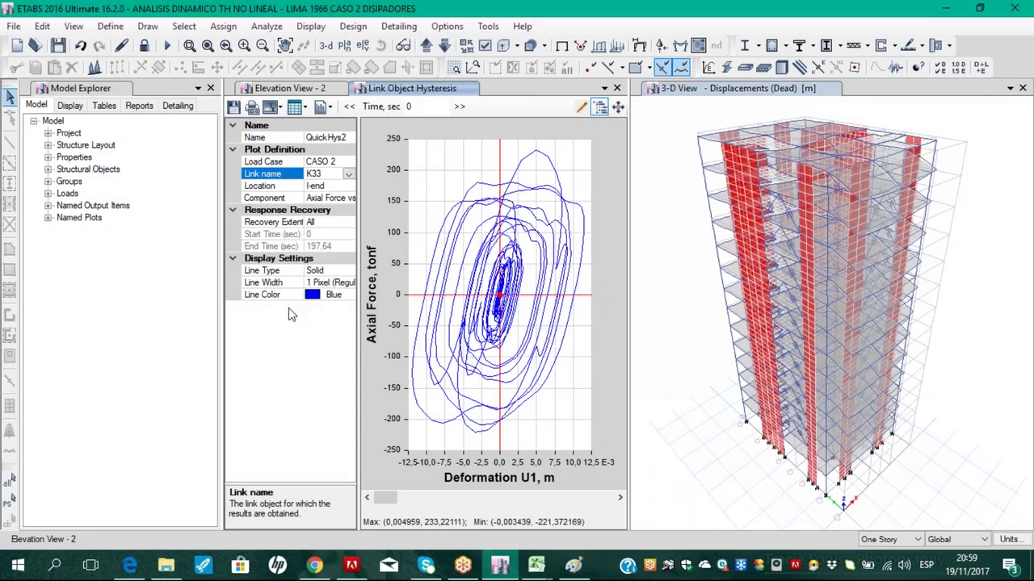
# Find the mid-height damper names in elevation 2 and plot the hysteresis of links K44 and K45
pyautogui.click(315, 91)
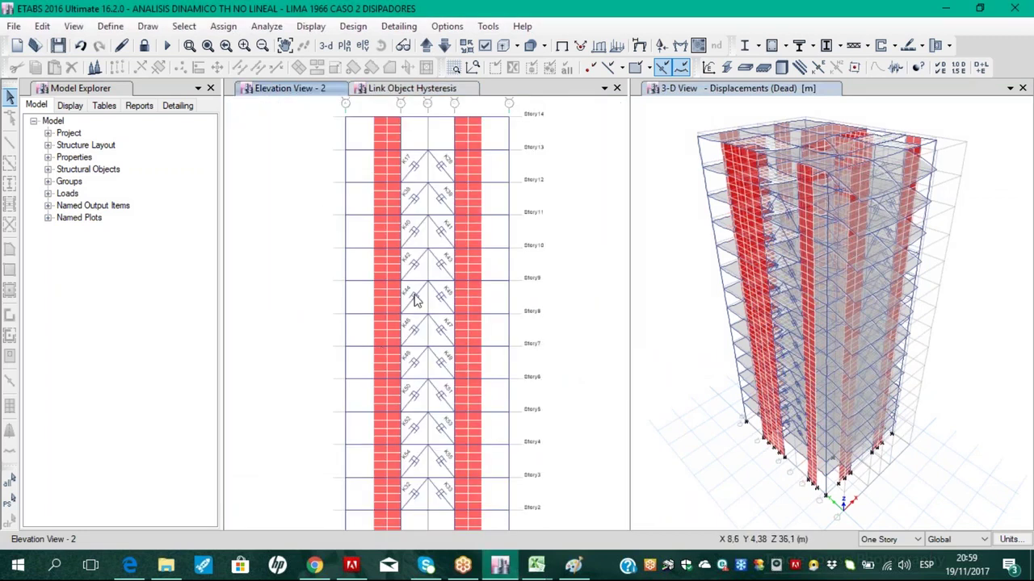
pyautogui.click(412, 88)
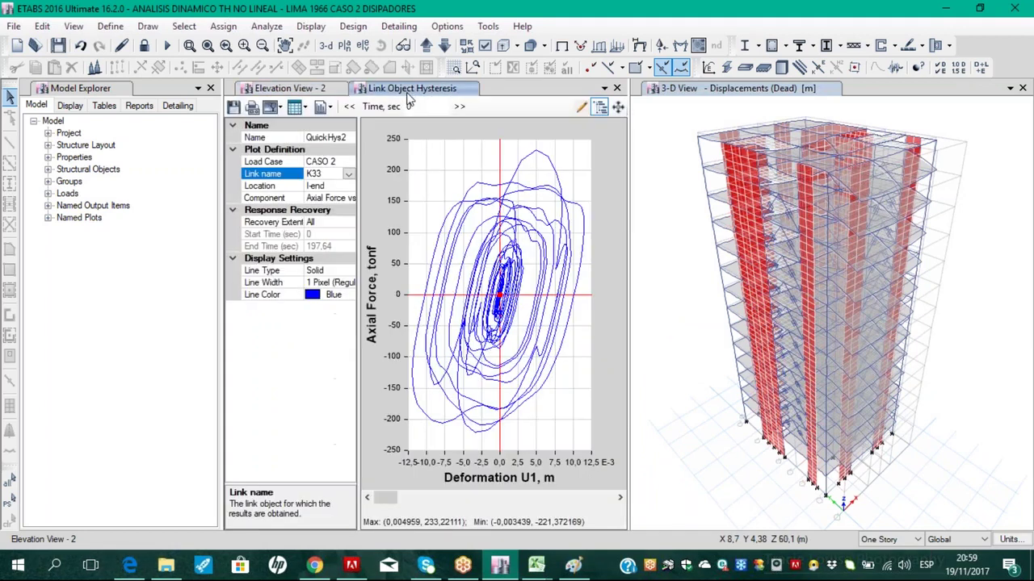
pyautogui.click(346, 174)
pyautogui.scroll(-4, 315, 299)
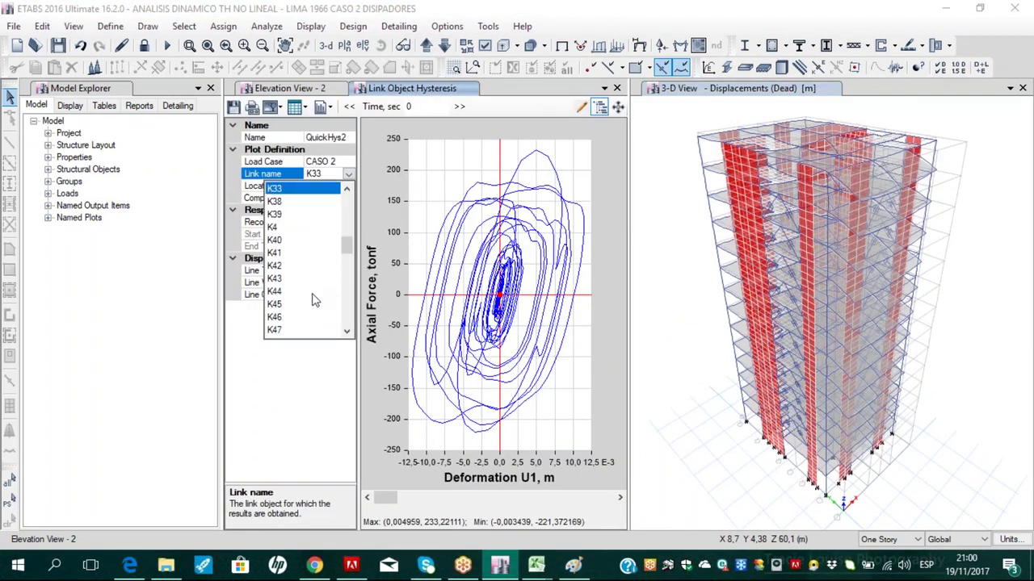
pyautogui.click(309, 292)
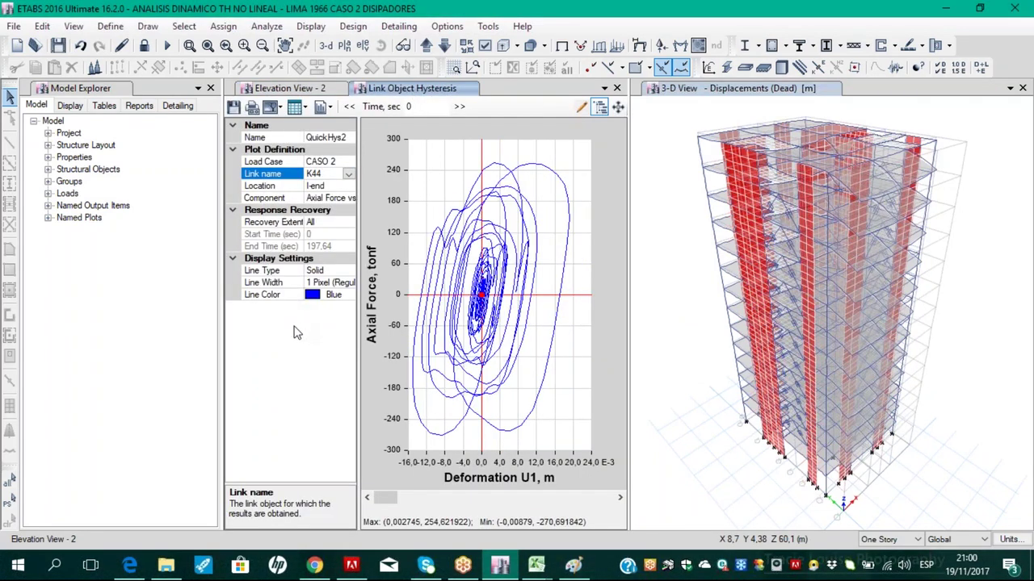
pyautogui.click(348, 174)
pyautogui.scroll(-1, 291, 286)
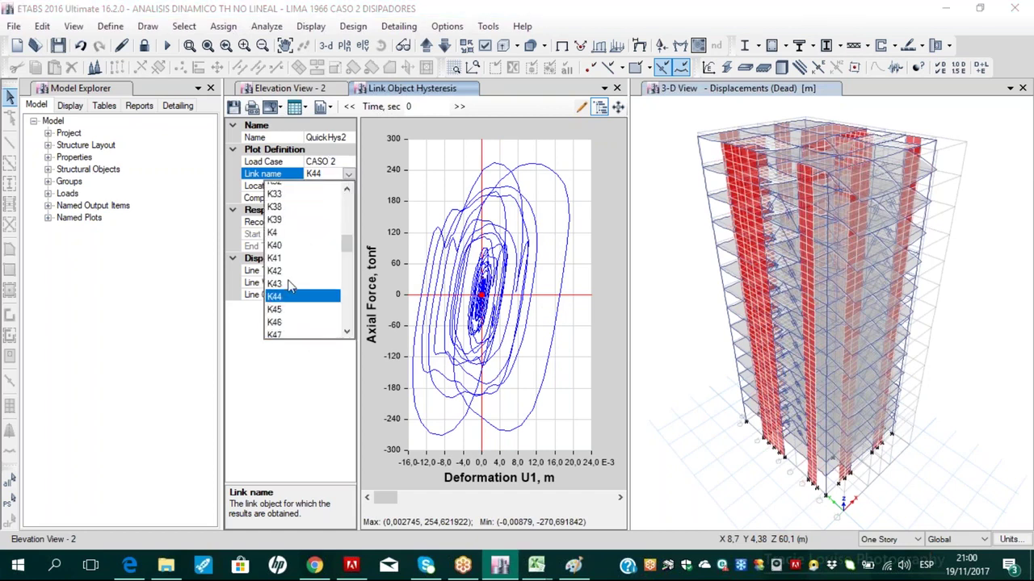
pyautogui.click(289, 309)
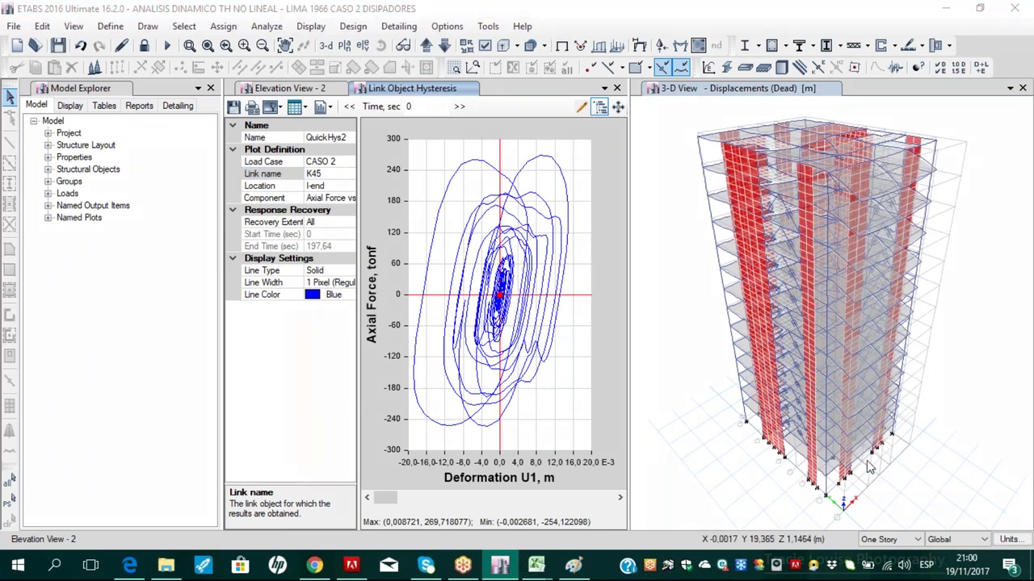
# Sketch slanted purple loops over the K45 plot and a frame with chevron braces beside it, and clear the markings
pyautogui.click(889, 356)
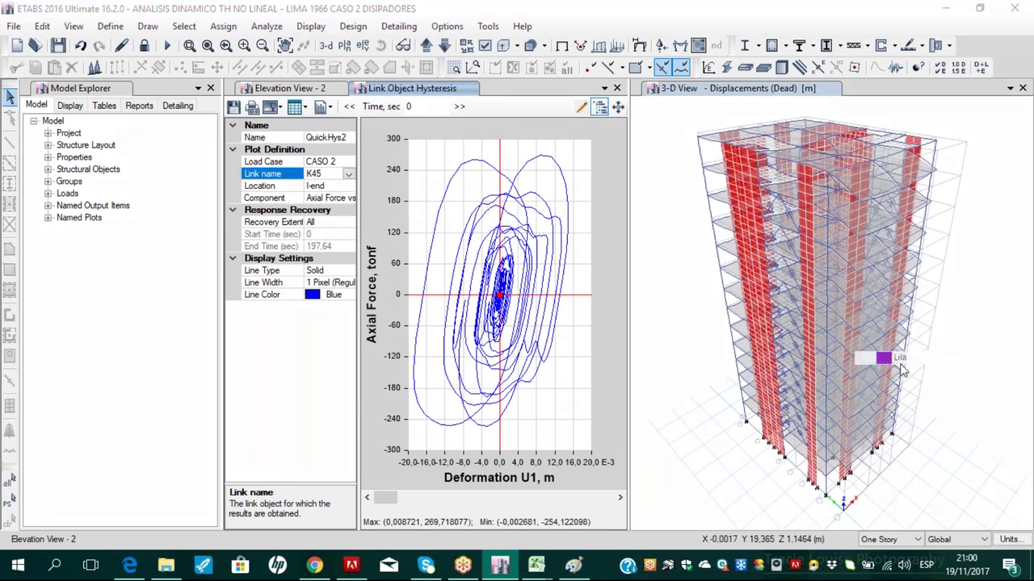
pyautogui.moveTo(609, 184)
pyautogui.mouseDown()
pyautogui.moveTo(359, 408)
pyautogui.moveTo(505, 253)
pyautogui.moveTo(440, 355)
pyautogui.moveTo(390, 343)
pyautogui.moveTo(529, 256)
pyautogui.moveTo(477, 307)
pyautogui.moveTo(550, 335)
pyautogui.mouseUp()
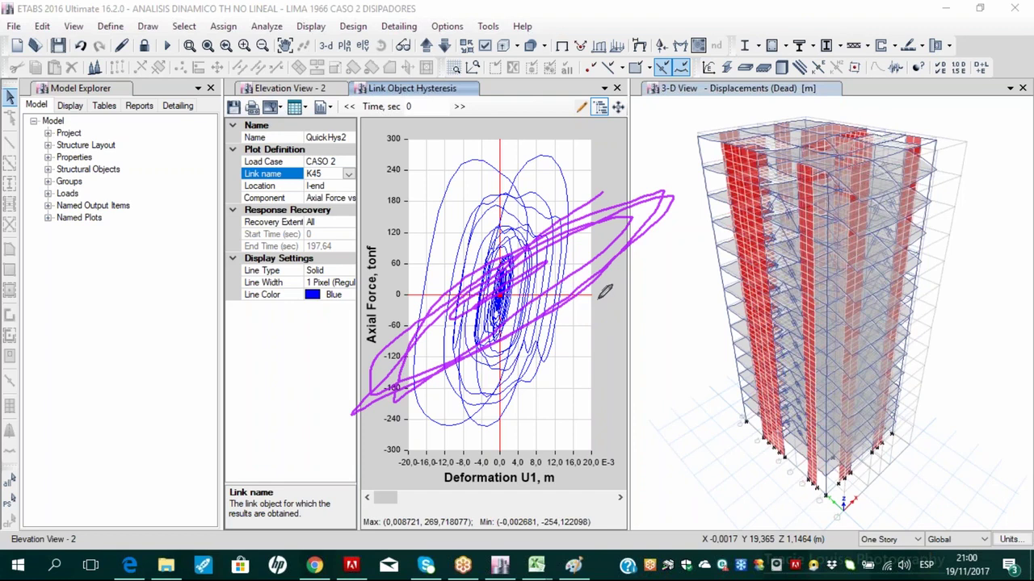
pyautogui.moveTo(118, 440)
pyautogui.mouseDown()
pyautogui.moveTo(118, 291)
pyautogui.moveTo(368, 289)
pyautogui.moveTo(367, 433)
pyautogui.moveTo(220, 323)
pyautogui.moveTo(263, 323)
pyautogui.moveTo(354, 456)
pyautogui.mouseUp()
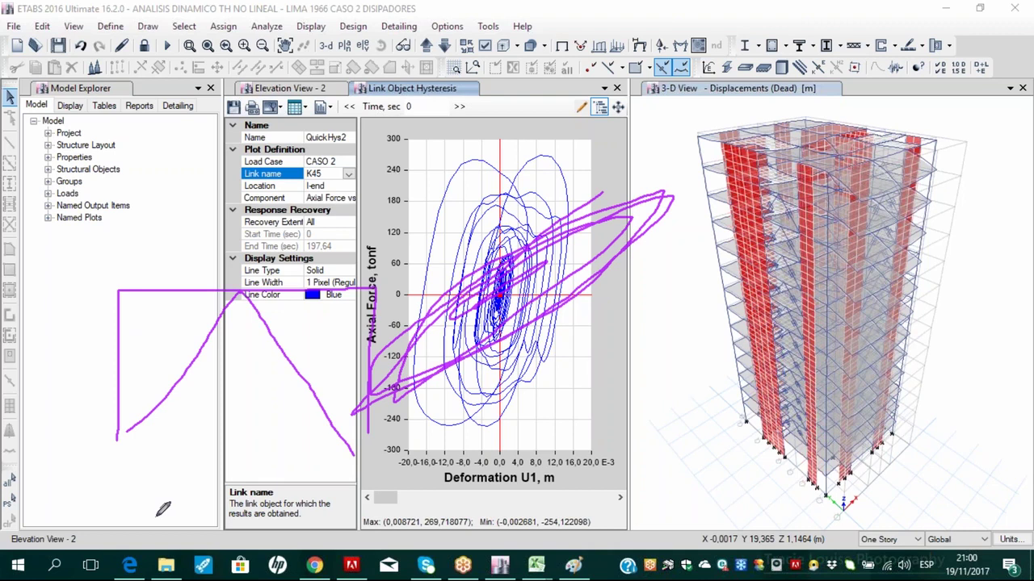
pyautogui.press('Escape')
# Sketch a purple frame with a single diagonal brace over the K45 hysteresis window
pyautogui.moveTo(169, 475); pyautogui.dragTo(474, 443)
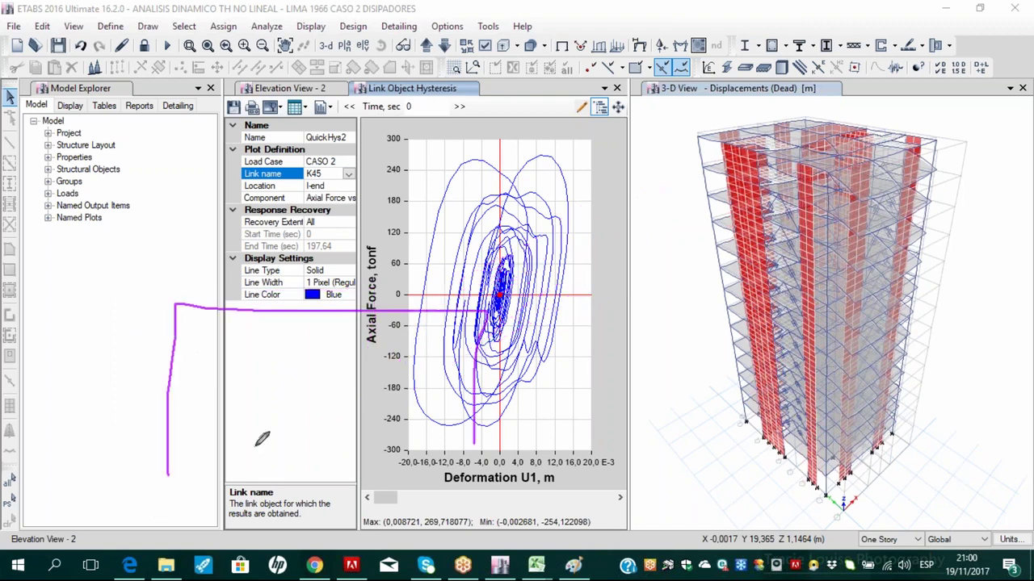
pyautogui.moveTo(155, 472); pyautogui.dragTo(466, 310)
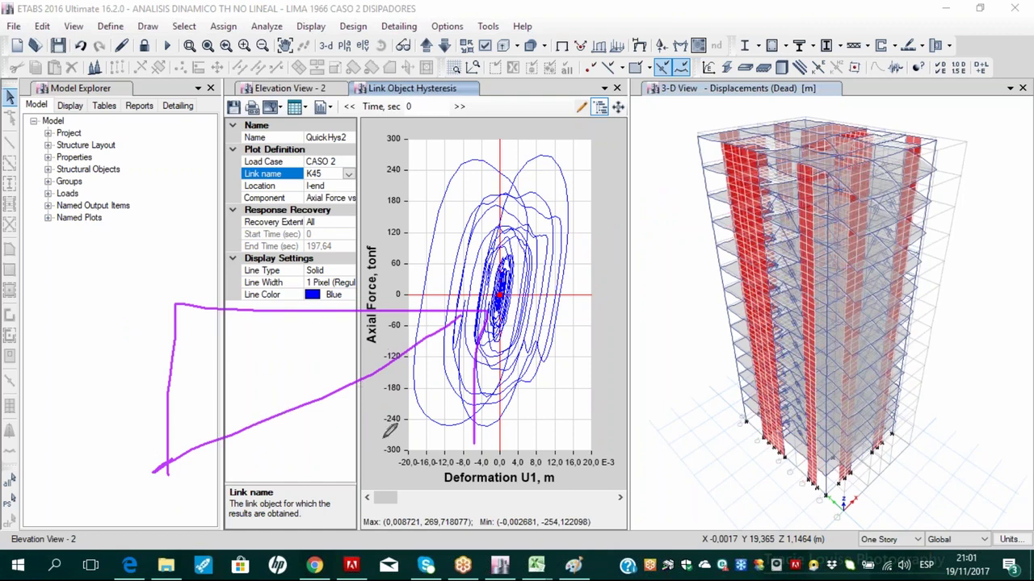
# Add further purple strokes to the braced-frame sketch over the K45 hysteresis window and clear the markings
pyautogui.moveTo(476, 319)
pyautogui.mouseDown()
pyautogui.moveTo(557, 210)
pyautogui.moveTo(358, 379)
pyautogui.moveTo(424, 278)
pyautogui.moveTo(207, 411)
pyautogui.moveTo(169, 473)
pyautogui.moveTo(233, 422)
pyautogui.mouseUp()
pyautogui.moveTo(165, 433)
pyautogui.mouseDown()
pyautogui.moveTo(519, 291)
pyautogui.moveTo(190, 450)
pyautogui.moveTo(486, 303)
pyautogui.moveTo(170, 443)
pyautogui.moveTo(173, 480)
pyautogui.moveTo(325, 288)
pyautogui.moveTo(336, 303)
pyautogui.moveTo(152, 442)
pyautogui.moveTo(348, 372)
pyautogui.moveTo(419, 436)
pyautogui.mouseUp()
pyautogui.press('e')
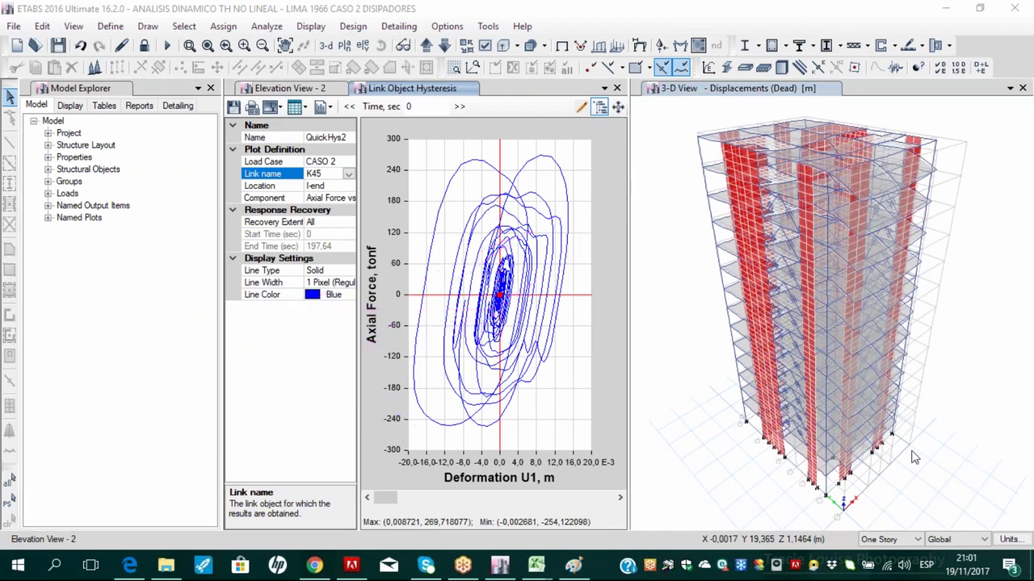
# Display elevation 6 and find the names of its lower-story dampers
pyautogui.click(279, 89)
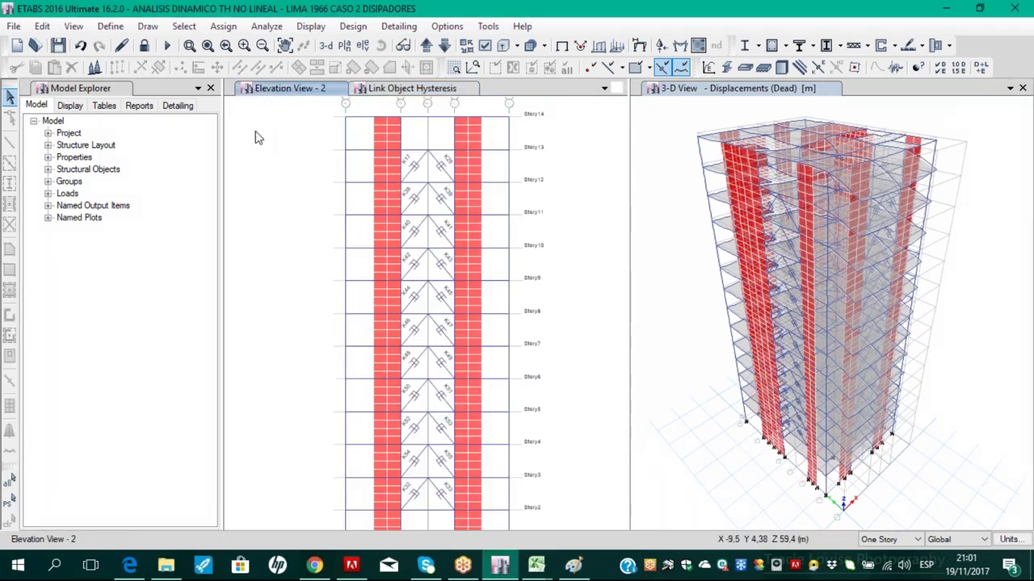
pyautogui.click(363, 45)
pyautogui.click(386, 310)
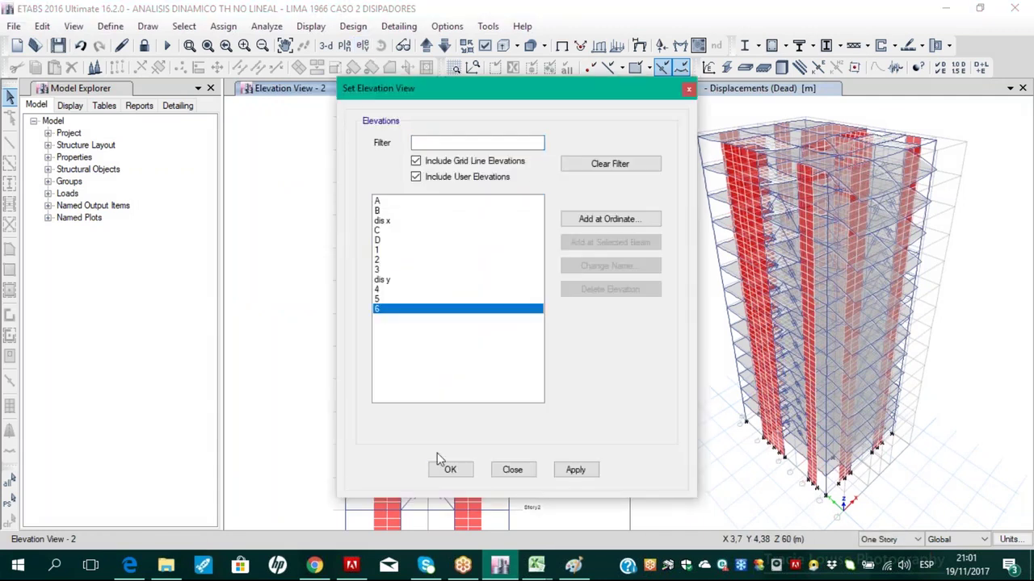
pyautogui.click(449, 470)
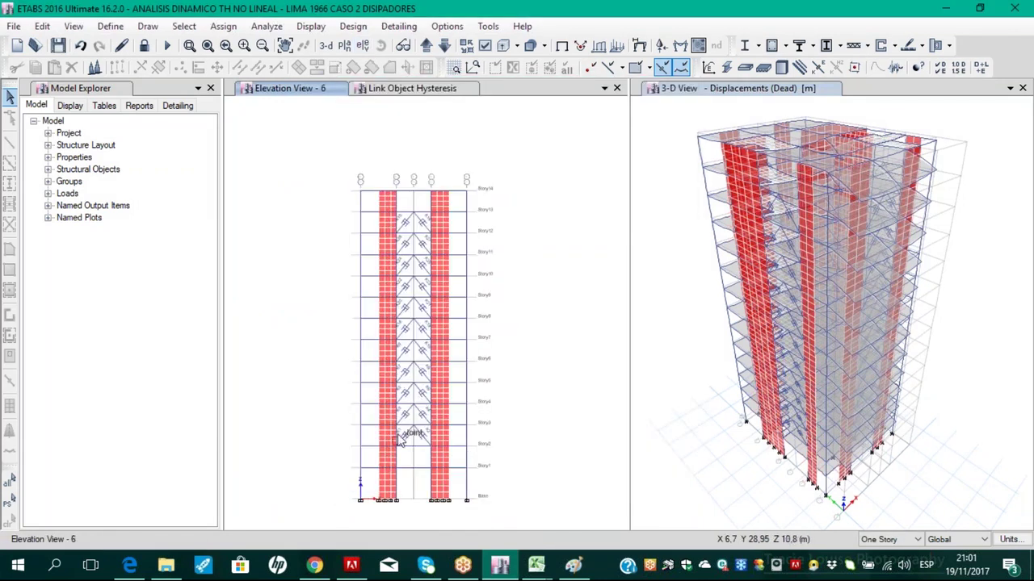
pyautogui.scroll(5, 420, 404)
# Plot the hysteresis for link K3, a lower-story damper of elevation 6
pyautogui.click(408, 88)
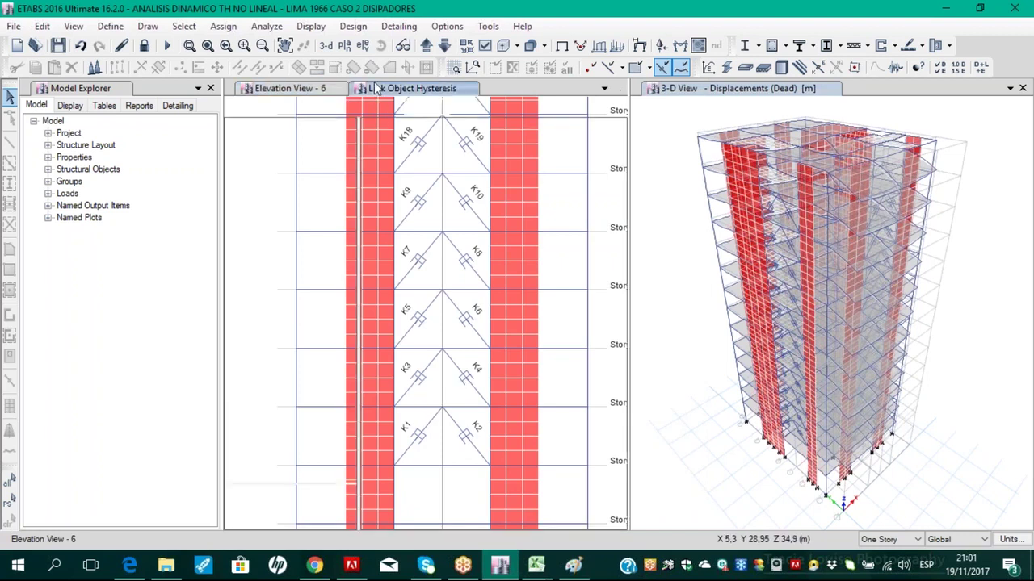
pyautogui.click(349, 175)
pyautogui.scroll(10, 353, 184)
pyautogui.scroll(-5, 316, 307)
pyautogui.click(289, 267)
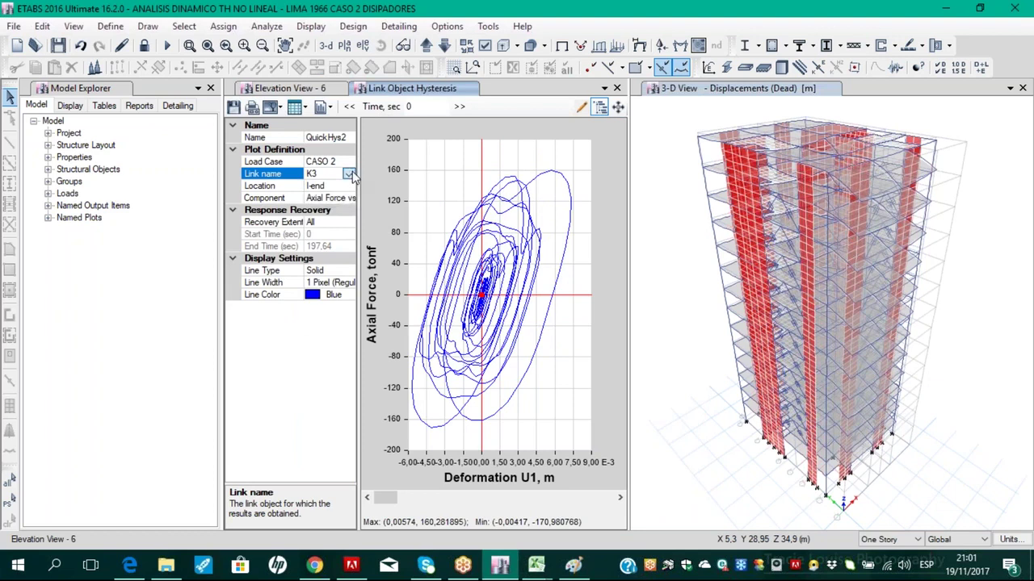
# Plot the hysteresis for link K4, the damper paired with K3
pyautogui.click(349, 174)
pyautogui.scroll(2, 326, 280)
pyautogui.scroll(-8, 327, 280)
pyautogui.moveTo(341, 248)
pyautogui.mouseDown()
pyautogui.moveTo(346, 270)
pyautogui.moveTo(346, 257)
pyautogui.mouseUp()
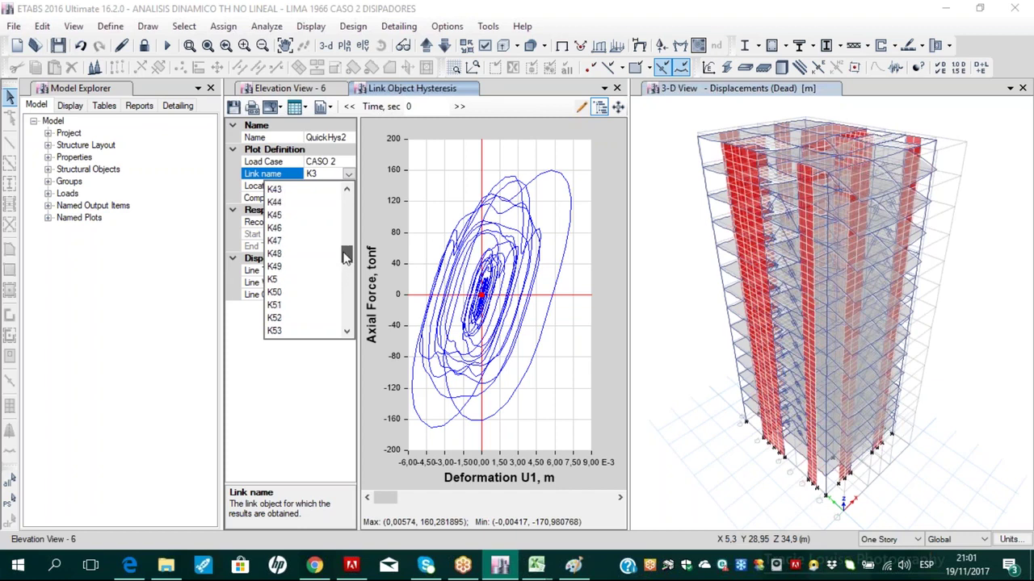
pyautogui.scroll(5, 311, 260)
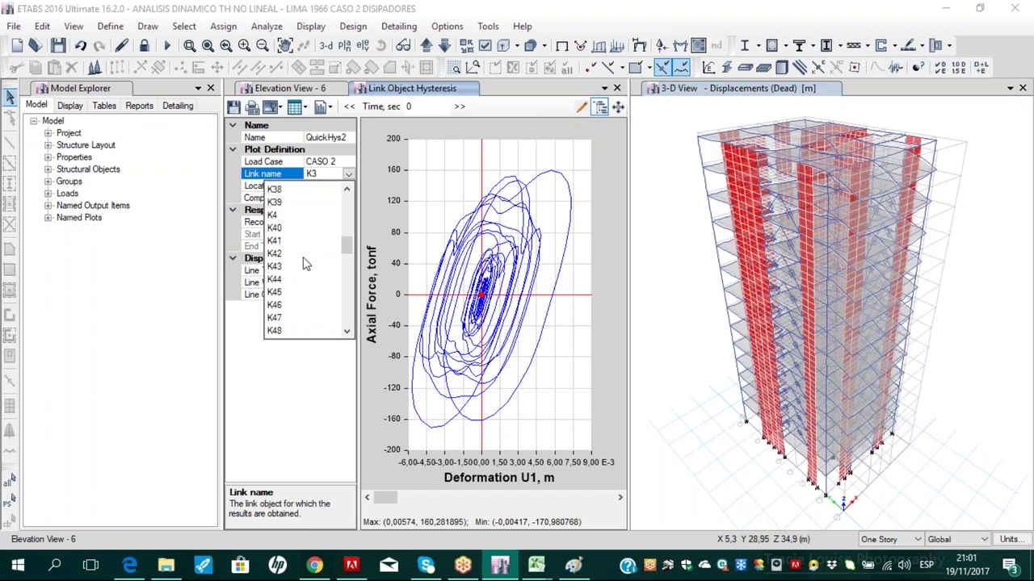
pyautogui.click(283, 220)
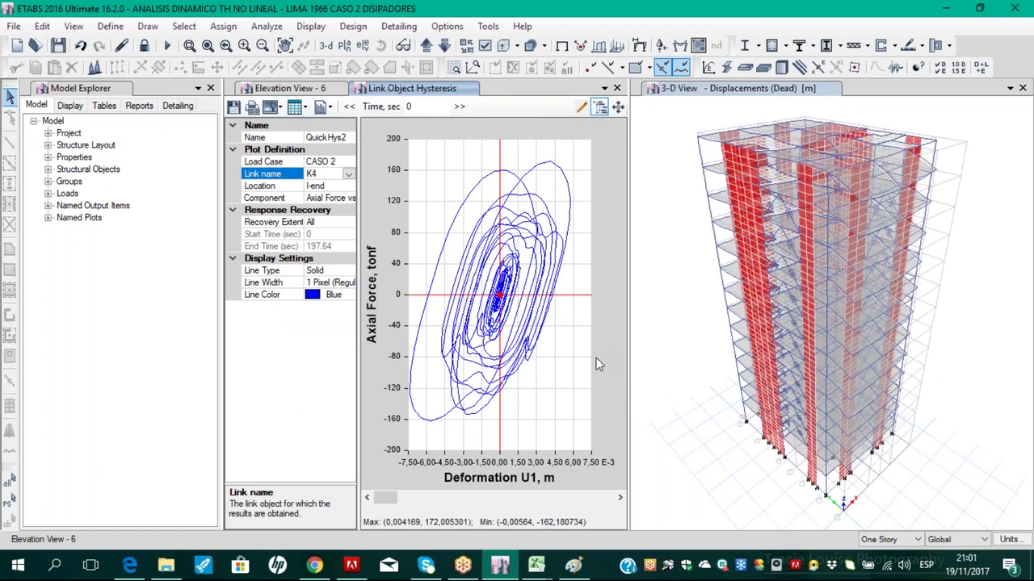
# Find the mid-height damper names in elevation 6 and plot the hysteresis of links K18 and K19
pyautogui.click(315, 88)
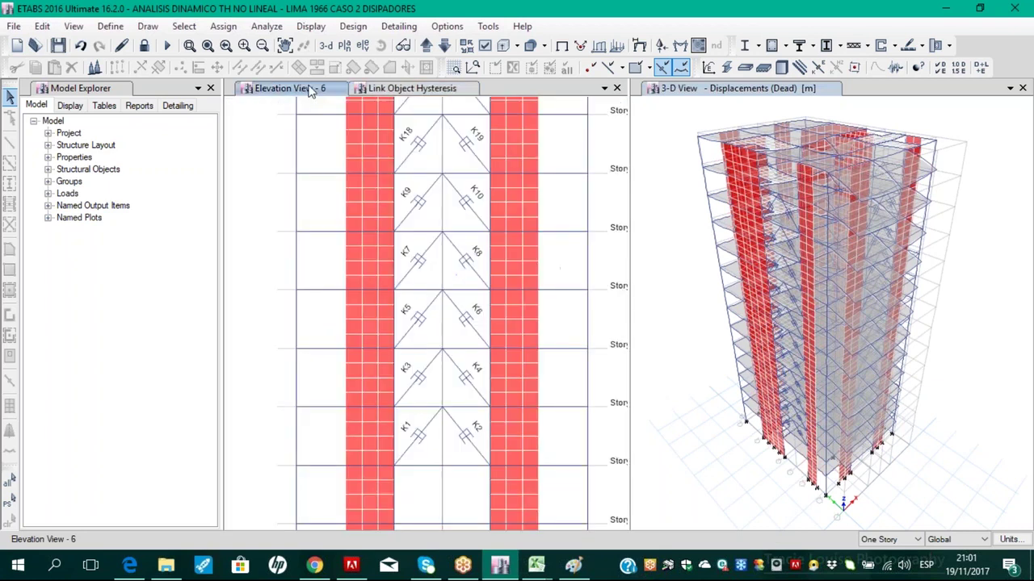
pyautogui.moveTo(546, 221); pyautogui.dragTo(539, 355, button='middle')
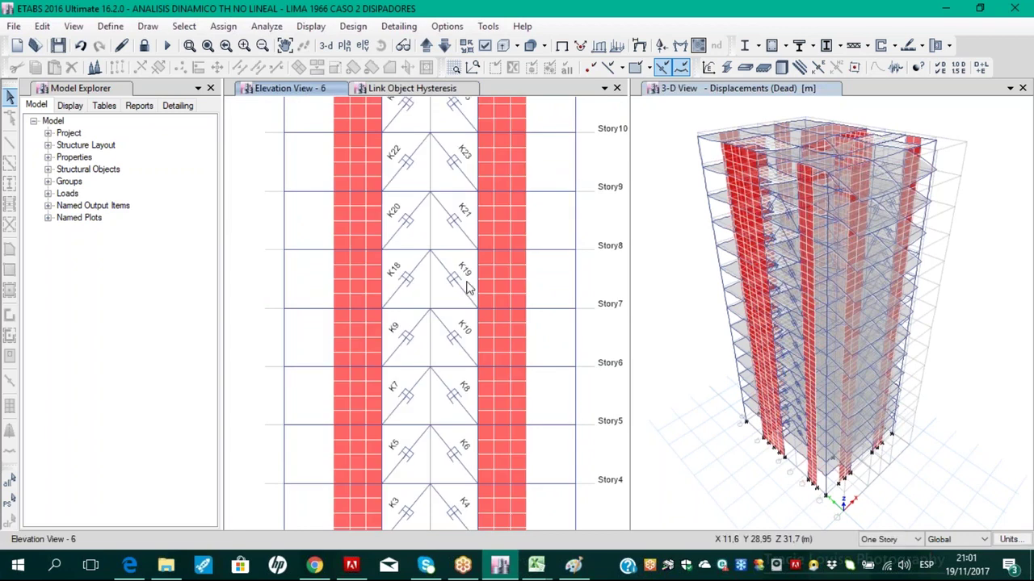
pyautogui.click(424, 91)
pyautogui.click(349, 175)
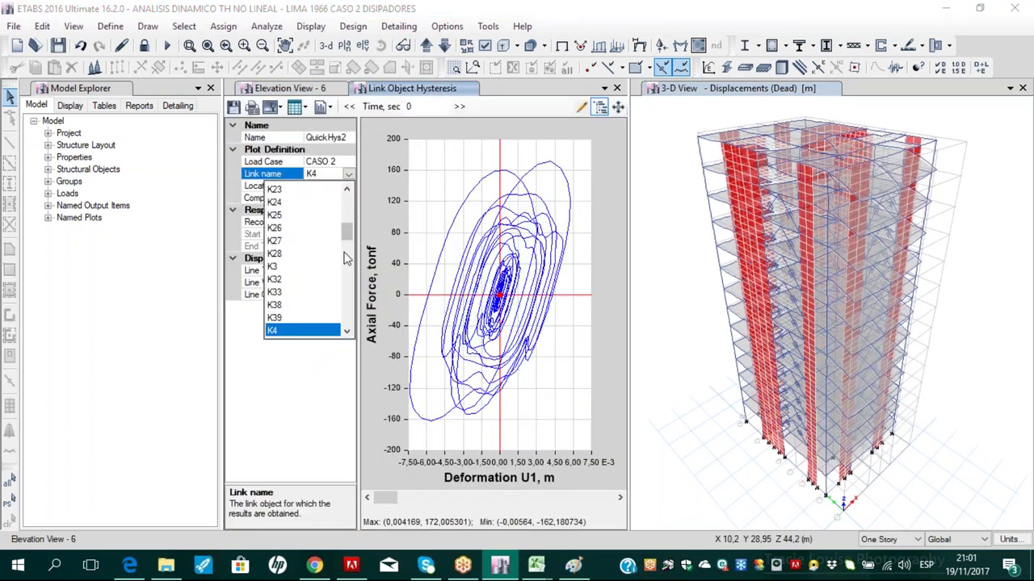
pyautogui.scroll(3, 338, 262)
pyautogui.click(297, 233)
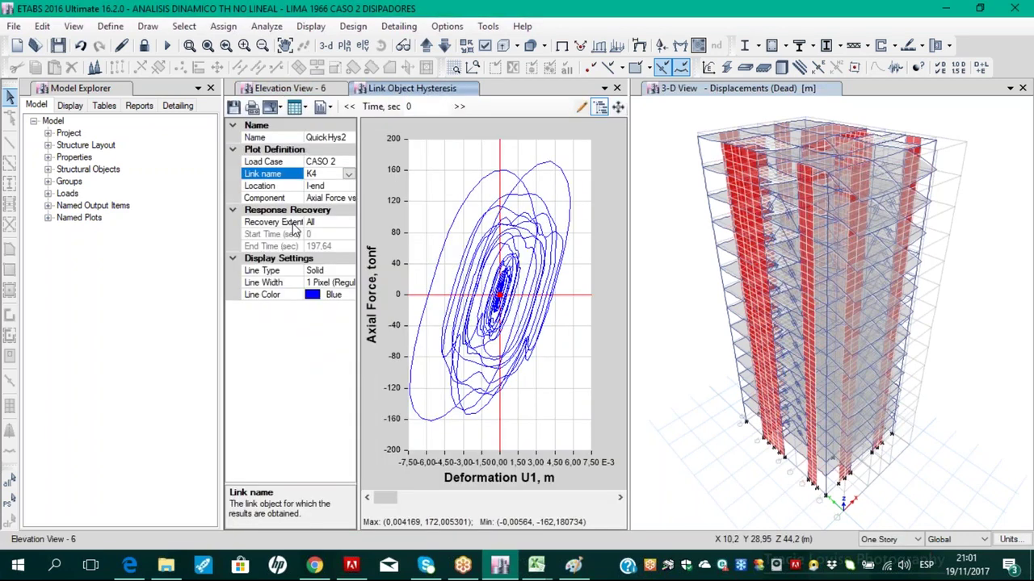
pyautogui.click(348, 175)
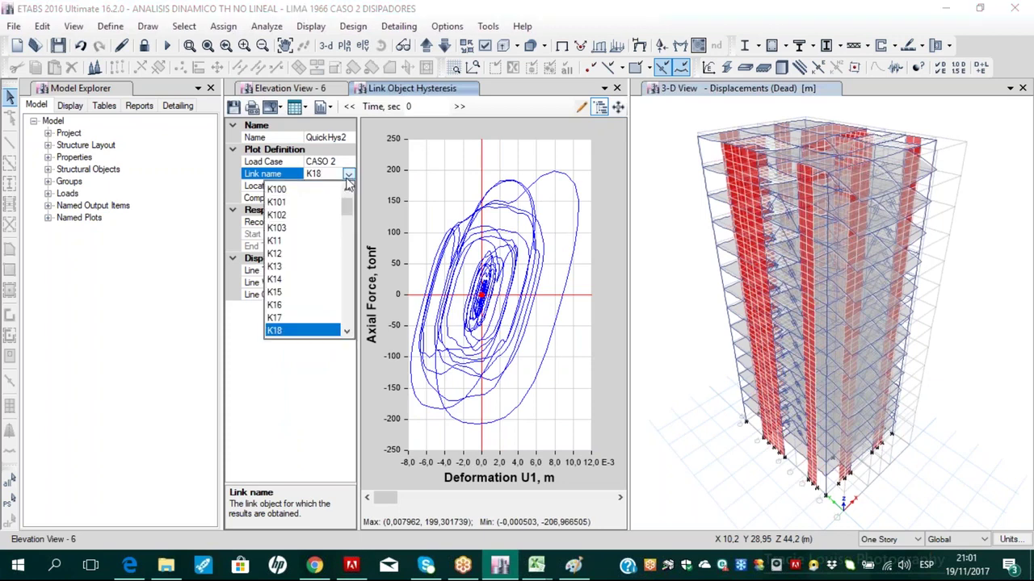
pyautogui.scroll(-1, 291, 297)
pyautogui.click(292, 306)
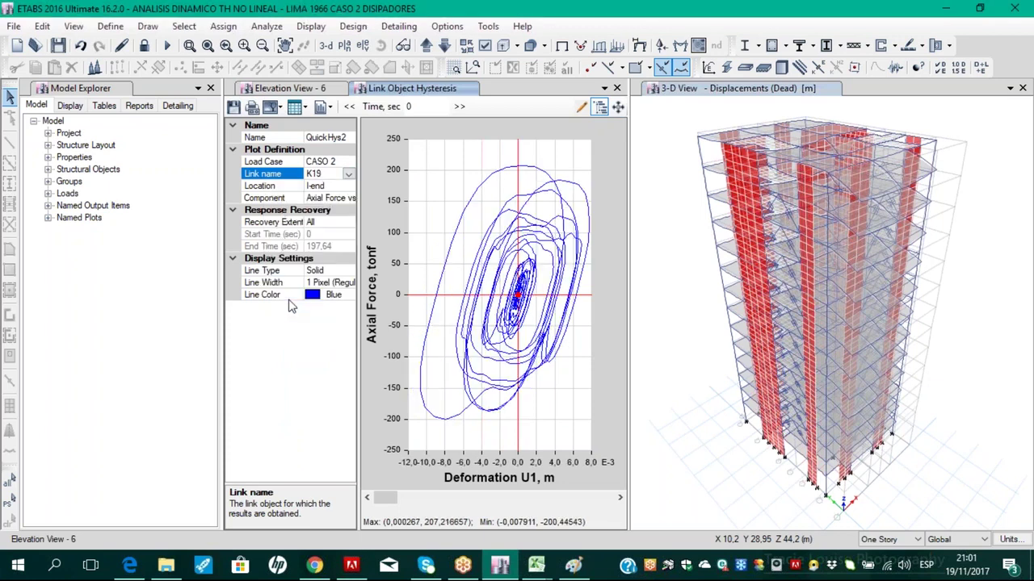
# Find the uppermost damper names in elevation 6 and plot the hysteresis of links K15 and K16
pyautogui.click(290, 88)
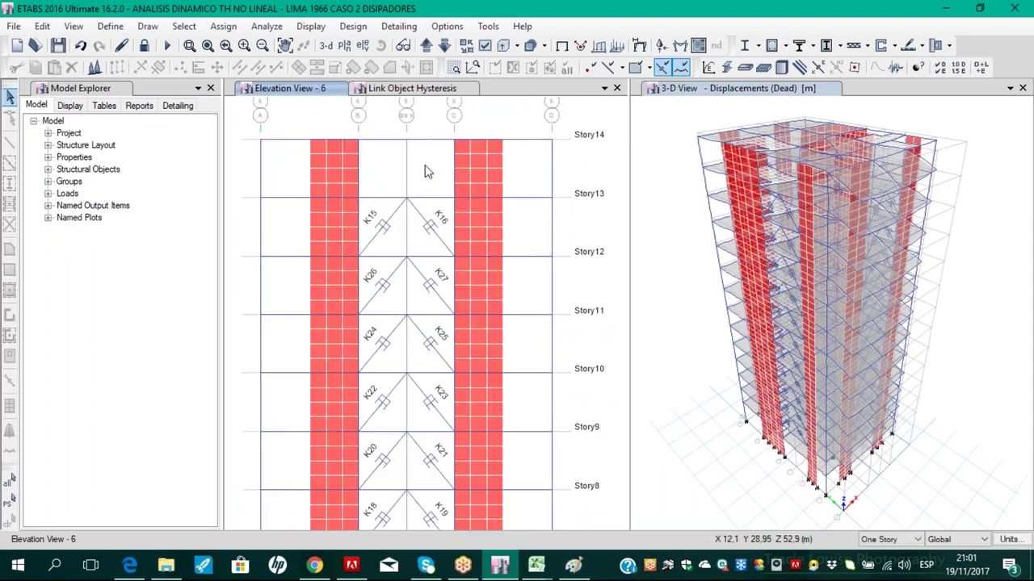
pyautogui.click(400, 90)
pyautogui.click(348, 173)
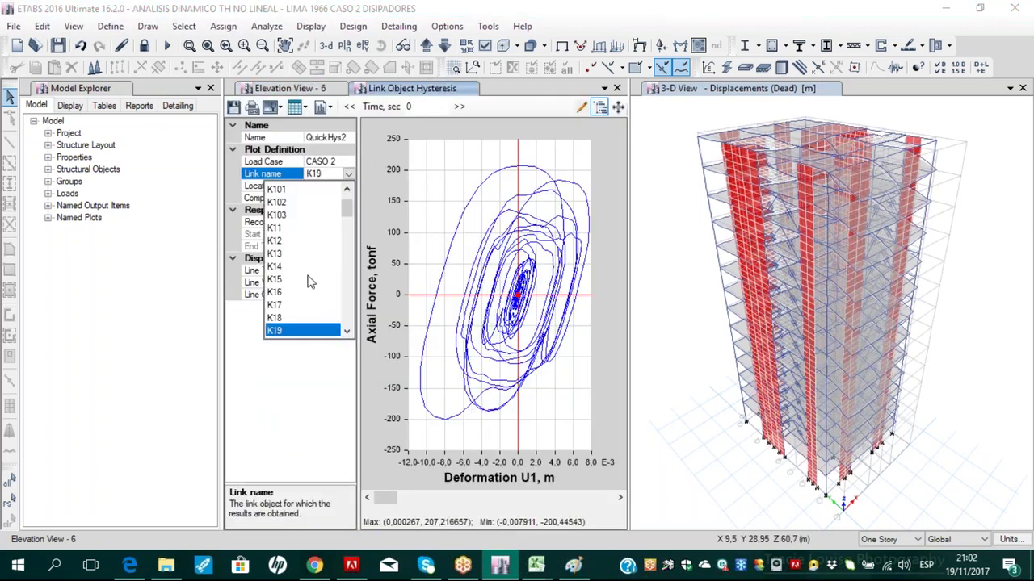
pyautogui.click(283, 279)
pyautogui.click(348, 174)
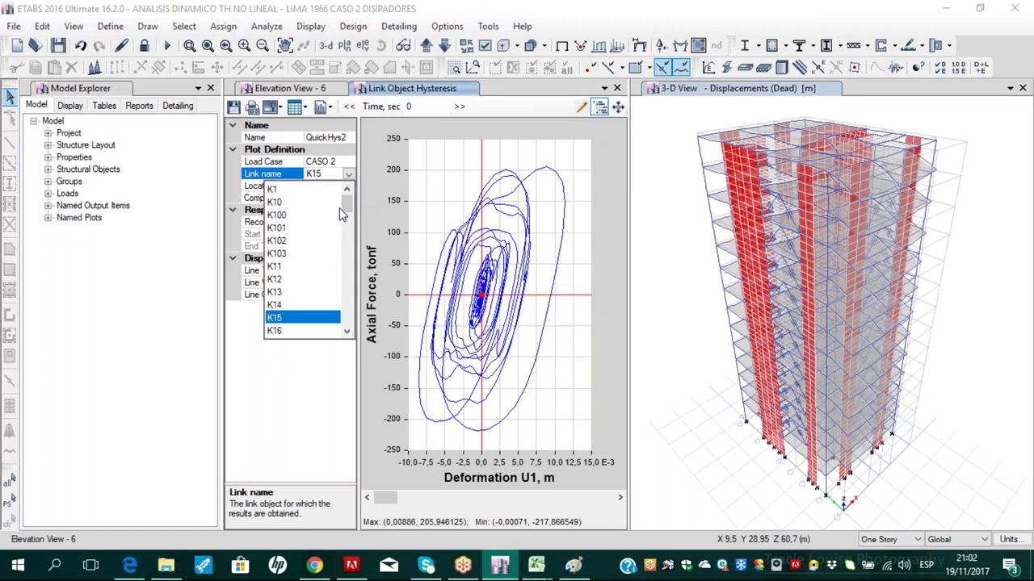
pyautogui.scroll(-1, 327, 272)
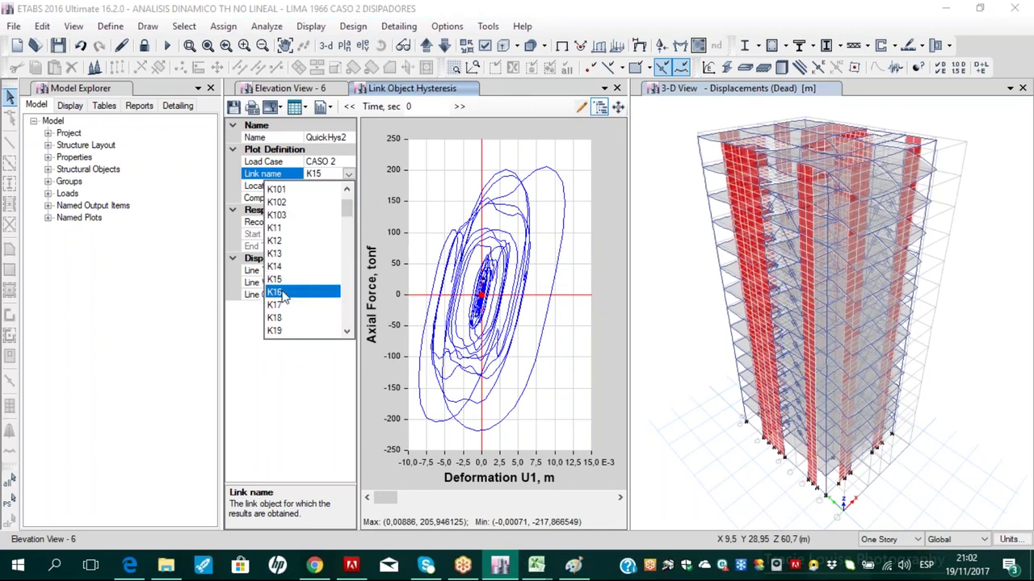
pyautogui.click(281, 293)
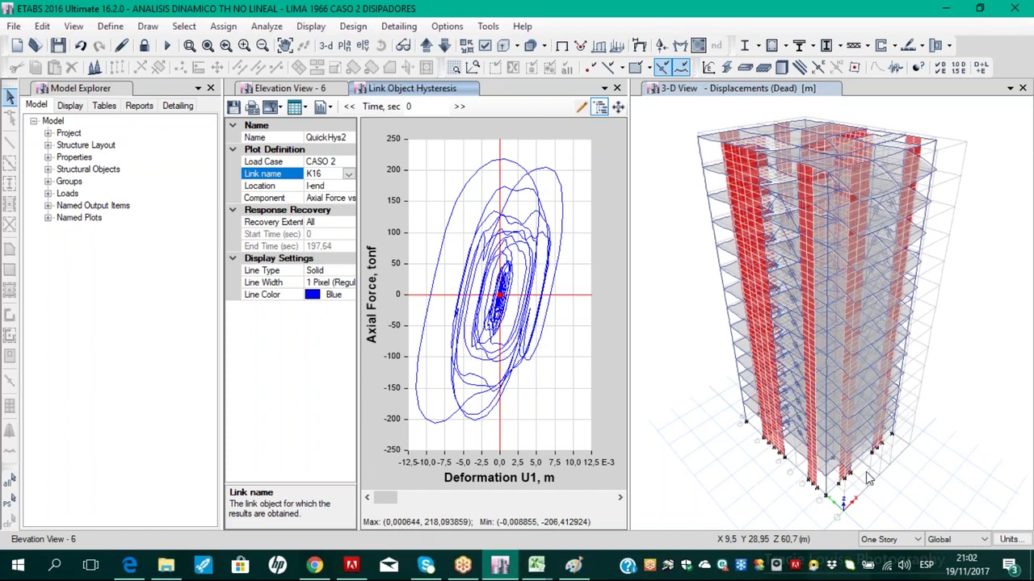
# Mark the outer K16 loop in purple, circle its maximum values, handwrite a note beside the plot, and clear the markings
pyautogui.moveTo(499, 164)
pyautogui.mouseDown()
pyautogui.moveTo(555, 163)
pyautogui.moveTo(561, 302)
pyautogui.moveTo(563, 250)
pyautogui.moveTo(564, 307)
pyautogui.mouseUp()
pyautogui.moveTo(399, 509); pyautogui.dragTo(447, 525)
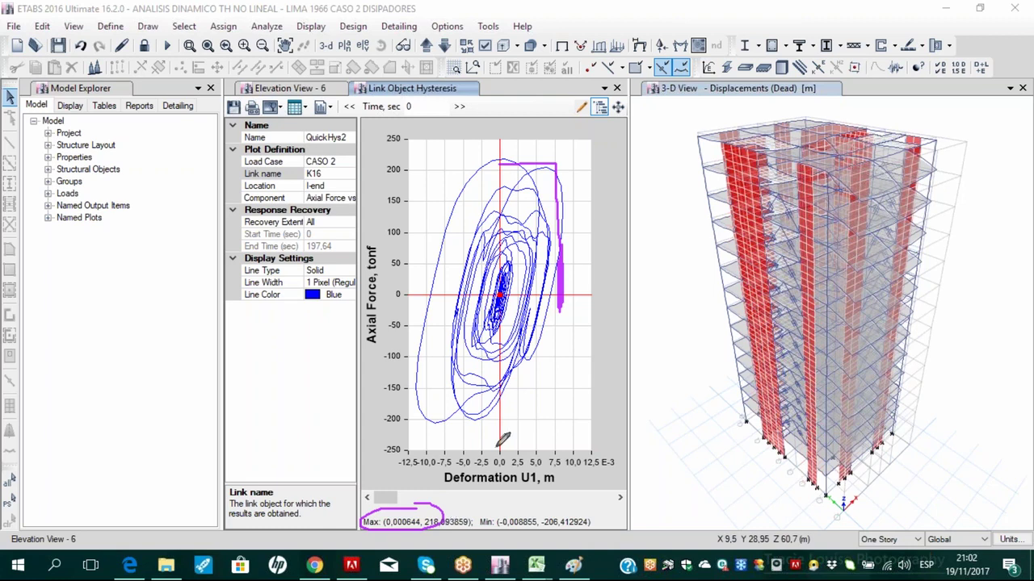
pyautogui.moveTo(548, 367); pyautogui.dragTo(533, 402)
pyautogui.moveTo(583, 376)
pyautogui.mouseDown()
pyautogui.moveTo(621, 379)
pyautogui.moveTo(679, 377)
pyautogui.mouseUp()
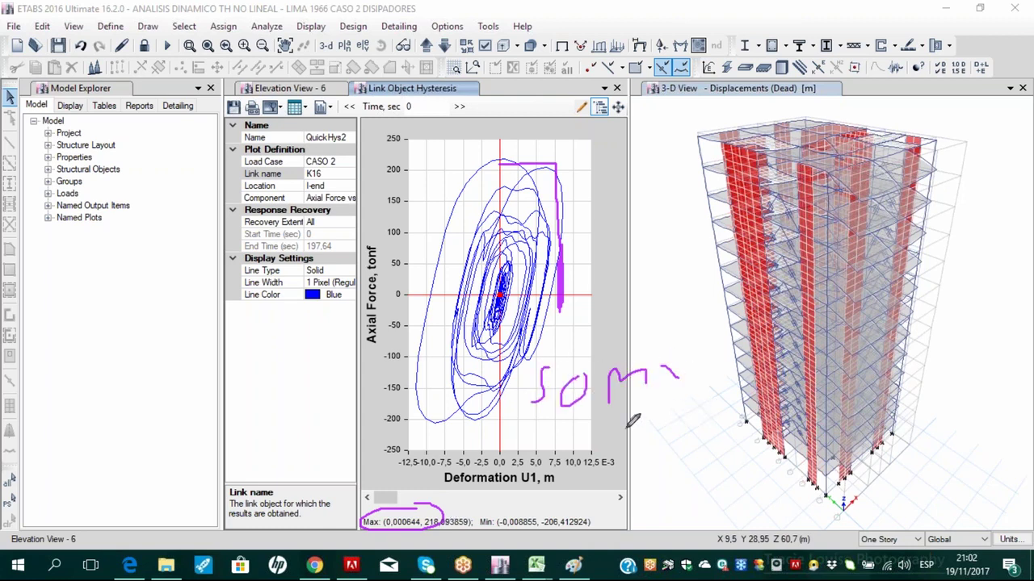
pyautogui.press('Escape')
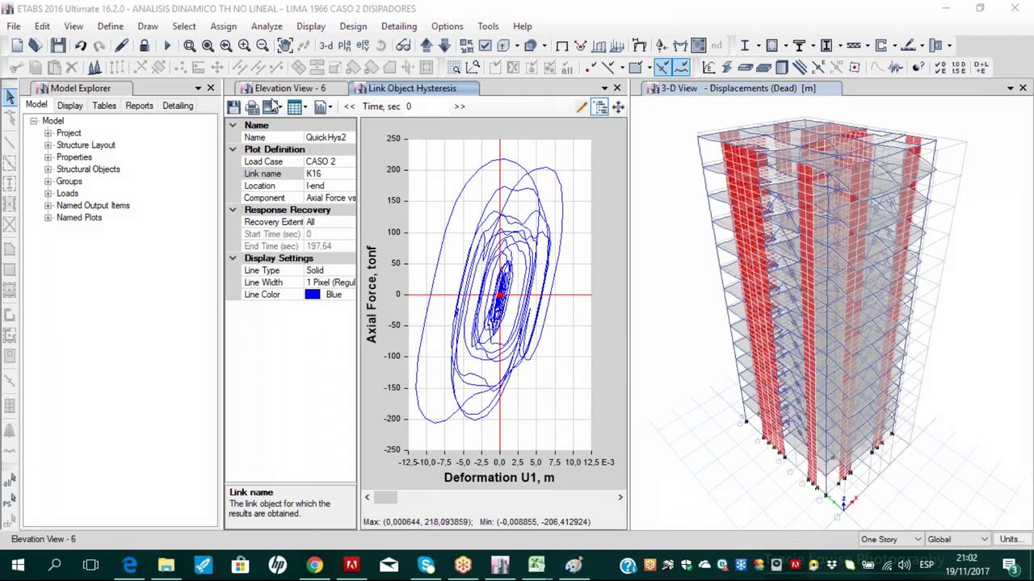
# Display elevation A and find the names of its mid-height dampers
pyautogui.click(278, 88)
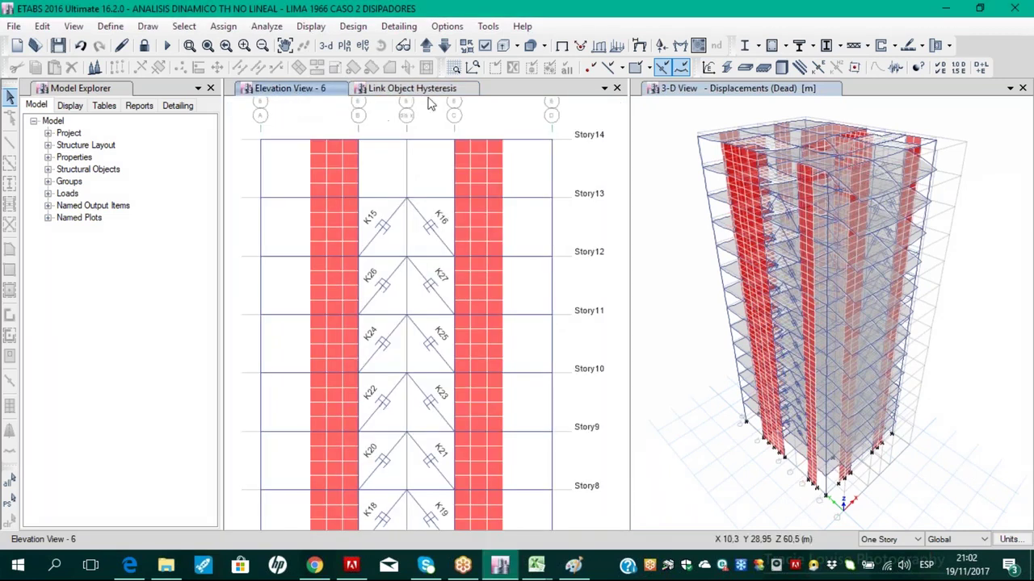
pyautogui.click(362, 46)
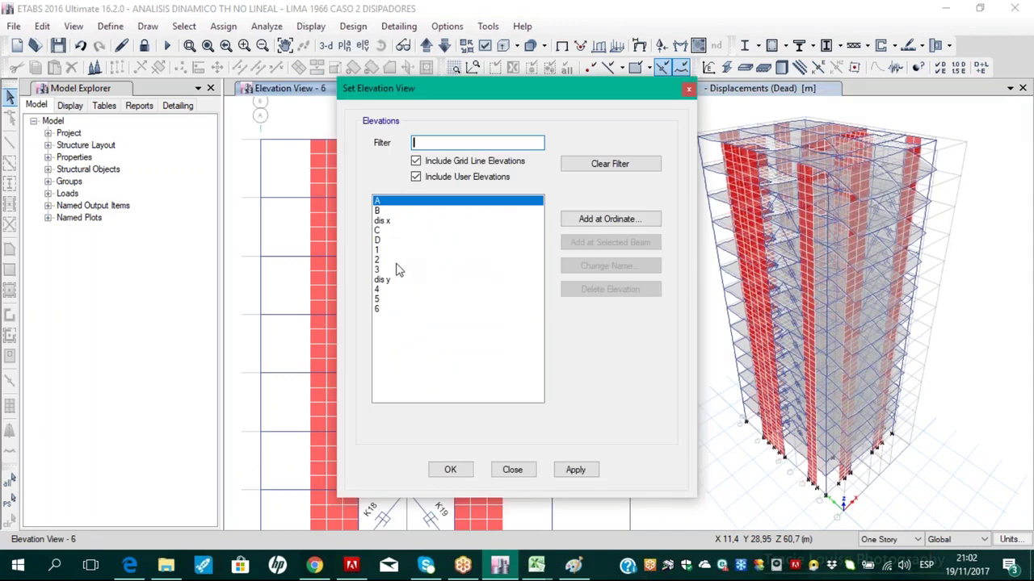
pyautogui.click(452, 468)
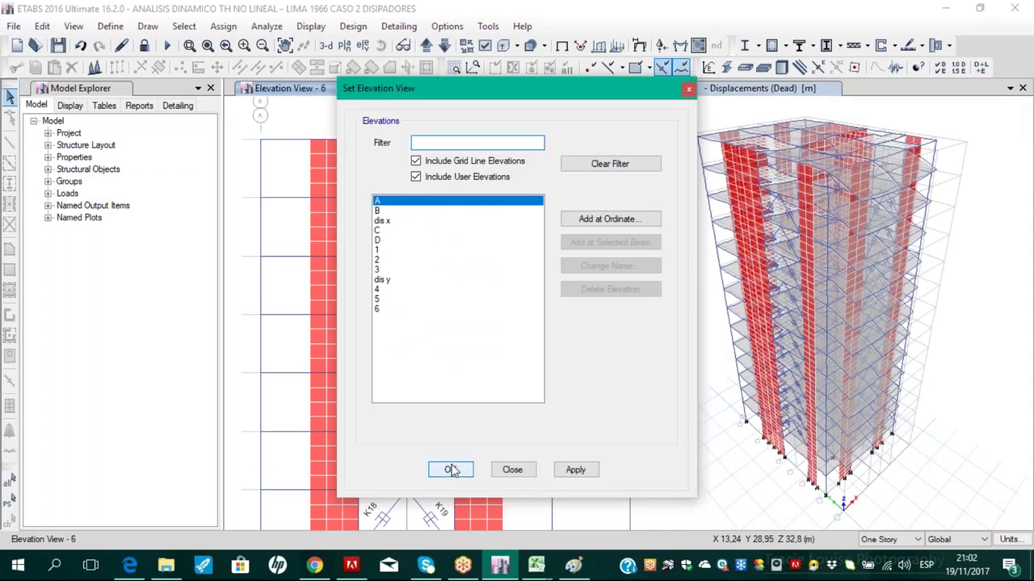
pyautogui.scroll(3, 373, 339)
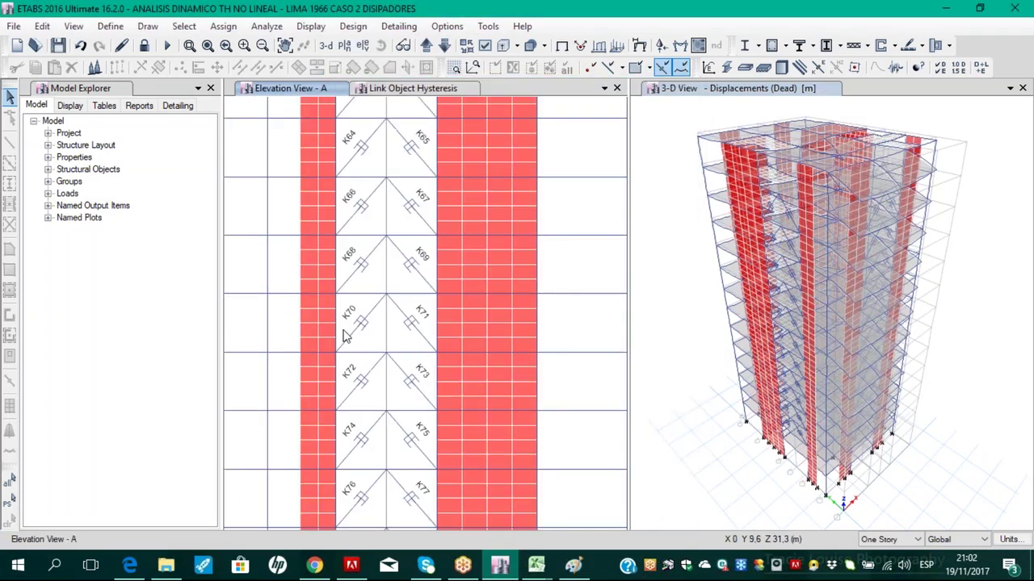
# Plot the hysteresis of links K70 and K71, the paired mid-height dampers of elevation A
pyautogui.click(370, 91)
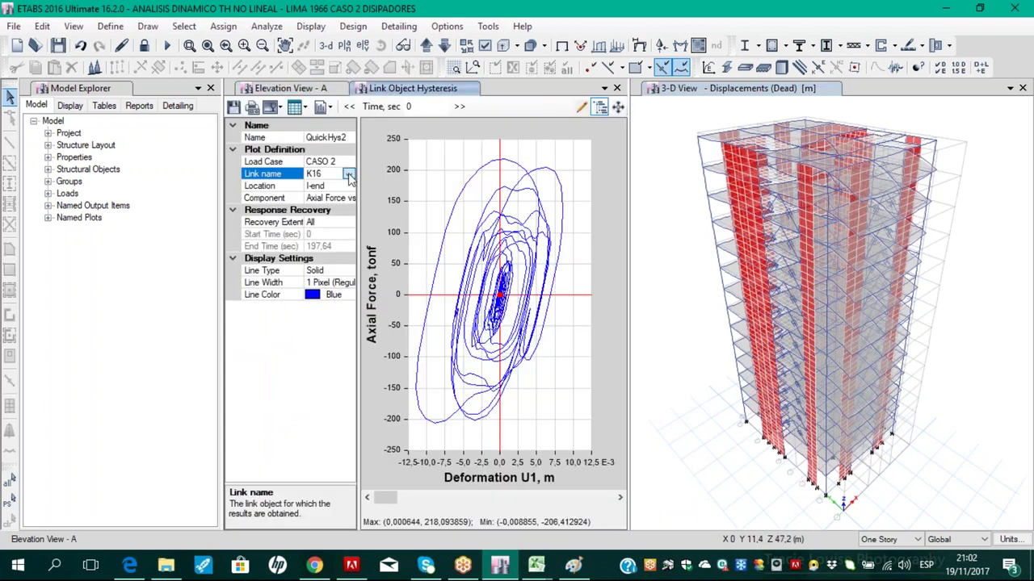
pyautogui.click(348, 175)
pyautogui.moveTo(347, 194); pyautogui.dragTo(346, 288)
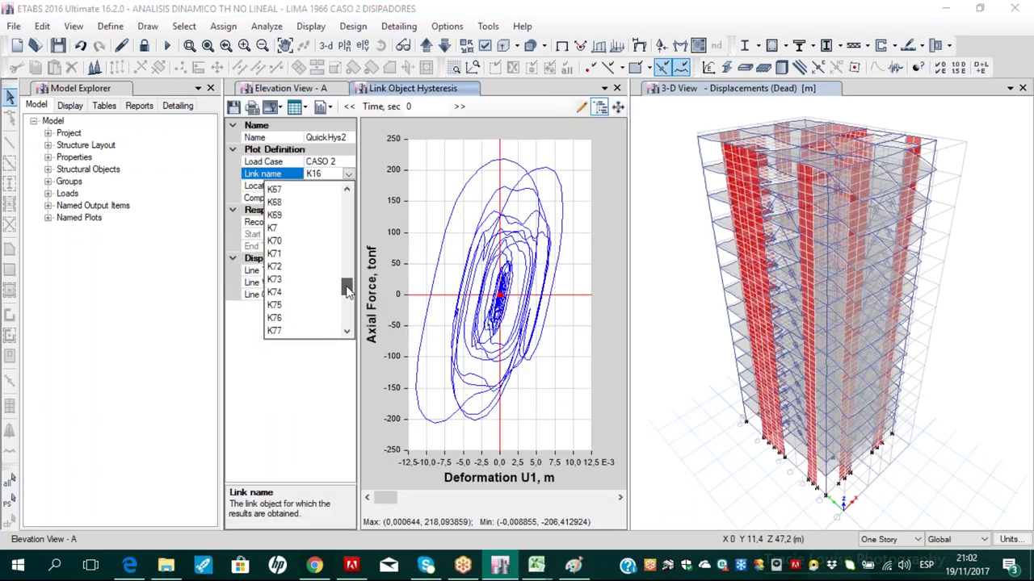
pyautogui.click(333, 288)
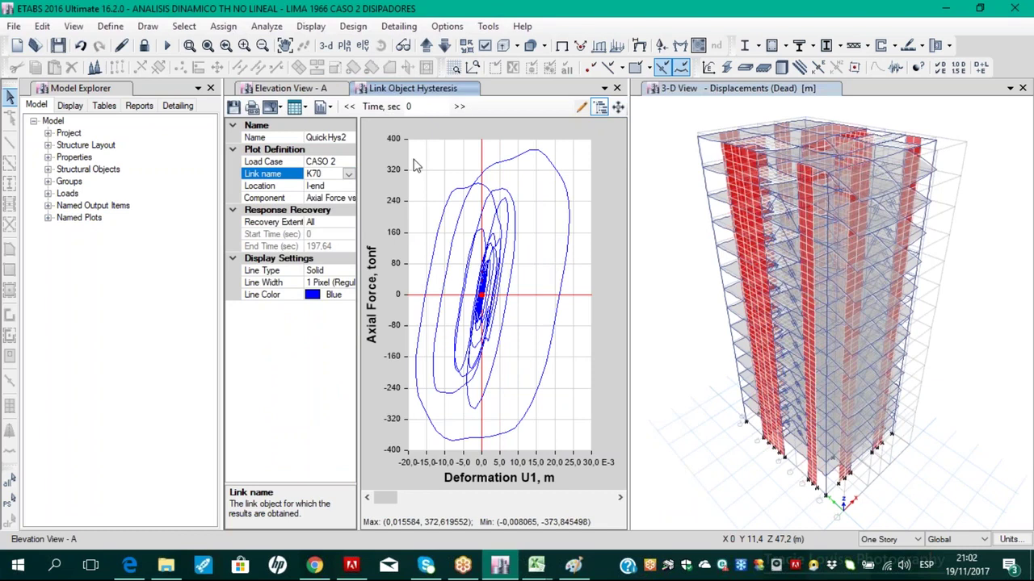
pyautogui.click(348, 174)
pyautogui.scroll(-1, 341, 228)
pyautogui.click(281, 309)
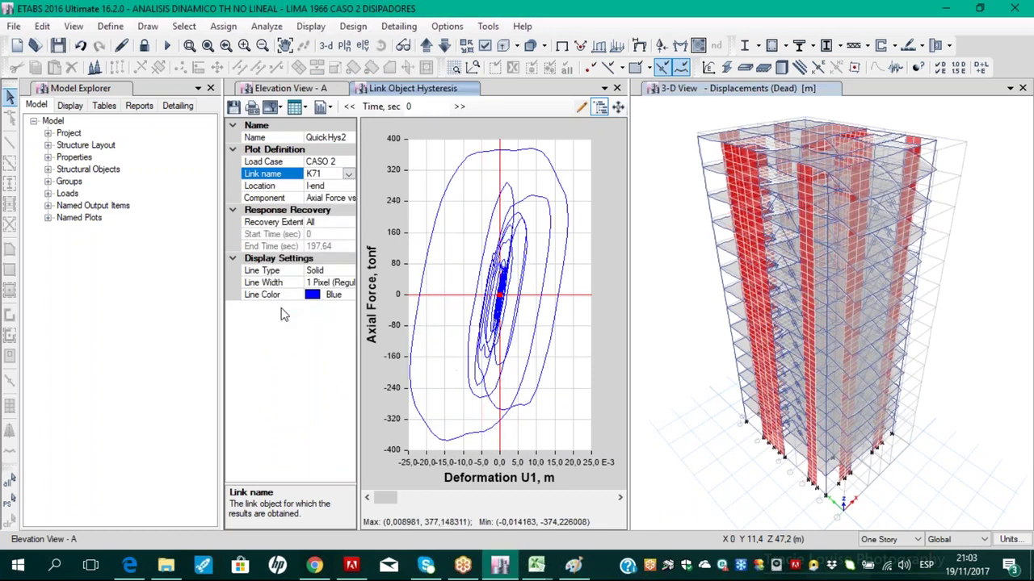
# Display elevation D and find the names of its mid-height dampers
pyautogui.click(290, 90)
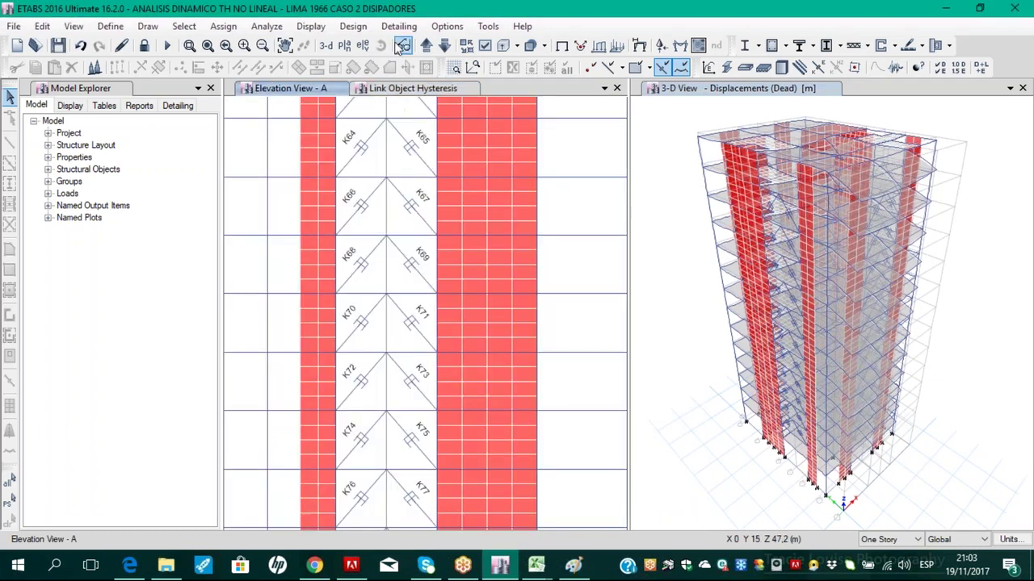
pyautogui.click(362, 45)
pyautogui.click(387, 240)
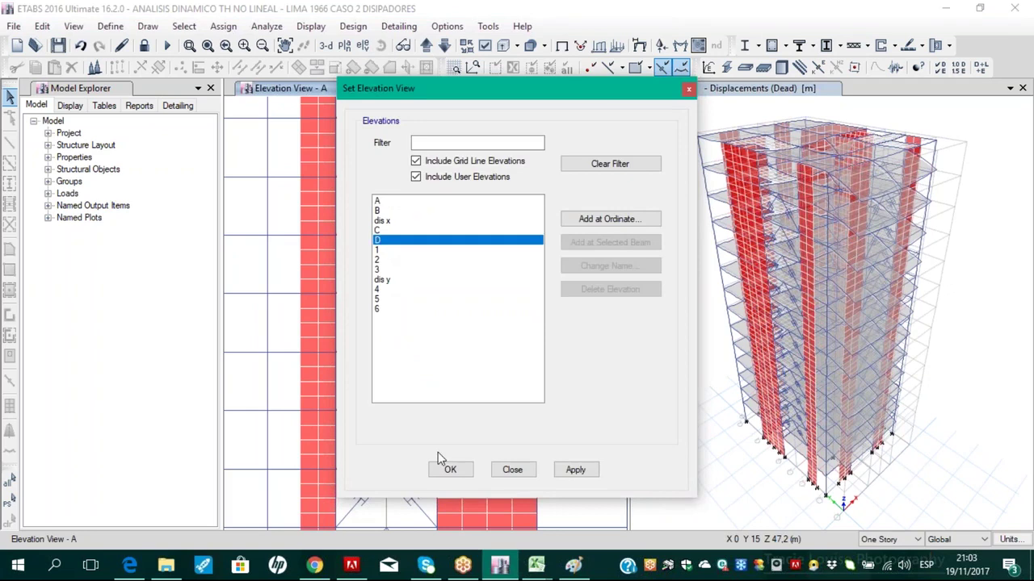
pyautogui.click(447, 469)
pyautogui.scroll(5, 408, 386)
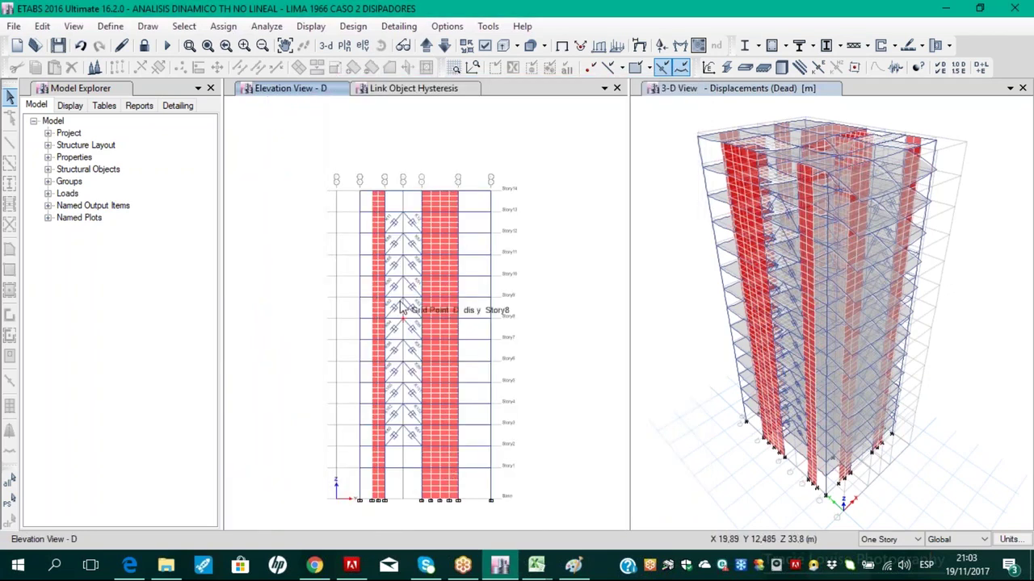
# Plot the hysteresis of links K88 and K89, the paired mid-height dampers of elevation D
pyautogui.click(366, 90)
pyautogui.click(349, 174)
pyautogui.scroll(-6, 338, 264)
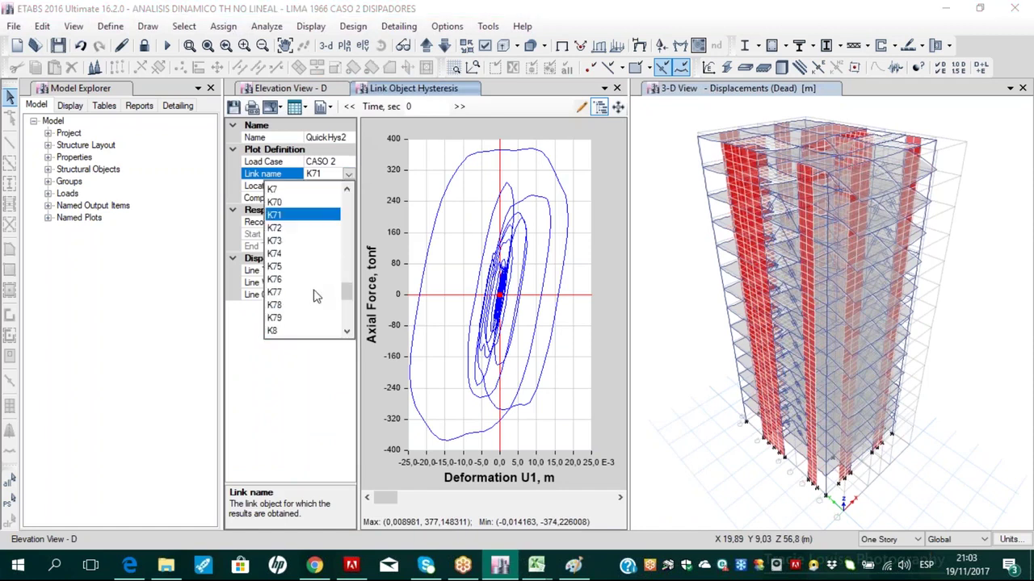
pyautogui.click(289, 279)
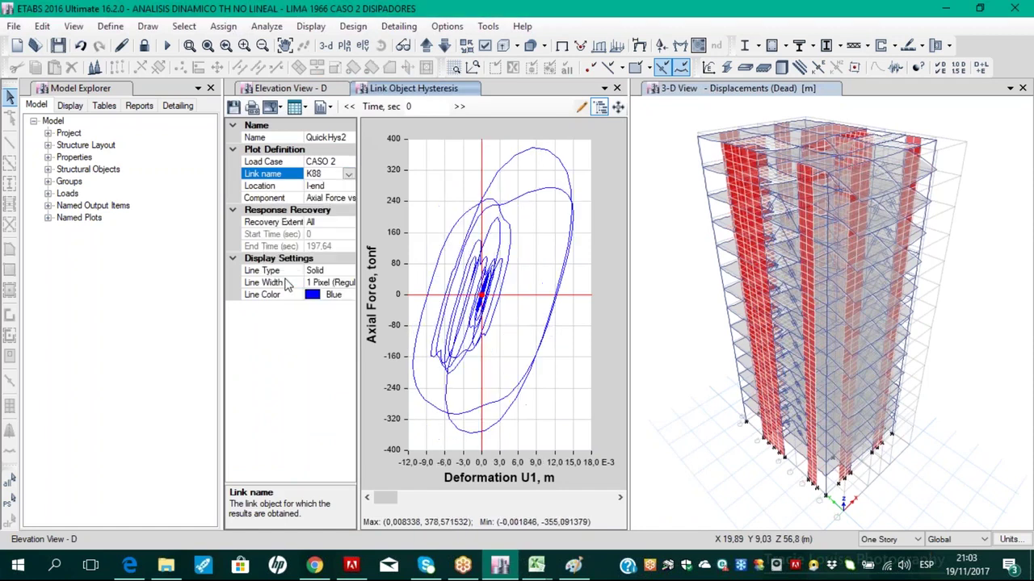
pyautogui.click(348, 174)
pyautogui.click(299, 306)
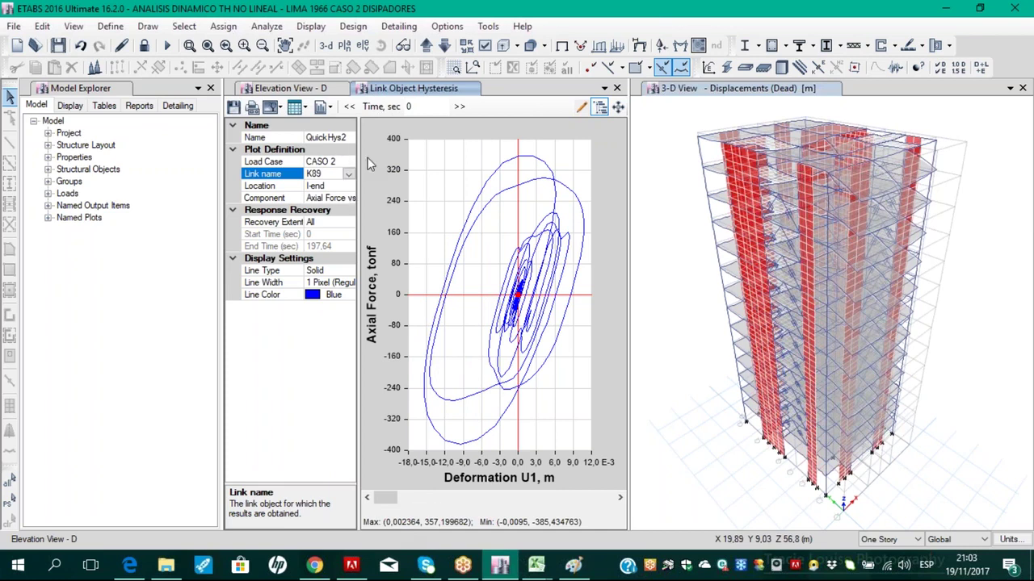
# Return to the full elevation D, handwrite and enclose the percentage ratio Ee over Ed in purple beside it, and clear the markings
pyautogui.click(311, 89)
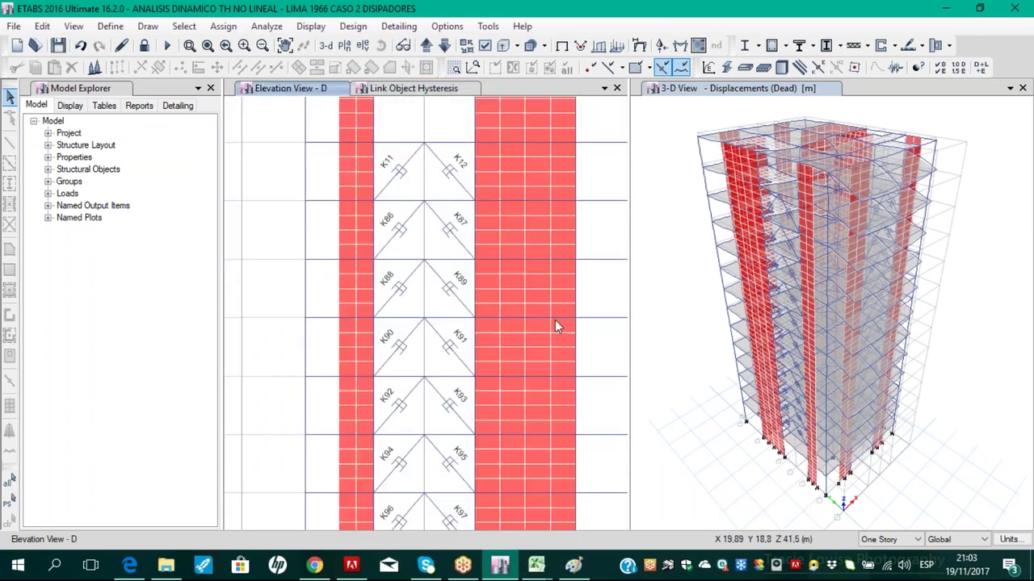
pyautogui.scroll(-3, 598, 306)
pyautogui.moveTo(607, 312); pyautogui.dragTo(527, 323, button='middle')
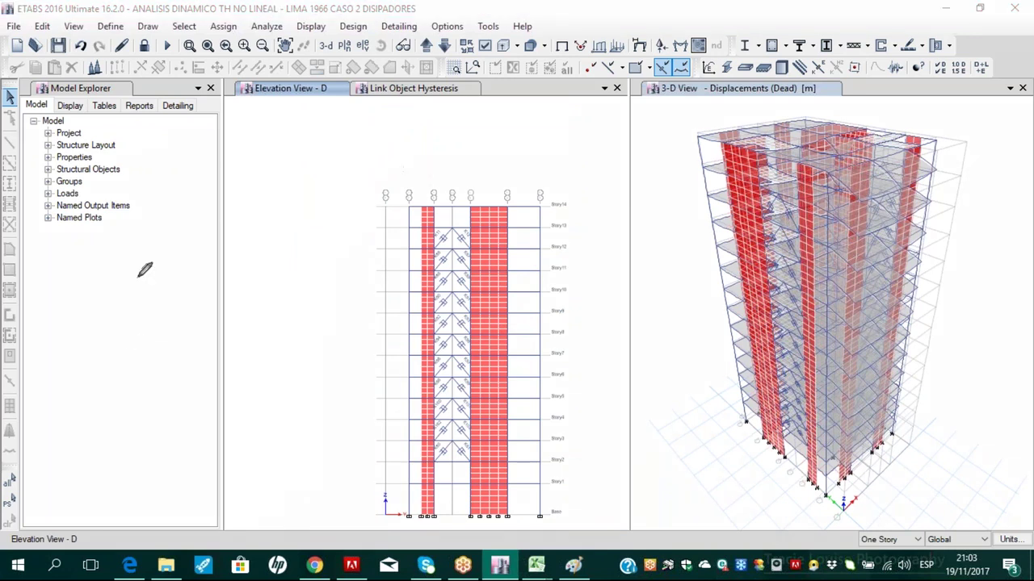
pyautogui.moveTo(139, 275); pyautogui.dragTo(99, 343)
pyautogui.moveTo(89, 274)
pyautogui.mouseDown()
pyautogui.moveTo(97, 307)
pyautogui.moveTo(157, 318)
pyautogui.moveTo(206, 300)
pyautogui.moveTo(215, 316)
pyautogui.mouseUp()
pyautogui.moveTo(260, 235)
pyautogui.mouseDown()
pyautogui.moveTo(250, 280)
pyautogui.moveTo(283, 285)
pyautogui.moveTo(273, 264)
pyautogui.mouseUp()
pyautogui.moveTo(260, 236); pyautogui.dragTo(284, 236)
pyautogui.moveTo(312, 278)
pyautogui.mouseDown()
pyautogui.moveTo(317, 299)
pyautogui.moveTo(311, 283)
pyautogui.mouseUp()
pyautogui.moveTo(217, 323); pyautogui.dragTo(355, 331)
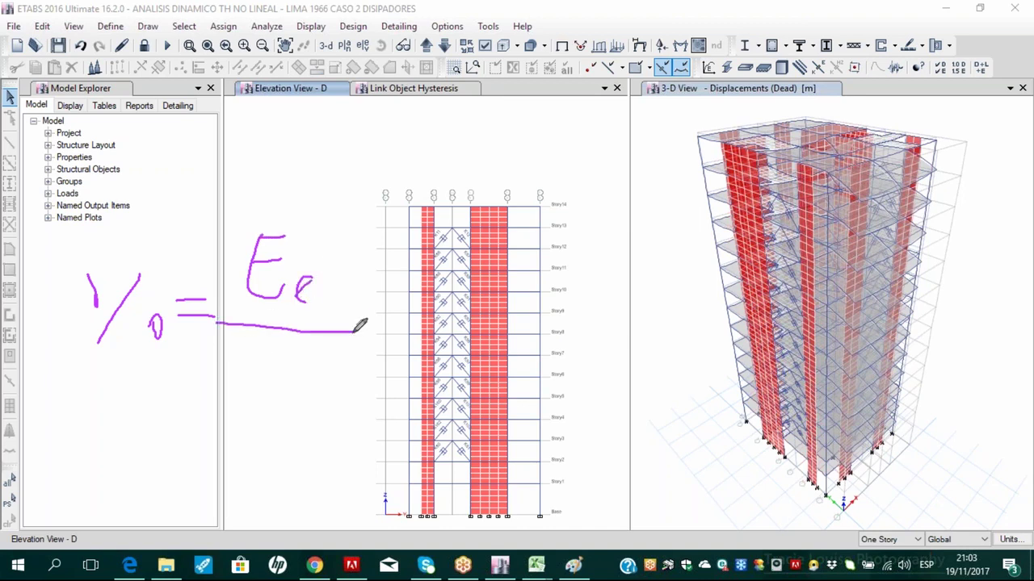
pyautogui.moveTo(254, 346); pyautogui.dragTo(300, 404)
pyautogui.moveTo(245, 373); pyautogui.dragTo(296, 372)
pyautogui.moveTo(252, 342)
pyautogui.mouseDown()
pyautogui.moveTo(326, 344)
pyautogui.moveTo(317, 389)
pyautogui.mouseUp()
pyautogui.moveTo(346, 422)
pyautogui.mouseDown()
pyautogui.moveTo(92, 282)
pyautogui.moveTo(402, 481)
pyautogui.mouseUp()
pyautogui.moveTo(343, 470); pyautogui.dragTo(259, 453)
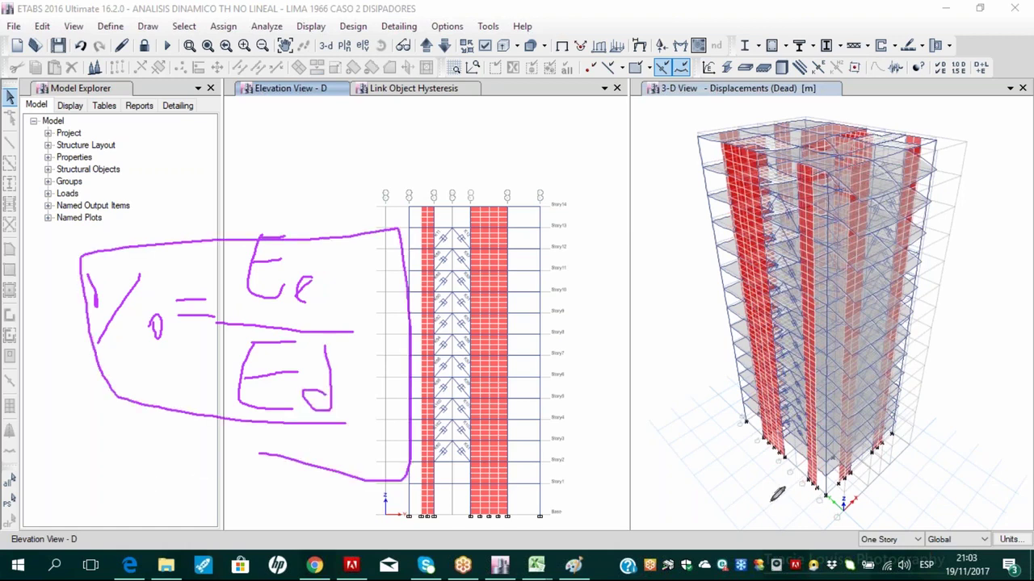
pyautogui.press('Escape')
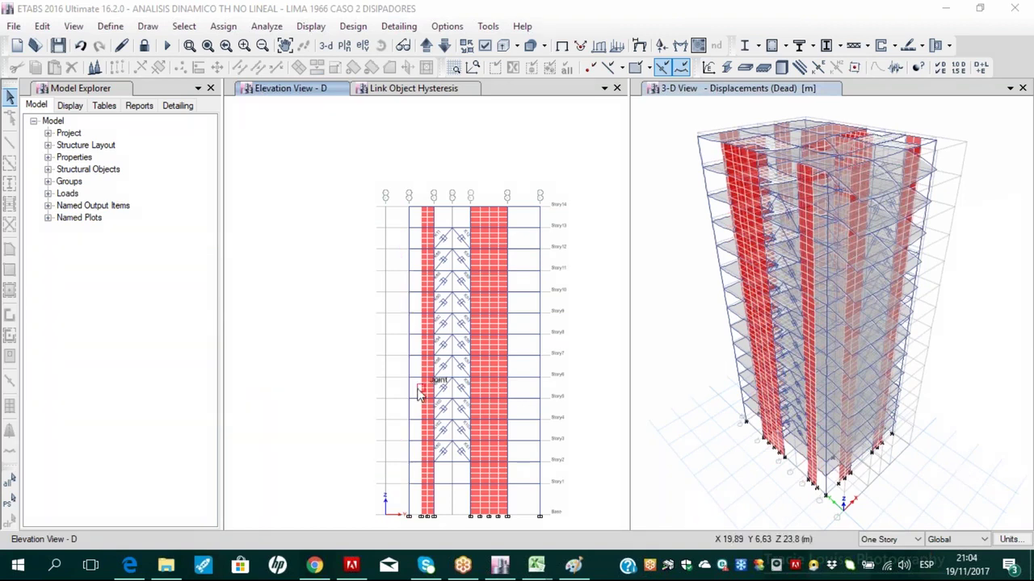
# Close the link hysteresis plot and open a time history function plot
pyautogui.click(454, 89)
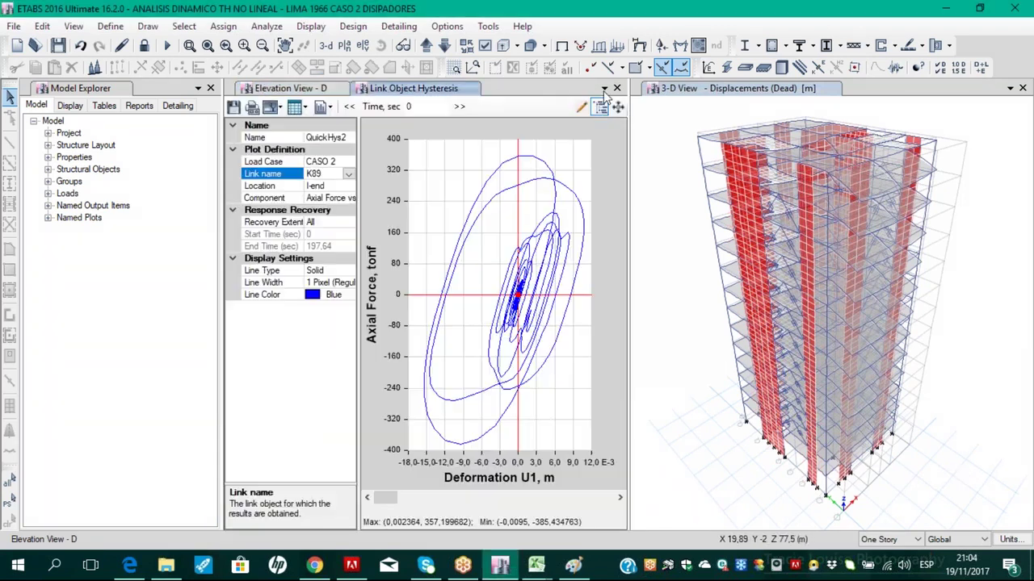
pyautogui.click(617, 88)
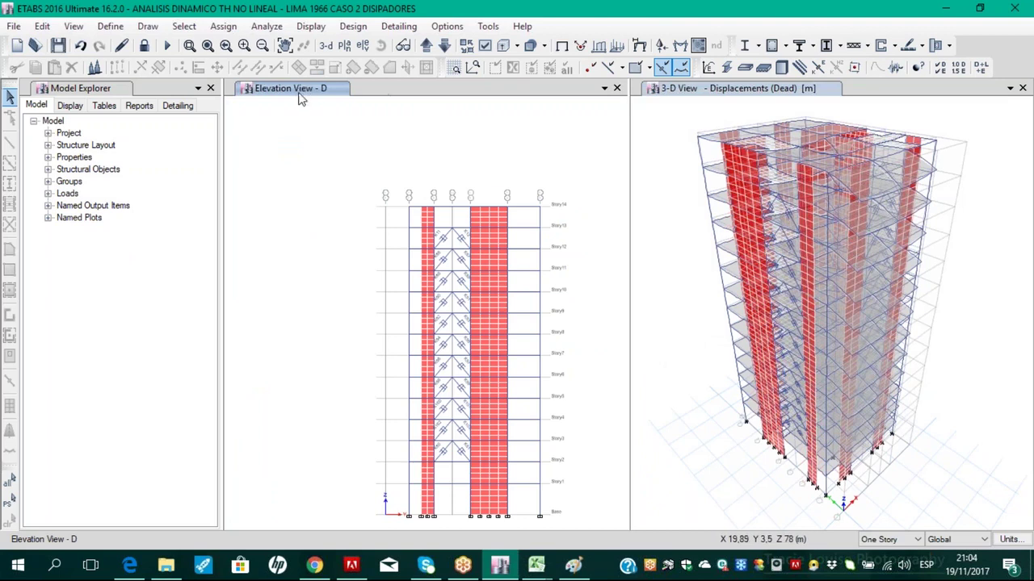
pyautogui.click(311, 27)
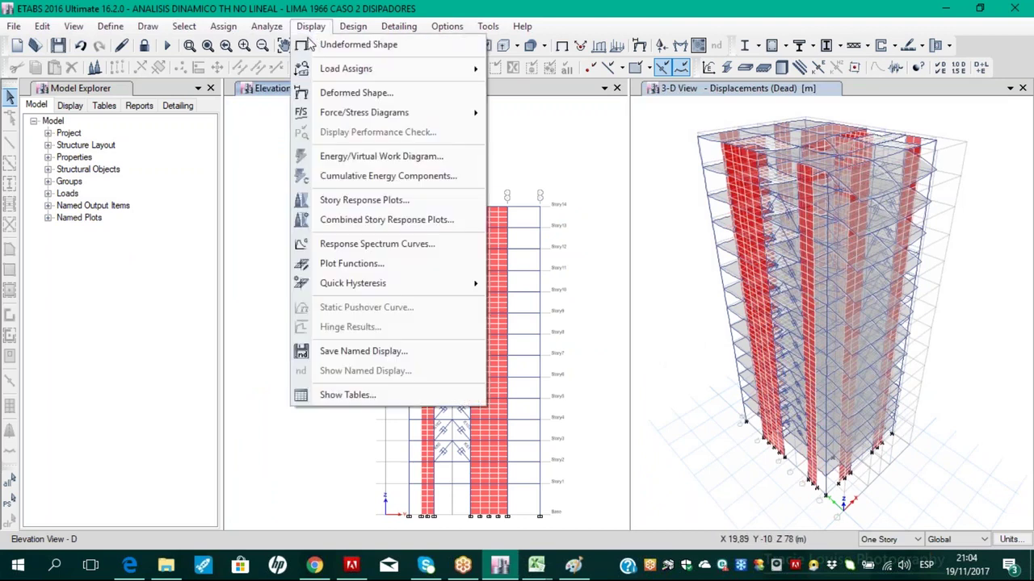
pyautogui.click(368, 270)
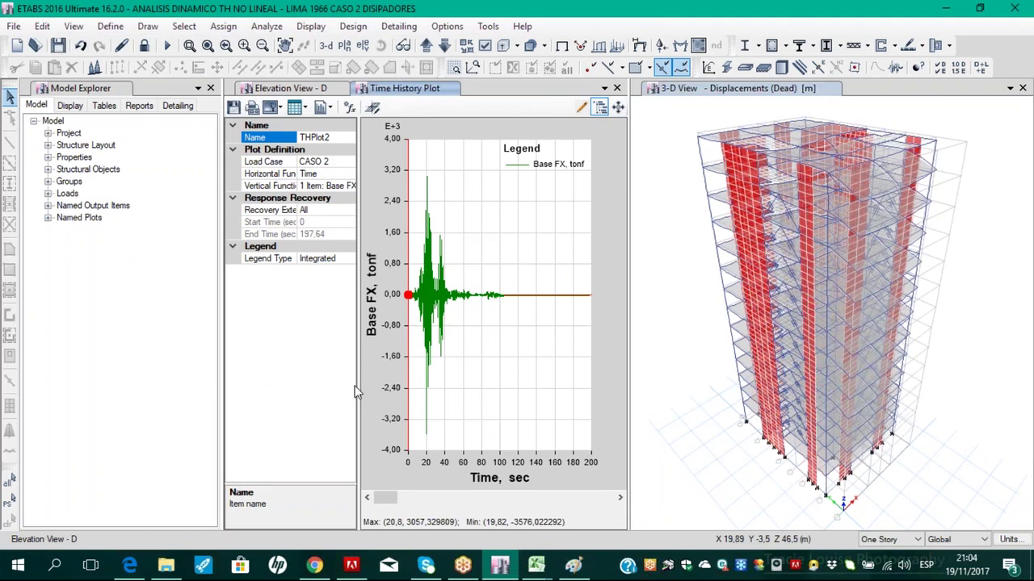
# Change the Base FX plot function's type to Energy with the Input energy component
pyautogui.click(349, 108)
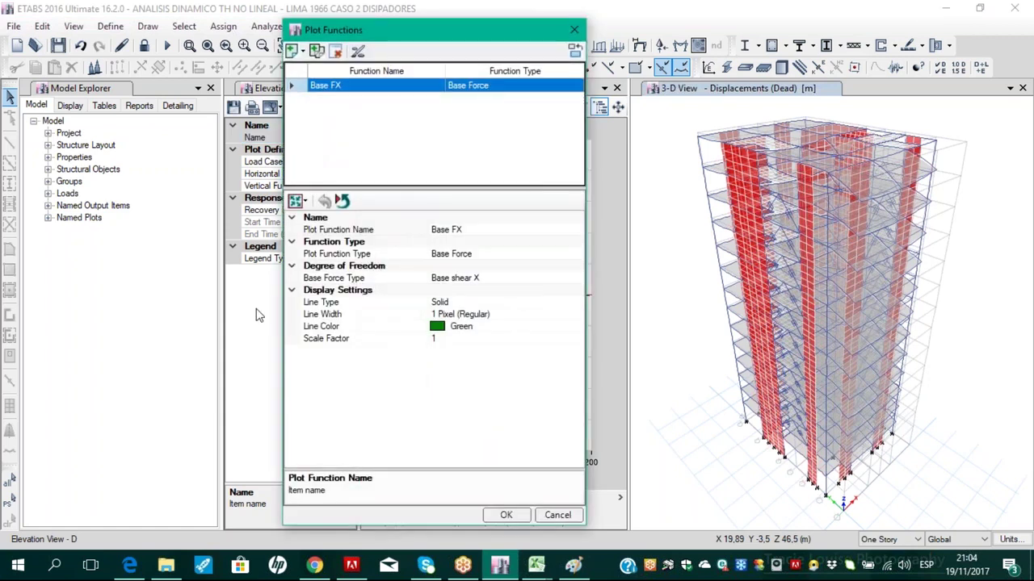
pyautogui.click(484, 254)
pyautogui.click(576, 255)
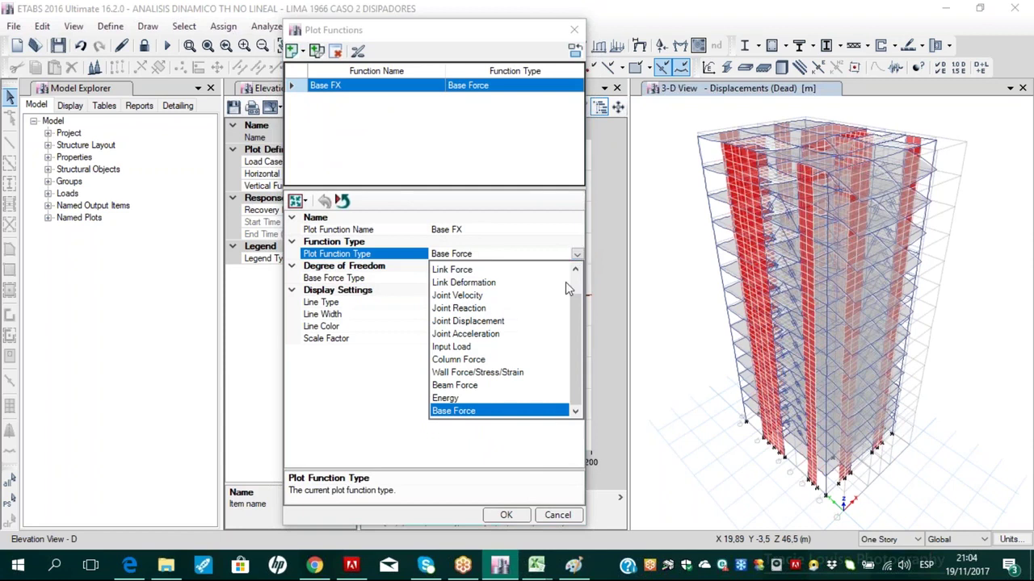
pyautogui.click(471, 399)
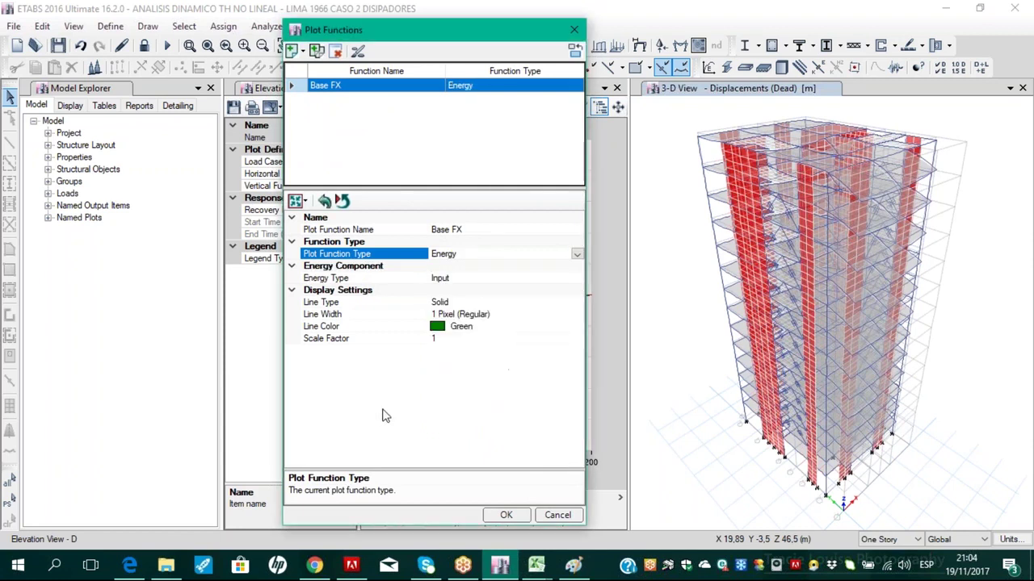
pyautogui.click(465, 279)
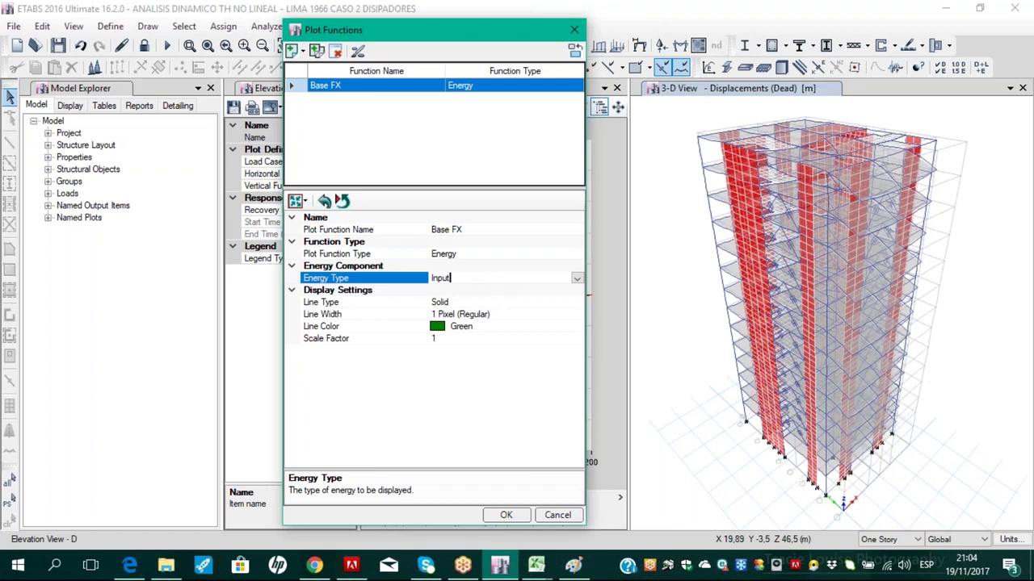
# Add a copy of the input energy plot function and name it INPUT
pyautogui.click(316, 51)
pyautogui.click(353, 100)
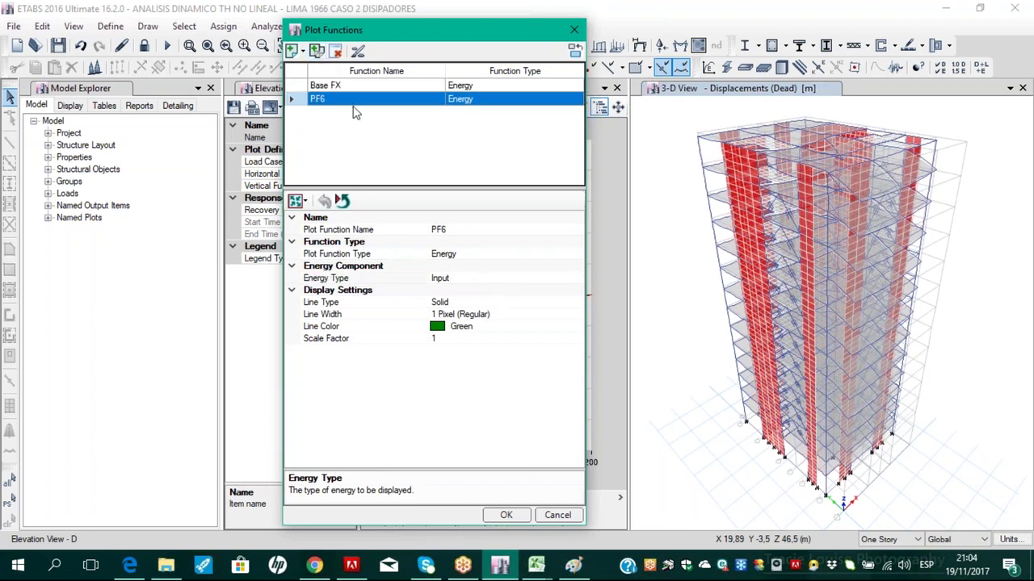
pyautogui.click(457, 230)
pyautogui.click(440, 231)
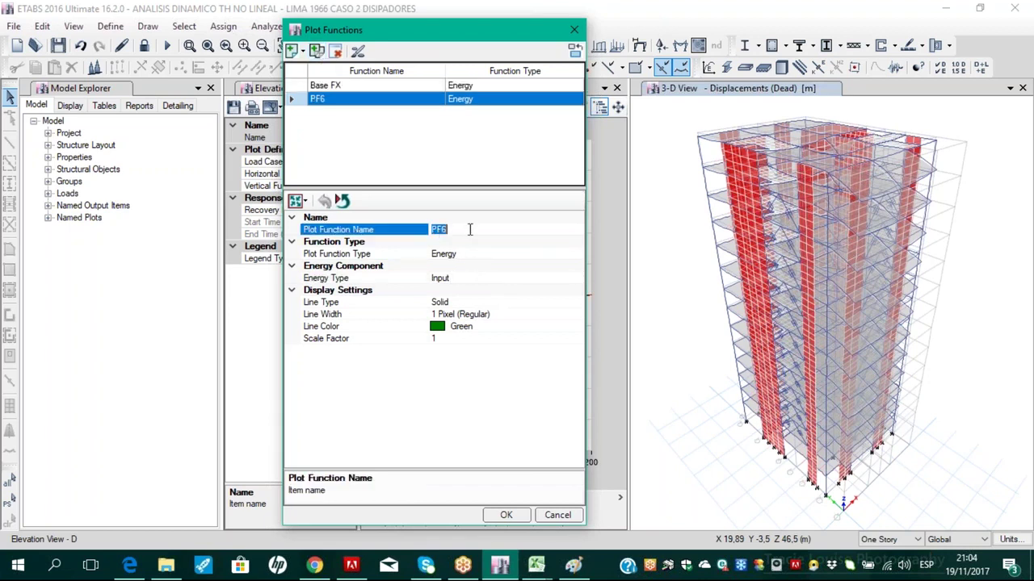
pyautogui.press('BackSpace')
pyautogui.click(482, 253)
# Add another copy of the INPUT plot function and delete the original Base FX function
pyautogui.click(317, 51)
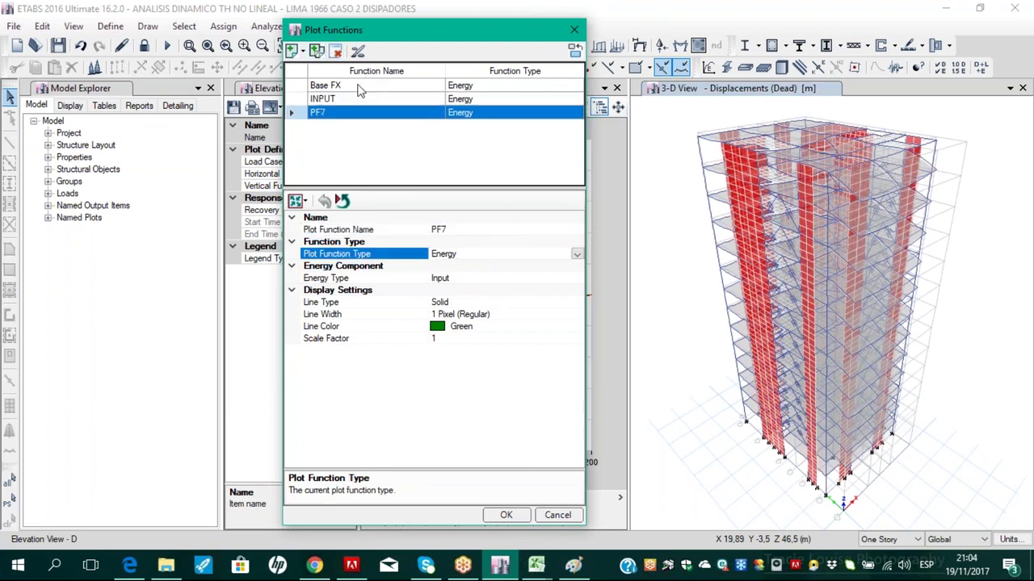
pyautogui.click(359, 88)
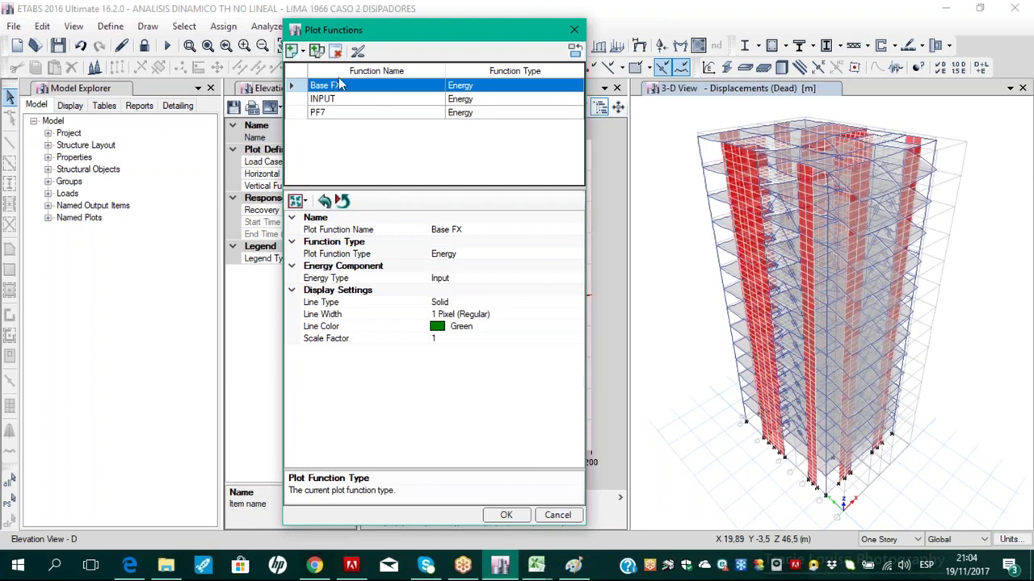
pyautogui.click(336, 51)
pyautogui.click(491, 334)
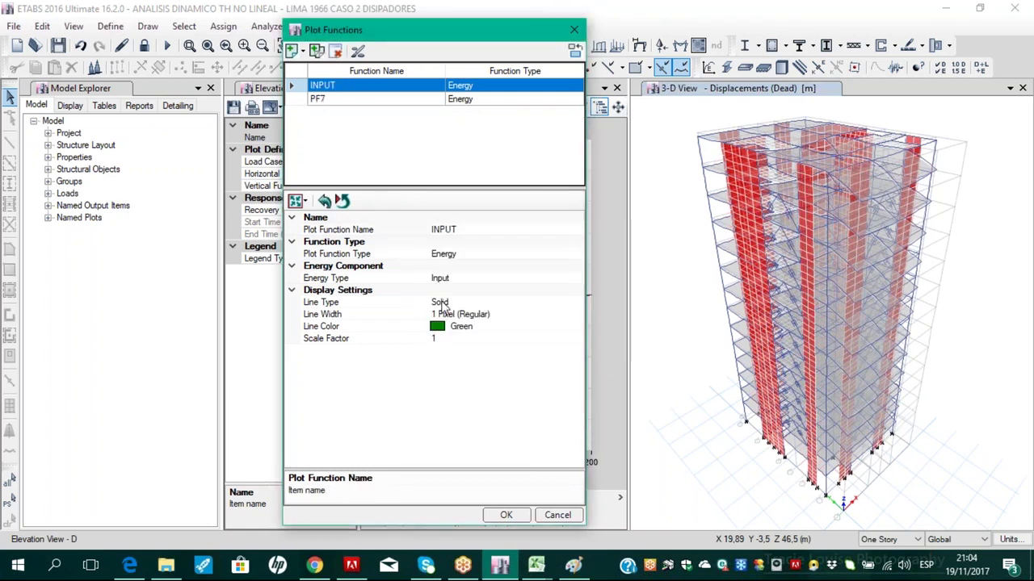
# Set the copied plot function's energy type to Kinetic and name it KINETIC
pyautogui.click(353, 99)
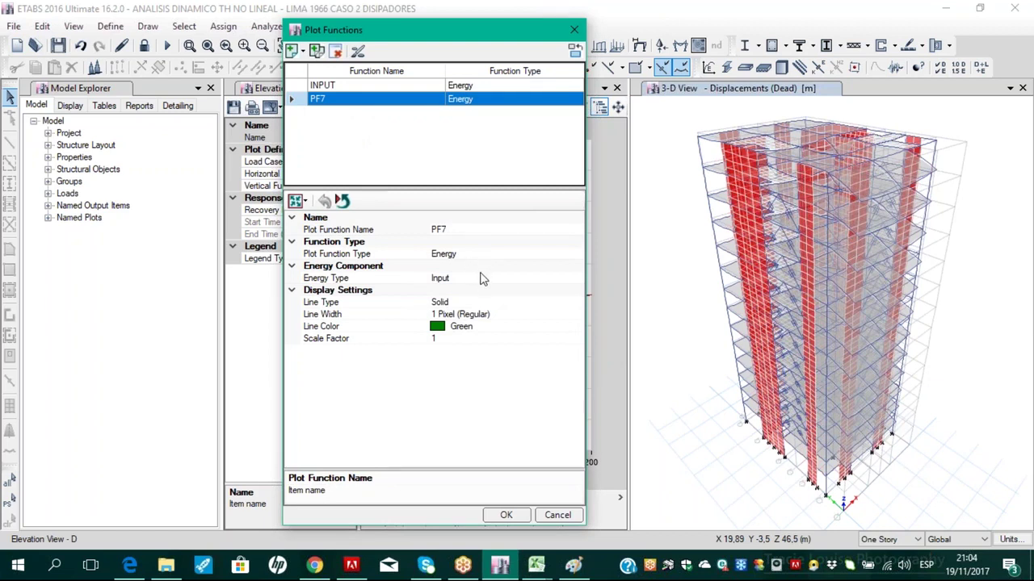
pyautogui.click(482, 278)
pyautogui.click(576, 279)
pyautogui.click(471, 297)
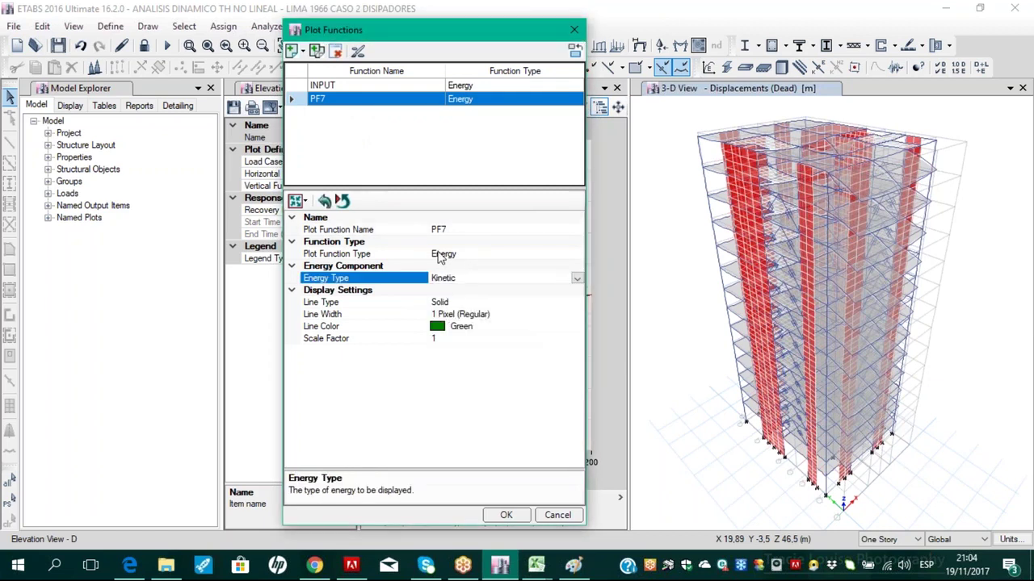
pyautogui.click(455, 230)
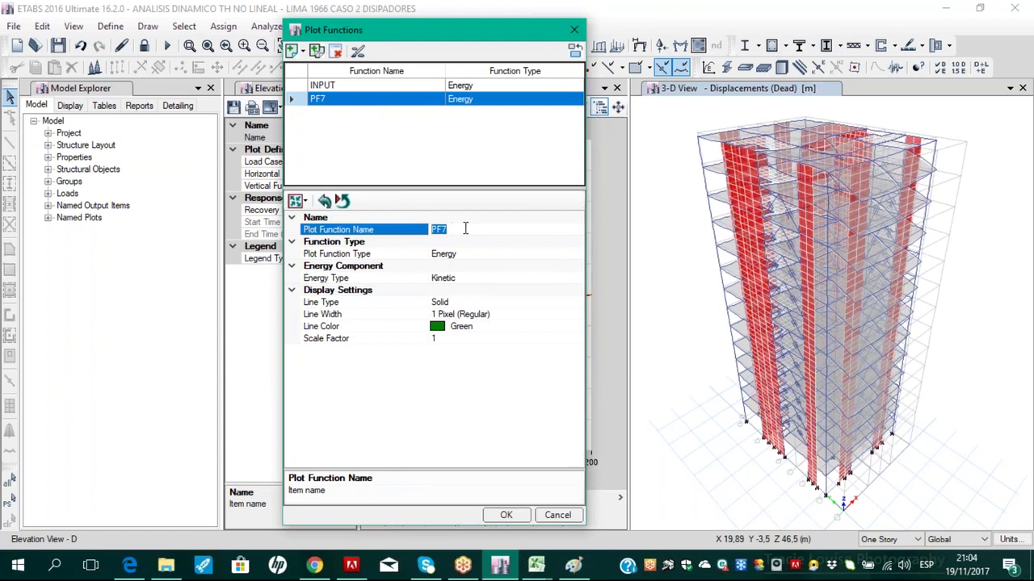
pyautogui.write('KINETIC')
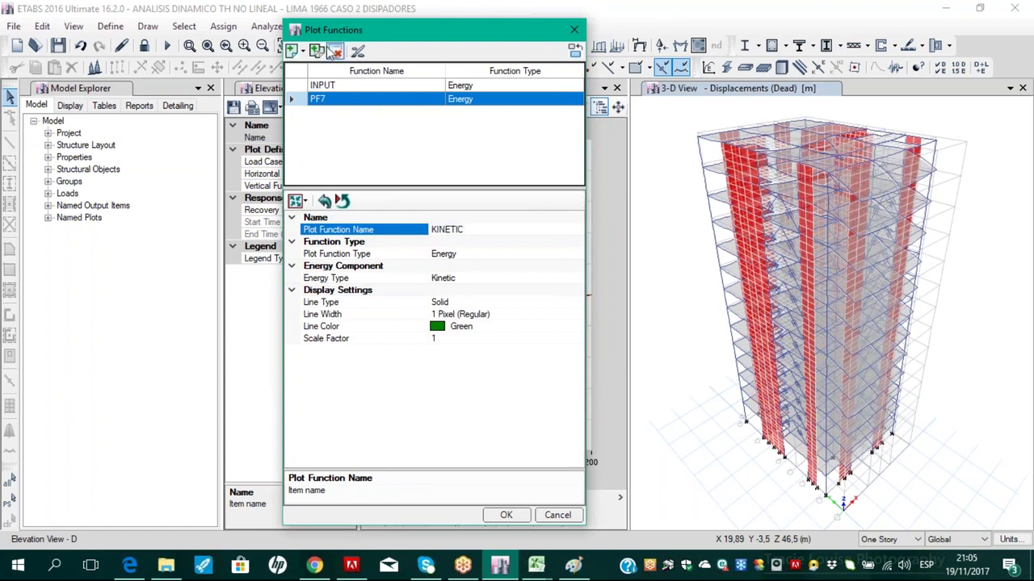
# Add a copy of the KINETIC plot function with energy type Potential and name it POTENTIAL
pyautogui.click(317, 50)
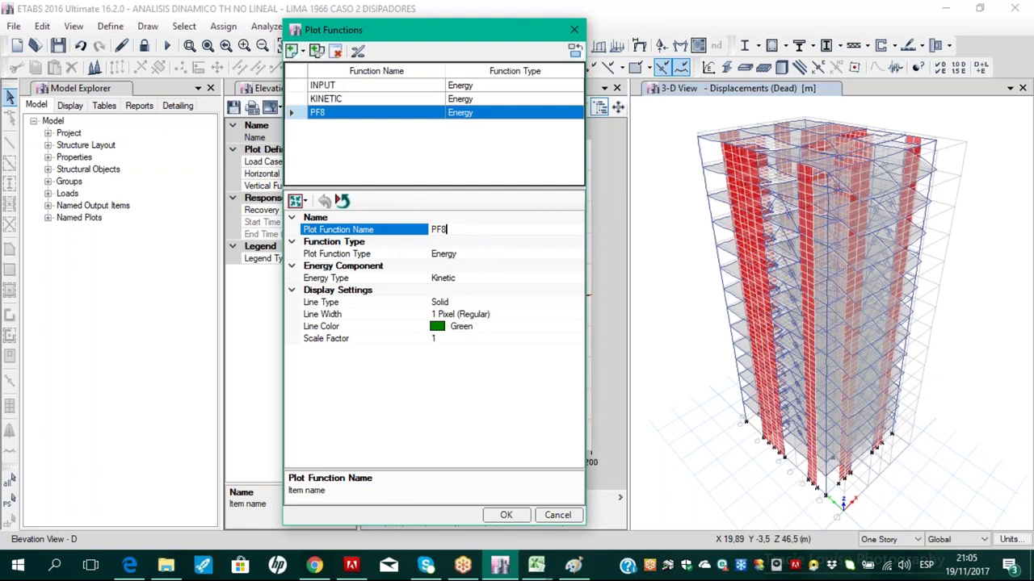
pyautogui.click(485, 278)
pyautogui.click(577, 278)
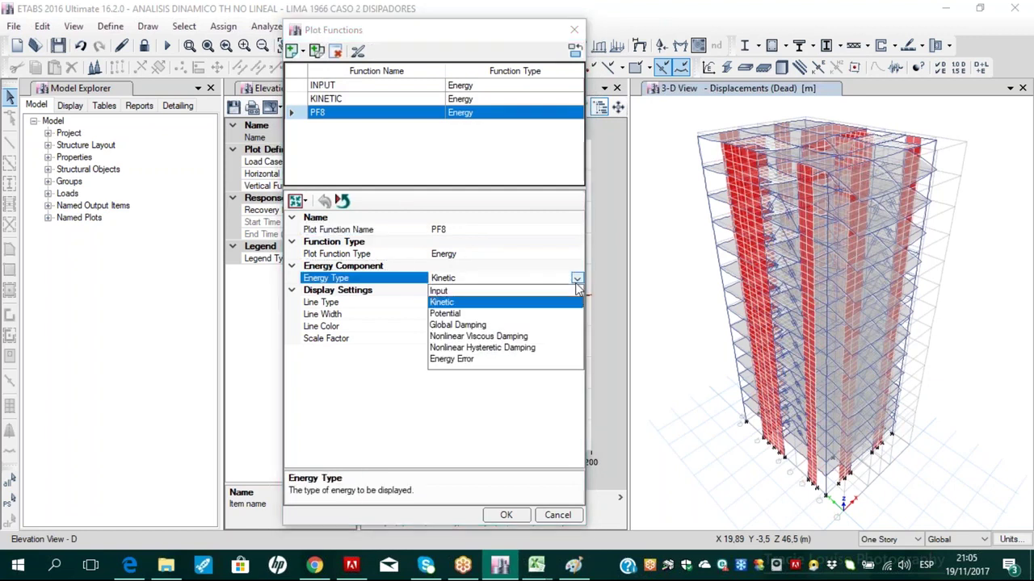
pyautogui.click(460, 315)
pyautogui.click(445, 229)
pyautogui.doubleClick(449, 230)
pyautogui.write('POTENTIAL')
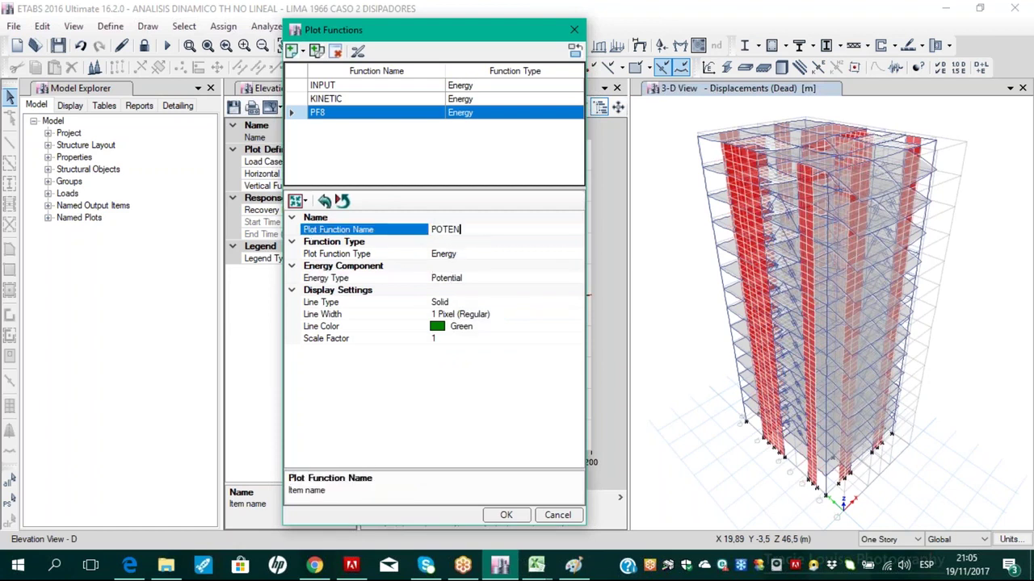
# Add a copy of the POTENTIAL plot function with energy type Global Damping and name it BLOBAL DAMPING
pyautogui.click(316, 48)
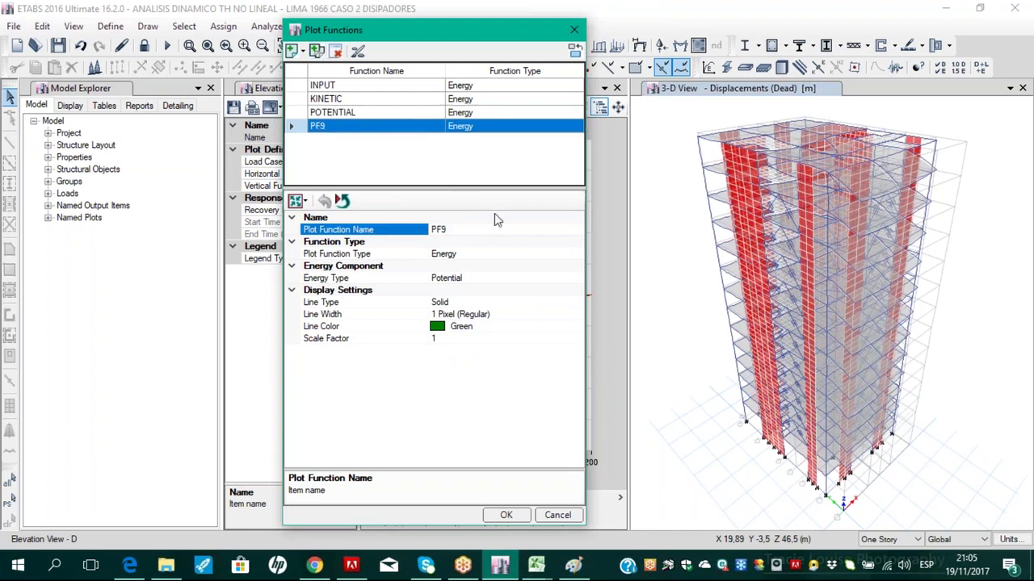
pyautogui.click(480, 278)
pyautogui.click(577, 278)
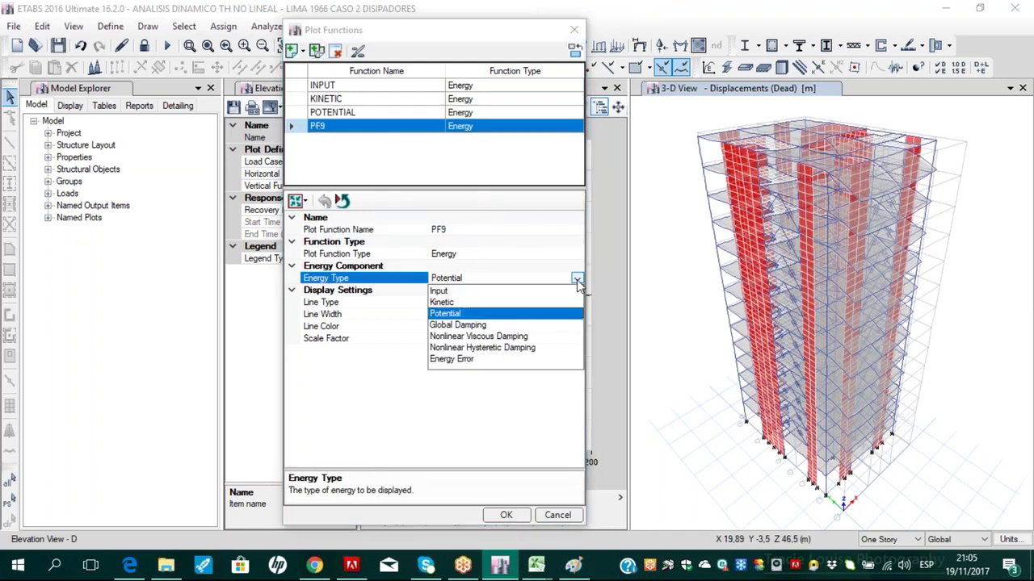
pyautogui.click(488, 325)
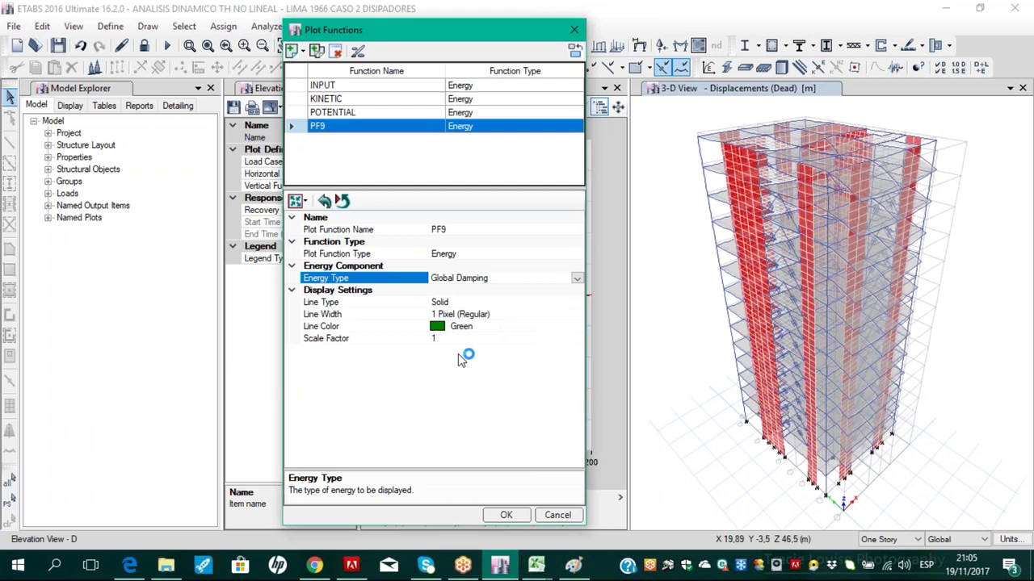
pyautogui.doubleClick(438, 230)
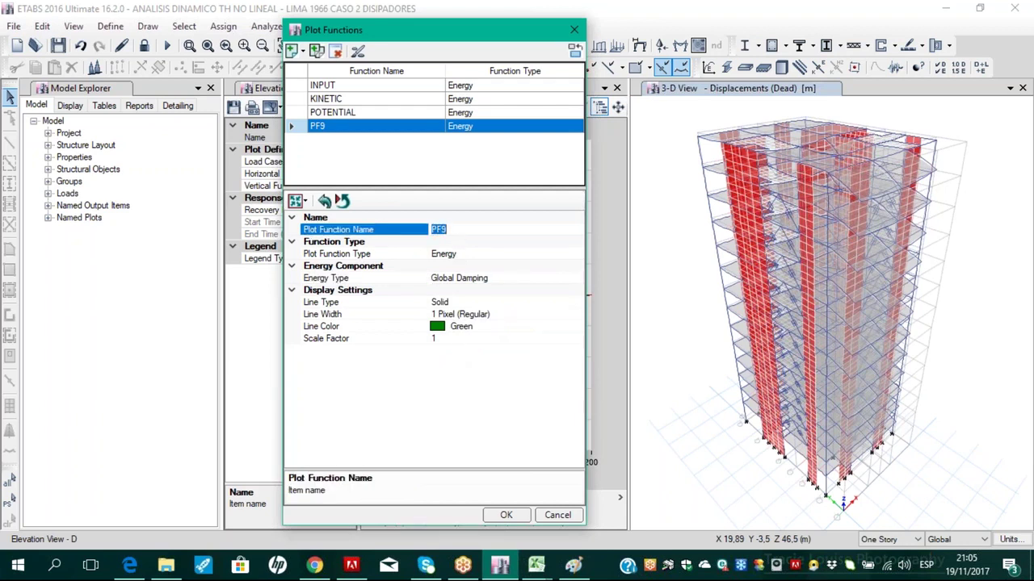
pyautogui.write('BLOBAL DAMPING')
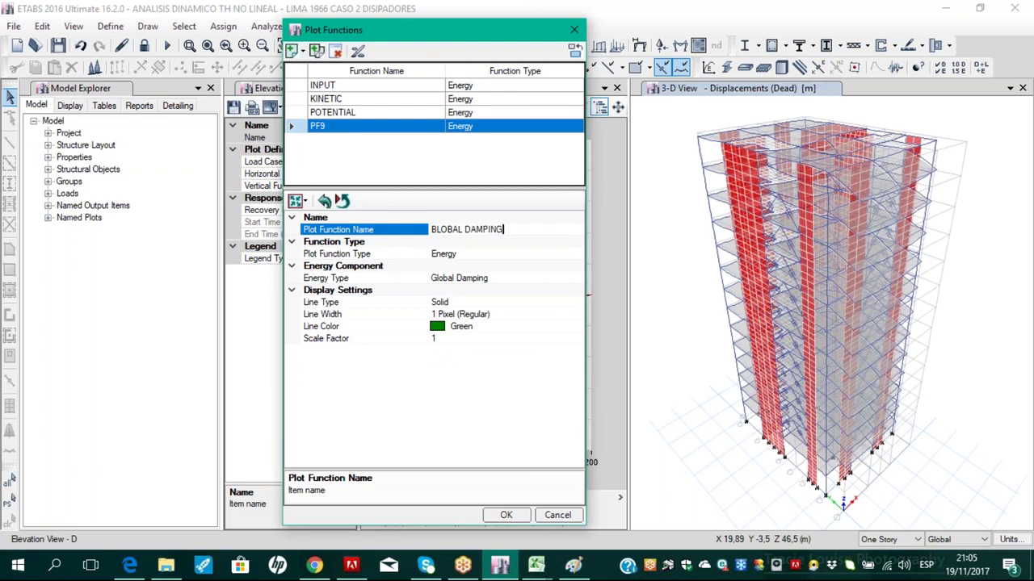
# Add a copy of the BLOBAL DAMPING plot function with energy type Nonlinear Hysteretic Damping
pyautogui.click(316, 50)
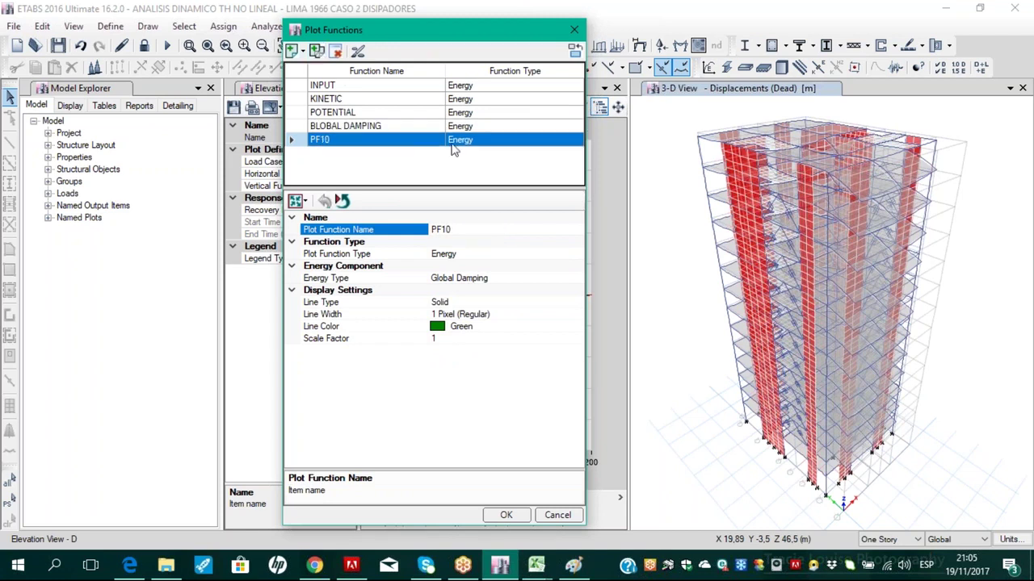
pyautogui.click(489, 278)
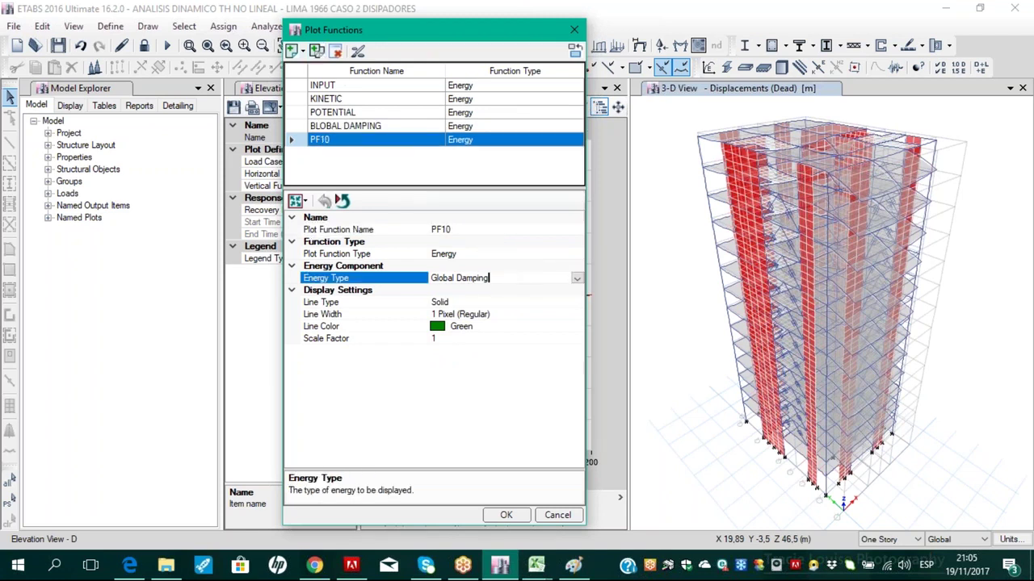
pyautogui.click(574, 278)
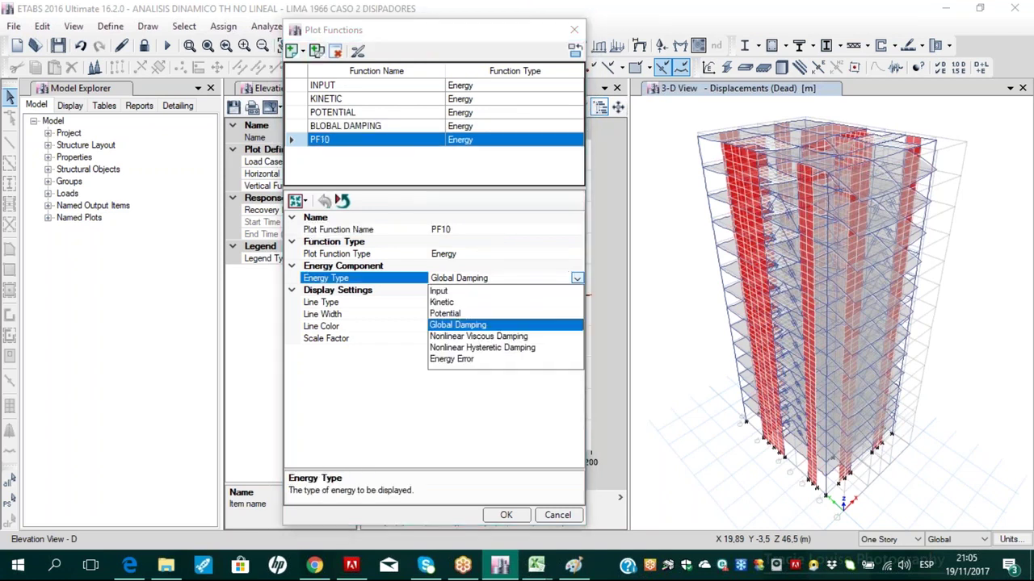
pyautogui.click(484, 348)
# Name the newly copied plot function DISIPADORES VISCOSOS
pyautogui.doubleClick(447, 230)
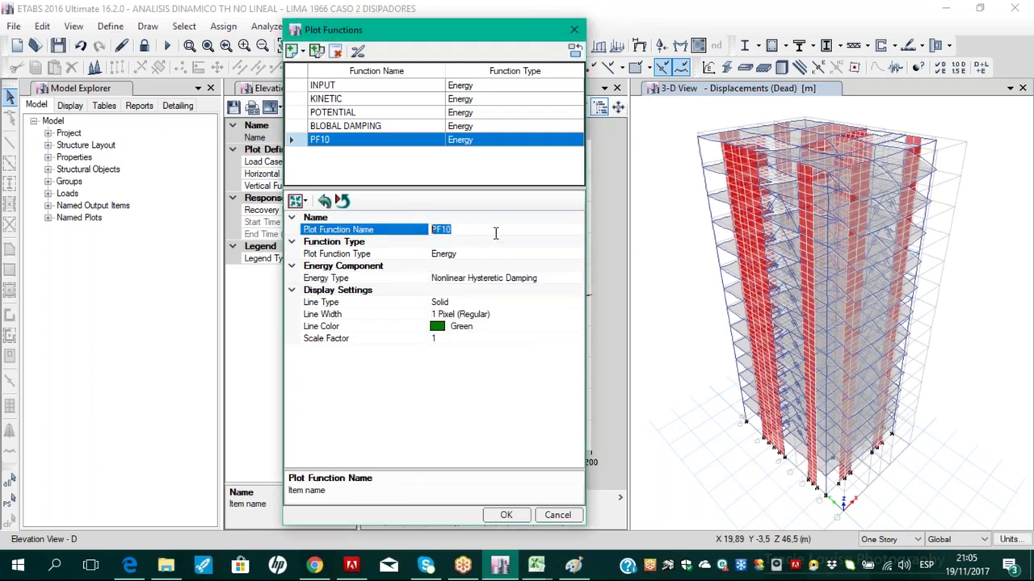
pyautogui.write('ENERG')
pyautogui.press('BackSpace')
pyautogui.press('BackSpace')
pyautogui.press('BackSpace')
pyautogui.press('BackSpace')
pyautogui.press('BackSpace')
pyautogui.write('DISIPADOR')
pyautogui.press('BackSpace')
pyautogui.press('BackSpace')
pyautogui.press('BackSpace')
pyautogui.press('BackSpace')
pyautogui.write('ADORES DIS')
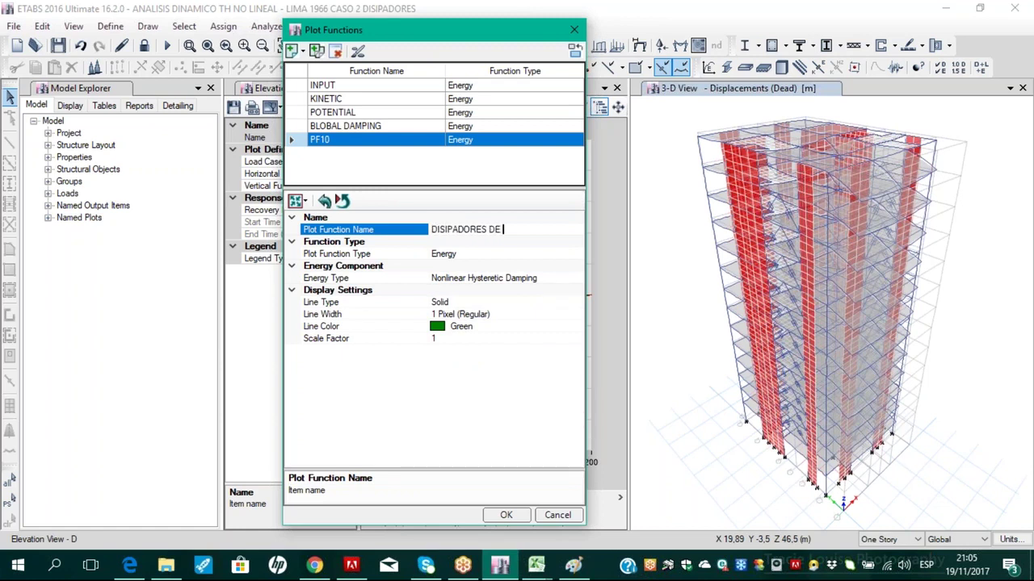
pyautogui.press('BackSpace')
pyautogui.press('BackSpace')
pyautogui.press('BackSpace')
pyautogui.write('VISCOSOS')
# Set the energy type of the DISIPADORES VISCOSOS function to Nonlinear Viscous Damping
pyautogui.click(495, 278)
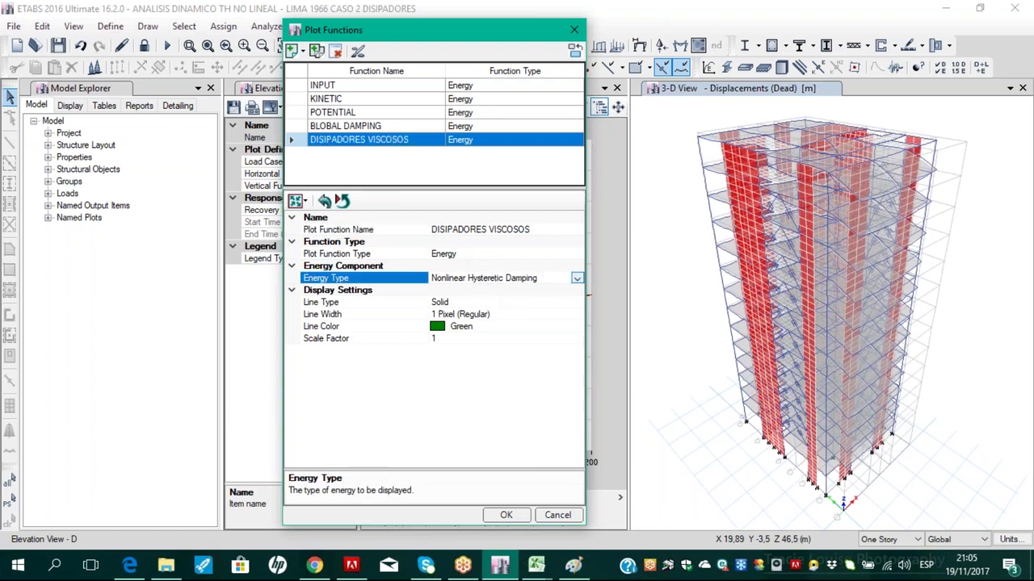
pyautogui.click(576, 278)
pyautogui.click(504, 336)
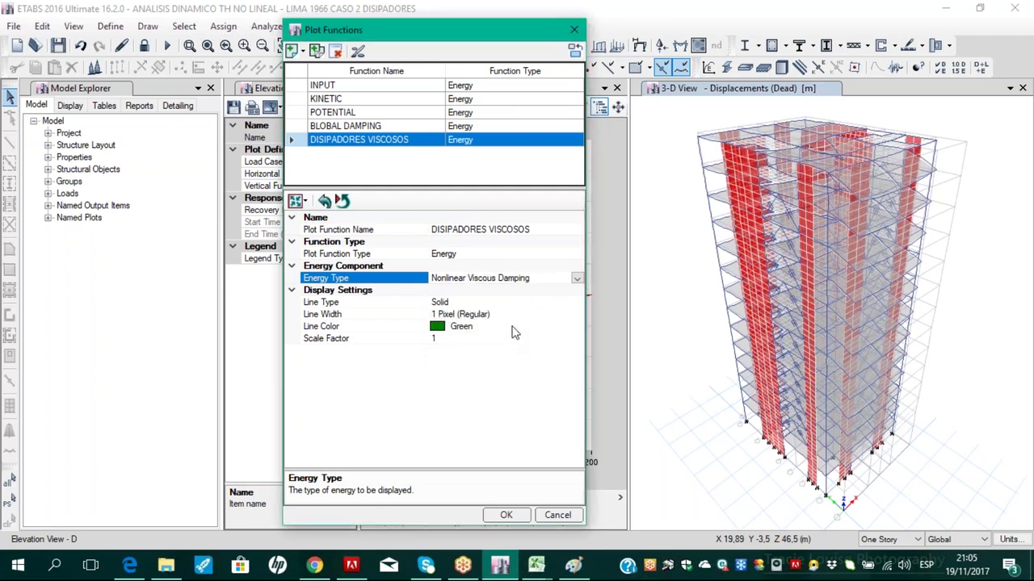
# Review the name, function type and energy type settings of the DISIPADORES VISCOSOS and BLOBAL DAMPING functions
pyautogui.click(487, 229)
pyautogui.click(487, 242)
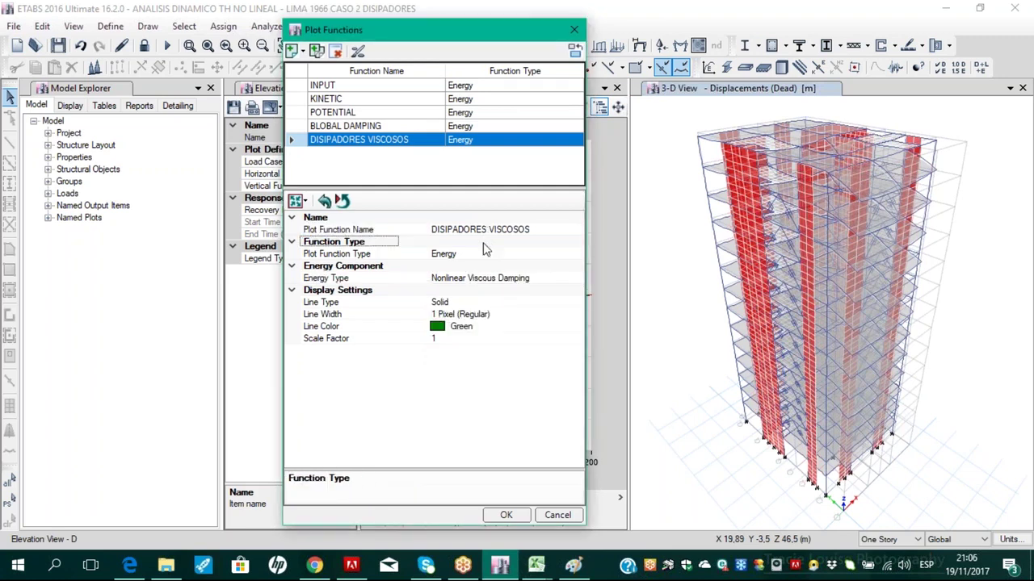
pyautogui.click(490, 277)
pyautogui.click(487, 253)
pyautogui.click(487, 229)
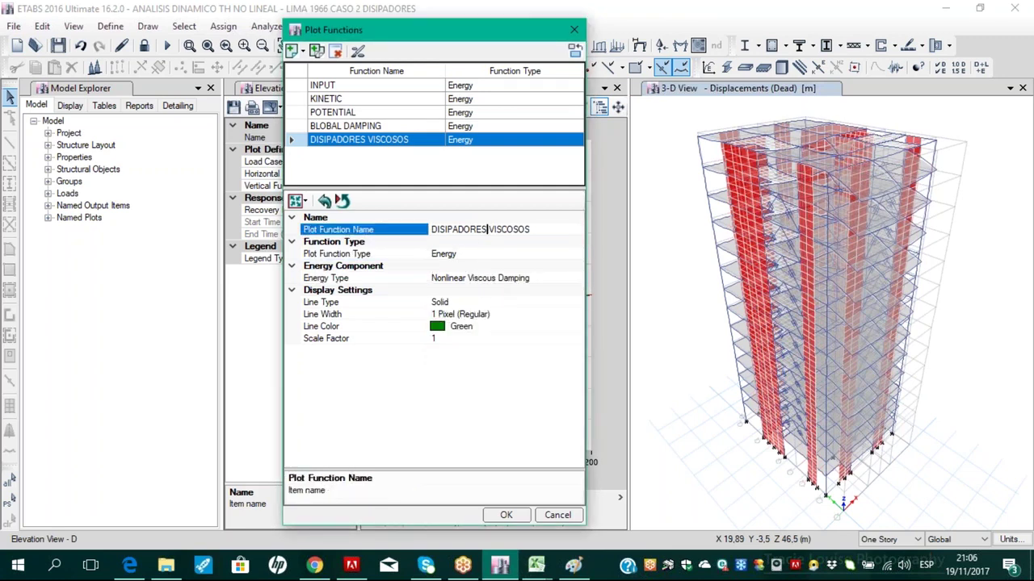
pyautogui.click(474, 302)
pyautogui.click(479, 254)
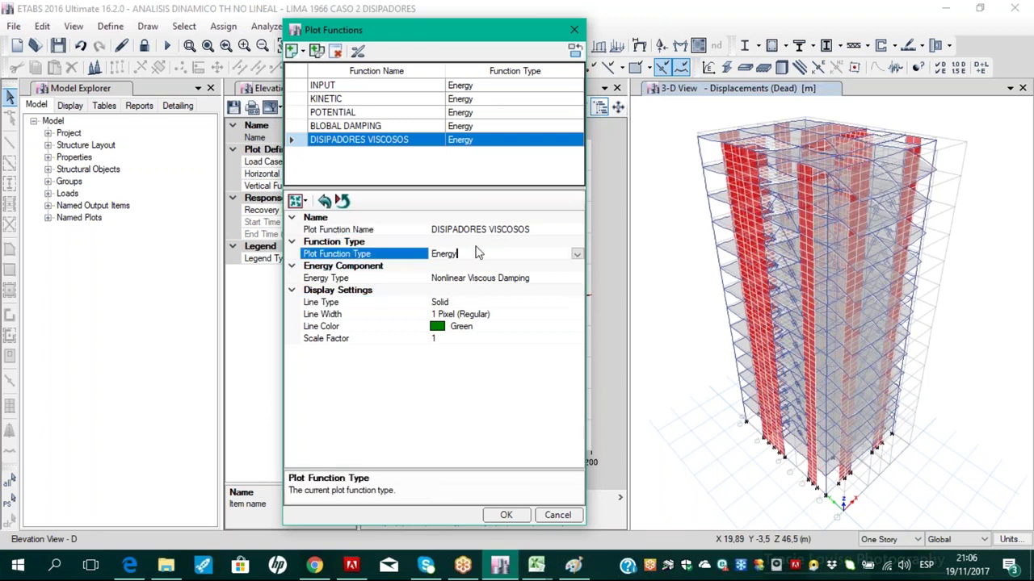
pyautogui.click(481, 230)
pyautogui.click(405, 141)
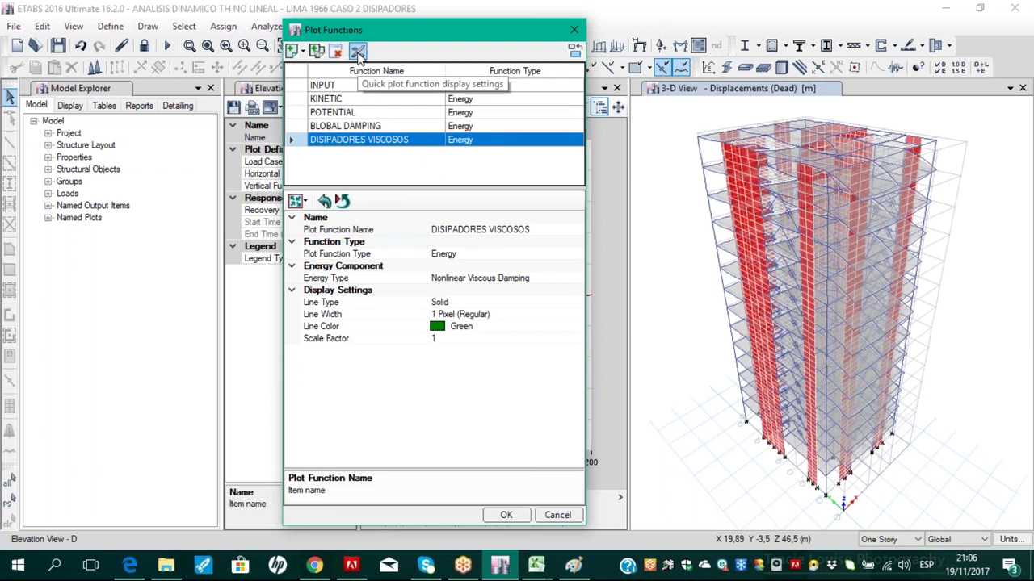
pyautogui.click(365, 128)
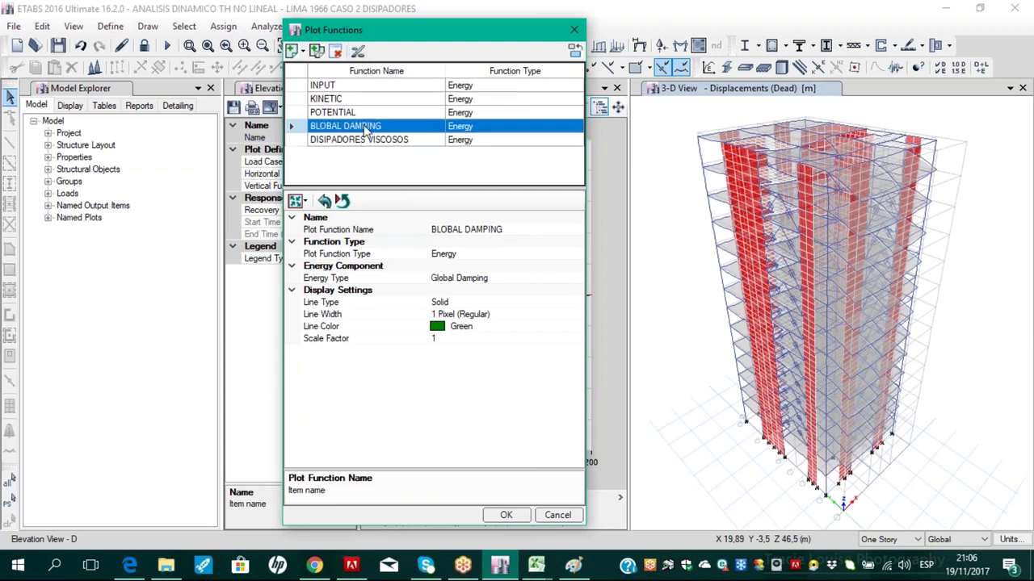
pyautogui.click(357, 141)
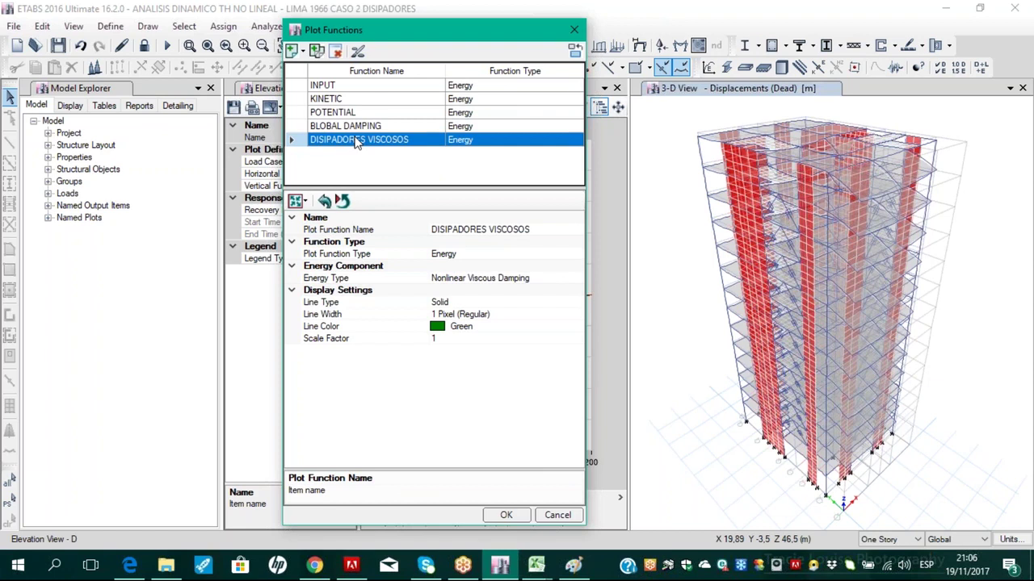
# In the quick plot function display settings, set the line color of INPUT to Red and of POTENTIAL to Magenta
pyautogui.click(359, 51)
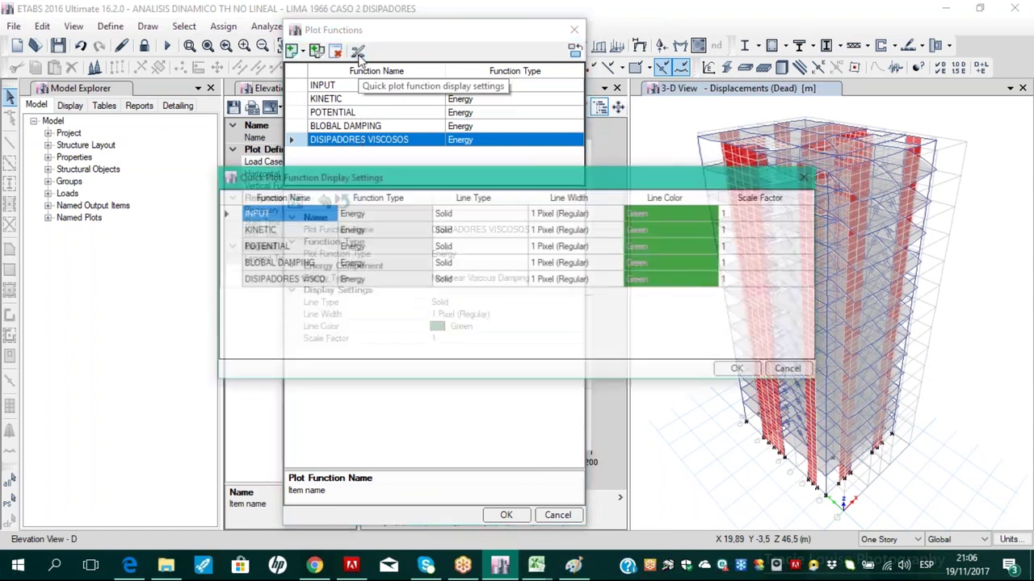
pyautogui.moveTo(672, 179); pyautogui.dragTo(564, 150)
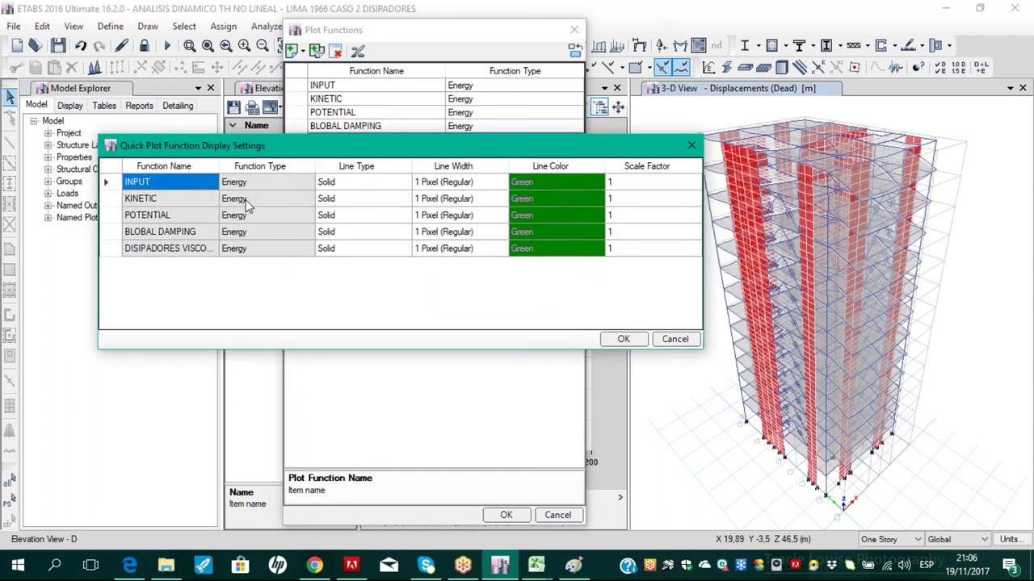
pyautogui.click(573, 184)
pyautogui.click(598, 184)
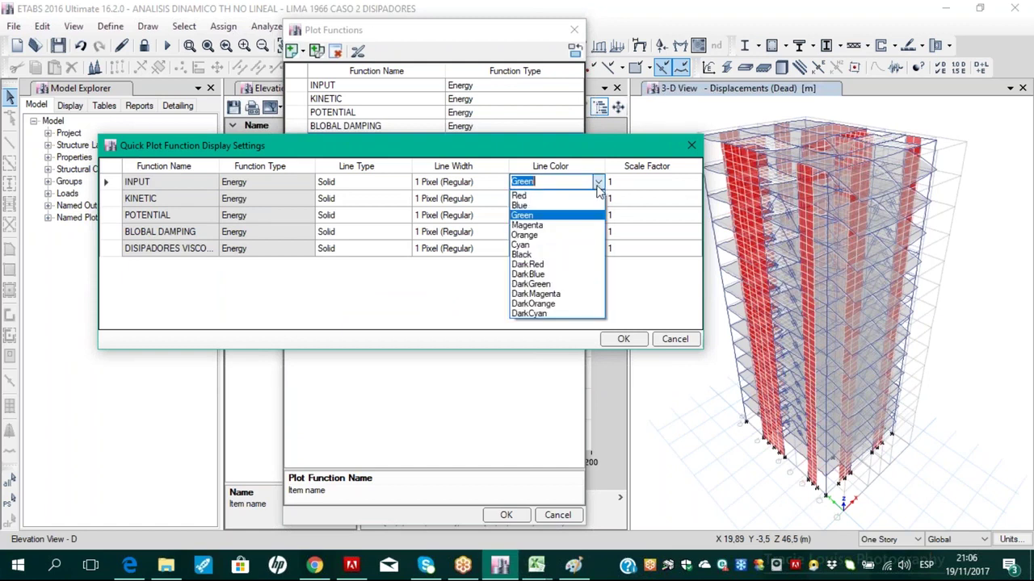
pyautogui.click(521, 196)
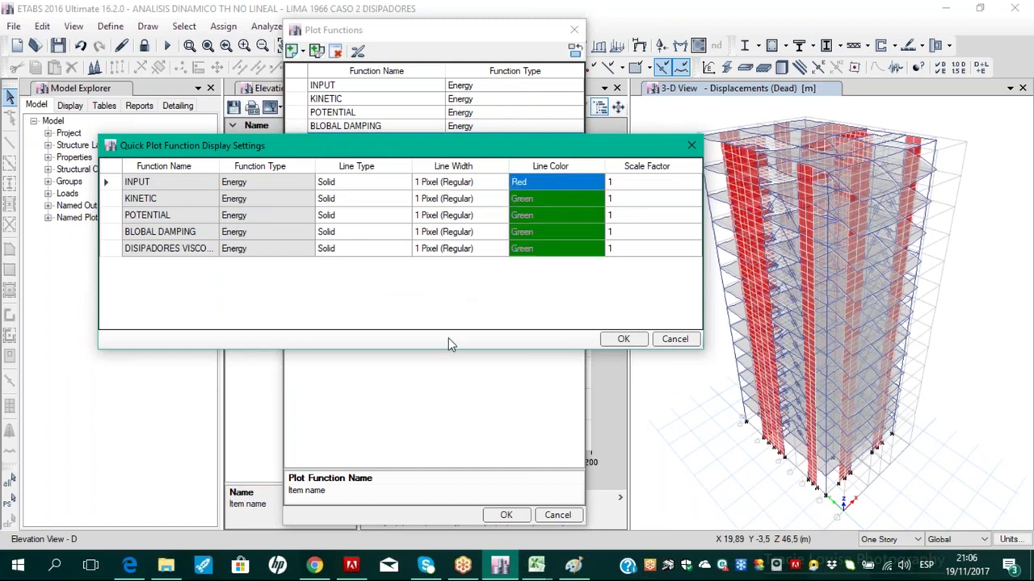
pyautogui.click(559, 199)
pyautogui.click(560, 215)
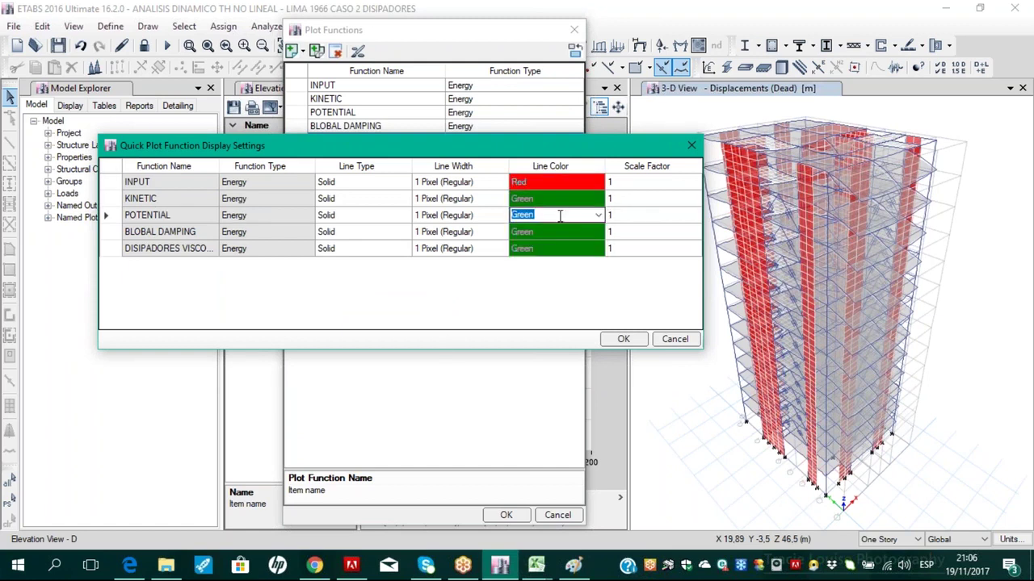
pyautogui.click(599, 216)
pyautogui.click(545, 258)
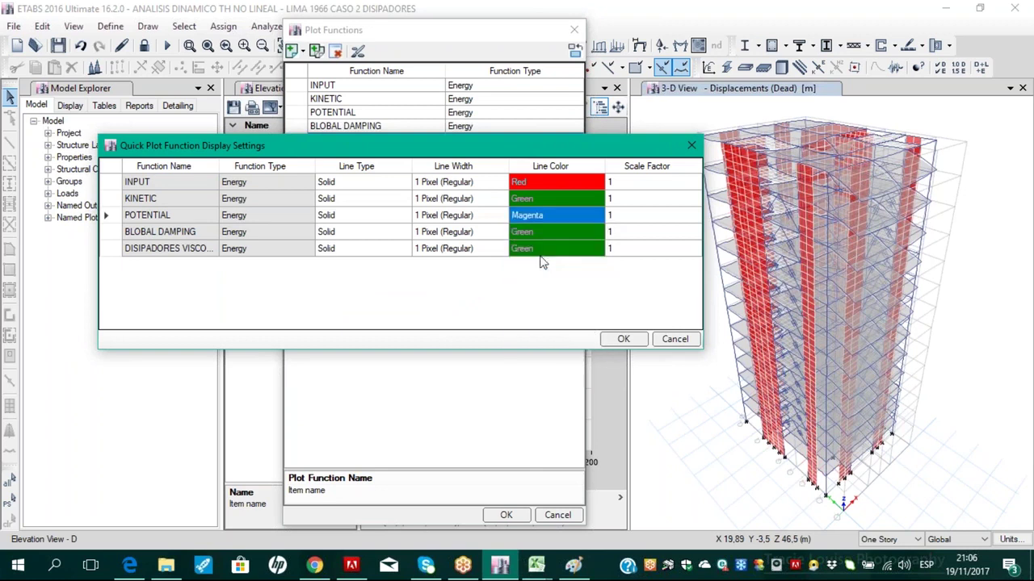
# Set the line color of BLOBAL DAMPING to Orange and of DISIPADORES VISCOSOS to Cyan
pyautogui.click(539, 231)
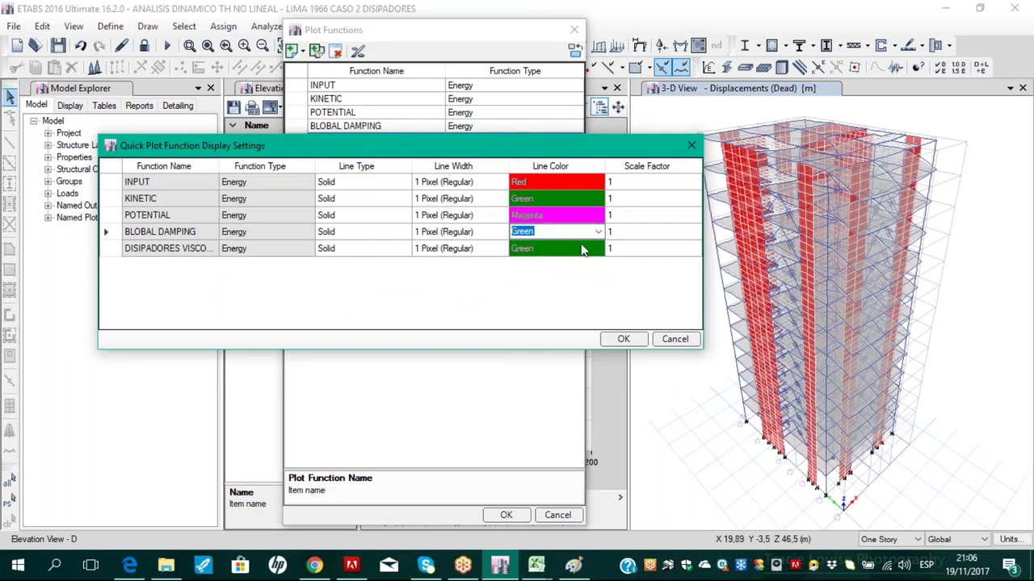
pyautogui.click(599, 232)
pyautogui.click(537, 291)
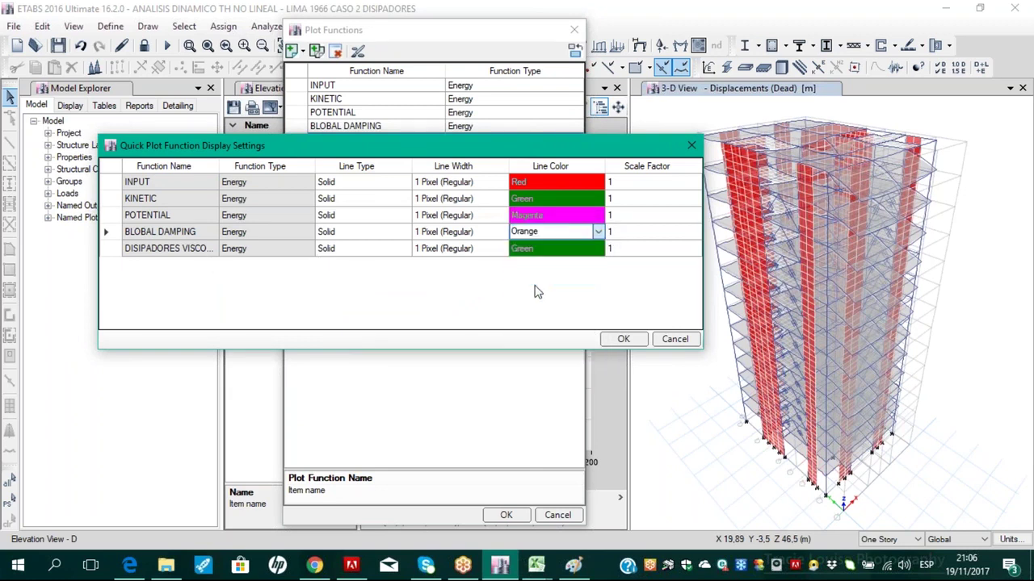
pyautogui.click(550, 250)
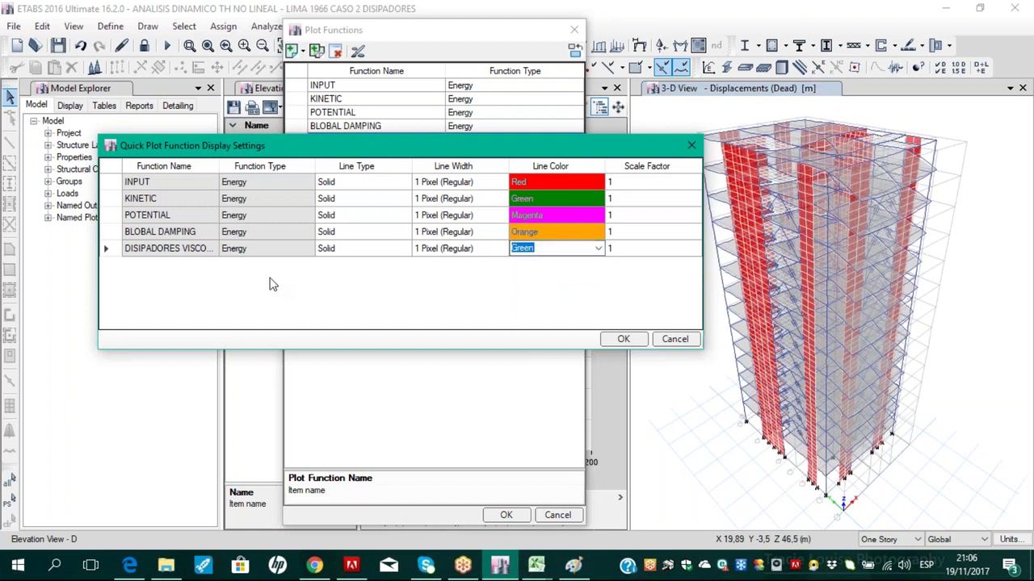
pyautogui.click(600, 252)
pyautogui.click(558, 309)
# Check the line colors assigned to the energy functions and accept the display settings and plot function definitions
pyautogui.click(565, 231)
pyautogui.click(565, 249)
pyautogui.click(565, 226)
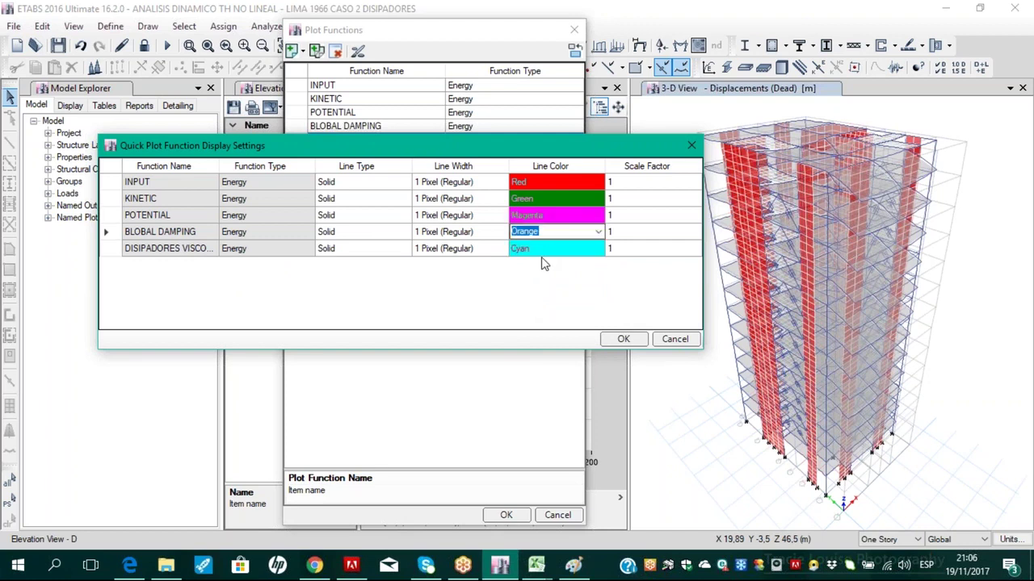
pyautogui.click(543, 249)
pyautogui.click(541, 183)
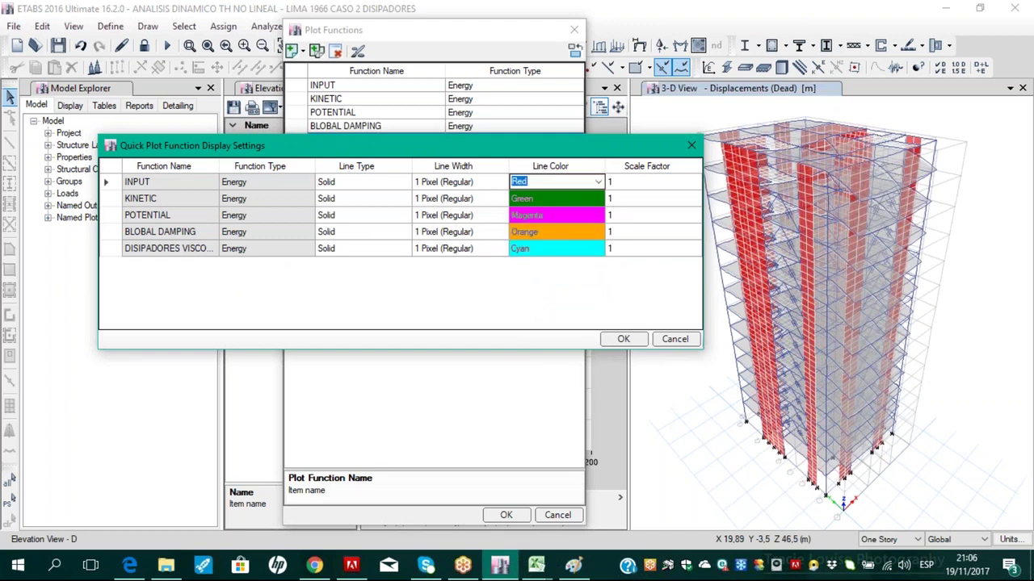
pyautogui.click(537, 249)
pyautogui.click(537, 182)
pyautogui.click(537, 214)
pyautogui.click(537, 232)
pyautogui.click(537, 249)
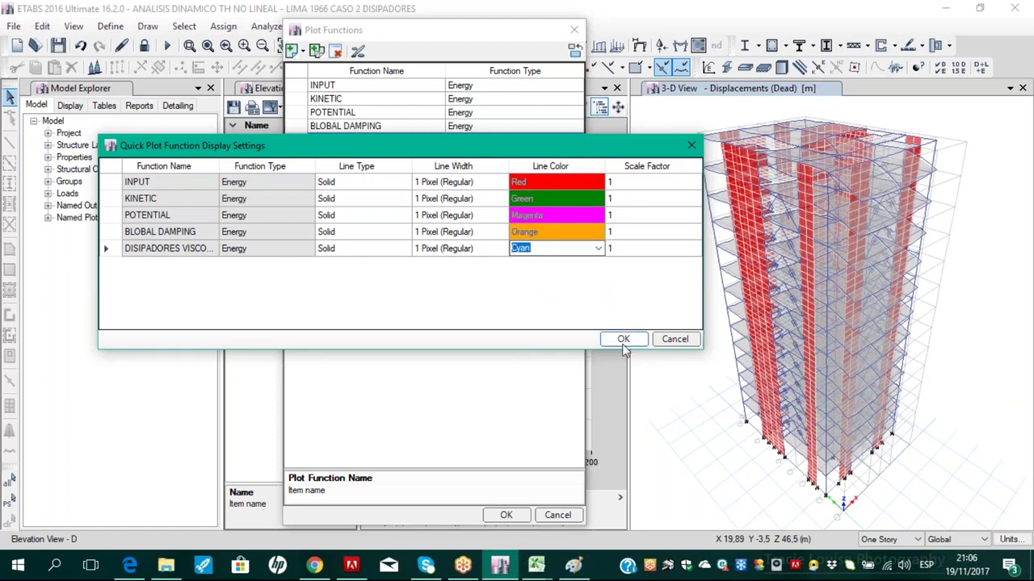
pyautogui.click(623, 338)
pyautogui.click(502, 515)
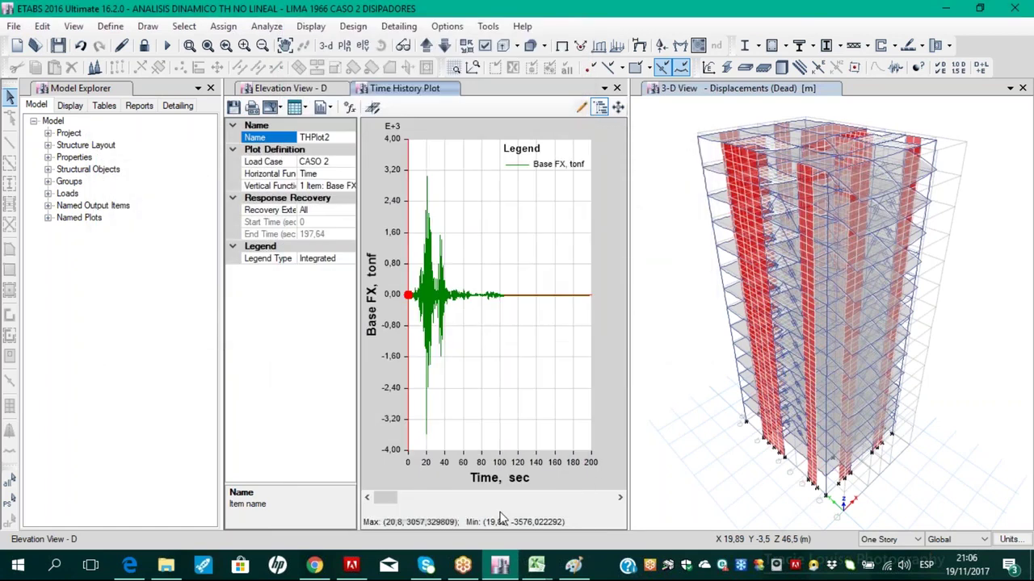
# Add BLOBAL DAMPING, DISIPADORES VISCOSOS, KINETIC and POTENTIAL to the vertical plot functions alongside INPUT, and widen the time history plot pane
pyautogui.click(372, 108)
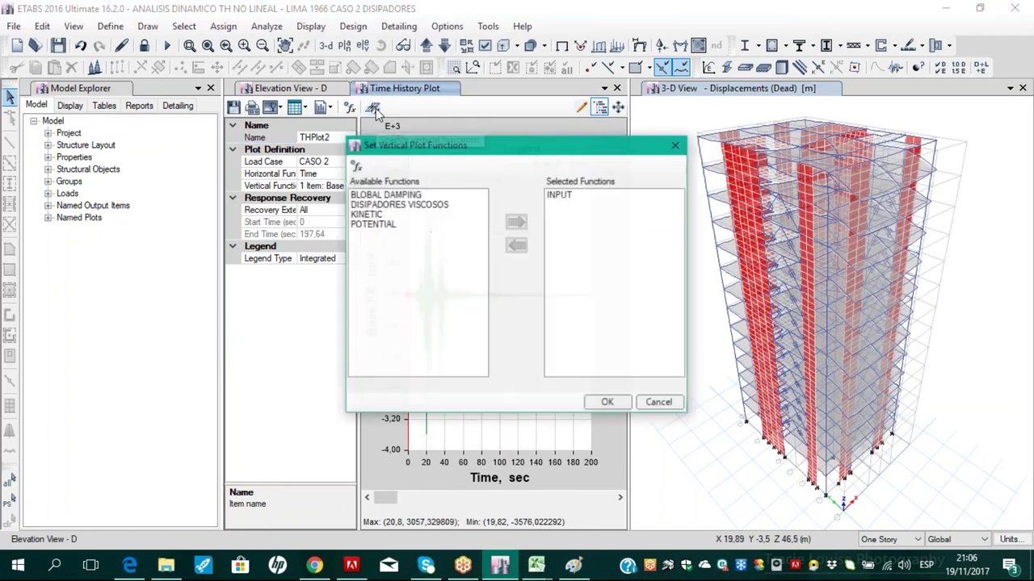
pyautogui.moveTo(396, 202); pyautogui.dragTo(385, 224)
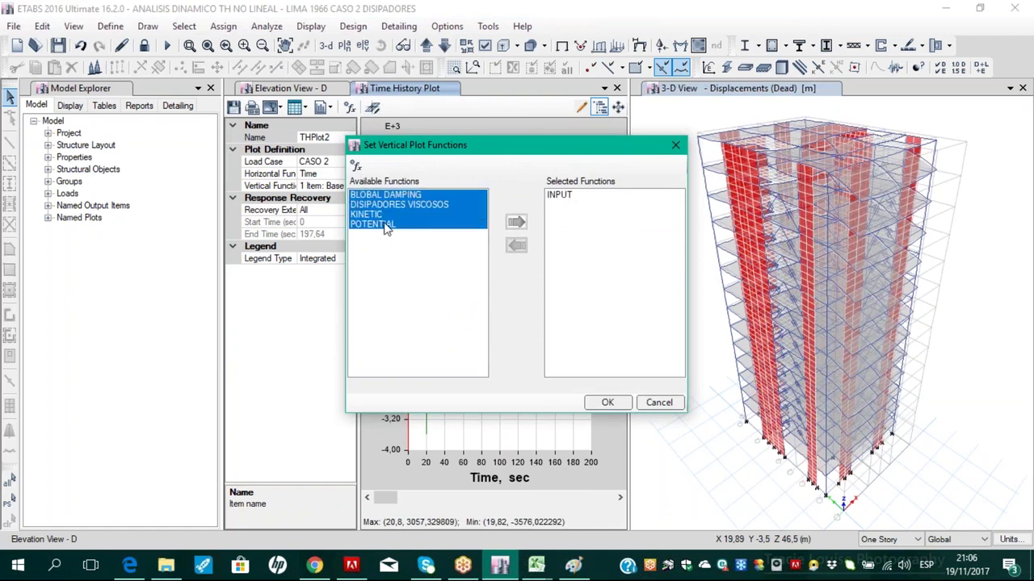
pyautogui.click(516, 221)
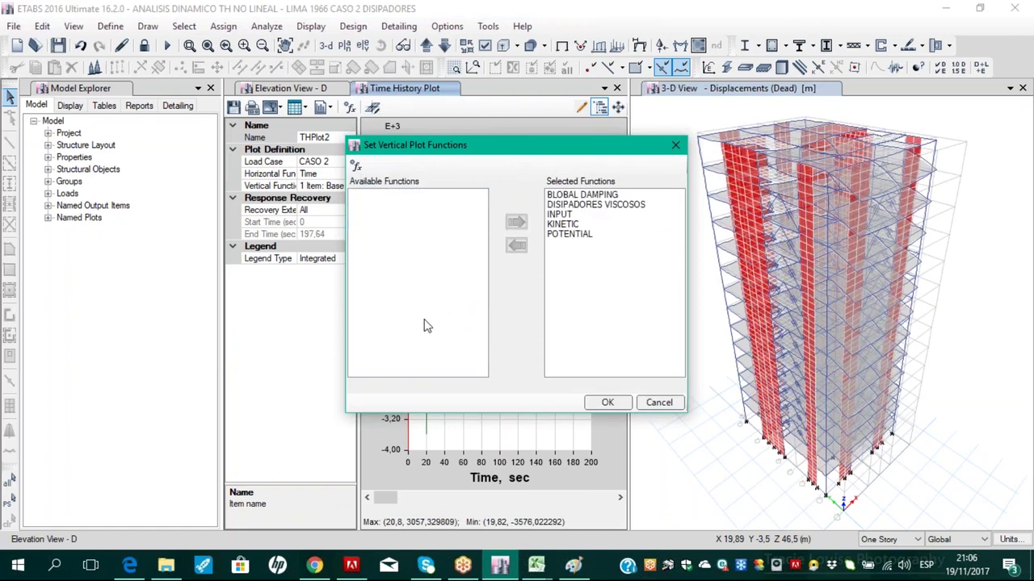
pyautogui.click(600, 402)
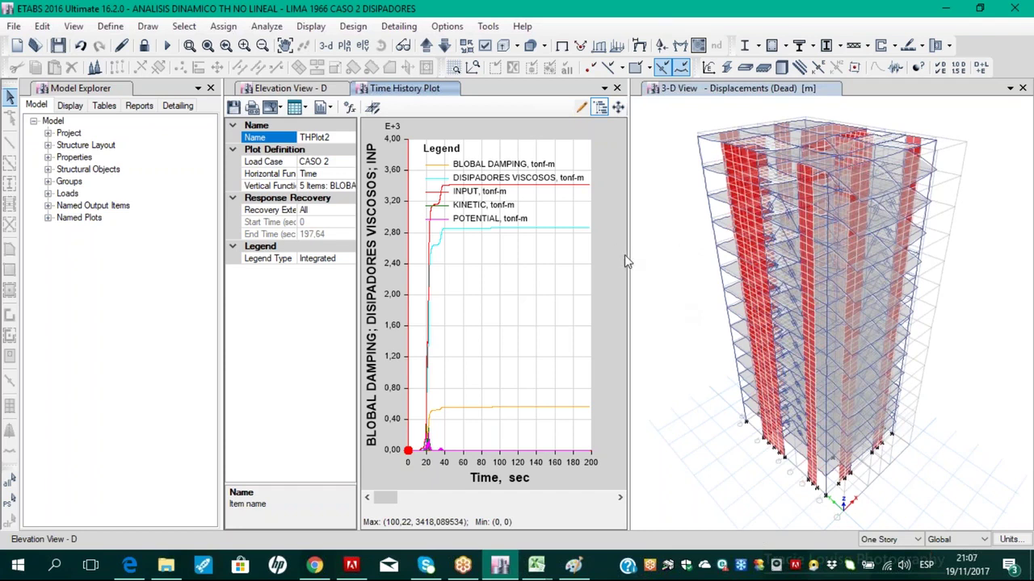
pyautogui.moveTo(640, 255); pyautogui.dragTo(679, 257)
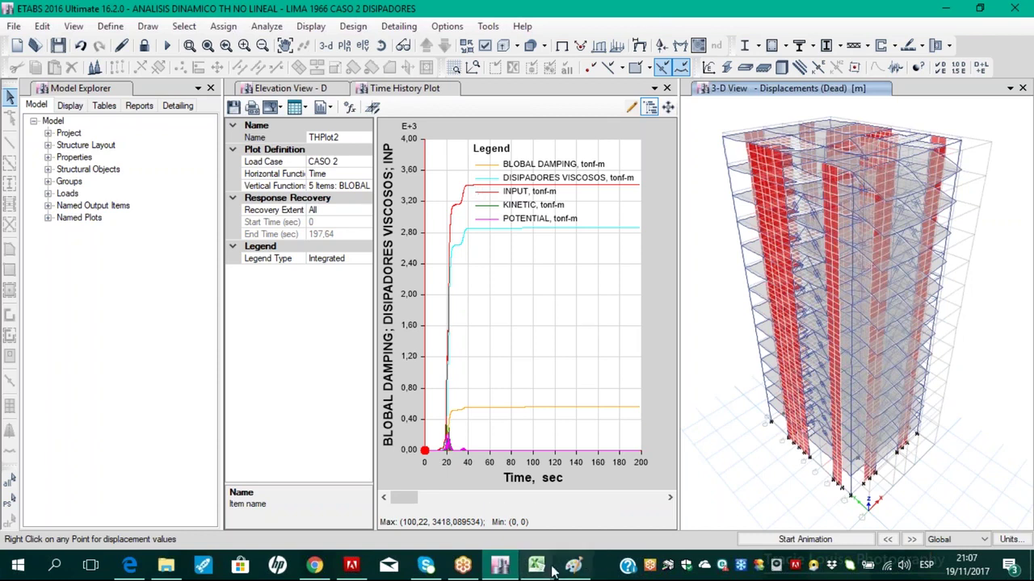
# Handwrite the dissipated energy percentage, 83,07 %, as ink over the CASO 2 energy time history plot
pyautogui.moveTo(527, 288); pyautogui.dragTo(492, 325)
pyautogui.moveTo(496, 260); pyautogui.dragTo(497, 285)
pyautogui.moveTo(531, 320)
pyautogui.mouseDown()
pyautogui.moveTo(561, 310)
pyautogui.moveTo(560, 321)
pyautogui.mouseUp()
pyautogui.moveTo(605, 286)
pyautogui.mouseDown()
pyautogui.moveTo(593, 326)
pyautogui.moveTo(603, 296)
pyautogui.moveTo(635, 304)
pyautogui.moveTo(623, 342)
pyautogui.moveTo(653, 299)
pyautogui.moveTo(653, 320)
pyautogui.moveTo(680, 343)
pyautogui.mouseUp()
pyautogui.click(696, 348)
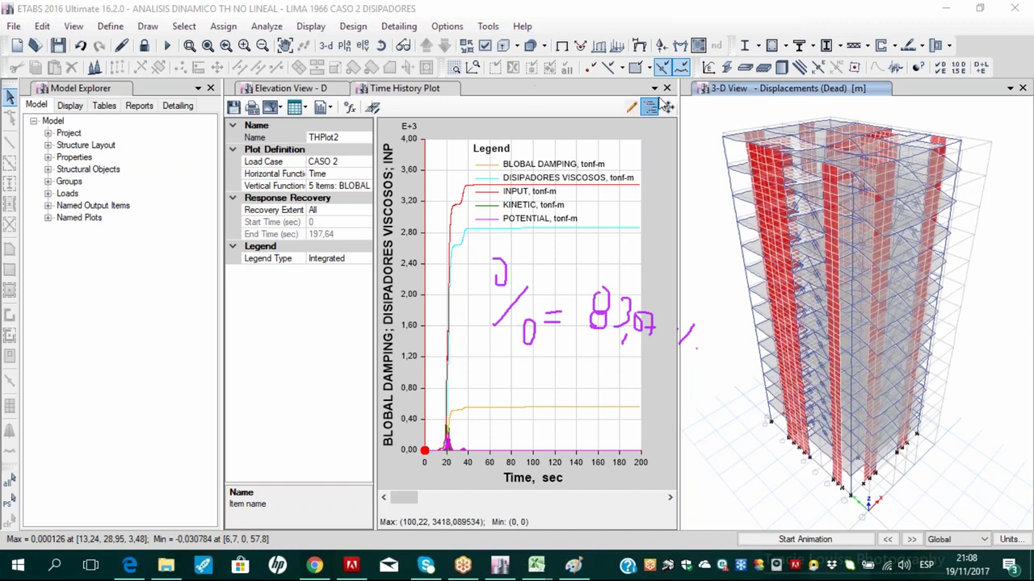
# Close the energy time history plot and display the response spectrum curves for CASO 2
pyautogui.click(666, 88)
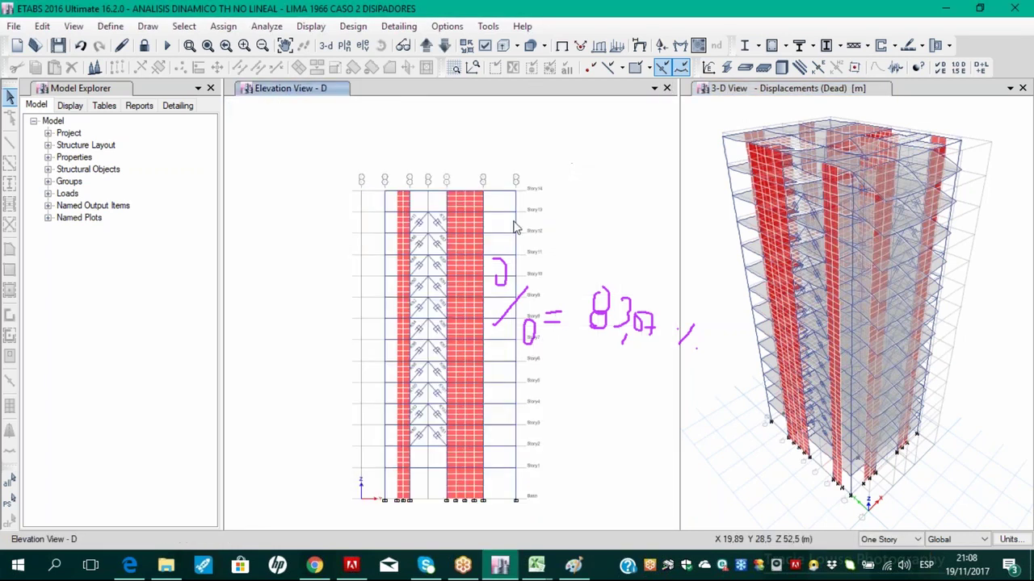
pyautogui.click(310, 26)
pyautogui.click(378, 245)
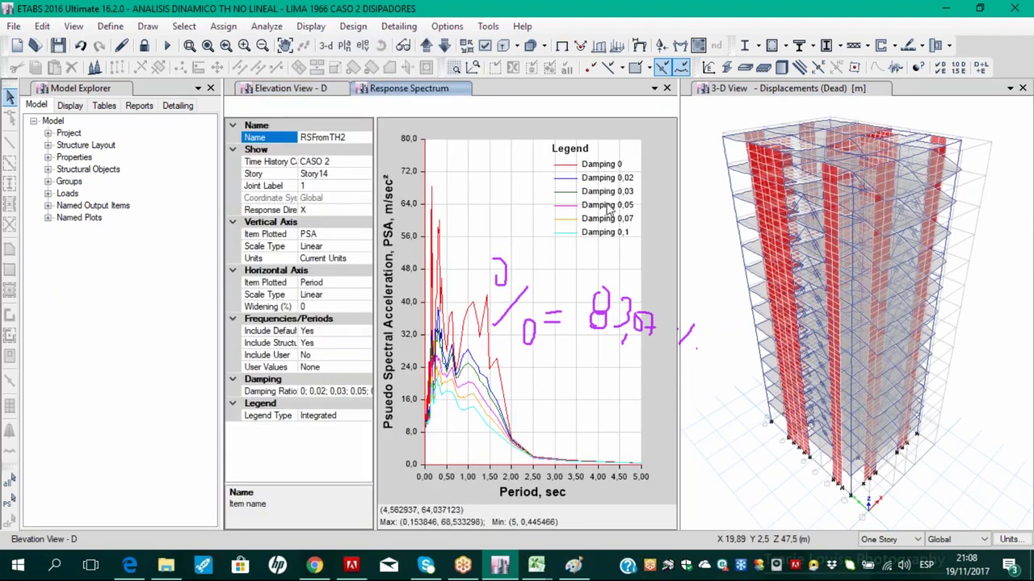
# Review the damping ratios specified for the spectrum curves, close the response spectrum plot and clear the ink
pyautogui.click(362, 391)
pyautogui.click(365, 390)
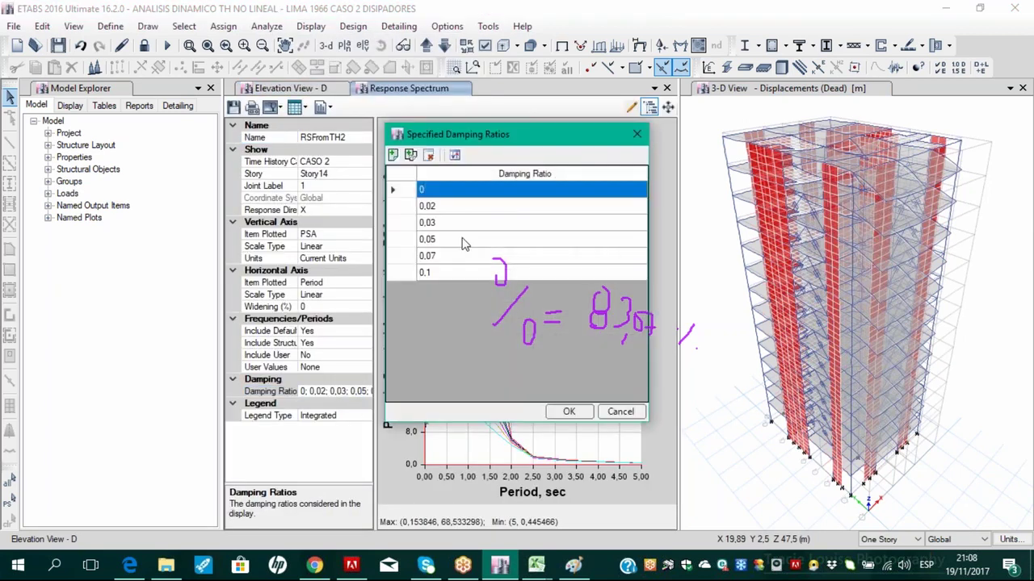
pyautogui.click(462, 243)
pyautogui.click(551, 411)
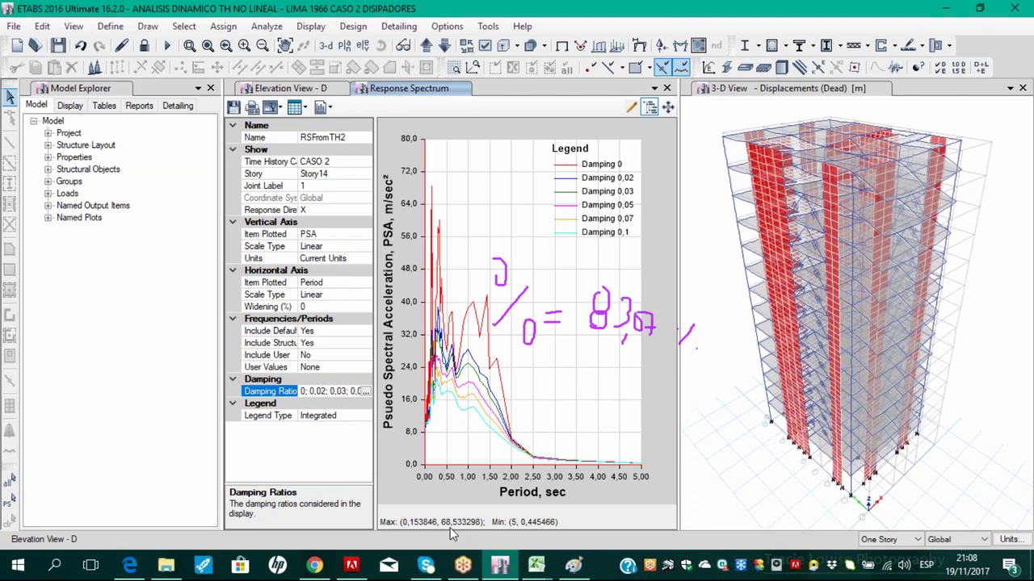
pyautogui.click(666, 88)
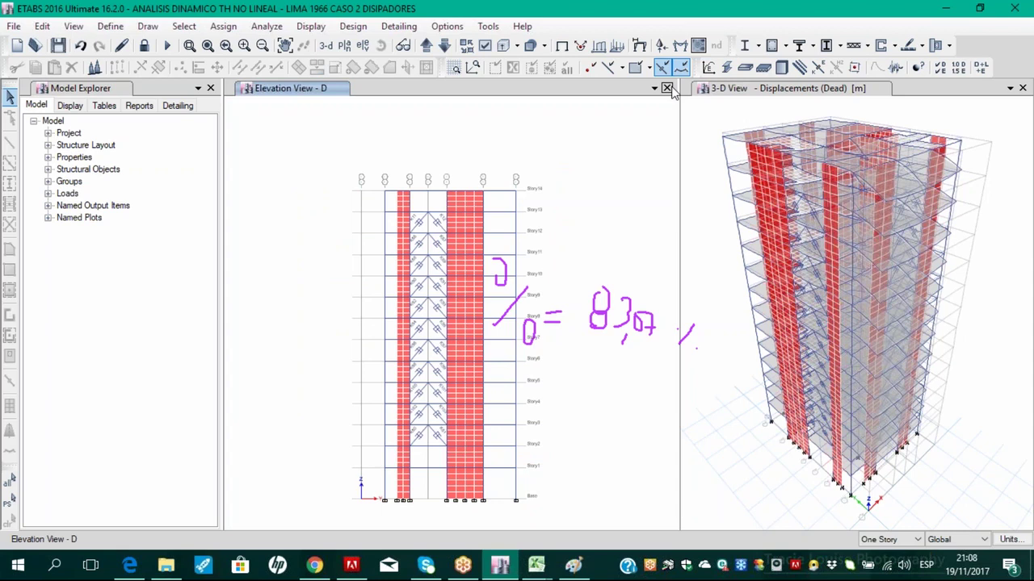
pyautogui.press('Escape')
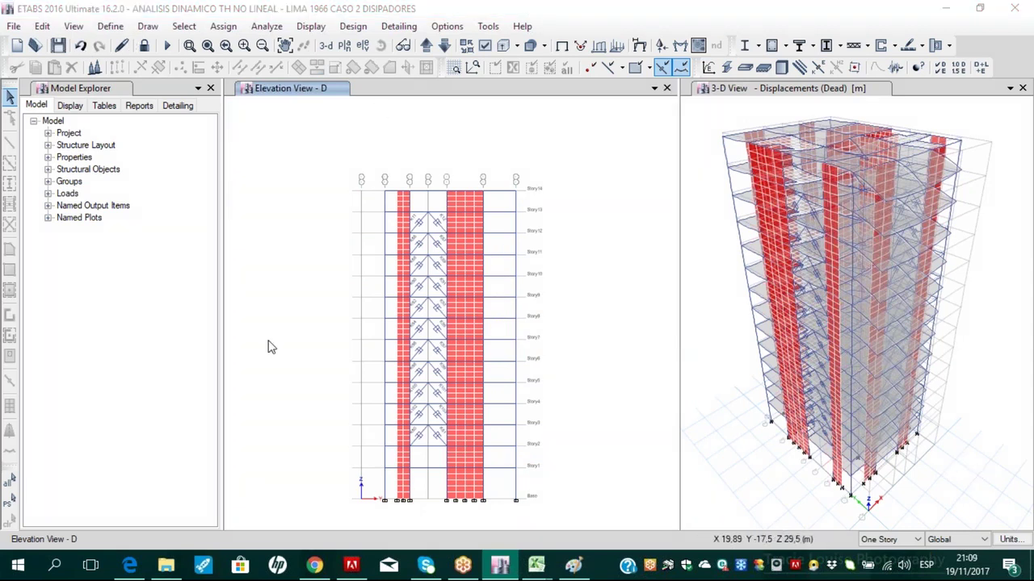
# Switch to the damper presentation in Edge and examine the COMPORTAMIENTO HISTERÉTICO slide's force-deformation loops
pyautogui.click(129, 565)
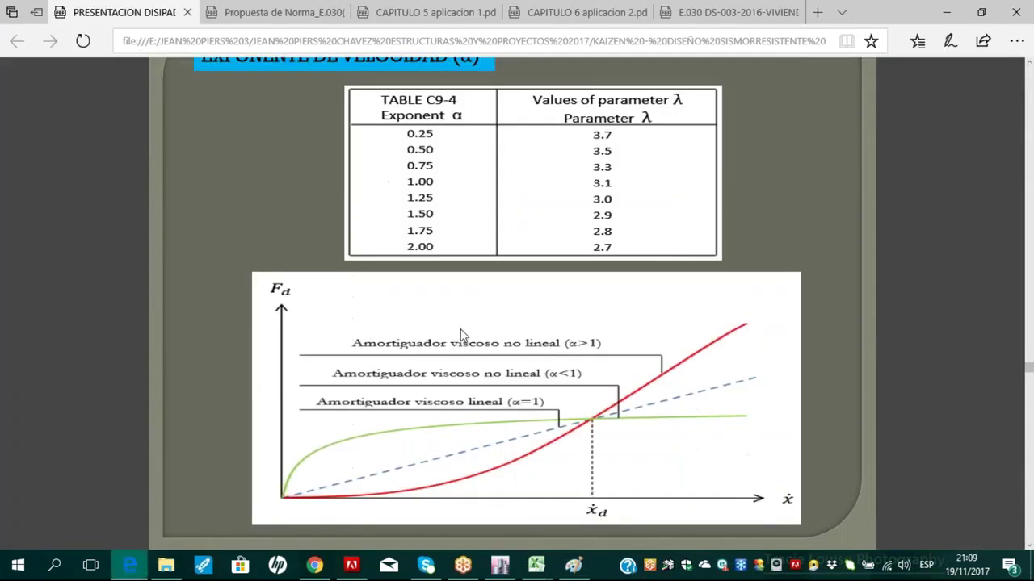
pyautogui.scroll(-3, 460, 337)
pyautogui.scroll(-10, 461, 329)
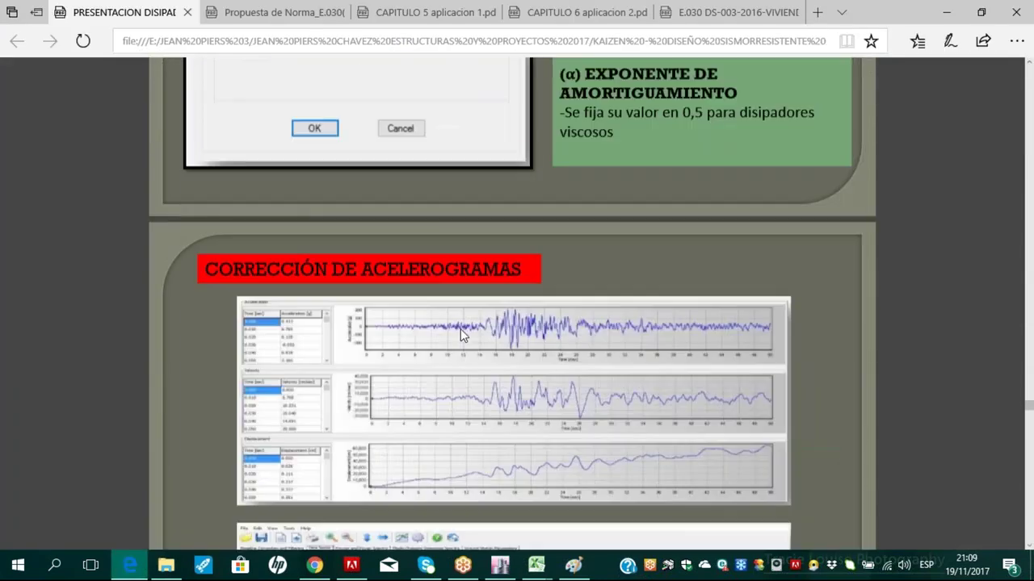
pyautogui.scroll(3, 460, 329)
pyautogui.scroll(-15, 601, 432)
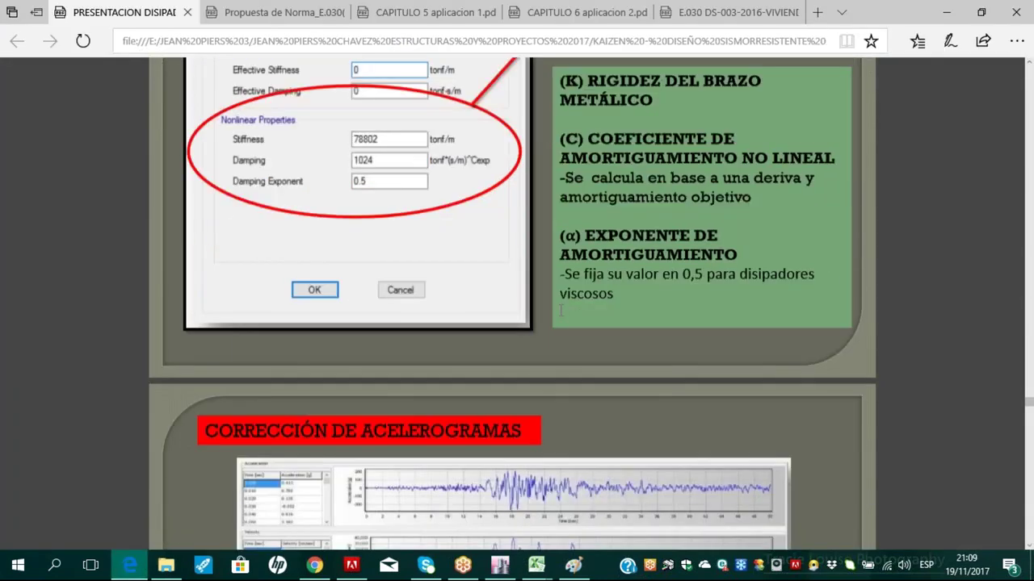
pyautogui.scroll(-5, 602, 433)
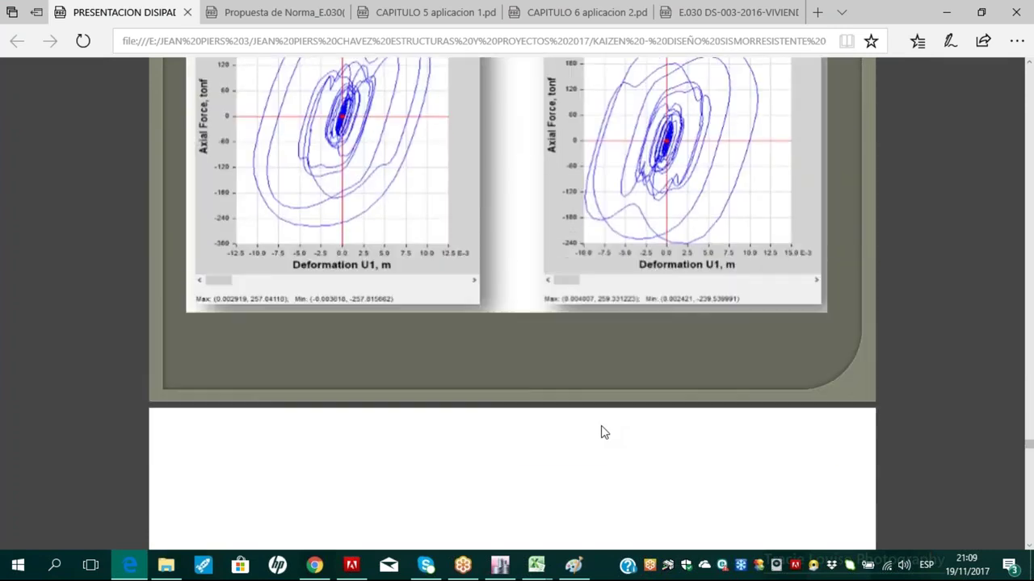
pyautogui.scroll(6, 393, 296)
pyautogui.scroll(1, 483, 267)
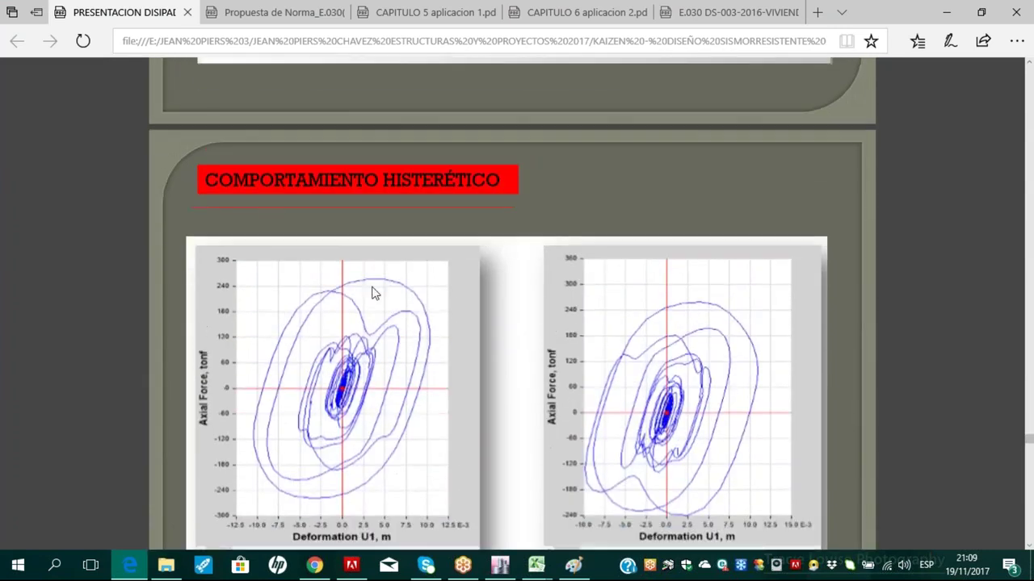
pyautogui.scroll(-2, 453, 310)
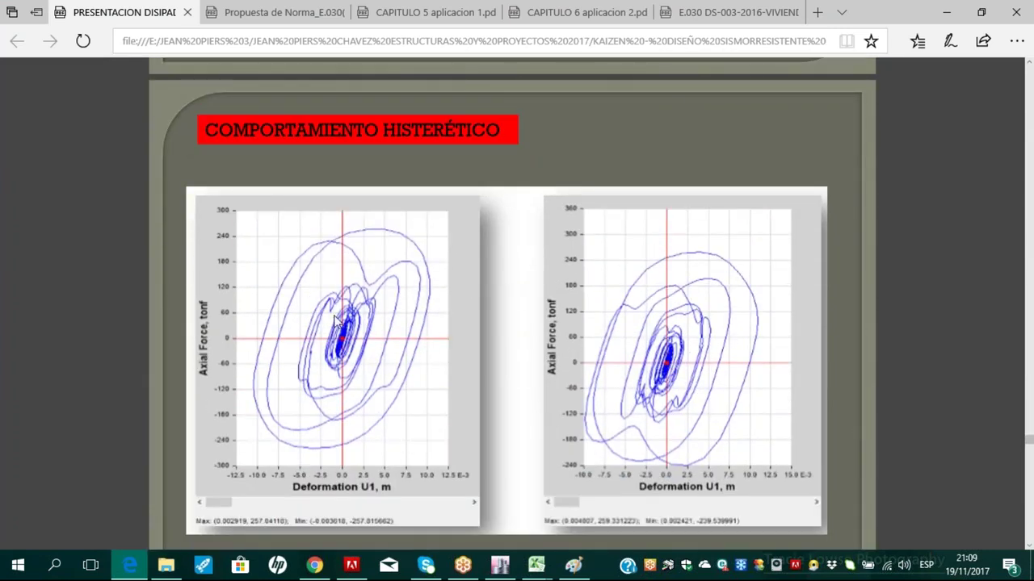
# Examine the BALANCE ENERGETICO graph and the Taylor damper capacities on the FUERZA DE LOS DISIPADORES slide
pyautogui.scroll(-7, 567, 257)
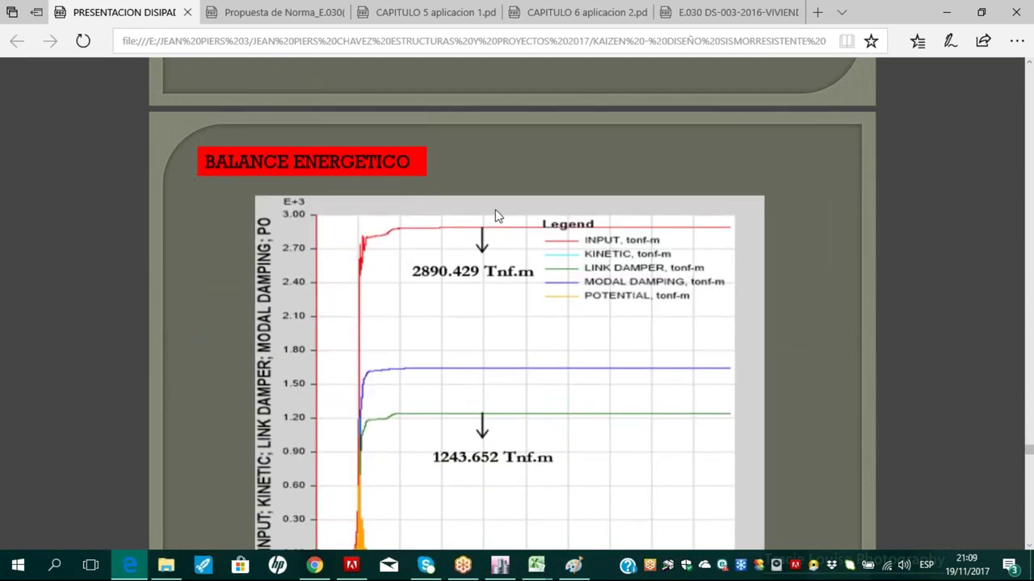
pyautogui.scroll(-1, 495, 209)
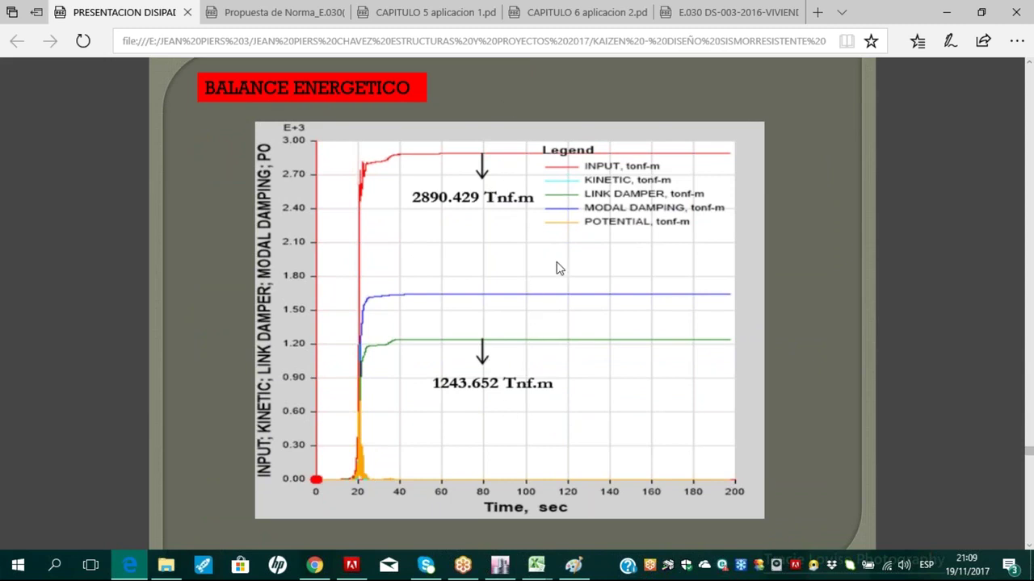
pyautogui.scroll(-6, 554, 263)
pyautogui.scroll(-1, 553, 257)
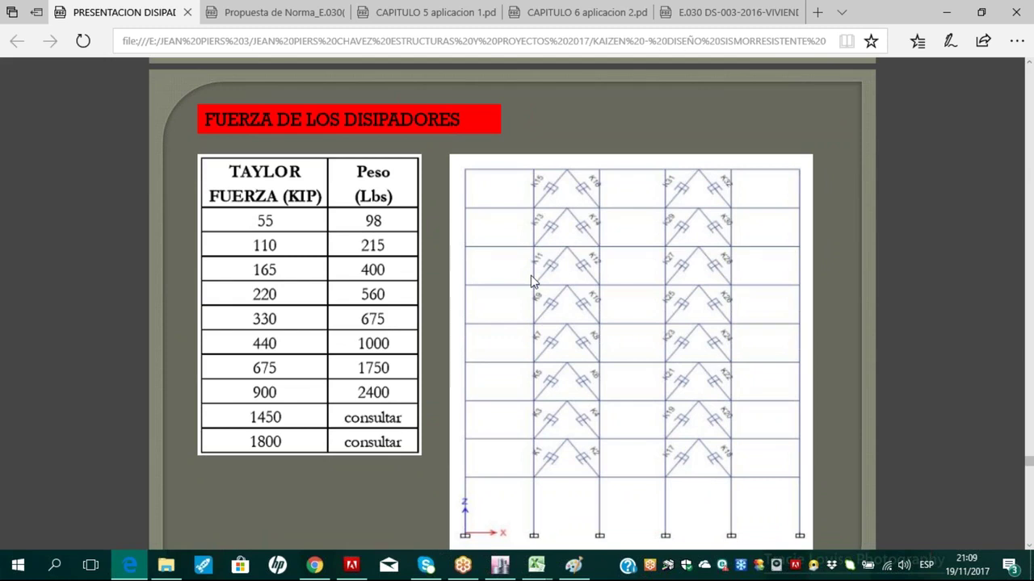
# Switch back to ETABS and show the Link Forces table from the analysis link results
pyautogui.click(500, 565)
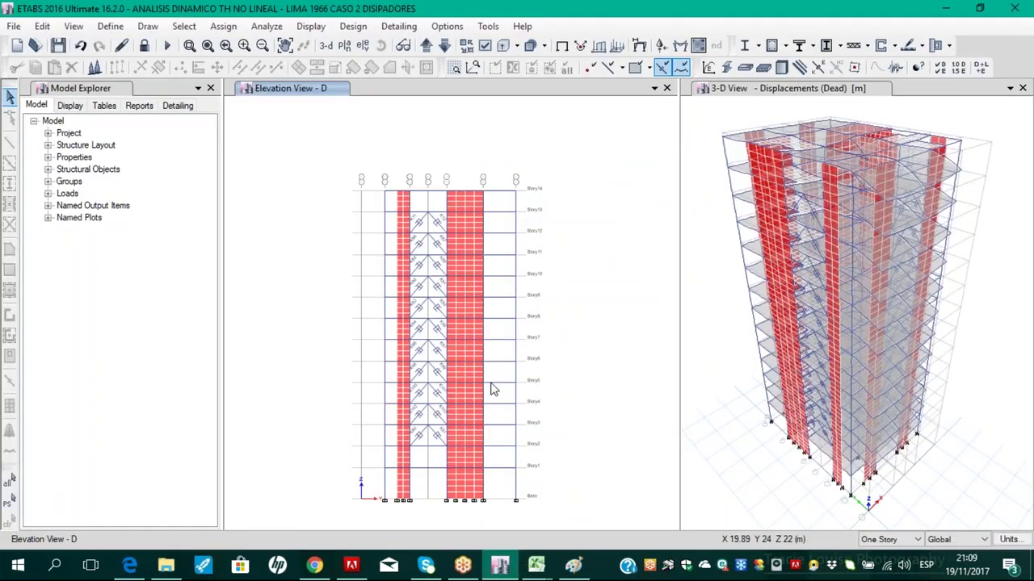
pyautogui.click(315, 27)
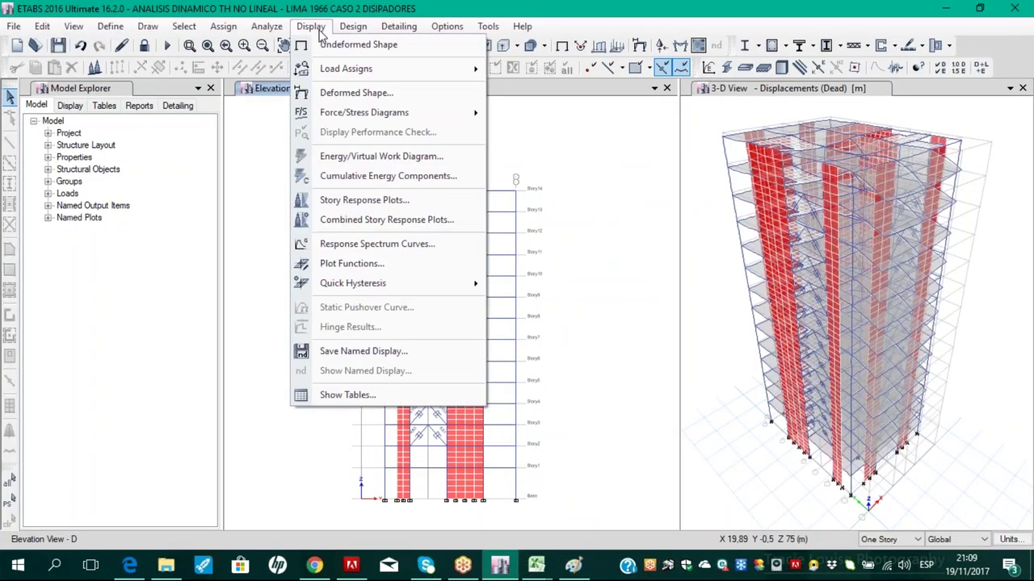
pyautogui.click(369, 394)
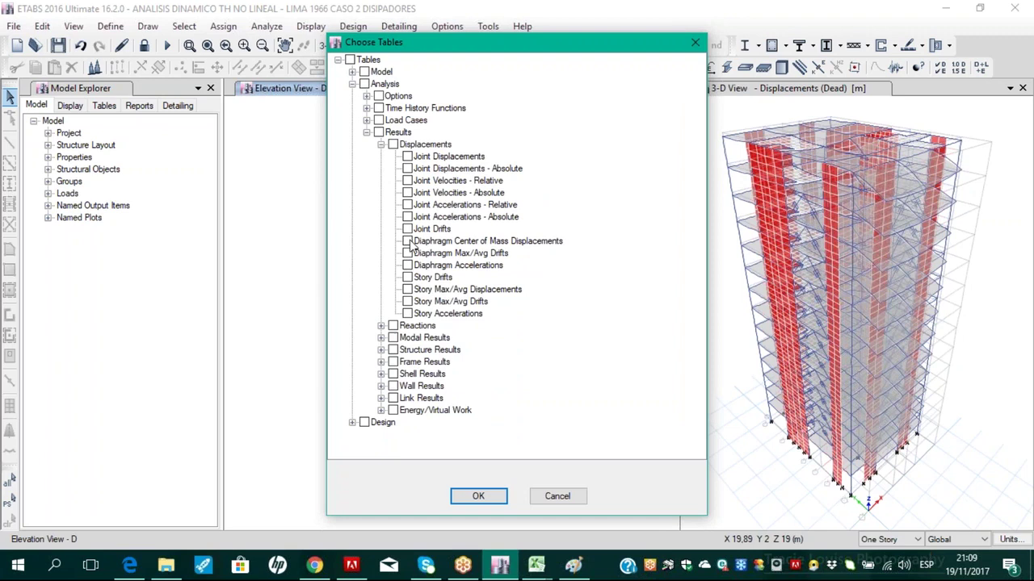
pyautogui.click(380, 143)
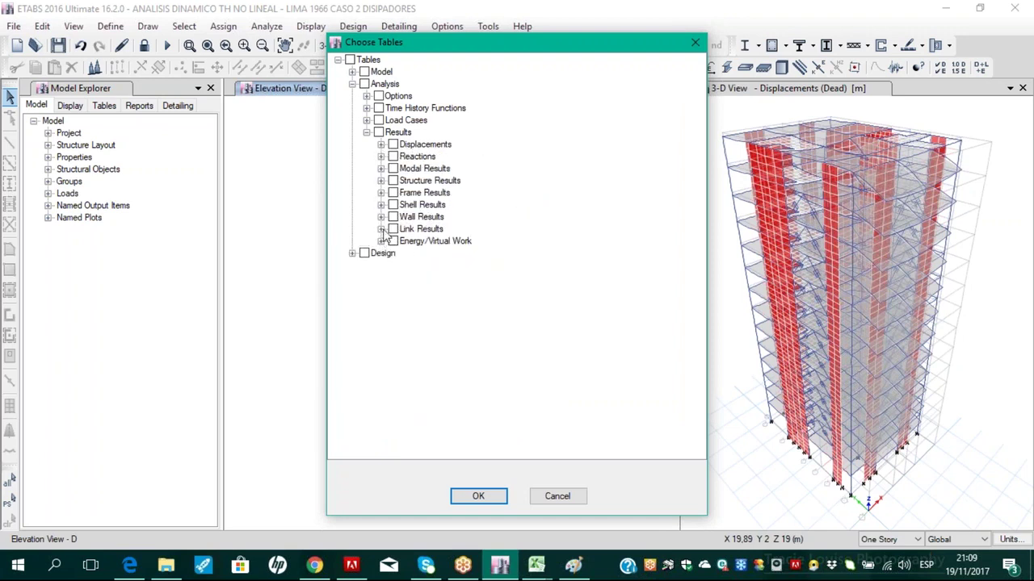
pyautogui.click(380, 229)
pyautogui.click(407, 241)
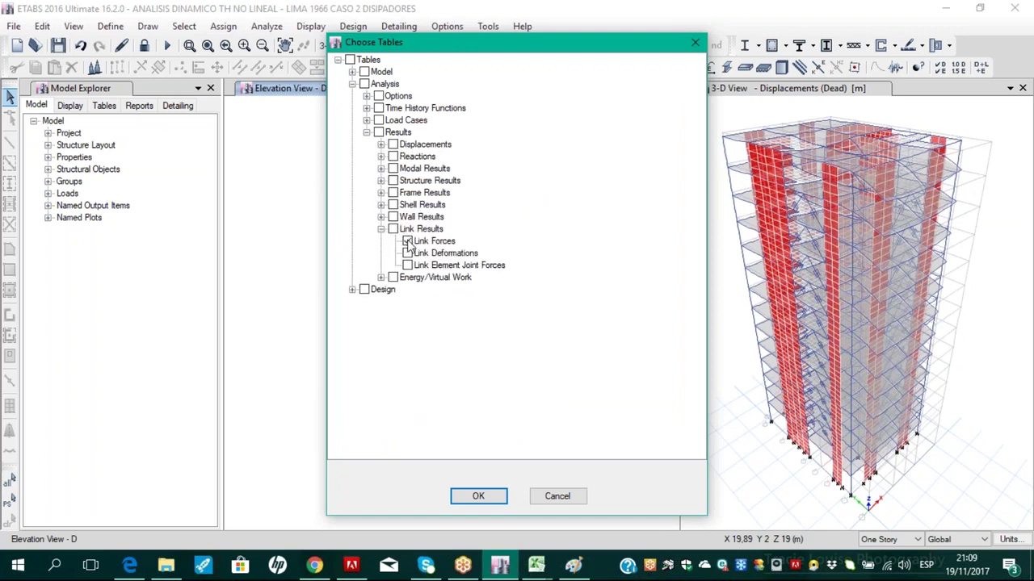
pyautogui.click(483, 495)
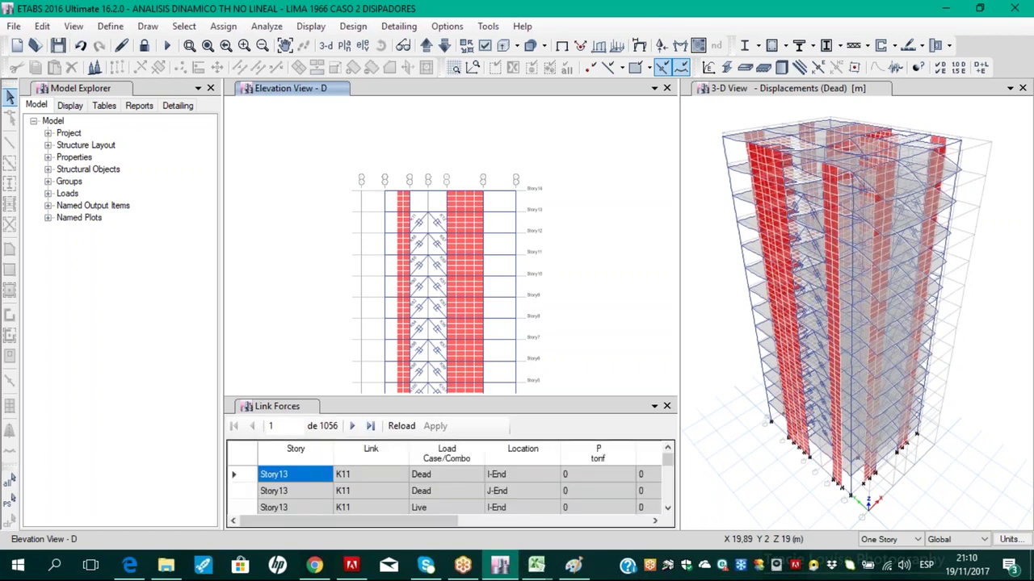
# Filter the Link Forces table by load case CASO 2 Max and select the first row's I-End location
pyautogui.click(460, 461)
pyautogui.rightClick(460, 461)
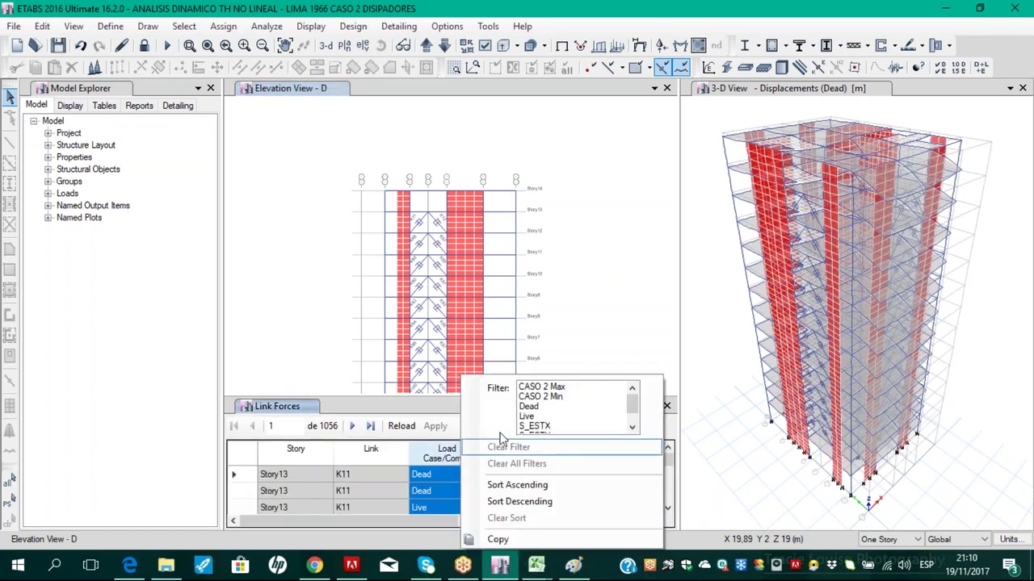
pyautogui.click(539, 389)
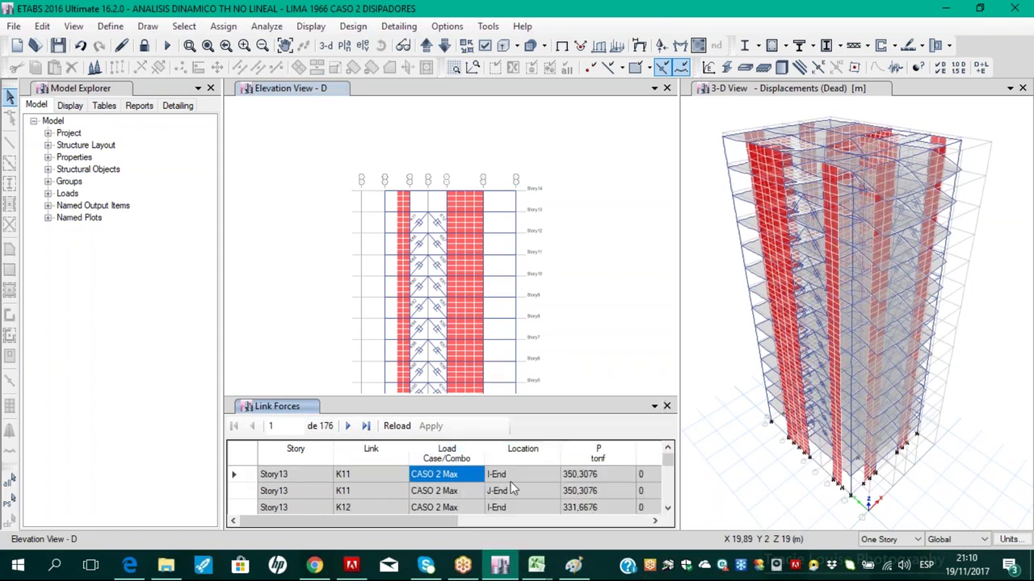
pyautogui.click(505, 478)
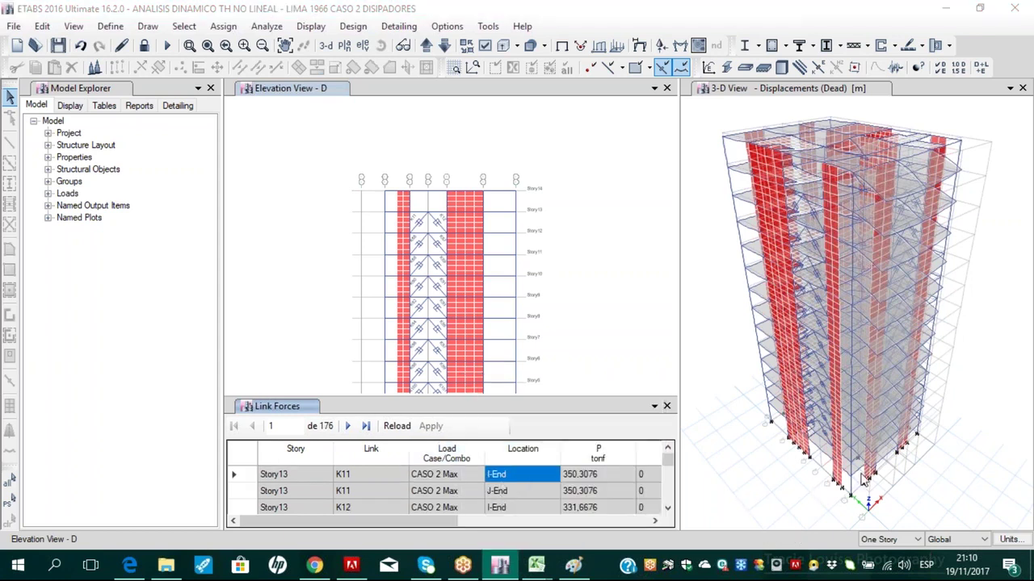
# Sketch a link element with its i and j ends in ink beside the elevation, then clear the drawing
pyautogui.moveTo(539, 279)
pyautogui.mouseDown()
pyautogui.moveTo(675, 225)
pyautogui.moveTo(517, 283)
pyautogui.moveTo(507, 299)
pyautogui.mouseUp()
pyautogui.moveTo(701, 218); pyautogui.dragTo(702, 242)
pyautogui.click(695, 186)
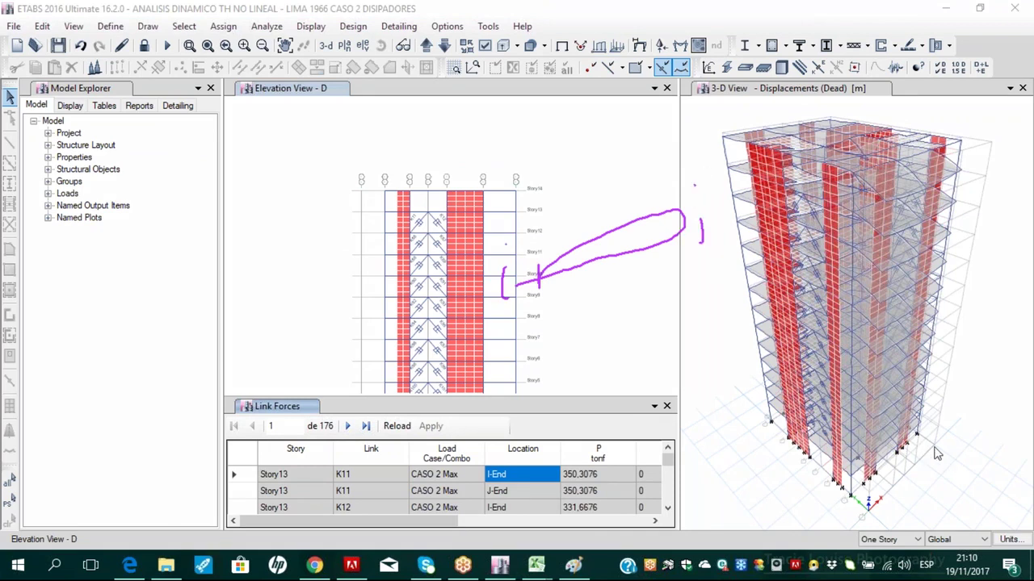
pyautogui.press('Escape')
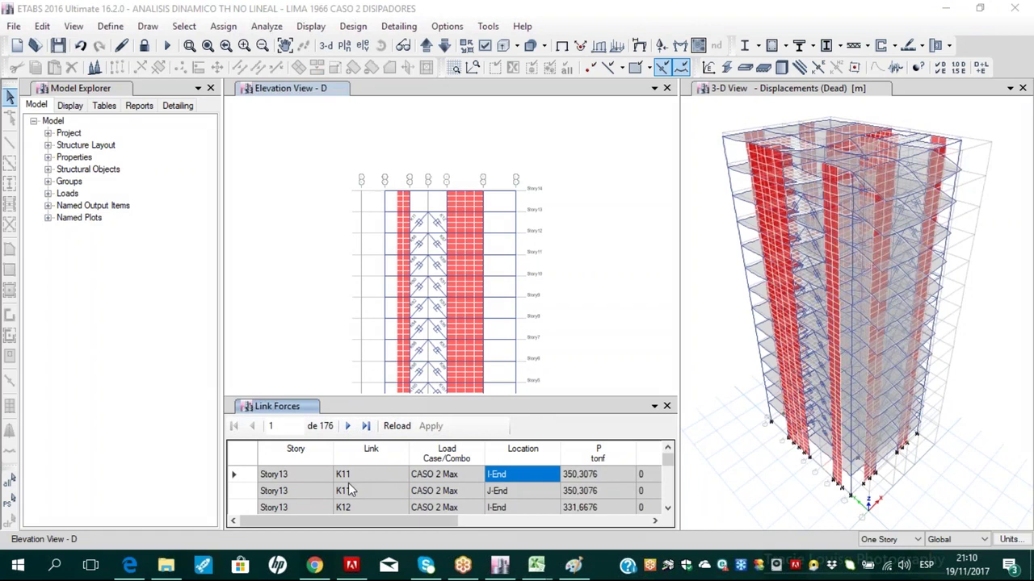
# Select link K11's axial force P at I-End and inspect dampers K11 and K12 up close in the elevation
pyautogui.click(581, 475)
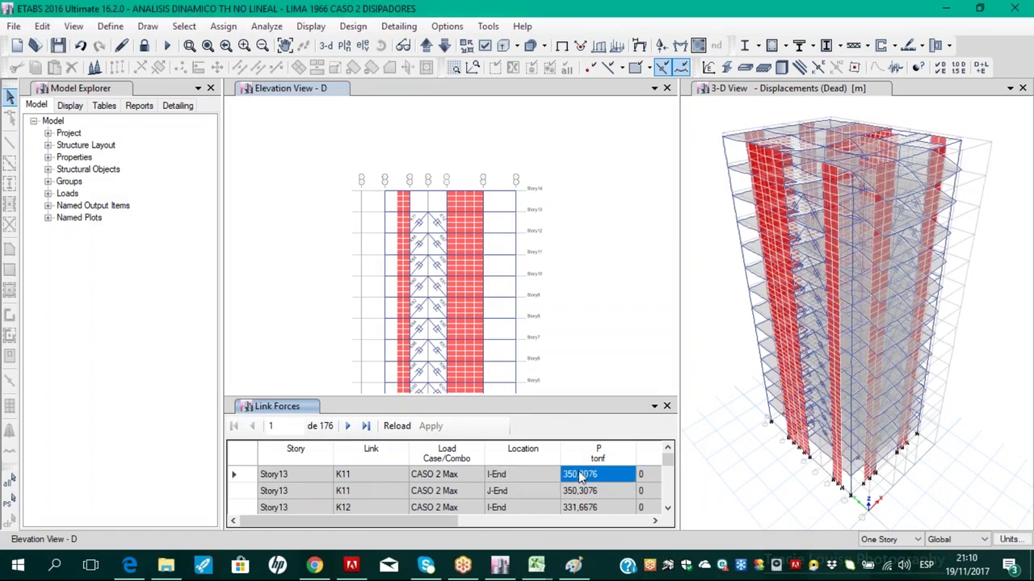
pyautogui.click(420, 97)
pyautogui.scroll(3, 428, 255)
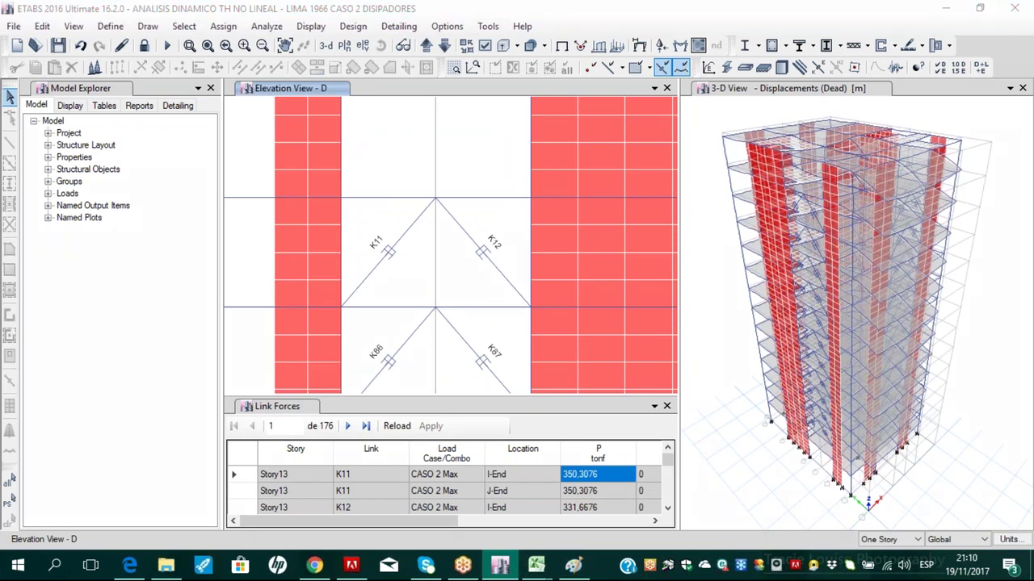
# Mark dampers K11 and K12 with force arrows and circle their P values in ink, then clear the annotations
pyautogui.moveTo(465, 195)
pyautogui.mouseDown()
pyautogui.moveTo(306, 302)
pyautogui.moveTo(362, 228)
pyautogui.moveTo(460, 176)
pyautogui.moveTo(454, 212)
pyautogui.mouseUp()
pyautogui.moveTo(480, 165); pyautogui.dragTo(531, 120)
pyautogui.moveTo(531, 119); pyautogui.dragTo(509, 149)
pyautogui.moveTo(611, 462)
pyautogui.mouseDown()
pyautogui.moveTo(617, 478)
pyautogui.moveTo(525, 459)
pyautogui.moveTo(644, 464)
pyautogui.mouseUp()
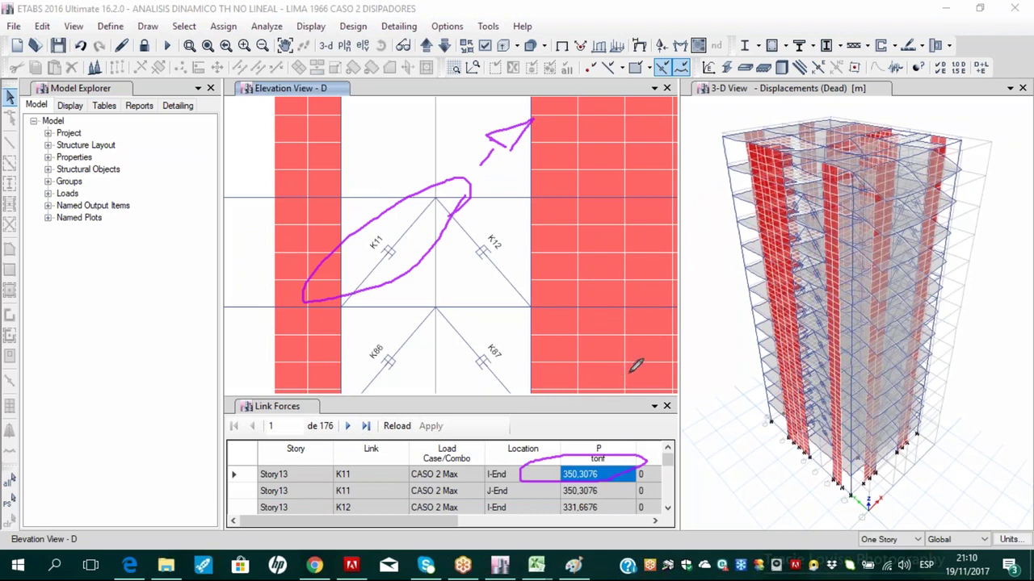
pyautogui.moveTo(422, 224)
pyautogui.mouseDown()
pyautogui.moveTo(412, 230)
pyautogui.moveTo(433, 207)
pyautogui.moveTo(442, 218)
pyautogui.mouseUp()
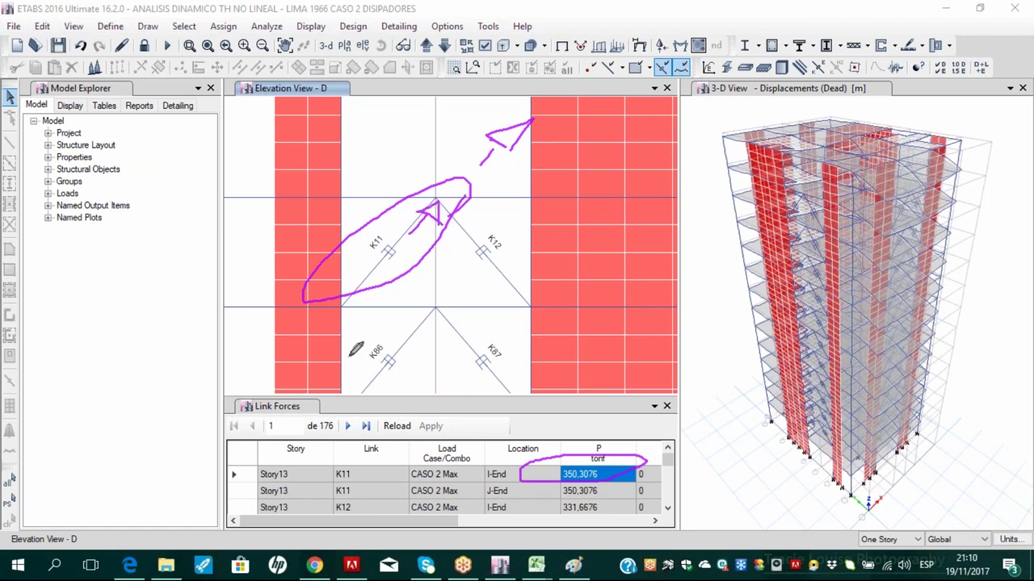
pyautogui.moveTo(334, 310)
pyautogui.mouseDown()
pyautogui.moveTo(390, 236)
pyautogui.moveTo(432, 201)
pyautogui.moveTo(424, 192)
pyautogui.moveTo(453, 185)
pyautogui.moveTo(440, 213)
pyautogui.moveTo(426, 194)
pyautogui.moveTo(444, 216)
pyautogui.mouseUp()
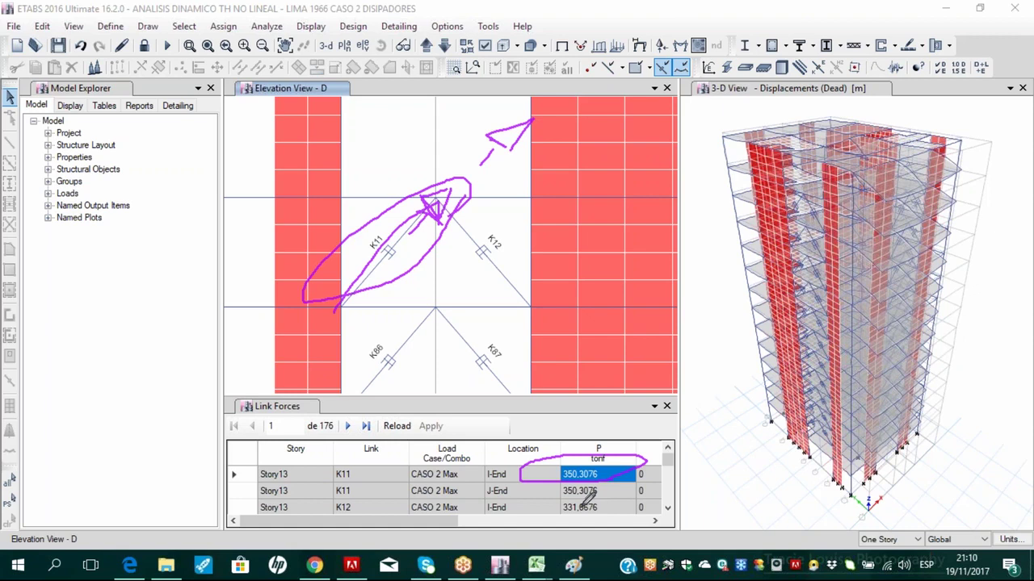
pyautogui.moveTo(521, 260)
pyautogui.mouseDown()
pyautogui.moveTo(499, 223)
pyautogui.moveTo(501, 235)
pyautogui.moveTo(515, 208)
pyautogui.mouseUp()
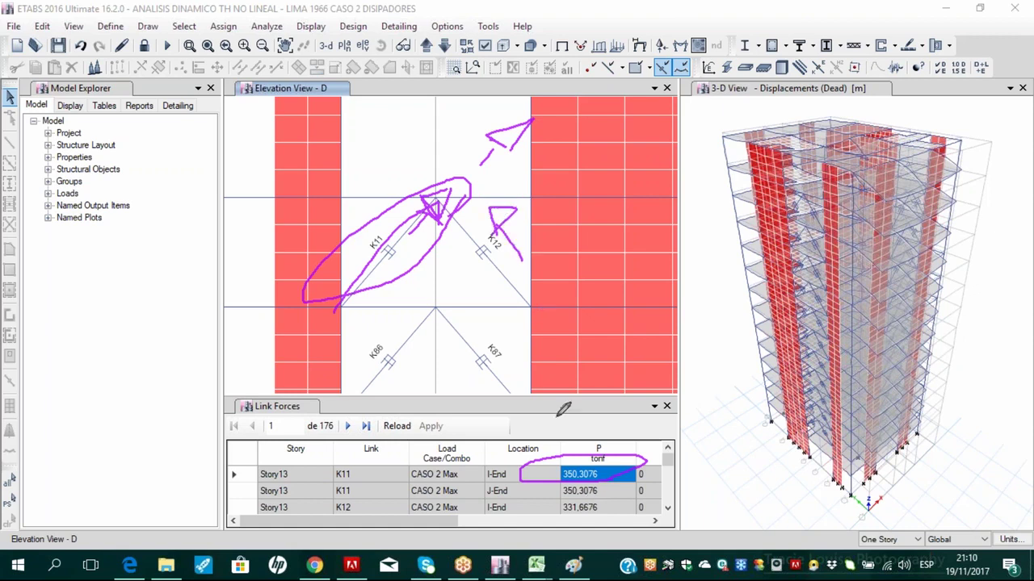
pyautogui.moveTo(607, 504)
pyautogui.mouseDown()
pyautogui.moveTo(547, 507)
pyautogui.moveTo(568, 498)
pyautogui.moveTo(604, 508)
pyautogui.mouseUp()
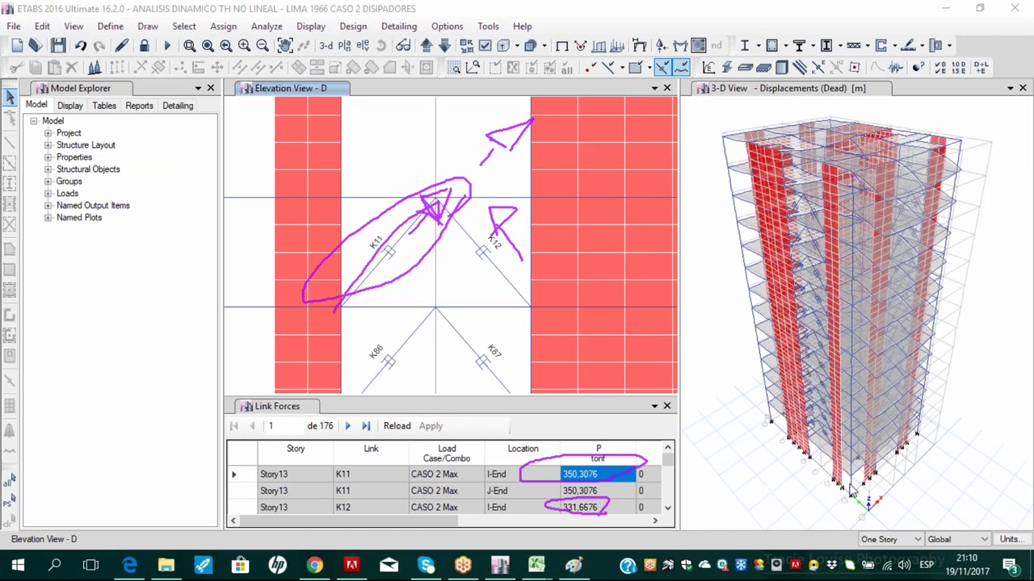
pyautogui.press('Escape')
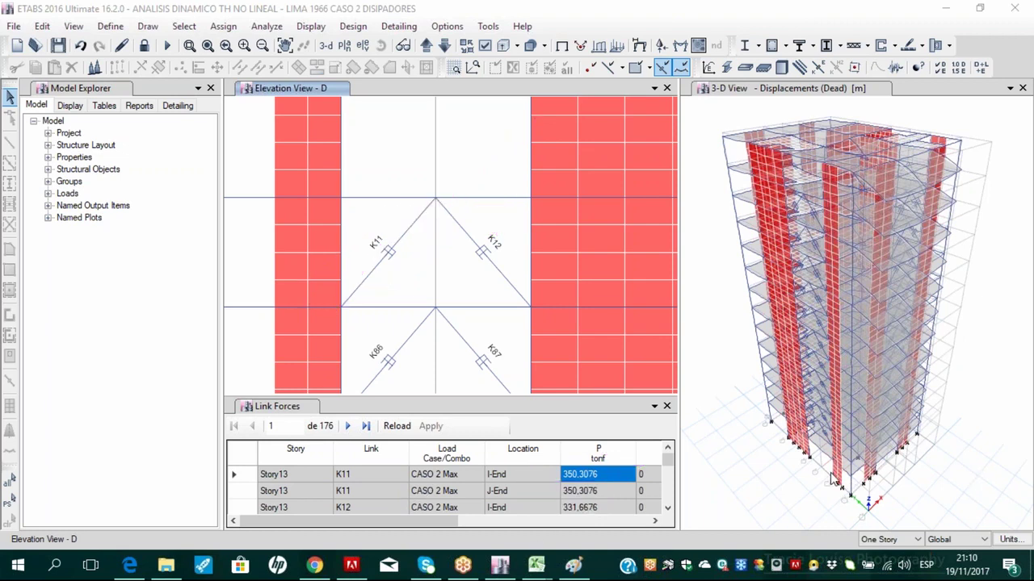
# Switch to the Excel workbook Control de regularidad estructural and examine its UX and UY inelastic drift tables for the dampers
pyautogui.moveTo(537, 565)
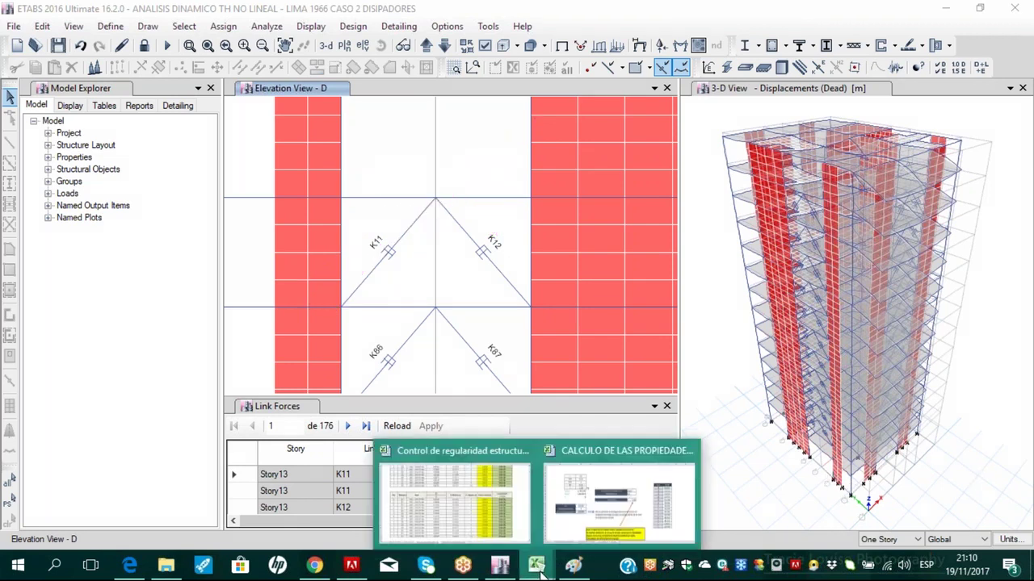
pyautogui.click(571, 509)
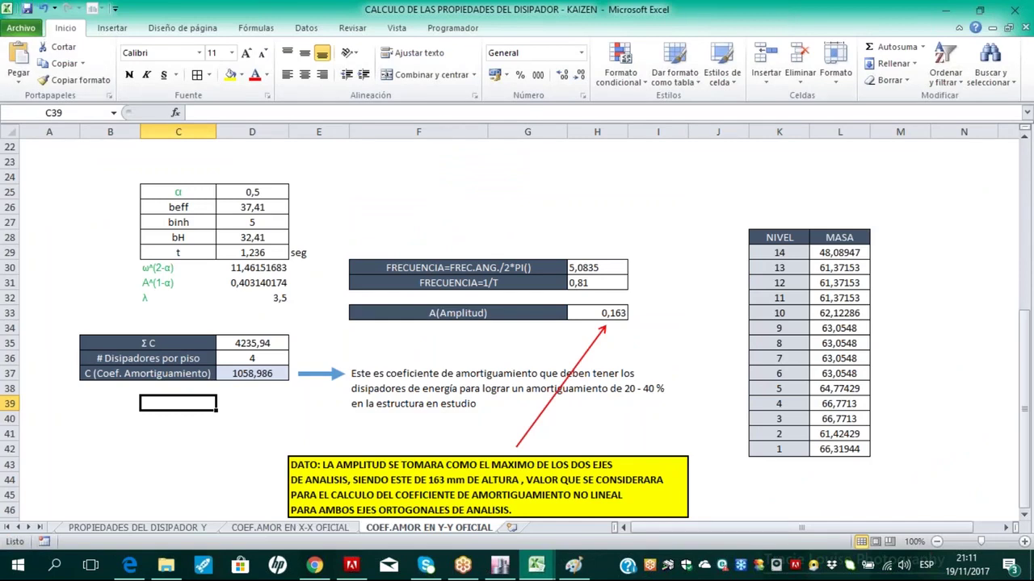
pyautogui.hotkey('alt', 'Tab')
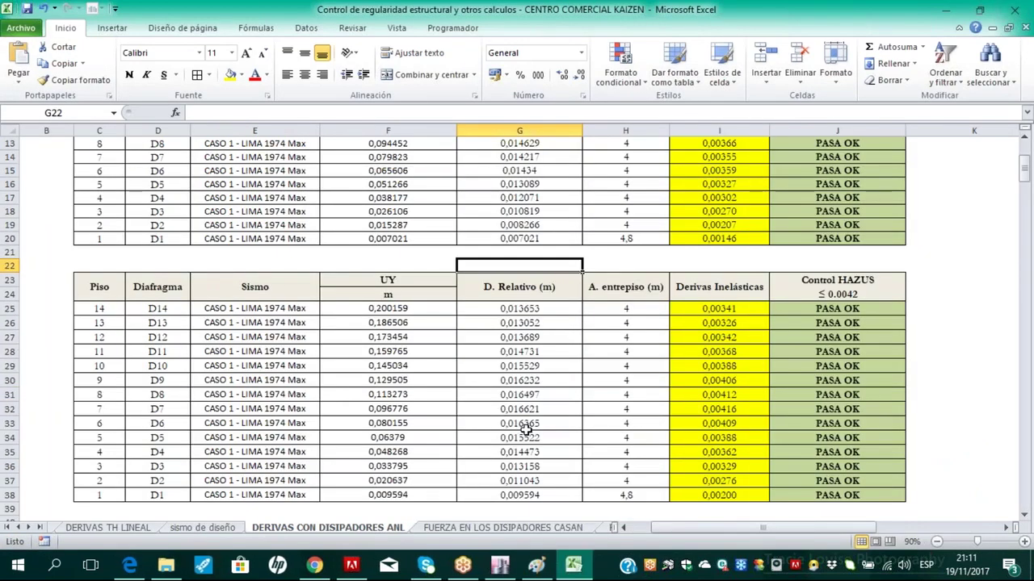
pyautogui.scroll(4, 731, 388)
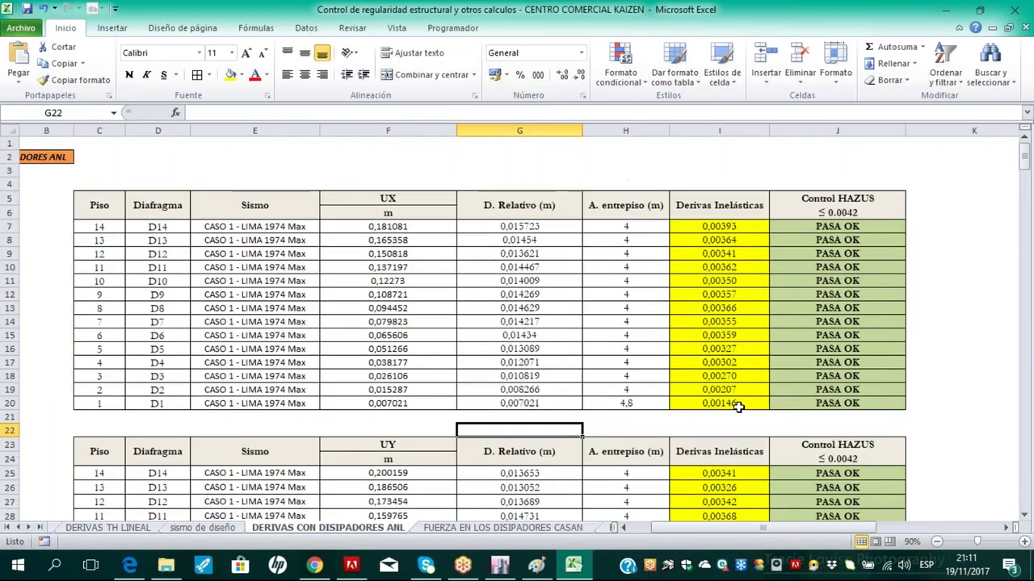
pyautogui.scroll(-6, 738, 406)
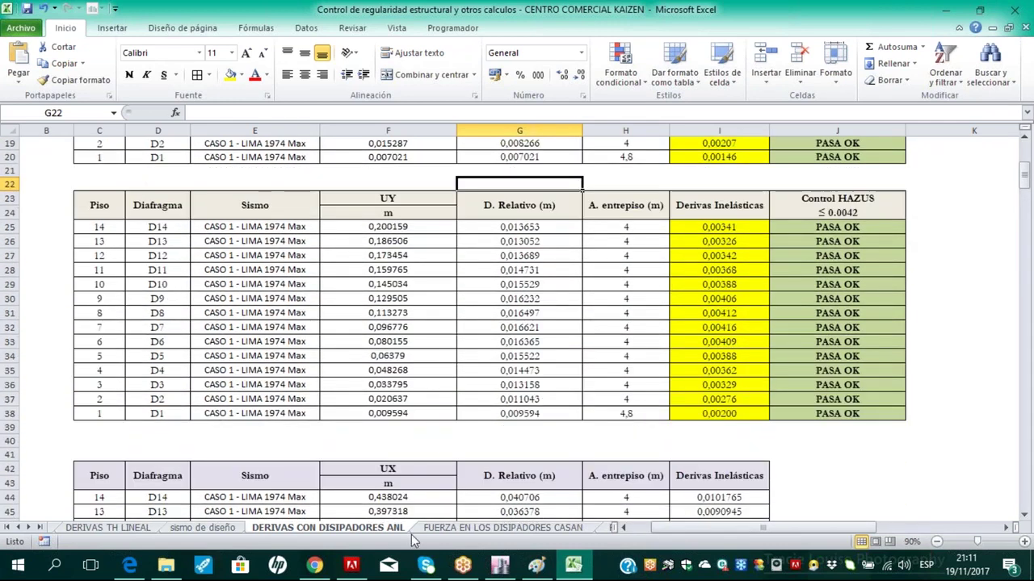
# Examine the damper force tables on the FUERZA EN LOS DISIPADORES CASAN sheet, starting from the K27 entry
pyautogui.click(439, 529)
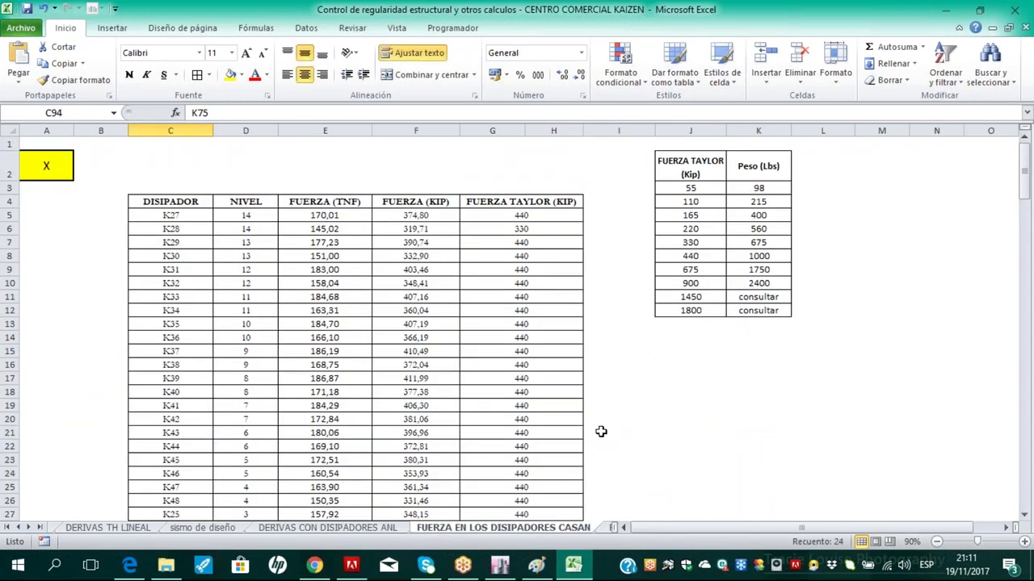
pyautogui.click(632, 391)
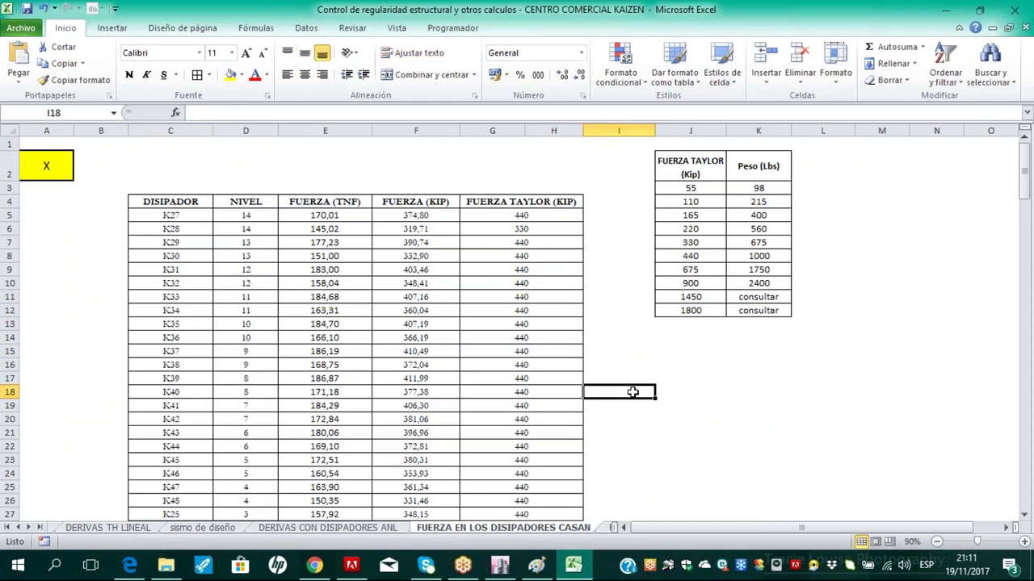
pyautogui.click(167, 216)
pyautogui.scroll(-6, 177, 215)
pyautogui.scroll(6, 177, 215)
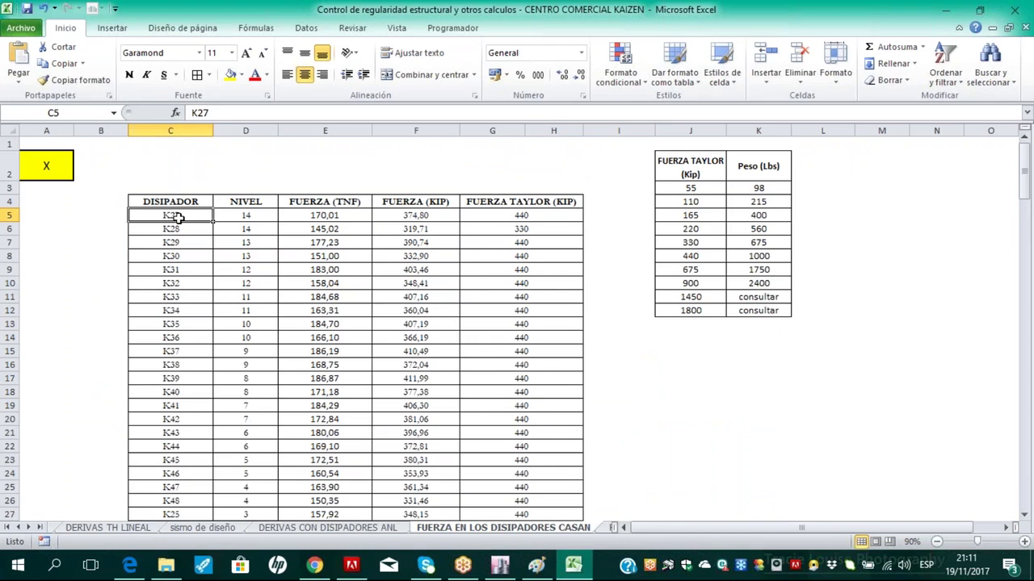
pyautogui.scroll(-13, 178, 218)
pyautogui.scroll(7, 178, 218)
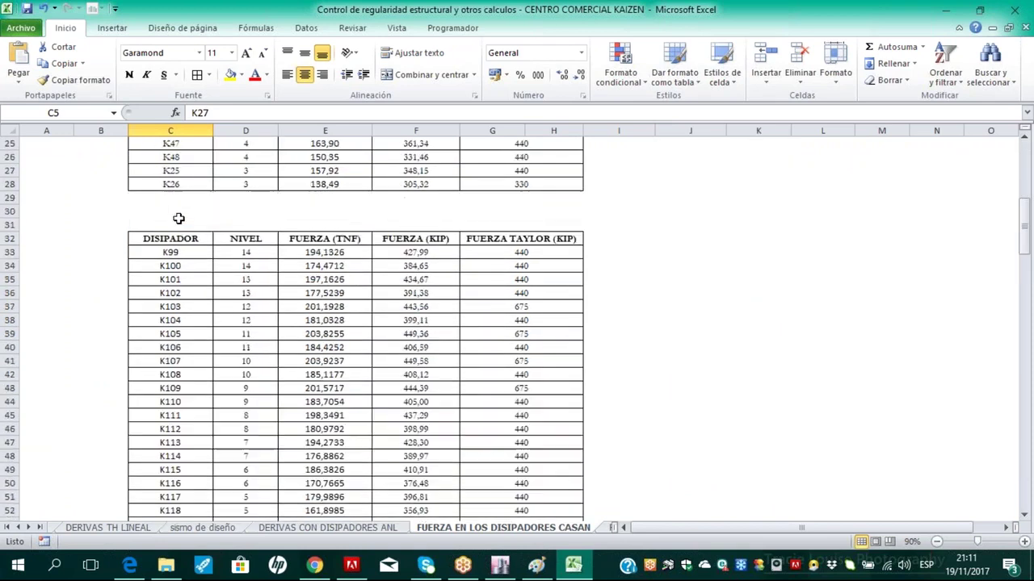
pyautogui.scroll(6, 179, 218)
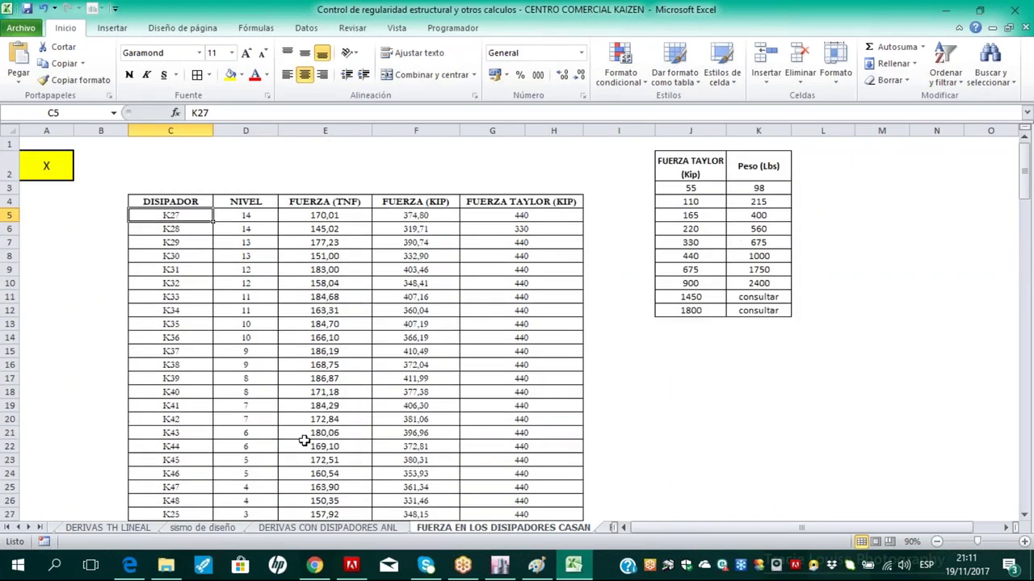
# Return to ETABS, close the Link Forces table and display the Story14 plan view
pyautogui.click(500, 565)
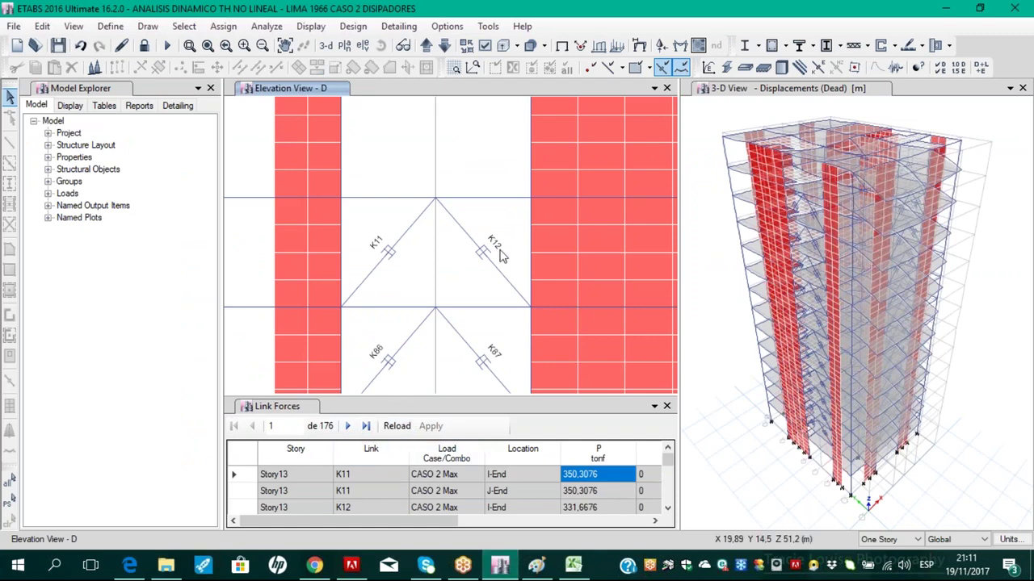
pyautogui.scroll(-3, 478, 212)
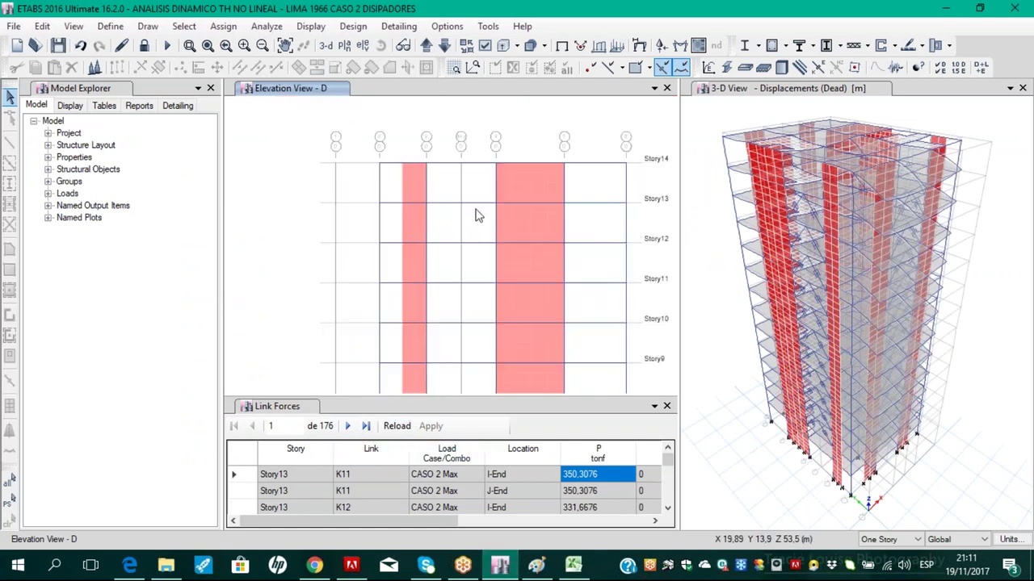
pyautogui.click(667, 405)
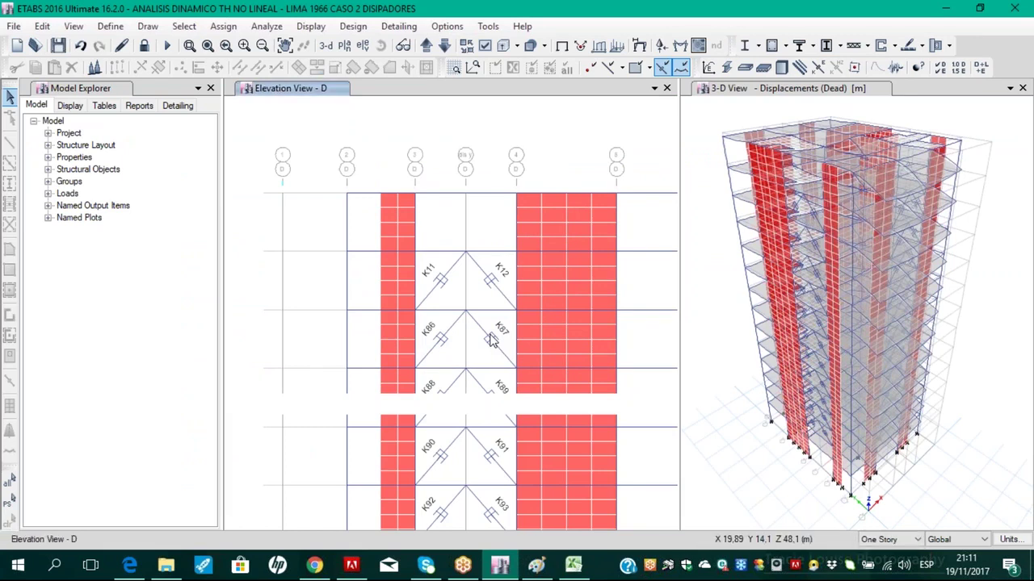
pyautogui.click(344, 46)
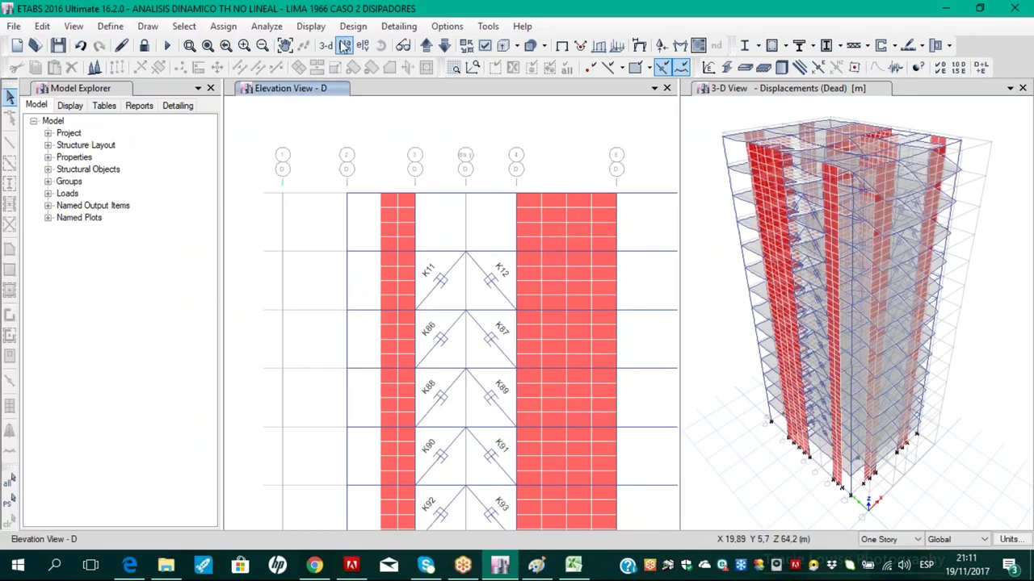
pyautogui.click(452, 464)
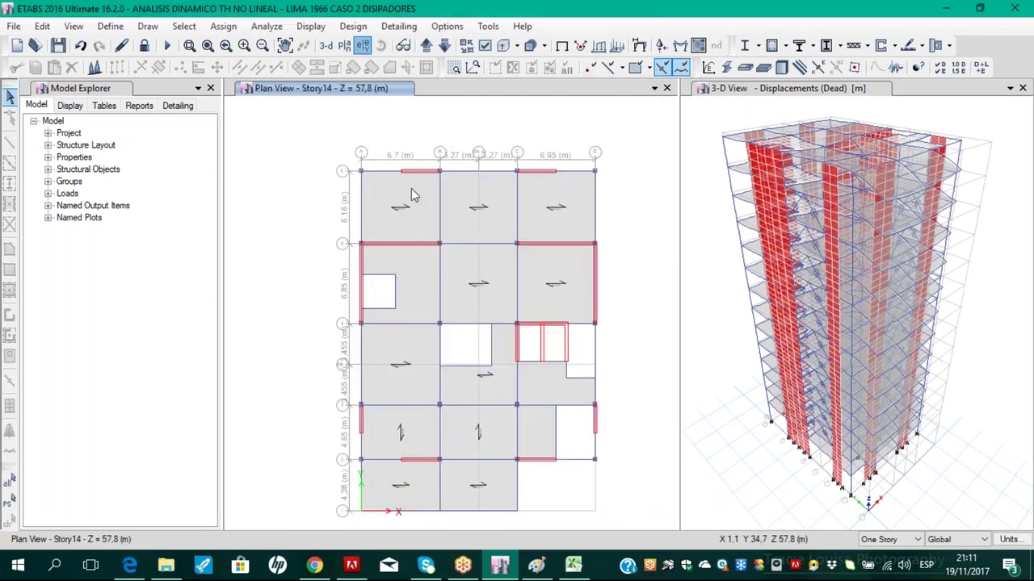
# Display elevation 2 and bring its dampers on the lower stories into close view
pyautogui.click(363, 46)
pyautogui.click(394, 260)
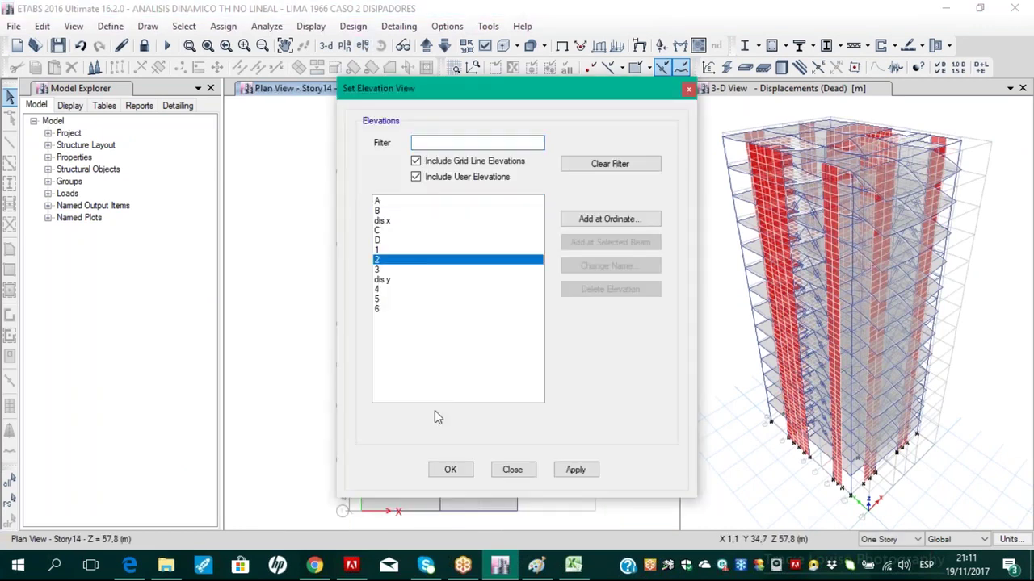
pyautogui.click(450, 469)
pyautogui.scroll(3, 453, 443)
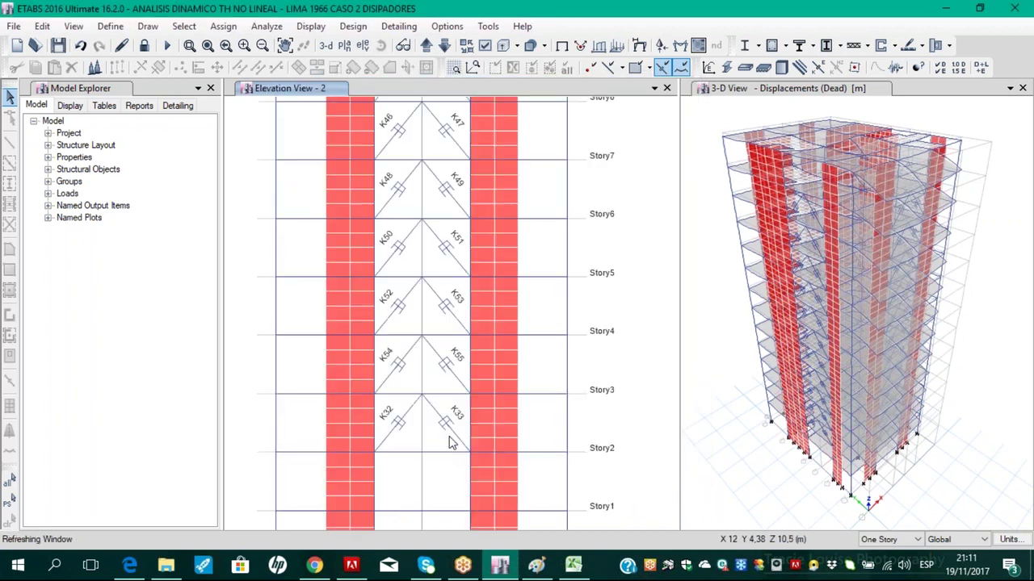
# Select all damper links in elevation 2, from K32 and K33 at the lowest level up to K17 and K28
pyautogui.click(460, 436)
pyautogui.click(395, 419)
pyautogui.click(452, 359)
pyautogui.click(389, 354)
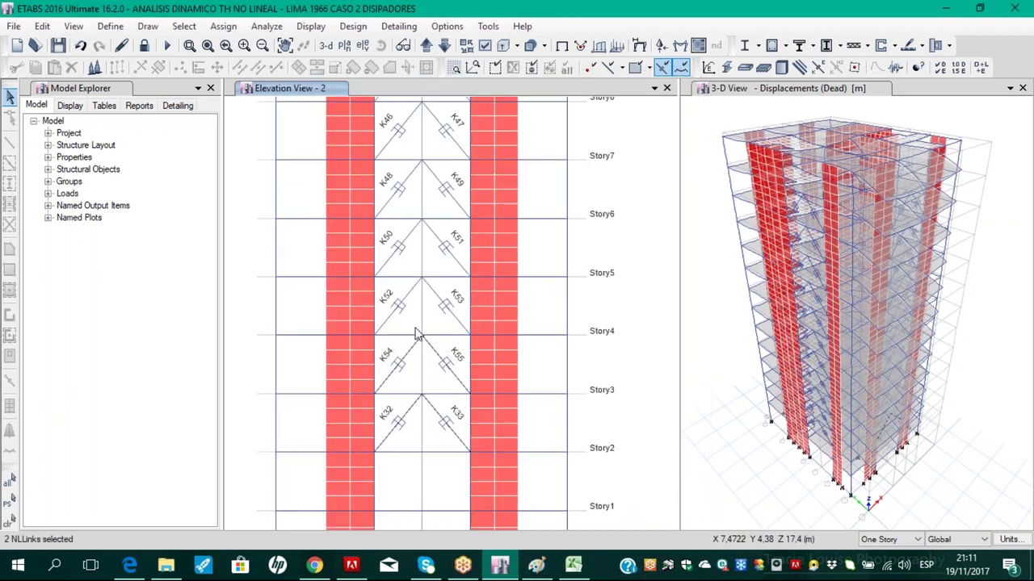
pyautogui.click(391, 289)
pyautogui.click(449, 243)
pyautogui.click(402, 239)
pyautogui.click(445, 190)
pyautogui.moveTo(426, 168); pyautogui.dragTo(428, 466, button='middle')
pyautogui.click(450, 478)
pyautogui.click(396, 476)
pyautogui.moveTo(450, 414); pyautogui.dragTo(398, 419)
pyautogui.moveTo(449, 358); pyautogui.dragTo(414, 361)
pyautogui.moveTo(446, 296); pyautogui.dragTo(403, 301)
pyautogui.moveTo(449, 243); pyautogui.dragTo(404, 233)
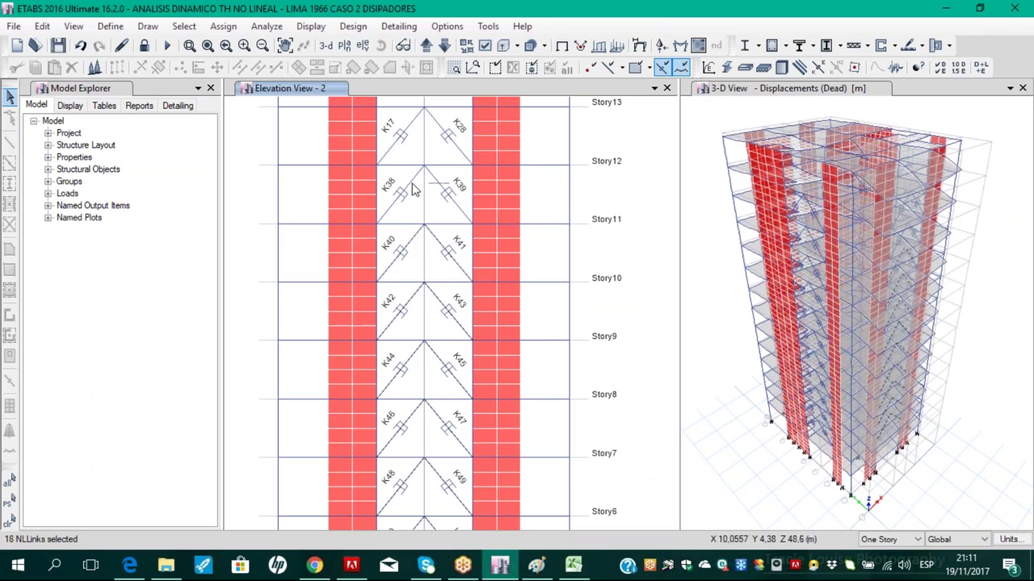
pyautogui.moveTo(406, 172); pyautogui.dragTo(406, 172)
pyautogui.moveTo(435, 131); pyautogui.dragTo(420, 349, button='middle')
pyautogui.moveTo(444, 340); pyautogui.dragTo(380, 347)
# Show the Link Forces table for the selected dampers and go through its link names from K17 to K33
pyautogui.click(310, 26)
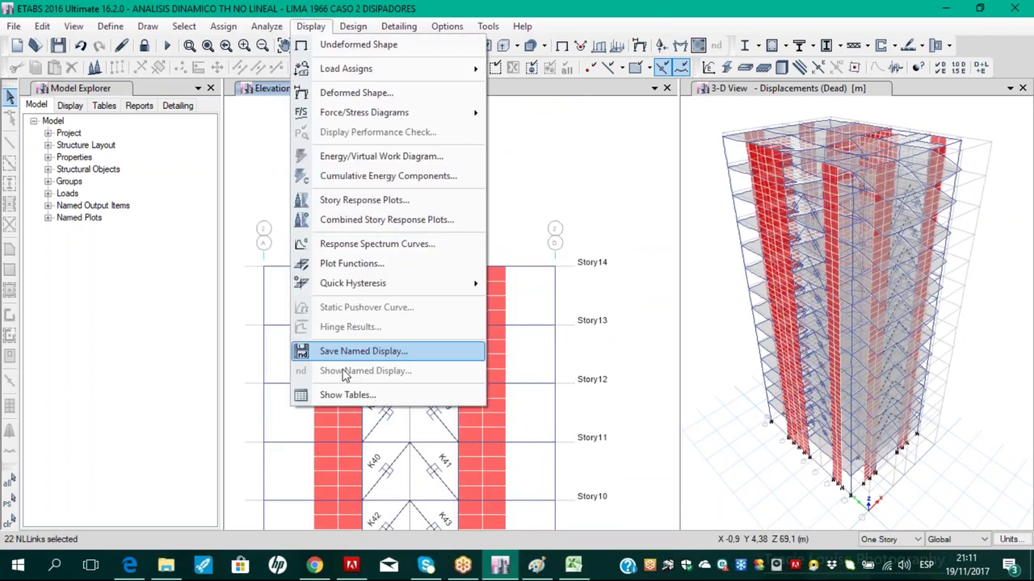
pyautogui.click(342, 395)
pyautogui.click(474, 496)
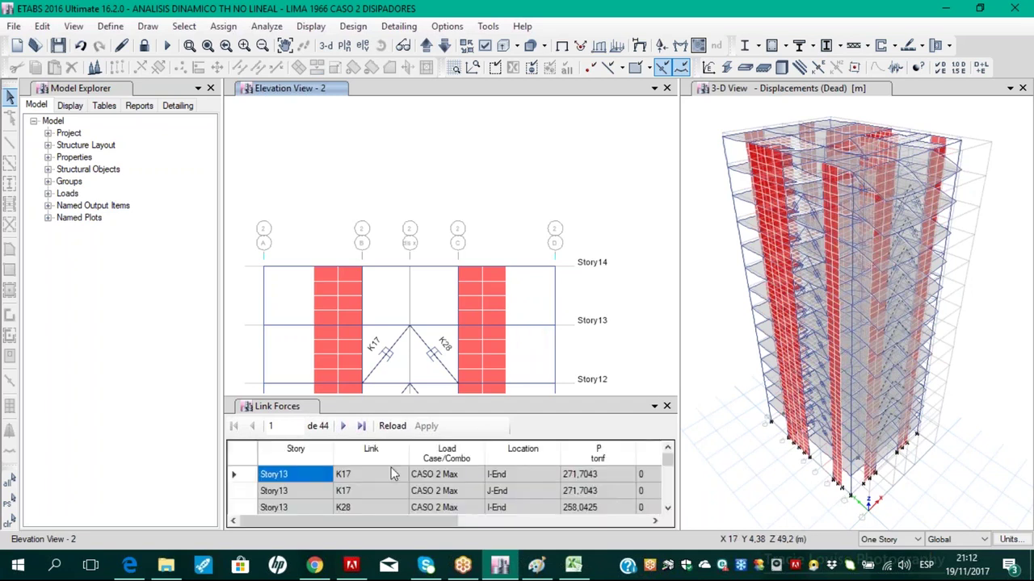
pyautogui.moveTo(376, 474); pyautogui.dragTo(361, 506)
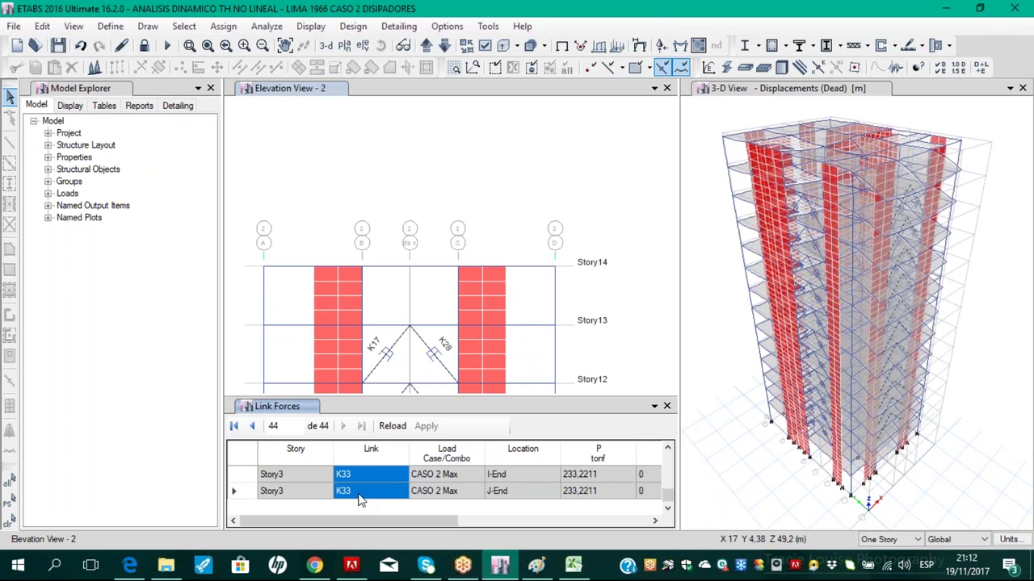
pyautogui.scroll(10, 359, 499)
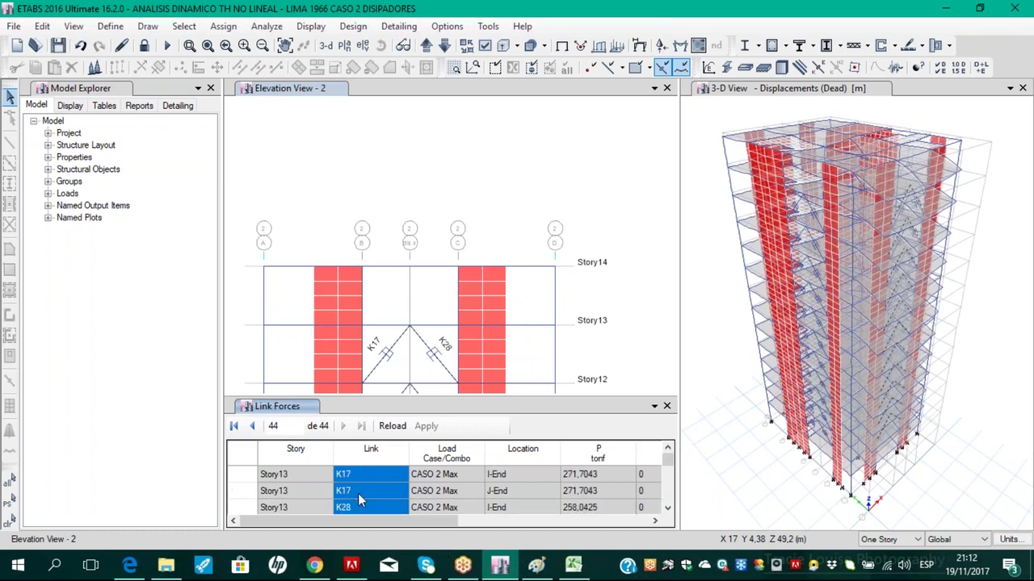
# Filter the Link Forces table by location I-End and load case CASO 2 Max
pyautogui.click(514, 454)
pyautogui.rightClick(514, 454)
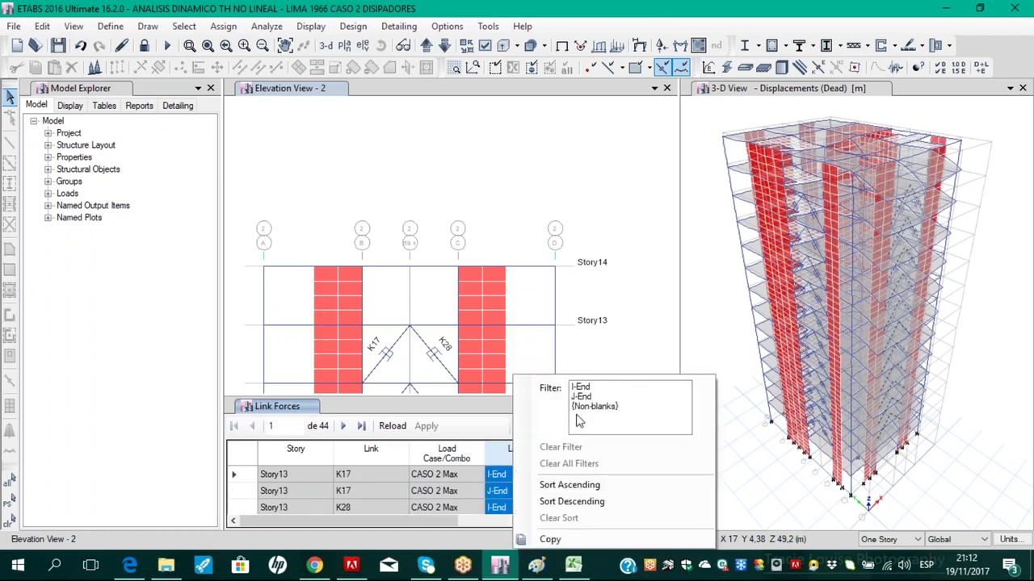
pyautogui.click(580, 387)
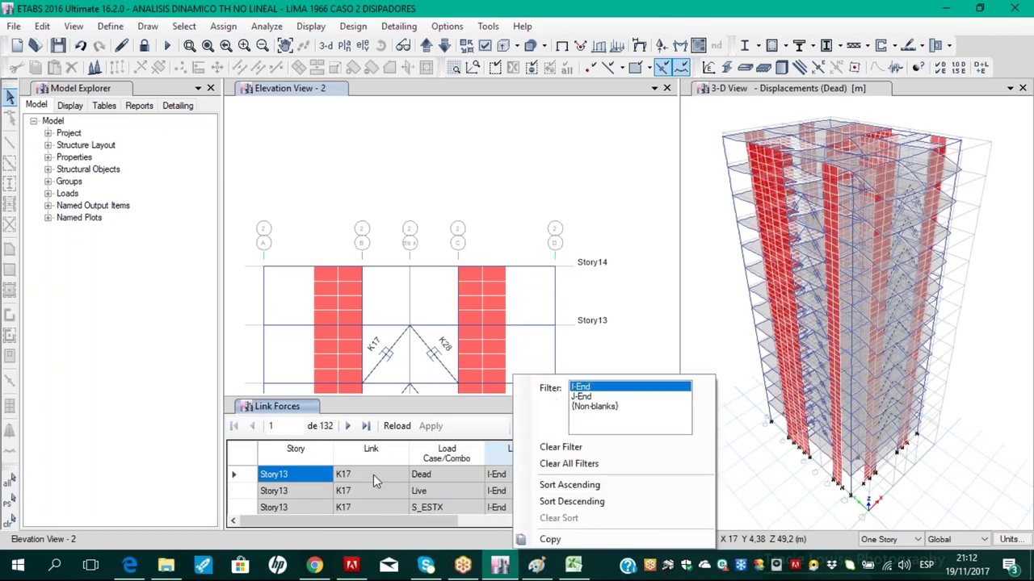
pyautogui.click(470, 457)
pyautogui.rightClick(470, 456)
pyautogui.click(550, 388)
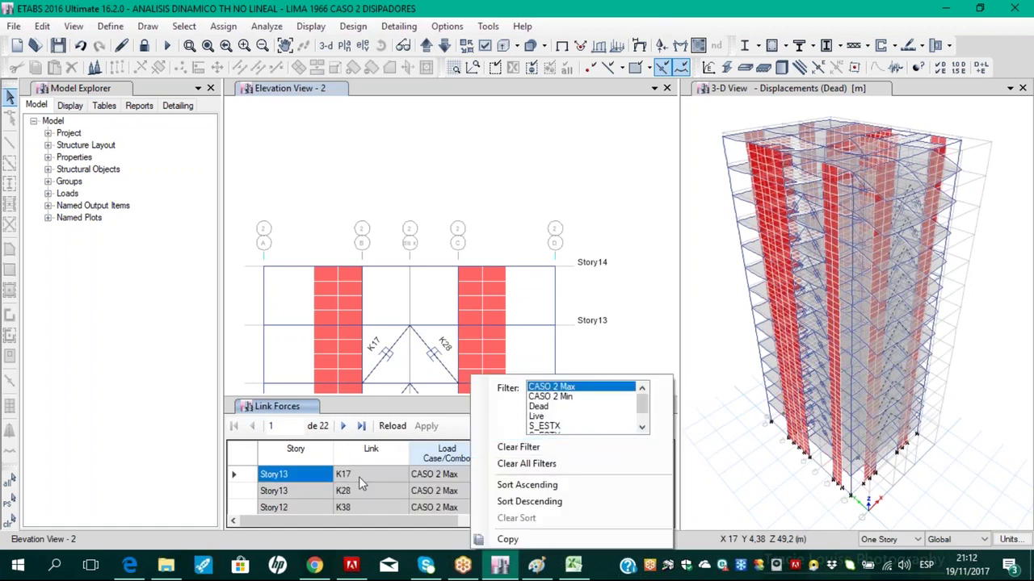
# Copy the filtered link names K17 through K33 and paste them centred into the Excel DISIPADOR column from C5
pyautogui.click(373, 479)
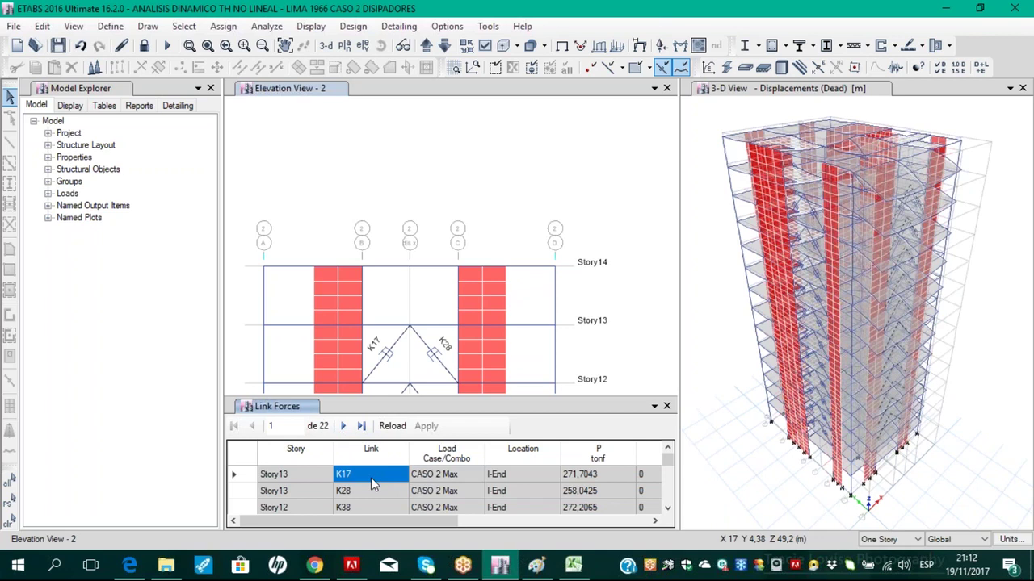
pyautogui.moveTo(371, 477); pyautogui.dragTo(366, 544)
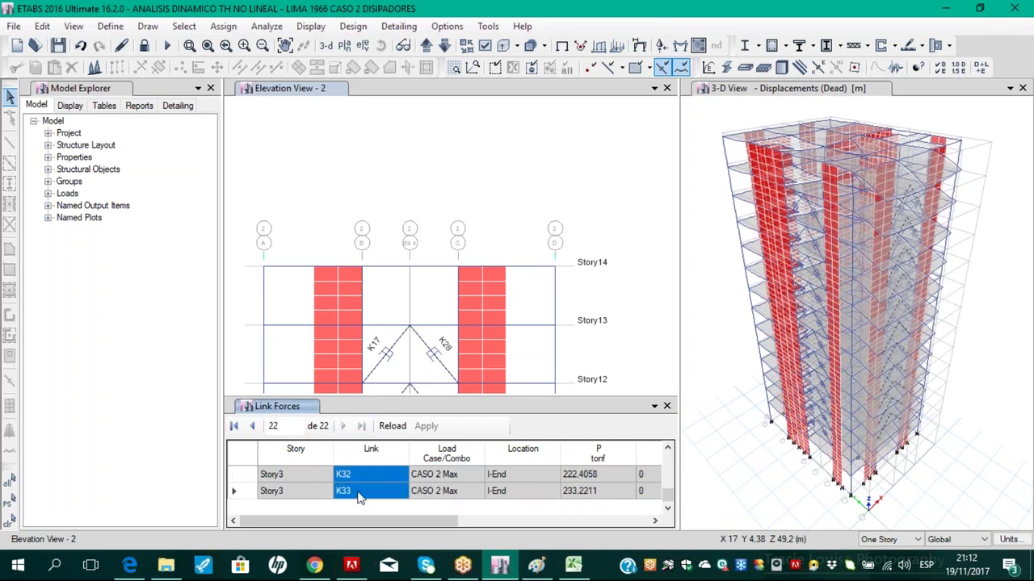
pyautogui.click(573, 565)
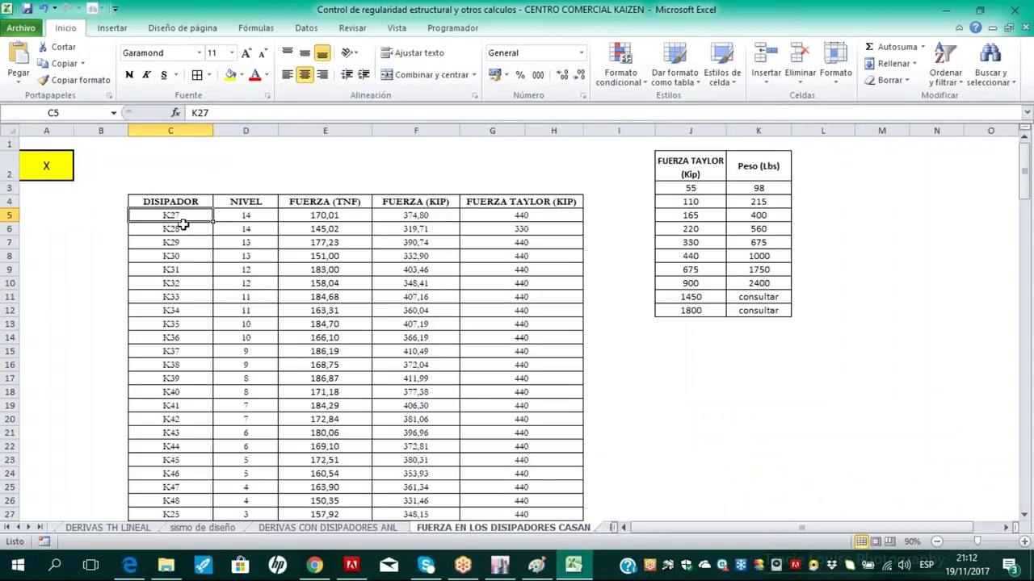
pyautogui.write('K17 K28 K38 K39 K40 K41 K42 K43 K44 K45 K46 K47 K48 K49 K50 K51 K52 K53 K54 K55 K32 K33')
pyautogui.click(304, 75)
# Clear the leftover entries in rows 27 and 28 of the first damper force table
pyautogui.scroll(-4, 238, 247)
pyautogui.moveTo(173, 334); pyautogui.dragTo(553, 340)
pyautogui.hotkey('ctrl', 'z')
pyautogui.hotkey('ctrl', 'z')
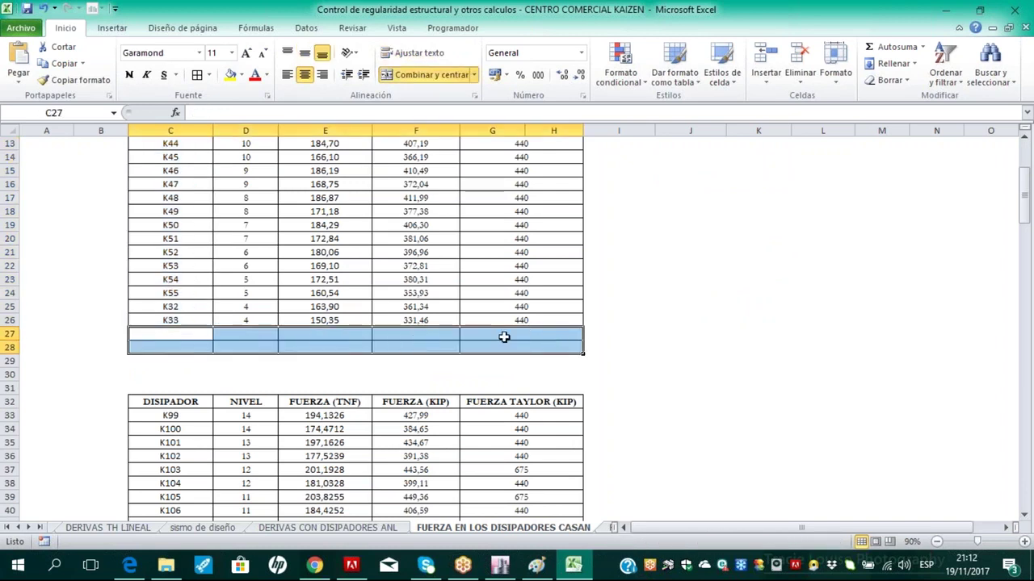
pyautogui.scroll(4, 352, 330)
pyautogui.moveTo(251, 217)
pyautogui.mouseDown()
pyautogui.moveTo(245, 257)
pyautogui.moveTo(247, 218)
pyautogui.mouseUp()
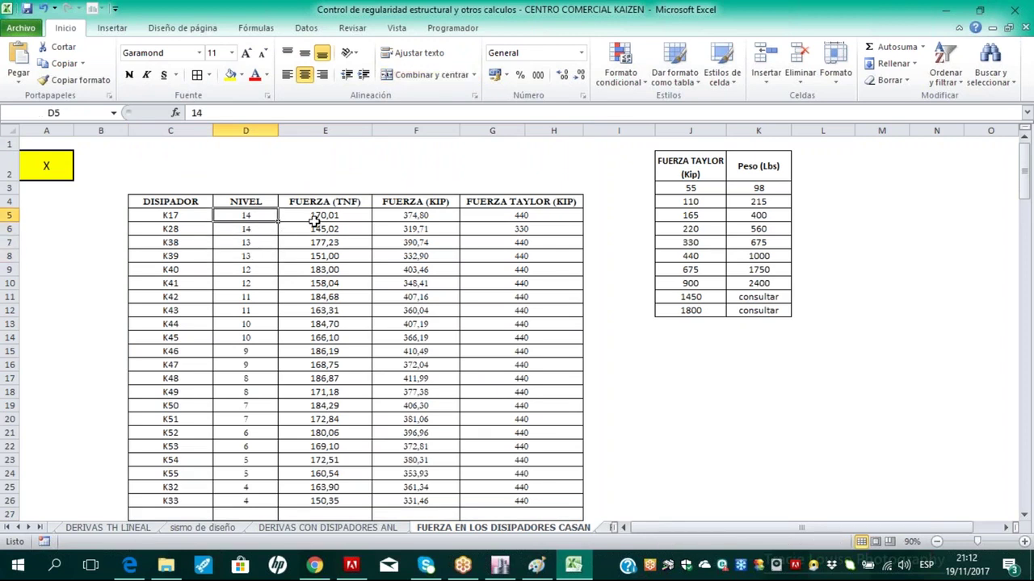
# Copy the filtered P values of links K17 through K33 from ETABS and paste them into Excel's FUERZA (TNF) column from E5
pyautogui.click(500, 564)
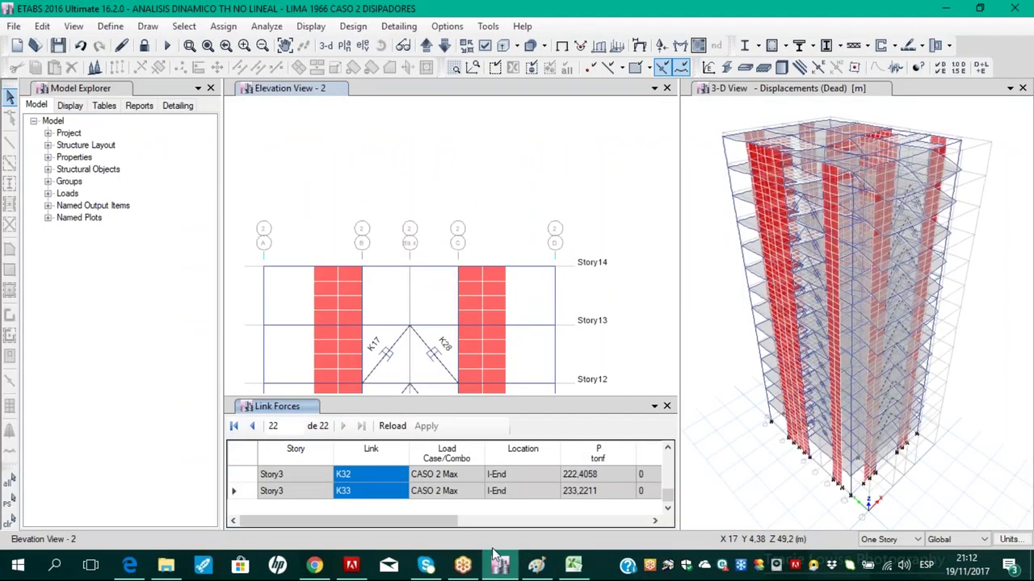
pyautogui.scroll(10, 507, 488)
pyautogui.moveTo(594, 475); pyautogui.dragTo(585, 521)
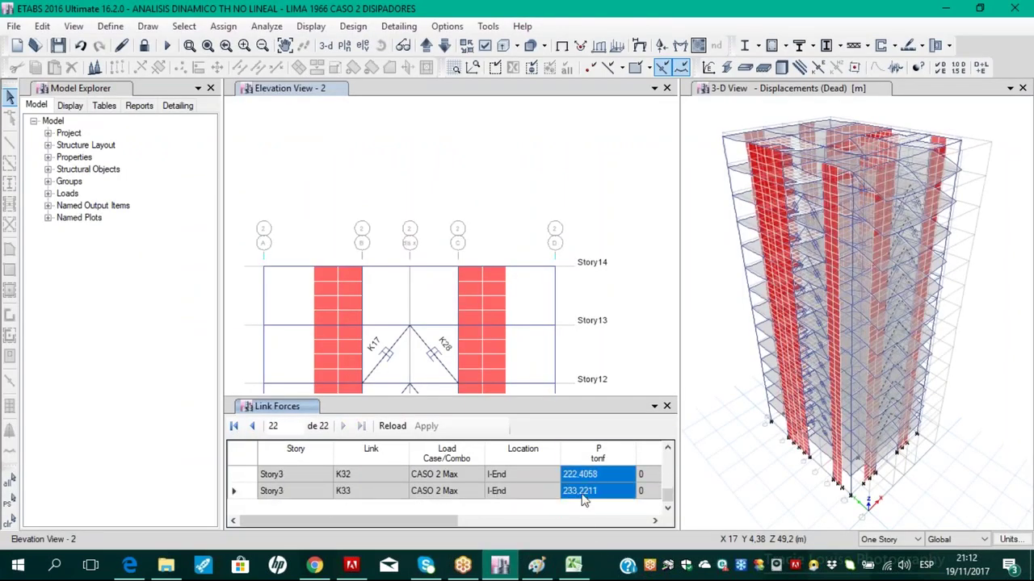
pyautogui.click(573, 565)
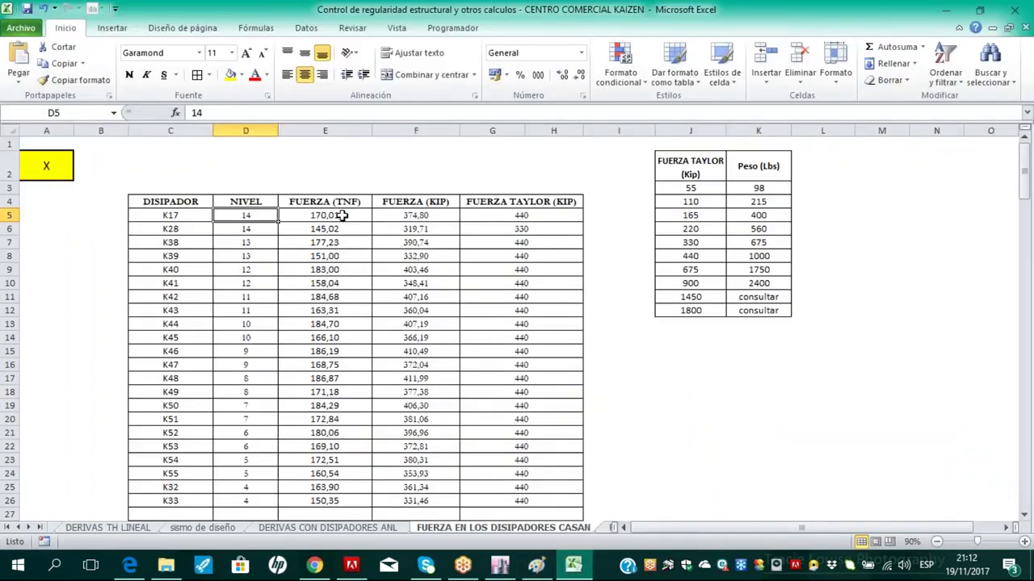
pyautogui.click(342, 216)
pyautogui.write('271,7043 258,0425 272,2065 266,1679 266,1388 273,3565 257,7236 272,8427 254,6219 269,7181 263,5796 260,37 268,3241 249,1439 261,1058 232,0191 241,7875 230,3069 228,7933 231,6433 222,4058 233,2211')
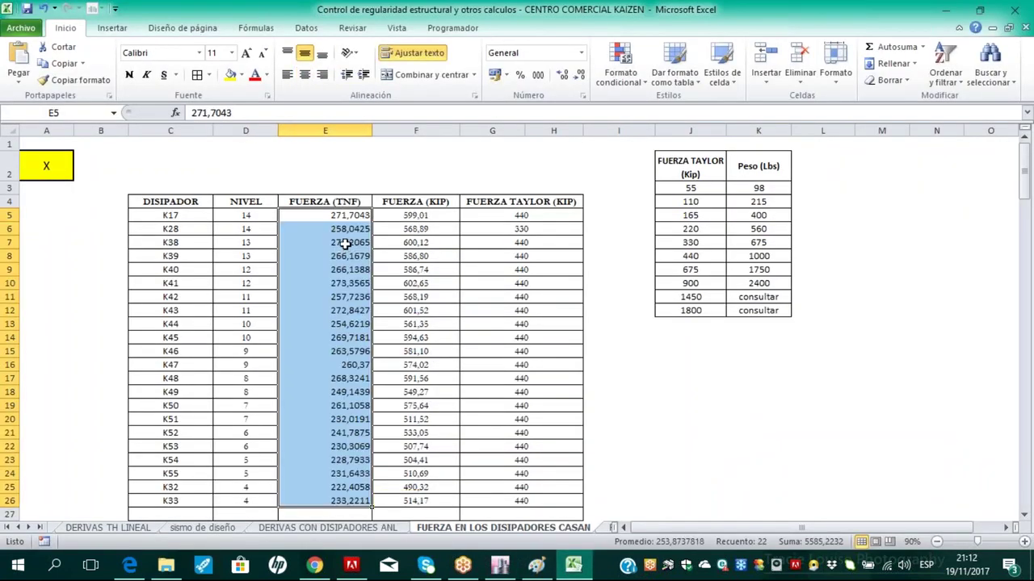
# Centre the pasted FUERZA (TNF) values in E5:E26
pyautogui.click(305, 75)
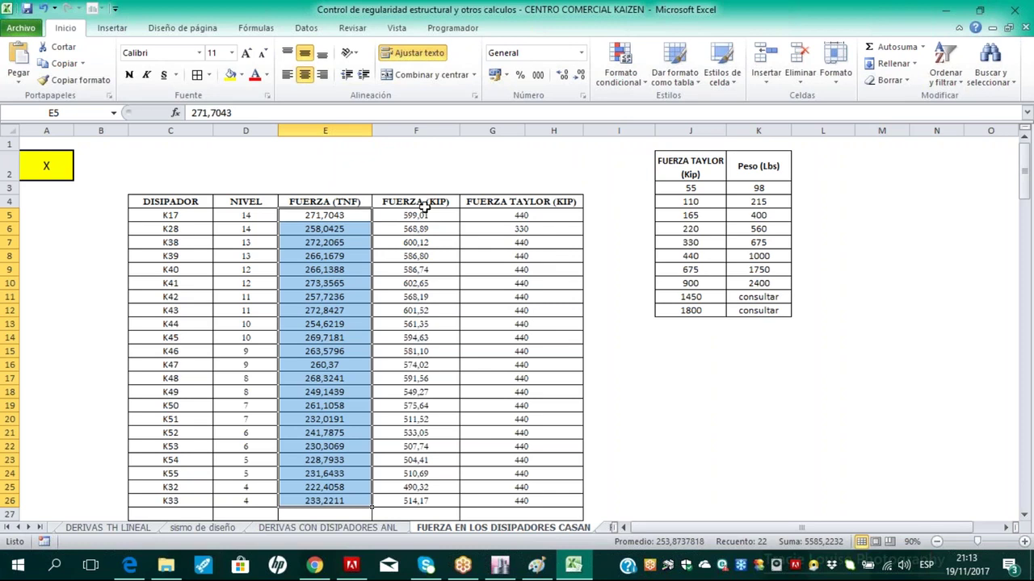
pyautogui.scroll(-3, 452, 356)
pyautogui.click(683, 347)
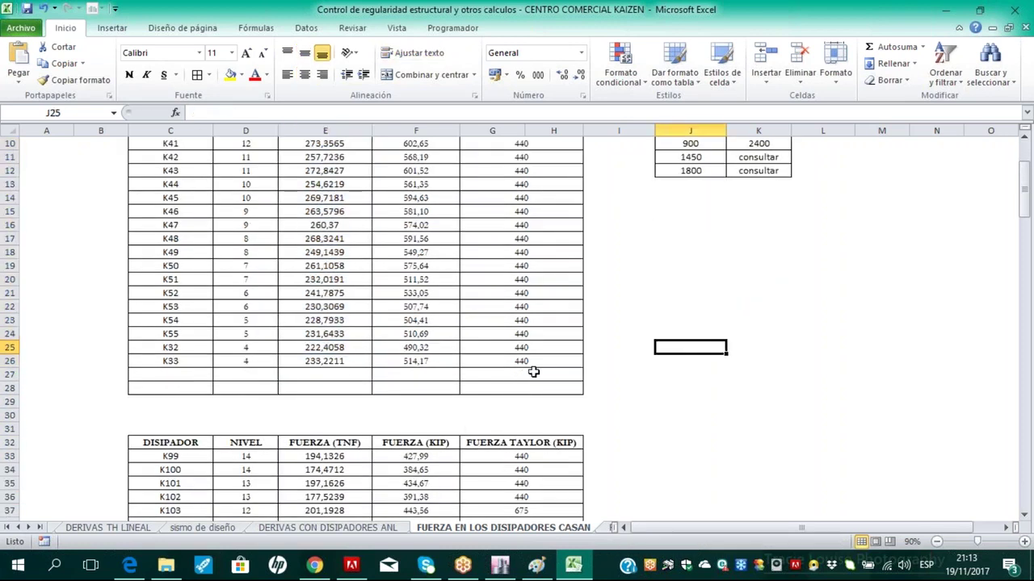
# Fill the NIVEL column D5:D26 with levels 13 down to 3, entering each level twice in succession
pyautogui.scroll(2, 682, 347)
pyautogui.scroll(1, 247, 258)
pyautogui.click(251, 216)
pyautogui.write('13')
pyautogui.press('Return')
pyautogui.write('13')
pyautogui.press('Return')
pyautogui.write('13')
pyautogui.press('Escape')
pyautogui.write('12')
pyautogui.press('Return')
pyautogui.write('12')
pyautogui.press('Return')
pyautogui.write('11')
pyautogui.press('Return')
pyautogui.write('11')
pyautogui.press('Return')
pyautogui.write('10')
pyautogui.press('Return')
pyautogui.write('10')
pyautogui.press('Return')
pyautogui.write('9')
pyautogui.press('Return')
pyautogui.write('9')
pyautogui.press('Return')
pyautogui.write('8')
pyautogui.press('Return')
pyautogui.write('8')
pyautogui.press('Return')
pyautogui.write('7')
pyautogui.press('Return')
pyautogui.write('7')
pyautogui.press('Return')
pyautogui.write('6')
pyautogui.press('Return')
pyautogui.write('6')
pyautogui.press('Return')
pyautogui.write('5')
pyautogui.press('Return')
pyautogui.write('5')
pyautogui.press('Return')
pyautogui.write('4')
pyautogui.press('Return')
pyautogui.write('4')
pyautogui.press('Return')
pyautogui.write('3')
pyautogui.press('Return')
pyautogui.write('3')
pyautogui.press('Return')
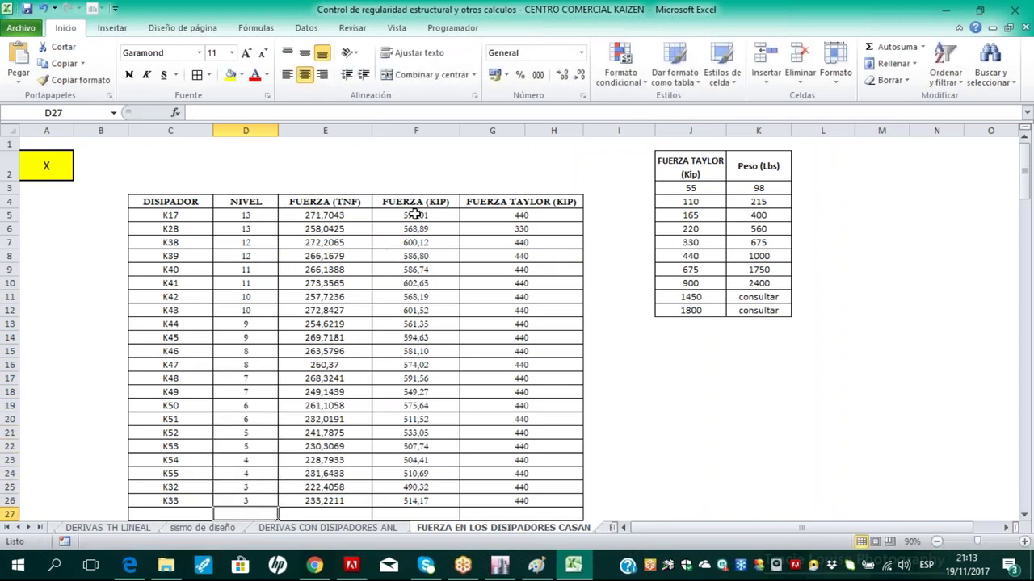
# Examine K17's TNF-to-KIP conversion formula and compare its force with the Taylor capacity table
pyautogui.click(491, 215)
pyautogui.moveTo(370, 215); pyautogui.dragTo(340, 500)
pyautogui.click(423, 218)
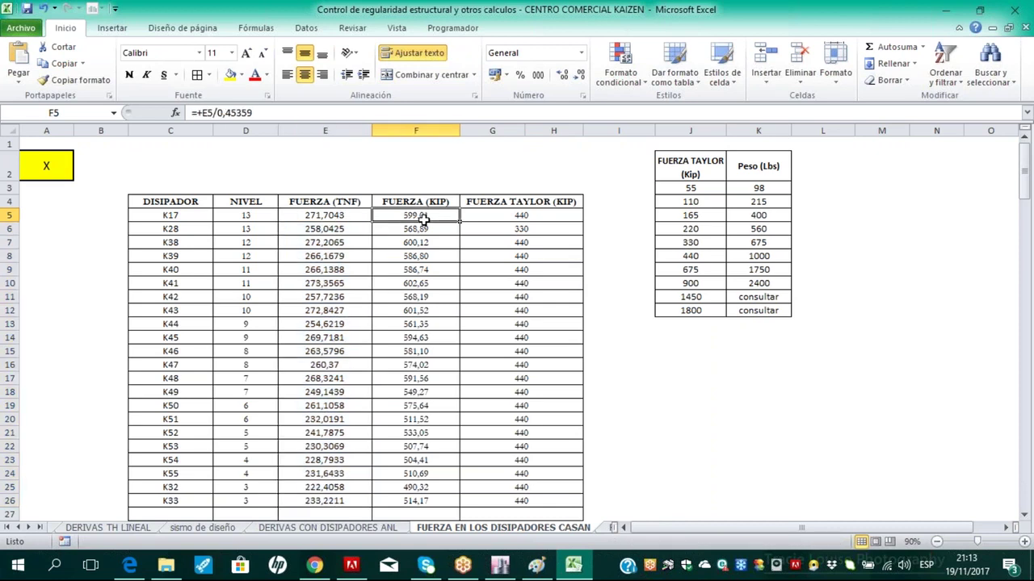
pyautogui.click(331, 220)
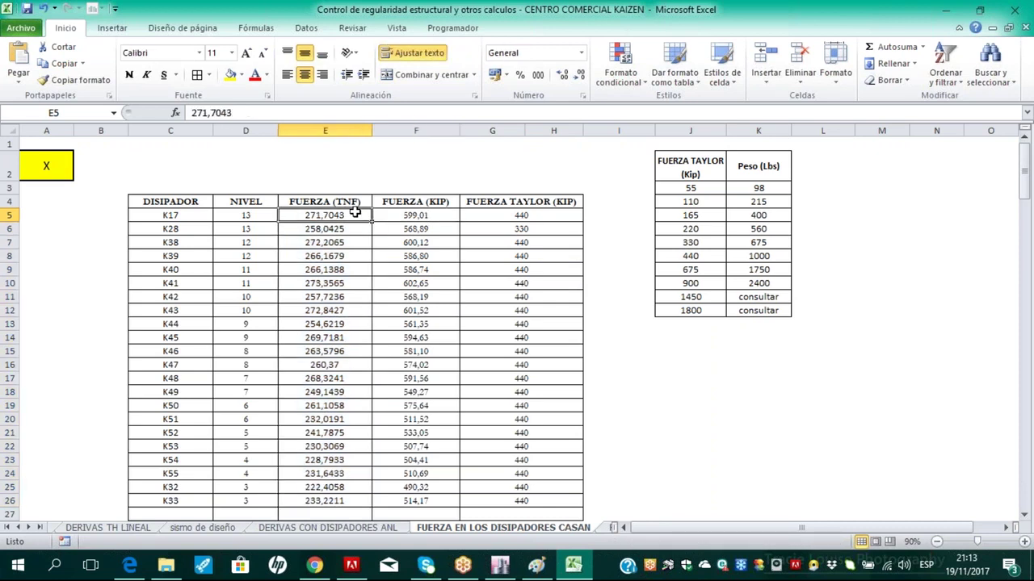
pyautogui.click(391, 216)
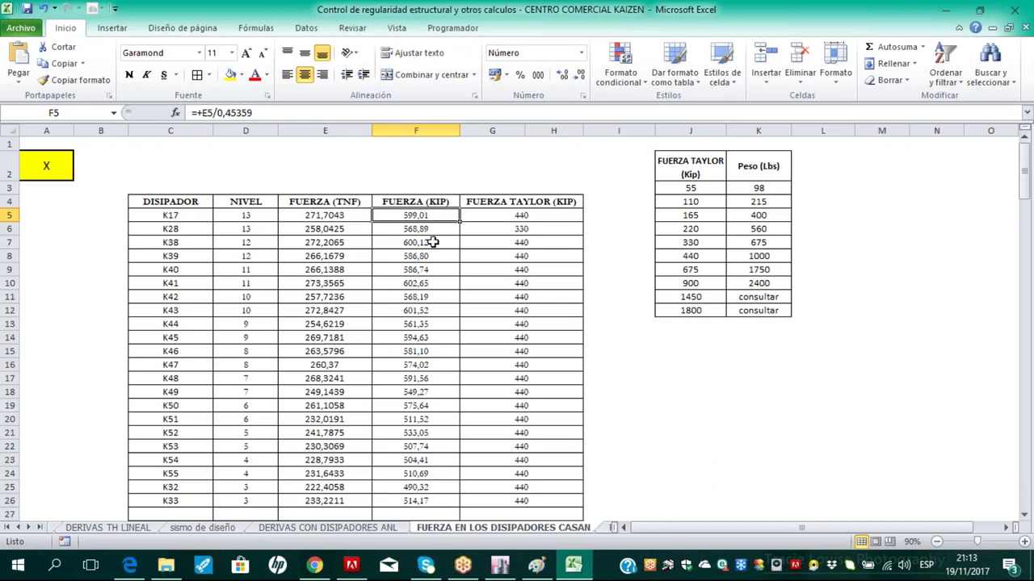
pyautogui.click(484, 204)
pyautogui.click(510, 216)
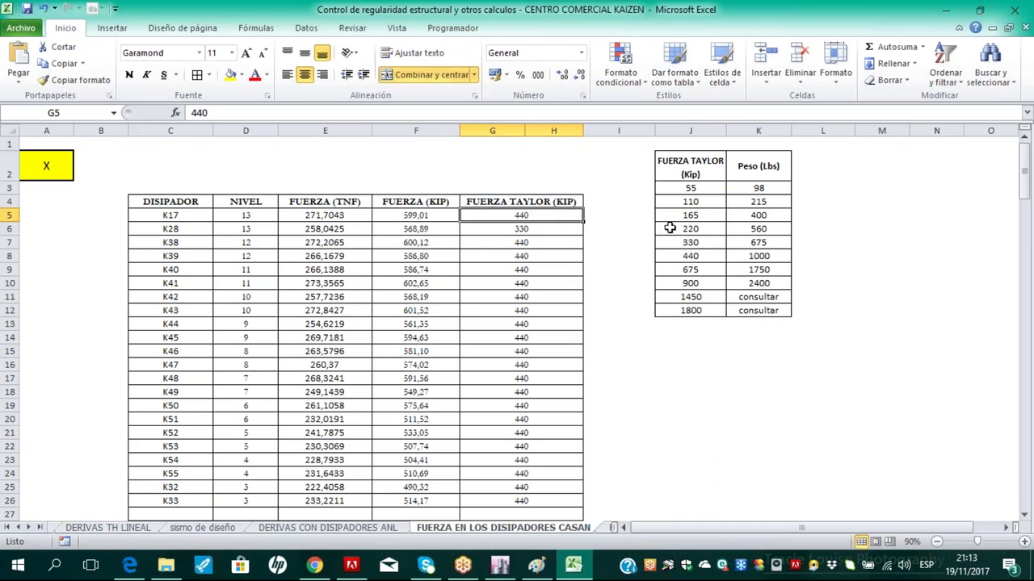
pyautogui.click(704, 273)
# Set the FUERZA TAYLOR (KIP) values of the first damper table to 675, starting at K17 in G5
pyautogui.click(521, 216)
pyautogui.write('6')
pyautogui.press('Return')
pyautogui.write('675')
pyautogui.press('Return')
pyautogui.write('675')
pyautogui.press('Return')
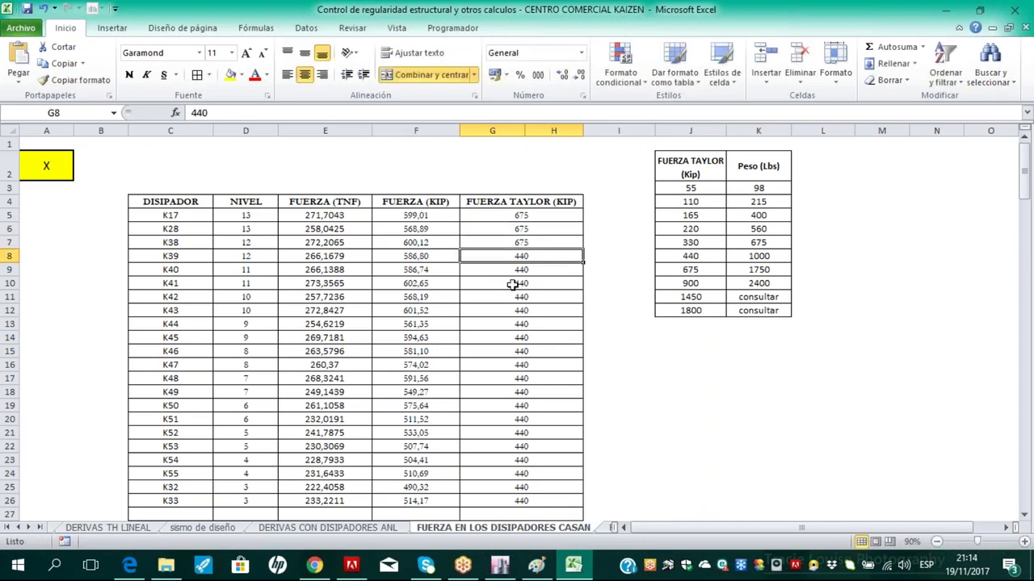
pyautogui.write('675')
pyautogui.press('Return')
pyautogui.write('67')
pyautogui.press('Return')
pyautogui.write('675')
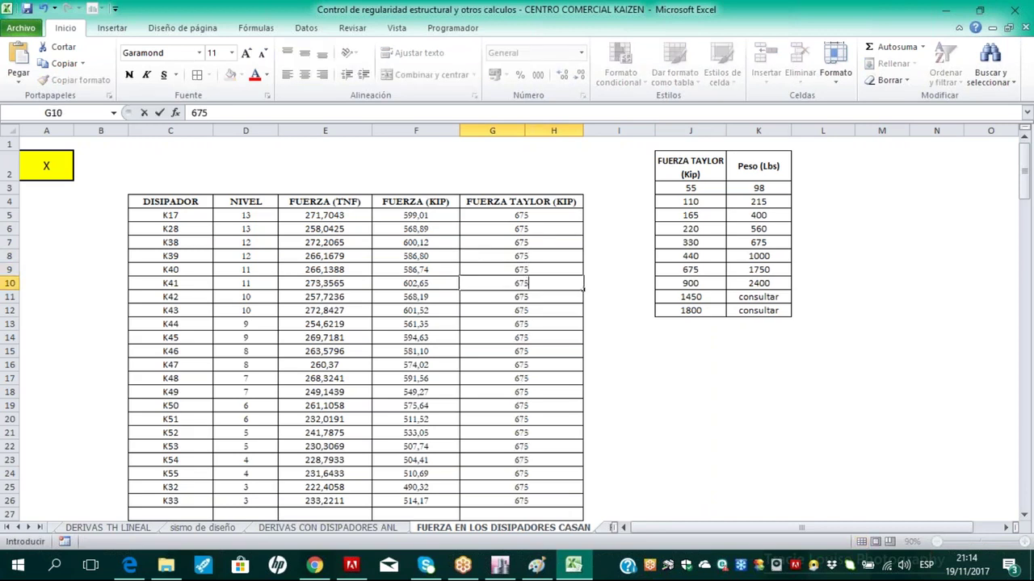
pyautogui.press('Return')
pyautogui.write('675')
pyautogui.press('Return')
pyautogui.write('676')
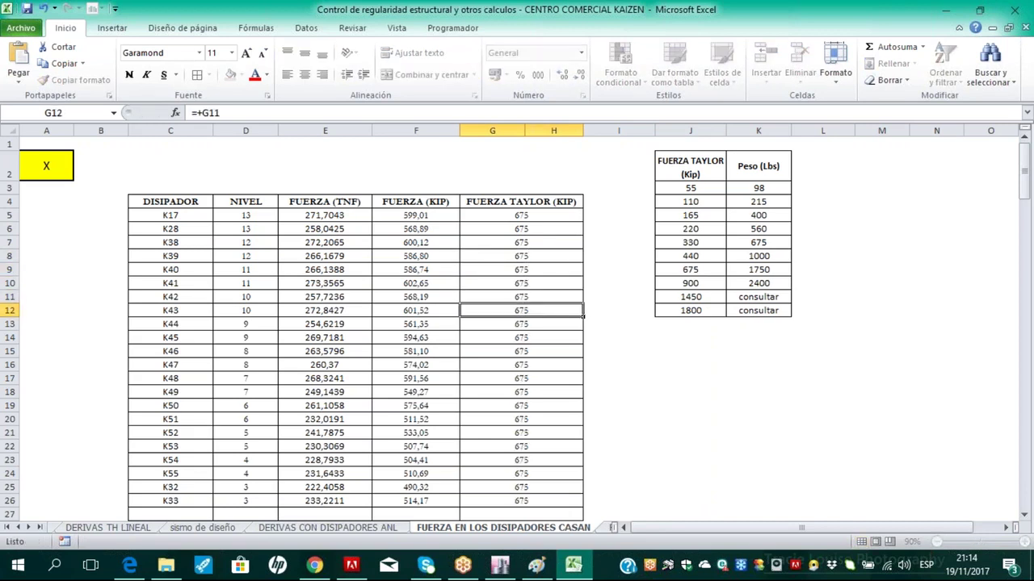
pyautogui.write('5')
pyautogui.press('Return')
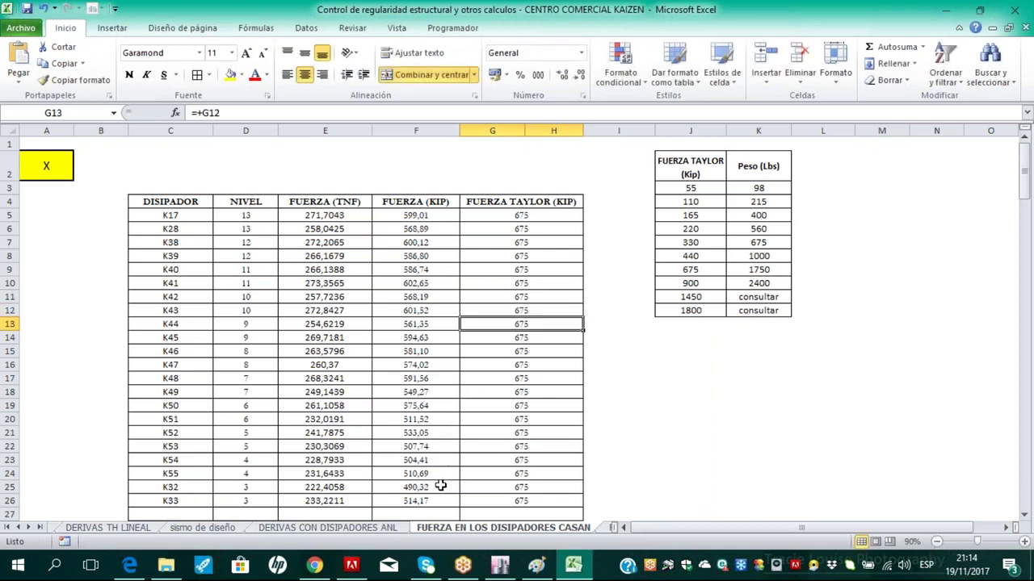
pyautogui.click(612, 459)
pyautogui.scroll(-1, 560, 343)
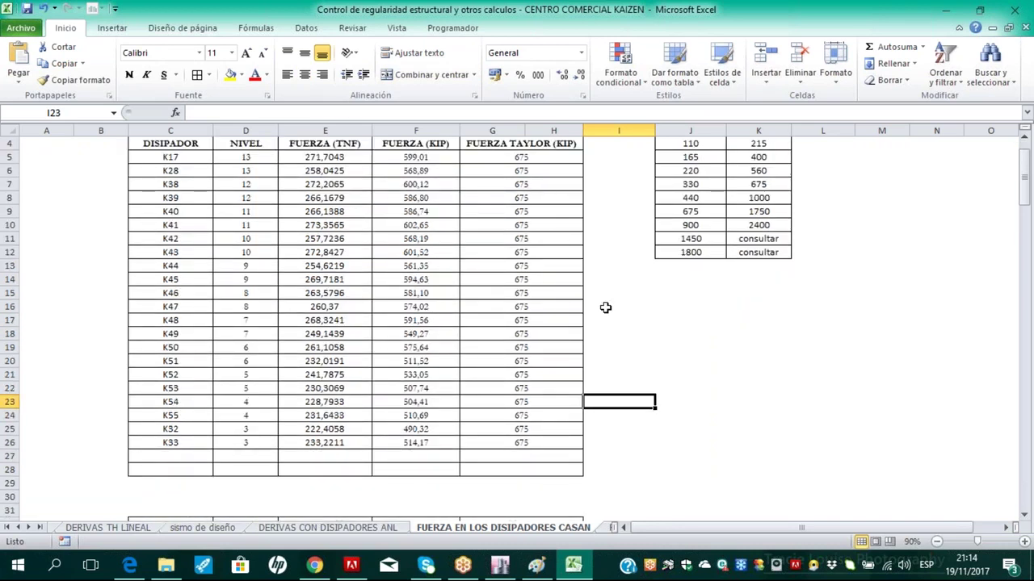
pyautogui.scroll(-5, 599, 282)
pyautogui.scroll(6, 599, 282)
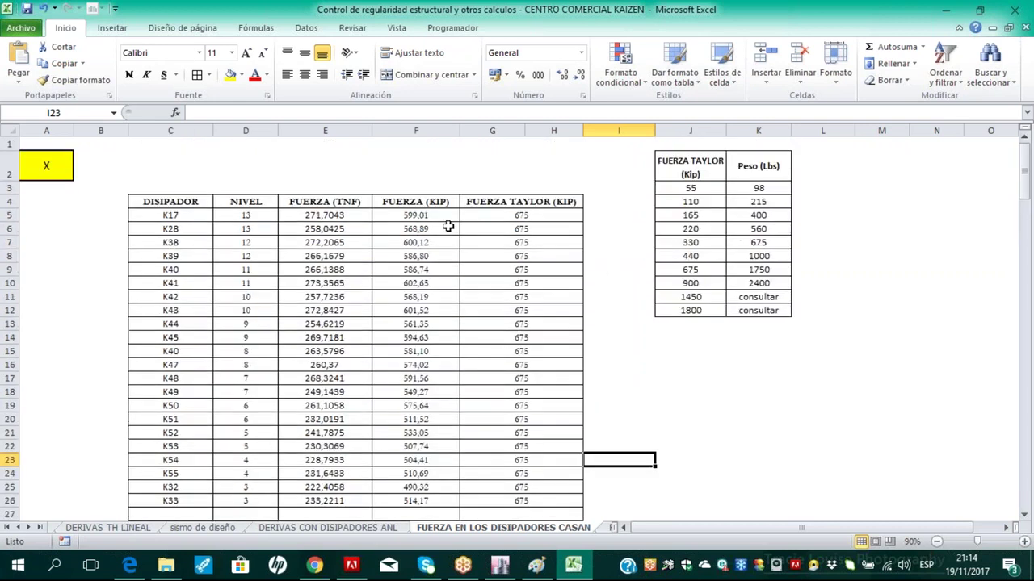
# Switch to ETABS, close the Link Forces table and fit the whole Elevation View - 2 in its window
pyautogui.click(490, 568)
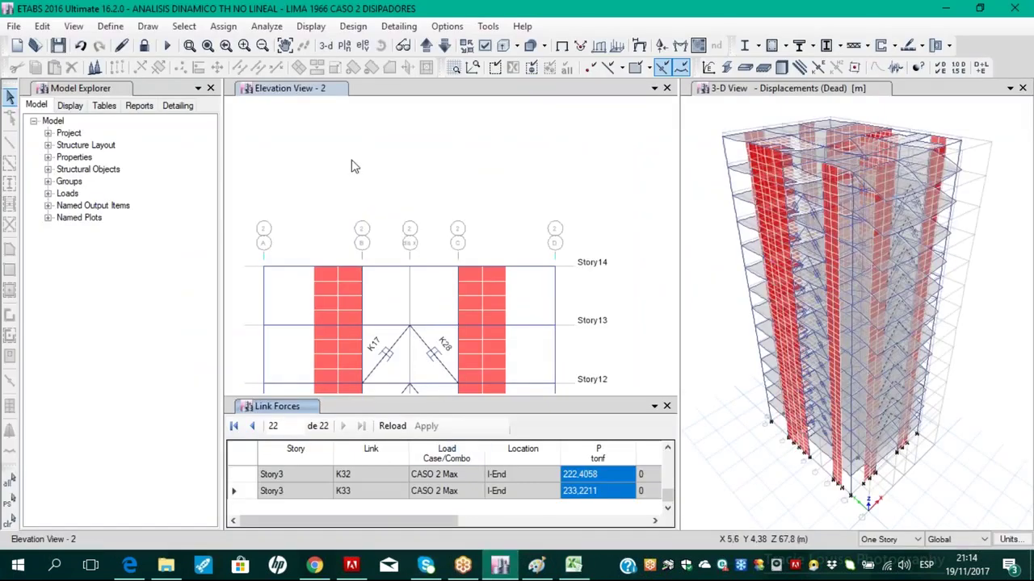
pyautogui.click(666, 407)
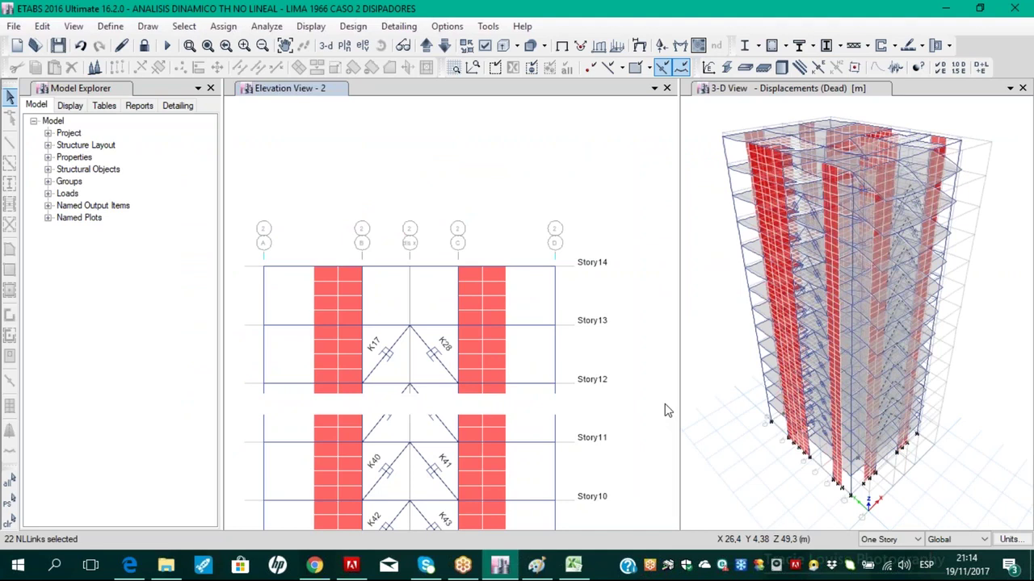
pyautogui.click(208, 46)
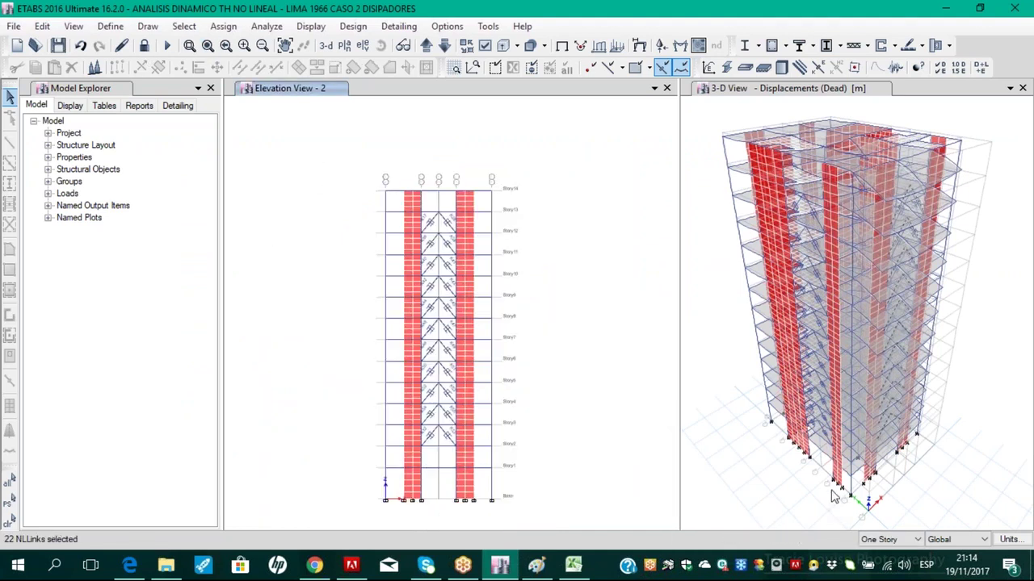
pyautogui.hotkey('ctrl', 'shift', 'p')
pyautogui.moveTo(302, 101); pyautogui.dragTo(300, 98)
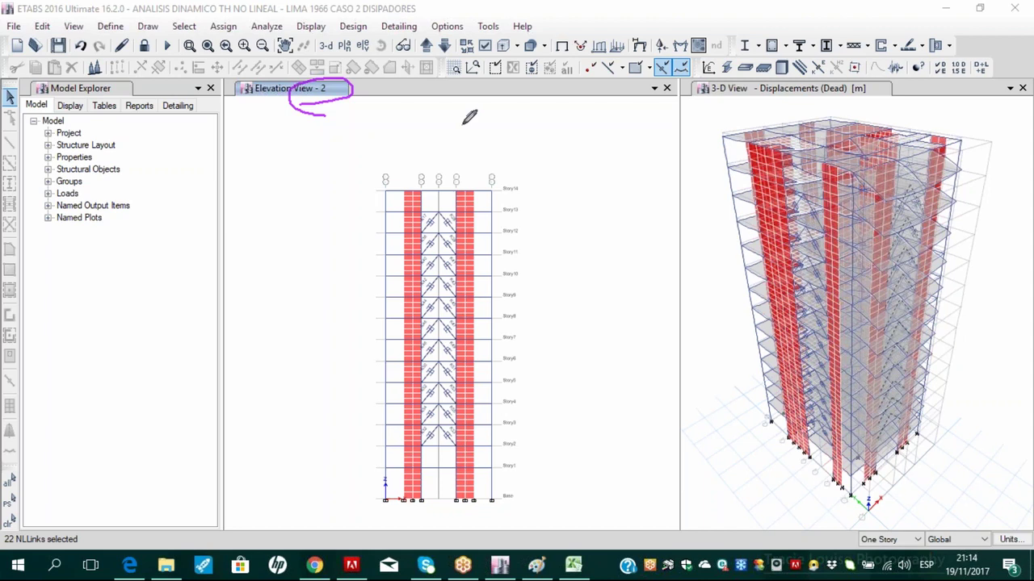
pyautogui.press('Escape')
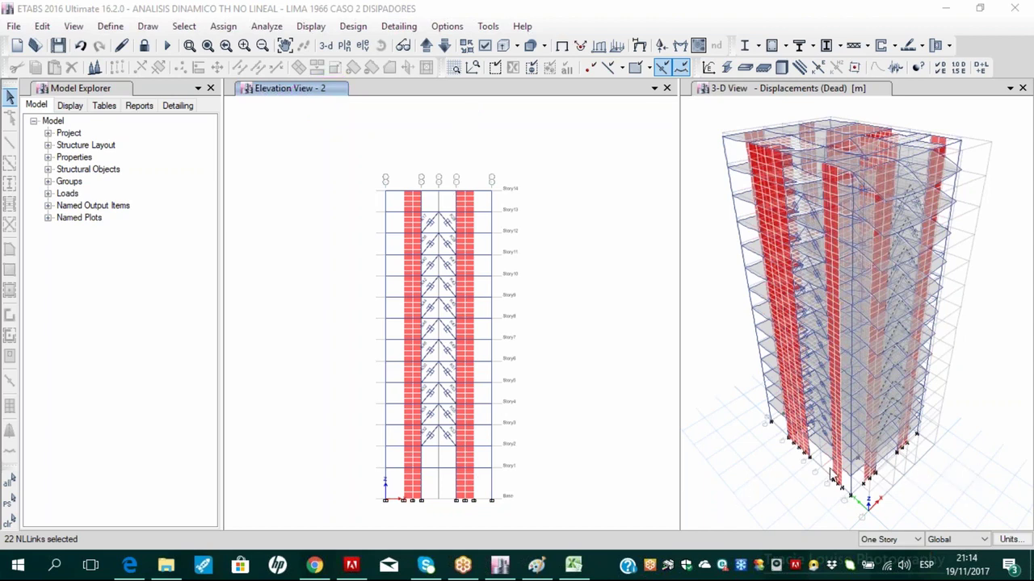
# Switch to Excel and review the remaining damper force tables, the device count summary and the modal mass participation table
pyautogui.hotkey('alt', 'Tab')
pyautogui.scroll(-12, 355, 323)
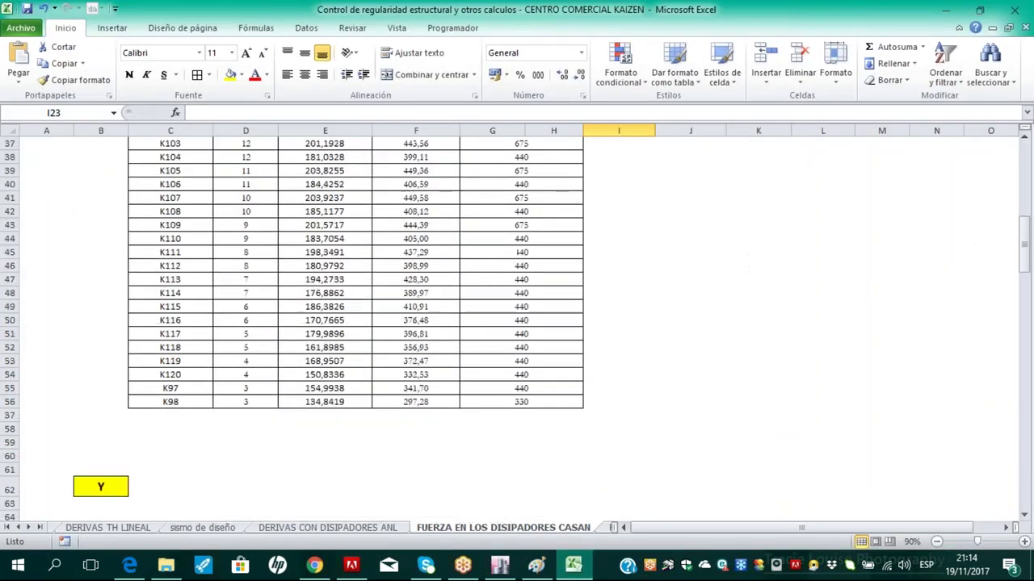
pyautogui.scroll(-3, 147, 365)
pyautogui.scroll(-20, 147, 364)
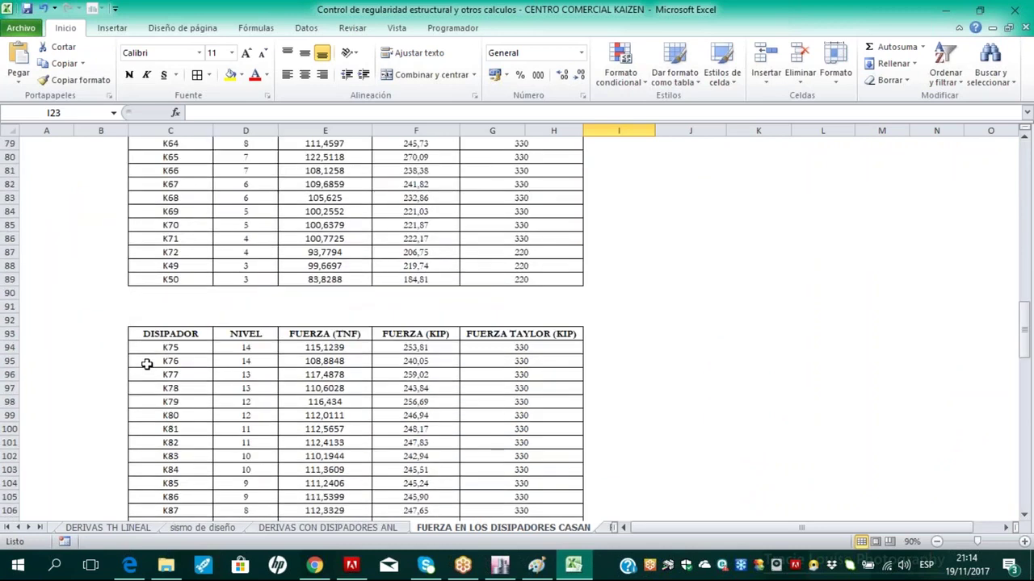
pyautogui.scroll(4, 175, 412)
pyautogui.scroll(-6, 174, 410)
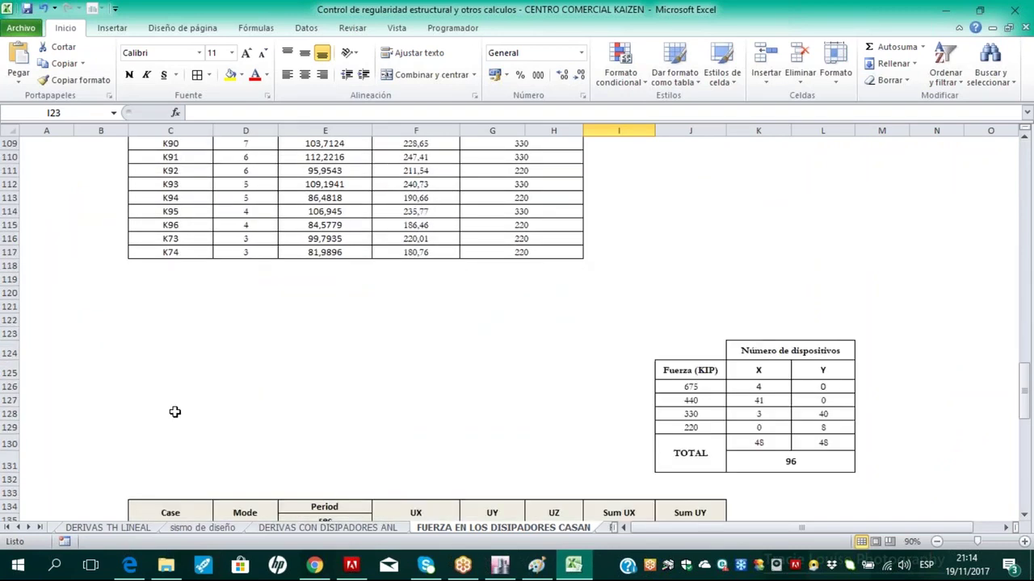
pyautogui.moveTo(654, 531); pyautogui.dragTo(682, 533)
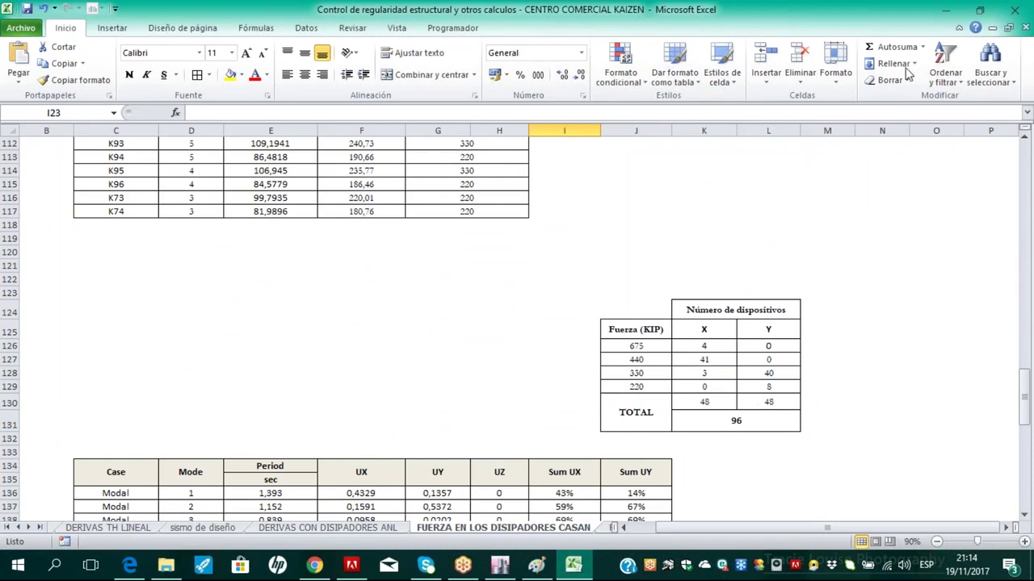
pyautogui.click(1006, 529)
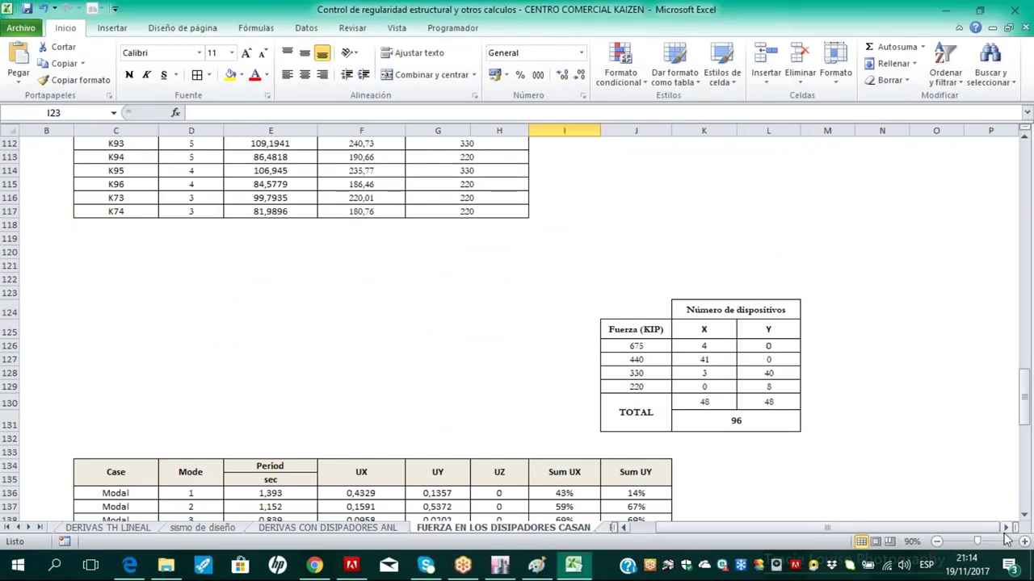
pyautogui.click(1006, 529)
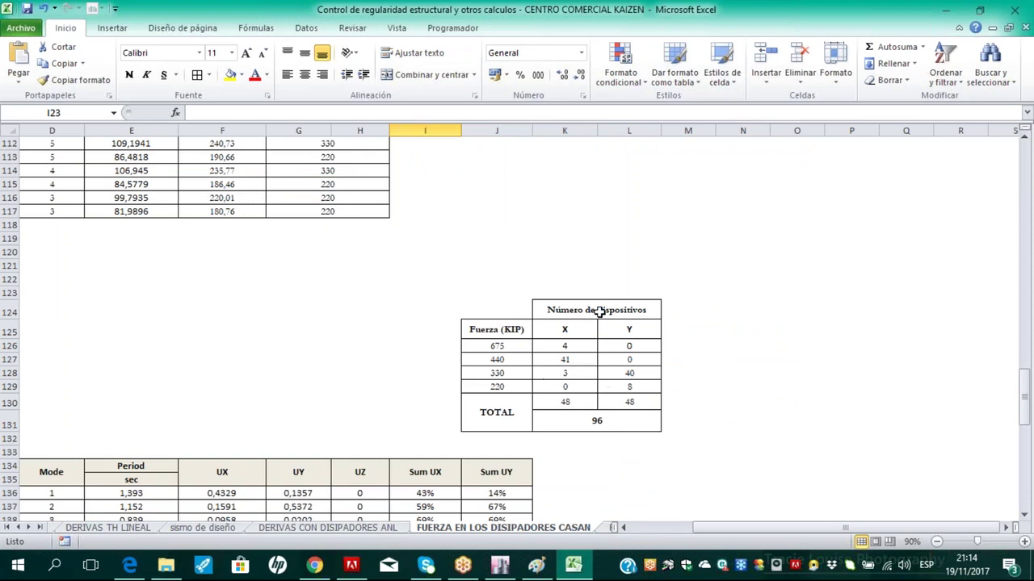
pyautogui.moveTo(723, 536); pyautogui.dragTo(710, 535)
pyautogui.scroll(-7, 397, 302)
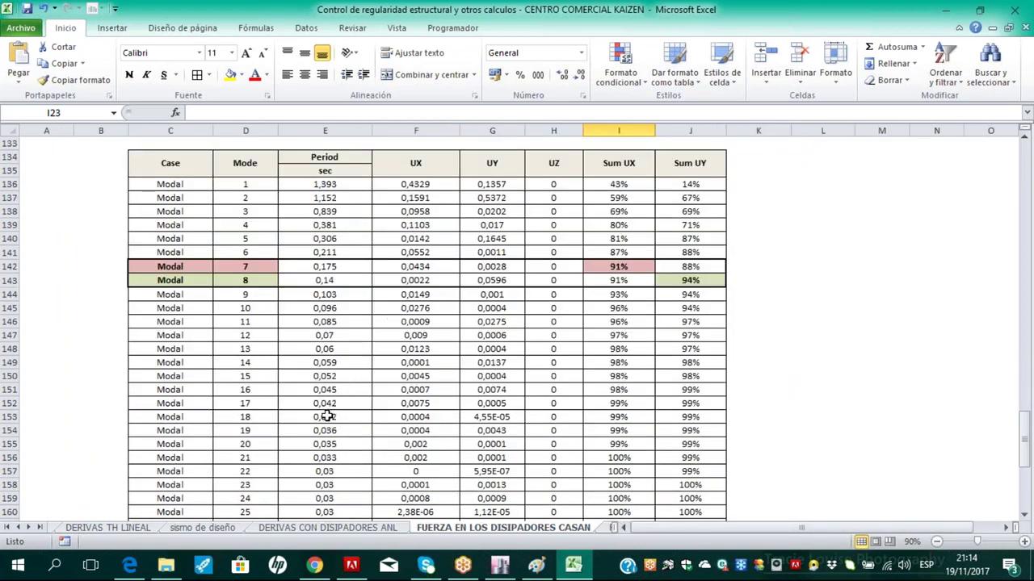
pyautogui.scroll(2, 326, 416)
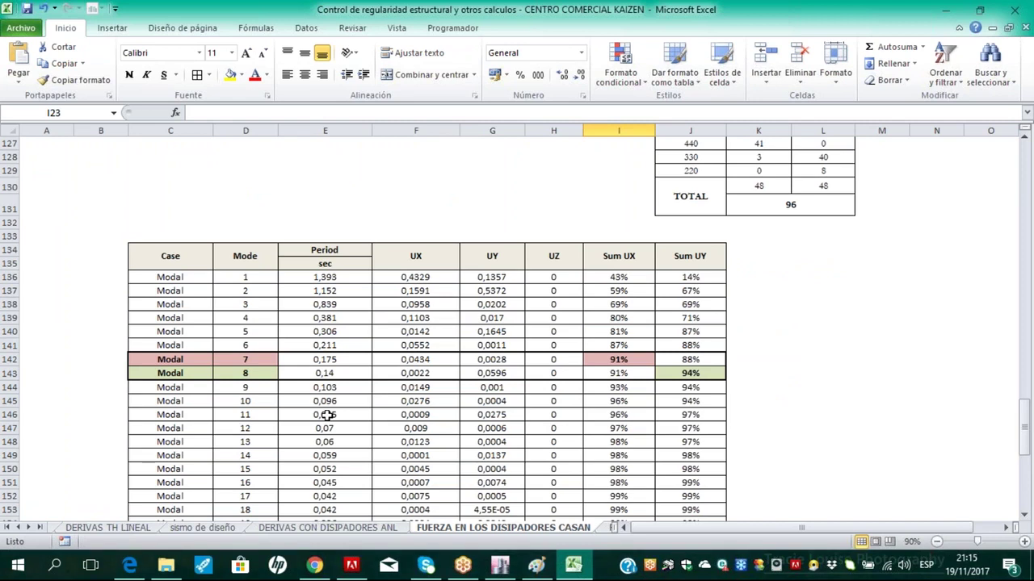
# Switch to ETABS and display the Modal Participating Mass Ratios table from the modal analysis results
pyautogui.click(494, 565)
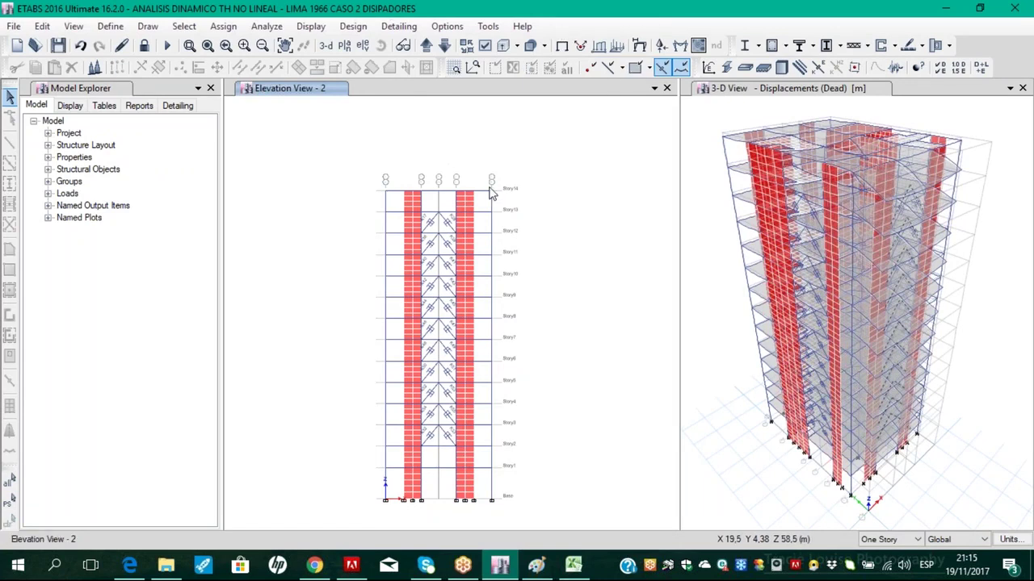
pyautogui.click(310, 26)
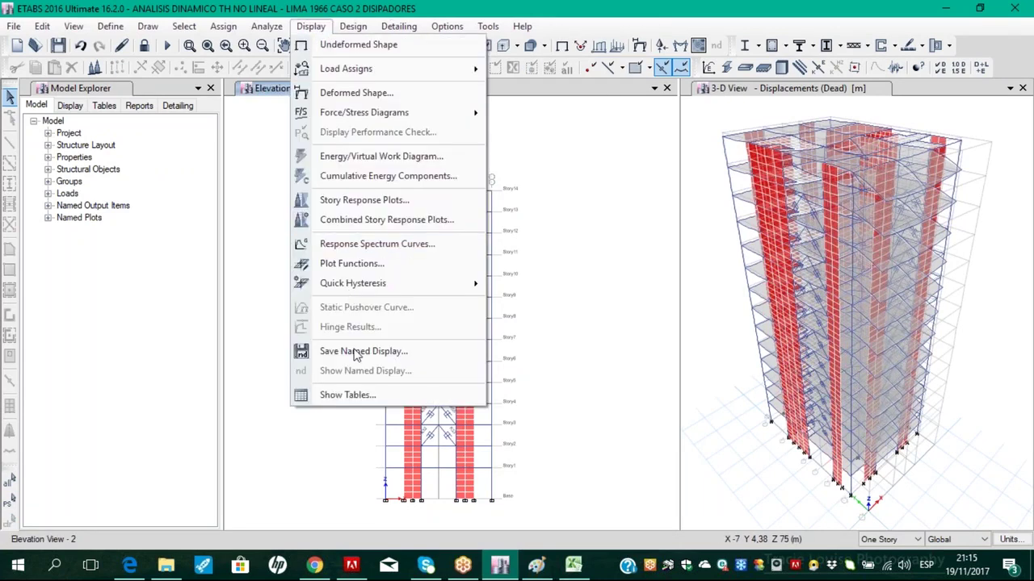
pyautogui.click(349, 395)
pyautogui.click(411, 242)
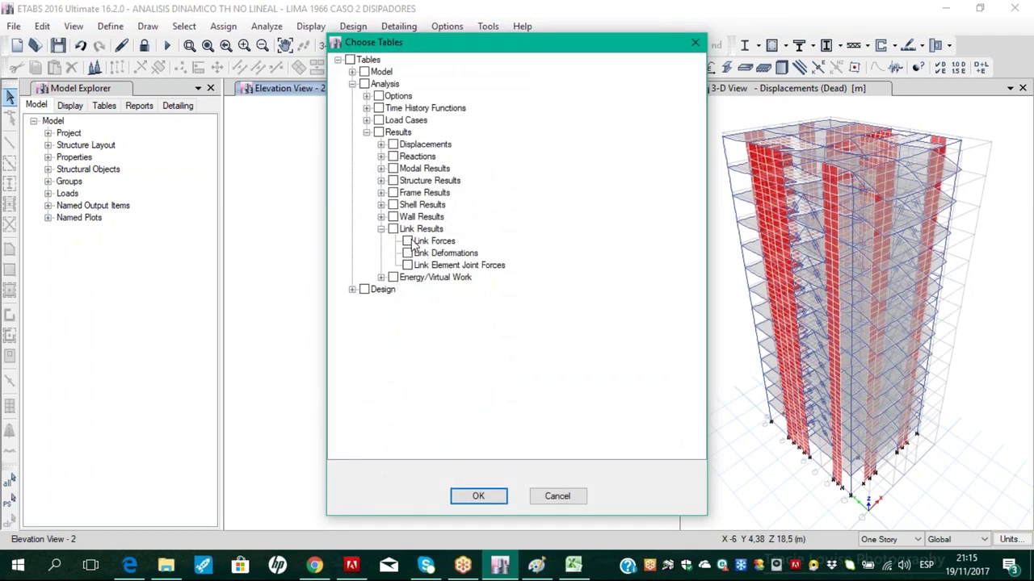
pyautogui.click(381, 229)
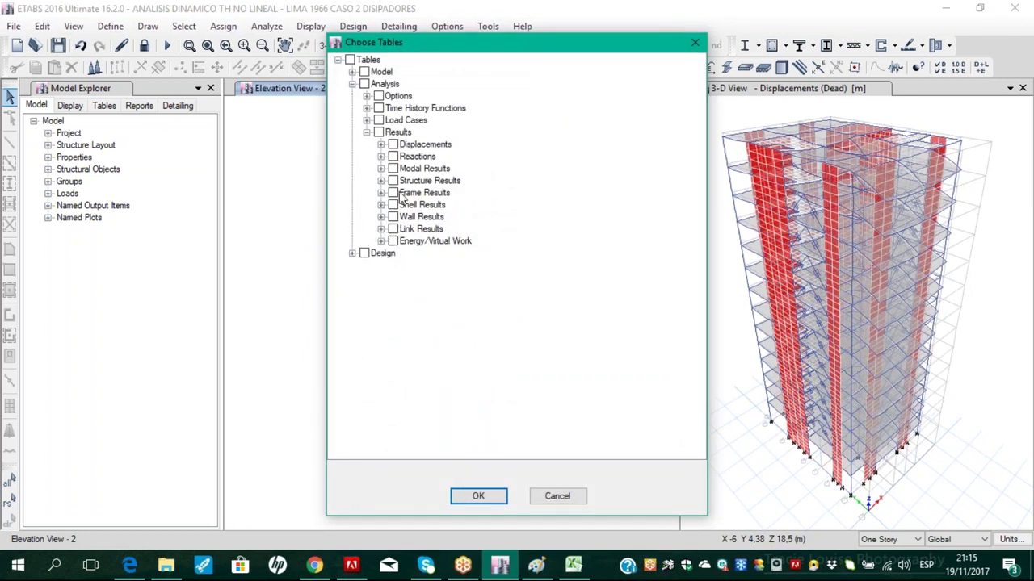
pyautogui.click(381, 181)
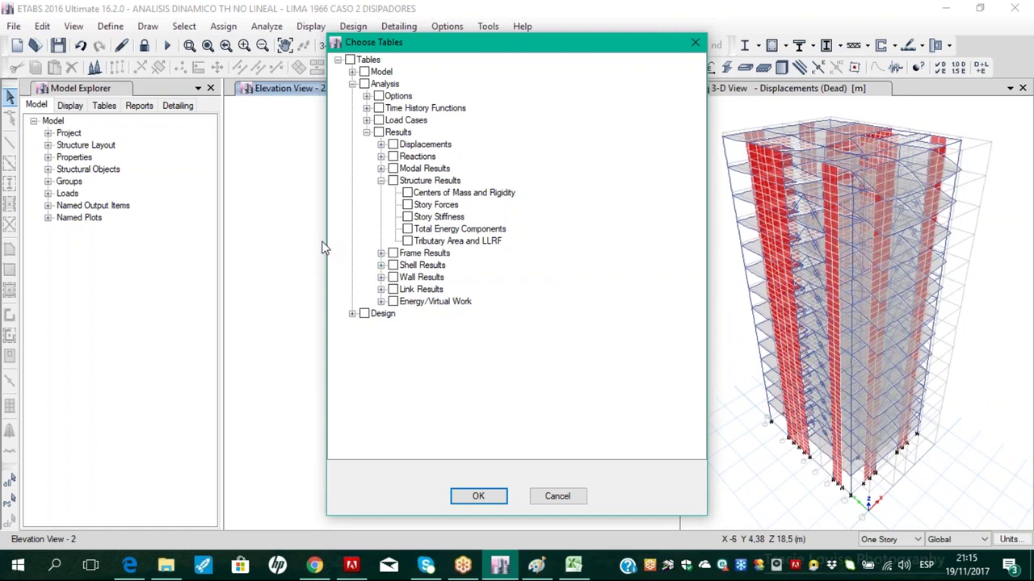
pyautogui.click(407, 206)
pyautogui.click(381, 169)
pyautogui.click(408, 265)
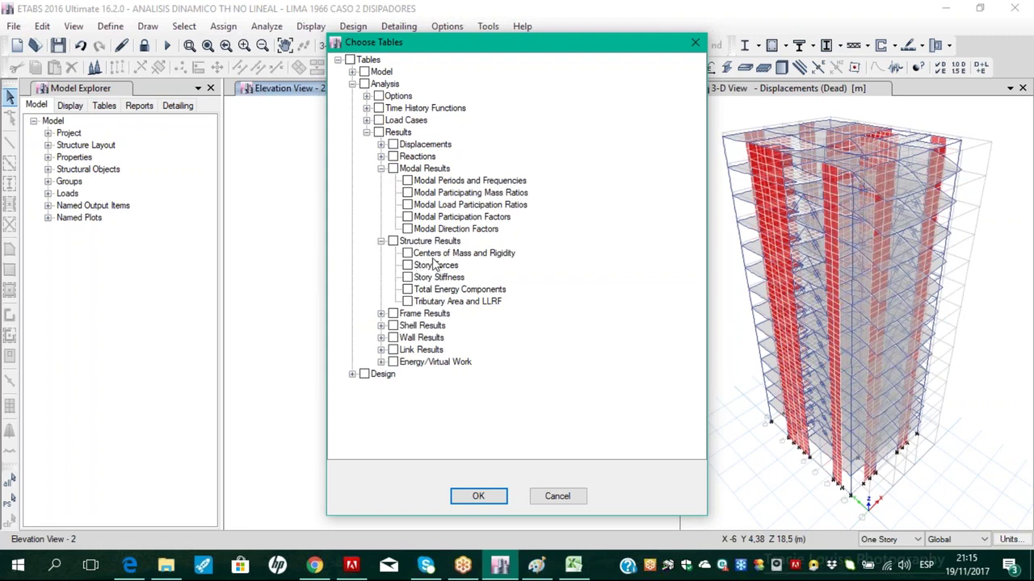
pyautogui.click(408, 195)
pyautogui.click(484, 499)
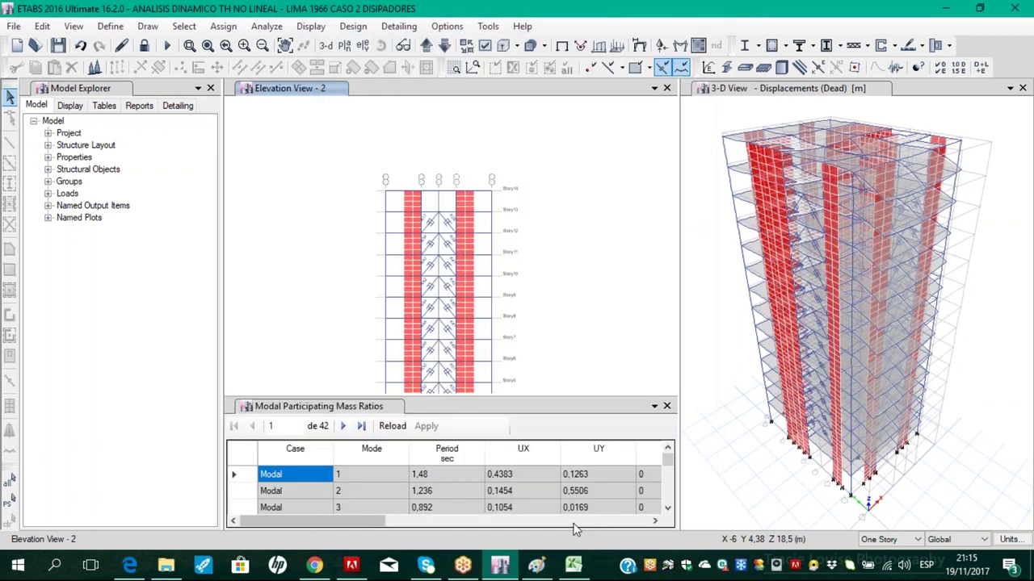
# Select all records of the Modal Participating Mass Ratios table and its columns from Case to Sum RZ for copying
pyautogui.click(448, 475)
pyautogui.moveTo(318, 474); pyautogui.dragTo(658, 494)
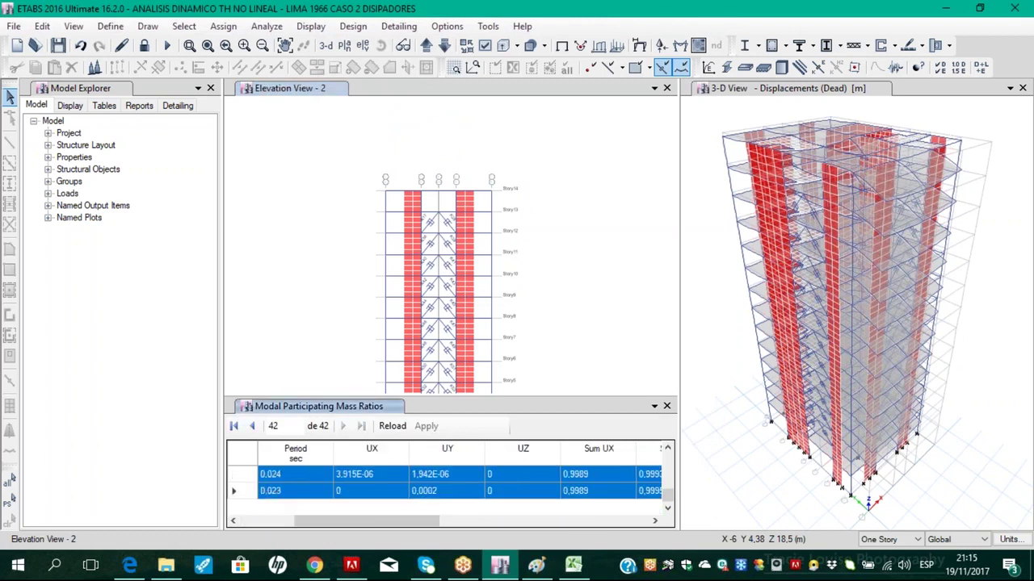
pyautogui.moveTo(718, 538); pyautogui.dragTo(701, 526)
pyautogui.moveTo(580, 522); pyautogui.dragTo(304, 502)
pyautogui.scroll(10, 304, 502)
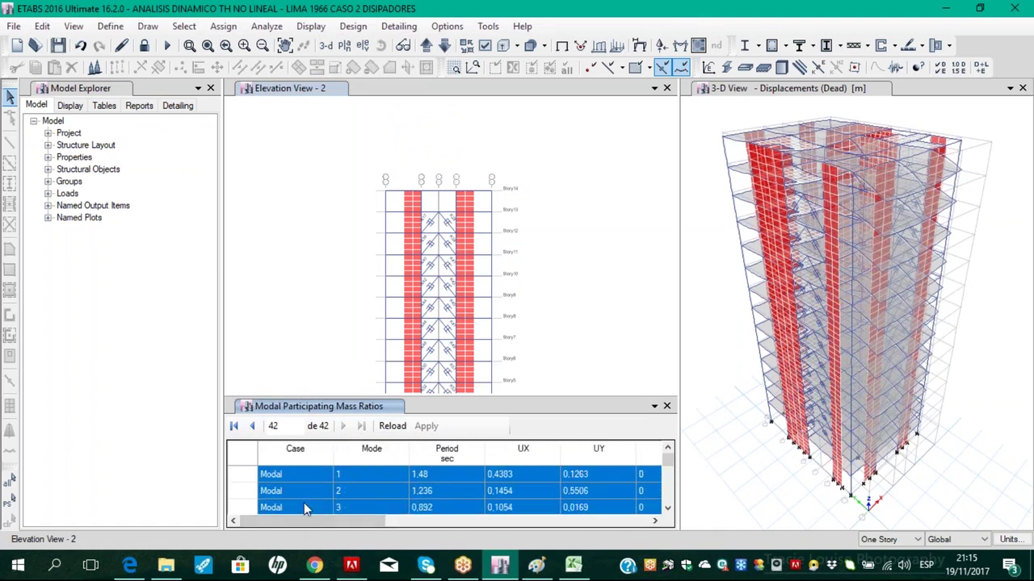
pyautogui.moveTo(302, 454); pyautogui.dragTo(768, 469)
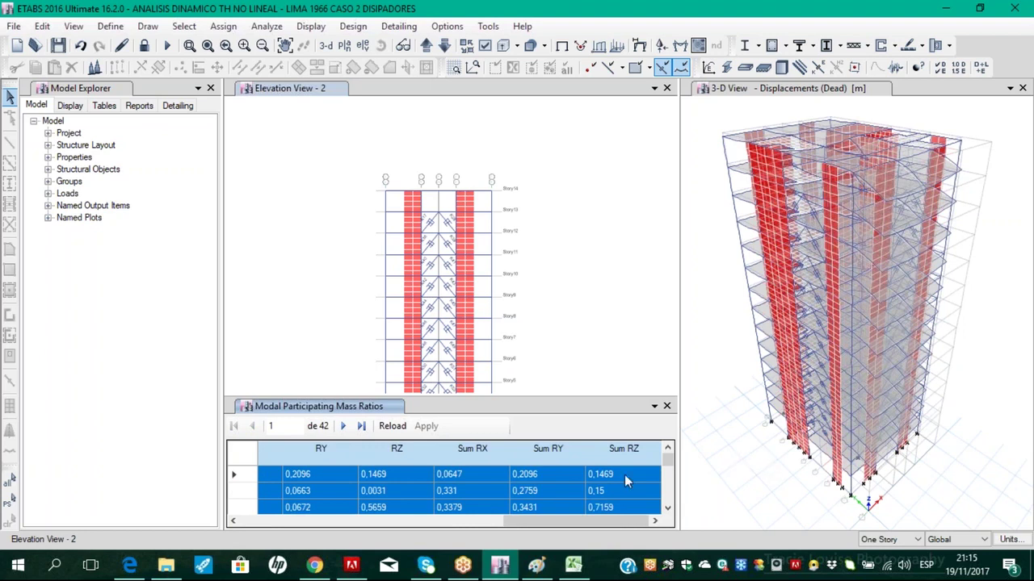
# Switch to Excel, try pasting the copied ETABS data over the old modal table at C134, and undo the paste
pyautogui.click(574, 565)
pyautogui.click(171, 256)
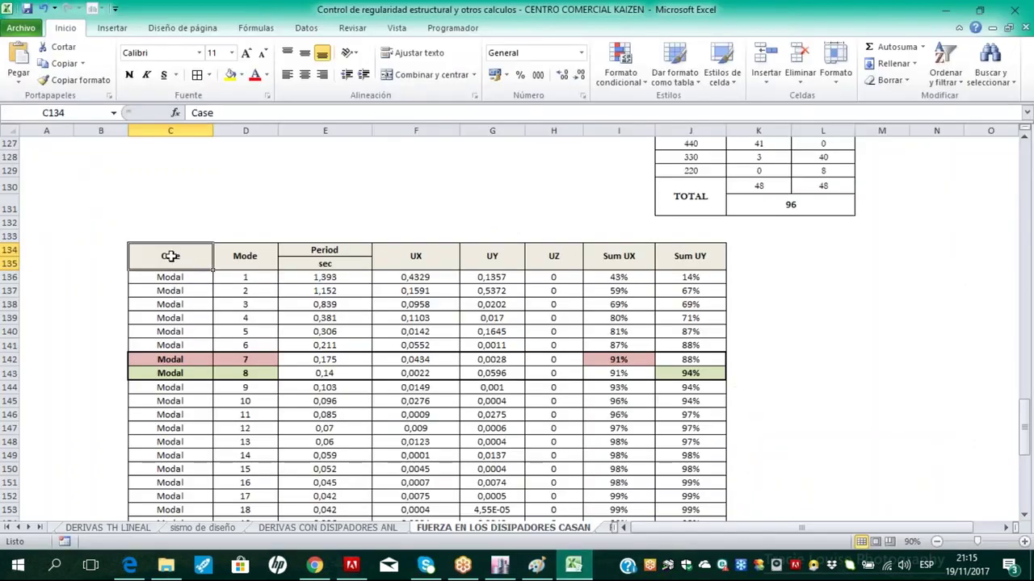
pyautogui.hotkey('ctrl', 'v')
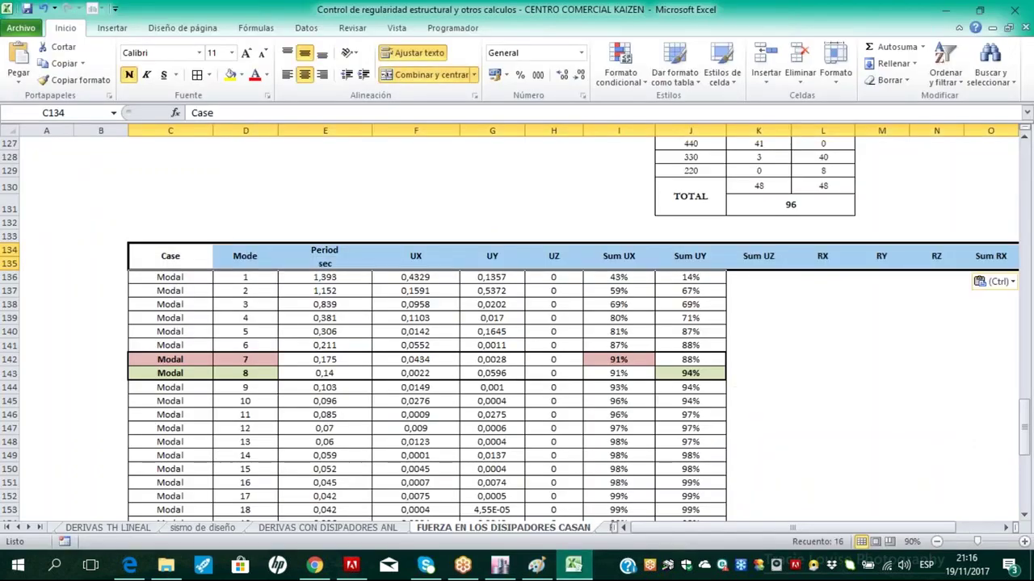
pyautogui.scroll(-5, 307, 303)
pyautogui.scroll(6, 318, 334)
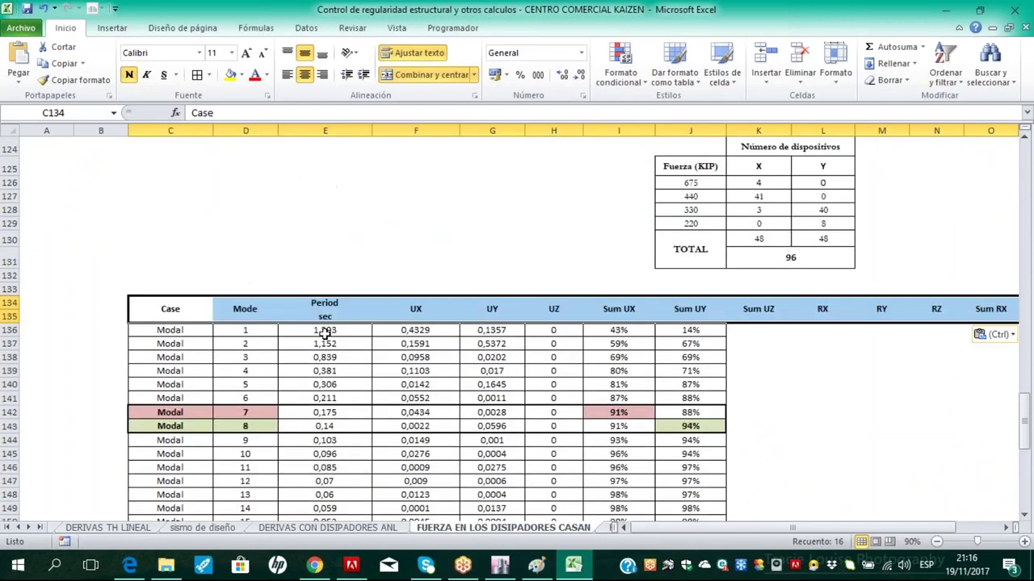
pyautogui.hotkey('ctrl', 'z')
# Clear the contents and formatting of the old modal mass participation table starting at C134 and make C134 the active cell
pyautogui.moveTo(152, 306); pyautogui.dragTo(647, 452)
pyautogui.scroll(7, 607, 404)
pyautogui.scroll(3, 607, 403)
pyautogui.scroll(-3, 607, 404)
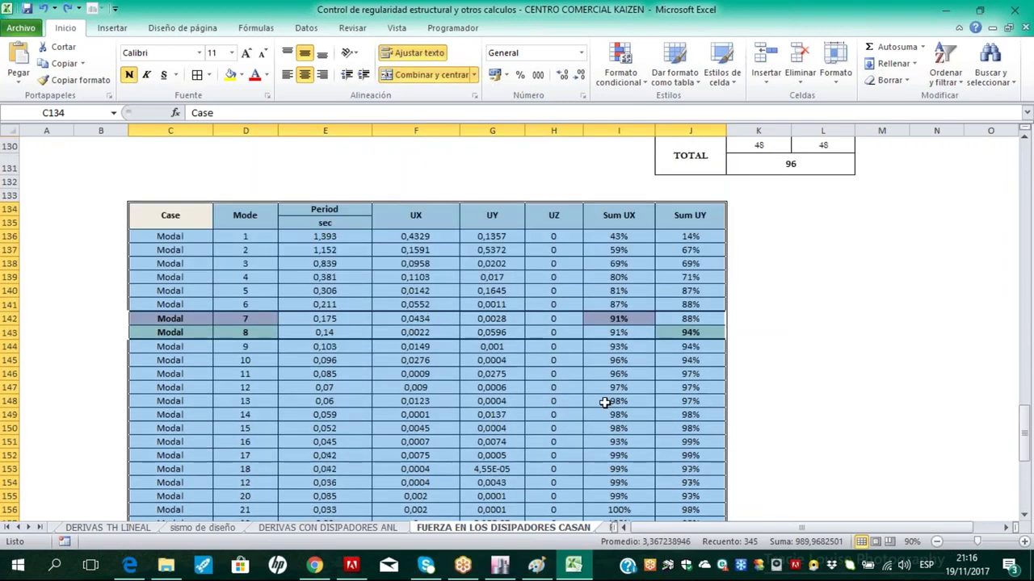
pyautogui.press('Delete')
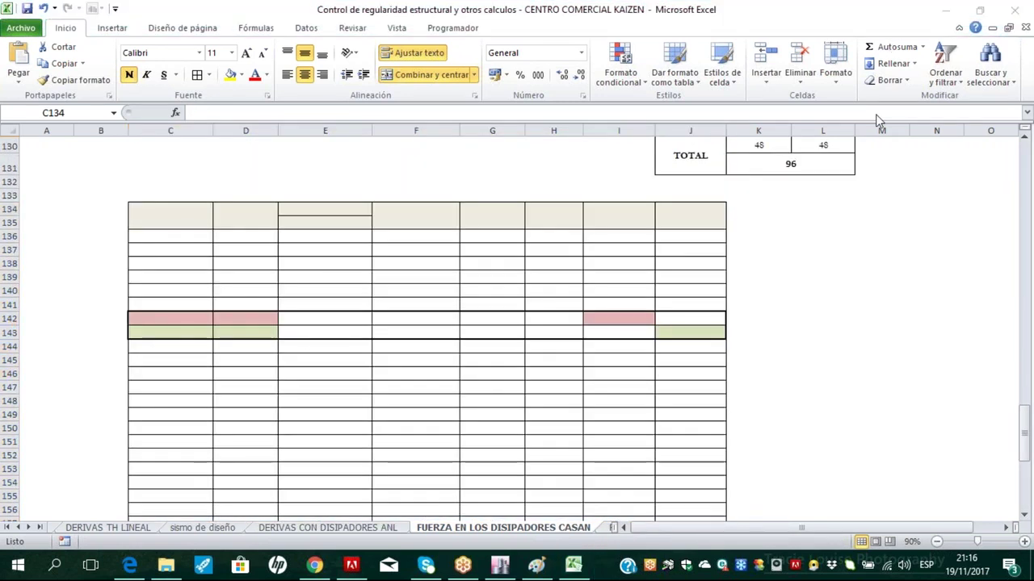
pyautogui.click(847, 11)
pyautogui.click(890, 80)
pyautogui.click(909, 95)
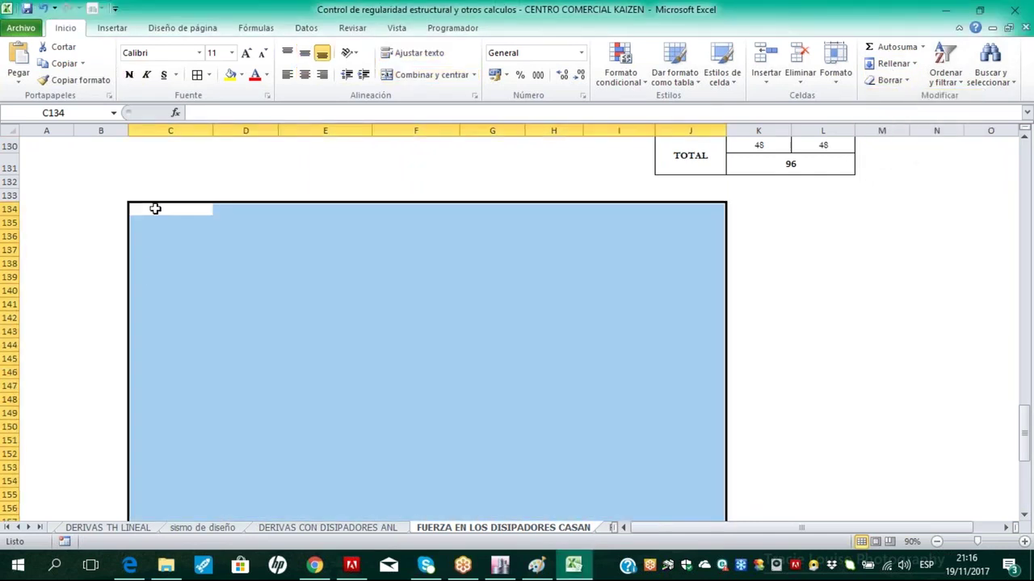
pyautogui.click(154, 208)
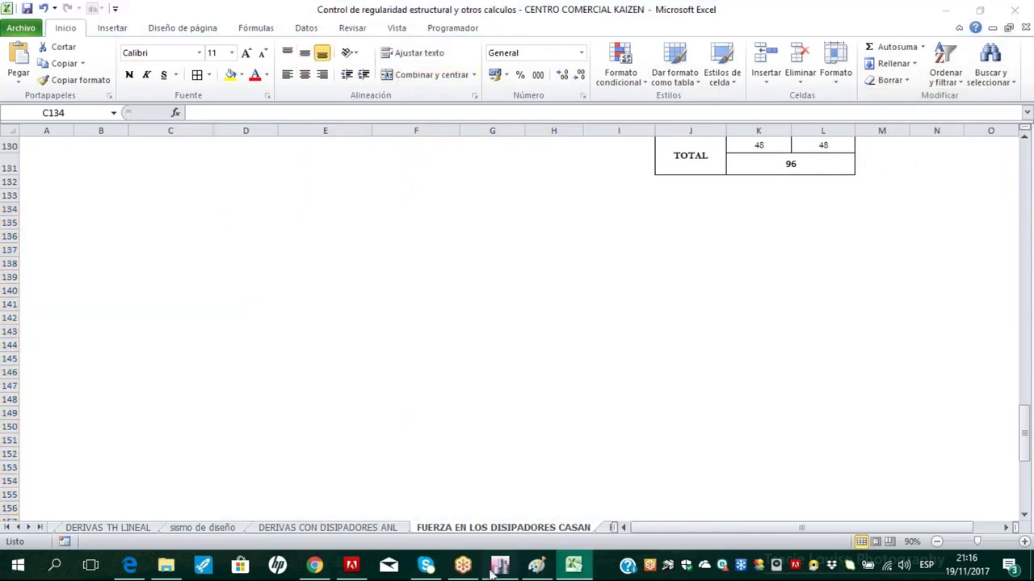
# Switch to ETABS, copy the complete Modal Participating Mass Ratios table with its headers, and paste it at C134 in Excel
pyautogui.click(493, 570)
pyautogui.moveTo(520, 521); pyautogui.dragTo(337, 529)
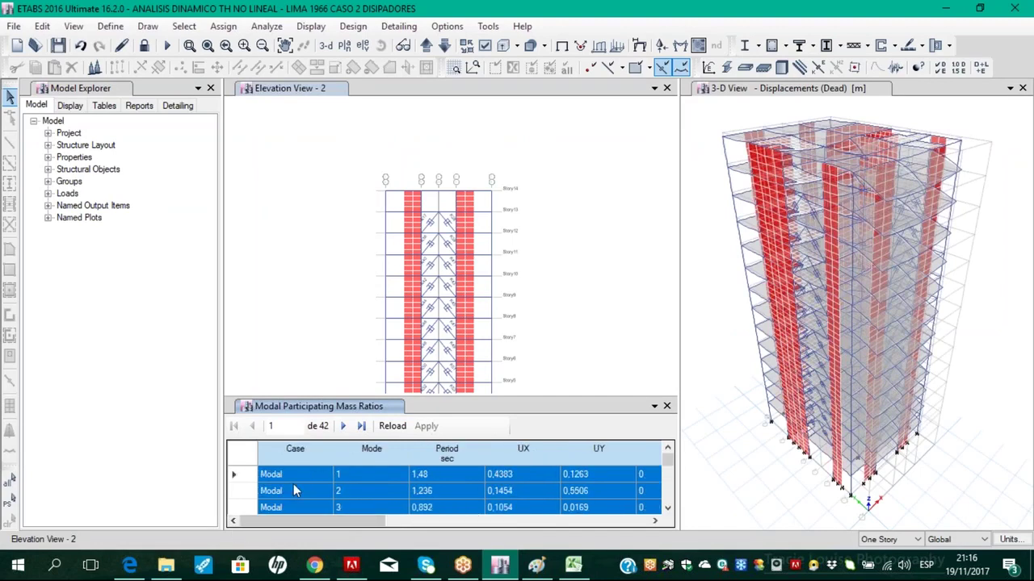
pyautogui.rightClick(307, 457)
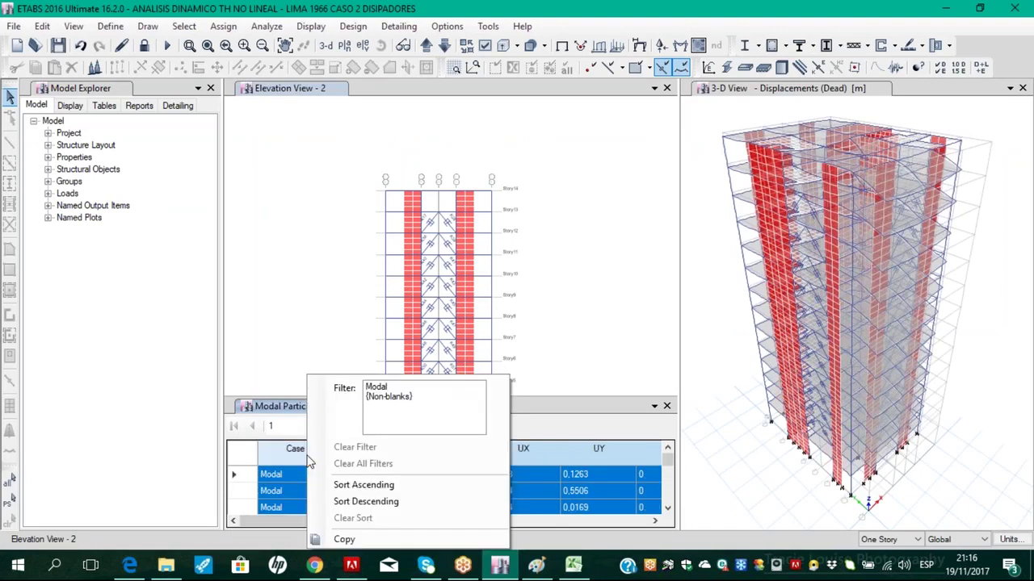
pyautogui.click(392, 103)
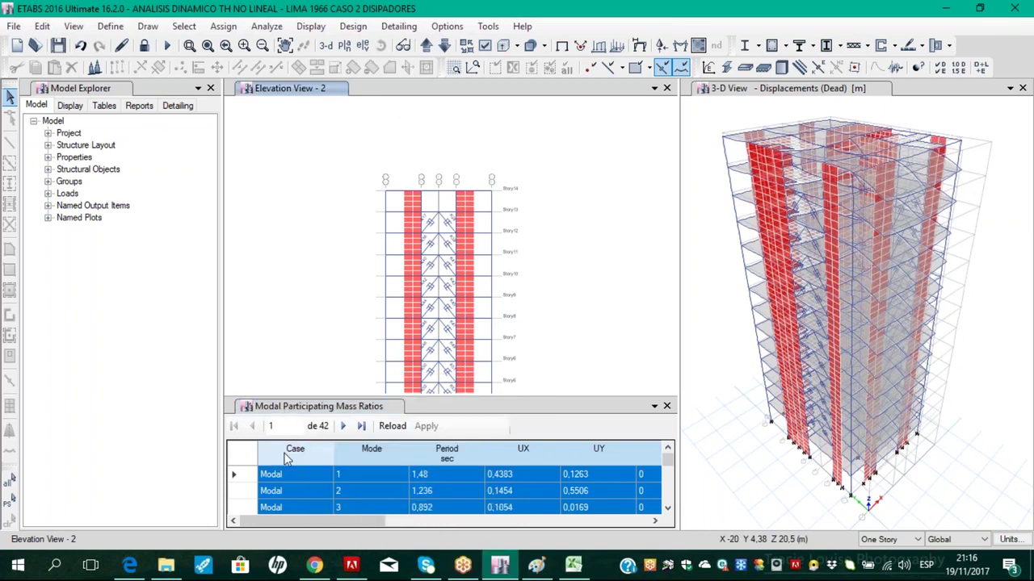
pyautogui.click(574, 564)
pyautogui.hotkey('ctrl', 'v')
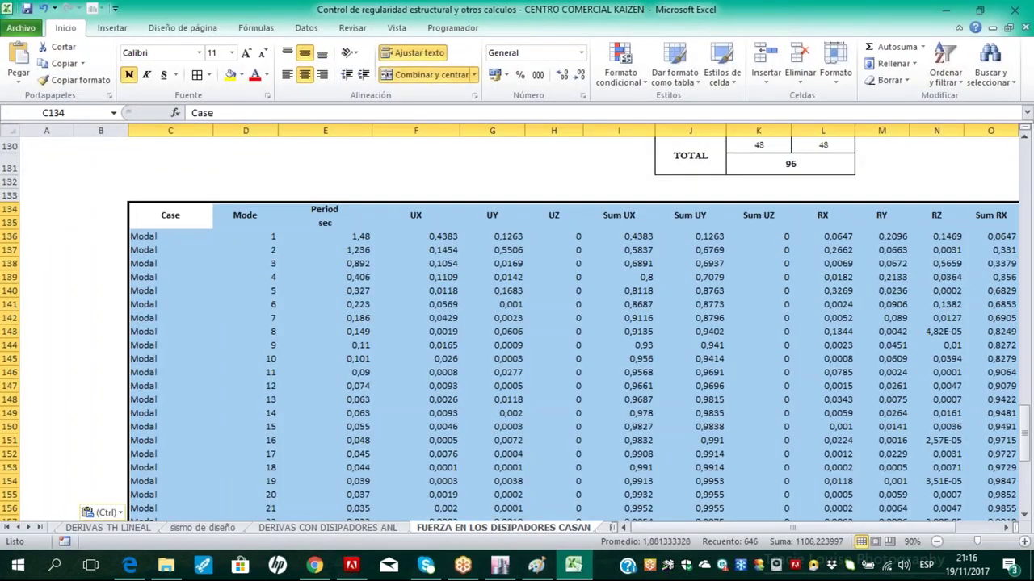
# Clear the contents and formatting of the Sum UZ through Sum RZ columns in K134:Q177
pyautogui.moveTo(642, 528); pyautogui.dragTo(655, 527)
pyautogui.moveTo(650, 215); pyautogui.dragTo(603, 492)
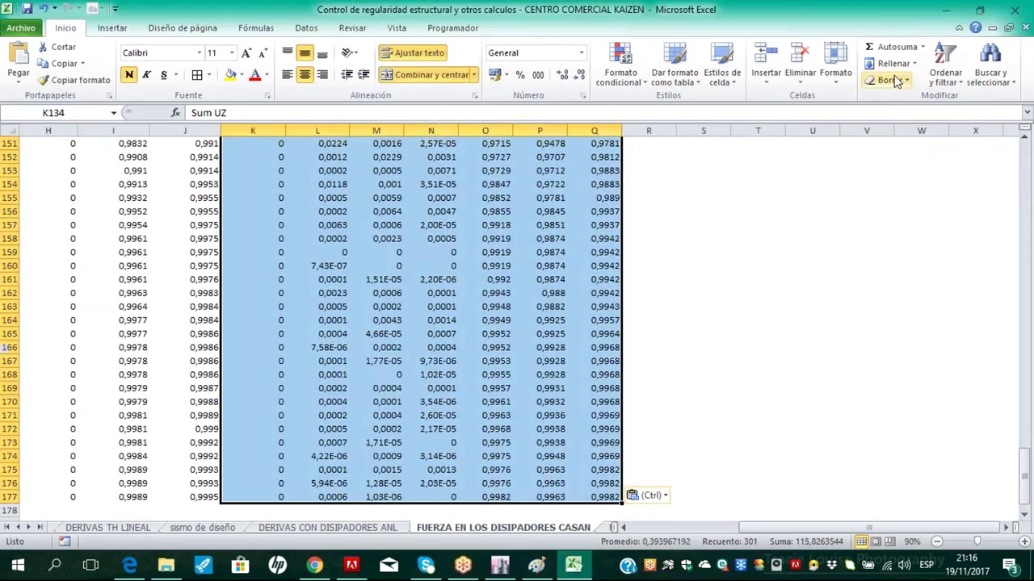
pyautogui.click(888, 80)
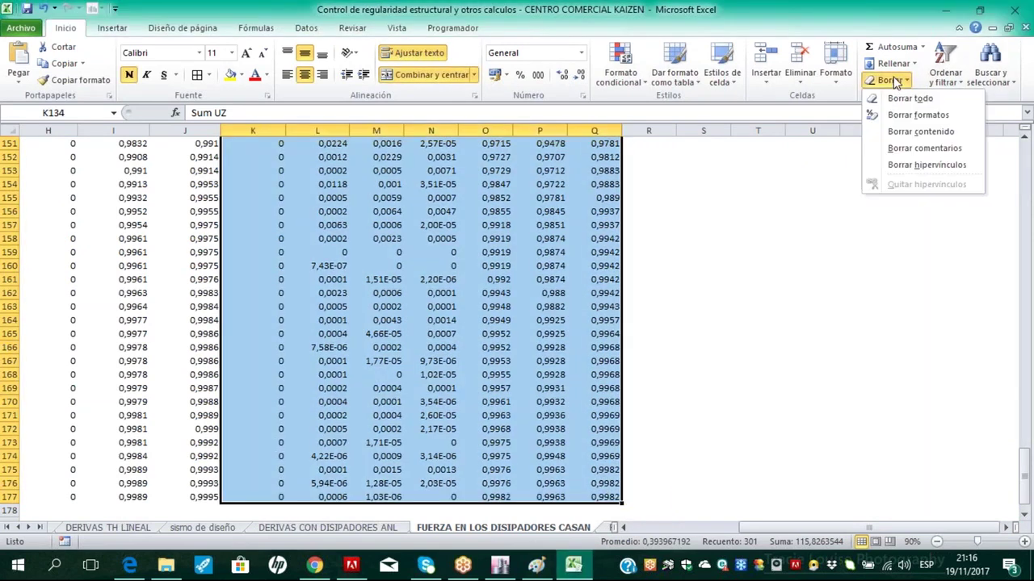
pyautogui.click(912, 161)
# Apply all borders and centre alignment to the modal table C134:J177
pyautogui.moveTo(746, 532); pyautogui.dragTo(646, 530)
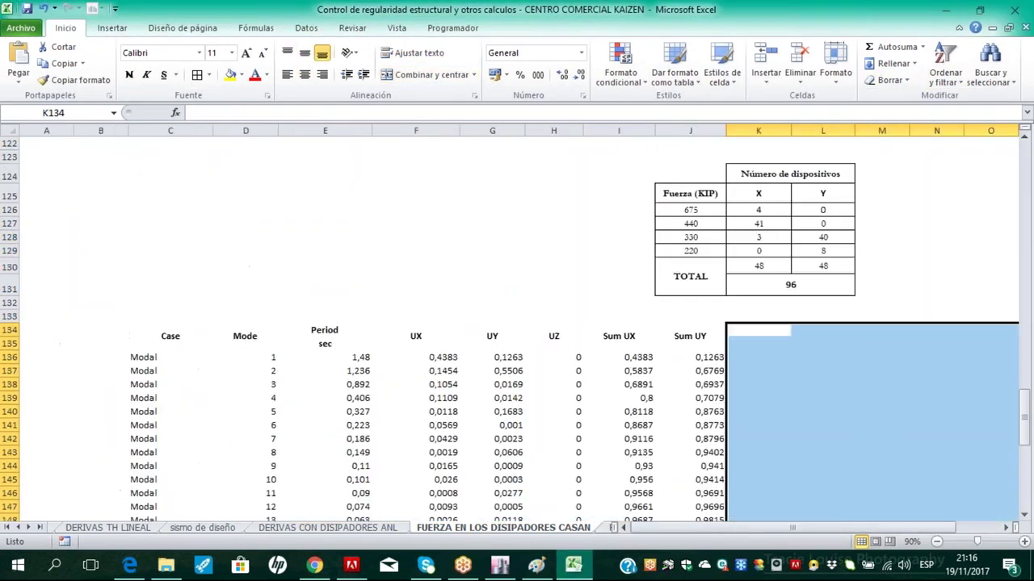
pyautogui.moveTo(160, 333); pyautogui.dragTo(711, 497)
pyautogui.click(197, 75)
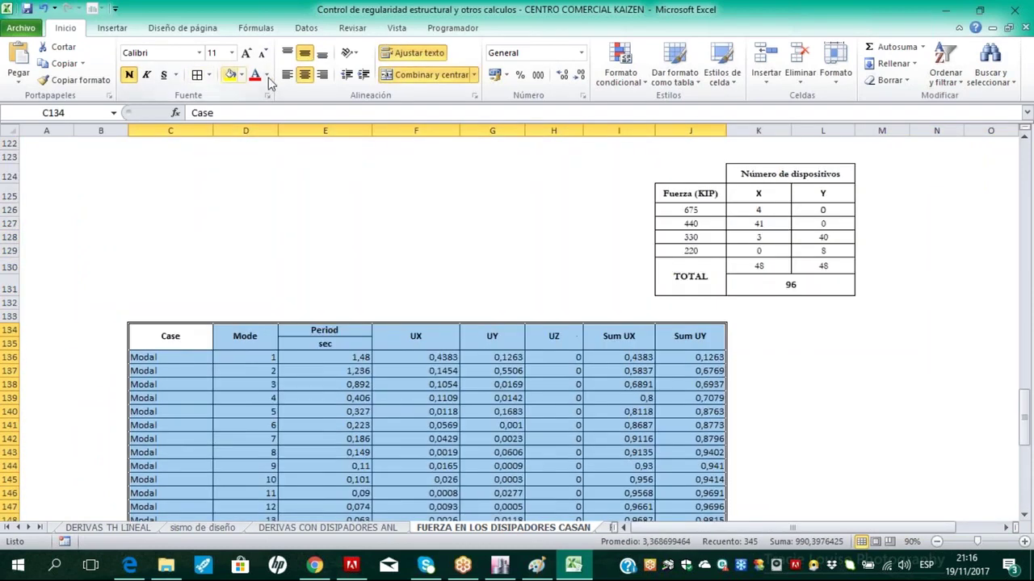
pyautogui.click(307, 75)
pyautogui.scroll(-1, 436, 242)
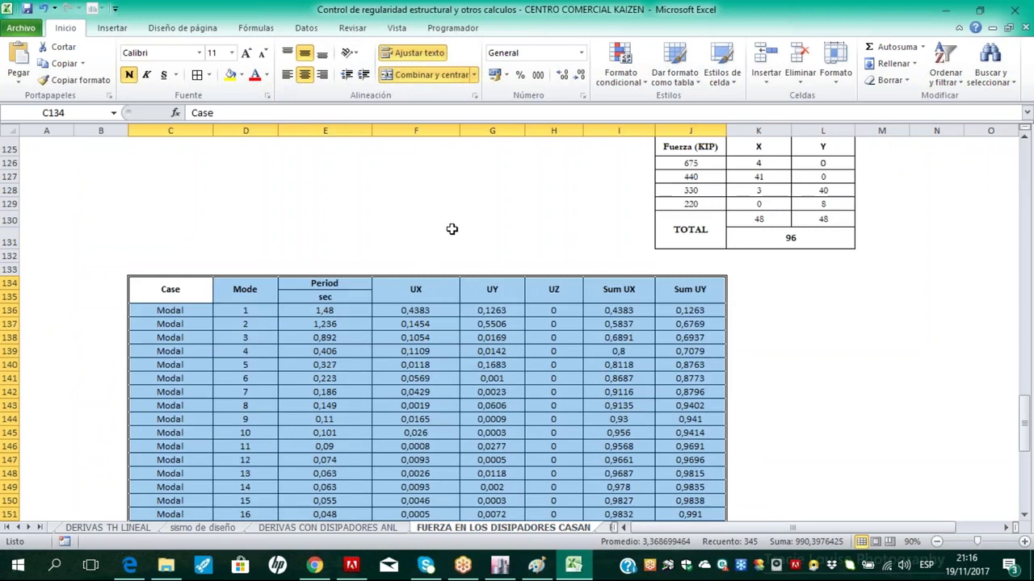
pyautogui.click(444, 238)
# Format the Sum UX and Sum UY values in I136:J177 as percentages
pyautogui.moveTo(633, 311); pyautogui.dragTo(690, 494)
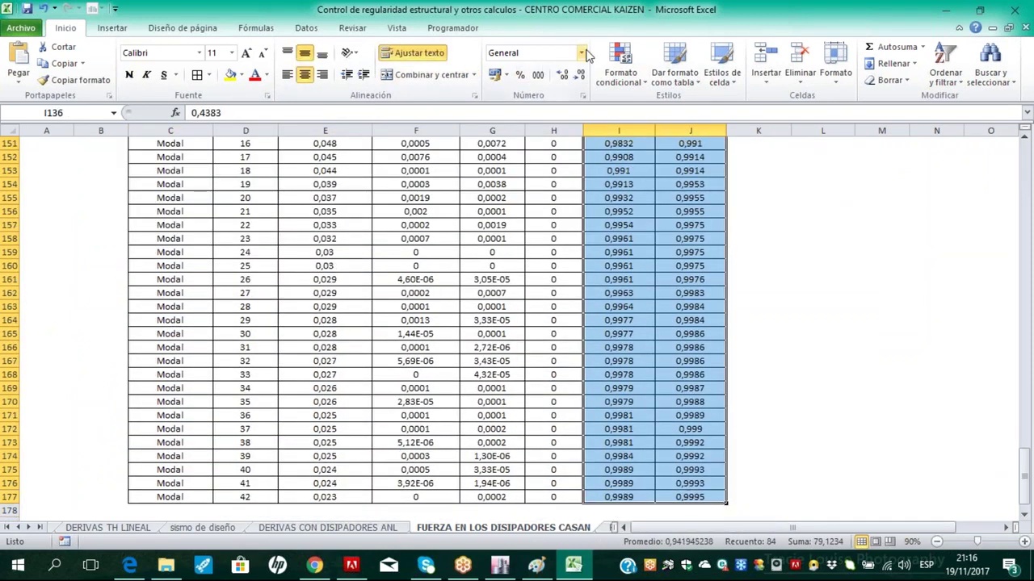
pyautogui.click(520, 75)
pyautogui.scroll(9, 547, 265)
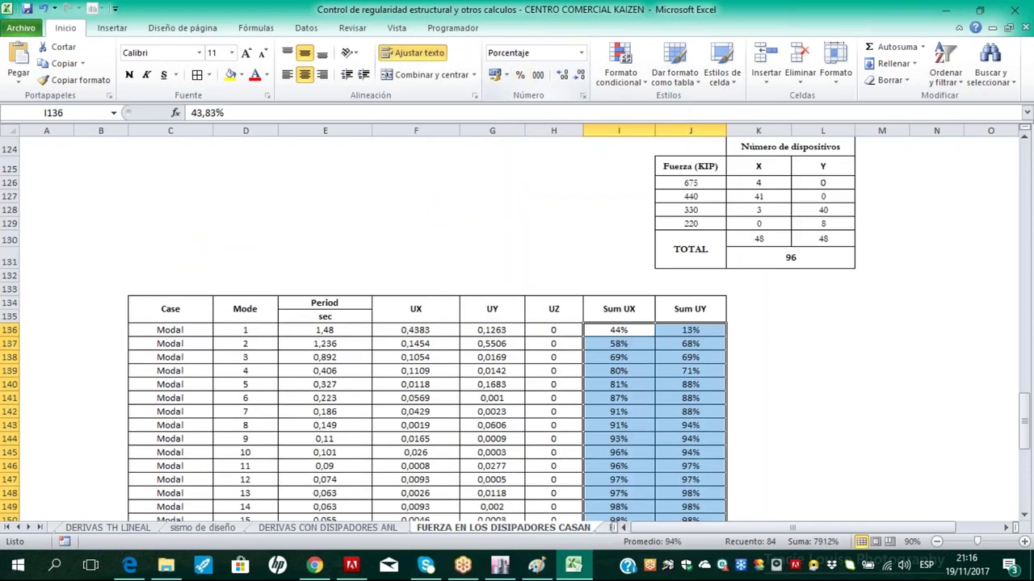
pyautogui.click(547, 265)
pyautogui.scroll(-4, 547, 265)
pyautogui.scroll(-1, 548, 265)
pyautogui.scroll(5, 568, 264)
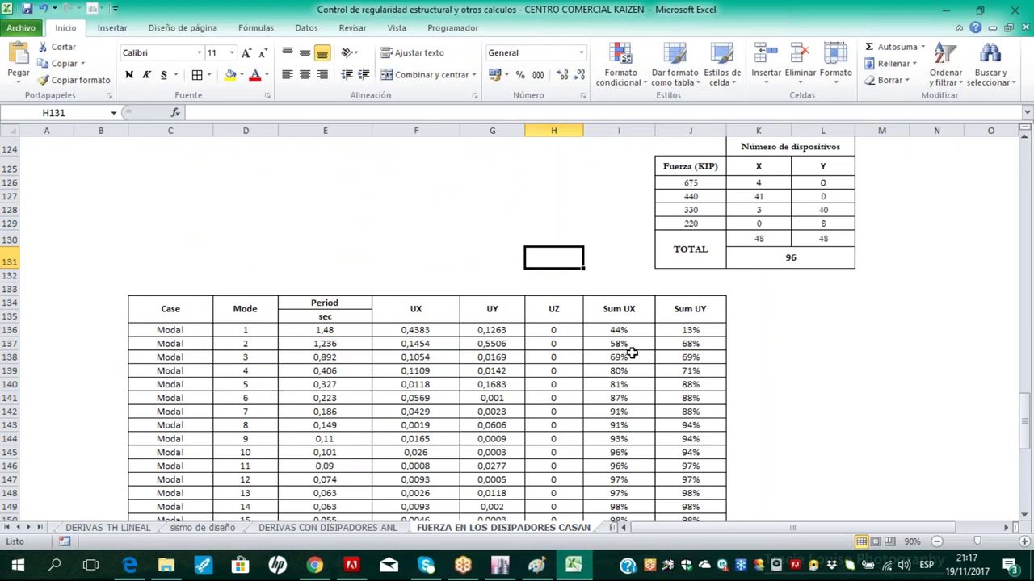
# Fill the mode 7 row yellow from Case to Sum UX and the mode 8 row light red through Sum UY
pyautogui.click(613, 414)
pyautogui.moveTo(189, 413)
pyautogui.mouseDown()
pyautogui.moveTo(687, 414)
pyautogui.moveTo(642, 411)
pyautogui.moveTo(693, 423)
pyautogui.moveTo(194, 425)
pyautogui.mouseUp()
pyautogui.click(231, 75)
pyautogui.click(241, 74)
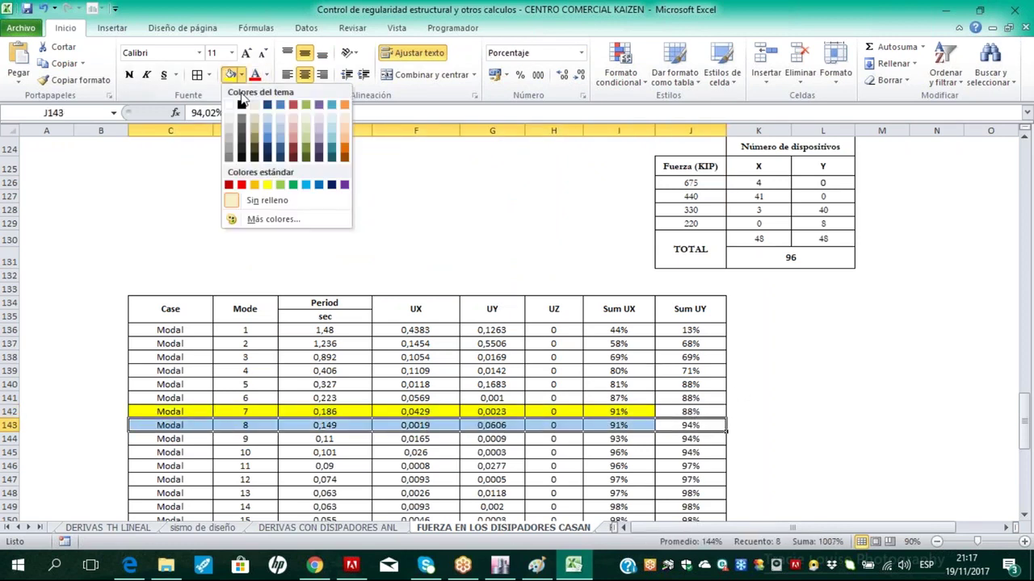
pyautogui.click(297, 130)
pyautogui.click(501, 213)
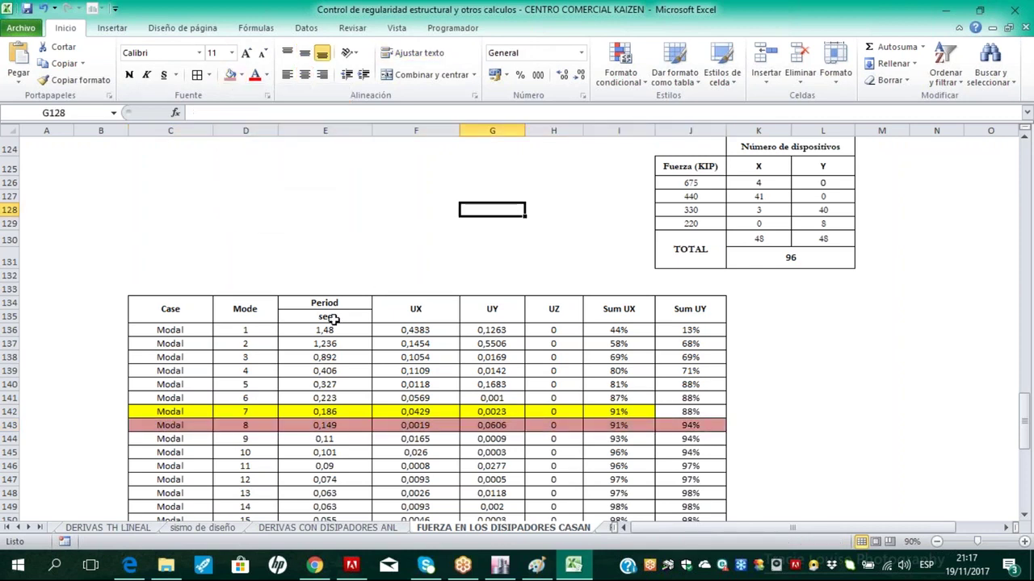
# Give the mode 1 and 2 periods in E136:E137 a tan fill, bold text and a thick box border
pyautogui.moveTo(345, 333); pyautogui.dragTo(337, 349)
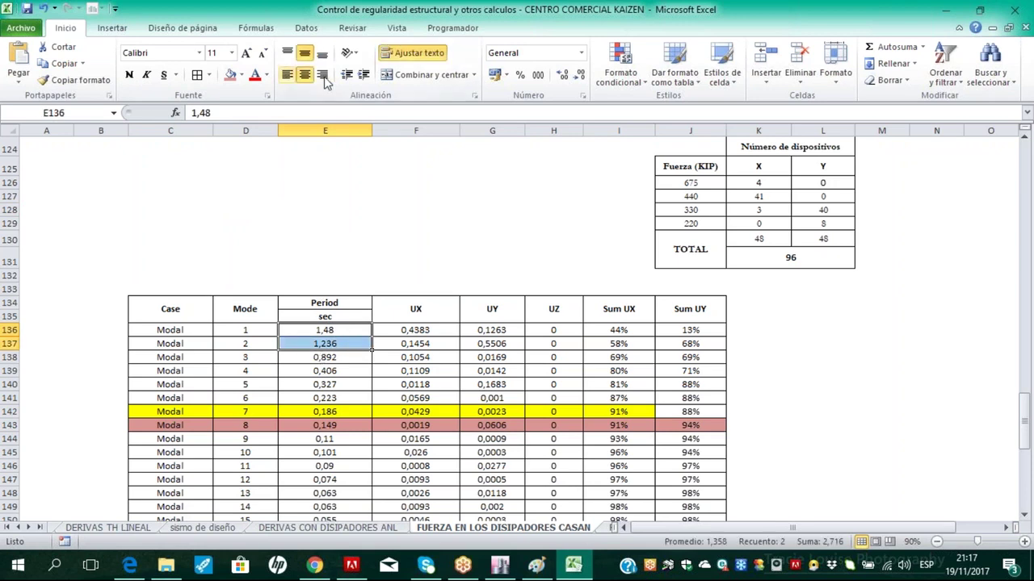
pyautogui.click(240, 75)
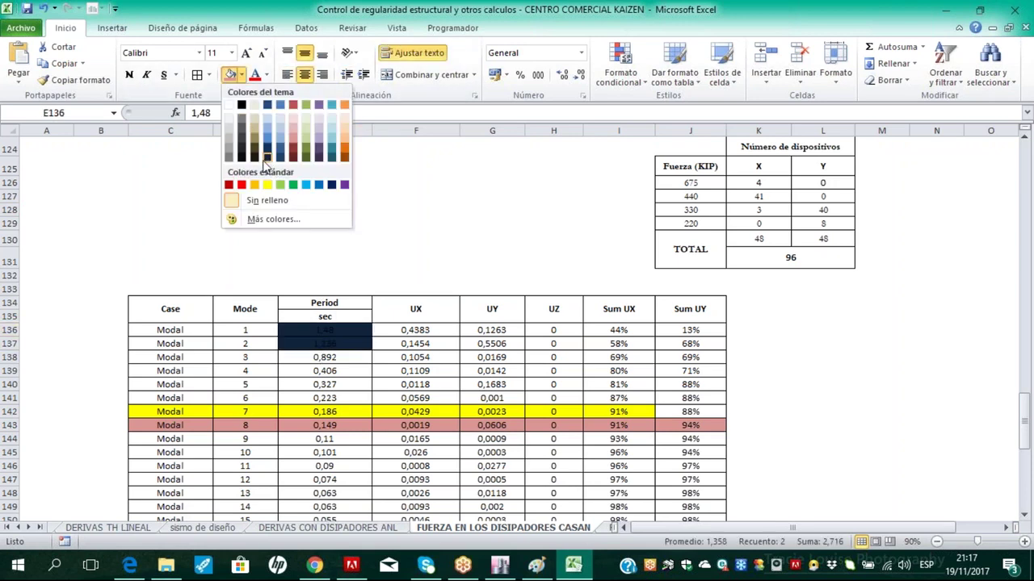
pyautogui.click(256, 122)
pyautogui.click(130, 75)
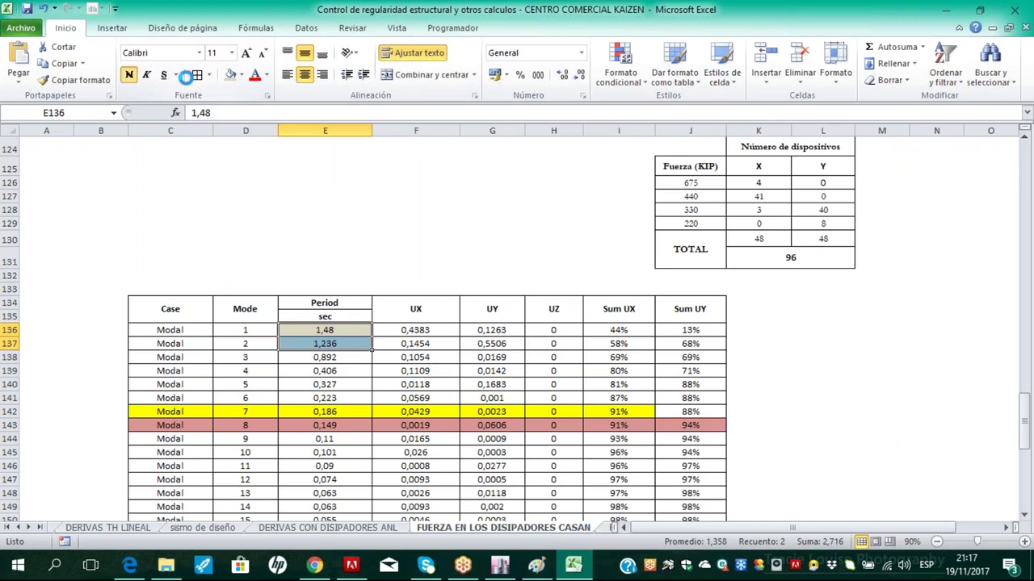
pyautogui.click(209, 75)
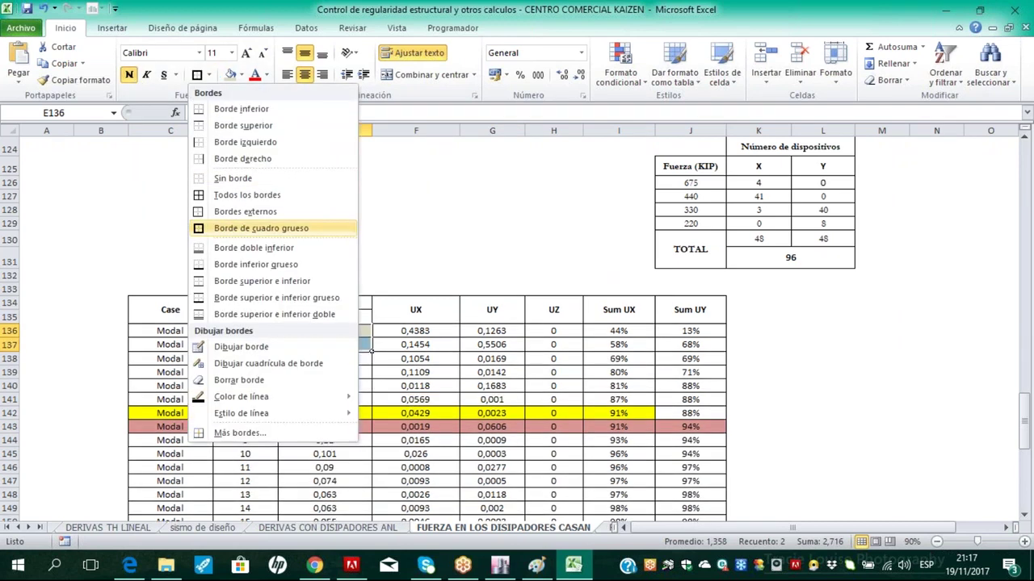
pyautogui.click(226, 229)
pyautogui.click(436, 238)
# Open the CALCULO DE LAS PROPIEDADES DEL DISIPADOR - KAIZEN workbook and check the fundamental period in D3 of COEF.AMOR EN X-X OFICIAL
pyautogui.hotkey('alt', 'Tab')
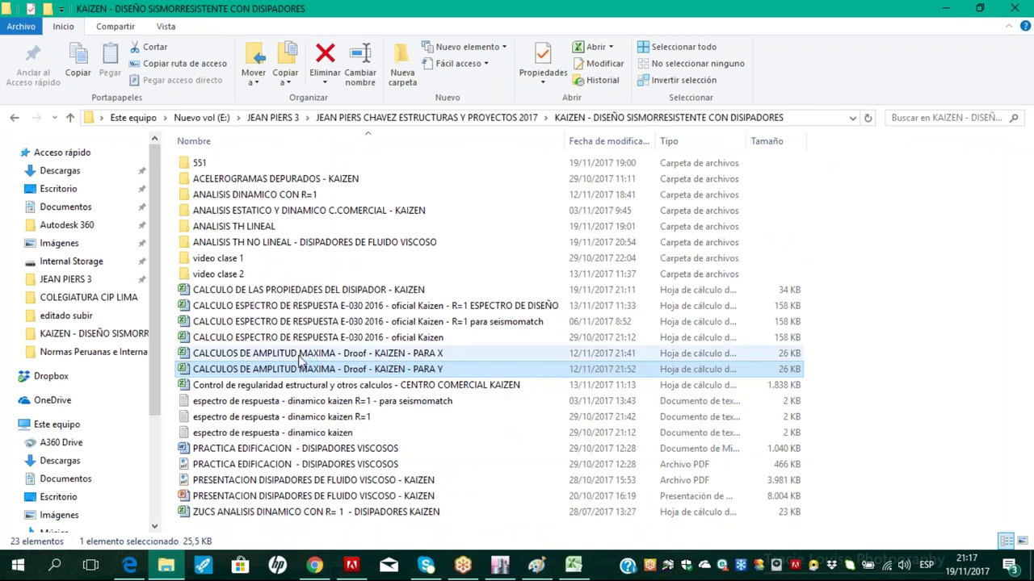
pyautogui.doubleClick(290, 289)
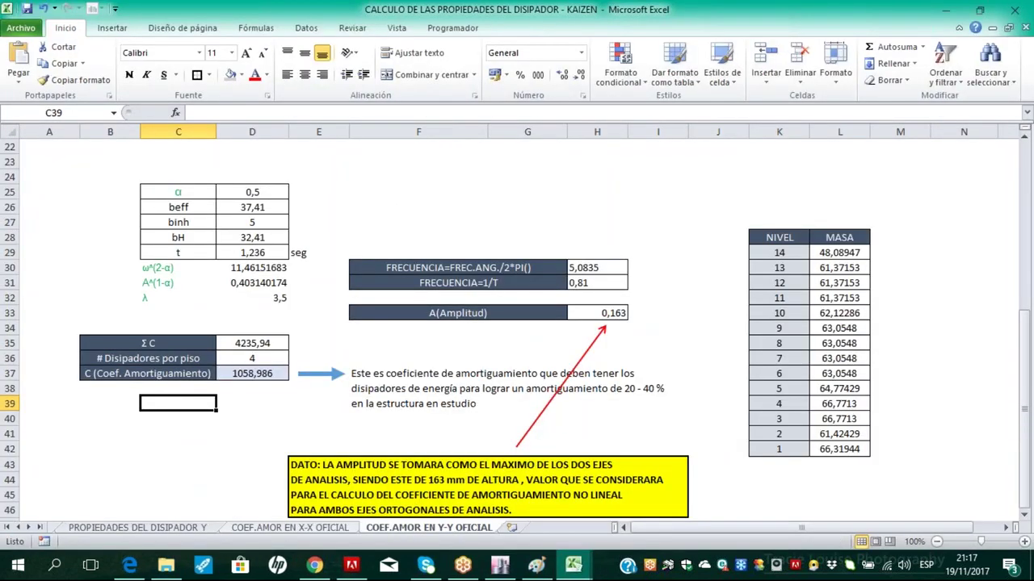
pyautogui.click(293, 529)
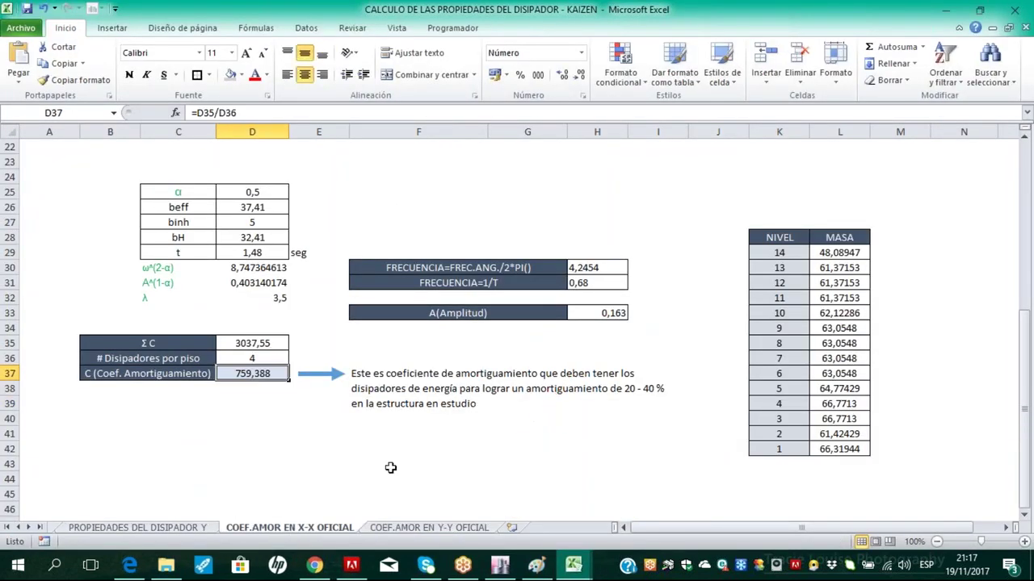
pyautogui.scroll(4, 390, 467)
pyautogui.scroll(3, 390, 468)
pyautogui.click(252, 177)
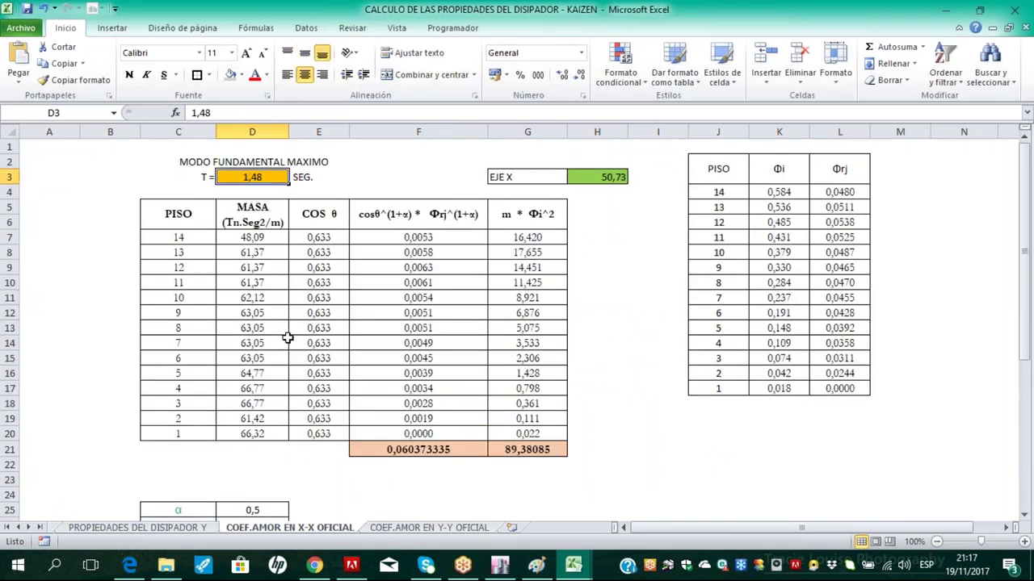
# Return to the Control de regularidad estructural workbook and check the mode 1 and 2 periods in E136:E137
pyautogui.moveTo(573, 565)
pyautogui.click(496, 512)
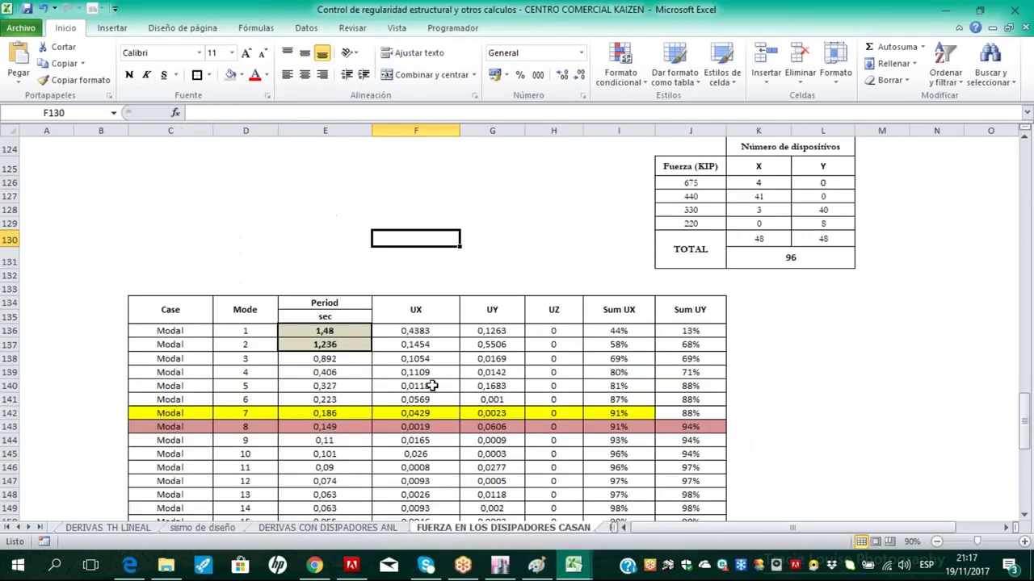
pyautogui.click(339, 333)
pyautogui.click(316, 347)
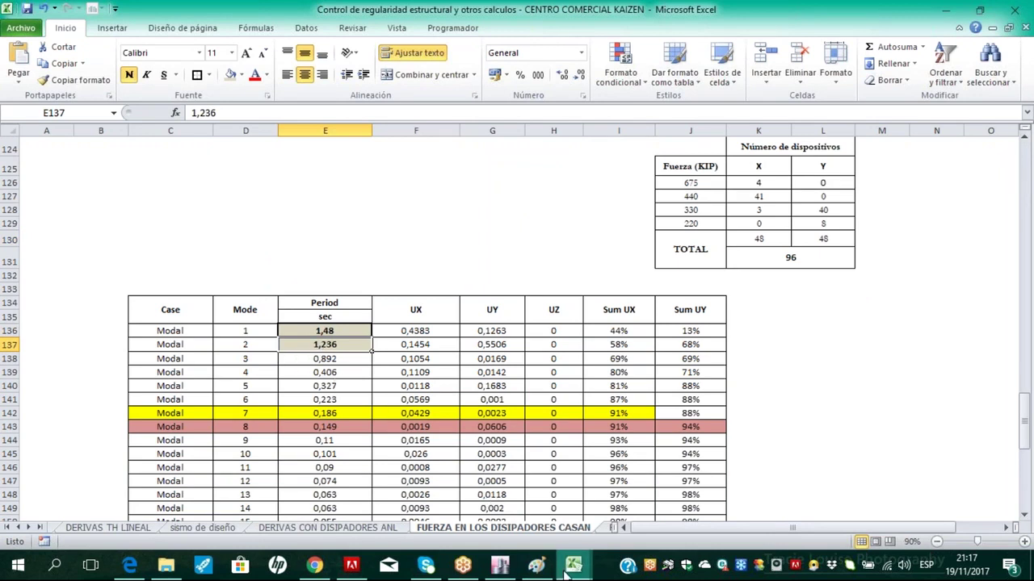
# Check the fundamental period in D3 of COEF.AMOR EN Y-Y OFICIAL in the dissipator properties workbook
pyautogui.click(651, 512)
pyautogui.click(429, 527)
pyautogui.scroll(8, 337, 410)
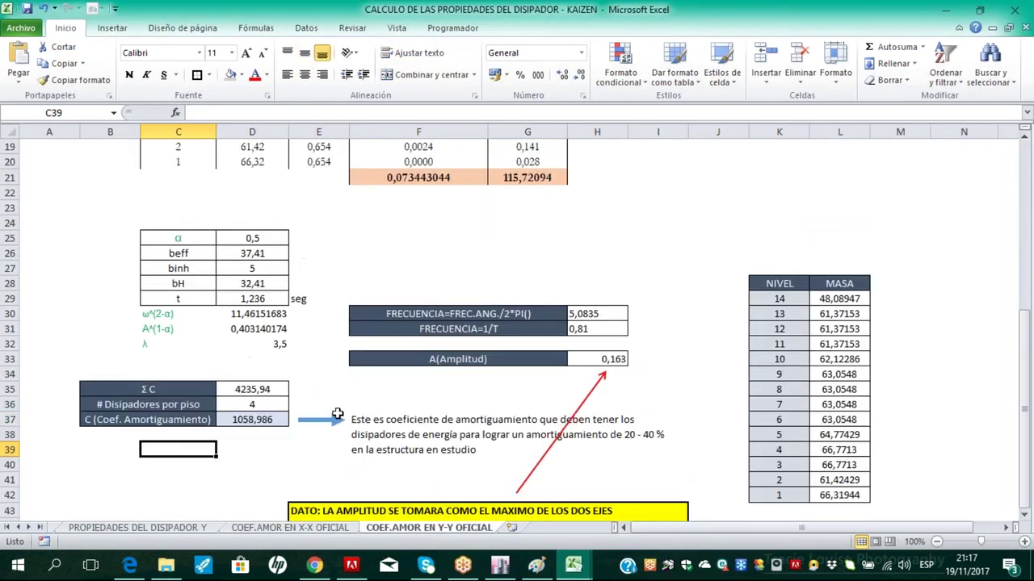
pyautogui.click(267, 176)
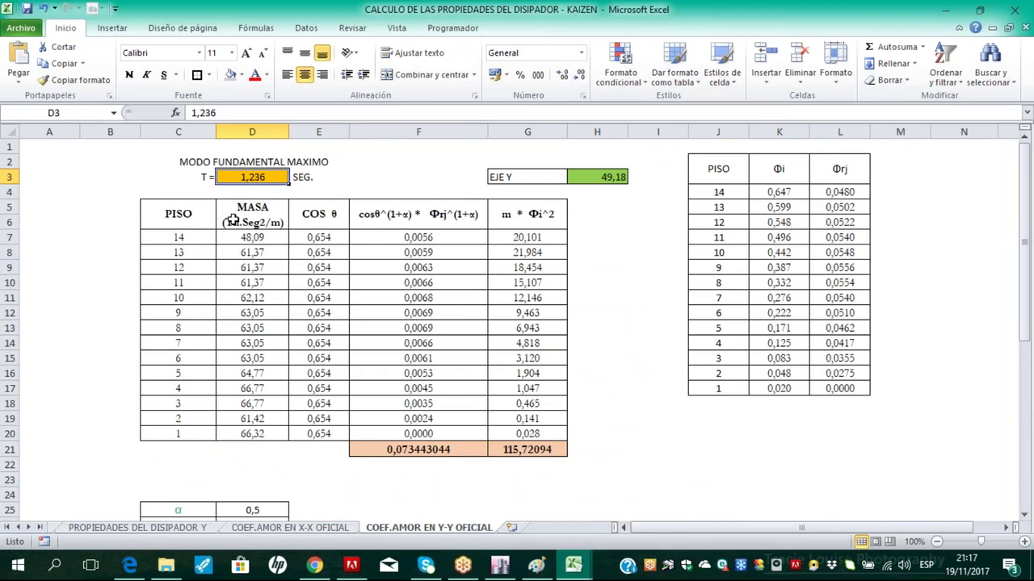
pyautogui.click(117, 266)
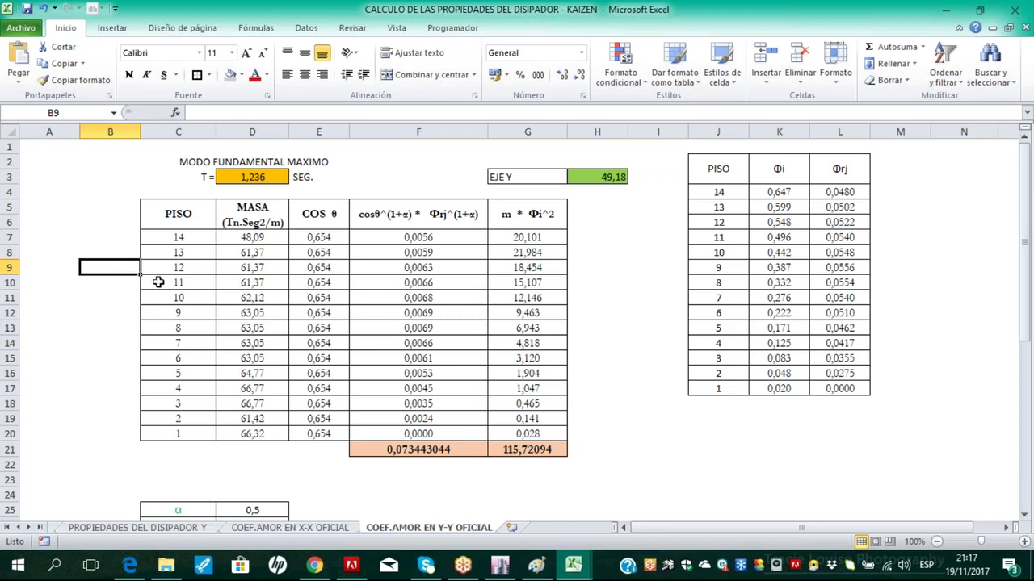
# Close the CALCULO DE LAS PROPIEDADES DEL DISIPADOR - KAIZEN workbook and return to the damper force sheet
pyautogui.click(1014, 10)
pyautogui.click(416, 183)
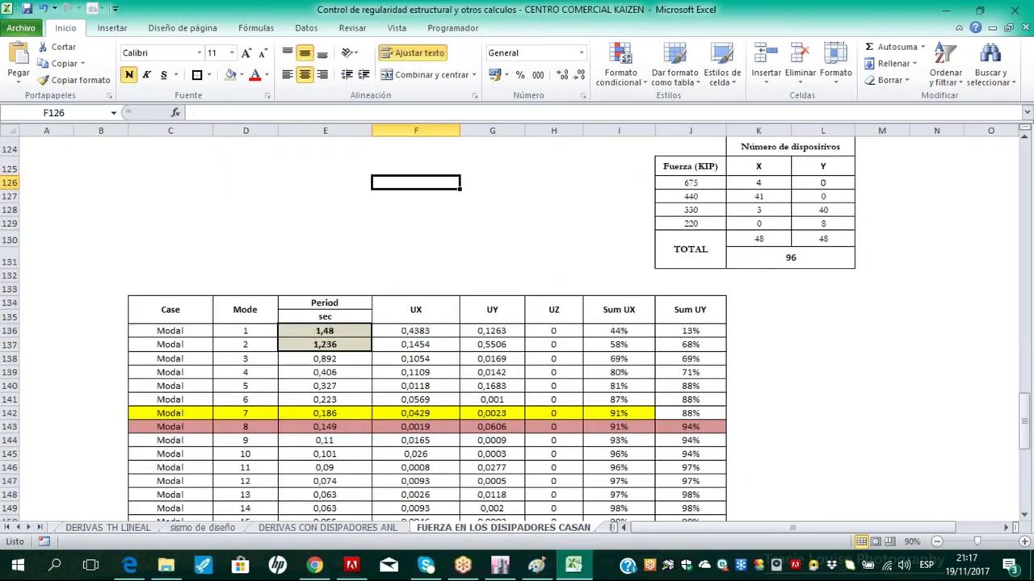
pyautogui.click(416, 224)
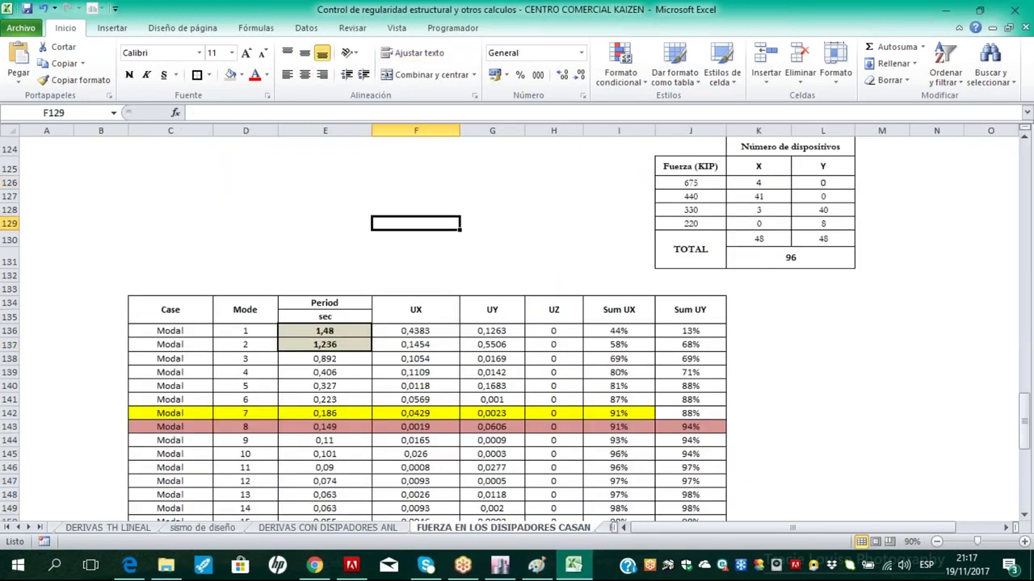
# Review the damper force tables on FUERZA EN LOS DISIPADORES CASAN up to the sheet's start and save the workbook
pyautogui.click(28, 527)
pyautogui.click(27, 528)
pyautogui.click(28, 528)
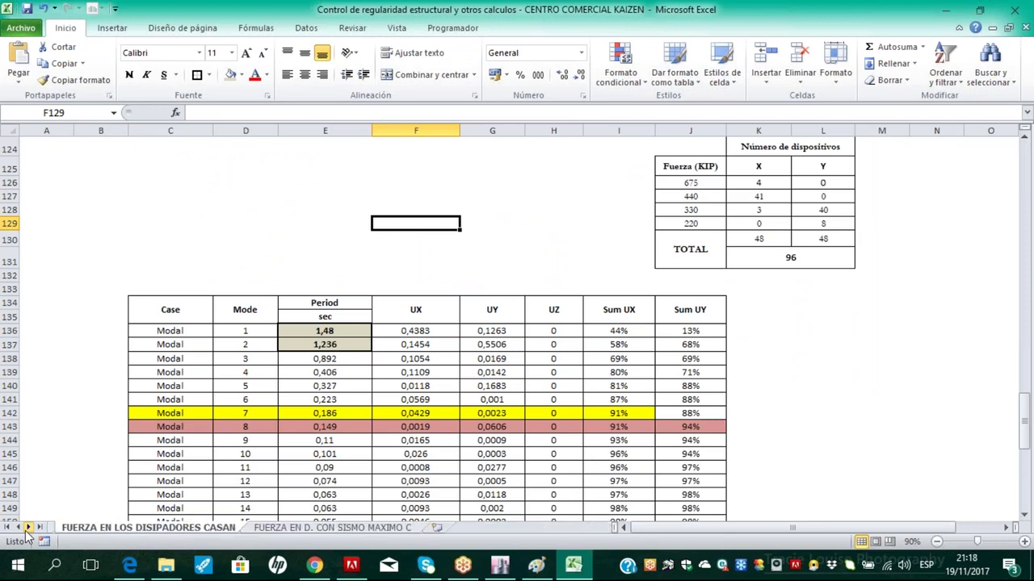
pyautogui.click(558, 236)
pyautogui.scroll(20, 558, 236)
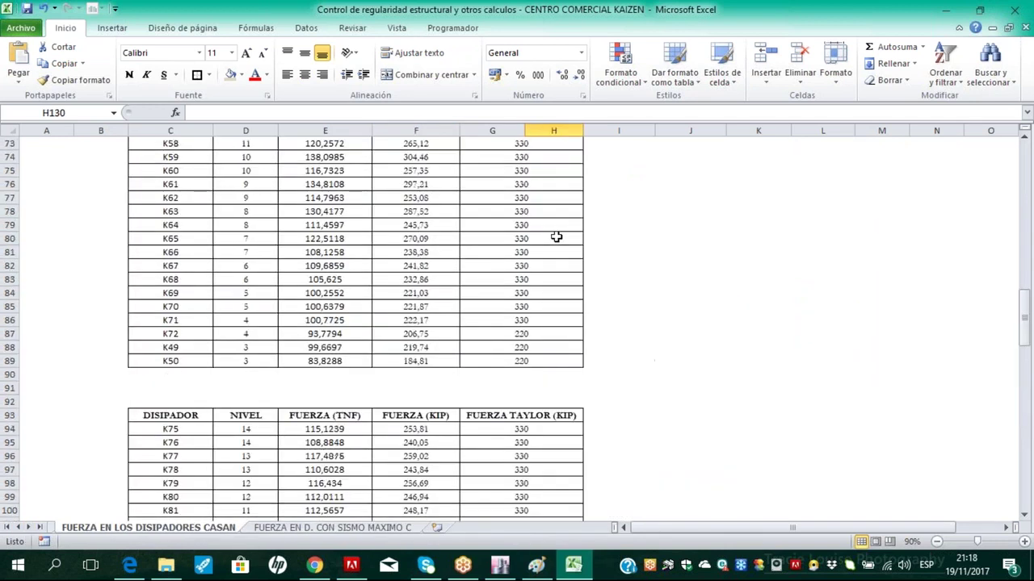
pyautogui.moveTo(255, 260); pyautogui.dragTo(396, 420)
pyautogui.scroll(-6, 419, 331)
pyautogui.scroll(20, 424, 339)
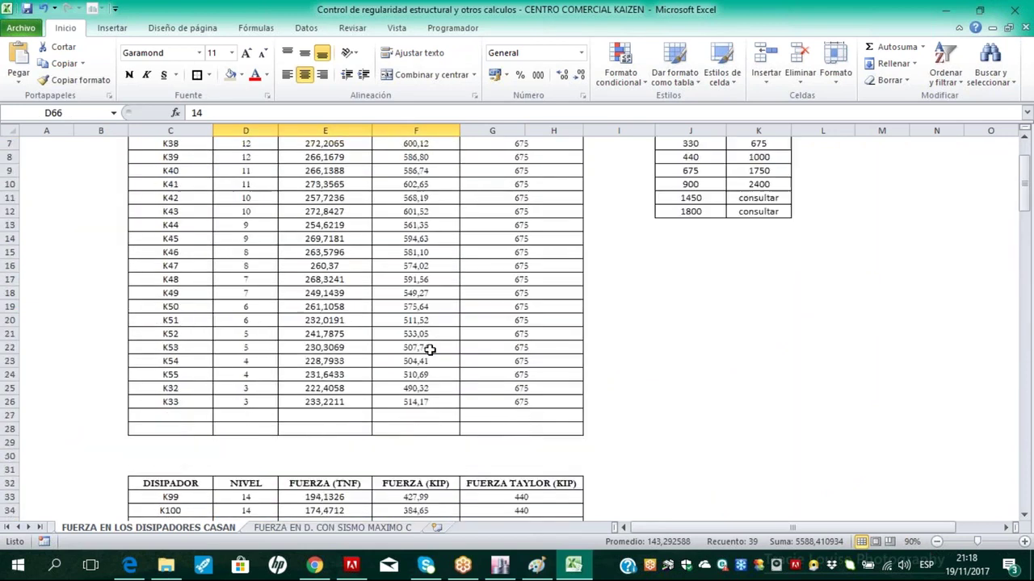
pyautogui.scroll(1, 383, 345)
pyautogui.click(606, 432)
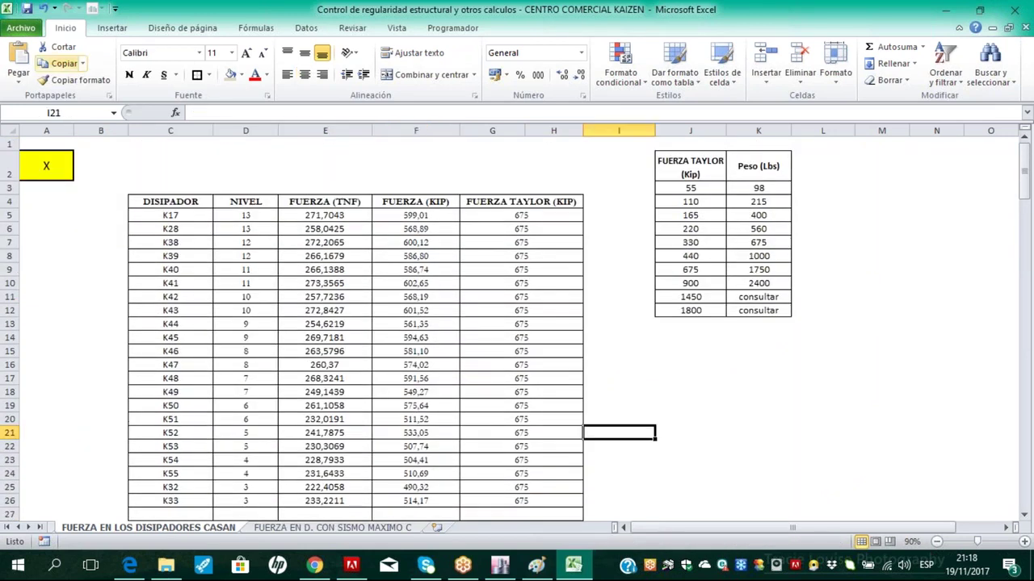
pyautogui.click(26, 8)
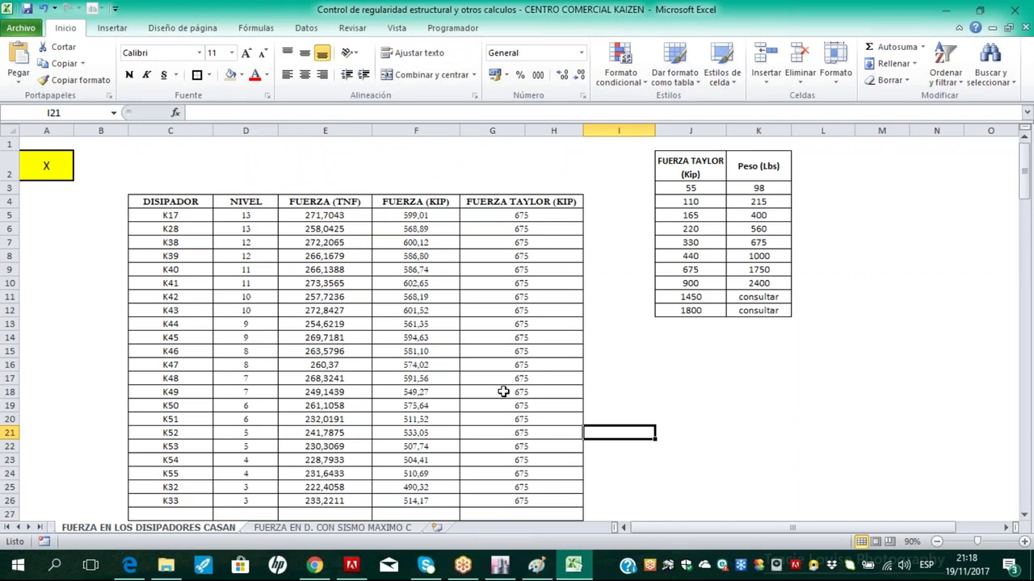
# Switch to Paint and start a blank drawing, discarding the existing sketch without saving
pyautogui.click(536, 567)
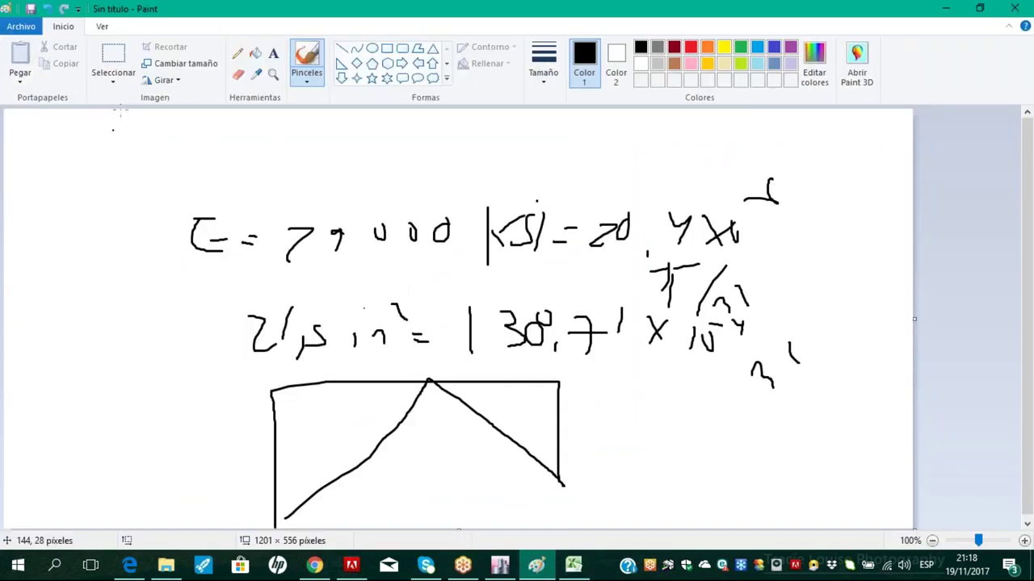
pyautogui.click(21, 26)
pyautogui.click(36, 51)
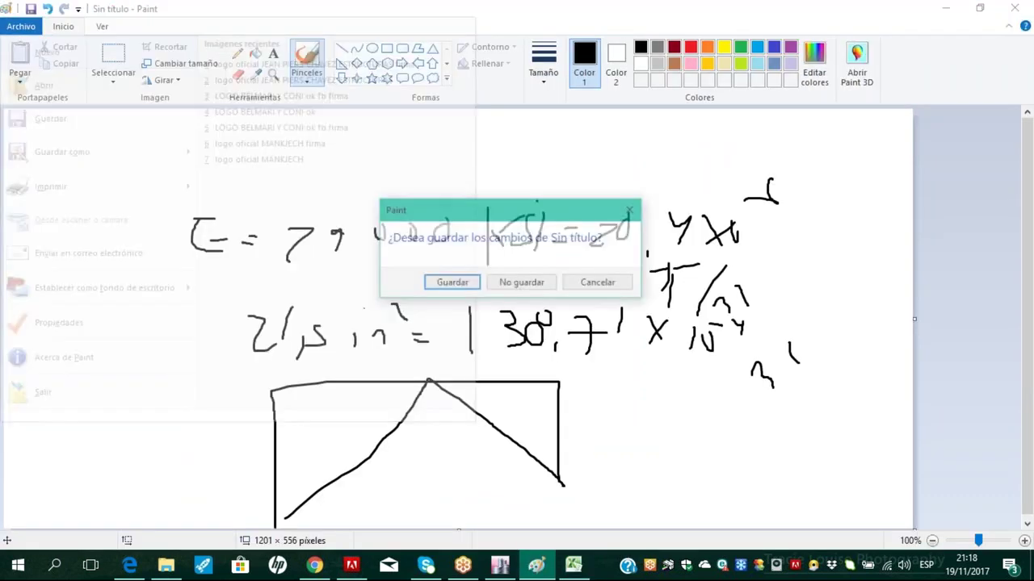
pyautogui.click(517, 282)
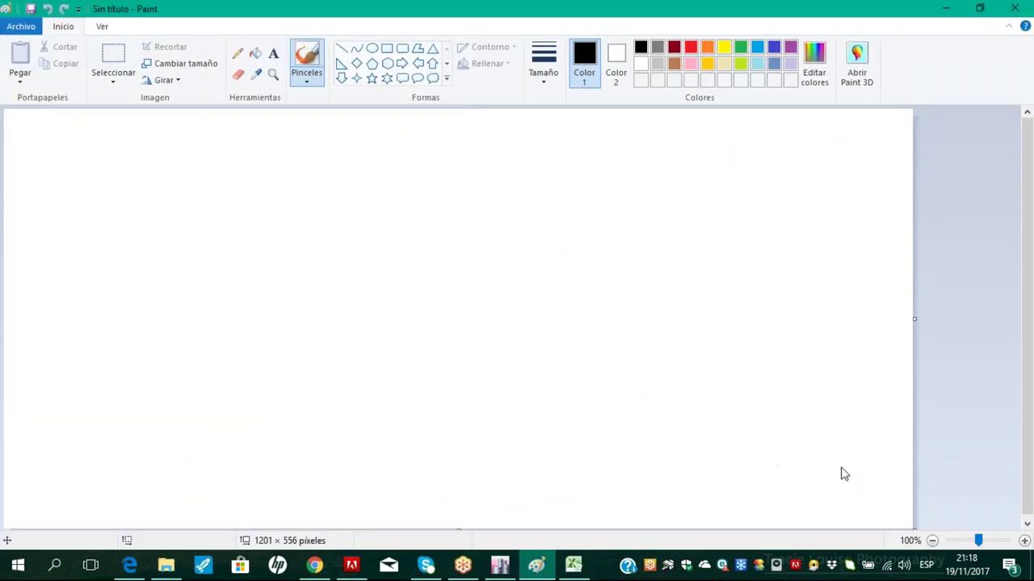
# Handwrite the purple equation SMe = SD × 1,50, adding a yellow design label above SD and a yellow circle around 1,50
pyautogui.moveTo(121, 218)
pyautogui.mouseDown()
pyautogui.moveTo(78, 291)
pyautogui.moveTo(125, 313)
pyautogui.moveTo(126, 286)
pyautogui.moveTo(167, 306)
pyautogui.moveTo(172, 292)
pyautogui.moveTo(163, 302)
pyautogui.moveTo(220, 281)
pyautogui.mouseUp()
pyautogui.moveTo(200, 292); pyautogui.dragTo(219, 292)
pyautogui.moveTo(311, 244); pyautogui.dragTo(295, 283)
pyautogui.moveTo(260, 289)
pyautogui.mouseDown()
pyautogui.moveTo(300, 291)
pyautogui.moveTo(299, 280)
pyautogui.moveTo(312, 284)
pyautogui.moveTo(299, 293)
pyautogui.moveTo(313, 295)
pyautogui.moveTo(371, 281)
pyautogui.moveTo(333, 306)
pyautogui.mouseUp()
pyautogui.moveTo(418, 260); pyautogui.dragTo(419, 326)
pyautogui.moveTo(479, 278)
pyautogui.mouseDown()
pyautogui.moveTo(440, 304)
pyautogui.moveTo(468, 291)
pyautogui.mouseUp()
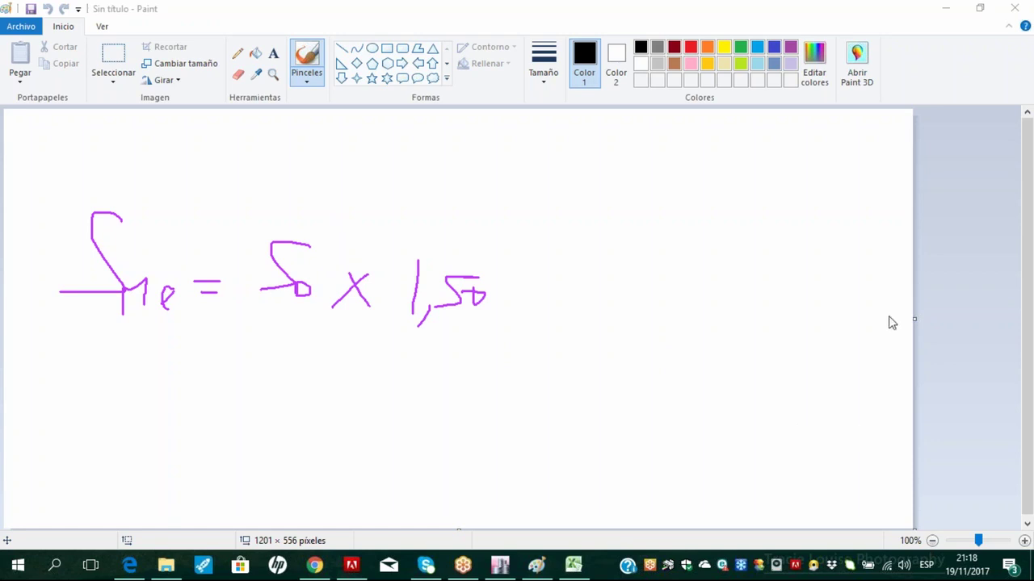
pyautogui.moveTo(247, 185)
pyautogui.mouseDown()
pyautogui.moveTo(238, 153)
pyautogui.moveTo(260, 167)
pyautogui.moveTo(272, 159)
pyautogui.moveTo(266, 205)
pyautogui.moveTo(303, 194)
pyautogui.moveTo(337, 197)
pyautogui.moveTo(348, 210)
pyautogui.moveTo(359, 197)
pyautogui.moveTo(364, 214)
pyautogui.mouseUp()
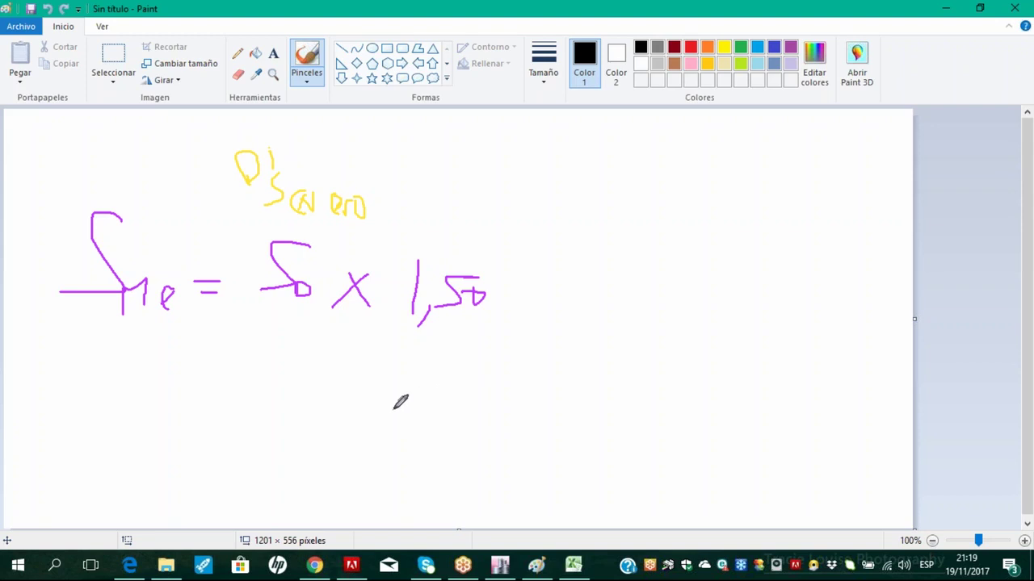
pyautogui.moveTo(468, 223)
pyautogui.mouseDown()
pyautogui.moveTo(420, 320)
pyautogui.moveTo(464, 206)
pyautogui.mouseUp()
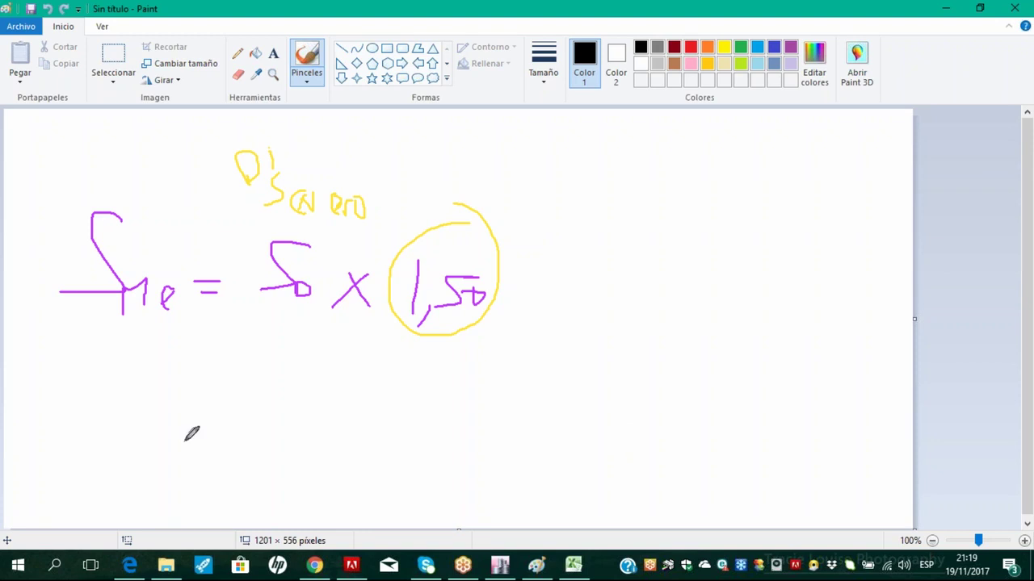
# Sketch a yellow frame with chevron braces below the equation, outlining the dampers along the braces and the upper beam
pyautogui.moveTo(218, 485)
pyautogui.mouseDown()
pyautogui.moveTo(206, 348)
pyautogui.moveTo(254, 341)
pyautogui.moveTo(497, 339)
pyautogui.moveTo(498, 462)
pyautogui.mouseUp()
pyautogui.moveTo(213, 486)
pyautogui.mouseDown()
pyautogui.moveTo(280, 404)
pyautogui.moveTo(373, 345)
pyautogui.moveTo(504, 444)
pyautogui.mouseUp()
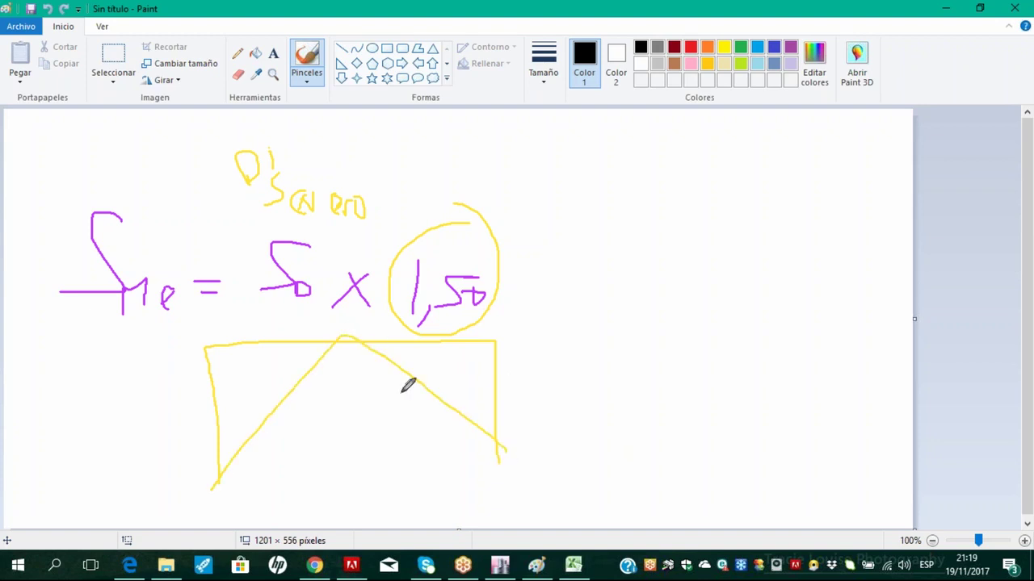
pyautogui.moveTo(337, 323)
pyautogui.mouseDown()
pyautogui.moveTo(318, 388)
pyautogui.moveTo(342, 331)
pyautogui.moveTo(335, 334)
pyautogui.moveTo(403, 393)
pyautogui.moveTo(358, 328)
pyautogui.mouseUp()
pyautogui.moveTo(203, 360)
pyautogui.mouseDown()
pyautogui.moveTo(469, 359)
pyautogui.moveTo(497, 334)
pyautogui.moveTo(198, 341)
pyautogui.mouseUp()
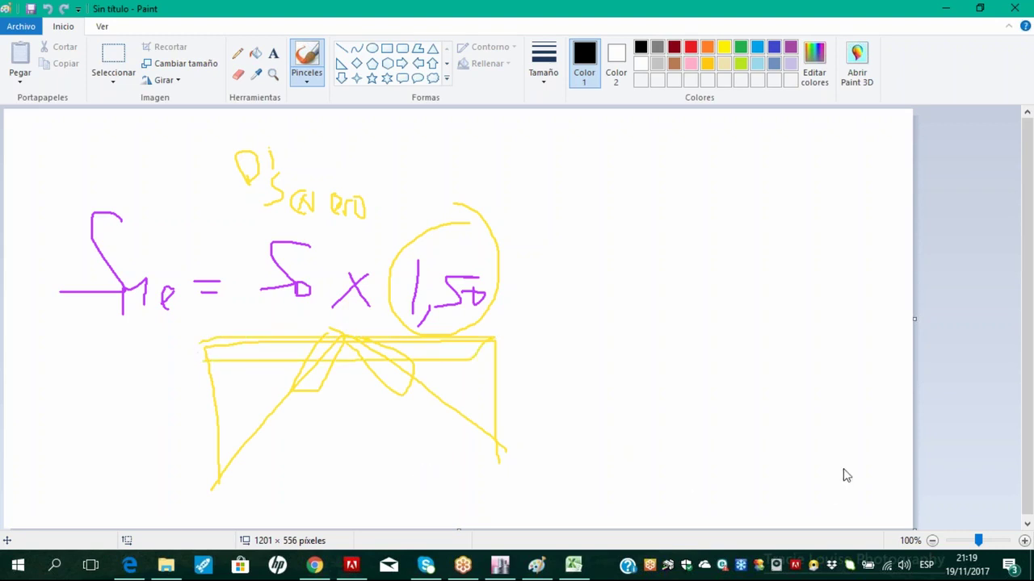
# Draw a magenta seismic wave with an arrow toward the frame, then curved deformed braces and a mark on the right brace
pyautogui.moveTo(718, 395)
pyautogui.mouseDown()
pyautogui.moveTo(627, 397)
pyautogui.moveTo(623, 413)
pyautogui.mouseUp()
pyautogui.moveTo(709, 396); pyautogui.dragTo(770, 395)
pyautogui.moveTo(455, 481)
pyautogui.mouseDown()
pyautogui.moveTo(558, 407)
pyautogui.moveTo(412, 478)
pyautogui.mouseUp()
pyautogui.moveTo(473, 366); pyautogui.dragTo(434, 408)
pyautogui.moveTo(335, 337)
pyautogui.mouseDown()
pyautogui.moveTo(363, 376)
pyautogui.moveTo(501, 457)
pyautogui.mouseUp()
pyautogui.moveTo(336, 357)
pyautogui.mouseDown()
pyautogui.moveTo(258, 387)
pyautogui.moveTo(213, 485)
pyautogui.mouseUp()
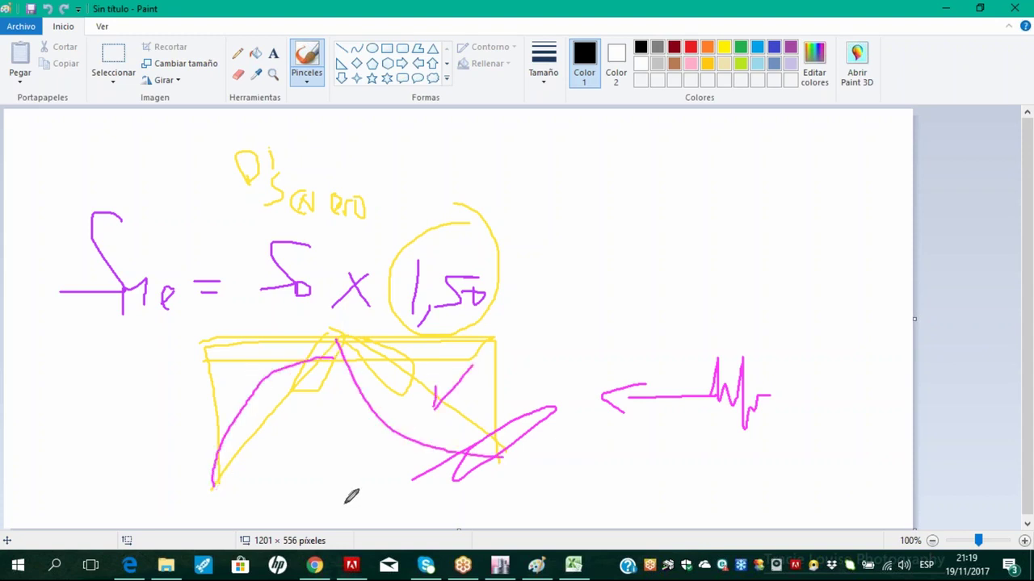
# Mark the brace apex joint in magenta and add strokes across both braces of the frame sketch
pyautogui.moveTo(342, 342)
pyautogui.mouseDown()
pyautogui.moveTo(355, 370)
pyautogui.moveTo(349, 354)
pyautogui.mouseUp()
pyautogui.moveTo(242, 399); pyautogui.dragTo(300, 428)
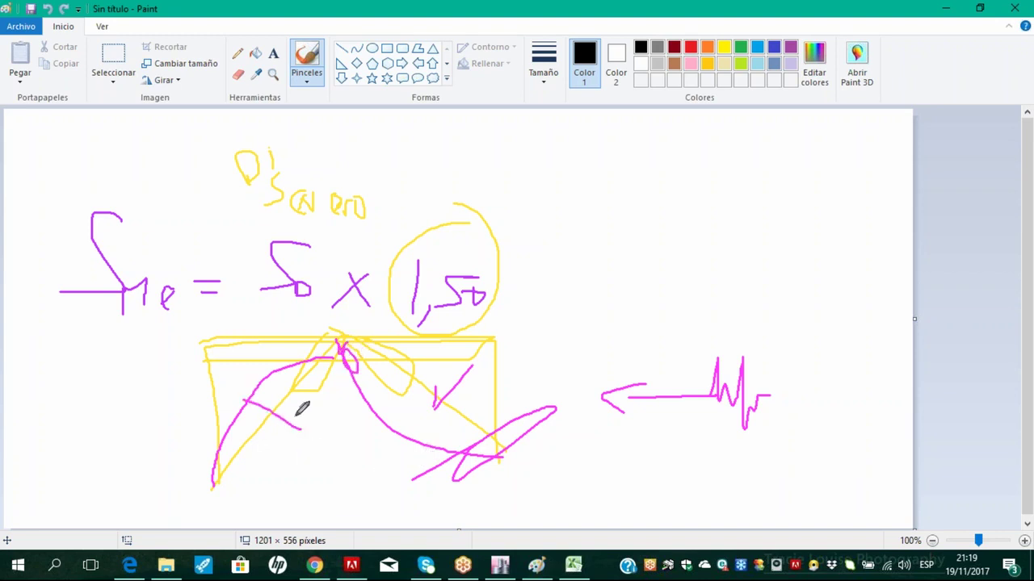
pyautogui.moveTo(345, 361)
pyautogui.mouseDown()
pyautogui.moveTo(242, 475)
pyautogui.moveTo(305, 444)
pyautogui.mouseUp()
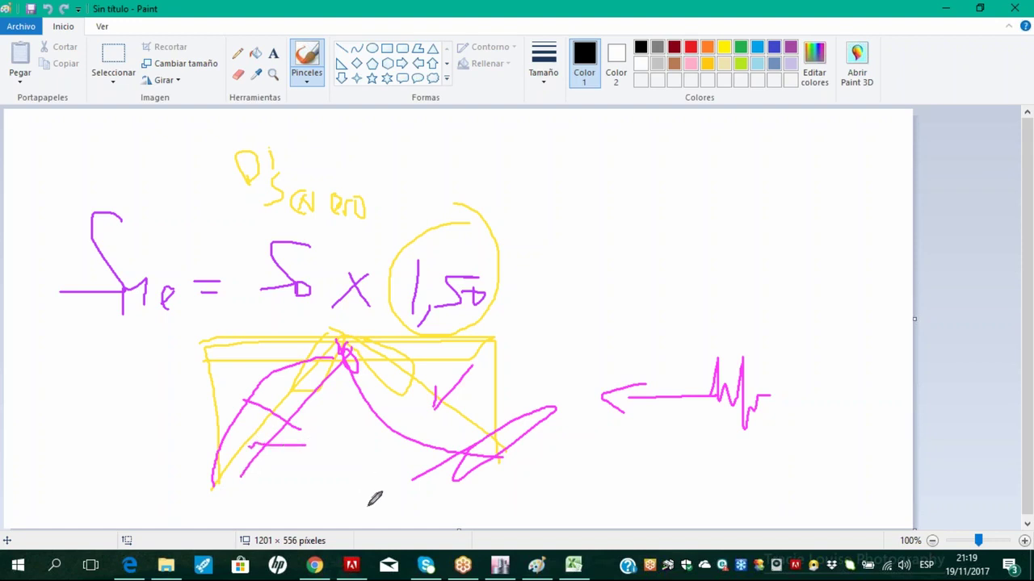
pyautogui.moveTo(404, 418); pyautogui.dragTo(440, 400)
pyautogui.moveTo(378, 397); pyautogui.dragTo(461, 448)
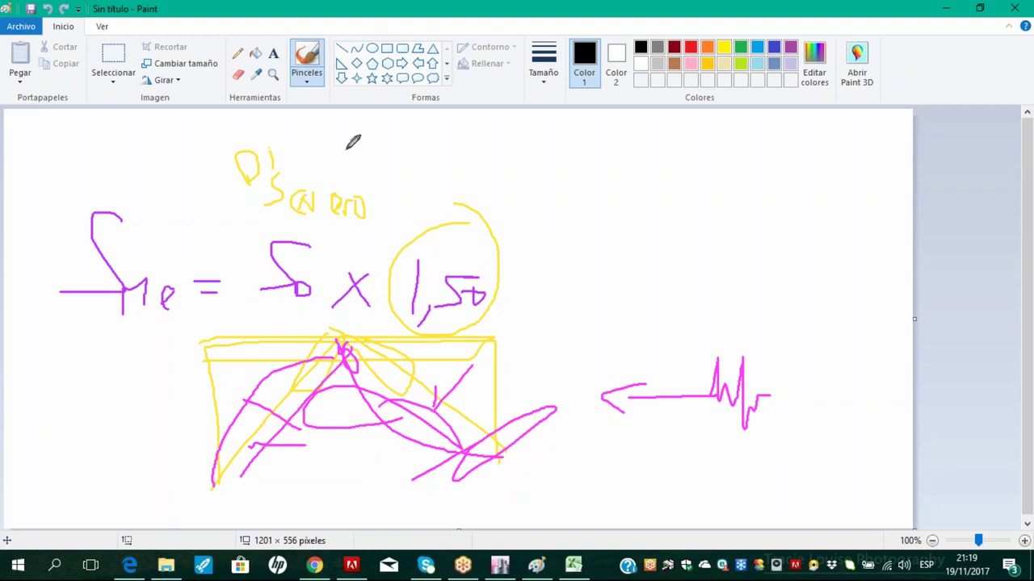
# Add a magenta E note above the equation, box the SMe term and underline the yellow label over SD
pyautogui.moveTo(347, 137); pyautogui.dragTo(360, 168)
pyautogui.moveTo(350, 131); pyautogui.dragTo(406, 154)
pyautogui.click(473, 153)
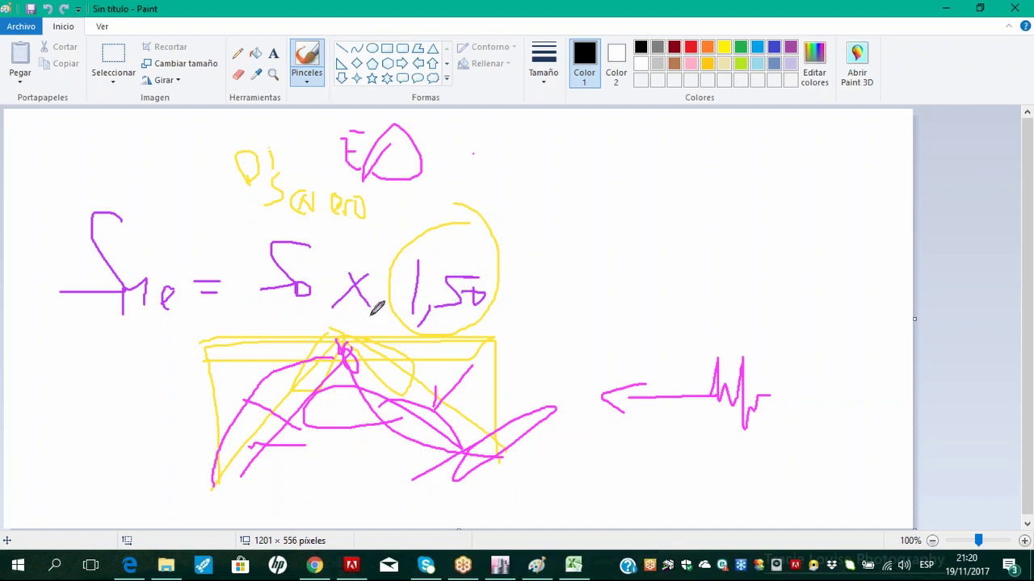
pyautogui.moveTo(201, 330)
pyautogui.mouseDown()
pyautogui.moveTo(52, 241)
pyautogui.moveTo(63, 188)
pyautogui.moveTo(189, 192)
pyautogui.moveTo(200, 324)
pyautogui.mouseUp()
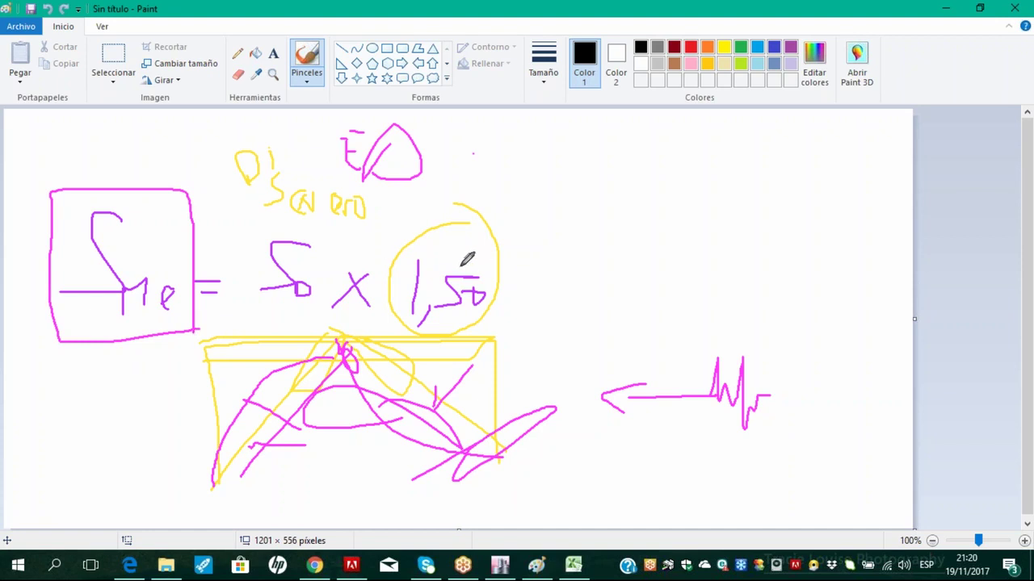
pyautogui.moveTo(250, 214); pyautogui.dragTo(372, 212)
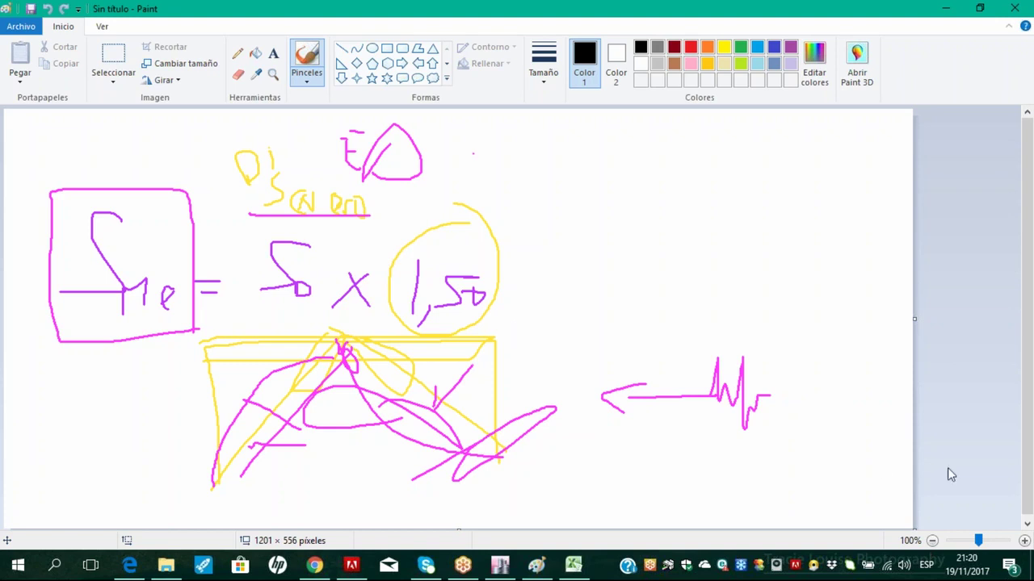
# Erase all the handwritten notes and sketches from the canvas
pyautogui.hotkey('ctrl', 'a')
pyautogui.press('Delete')
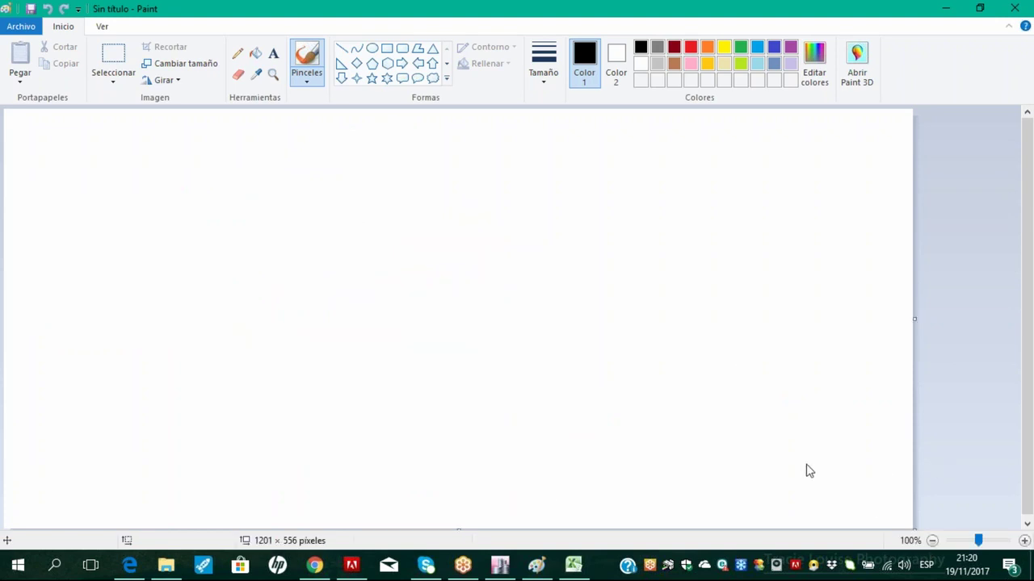
# Switch to ETABS and start saving the LIMA 1966 CASO 2 DISIPADORES model as a new file
pyautogui.click(499, 564)
pyautogui.click(667, 406)
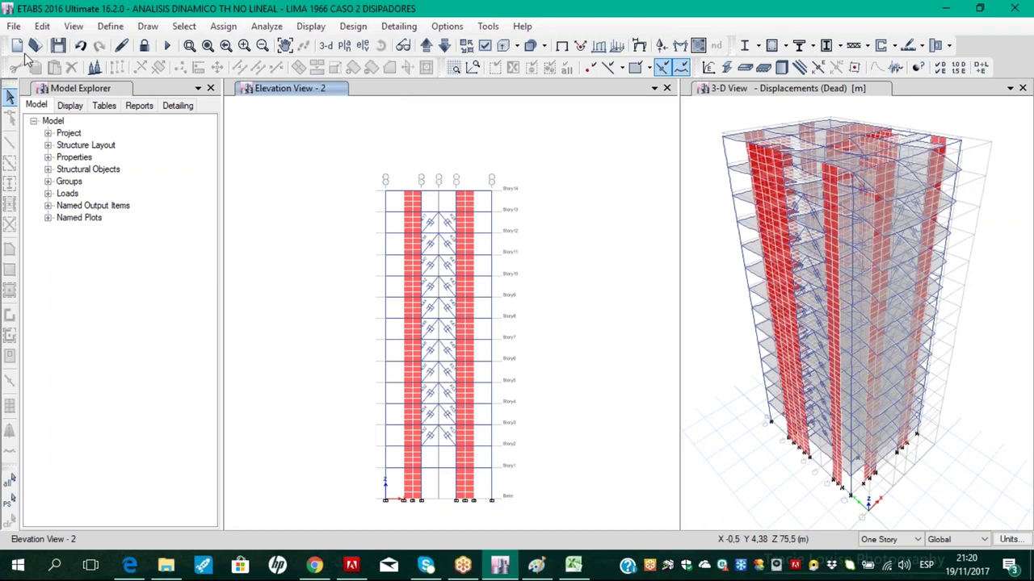
pyautogui.click(13, 26)
pyautogui.press('Escape')
pyautogui.hotkey('ctrl', 'shift', 's')
pyautogui.press('Home')
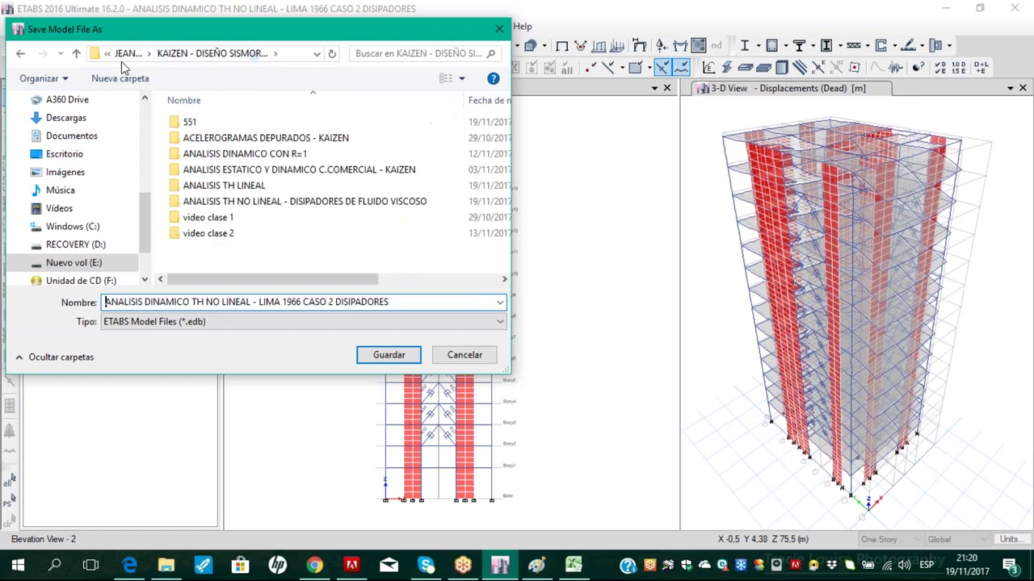
# Create a folder named COMPROBACION PARA DISEÑO EN ACERO in the KAIZEN project directory and open it as the save location
pyautogui.rightClick(275, 259)
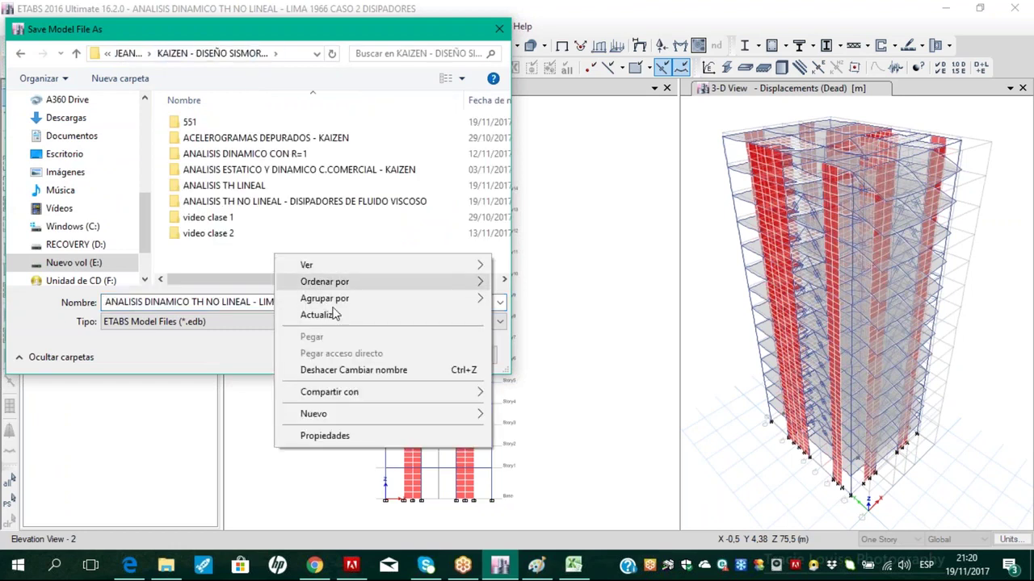
pyautogui.moveTo(347, 414)
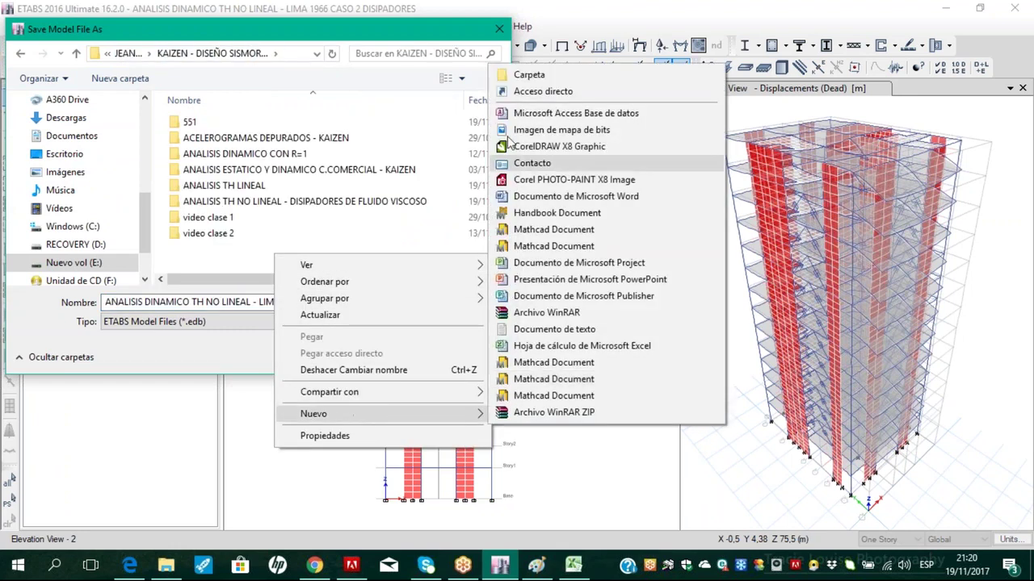
pyautogui.click(535, 72)
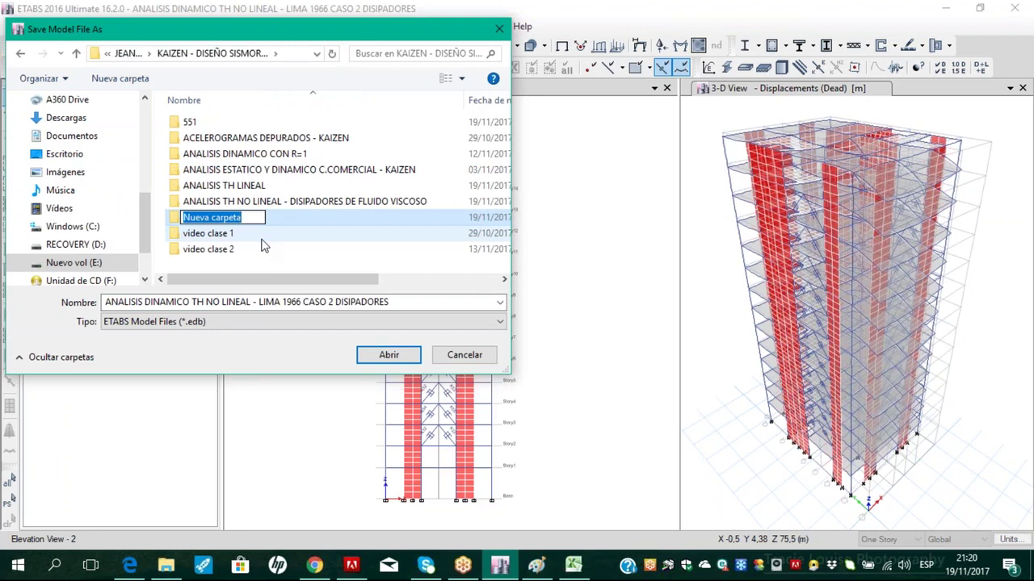
pyautogui.write('DISEÑO D')
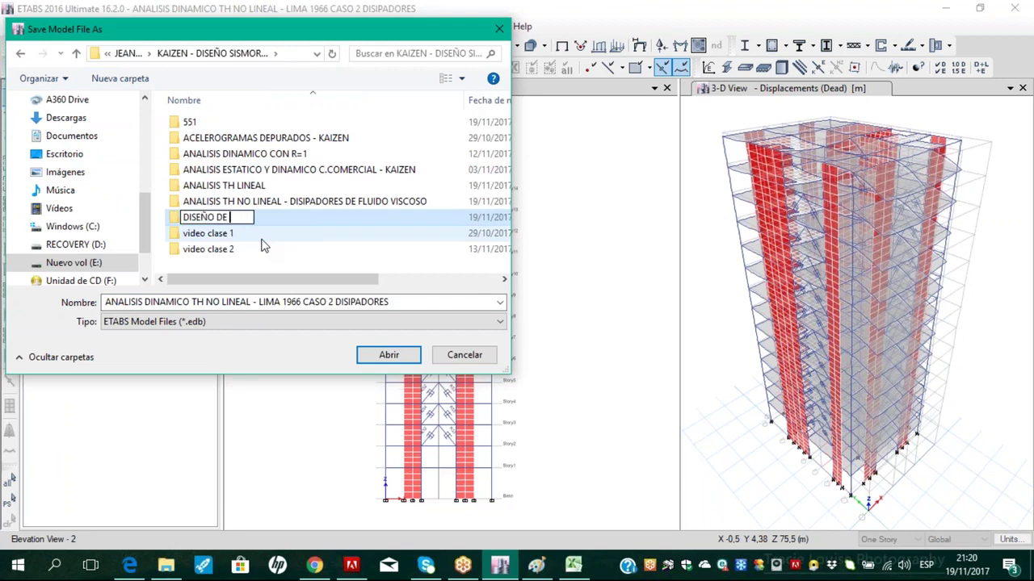
pyautogui.write('E')
pyautogui.press('BackSpace')
pyautogui.press('BackSpace')
pyautogui.write('EN ACERO')
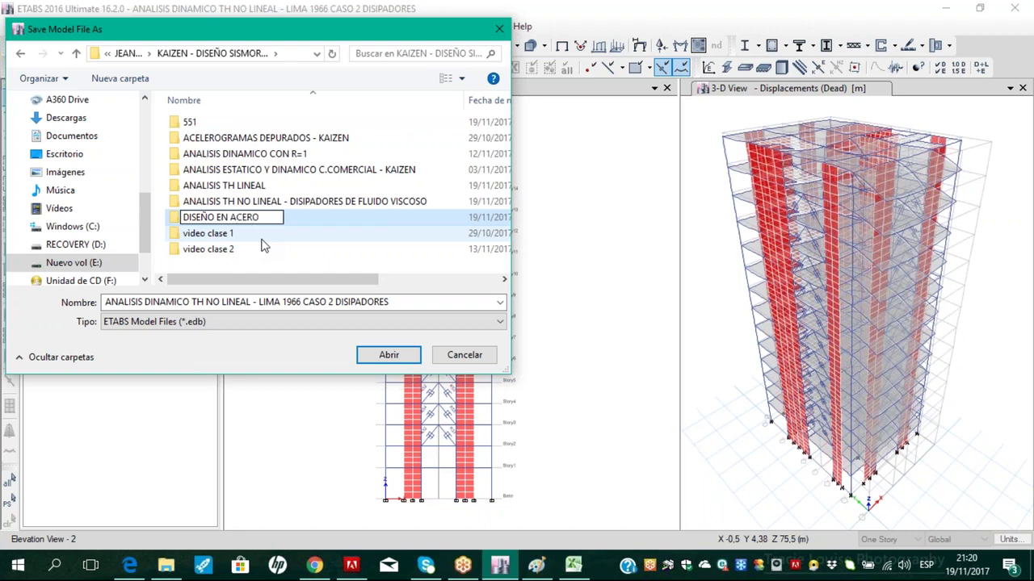
pyautogui.press('Home')
pyautogui.write('COMPROBACION PARA')
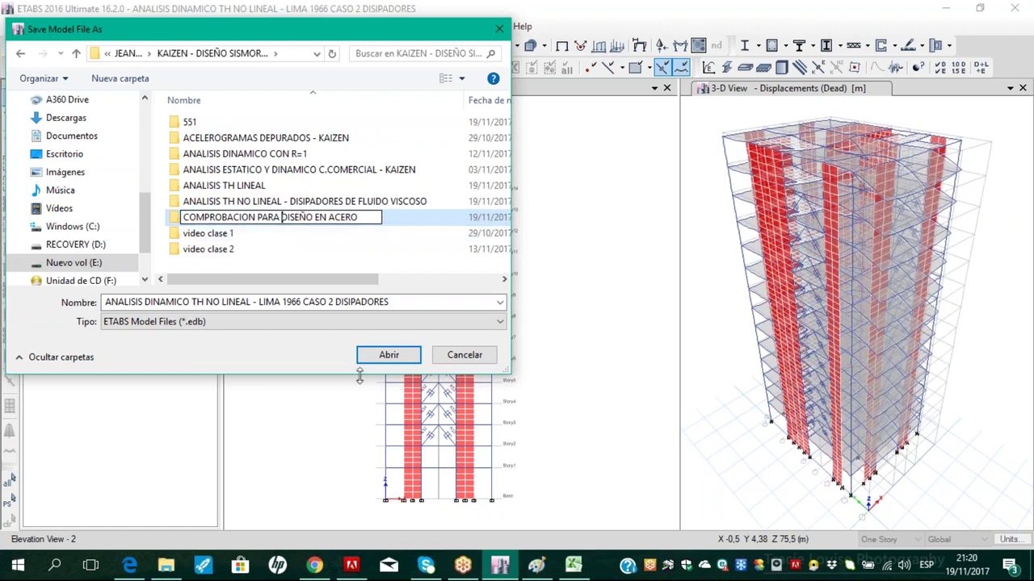
pyautogui.press('Return')
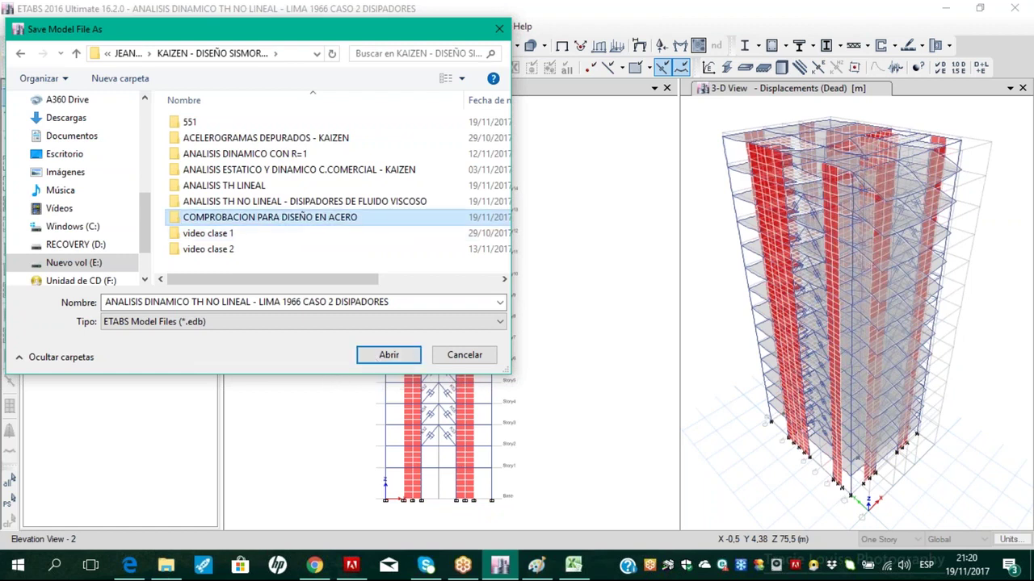
pyautogui.click(424, 323)
pyautogui.doubleClick(350, 218)
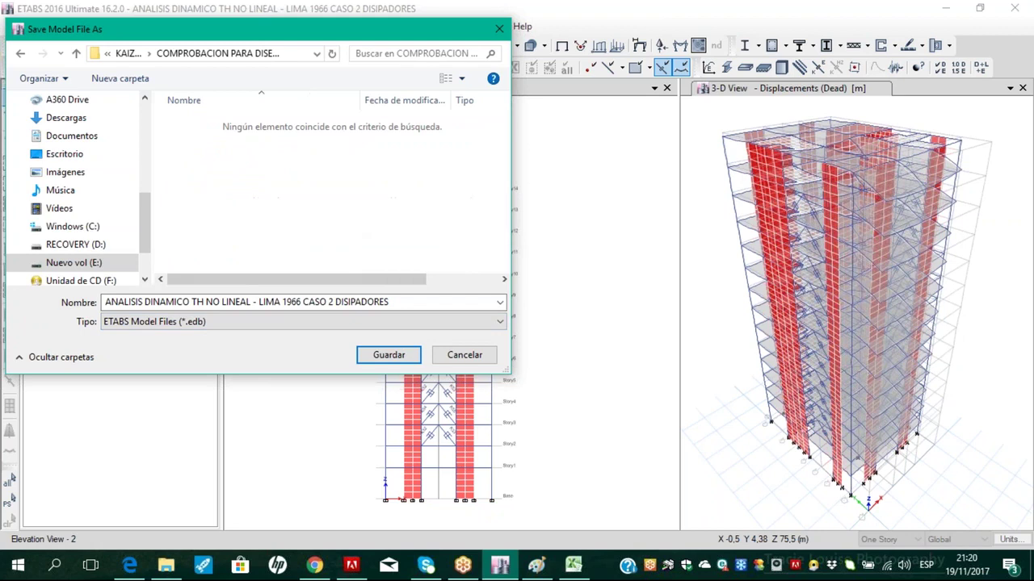
# Save the model as ANALISIS DINAMICO TH NO LINEAL - LIMA 1966 CASO 2 DISEÑO EN ACERO SMESPERADO
pyautogui.click(409, 303)
pyautogui.moveTo(409, 303); pyautogui.dragTo(336, 301)
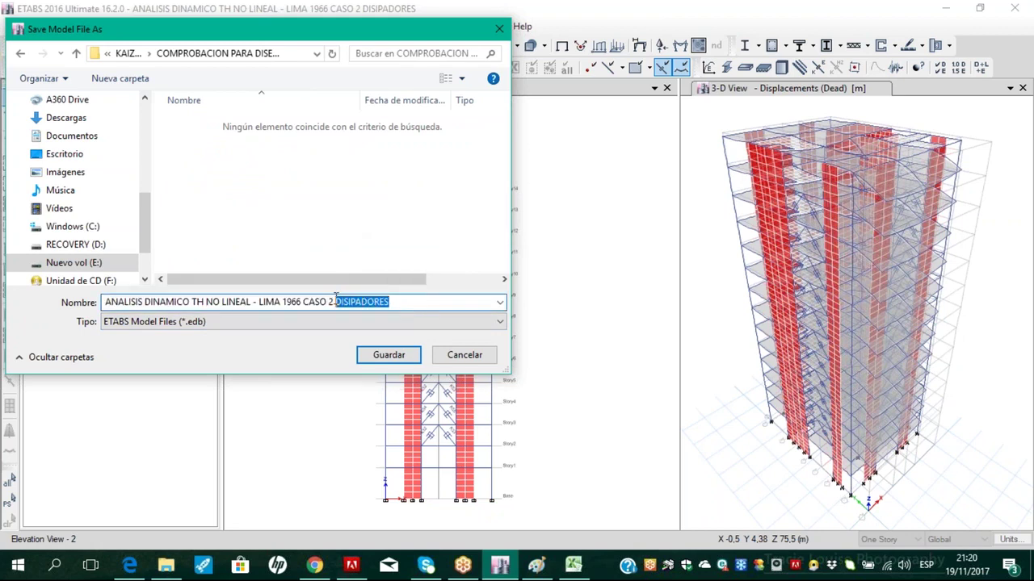
pyautogui.write('DISEÑO EN ')
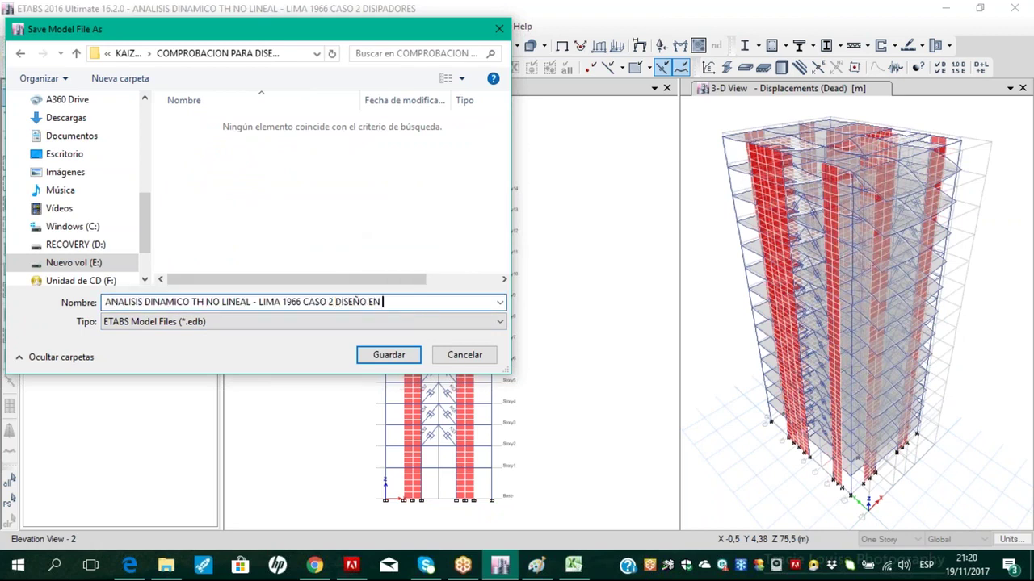
pyautogui.write('ACERO SISMESPERADO')
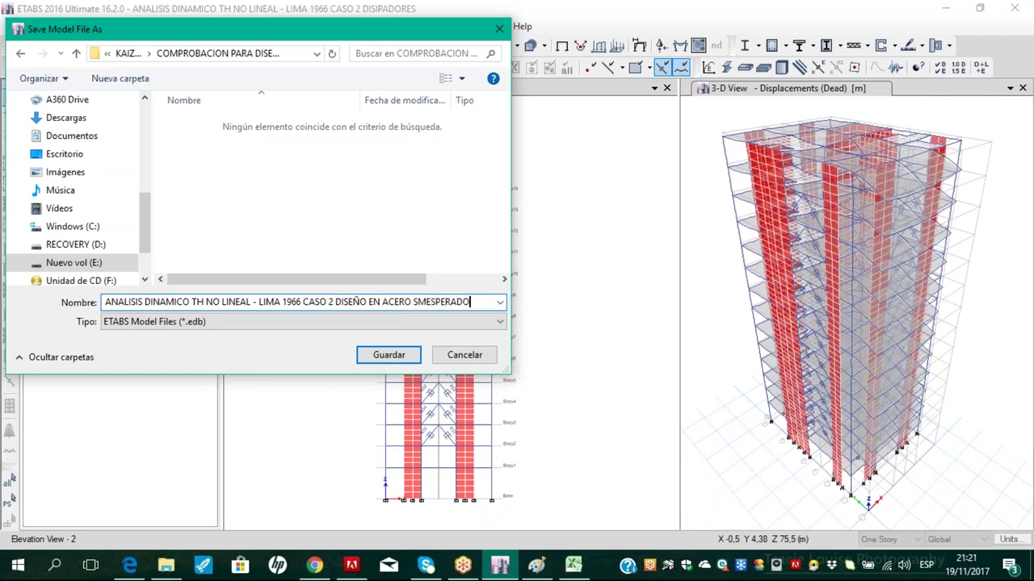
pyautogui.click(402, 357)
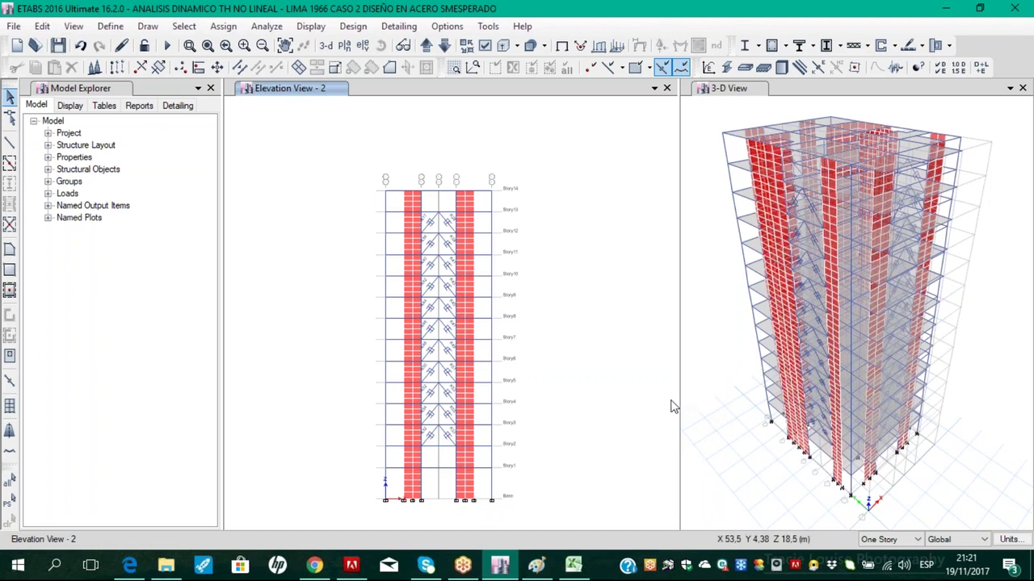
# Open the CASO 2 load case for modification and set the U1 acceleration scale factor to 1E-05*1,5
pyautogui.click(109, 26)
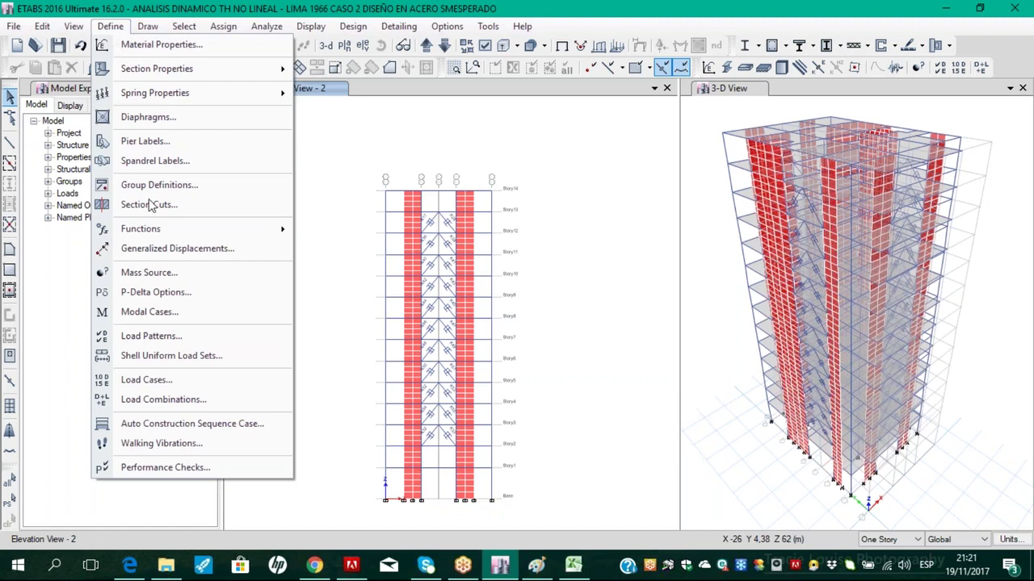
pyautogui.click(161, 380)
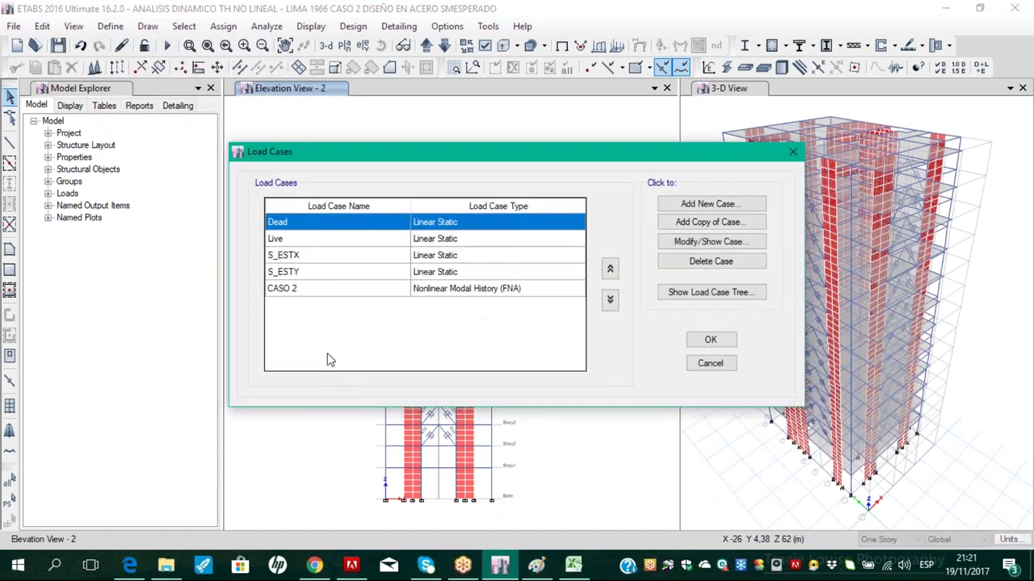
pyautogui.click(336, 290)
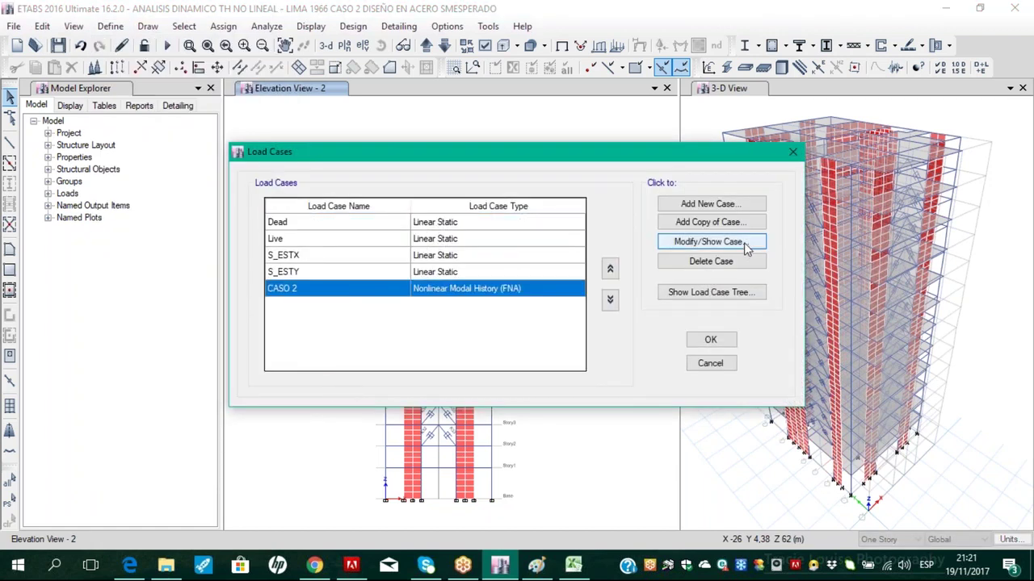
pyautogui.click(709, 242)
pyautogui.click(615, 276)
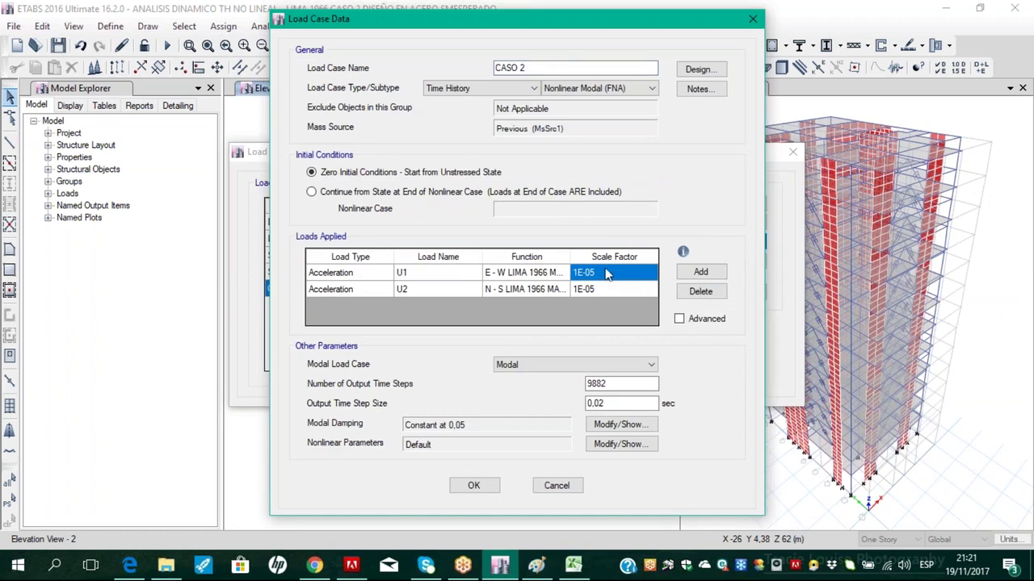
pyautogui.click(615, 275)
pyautogui.write('*')
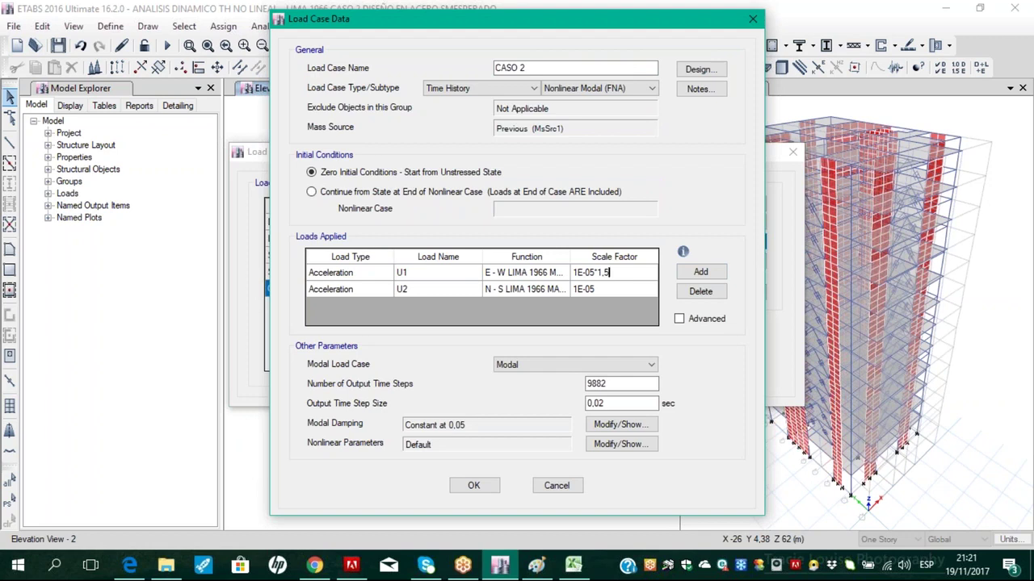
# Multiply the U2 acceleration scale factor of CASO 2 by 1.5, accept the load case changes and run the analysis
pyautogui.click(610, 289)
pyautogui.click(609, 289)
pyautogui.write('*1.5')
pyautogui.click(611, 276)
pyautogui.click(618, 290)
pyautogui.click(475, 486)
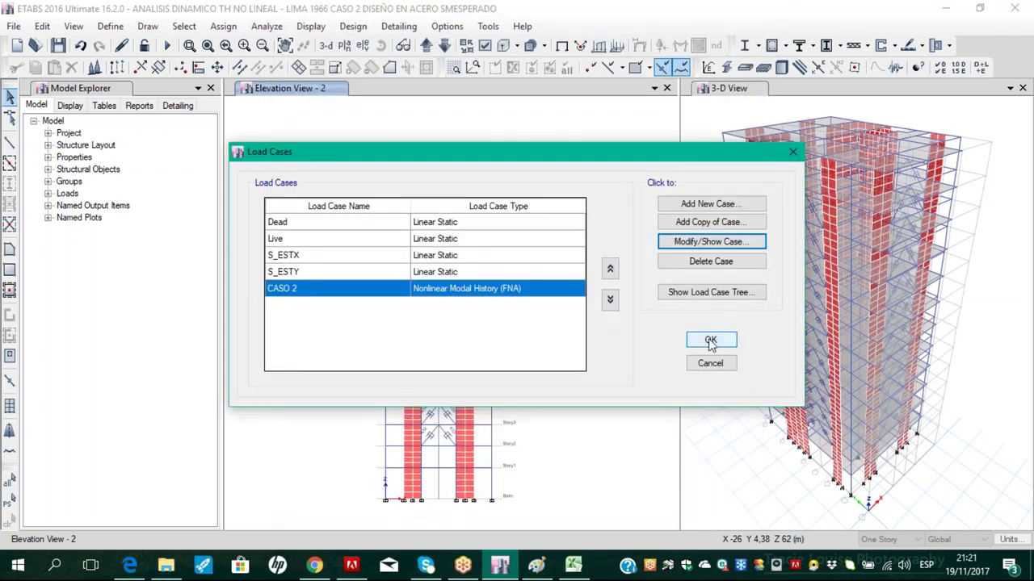
pyautogui.click(710, 341)
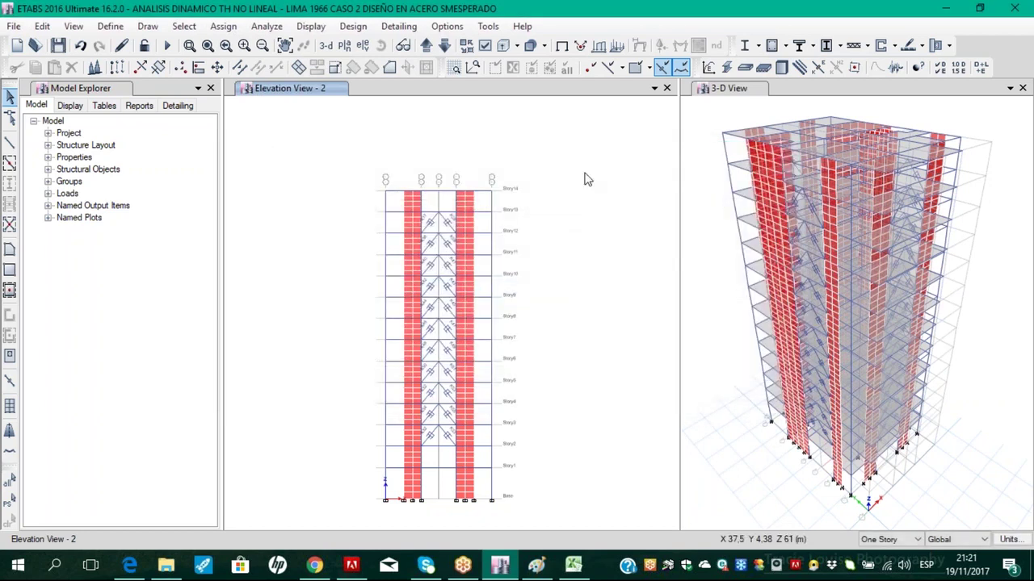
pyautogui.click(167, 45)
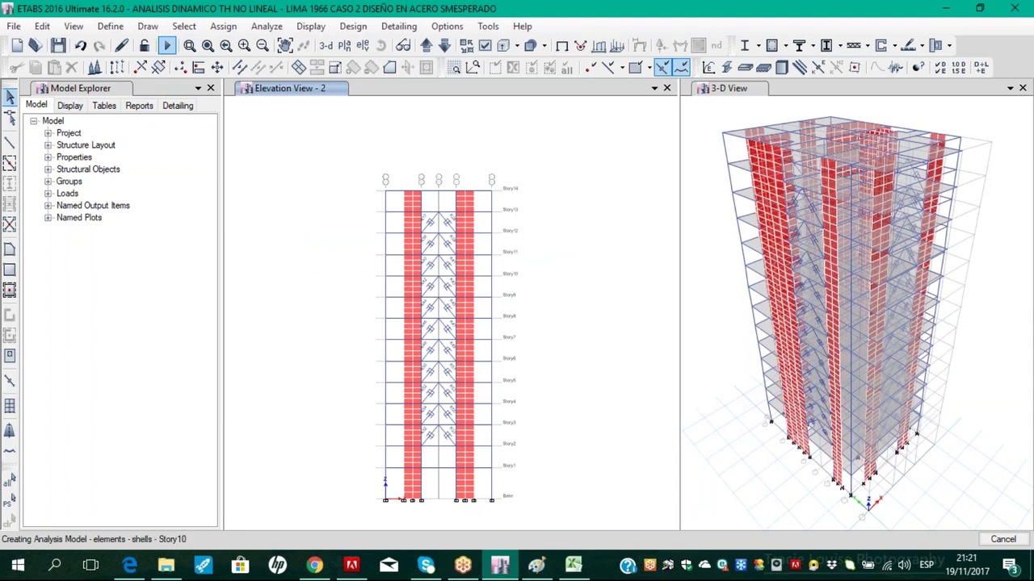
# Switch to Excel to review the damper force table in TNF and KIP, and return to the elevation view in ETABS
pyautogui.click(573, 565)
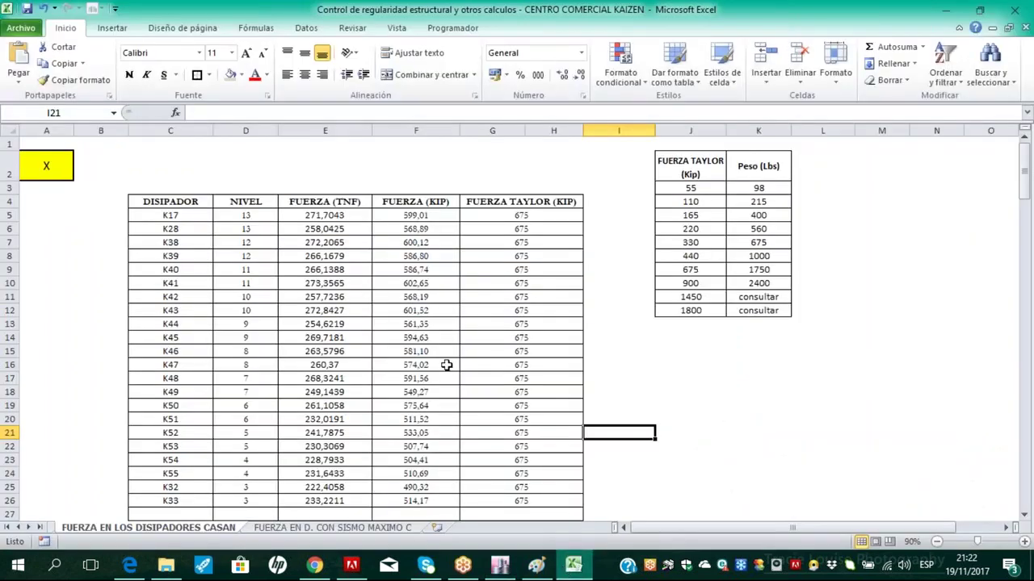
pyautogui.moveTo(301, 205); pyautogui.dragTo(323, 354)
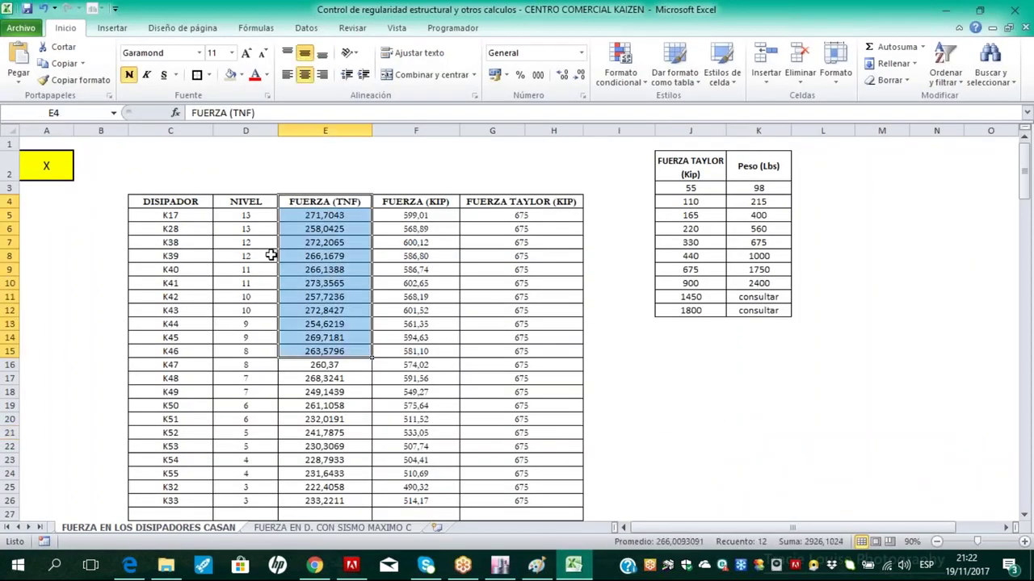
pyautogui.click(198, 230)
pyautogui.click(620, 373)
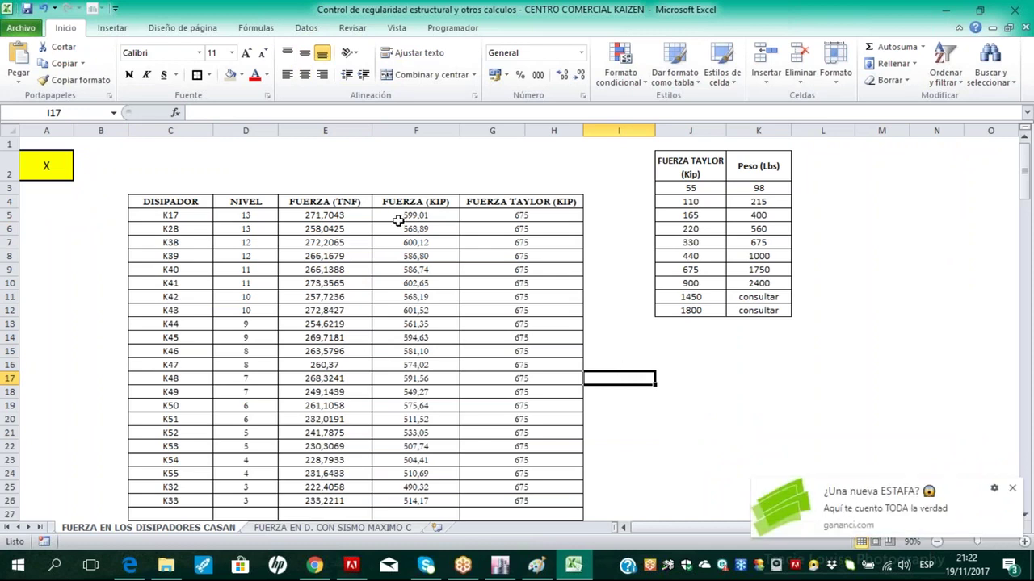
pyautogui.click(1012, 489)
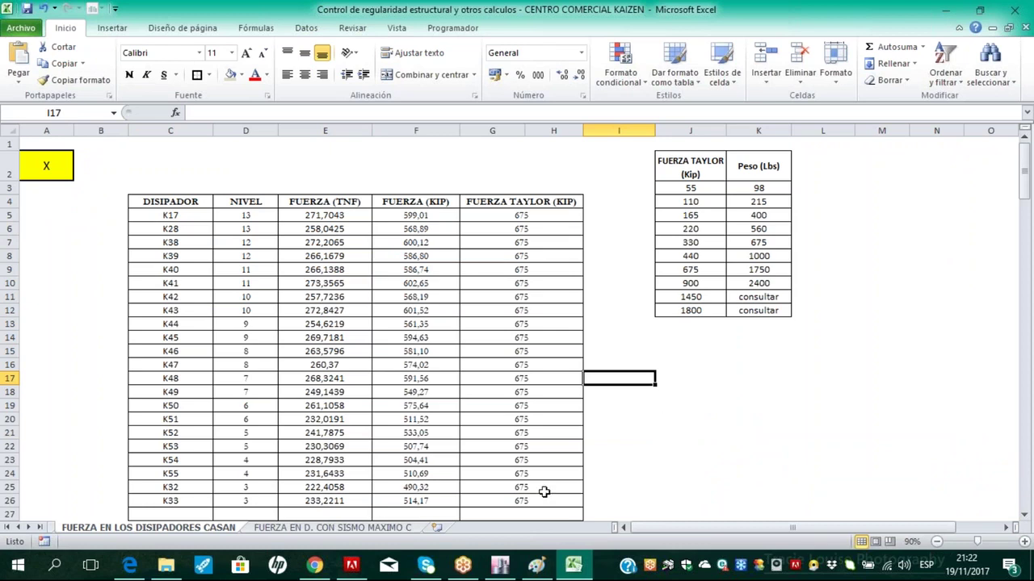
pyautogui.click(499, 564)
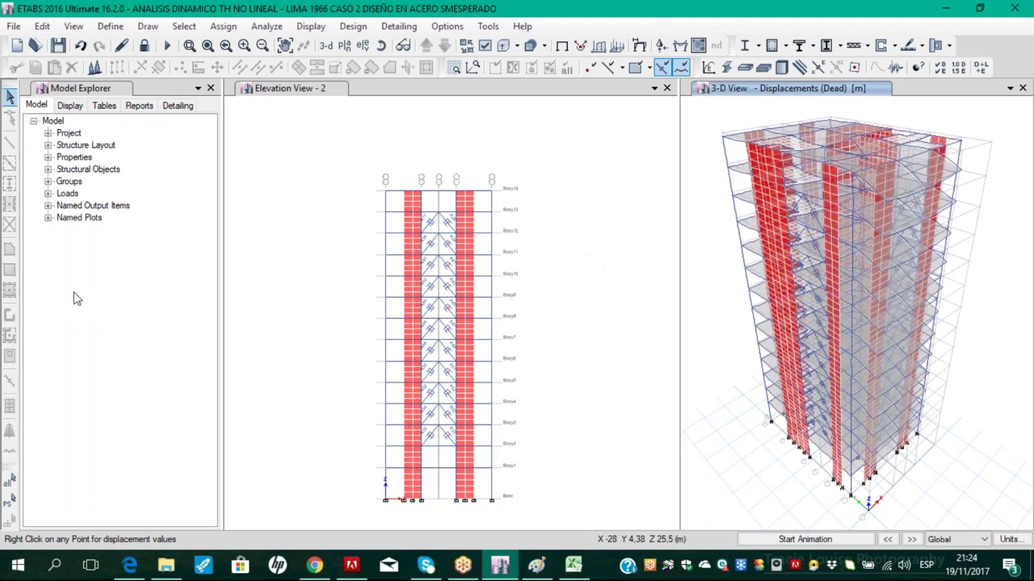
pyautogui.click(381, 90)
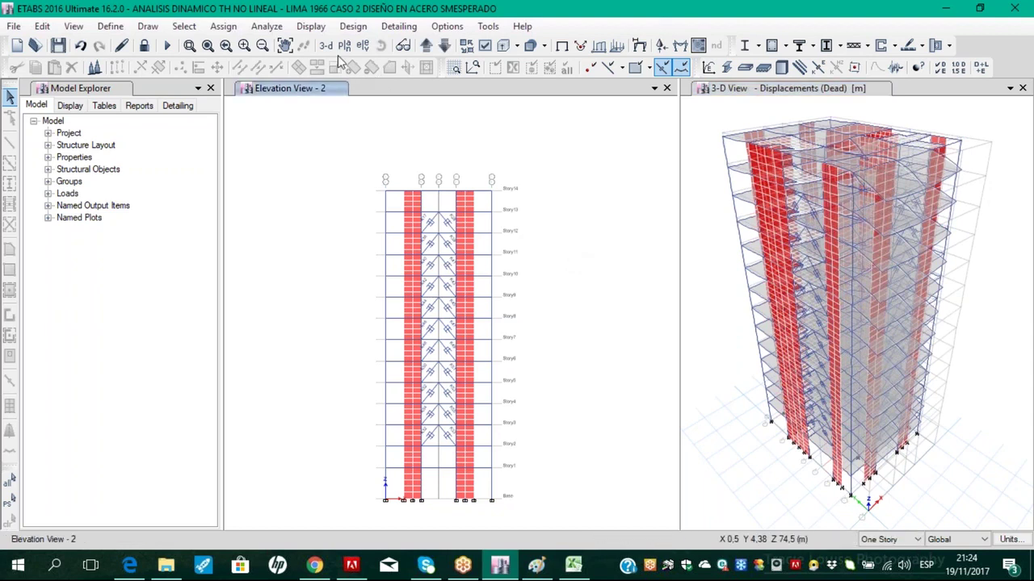
pyautogui.click(310, 26)
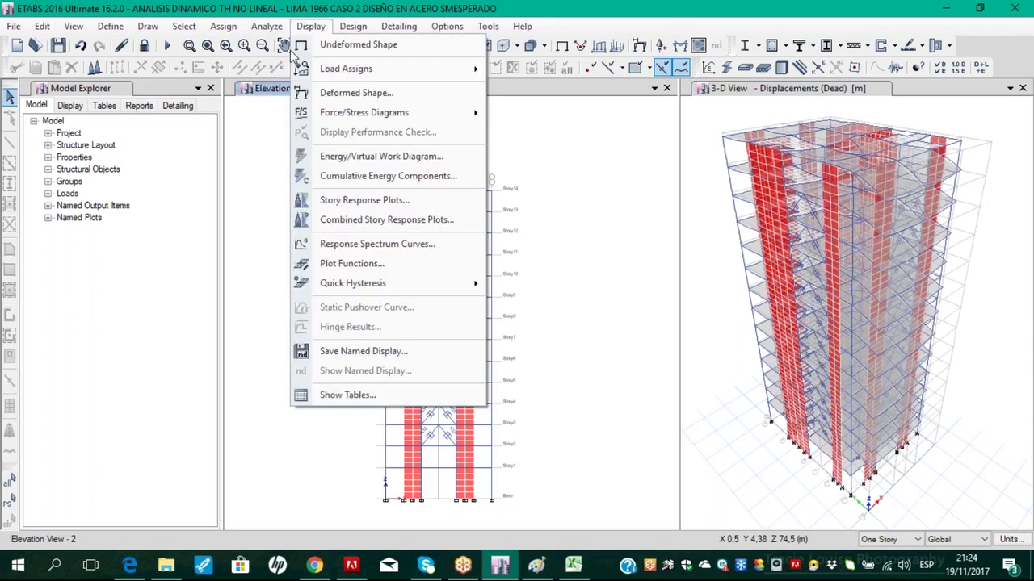
pyautogui.click(303, 459)
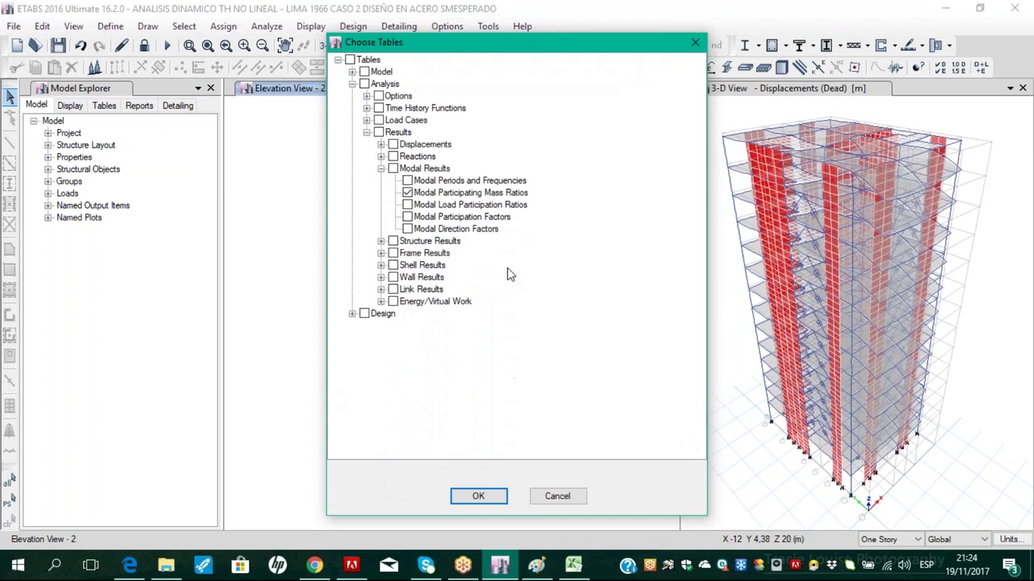
pyautogui.click(381, 169)
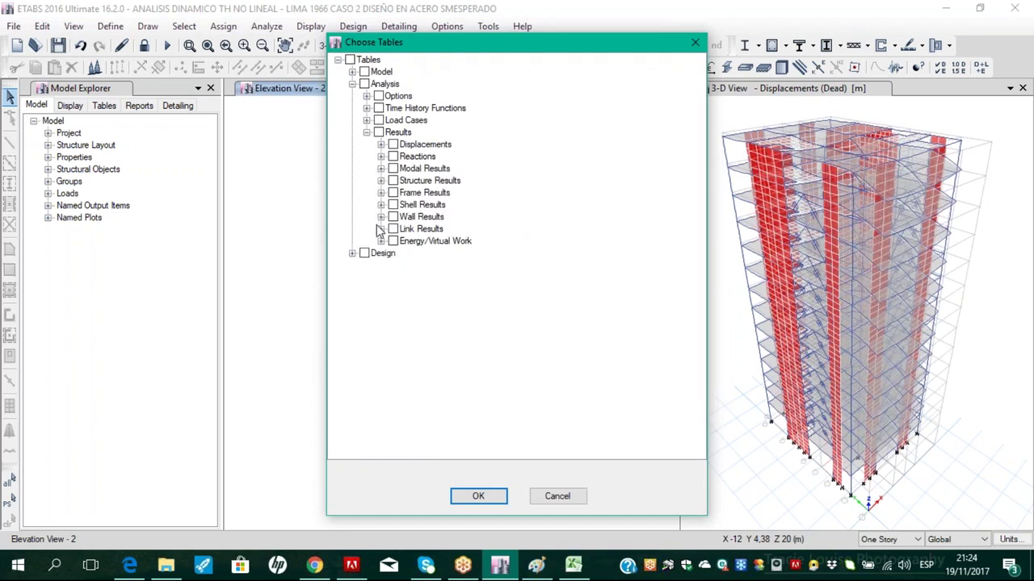
pyautogui.click(381, 229)
pyautogui.click(557, 496)
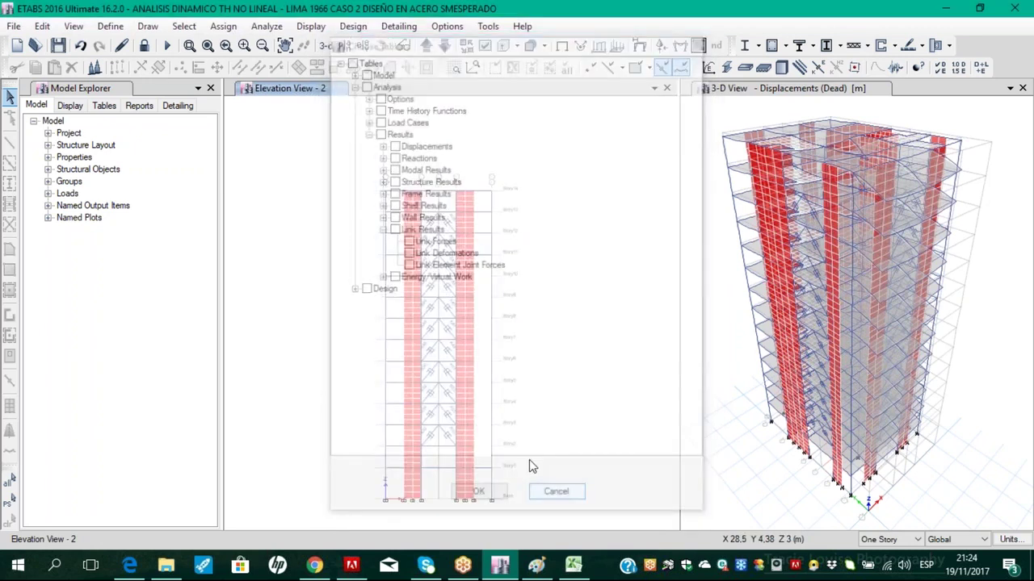
# Select both damper links on every level between Story2 and Story13 in the elevation
pyautogui.scroll(3, 442, 454)
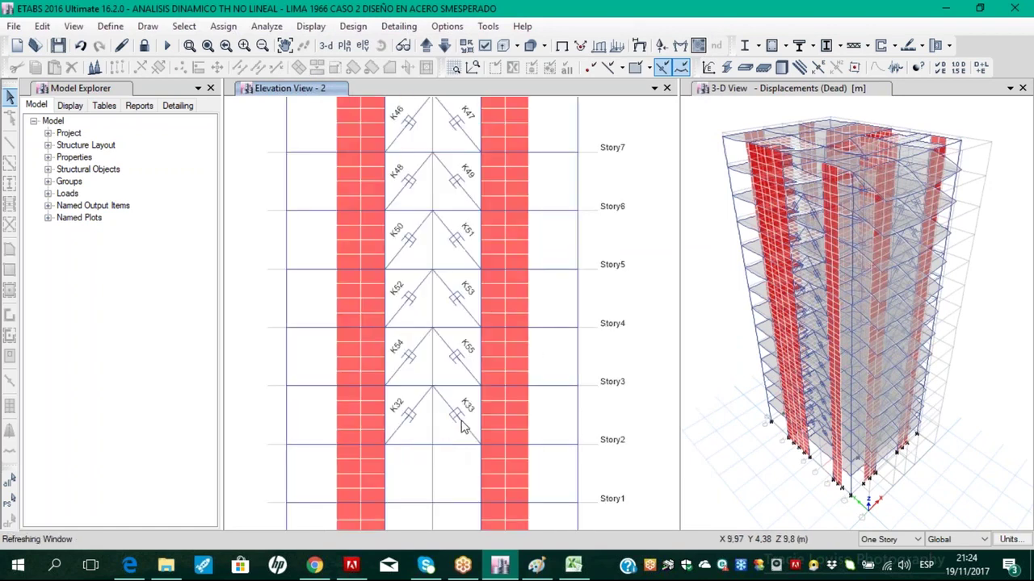
pyautogui.moveTo(460, 429); pyautogui.dragTo(441, 337)
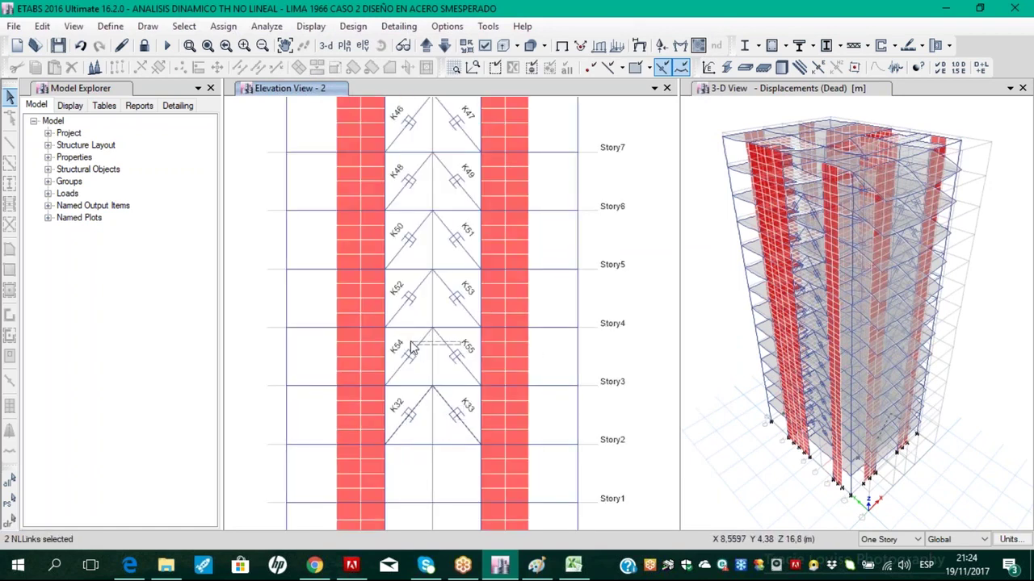
pyautogui.moveTo(459, 295); pyautogui.dragTo(438, 288)
pyautogui.moveTo(414, 232); pyautogui.dragTo(414, 231)
pyautogui.moveTo(416, 205); pyautogui.dragTo(385, 390, button='middle')
pyautogui.moveTo(424, 355); pyautogui.dragTo(376, 361)
pyautogui.moveTo(418, 298); pyautogui.dragTo(374, 295)
pyautogui.moveTo(382, 216); pyautogui.dragTo(388, 385, button='middle')
pyautogui.moveTo(387, 385); pyautogui.dragTo(406, 374)
pyautogui.click(363, 324)
pyautogui.click(410, 322)
pyautogui.click(364, 263)
pyautogui.click(408, 257)
pyautogui.click(410, 203)
pyautogui.click(363, 202)
# Show the Link Forces results table for the selected dampers, leaving Modal Participating Mass Ratios out of the chosen tables
pyautogui.click(310, 26)
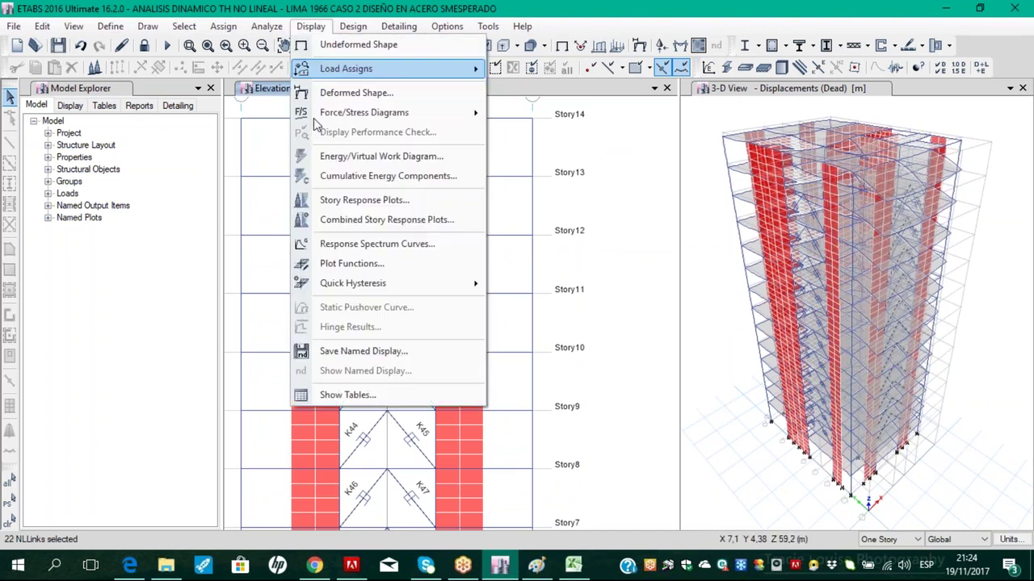
pyautogui.click(334, 457)
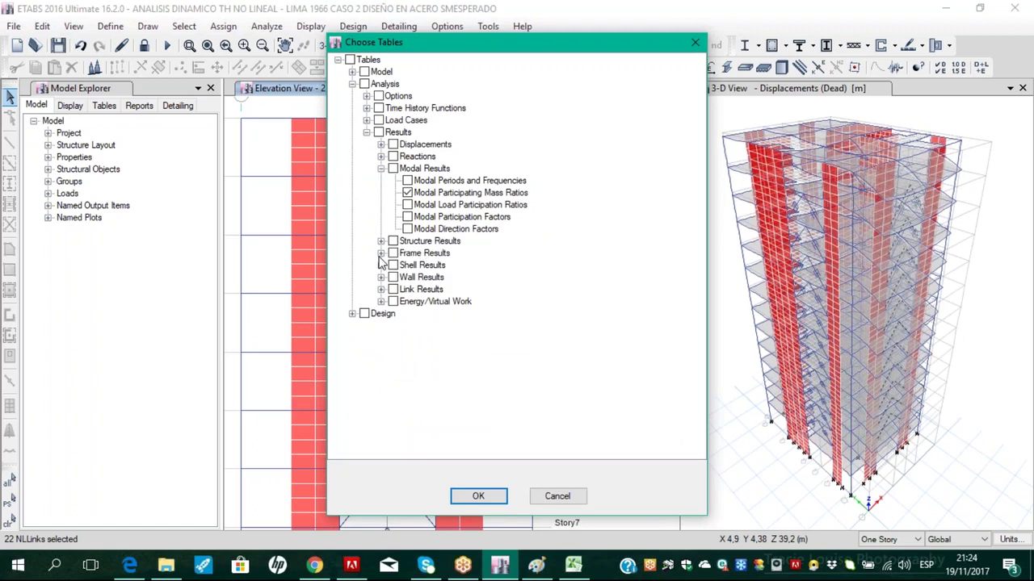
pyautogui.click(407, 193)
pyautogui.click(382, 169)
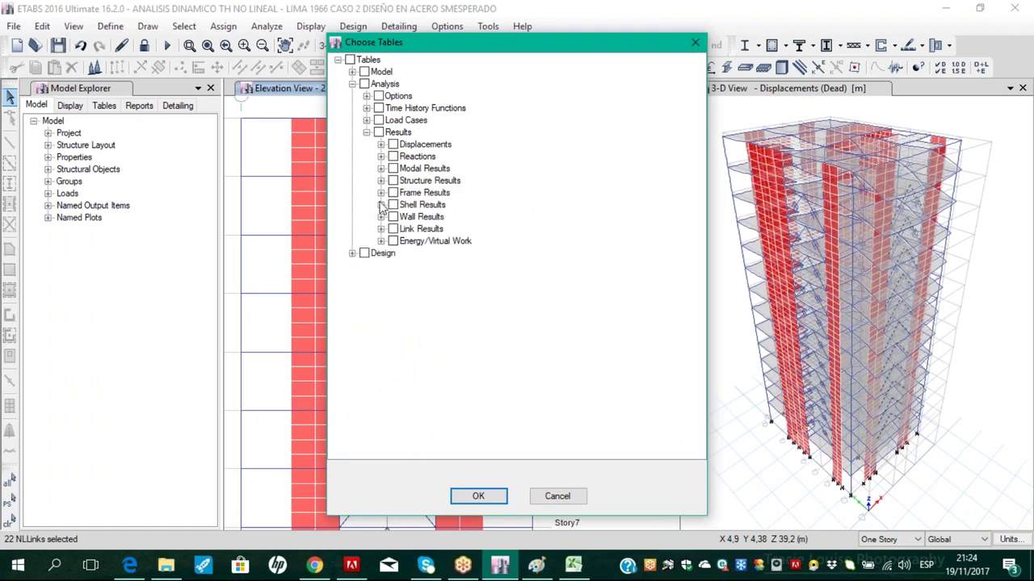
pyautogui.click(380, 229)
pyautogui.click(407, 240)
pyautogui.click(485, 501)
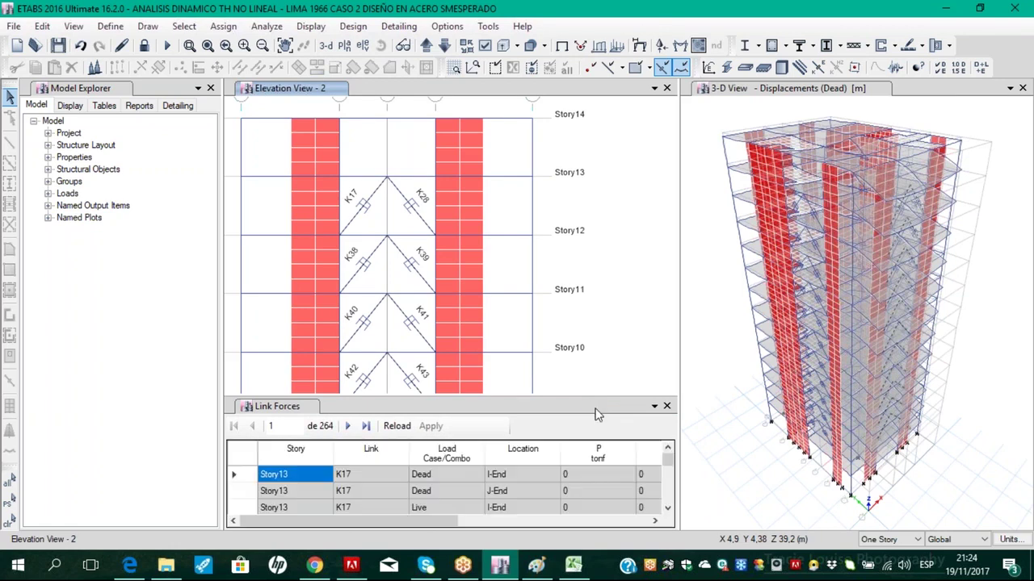
# Filter the Link Forces table to location I-End and load case CASO 2 Max
pyautogui.click(446, 453)
pyautogui.rightClick(511, 452)
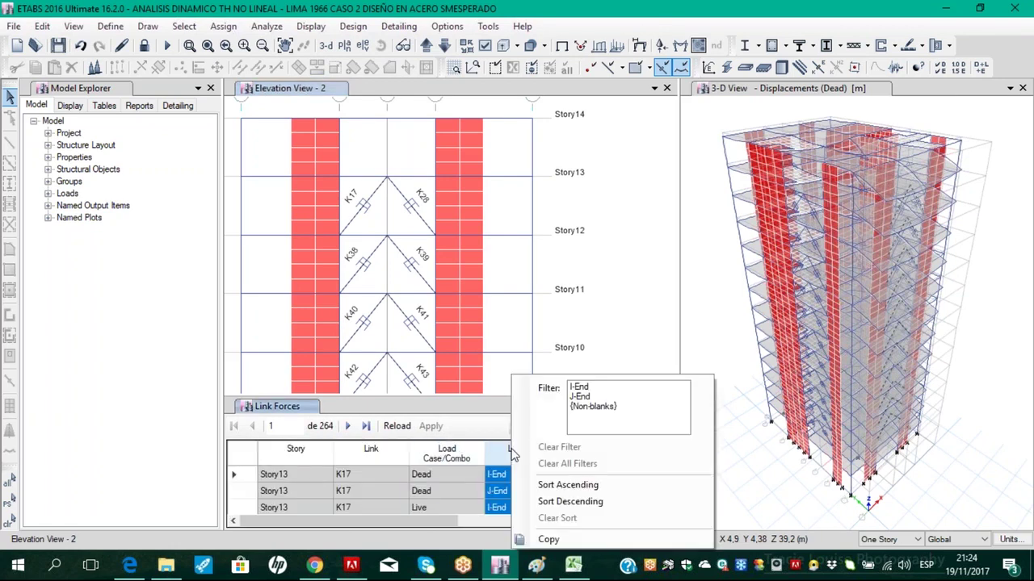
pyautogui.click(583, 387)
pyautogui.rightClick(468, 458)
pyautogui.click(545, 388)
pyautogui.click(447, 478)
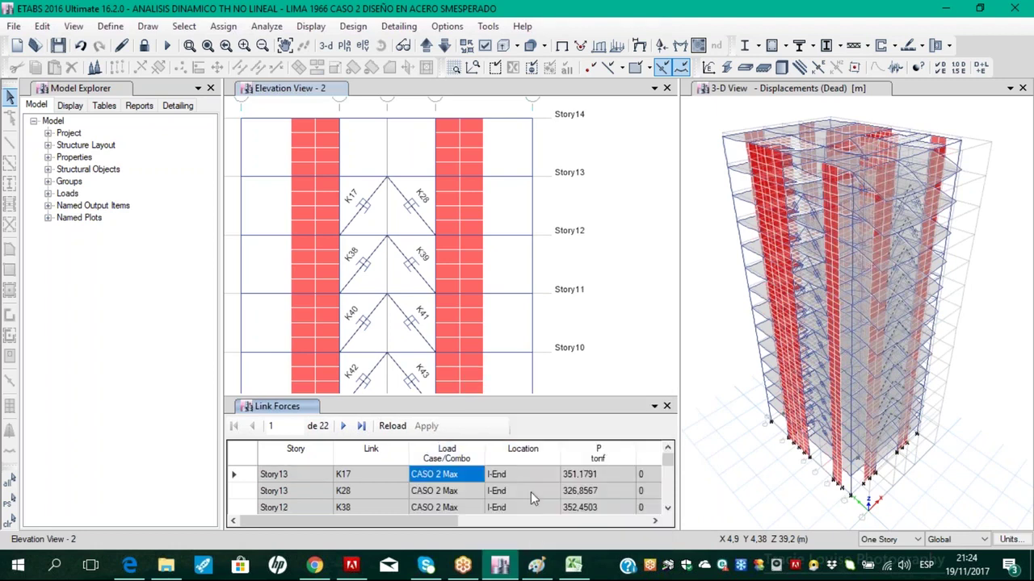
# In Excel, compute the ratio of K17's force in E5 to the ETABS value 351,1791 in cell I20, and clear the cell
pyautogui.click(586, 475)
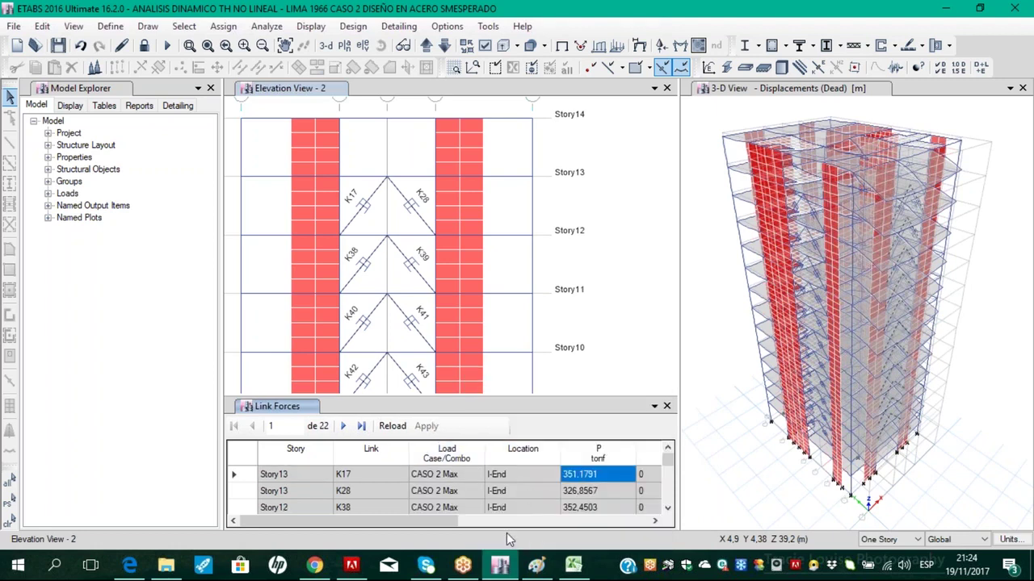
pyautogui.click(574, 565)
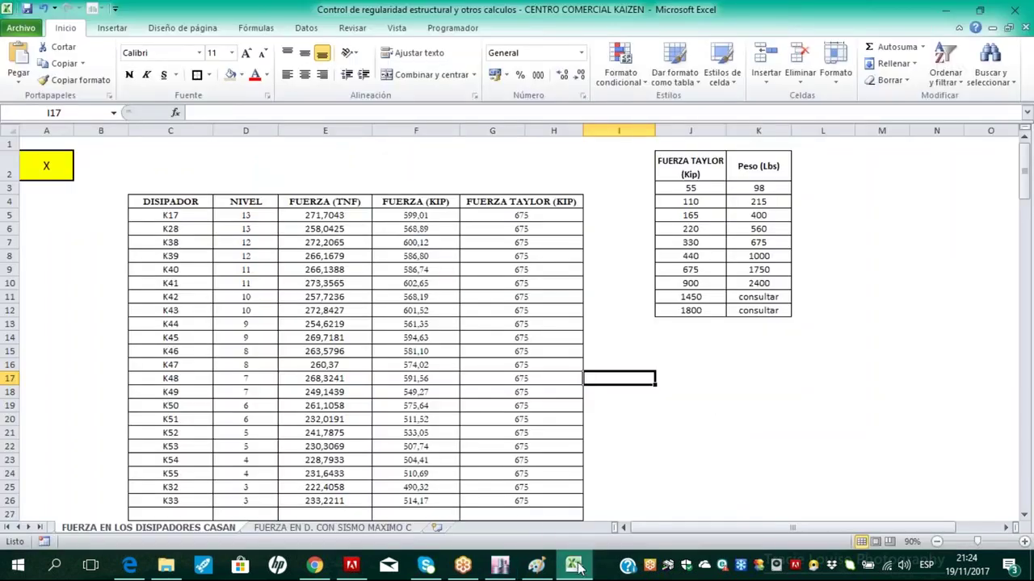
pyautogui.click(333, 217)
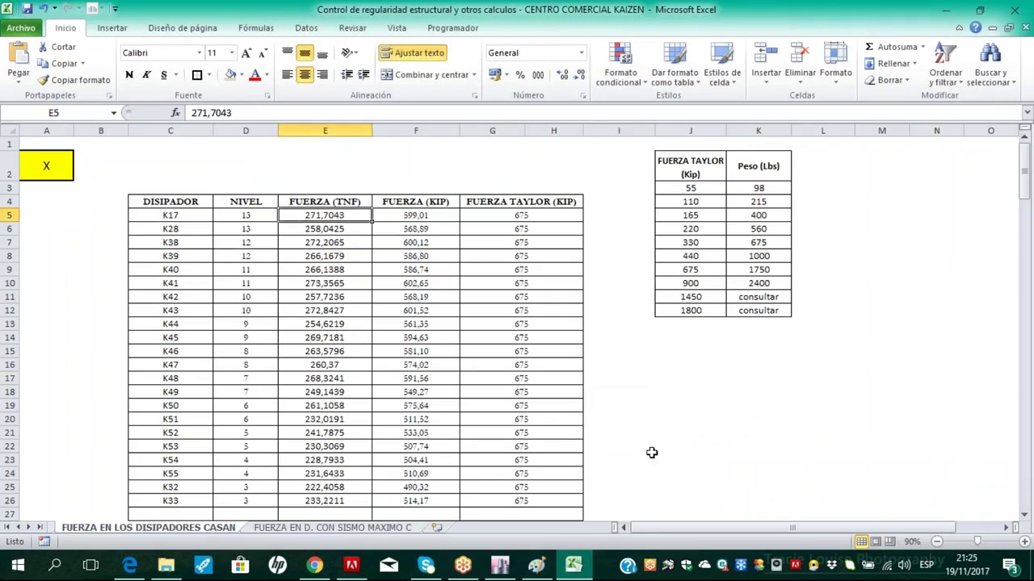
pyautogui.click(642, 416)
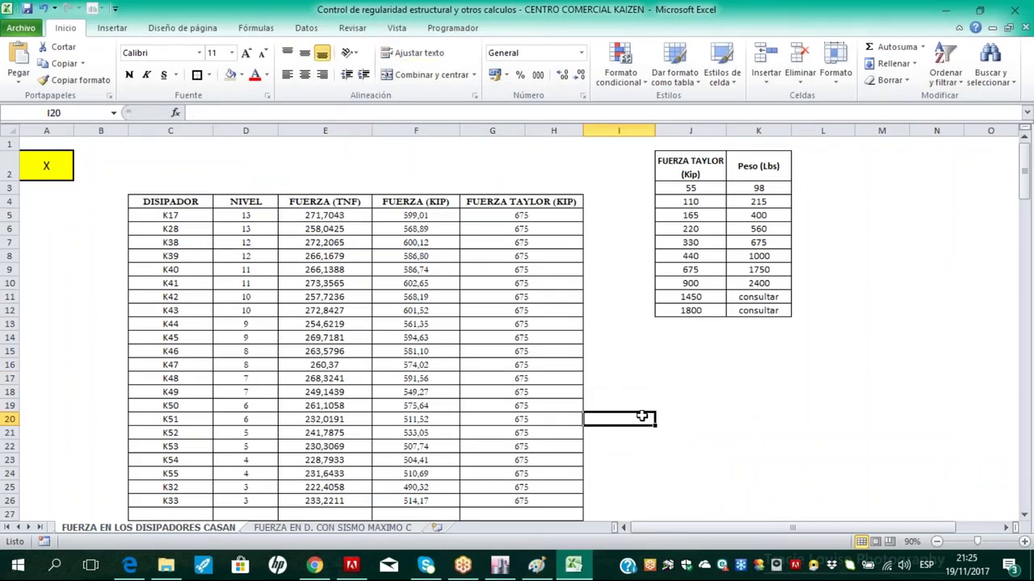
pyautogui.write('+')
pyautogui.click(351, 221)
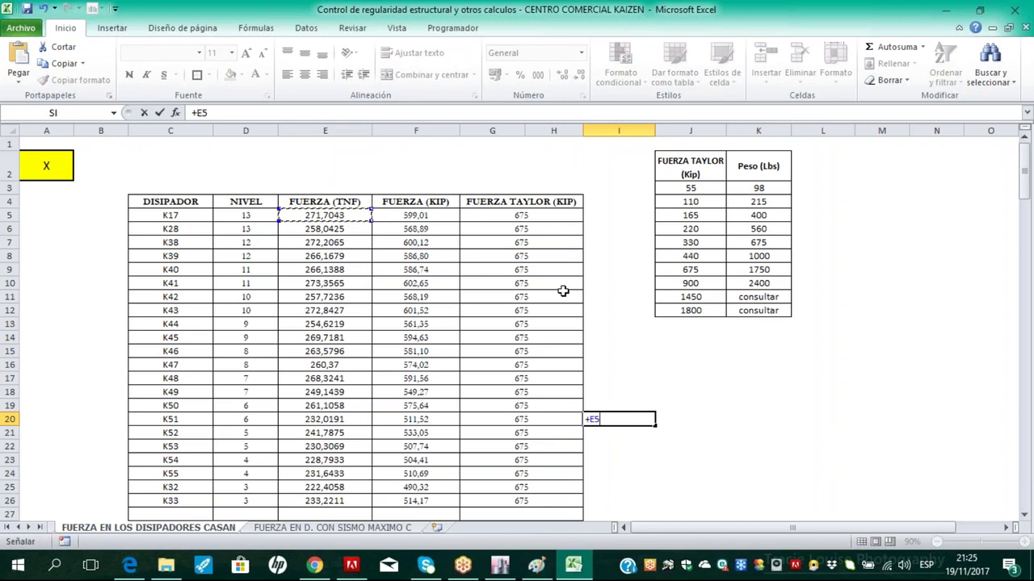
pyautogui.write('/')
pyautogui.hotkey('alt', 'Tab')
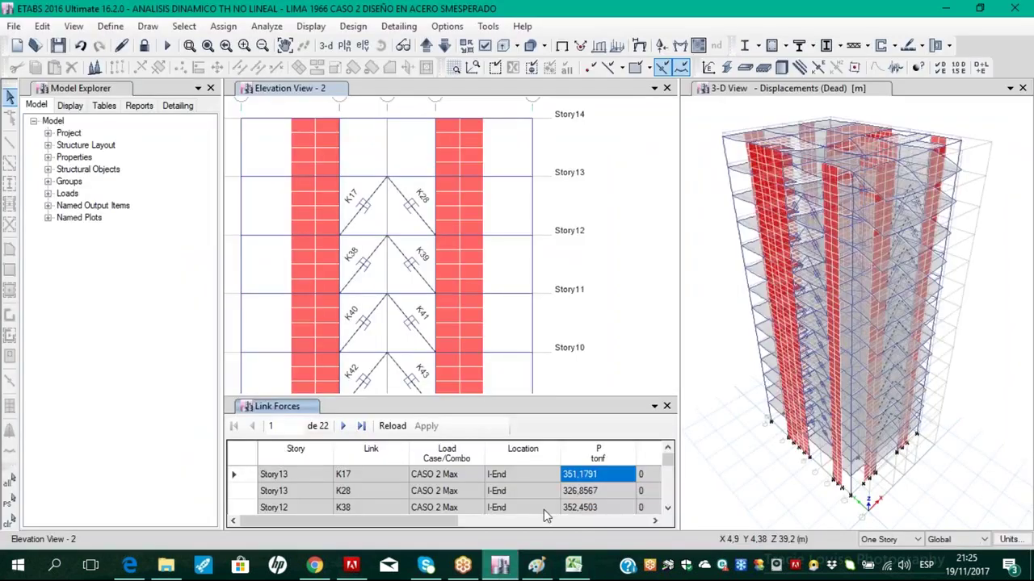
pyautogui.click(575, 567)
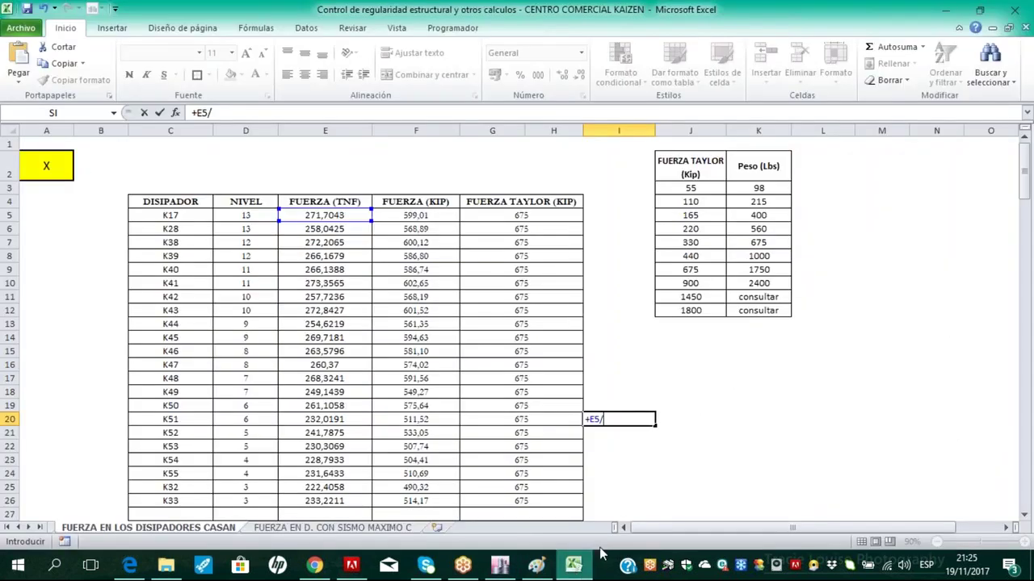
pyautogui.write('351,1791')
pyautogui.press('Return')
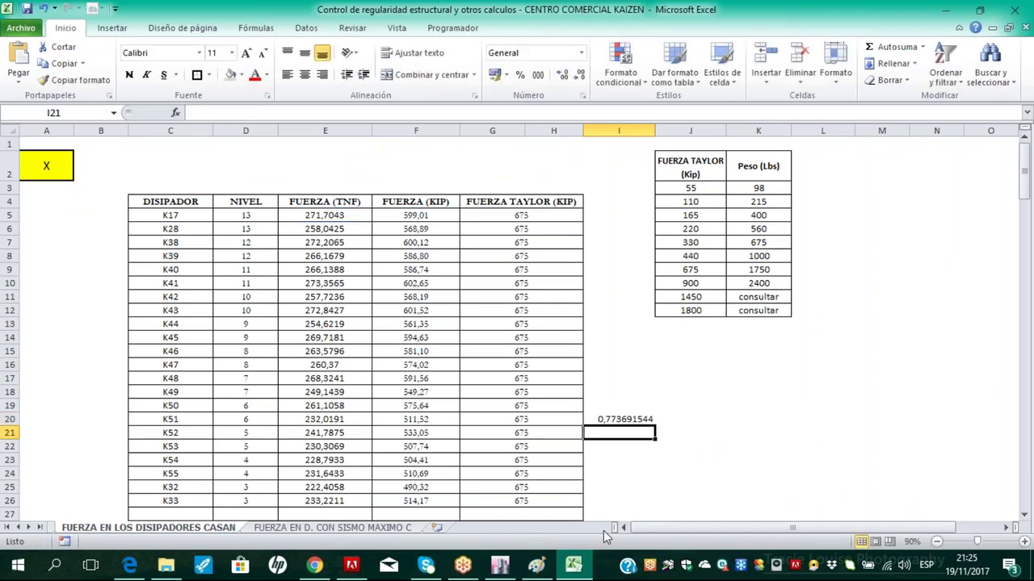
pyautogui.press('Up')
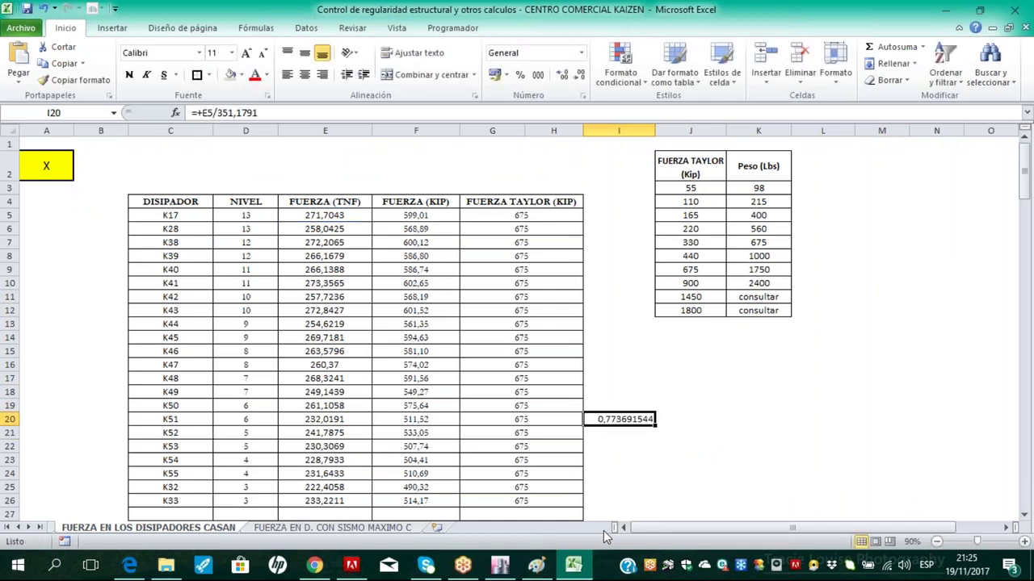
pyautogui.press('Delete')
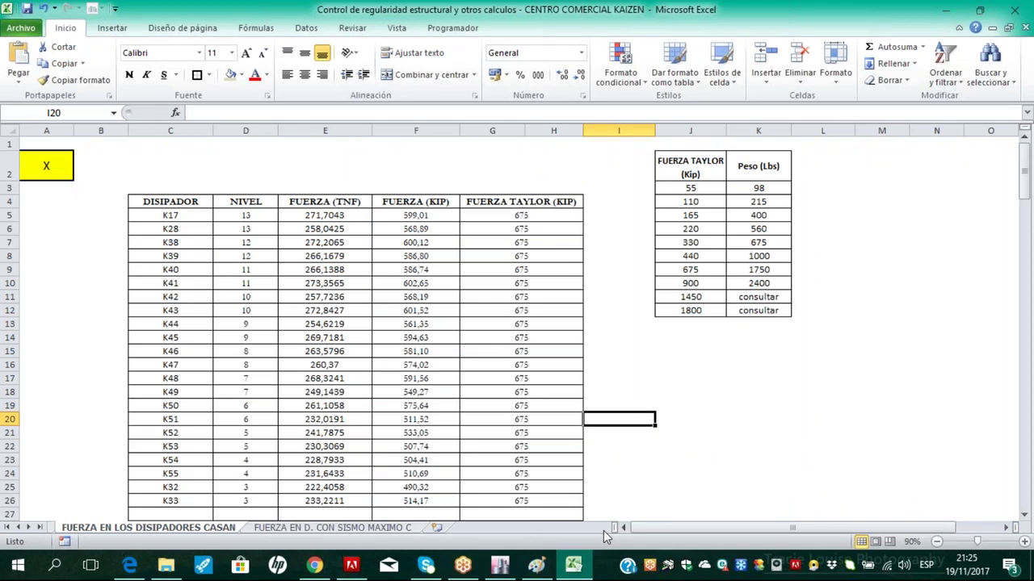
# Switch to ETABS and go through the axial forces P of all damper links for CASO 2 Max
pyautogui.hotkey('alt', 'Tab')
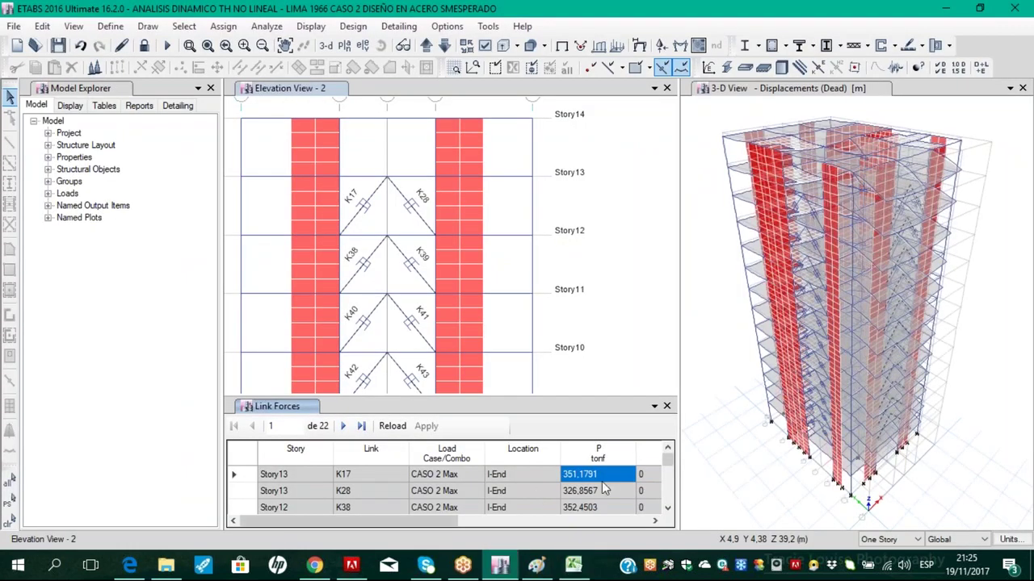
pyautogui.moveTo(607, 476); pyautogui.dragTo(607, 553)
pyautogui.scroll(6, 596, 494)
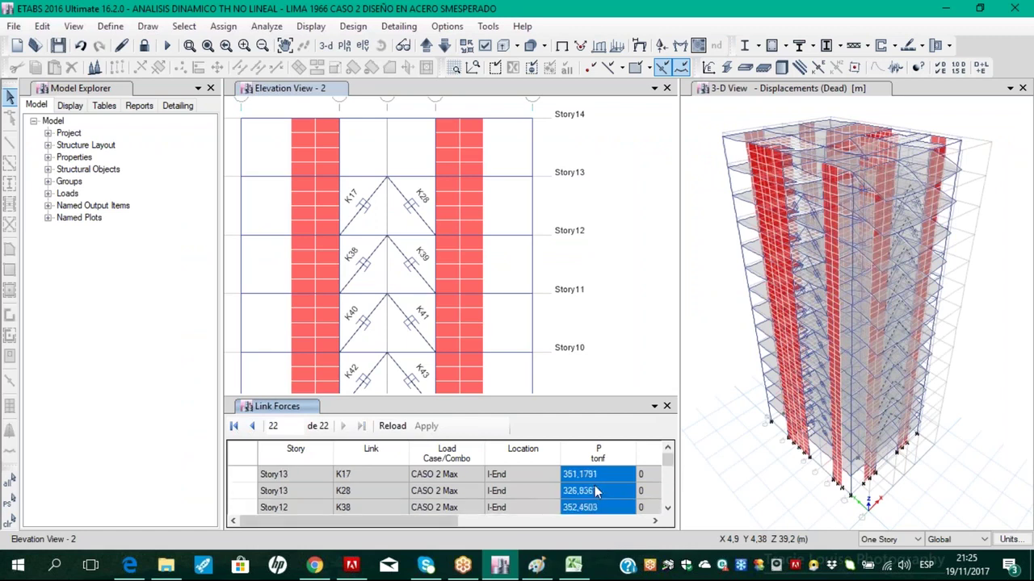
pyautogui.click(596, 482)
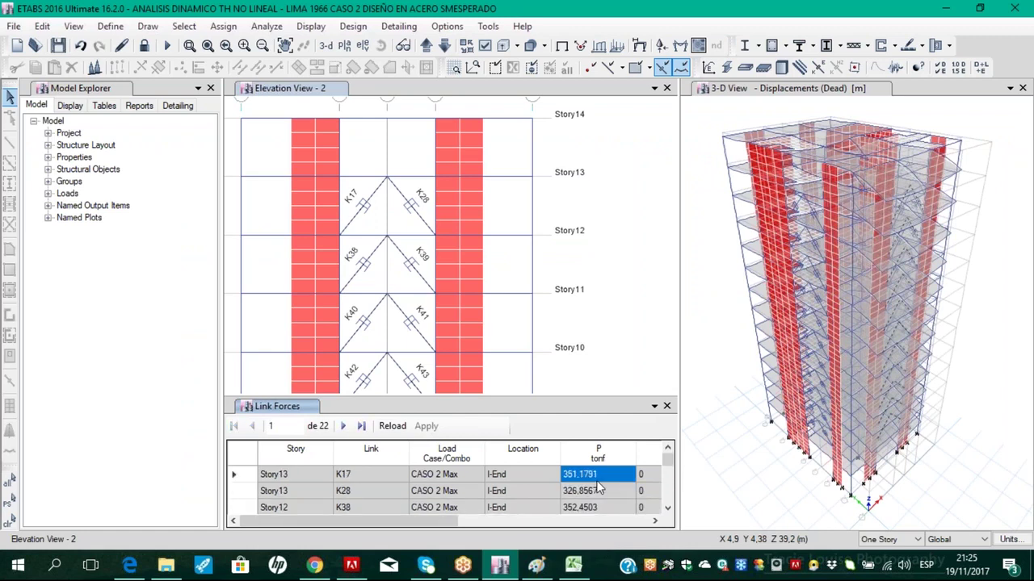
# Switch to Excel, open the sheet FUERZA EN D. CON SISMO MAXIMO C and select dampers K27 and K28 in the difference table
pyautogui.click(573, 565)
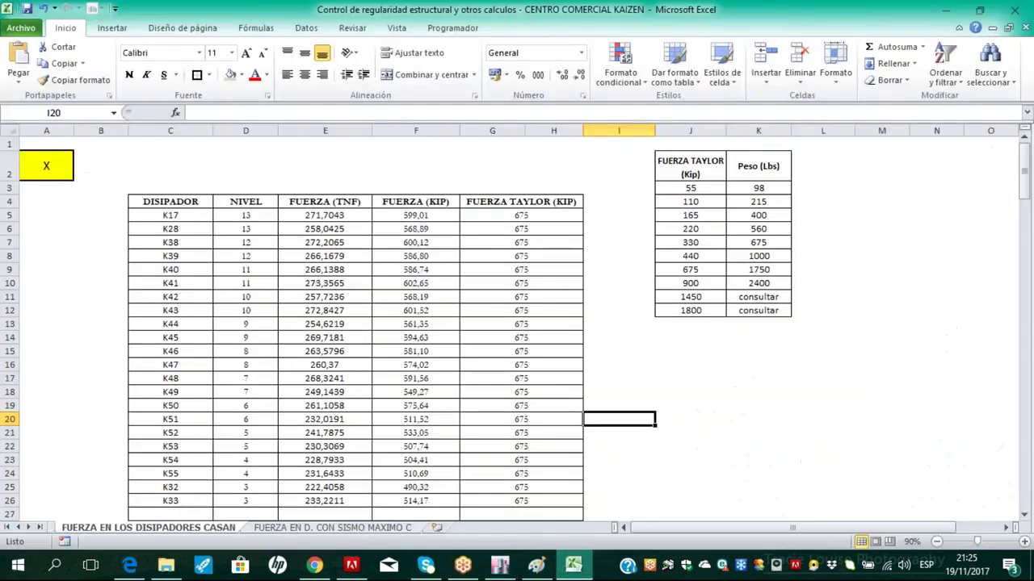
pyautogui.click(408, 527)
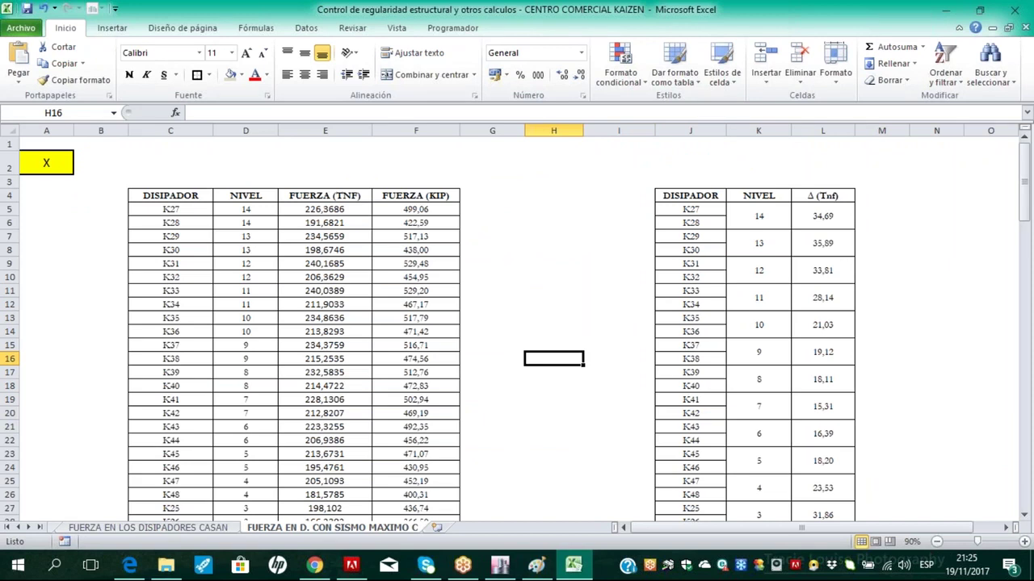
pyautogui.click(695, 211)
pyautogui.moveTo(695, 211); pyautogui.dragTo(690, 225)
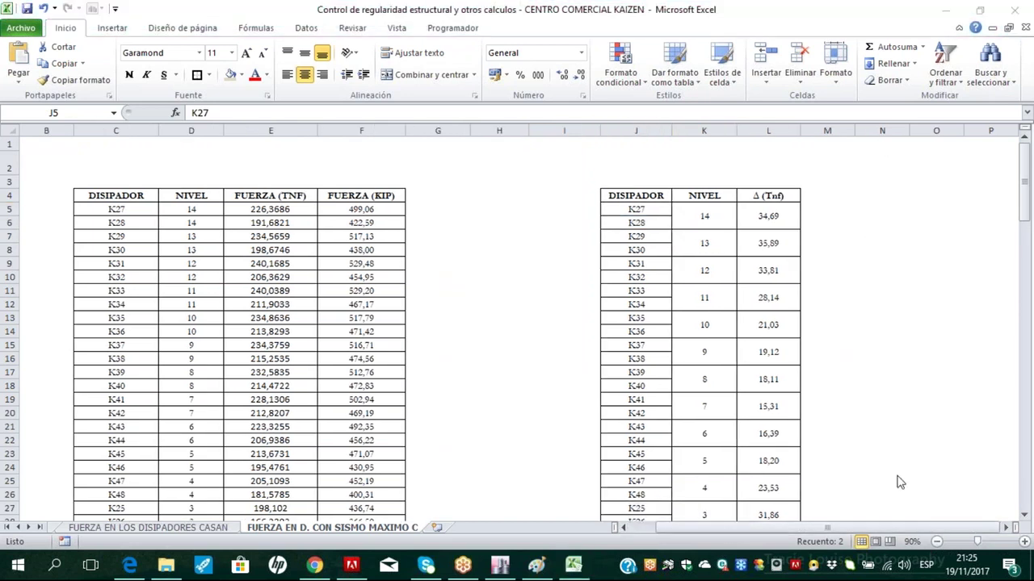
# Examine the force difference Δ (Tnf) between paired dampers at several levels from 14 down to 4
pyautogui.click(1024, 542)
pyautogui.click(1006, 528)
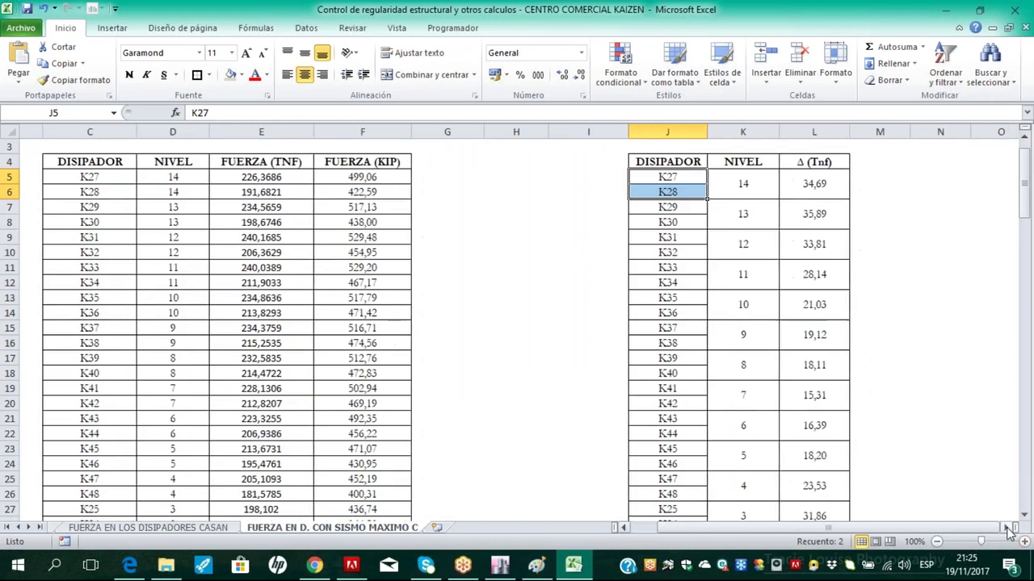
pyautogui.click(1006, 527)
pyautogui.click(690, 185)
pyautogui.click(690, 214)
pyautogui.click(690, 244)
pyautogui.click(690, 334)
pyautogui.click(682, 422)
pyautogui.click(691, 480)
pyautogui.click(698, 394)
pyautogui.click(691, 334)
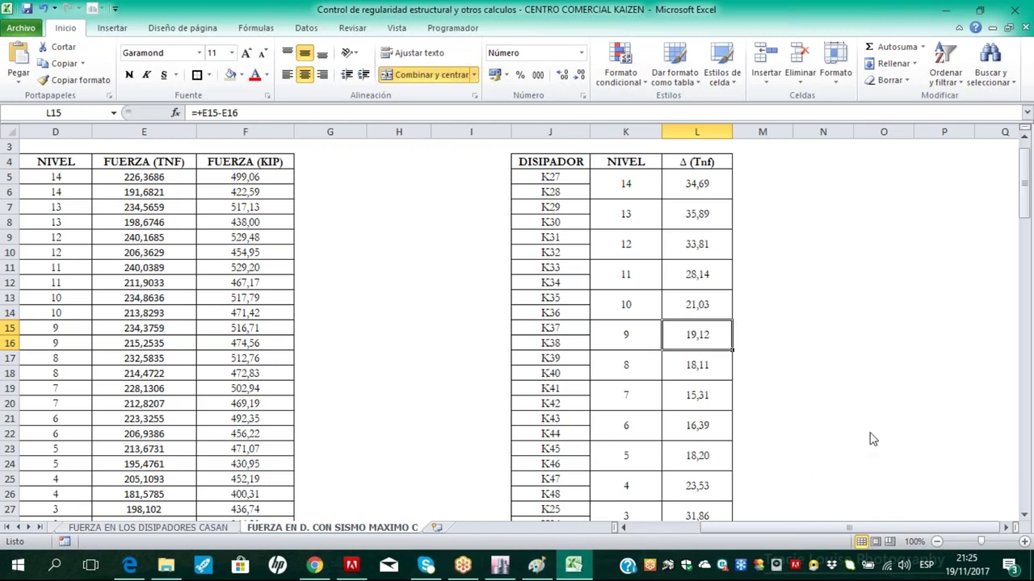
# Sketch a magenta portal frame outline with two horizontal beam lines in the empty area between the two tables
pyautogui.moveTo(287, 410)
pyautogui.mouseDown()
pyautogui.moveTo(497, 219)
pyautogui.moveTo(536, 214)
pyautogui.moveTo(534, 360)
pyautogui.mouseUp()
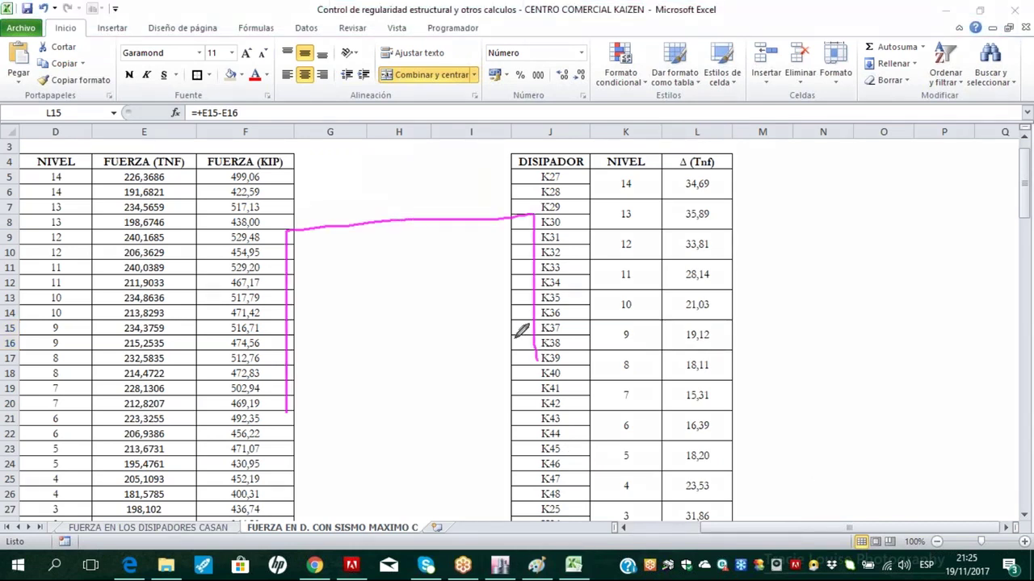
pyautogui.moveTo(283, 252); pyautogui.dragTo(533, 251)
pyautogui.moveTo(289, 273); pyautogui.dragTo(526, 273)
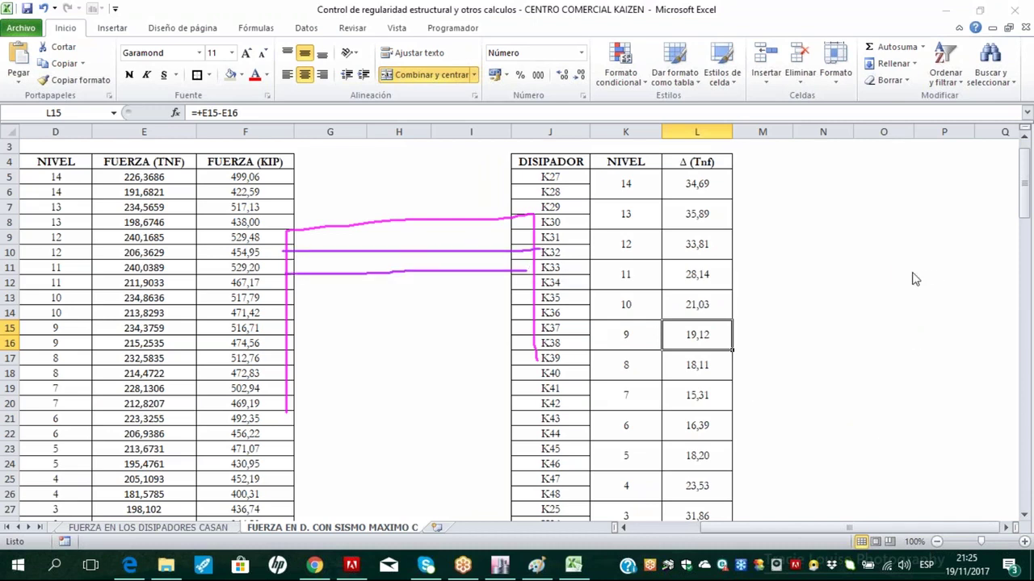
# Sketch two inclined damper braces in yellow under the beam, meeting at midspan, and mark their connection point
pyautogui.moveTo(287, 416); pyautogui.dragTo(391, 272)
pyautogui.moveTo(305, 413)
pyautogui.mouseDown()
pyautogui.moveTo(400, 293)
pyautogui.moveTo(454, 325)
pyautogui.moveTo(509, 387)
pyautogui.mouseUp()
pyautogui.moveTo(443, 287)
pyautogui.mouseDown()
pyautogui.moveTo(517, 367)
pyautogui.moveTo(397, 269)
pyautogui.moveTo(347, 307)
pyautogui.moveTo(385, 334)
pyautogui.moveTo(336, 315)
pyautogui.mouseUp()
pyautogui.moveTo(422, 300); pyautogui.dragTo(469, 307)
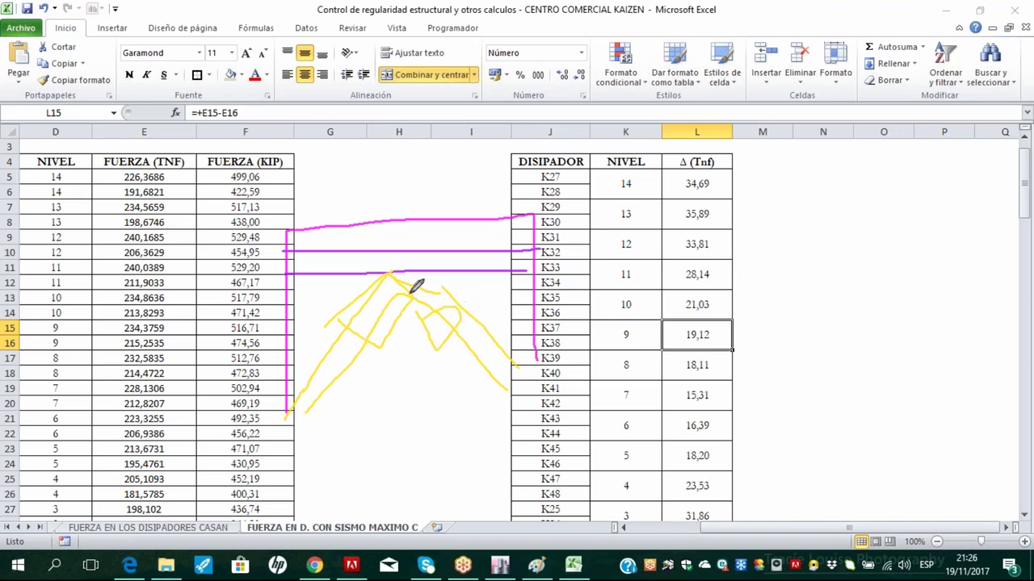
pyautogui.moveTo(412, 252); pyautogui.dragTo(410, 260)
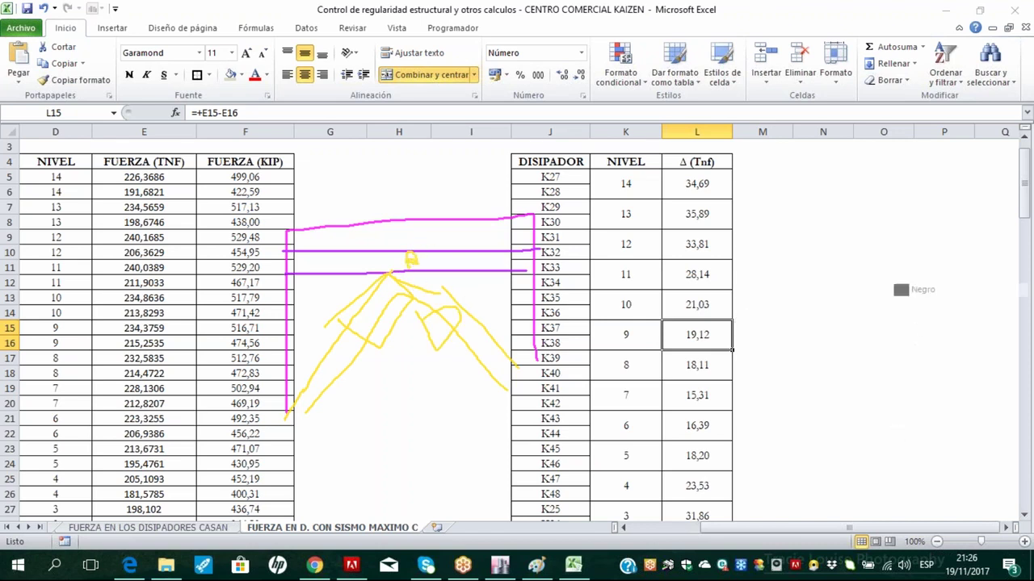
# Draw black force arrows along both braces and beyond their meeting point on the beam, marking the angle θ of each upper arrow
pyautogui.moveTo(325, 376); pyautogui.dragTo(403, 289)
pyautogui.moveTo(489, 347)
pyautogui.mouseDown()
pyautogui.moveTo(430, 268)
pyautogui.moveTo(426, 278)
pyautogui.moveTo(368, 197)
pyautogui.mouseUp()
pyautogui.moveTo(413, 254); pyautogui.dragTo(494, 192)
pyautogui.moveTo(444, 222)
pyautogui.mouseDown()
pyautogui.moveTo(442, 244)
pyautogui.moveTo(460, 234)
pyautogui.moveTo(449, 240)
pyautogui.mouseUp()
pyautogui.moveTo(380, 236)
pyautogui.mouseDown()
pyautogui.moveTo(368, 261)
pyautogui.moveTo(351, 243)
pyautogui.moveTo(371, 252)
pyautogui.mouseUp()
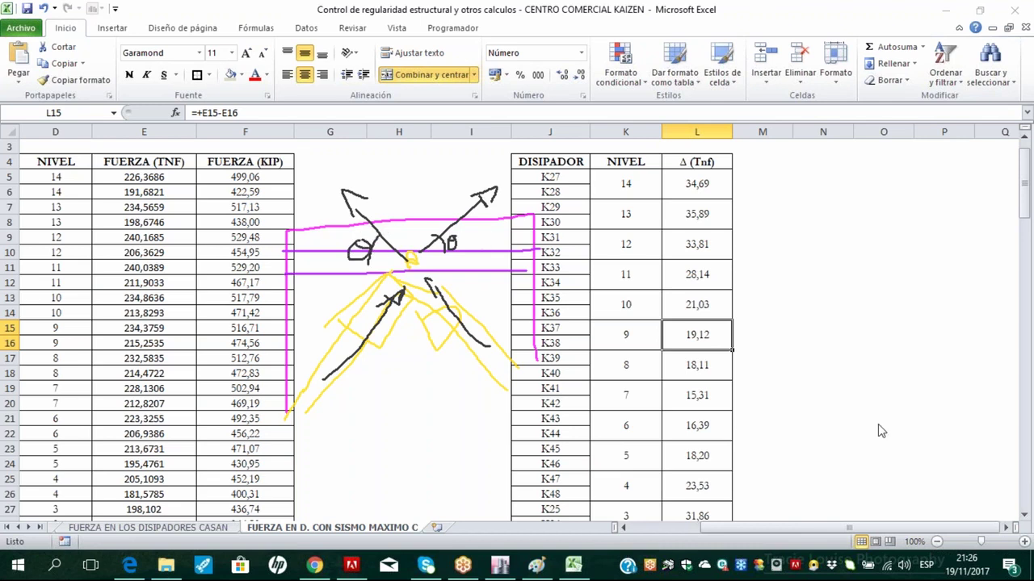
# Resolve the right-hand upper force arrow into orange vertical and horizontal components, and label the brace forces and their components
pyautogui.moveTo(462, 193)
pyautogui.mouseDown()
pyautogui.moveTo(465, 223)
pyautogui.moveTo(491, 230)
pyautogui.moveTo(494, 219)
pyautogui.moveTo(488, 239)
pyautogui.mouseUp()
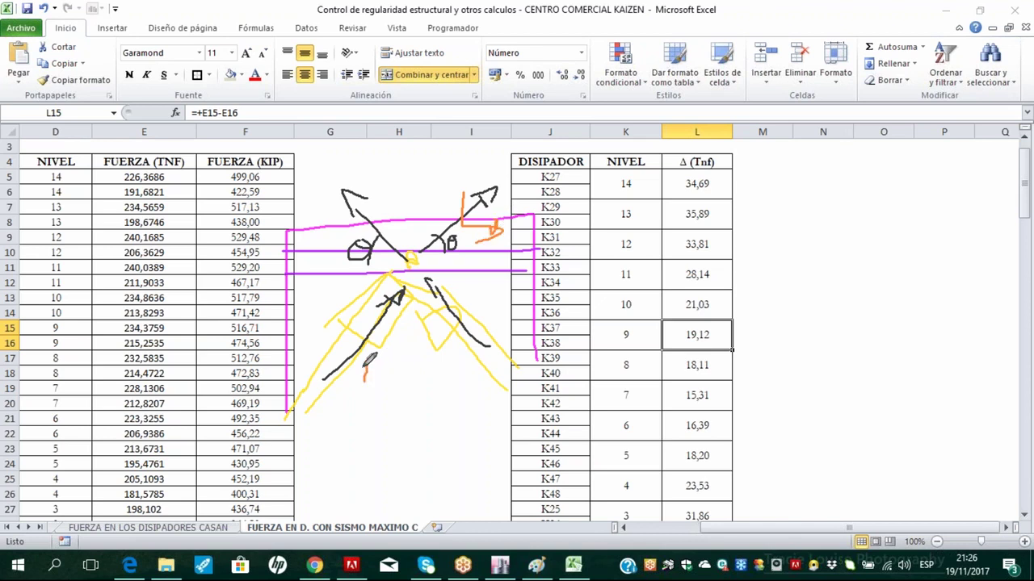
pyautogui.moveTo(361, 366)
pyautogui.mouseDown()
pyautogui.moveTo(365, 376)
pyautogui.moveTo(404, 333)
pyautogui.moveTo(441, 365)
pyautogui.moveTo(448, 345)
pyautogui.mouseUp()
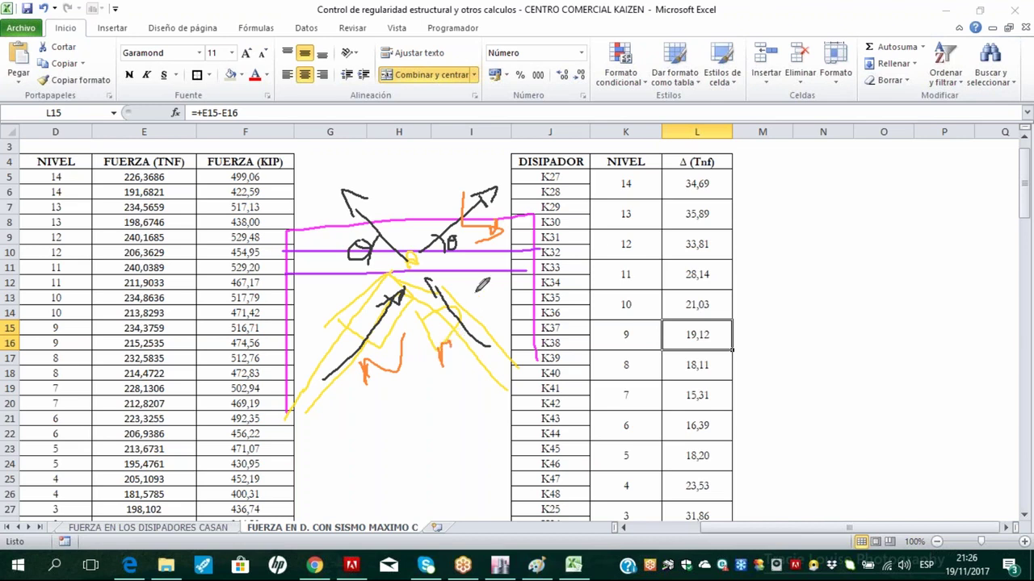
pyautogui.moveTo(508, 182)
pyautogui.mouseDown()
pyautogui.moveTo(523, 159)
pyautogui.moveTo(535, 166)
pyautogui.mouseUp()
pyautogui.moveTo(309, 188); pyautogui.dragTo(334, 174)
pyautogui.moveTo(516, 218)
pyautogui.mouseDown()
pyautogui.moveTo(522, 234)
pyautogui.moveTo(533, 217)
pyautogui.moveTo(551, 237)
pyautogui.moveTo(597, 253)
pyautogui.mouseUp()
pyautogui.moveTo(455, 184)
pyautogui.mouseDown()
pyautogui.moveTo(470, 153)
pyautogui.moveTo(475, 173)
pyautogui.mouseUp()
pyautogui.moveTo(496, 159); pyautogui.dragTo(494, 169)
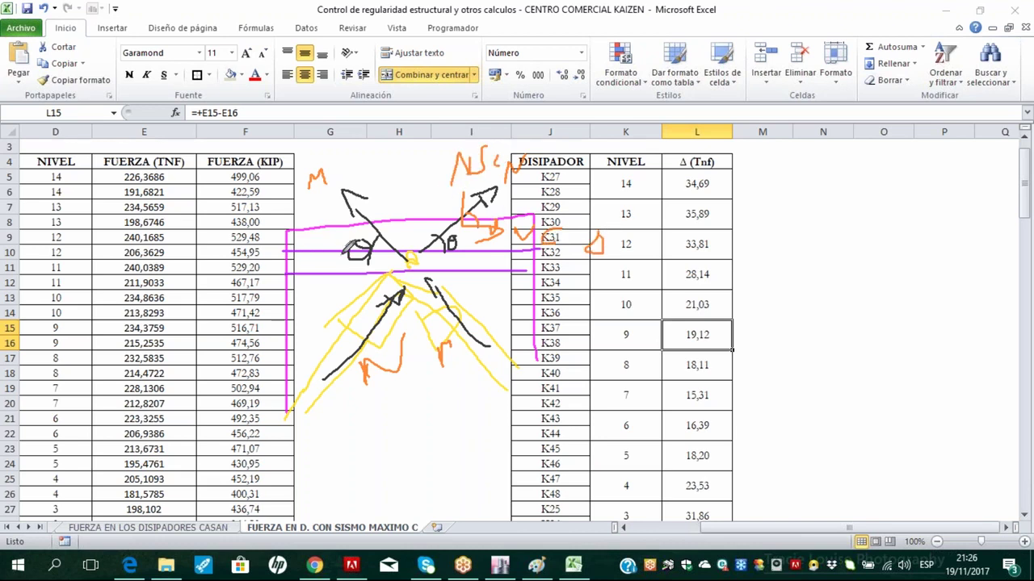
# Draw the vertical and horizontal components of the left-hand upper force arrow in orange and label both
pyautogui.moveTo(308, 239)
pyautogui.mouseDown()
pyautogui.moveTo(358, 247)
pyautogui.moveTo(370, 186)
pyautogui.mouseUp()
pyautogui.moveTo(370, 186); pyautogui.dragTo(381, 203)
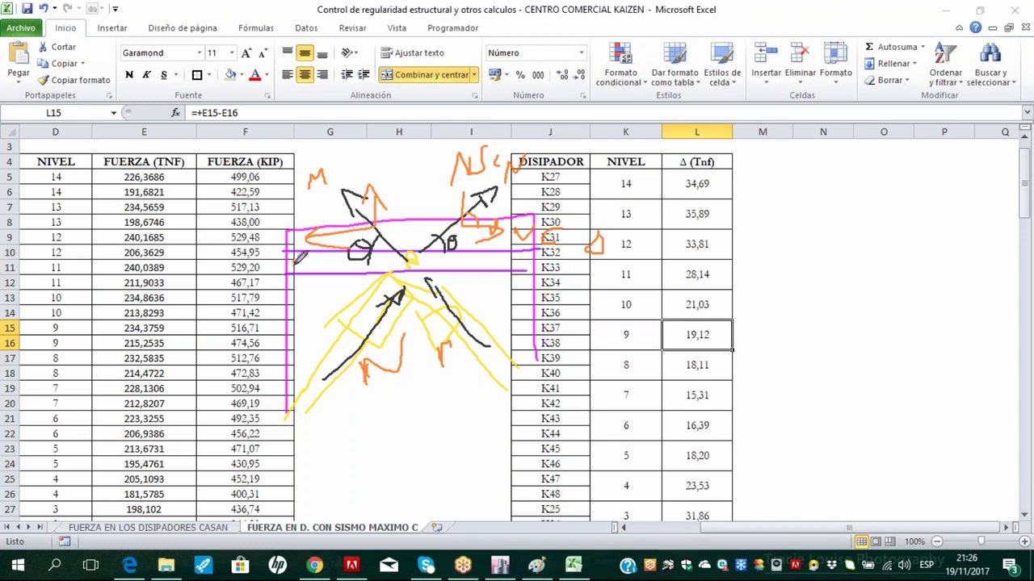
pyautogui.moveTo(297, 247); pyautogui.dragTo(325, 260)
pyautogui.moveTo(378, 171); pyautogui.dragTo(404, 177)
# Write the blue horizontal force difference between two F terms below the sketch, circle it, and draw a rightward blue arrow along the beam
pyautogui.moveTo(332, 467)
pyautogui.mouseDown()
pyautogui.moveTo(354, 453)
pyautogui.moveTo(340, 465)
pyautogui.moveTo(358, 466)
pyautogui.moveTo(356, 482)
pyautogui.moveTo(374, 457)
pyautogui.mouseUp()
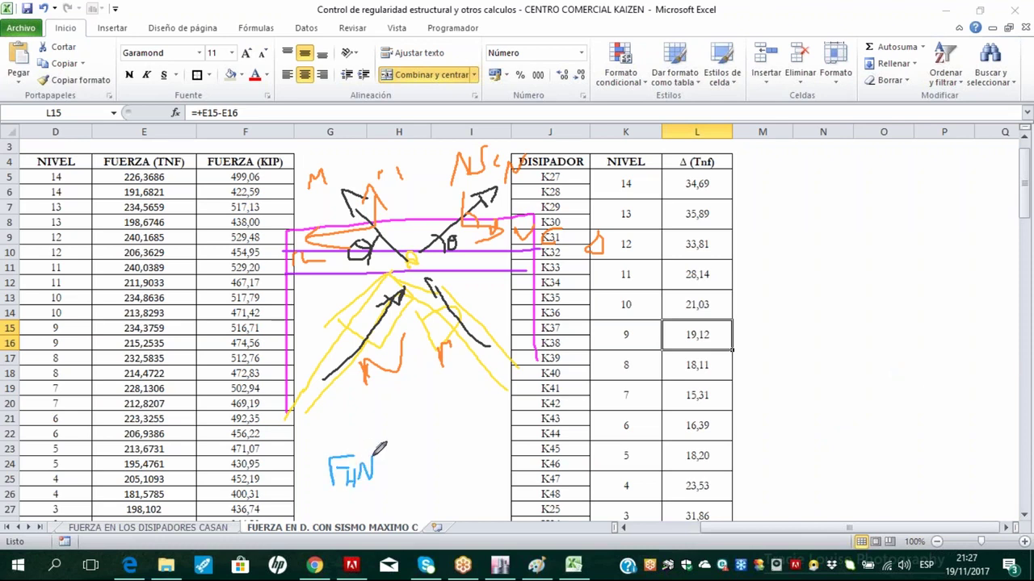
pyautogui.moveTo(432, 267)
pyautogui.mouseDown()
pyautogui.moveTo(598, 266)
pyautogui.moveTo(610, 279)
pyautogui.mouseUp()
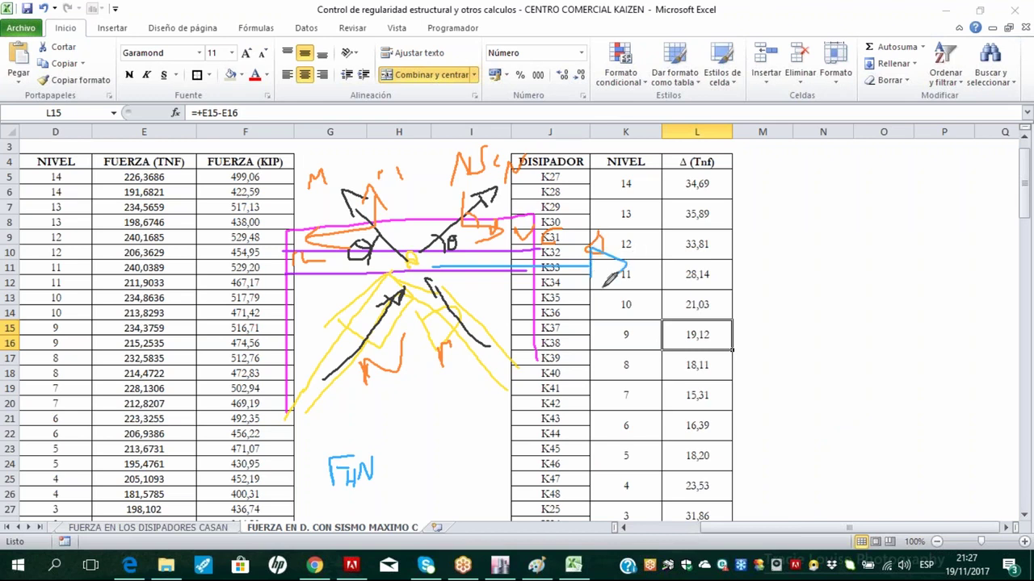
pyautogui.moveTo(381, 466)
pyautogui.mouseDown()
pyautogui.moveTo(419, 468)
pyautogui.moveTo(441, 497)
pyautogui.mouseUp()
pyautogui.moveTo(441, 456)
pyautogui.mouseDown()
pyautogui.moveTo(485, 481)
pyautogui.moveTo(501, 468)
pyautogui.moveTo(537, 470)
pyautogui.mouseUp()
pyautogui.moveTo(452, 494)
pyautogui.mouseDown()
pyautogui.moveTo(317, 462)
pyautogui.moveTo(475, 428)
pyautogui.moveTo(497, 483)
pyautogui.mouseUp()
# Complete the blue expression with a large subscripted resultant F, and mark the dampers' connection point on the beam in blue
pyautogui.moveTo(588, 450); pyautogui.dragTo(588, 512)
pyautogui.moveTo(587, 450); pyautogui.dragTo(632, 440)
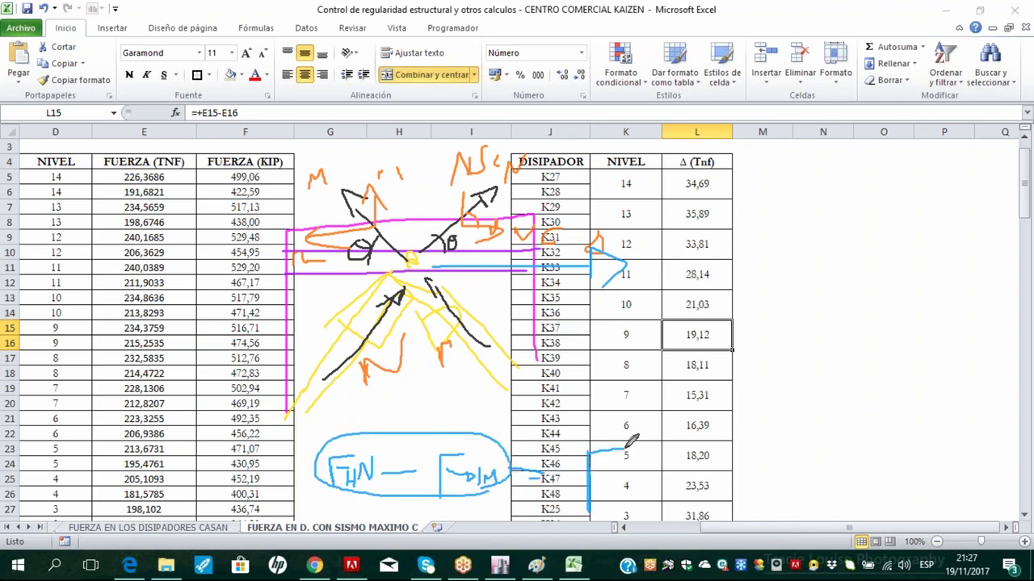
pyautogui.moveTo(591, 475); pyautogui.dragTo(628, 472)
pyautogui.moveTo(627, 482); pyautogui.dragTo(642, 498)
pyautogui.moveTo(416, 260); pyautogui.dragTo(419, 263)
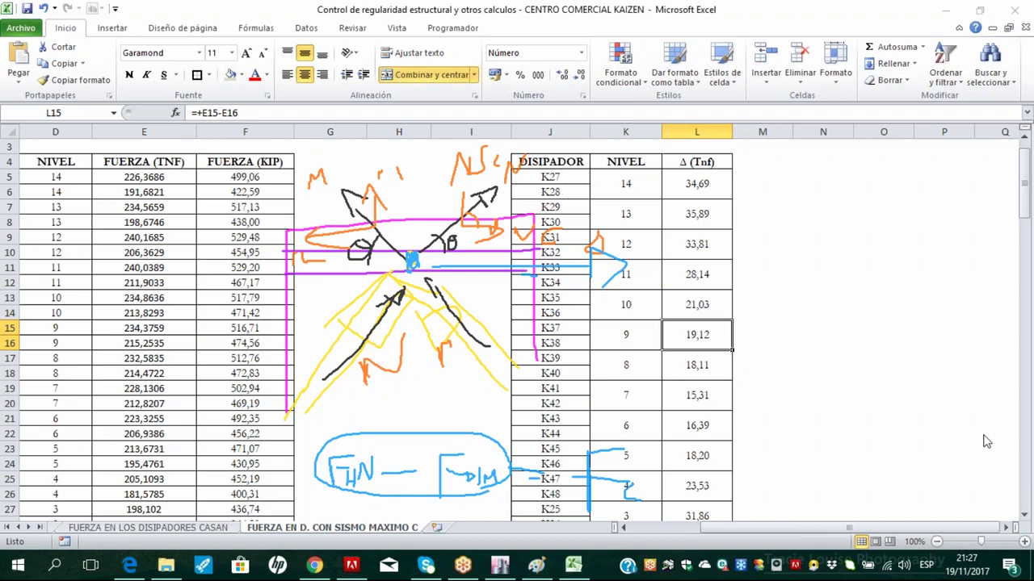
# Clear the force sketch from the worksheet and bring both damper force tables back into view from the first row and column
pyautogui.press('Escape')
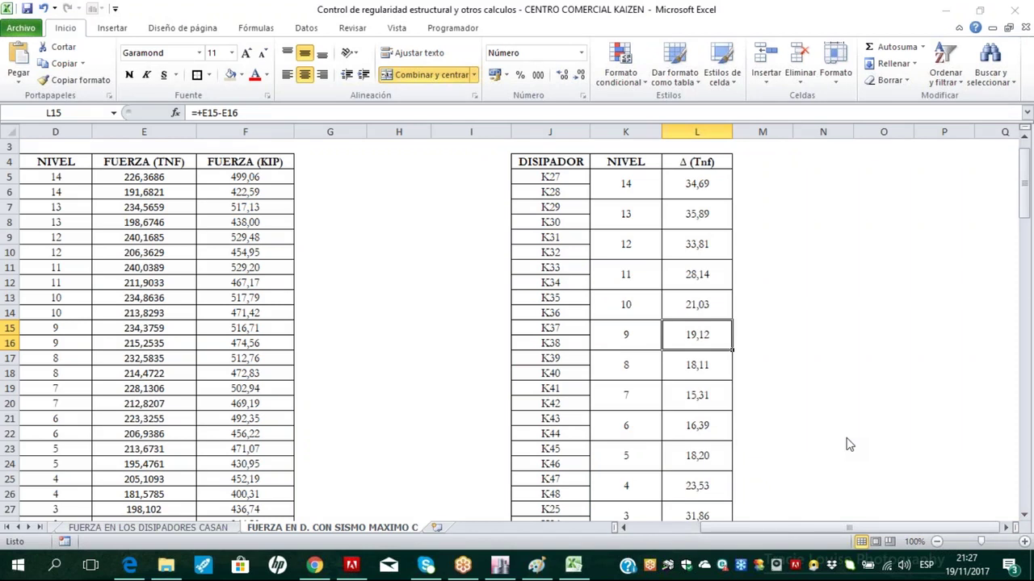
pyautogui.moveTo(824, 530); pyautogui.dragTo(782, 526)
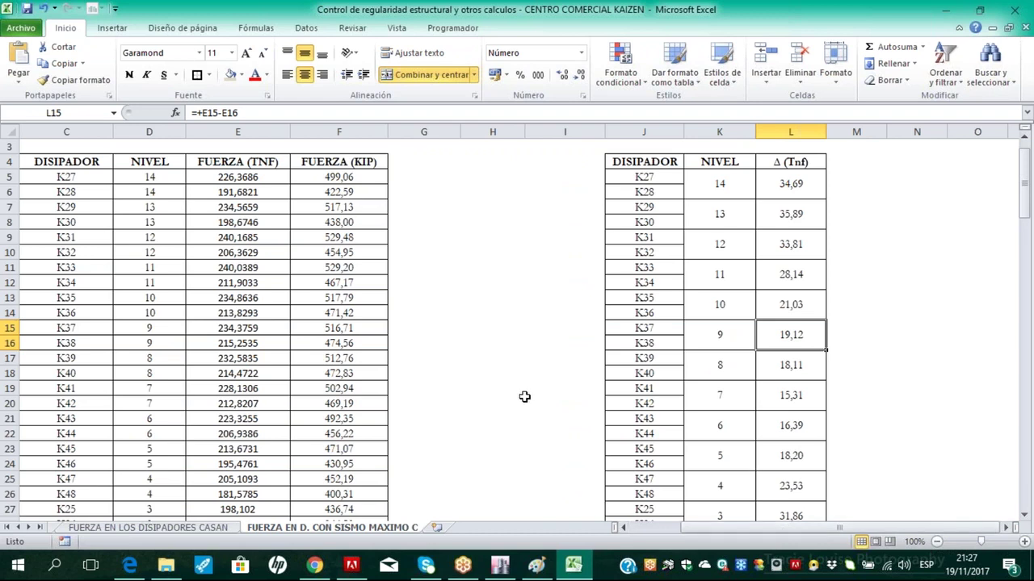
pyautogui.scroll(1, 524, 396)
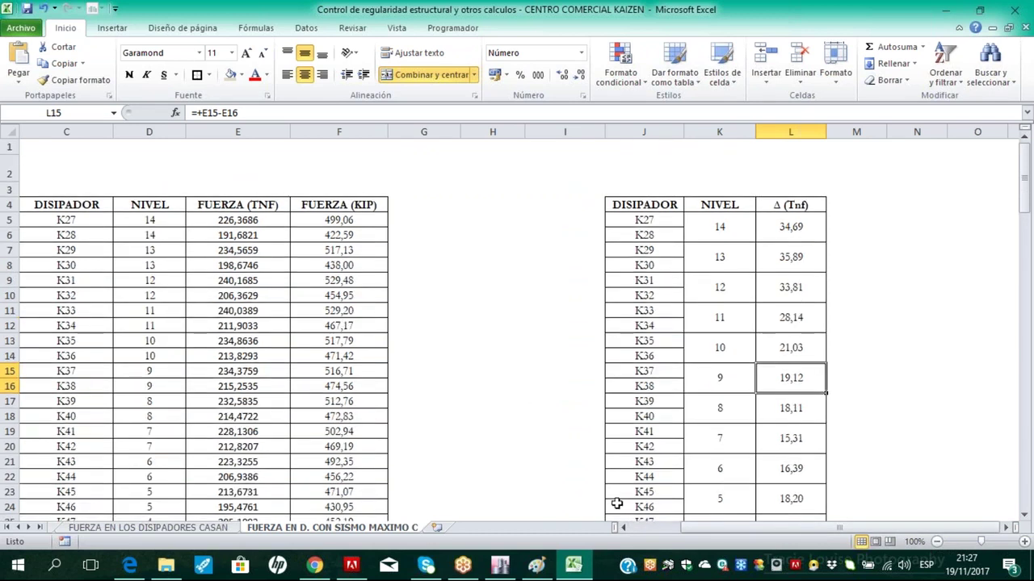
pyautogui.moveTo(703, 527); pyautogui.dragTo(671, 528)
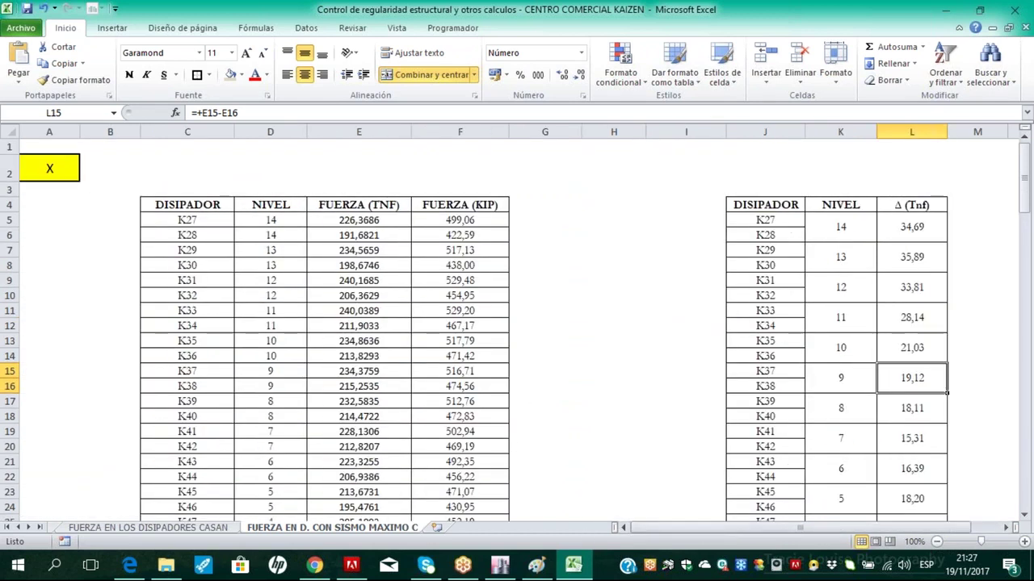
# Switch to Edge and compare the Capítulo 5 and Capítulo 6 PDFs, highlighting each chapter's title
pyautogui.click(129, 565)
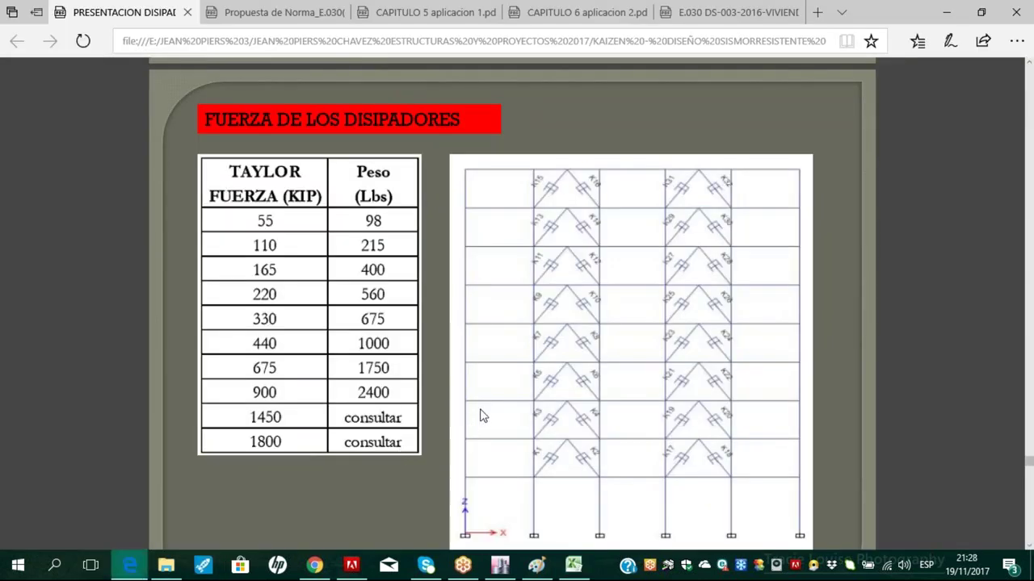
pyautogui.click(428, 13)
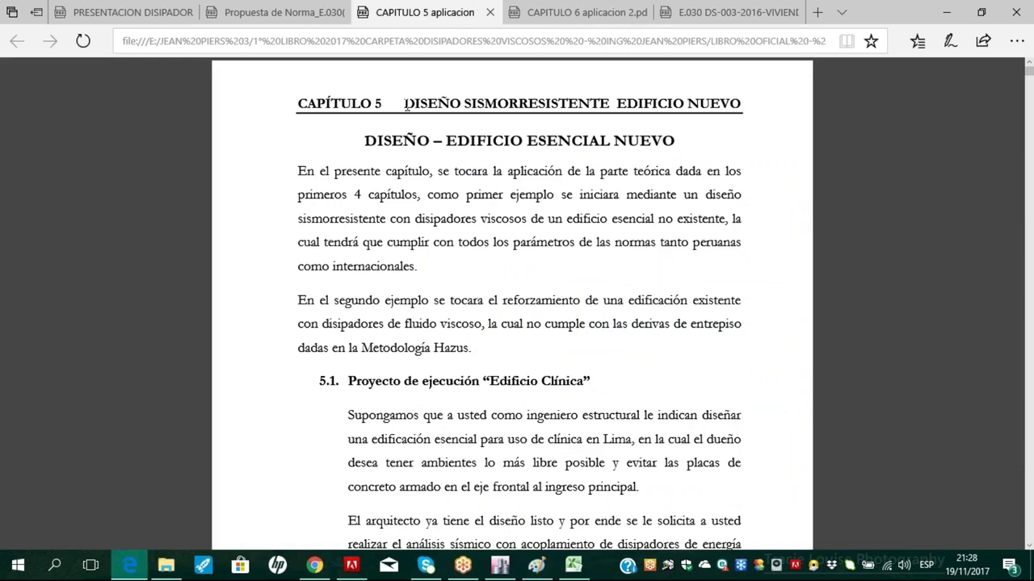
pyautogui.moveTo(404, 105); pyautogui.dragTo(711, 100)
pyautogui.click(573, 13)
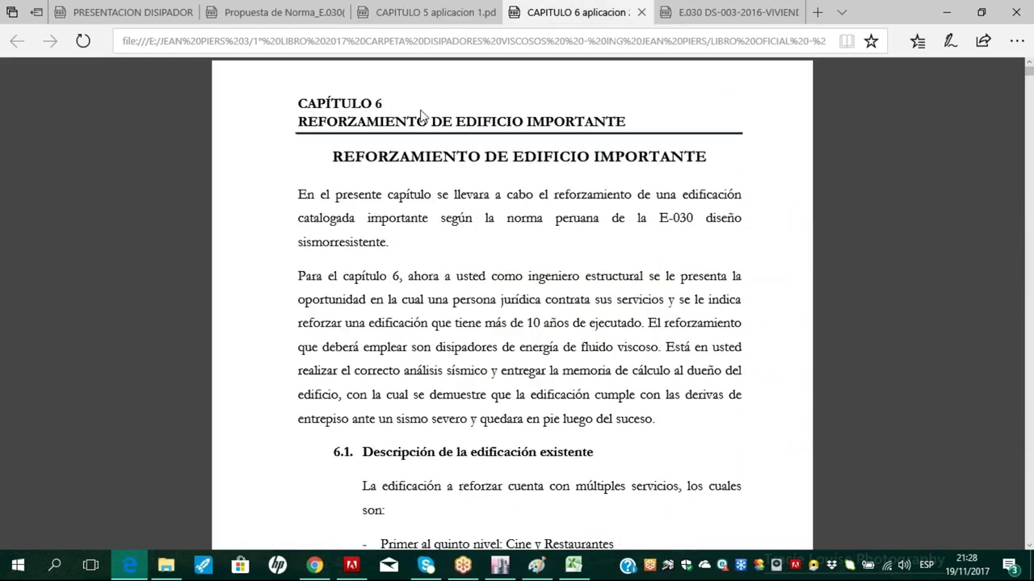
pyautogui.moveTo(299, 124); pyautogui.dragTo(624, 125)
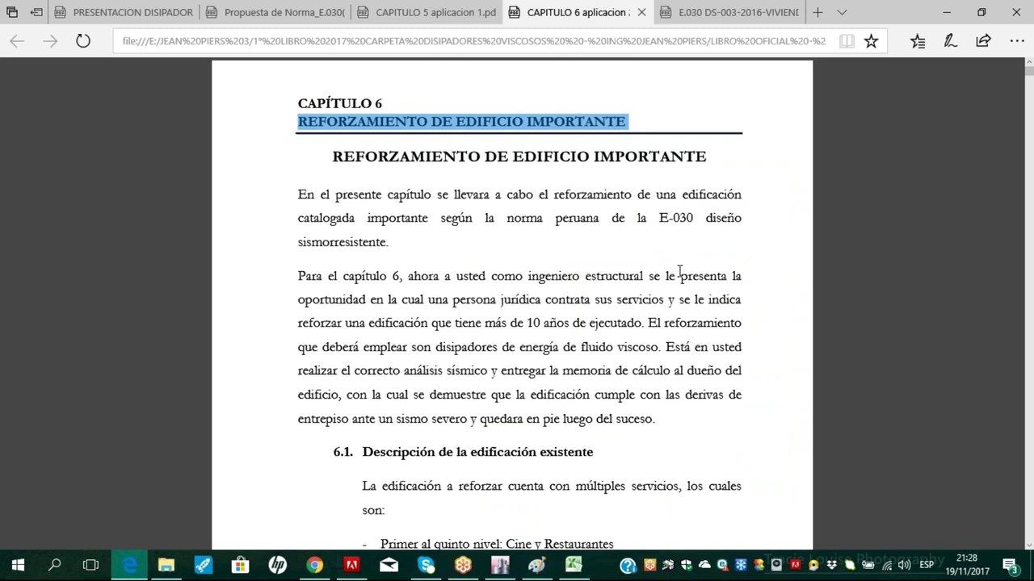
pyautogui.click(435, 11)
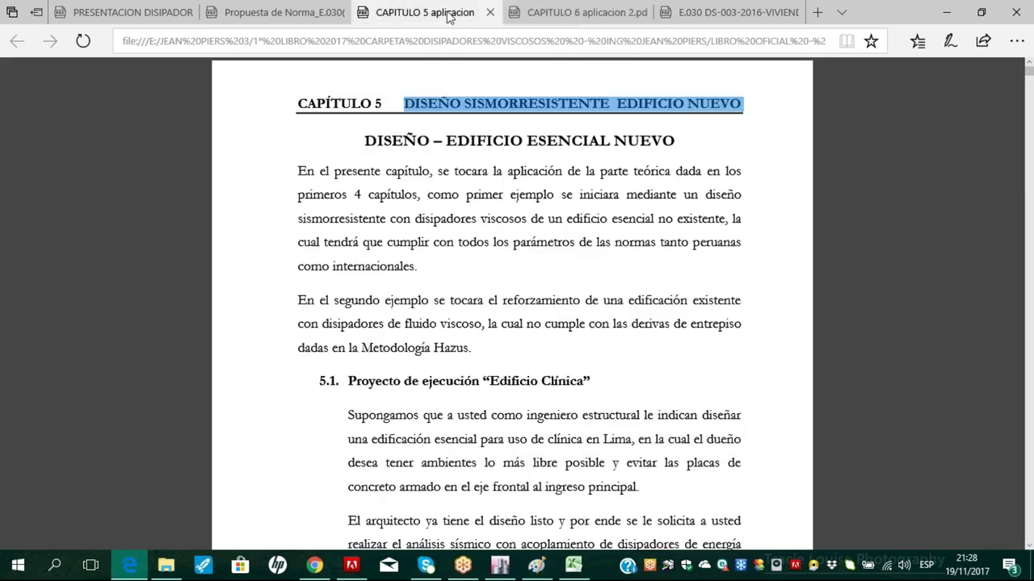
pyautogui.click(563, 236)
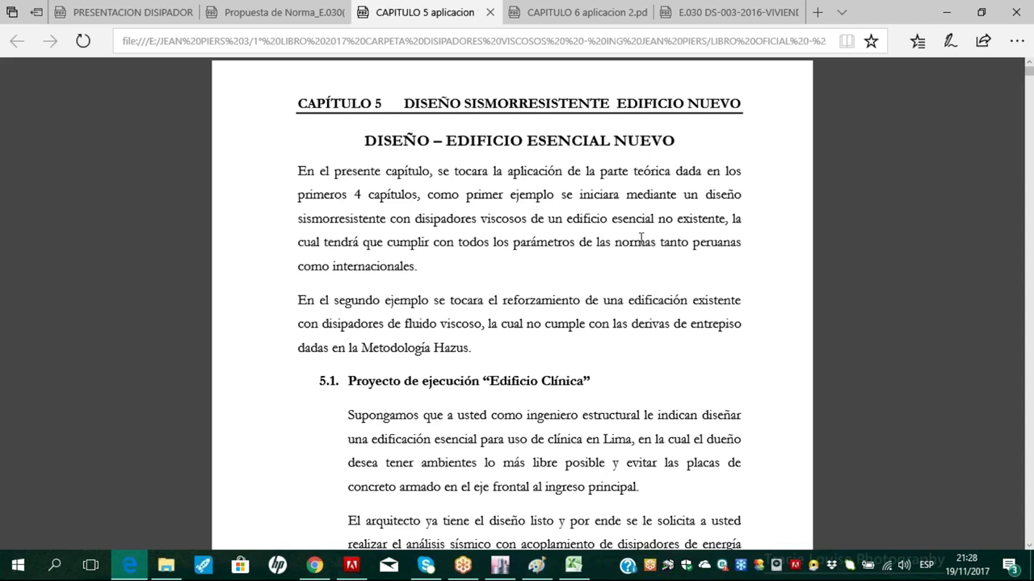
# Browse Capítulo 5 from column predimensioning through the Etabs model and vibration periods to section 5.5.9, highlighting its heading
pyautogui.moveTo(1030, 72); pyautogui.dragTo(1030, 98)
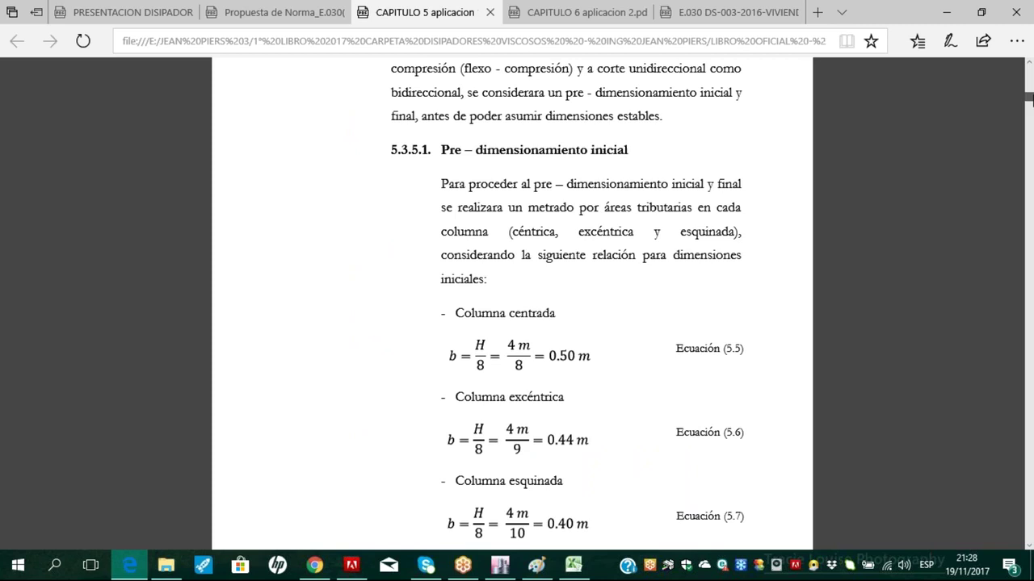
pyautogui.moveTo(1031, 98); pyautogui.dragTo(905, 162)
pyautogui.scroll(5, 692, 200)
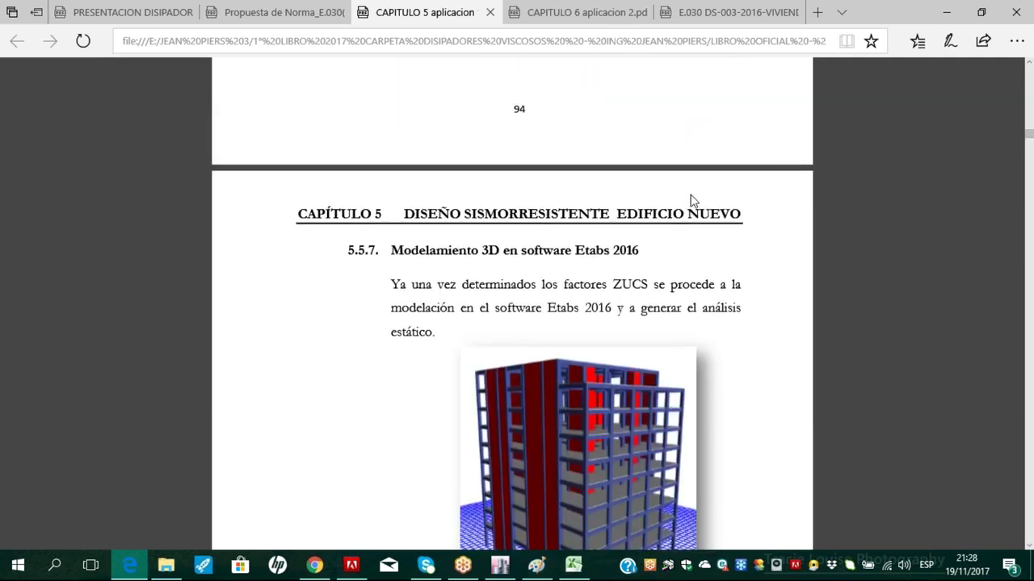
pyautogui.scroll(-4, 690, 201)
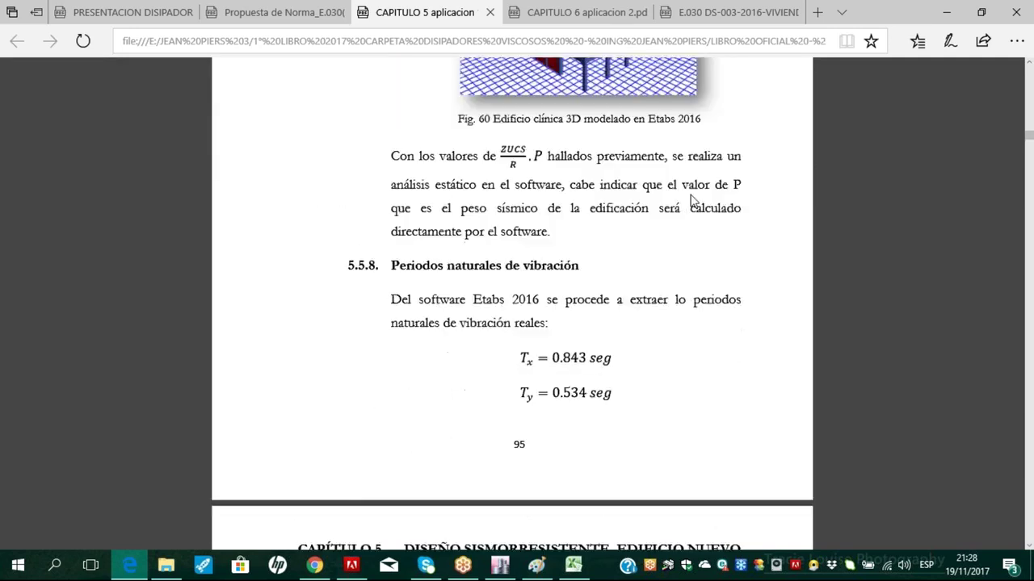
pyautogui.scroll(-4, 650, 239)
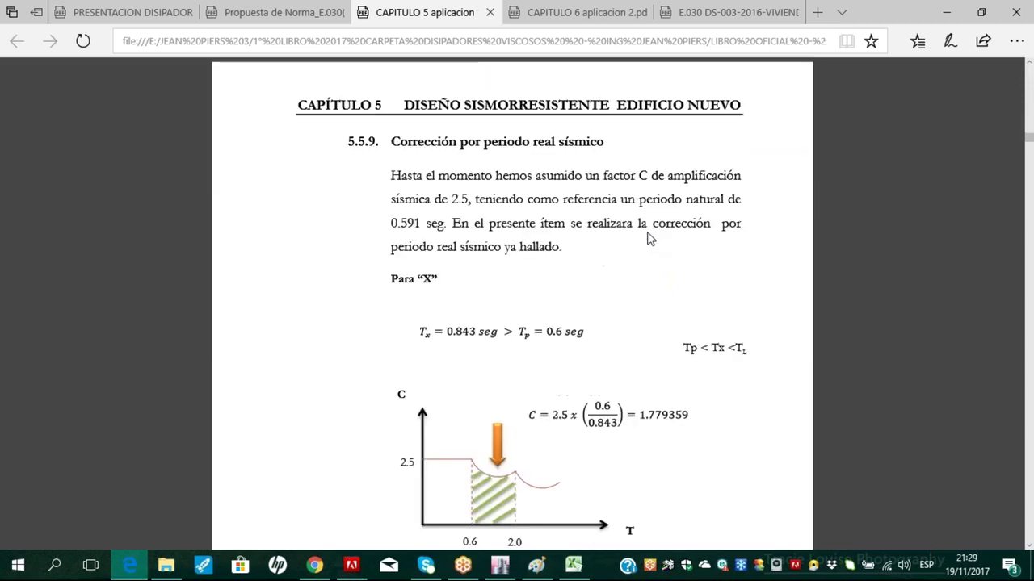
pyautogui.tripleClick(616, 142)
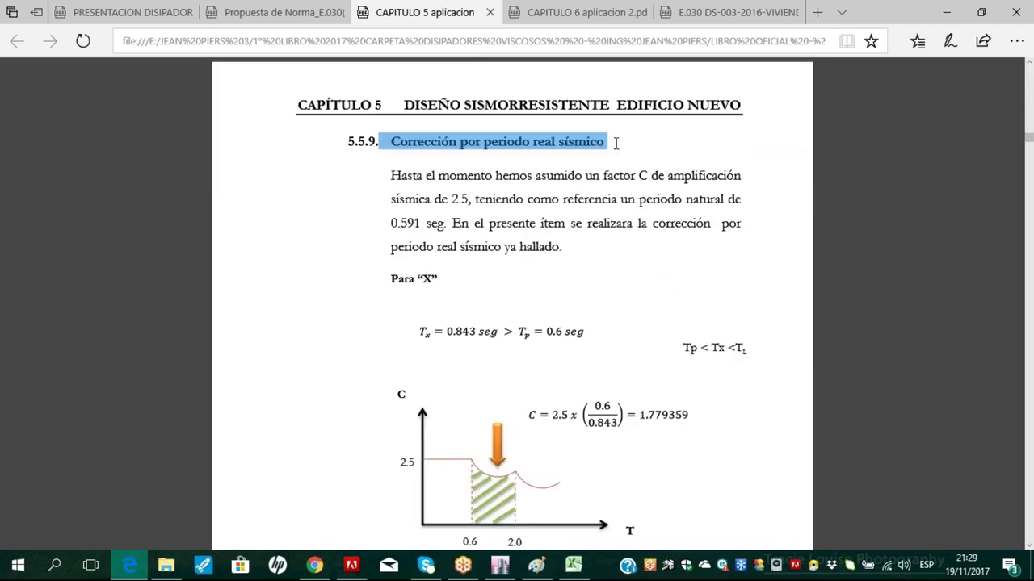
# Review section 5.5.10 on the building height exponent K, highlighting its heading and the Kx and Ky results
pyautogui.scroll(-20, 616, 143)
pyautogui.scroll(11, 616, 143)
pyautogui.scroll(-11, 627, 158)
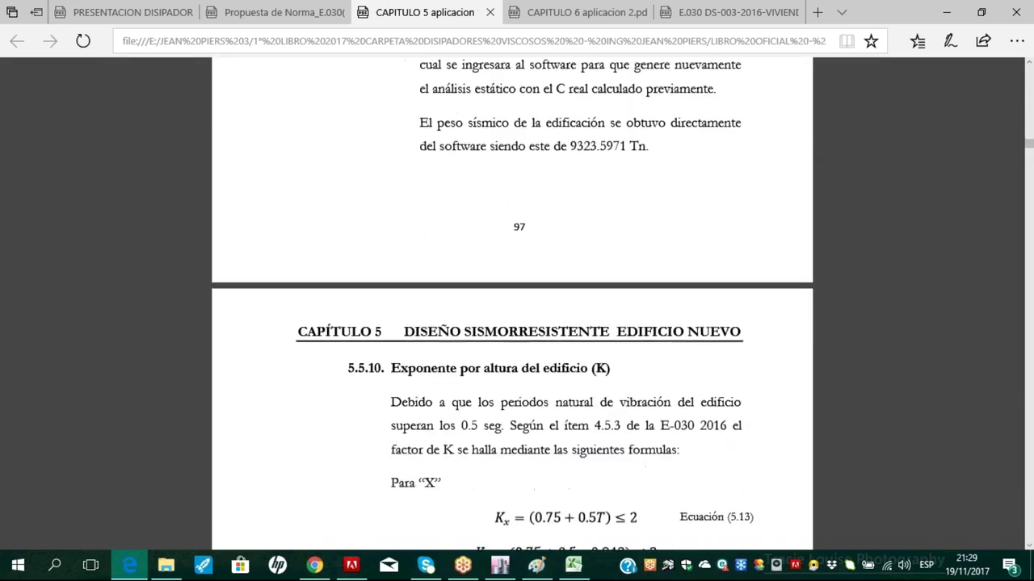
pyautogui.moveTo(537, 146); pyautogui.dragTo(627, 146)
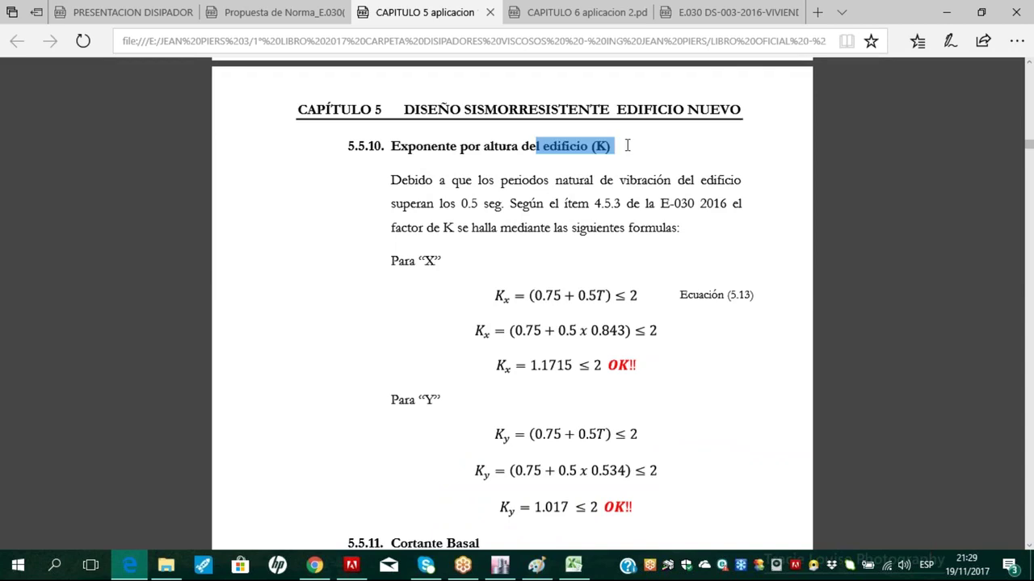
pyautogui.moveTo(632, 365); pyautogui.dragTo(540, 365)
pyautogui.scroll(-3, 573, 339)
pyautogui.moveTo(603, 285); pyautogui.dragTo(518, 286)
# Examine the structural system definition for the X axis in section 5.5.12, highlighting the percentage of base shear taken by the walls
pyautogui.scroll(-15, 485, 262)
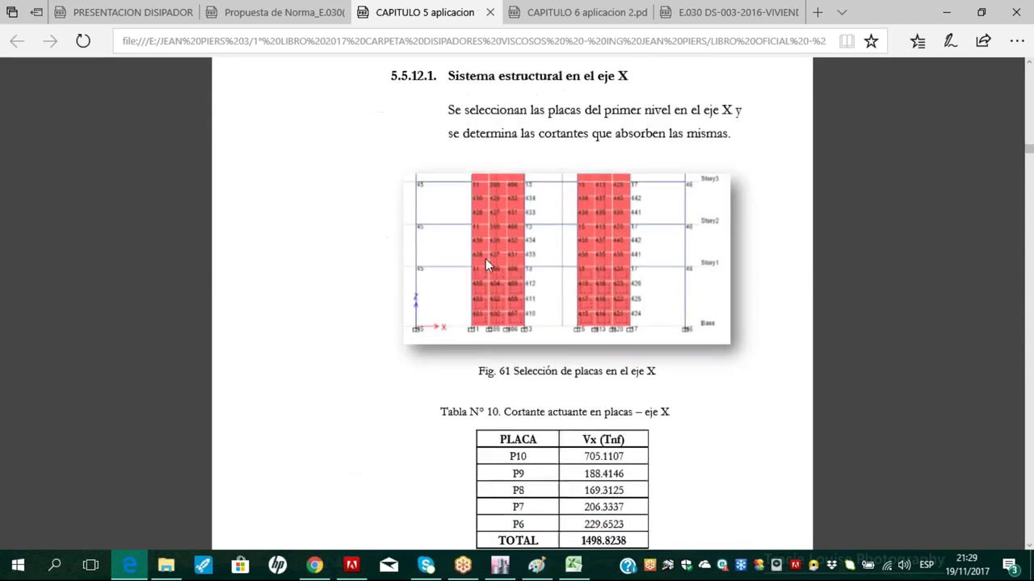
pyautogui.scroll(5, 485, 263)
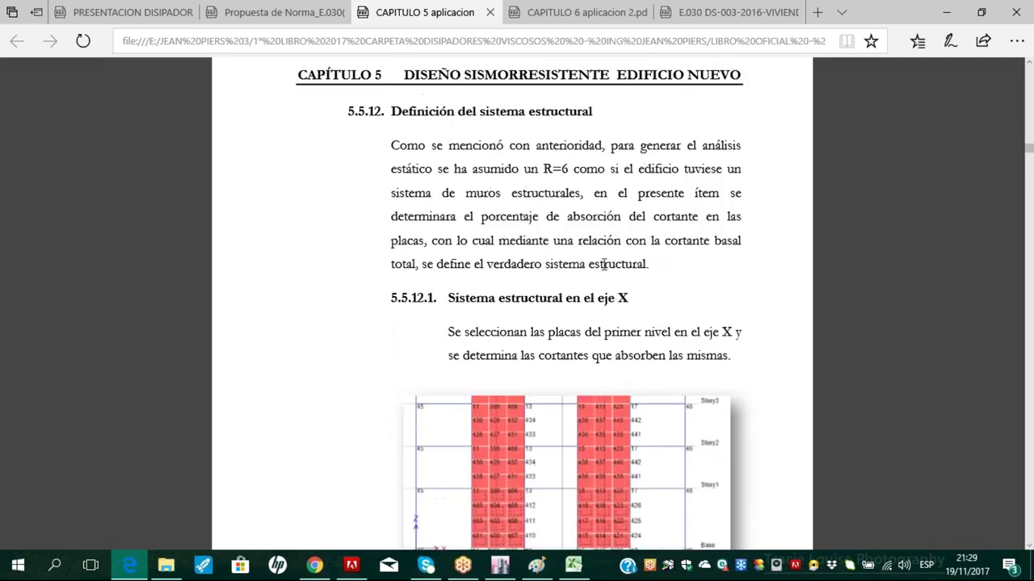
pyautogui.scroll(-10, 504, 296)
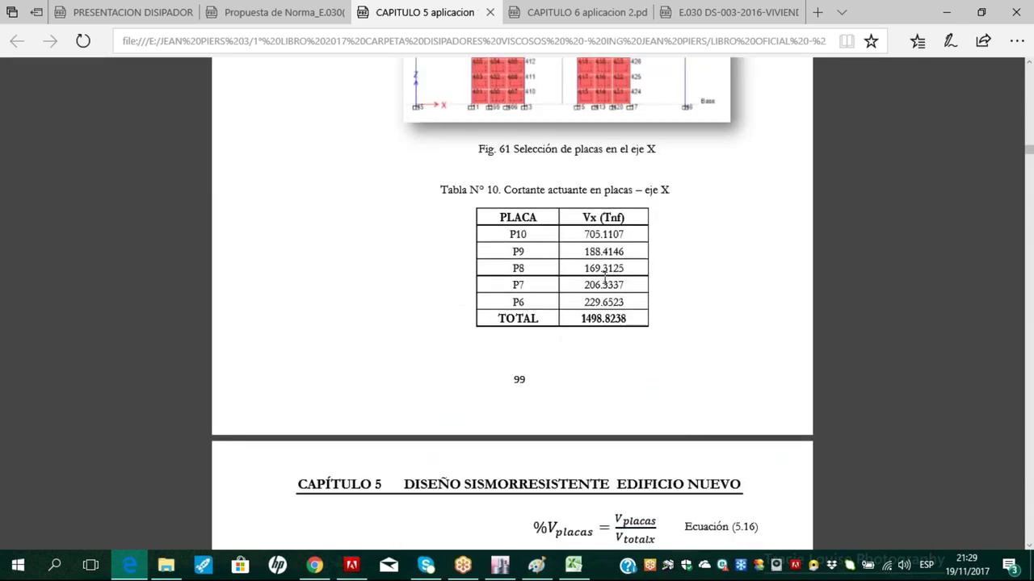
pyautogui.scroll(-1, 603, 284)
pyautogui.moveTo(606, 330); pyautogui.dragTo(636, 331)
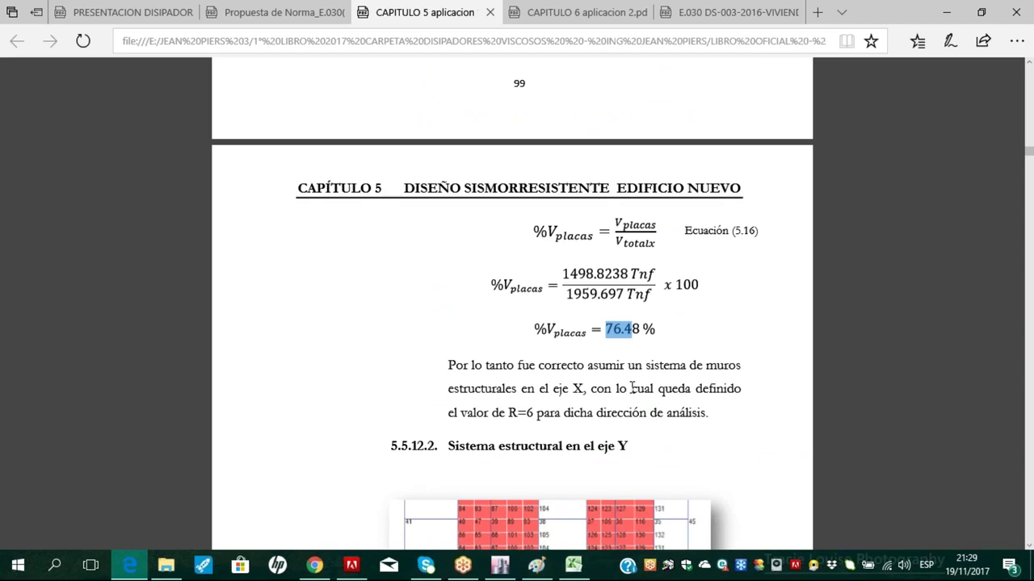
# Examine the structural system check for the Y axis in section 5.5.12.2, highlighting its wall shear percentage
pyautogui.scroll(-5, 632, 389)
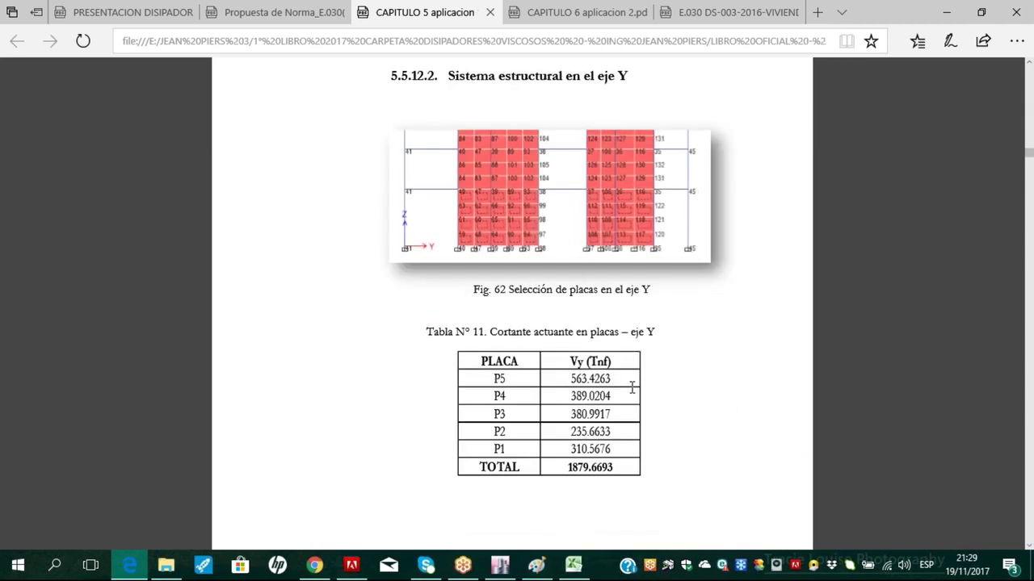
pyautogui.scroll(-5, 633, 389)
pyautogui.moveTo(606, 296); pyautogui.dragTo(656, 310)
# Review section 5.5.13 on structural regularity, highlighting its introduction, and examine the soft-storey criterion and the evaluation nodes in Fig. 63
pyautogui.scroll(-6, 658, 323)
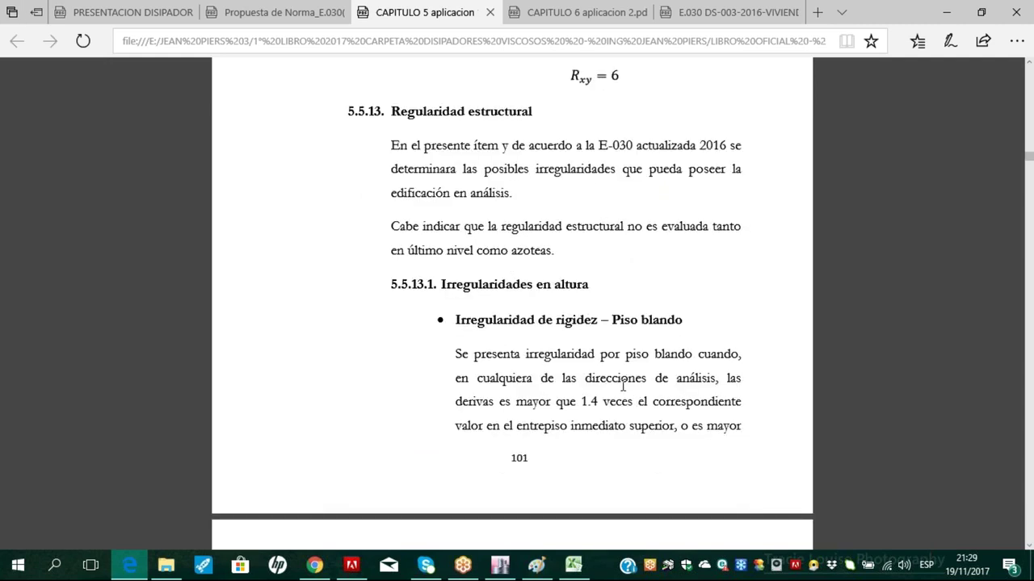
pyautogui.moveTo(401, 112); pyautogui.dragTo(591, 296)
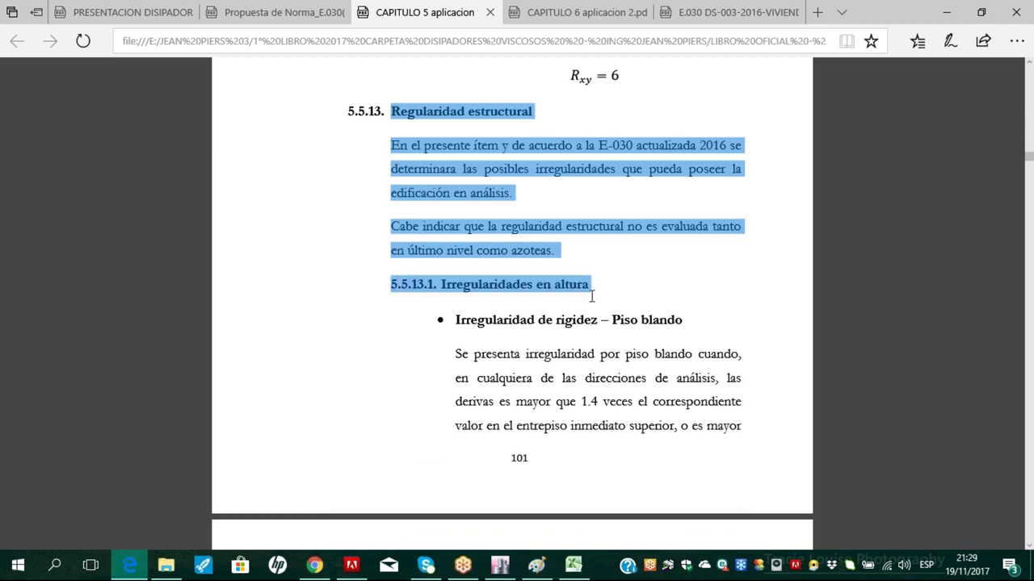
pyautogui.click(579, 258)
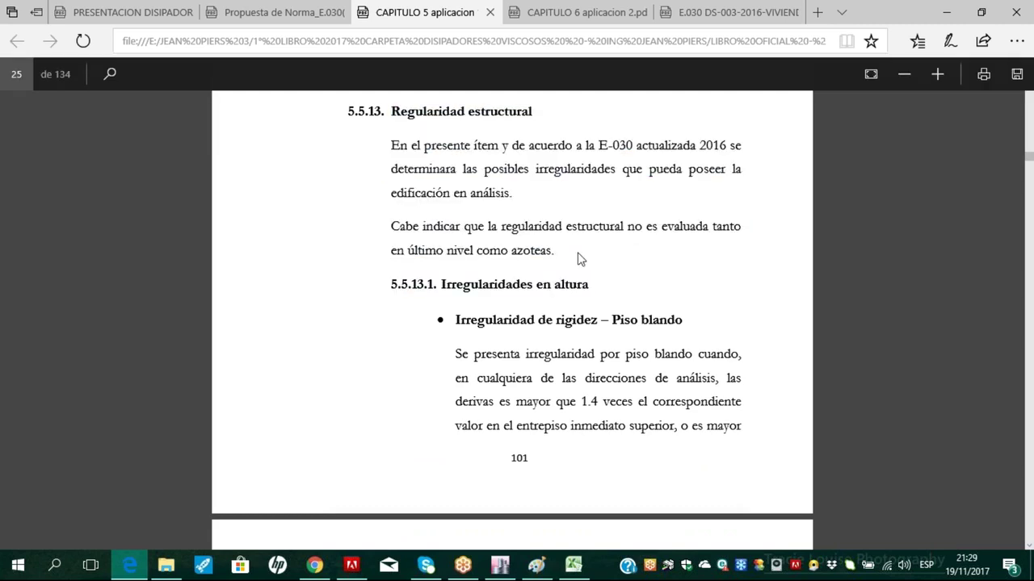
pyautogui.scroll(-3, 582, 267)
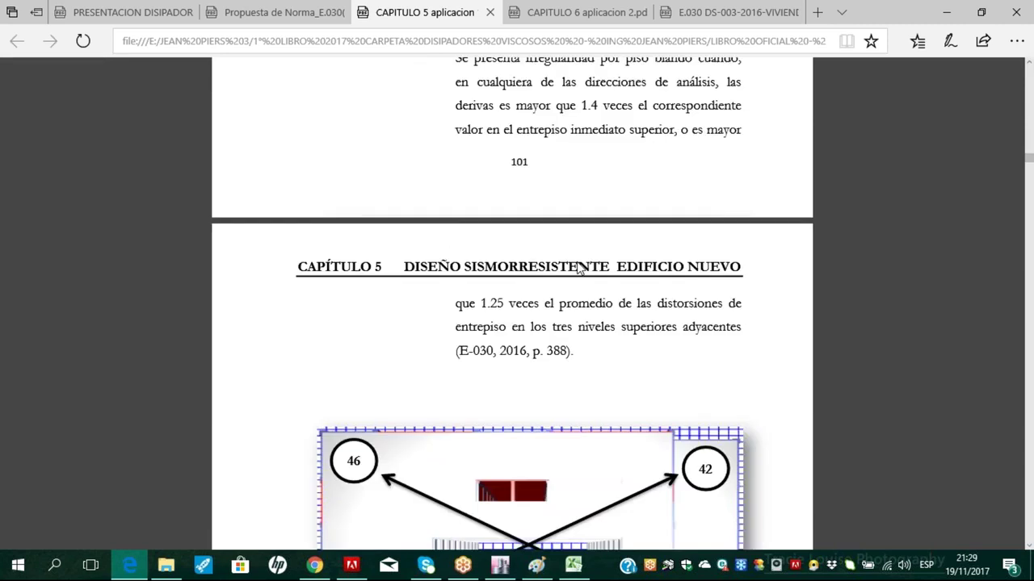
pyautogui.scroll(-3, 578, 267)
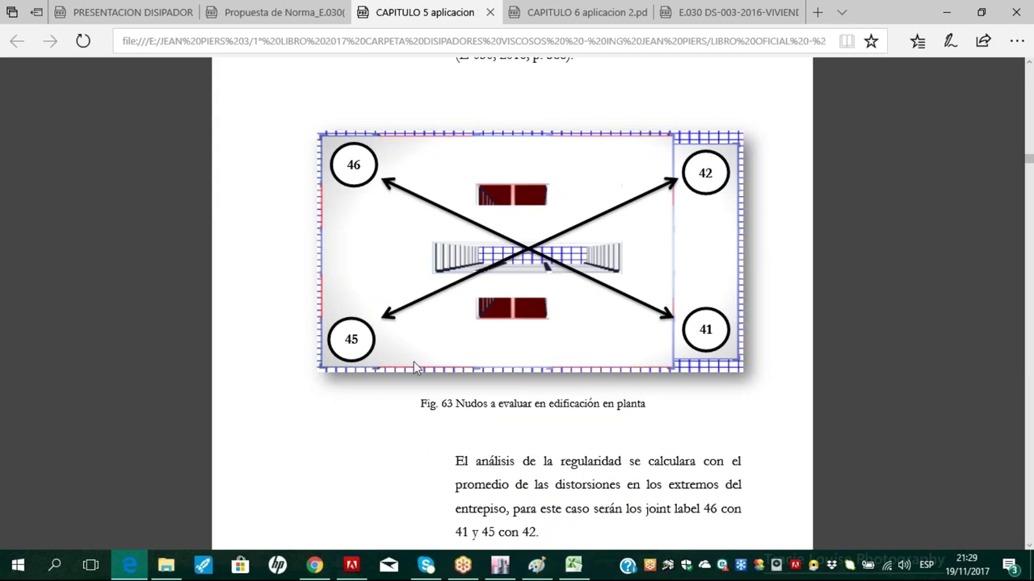
# Review the drift tables for the evaluation nodes and examine the weak-storey check for the X axis in Tabla N° 24
pyautogui.scroll(-1, 745, 315)
pyautogui.scroll(-5, 489, 234)
pyautogui.scroll(-8, 488, 234)
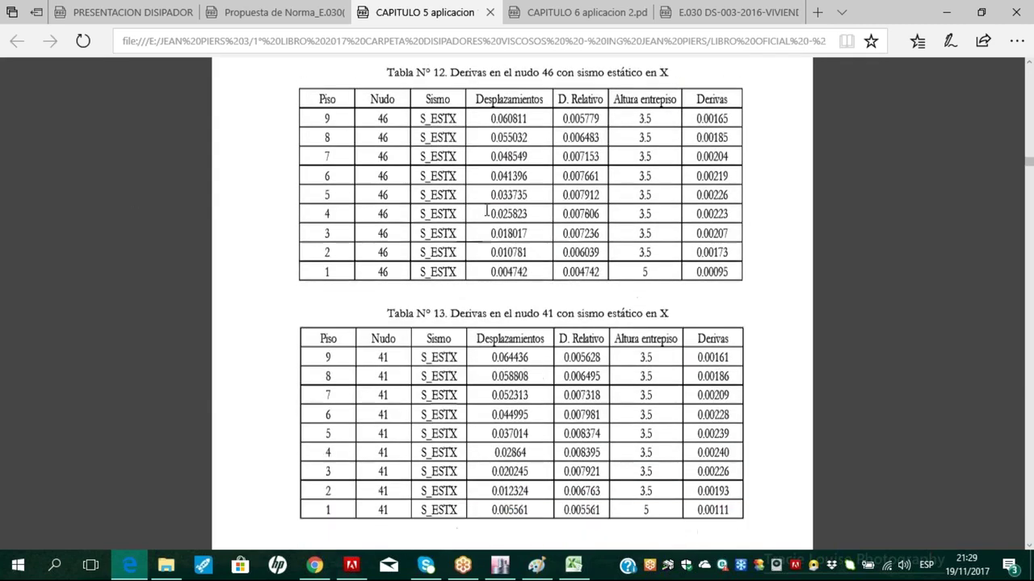
pyautogui.scroll(-15, 487, 235)
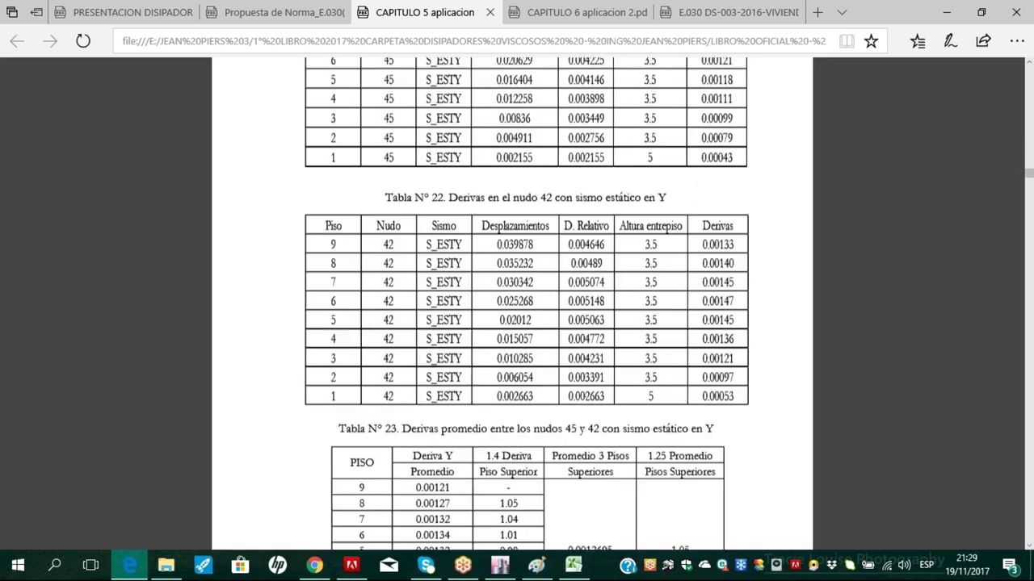
pyautogui.scroll(-1, 486, 236)
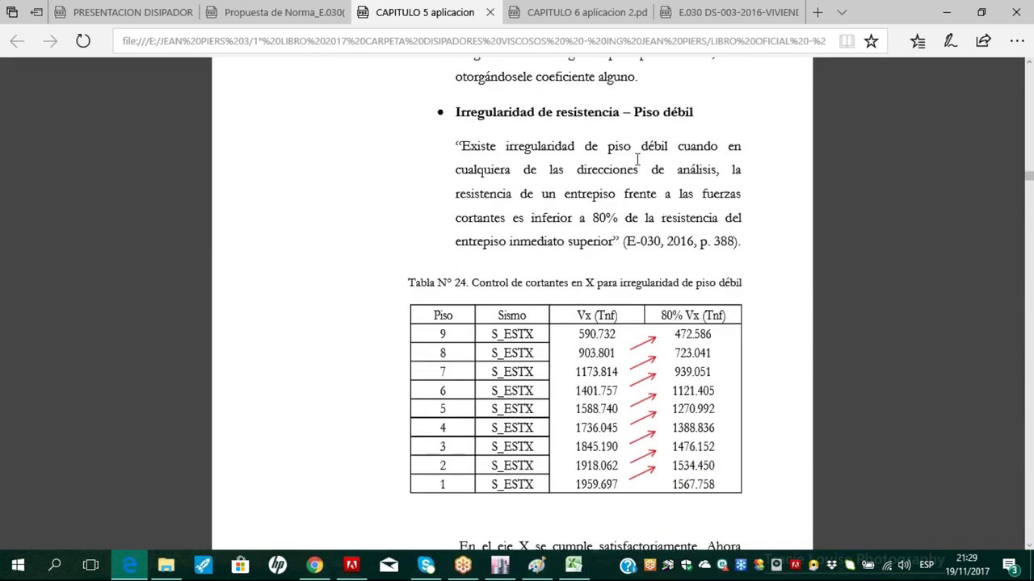
pyautogui.scroll(-4, 638, 159)
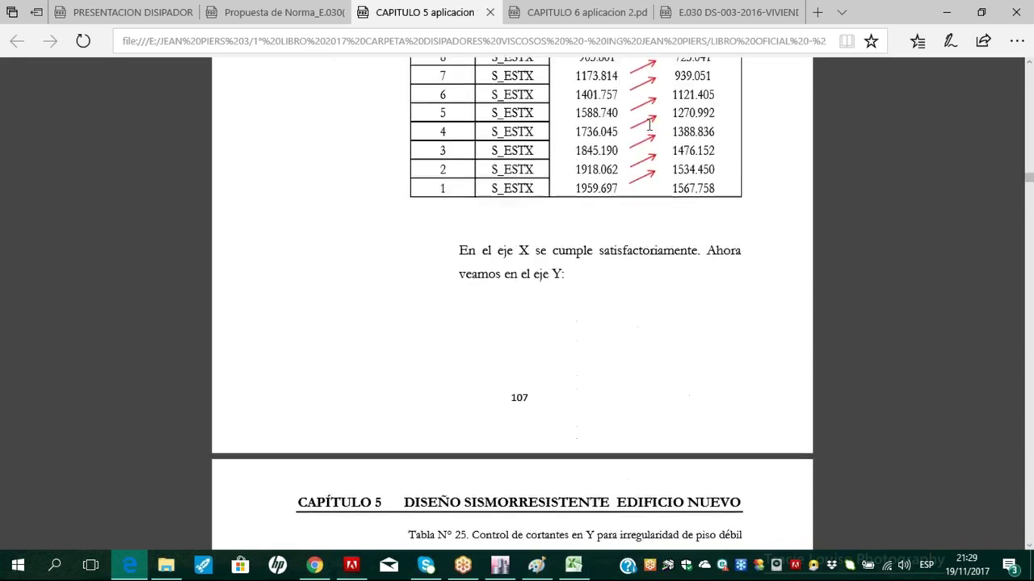
pyautogui.scroll(2, 1031, 273)
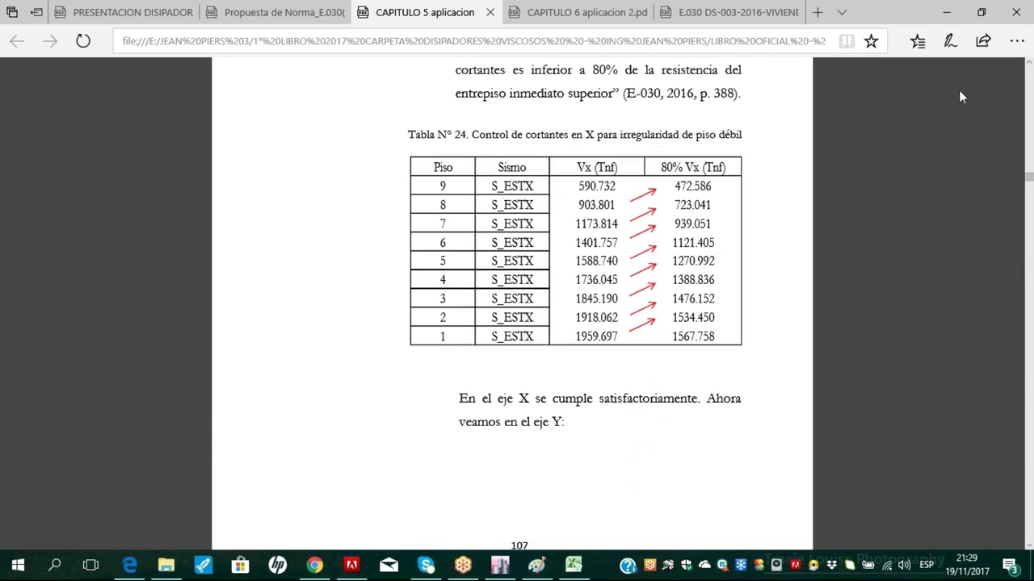
# Review the plan irregularity checks for torsion, re-entrant corners and diaphragm discontinuity, through to the Ia and Ip coefficients
pyautogui.scroll(-4, 1027, 182)
pyautogui.moveTo(1027, 181); pyautogui.dragTo(1029, 202)
pyautogui.scroll(10, 751, 278)
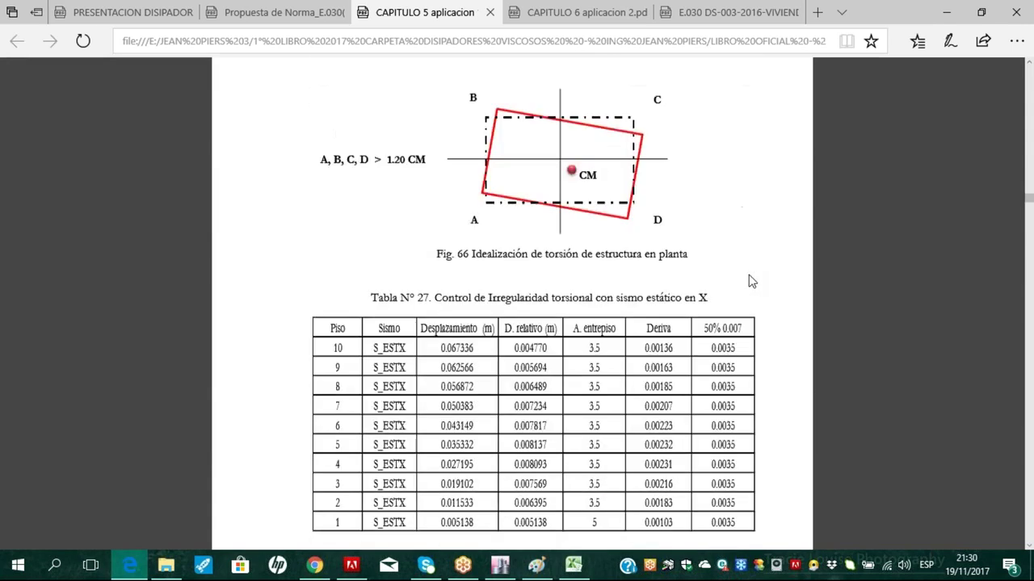
pyautogui.scroll(-4, 751, 281)
pyautogui.scroll(-10, 751, 281)
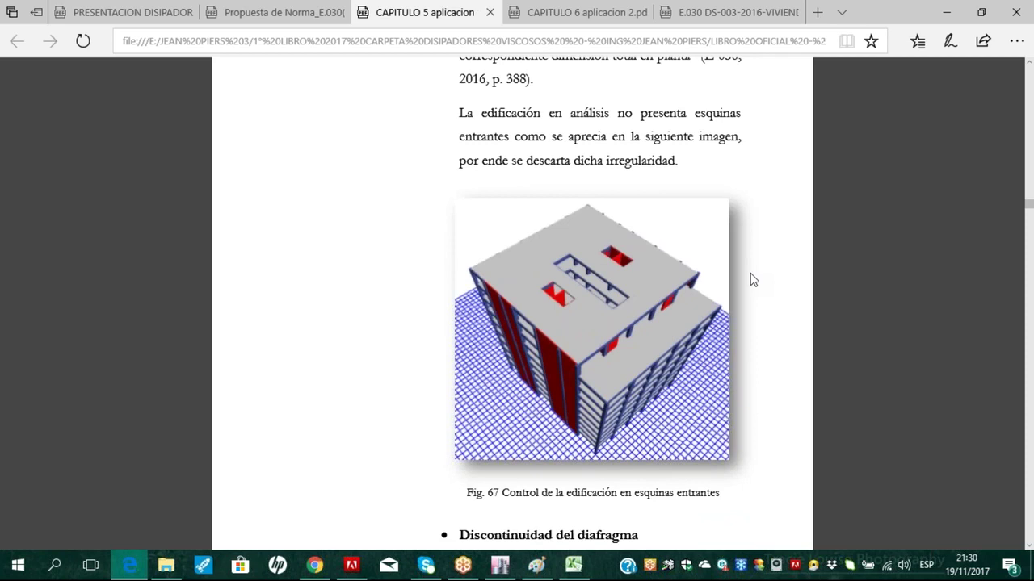
pyautogui.scroll(-10, 751, 280)
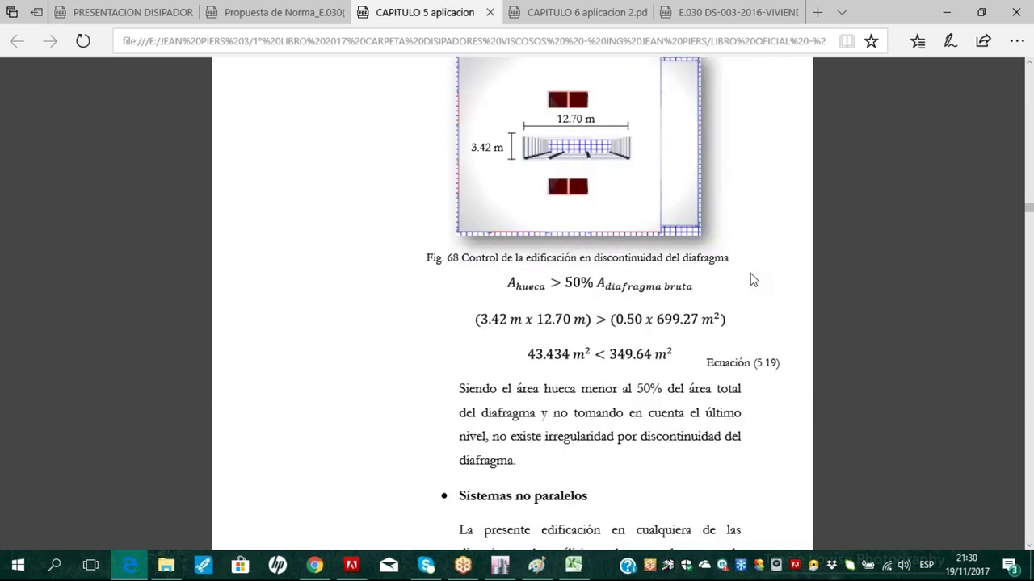
pyautogui.scroll(-15, 751, 279)
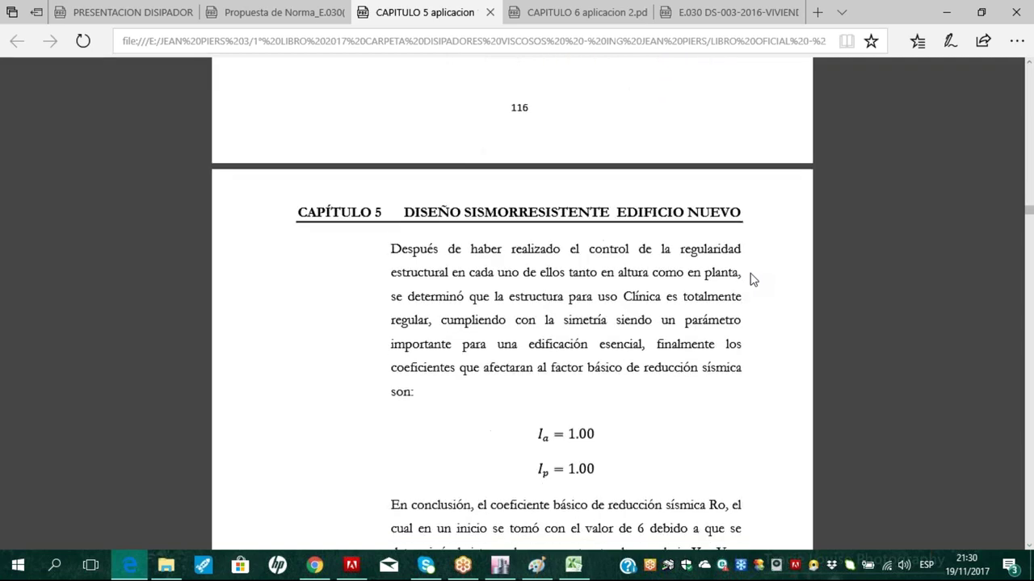
# Examine the vertical seismic force distribution in section 5.5.14, highlighting the fv total and the Vi column of Tabla N° 29
pyautogui.scroll(-8, 727, 274)
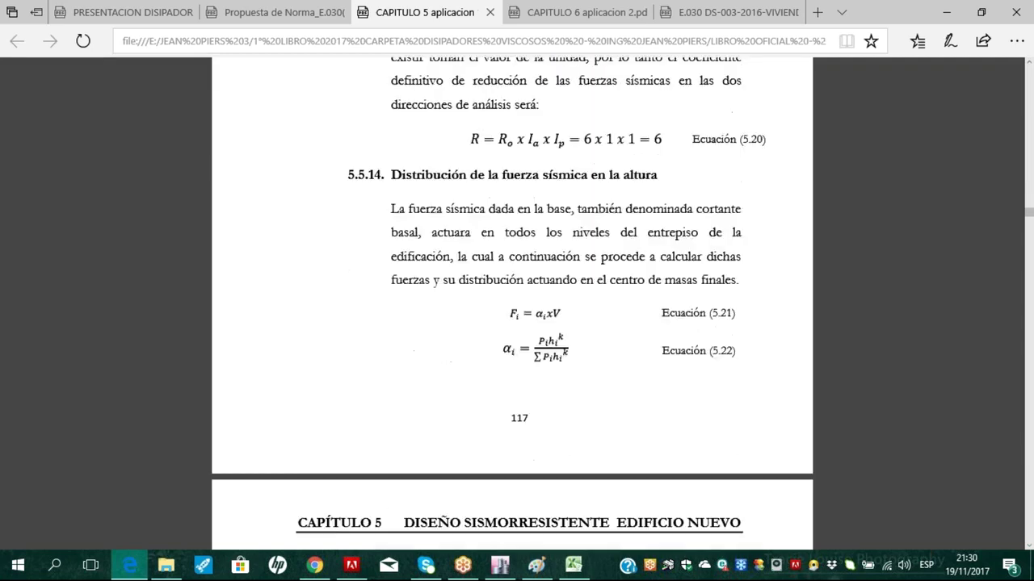
pyautogui.scroll(-5, 696, 436)
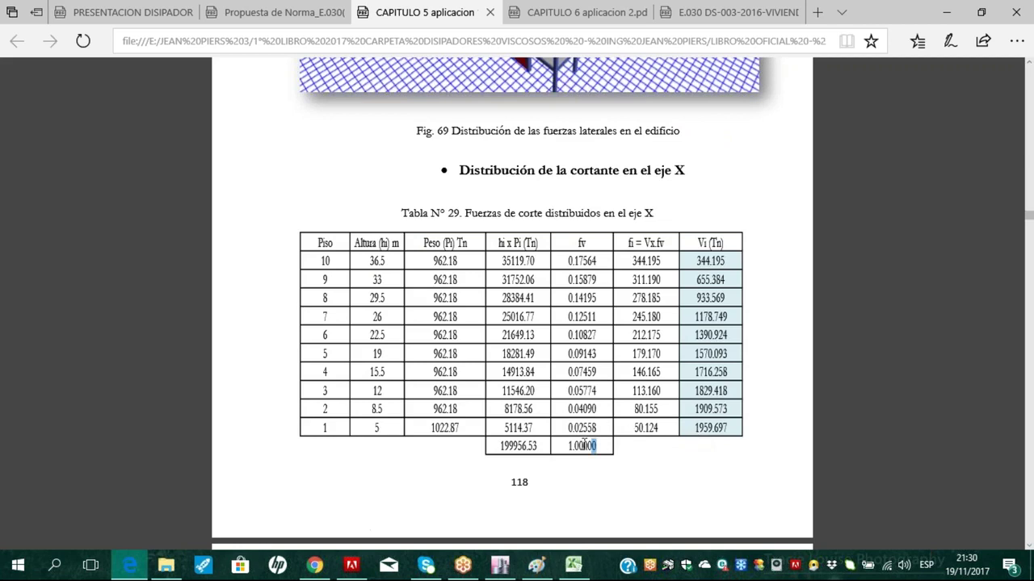
pyautogui.moveTo(596, 446); pyautogui.dragTo(569, 446)
pyautogui.moveTo(691, 260); pyautogui.dragTo(724, 437)
pyautogui.scroll(-10, 718, 466)
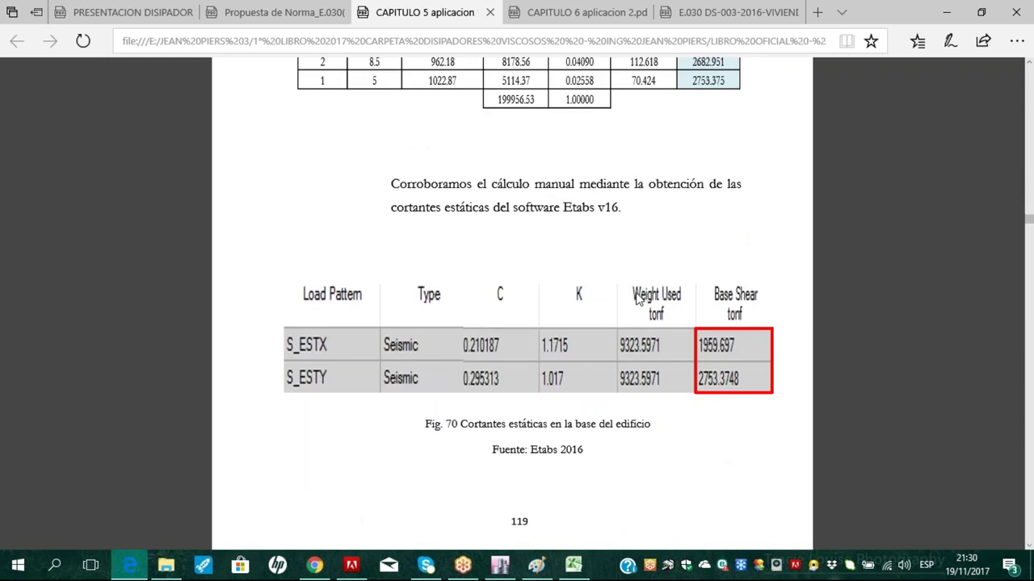
# Review section 5.6 on modal spectral dynamic analysis, including the vibration modes in Fig. 71 and the displacement spectrum in Fig. 73
pyautogui.scroll(-6, 739, 365)
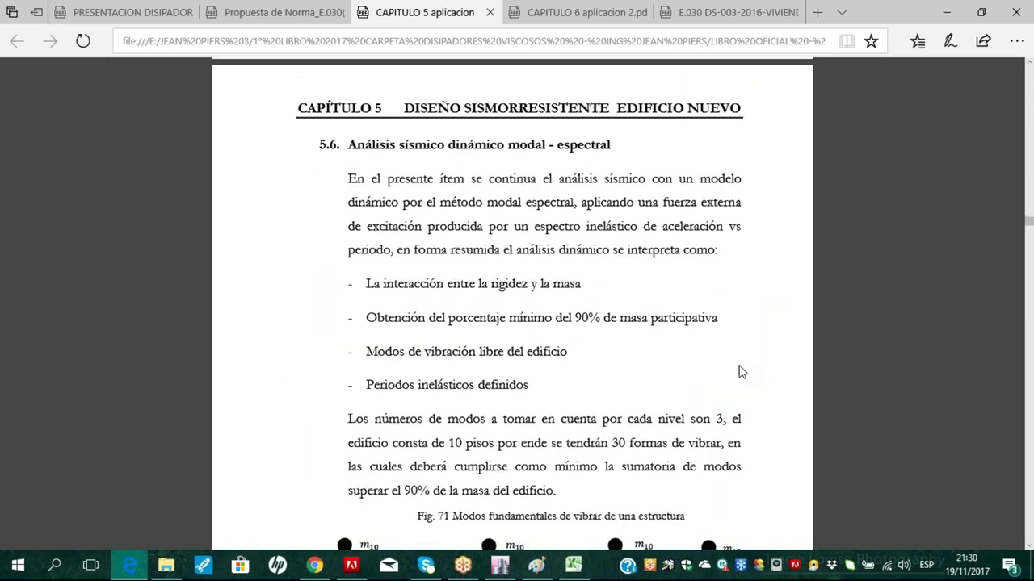
pyautogui.scroll(-5, 657, 311)
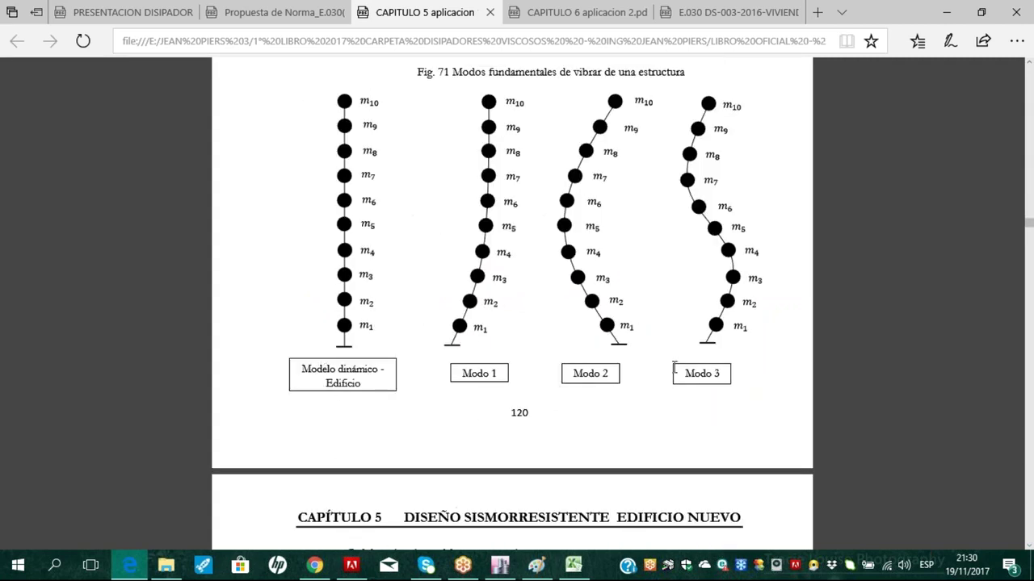
pyautogui.scroll(-4, 686, 368)
pyautogui.scroll(-20, 699, 368)
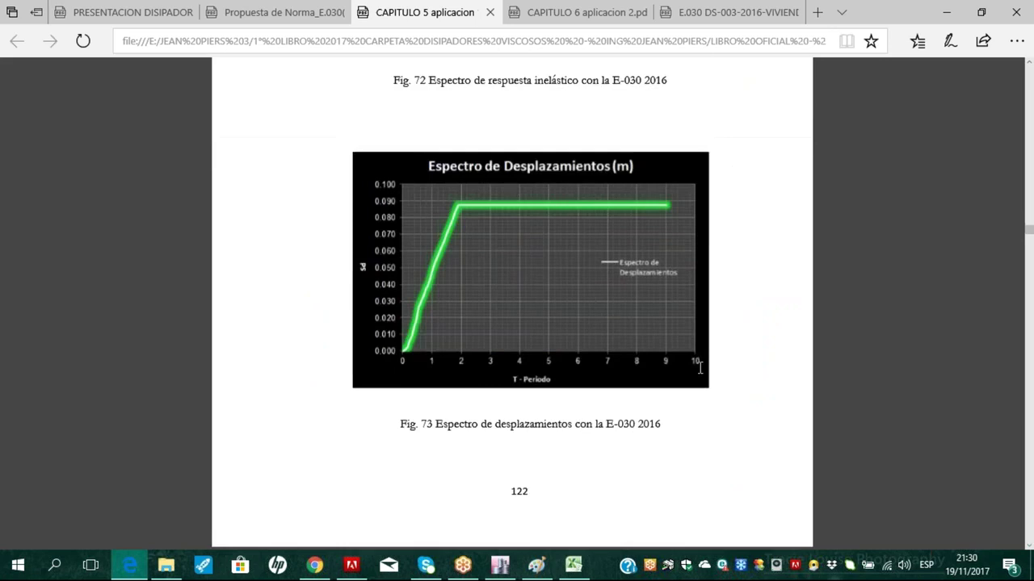
# Compare dynamic and static base shear in Tabla N° 33, highlighting the scale factors and percentages, and check Tabla N° 34
pyautogui.scroll(-14, 700, 368)
pyautogui.scroll(5, 699, 368)
pyautogui.scroll(4, 699, 368)
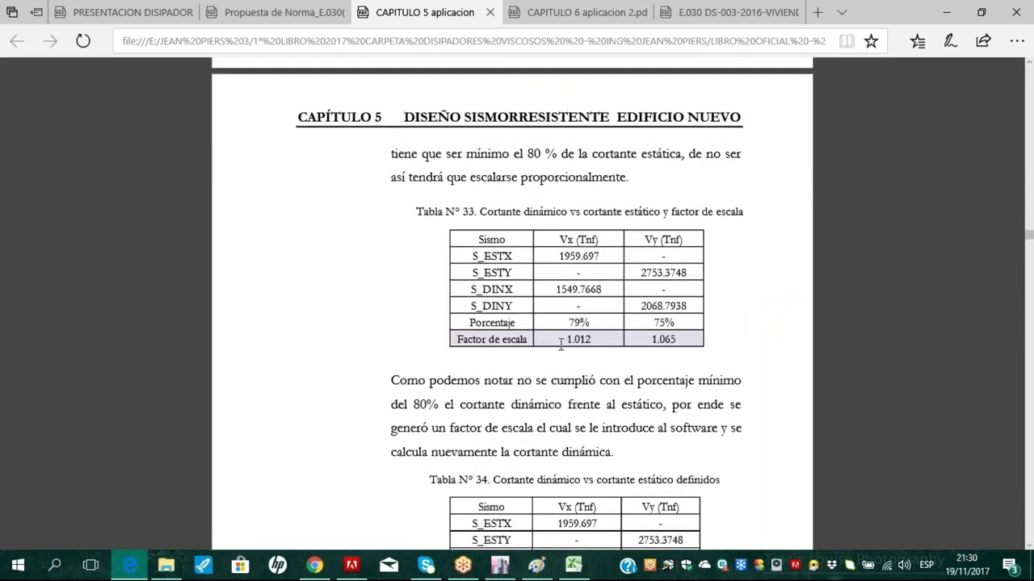
pyautogui.doubleClick(571, 339)
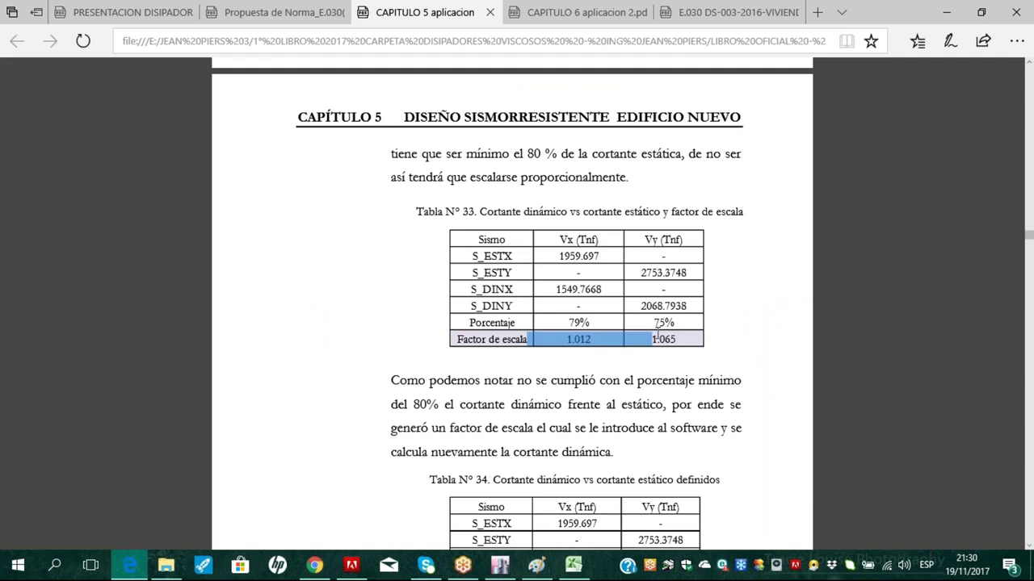
pyautogui.click(657, 340)
pyautogui.doubleClick(662, 339)
pyautogui.moveTo(591, 322); pyautogui.dragTo(514, 322)
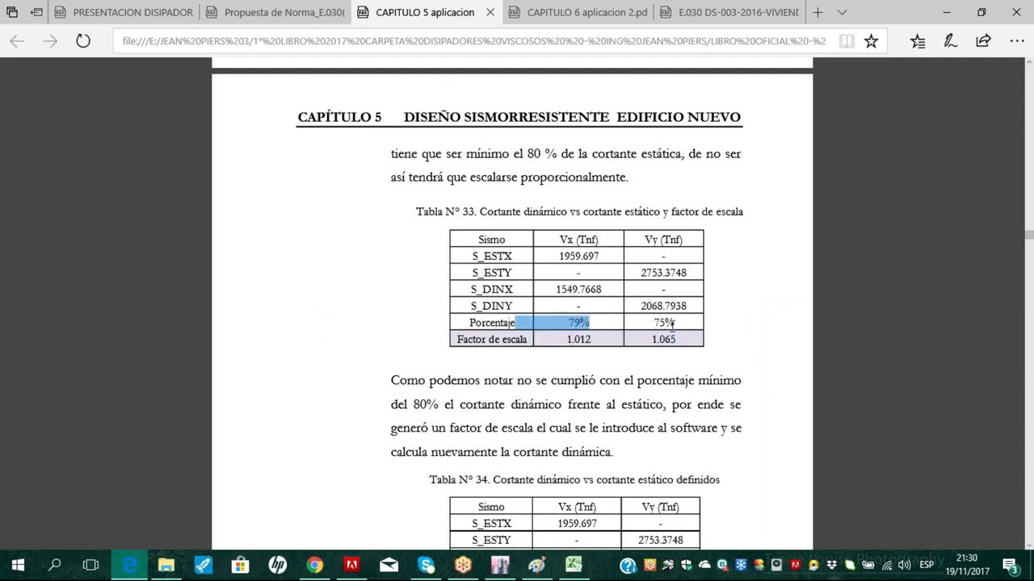
pyautogui.moveTo(651, 323); pyautogui.dragTo(676, 323)
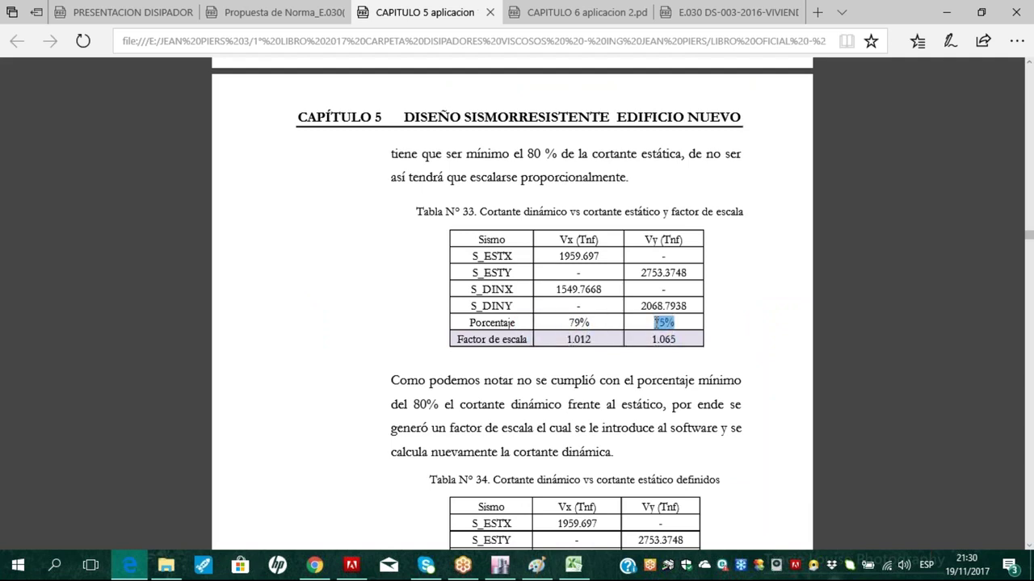
pyautogui.scroll(-3, 670, 323)
pyautogui.moveTo(588, 369); pyautogui.dragTo(668, 368)
# Examine the modal spectral drift checks in Tabla N° 36 for X and Tabla N° 37 for Y
pyautogui.scroll(-8, 697, 374)
pyautogui.scroll(-10, 961, 340)
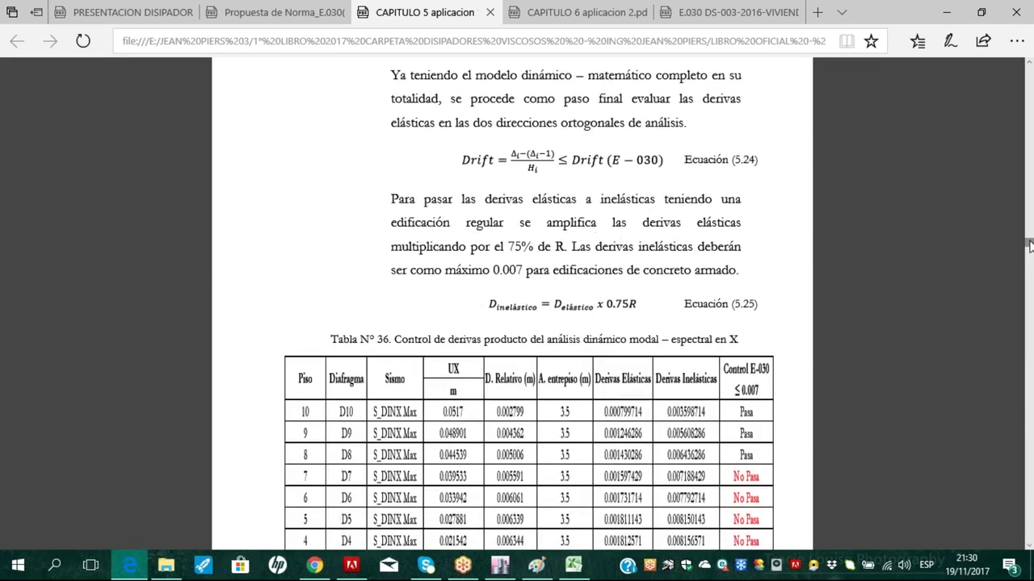
pyautogui.scroll(-12, 1029, 247)
pyautogui.scroll(6, 791, 288)
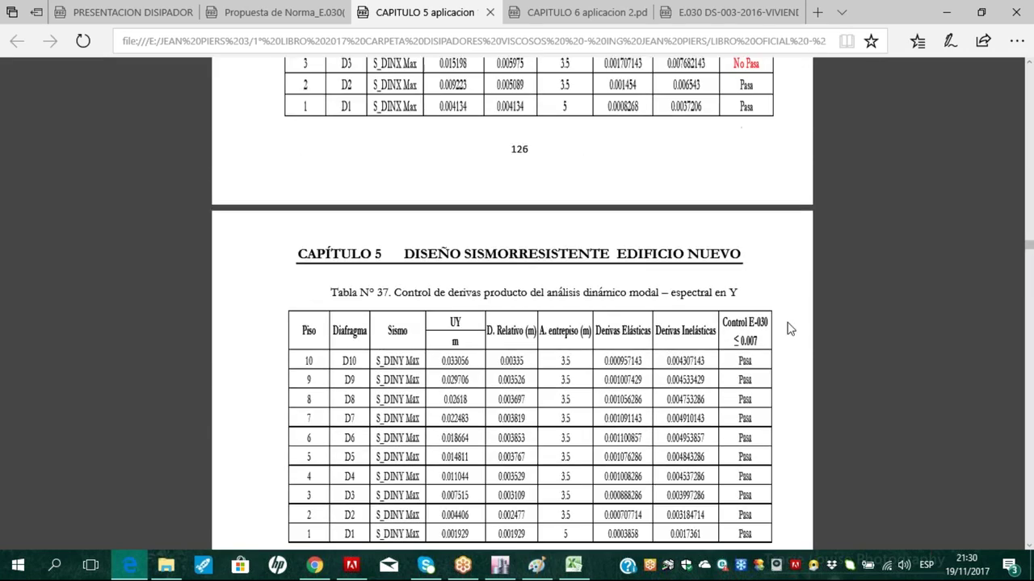
pyautogui.scroll(4, 773, 415)
pyautogui.scroll(-4, 754, 273)
# Review section 5.7 on seismic analysis with viscous dampers, including the R=1 pseudo-acceleration spectrum values in Tabla N° 39
pyautogui.scroll(-10, 755, 274)
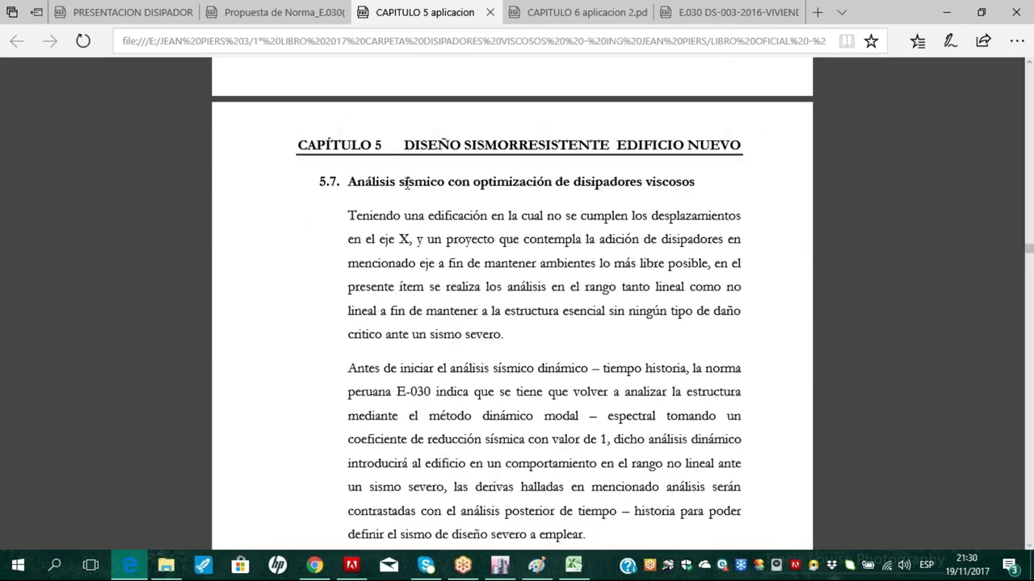
pyautogui.scroll(-8, 656, 190)
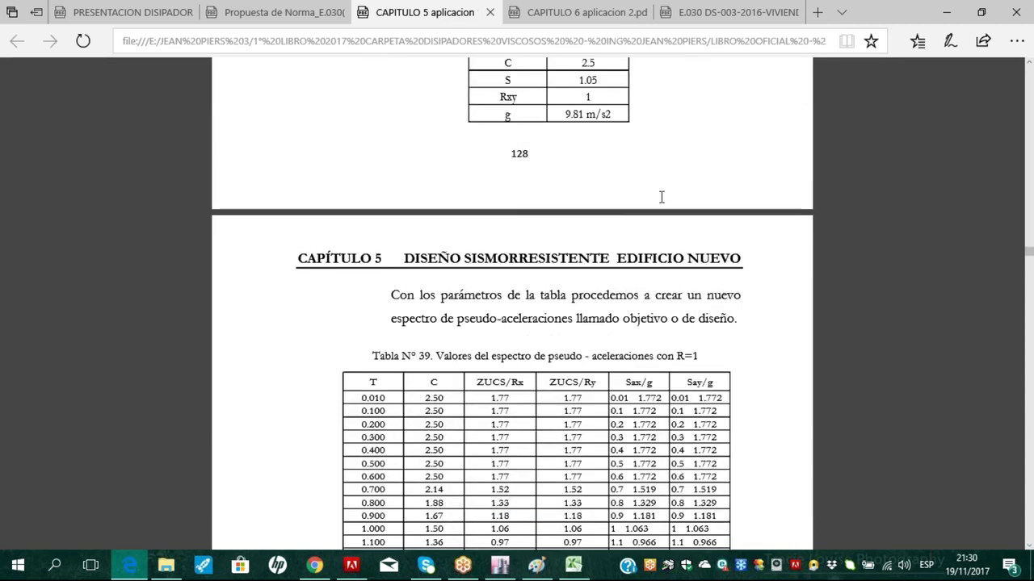
pyautogui.scroll(-3, 662, 197)
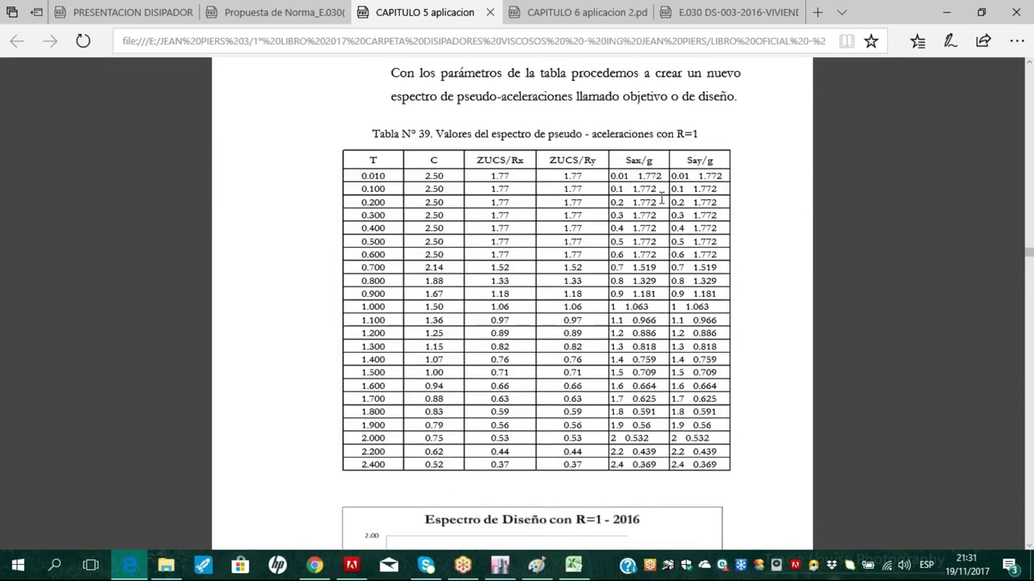
pyautogui.scroll(-5, 662, 199)
pyautogui.scroll(-6, 494, 335)
# Examine the seismic records in section 5.7.2, highlighting the maximum accelerations in Tabla N° 43
pyautogui.scroll(-9, 556, 370)
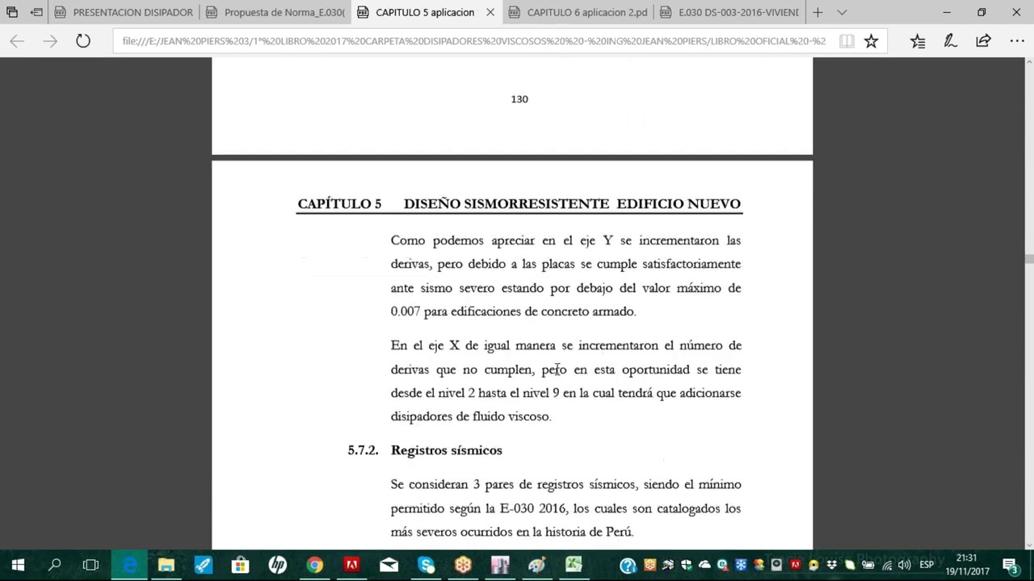
pyautogui.scroll(-4, 557, 370)
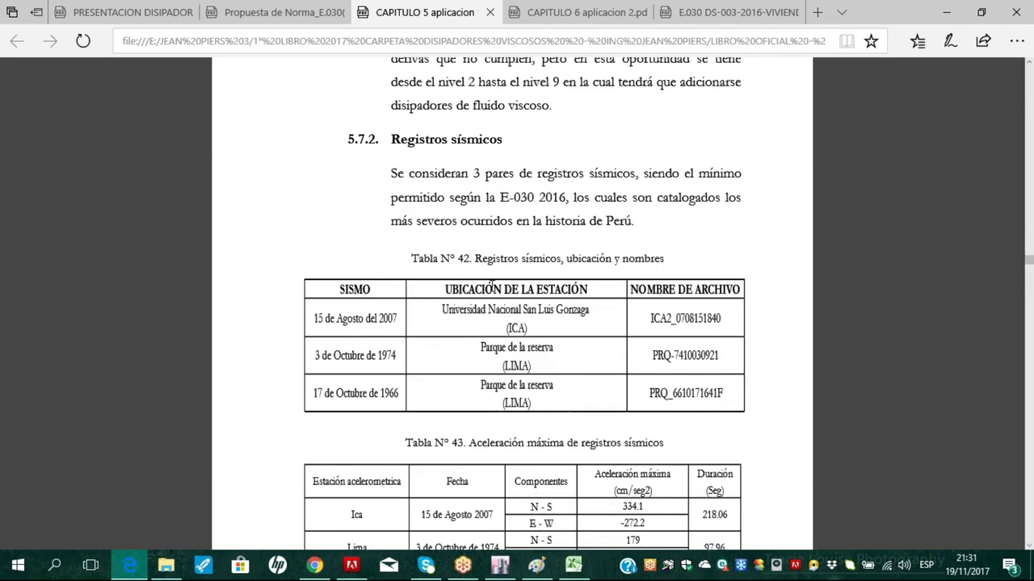
pyautogui.scroll(-2, 491, 284)
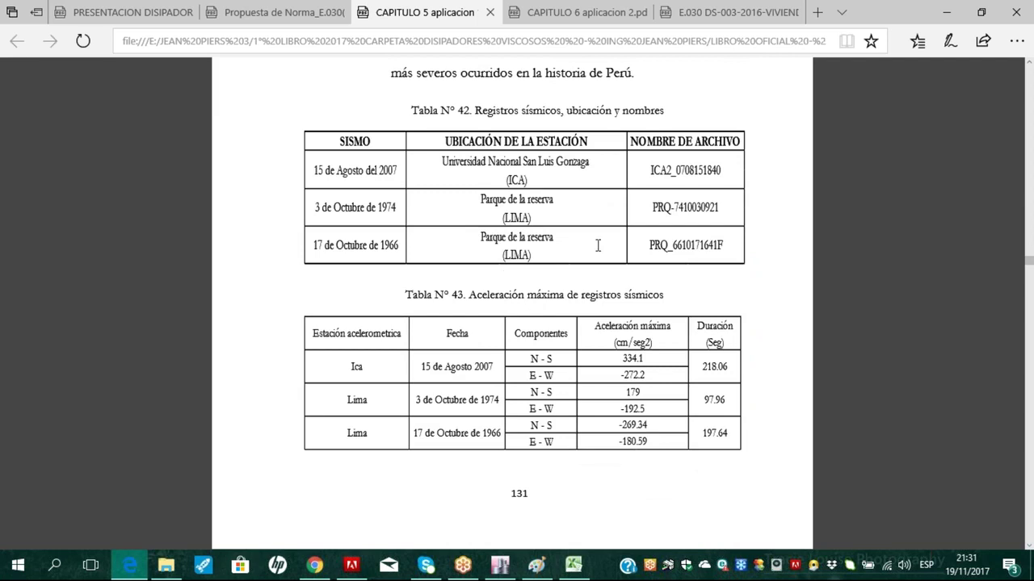
pyautogui.moveTo(615, 359); pyautogui.dragTo(655, 446)
# Review the SeismoSignal accelerogram correction in section 5.7.3 from Paso 01 to Paso 05, continuing to the section 5.7.4 scaling heading
pyautogui.scroll(-10, 655, 446)
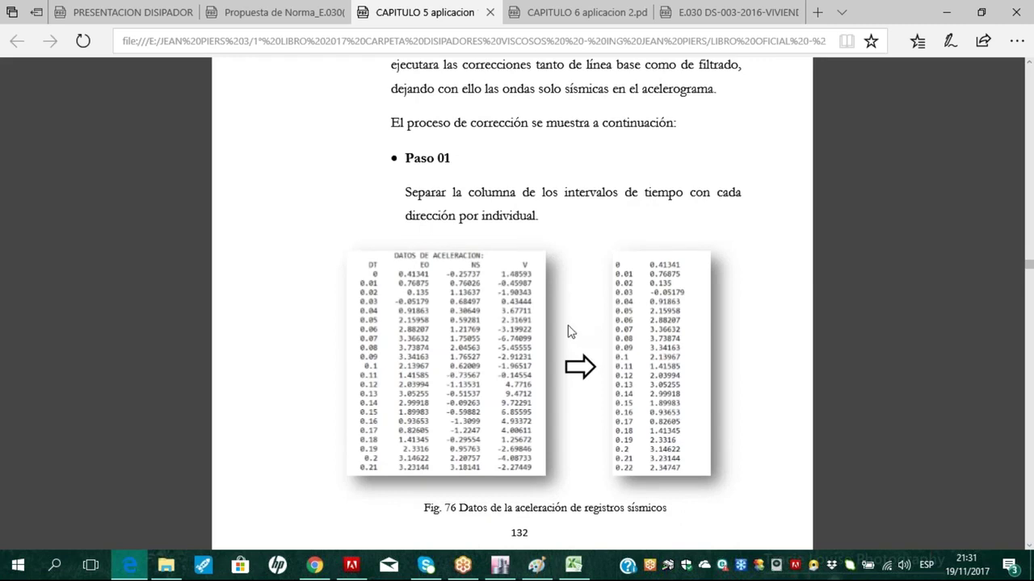
pyautogui.scroll(4, 568, 332)
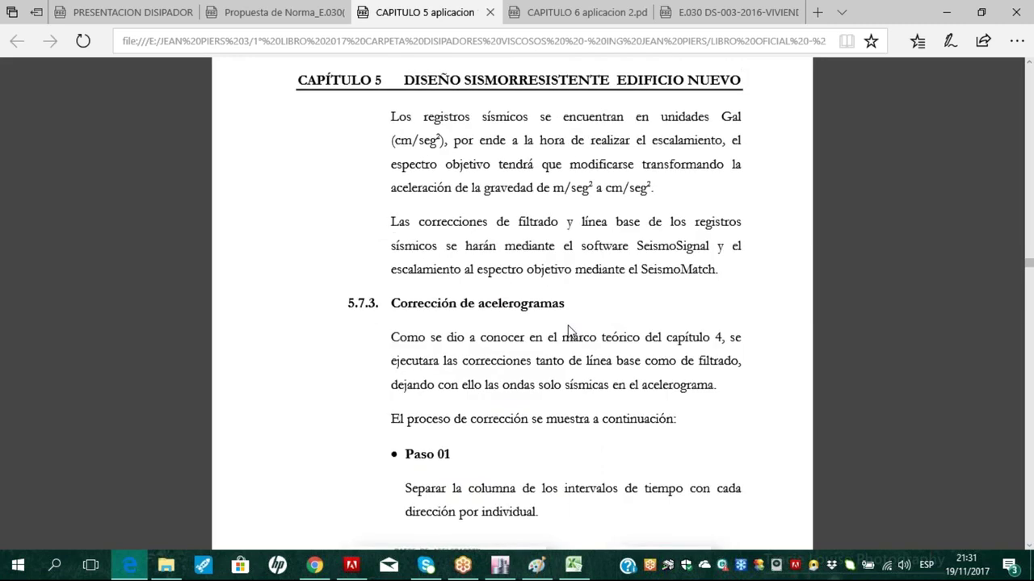
pyautogui.scroll(-1, 568, 332)
pyautogui.scroll(-4, 571, 304)
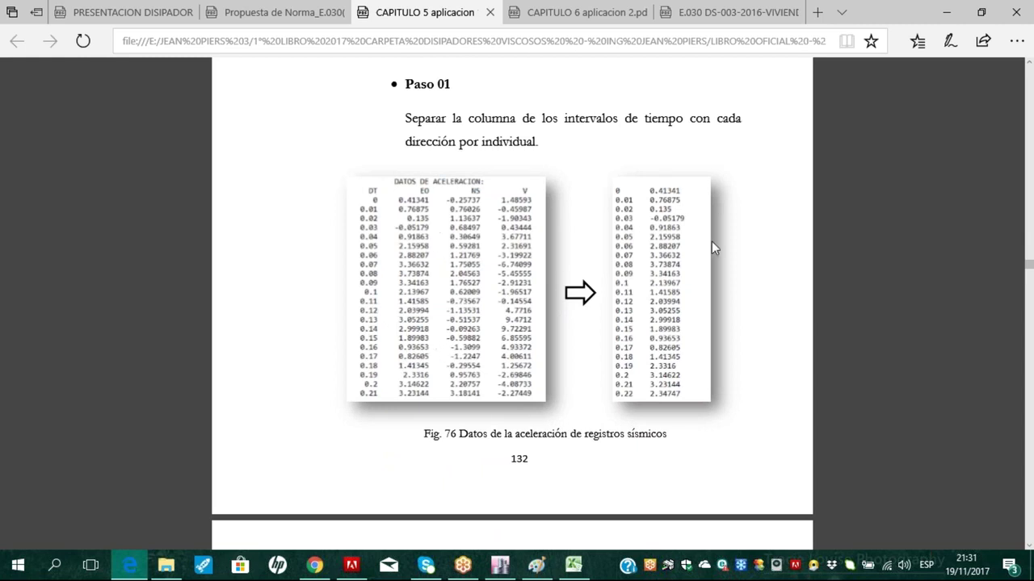
pyautogui.scroll(-5, 503, 240)
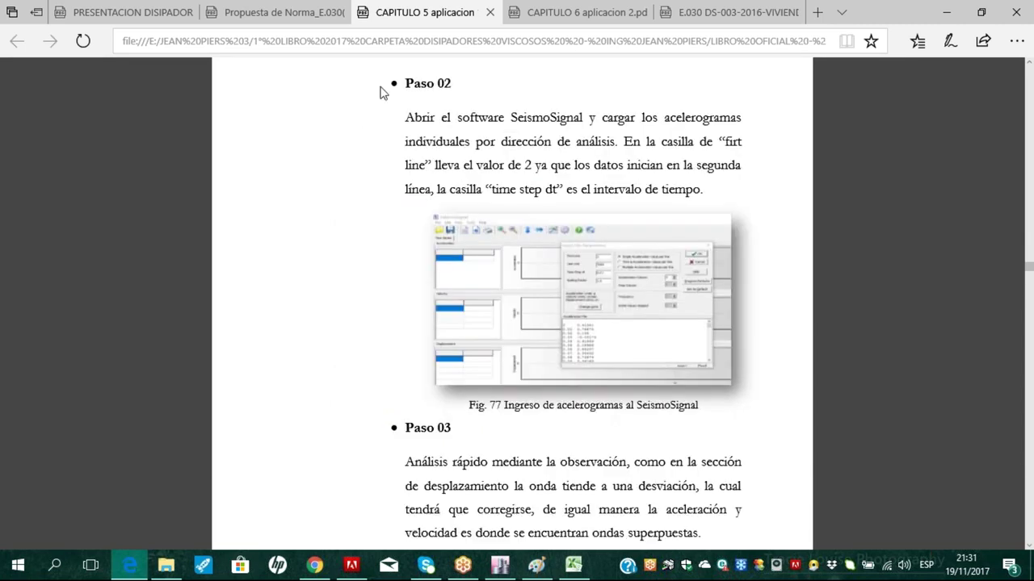
pyautogui.scroll(-10, 530, 256)
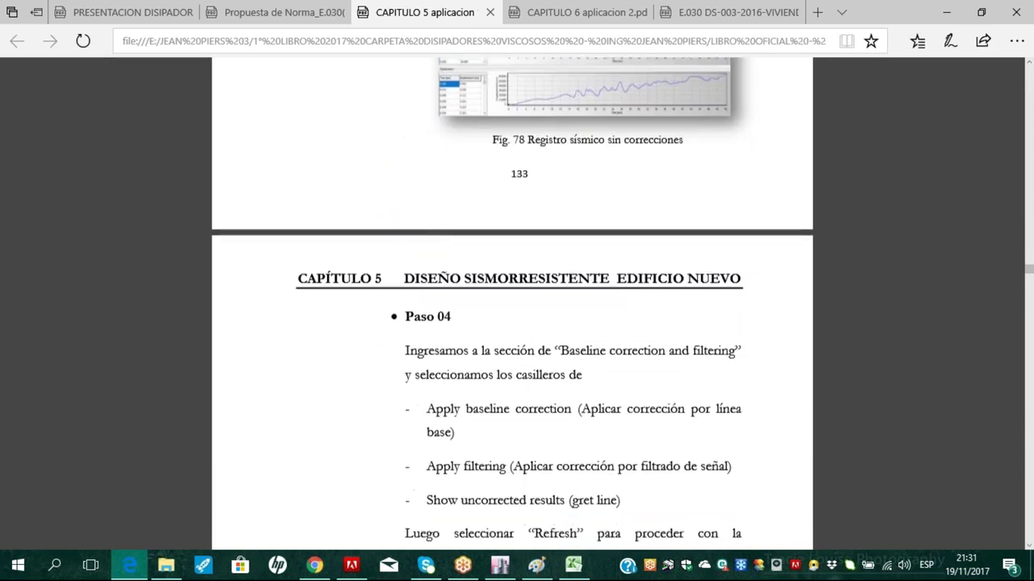
pyautogui.scroll(-2, 529, 343)
pyautogui.scroll(-6, 436, 278)
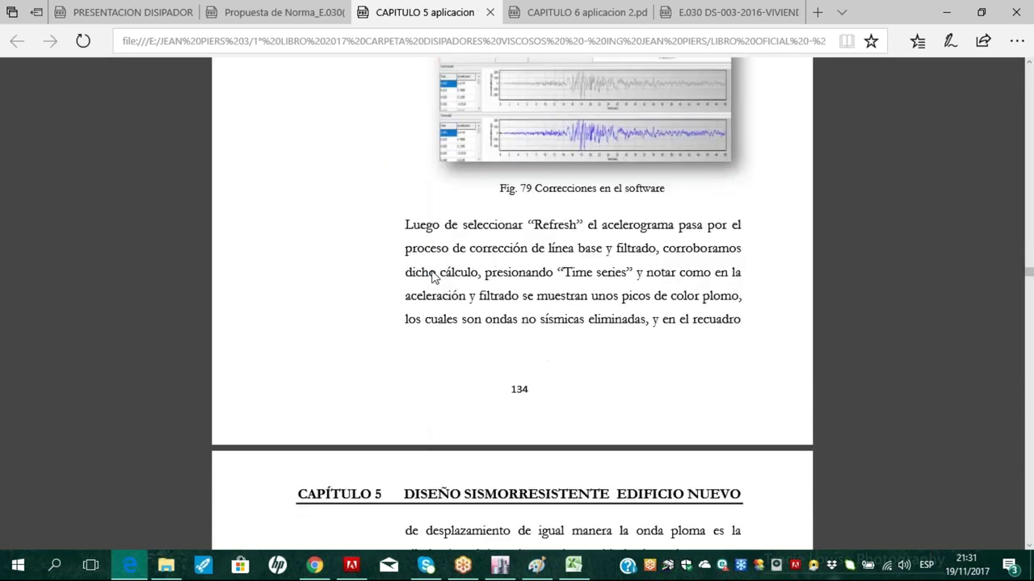
pyautogui.scroll(-10, 431, 271)
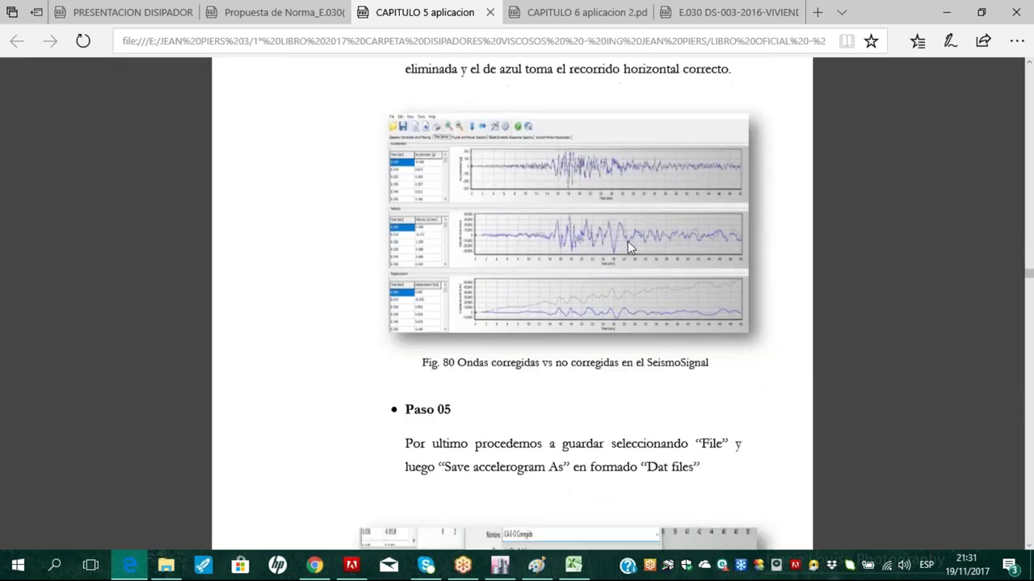
pyautogui.scroll(-5, 600, 214)
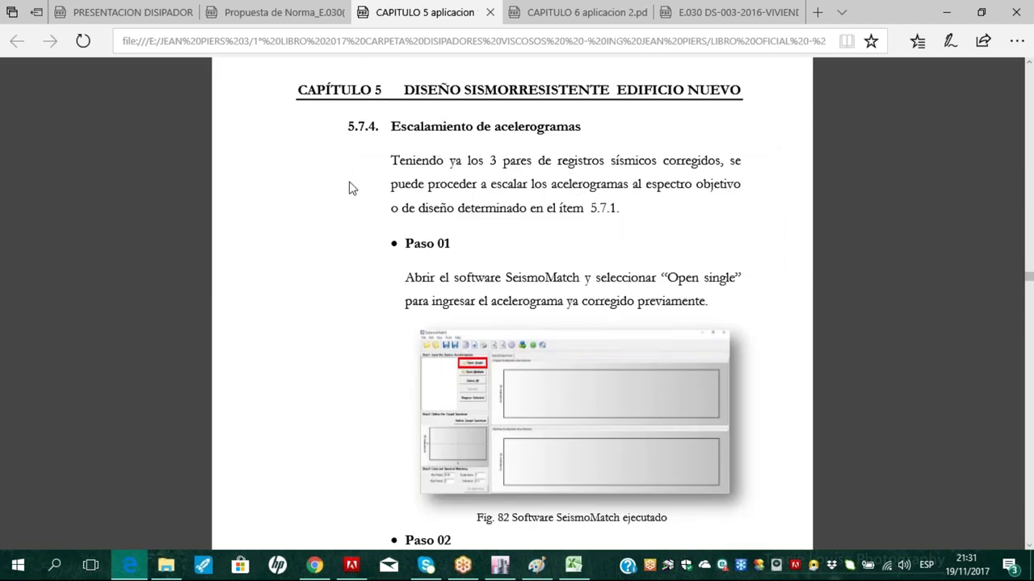
# Review the SeismoMatch accelerogram scaling procedure in section 5.7.4 from Paso 01 to the spectra comparison in Fig. 85
pyautogui.scroll(-7, 352, 188)
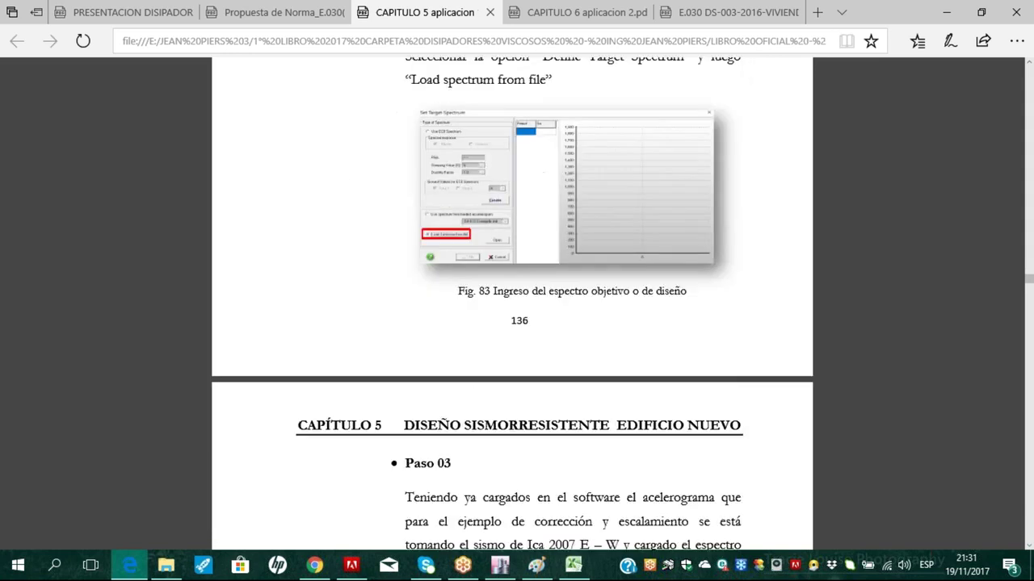
pyautogui.scroll(-5, 393, 265)
pyautogui.scroll(-5, 223, 250)
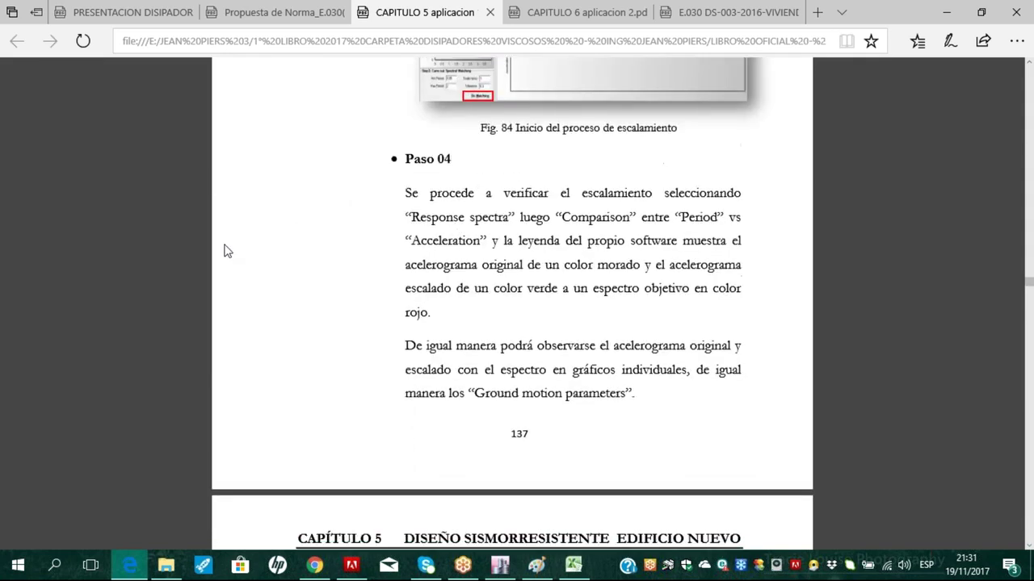
pyautogui.scroll(-7, 225, 249)
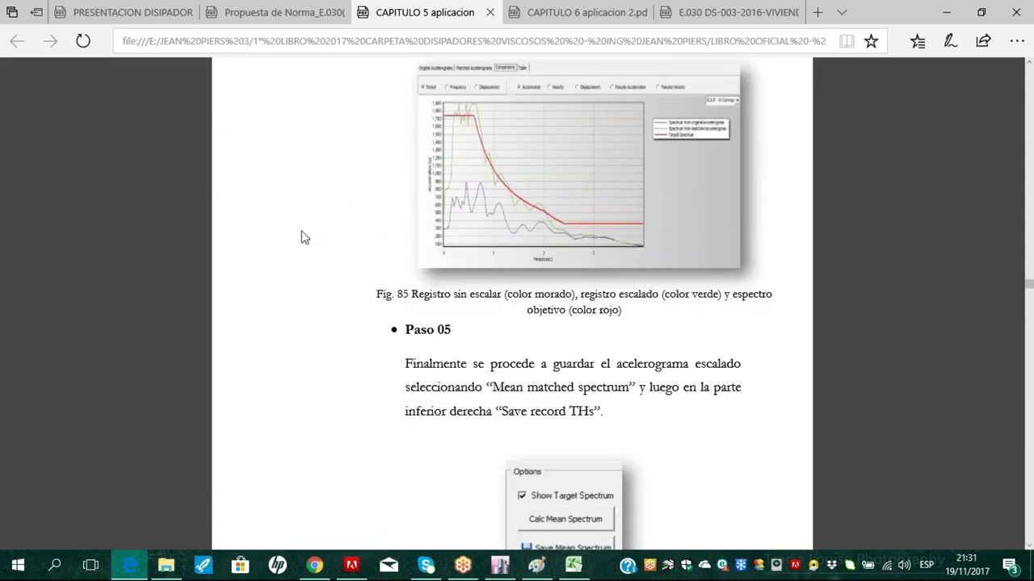
pyautogui.scroll(1, 290, 236)
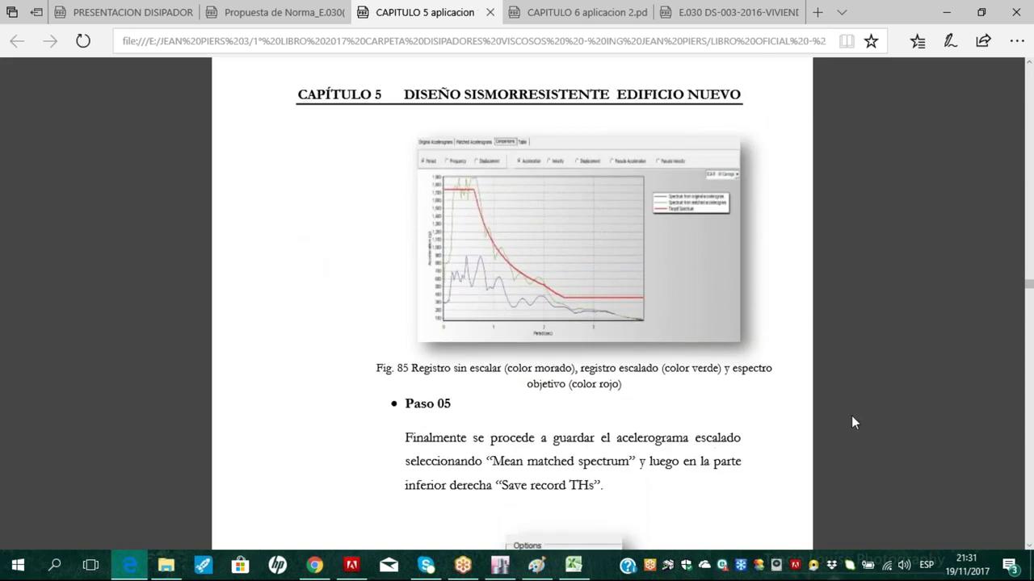
# Trace the unscaled, scaled and target spectrum curves freehand over the Fig. 85 graph with the screen pen
pyautogui.moveTo(449, 299)
pyautogui.mouseDown()
pyautogui.moveTo(457, 278)
pyautogui.moveTo(542, 315)
pyautogui.mouseUp()
pyautogui.moveTo(485, 278); pyautogui.dragTo(472, 229)
pyautogui.moveTo(443, 262)
pyautogui.mouseDown()
pyautogui.moveTo(474, 176)
pyautogui.moveTo(571, 270)
pyautogui.moveTo(630, 304)
pyautogui.moveTo(539, 298)
pyautogui.mouseUp()
pyautogui.moveTo(487, 214)
pyautogui.mouseDown()
pyautogui.moveTo(477, 185)
pyautogui.moveTo(402, 185)
pyautogui.mouseUp()
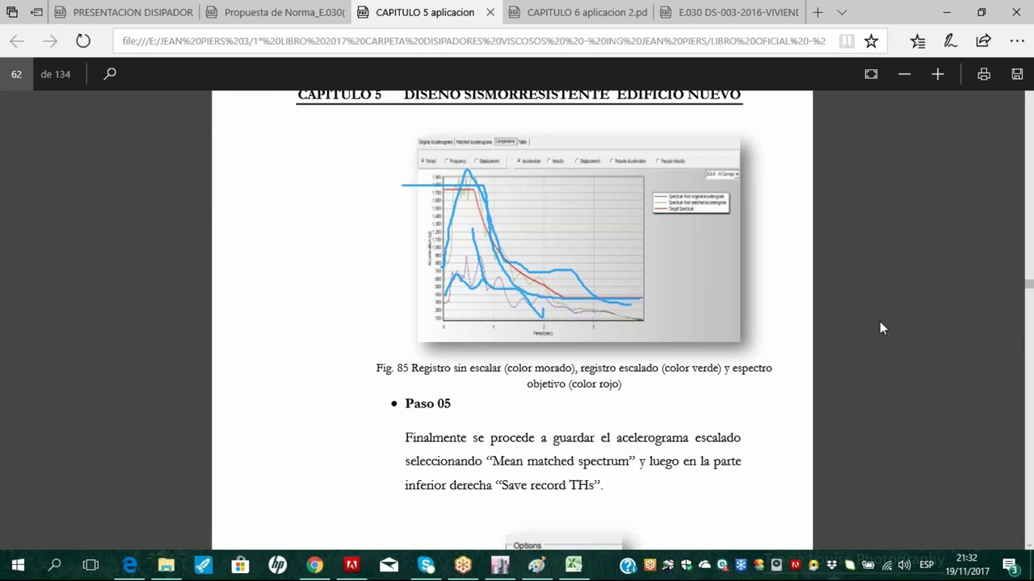
# Clear the pen marks and open CALCULOS DE AMPLITUD MAXIMA - Droof - KAIZEN - PARA X from File Explorer, enabling its content with the links left as they are
pyautogui.click(166, 565)
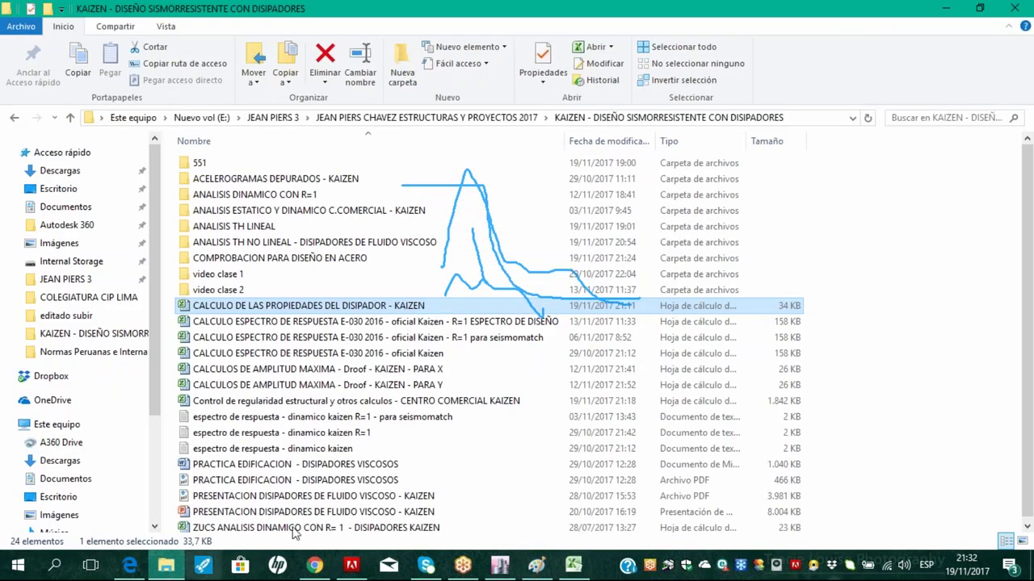
pyautogui.hotkey('ctrl', 'shift', 'c')
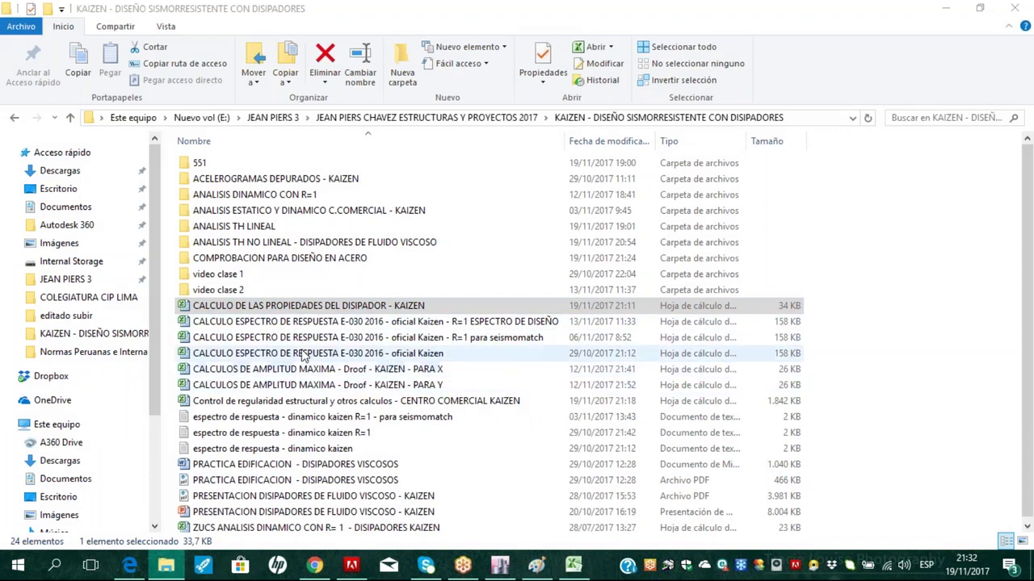
pyautogui.doubleClick(323, 370)
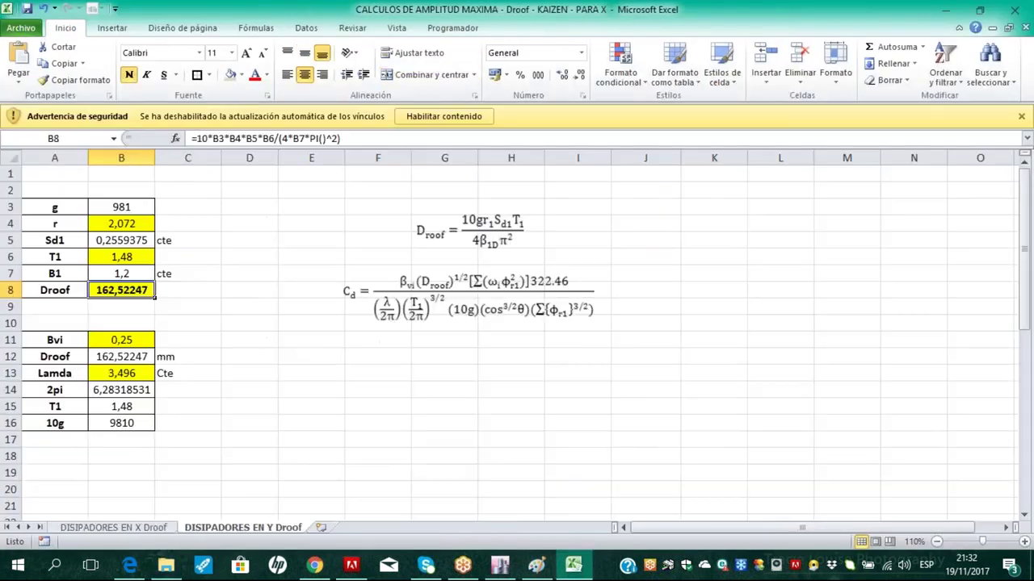
pyautogui.click(121, 207)
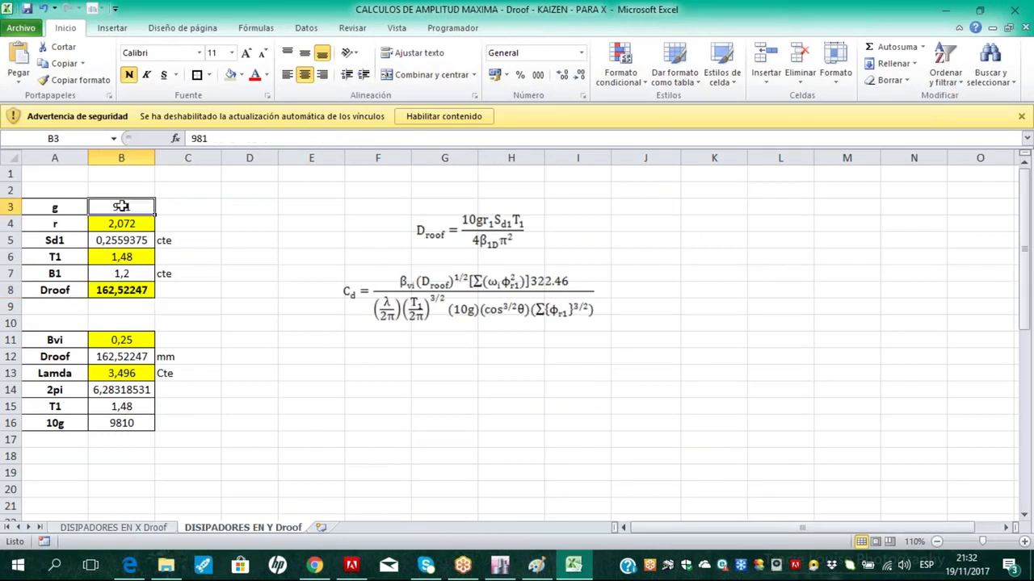
pyautogui.click(424, 118)
pyautogui.click(456, 329)
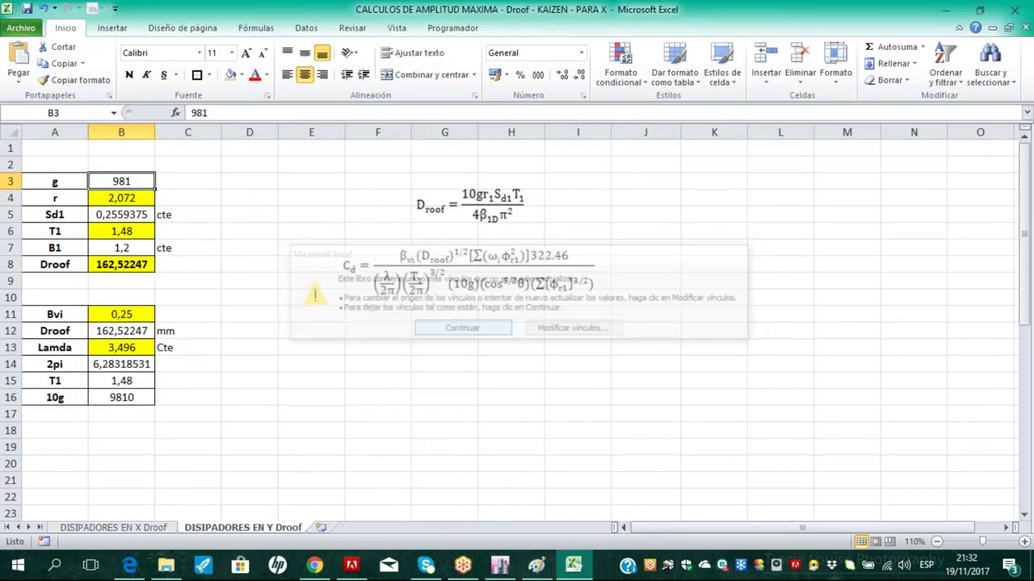
# Examine the Droof equation and the inputs g, r, T1 and Sd1 in cells B3 to B6 of the DISIPADORES EN Y Droof sheet
pyautogui.click(243, 272)
pyautogui.click(466, 204)
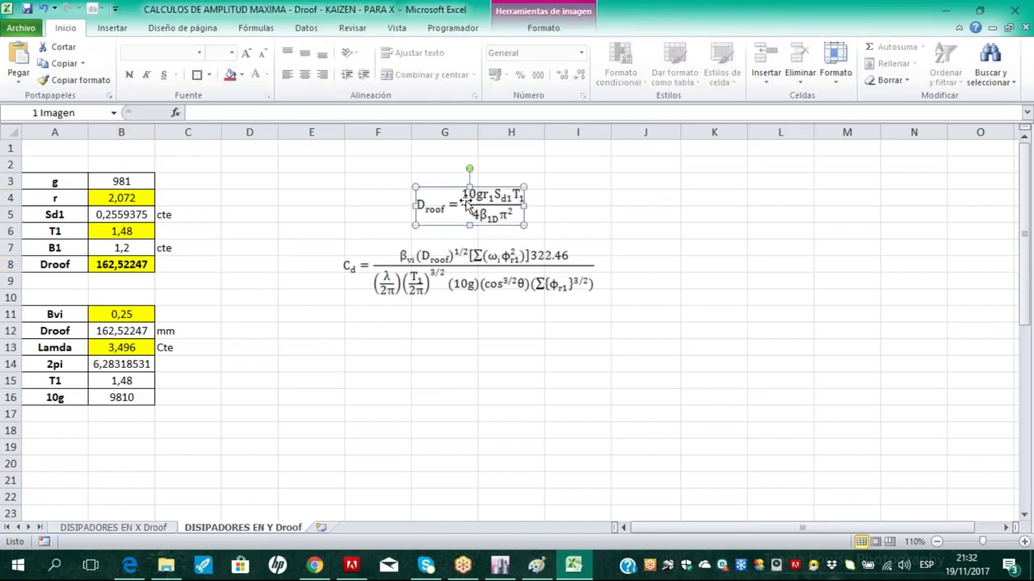
pyautogui.click(444, 397)
pyautogui.click(468, 206)
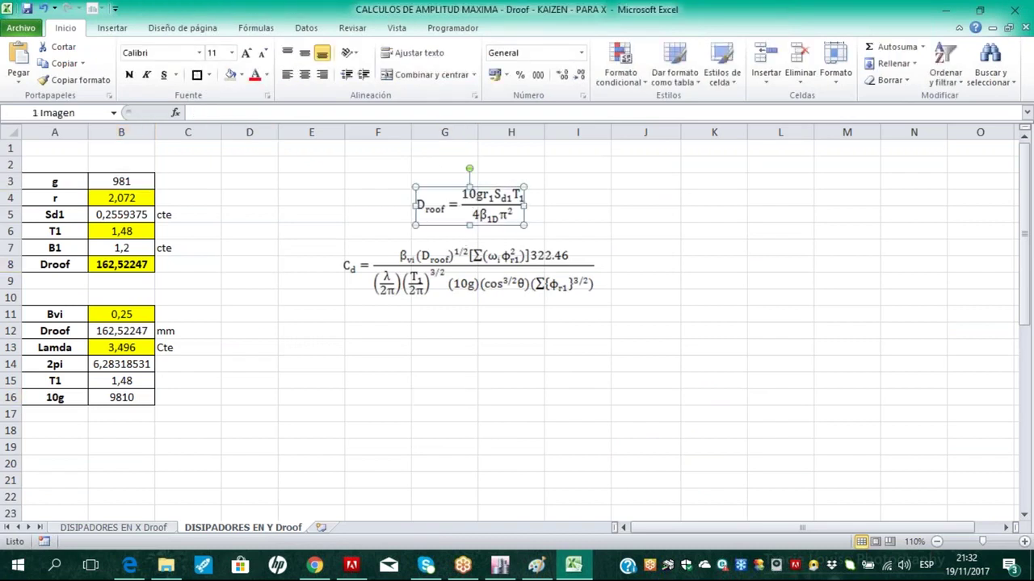
pyautogui.click(511, 364)
pyautogui.click(121, 181)
pyautogui.click(134, 199)
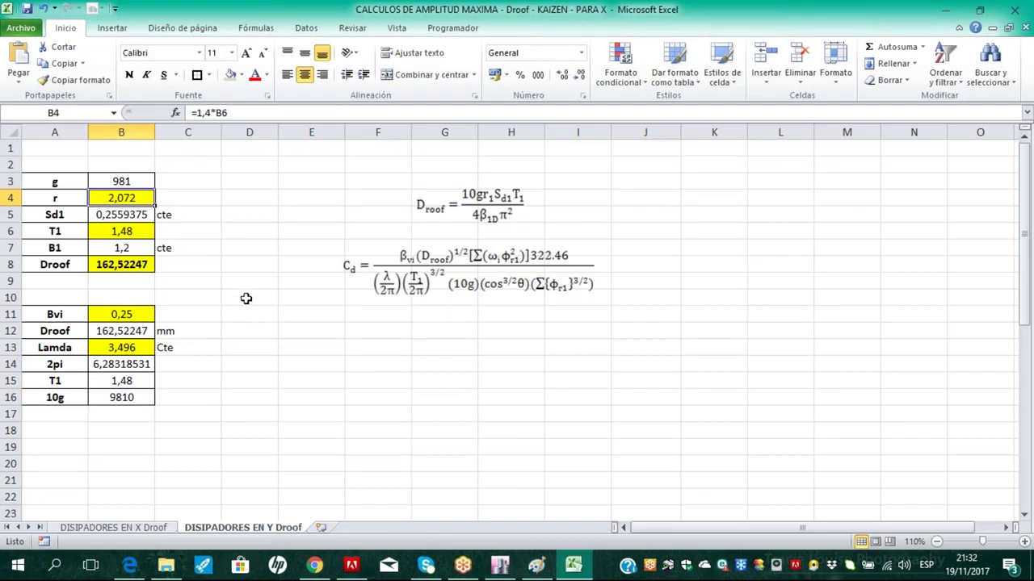
pyautogui.click(129, 230)
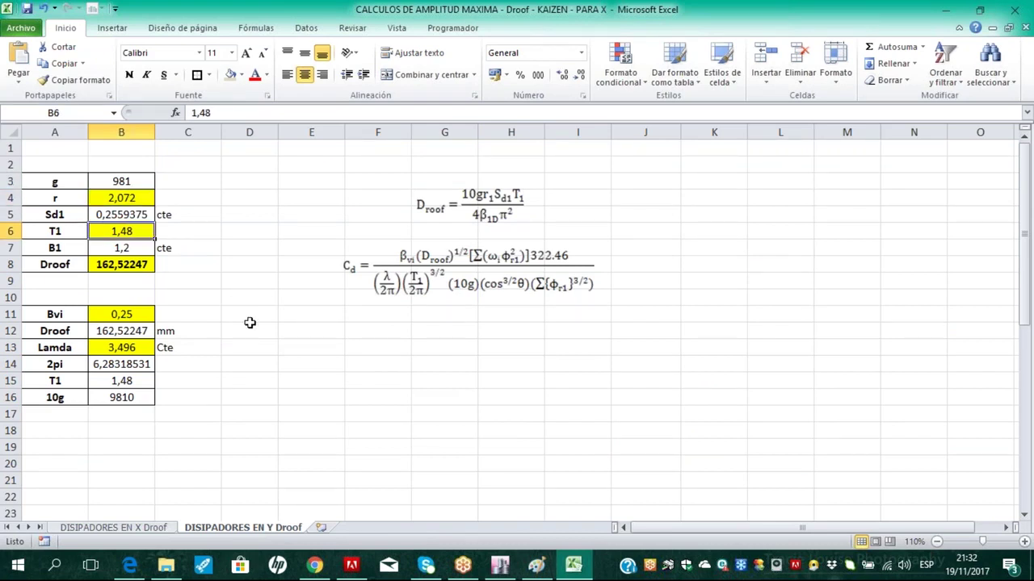
pyautogui.click(144, 214)
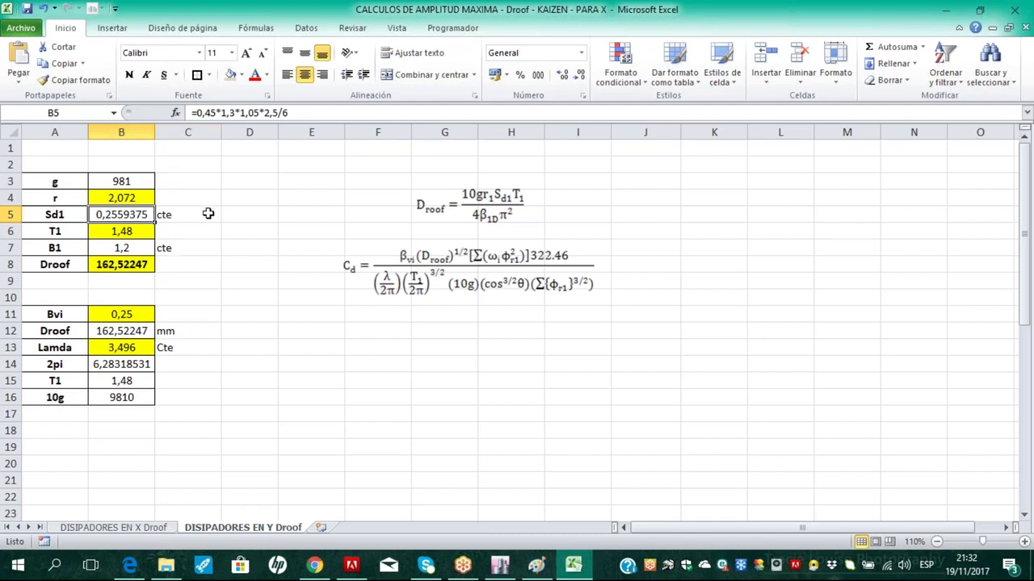
# Inspect the factors in the Sd1 formula of cell B5, highlighting the final divisor, and leave the cell without editing it
pyautogui.click(215, 113)
pyautogui.moveTo(215, 113); pyautogui.dragTo(282, 113)
pyautogui.click(267, 113)
pyautogui.doubleClick(267, 113)
pyautogui.doubleClick(286, 113)
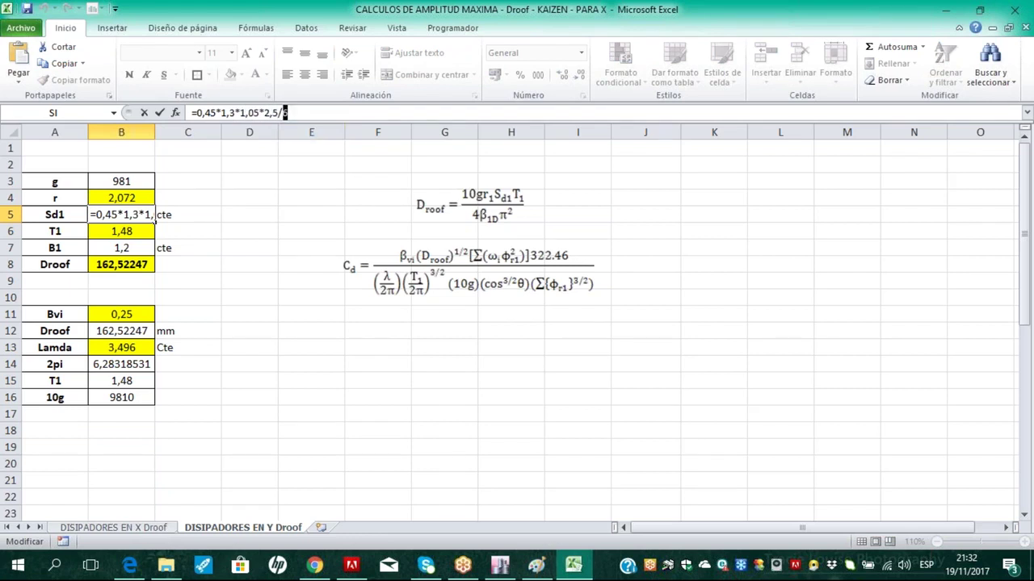
pyautogui.click(289, 345)
pyautogui.press('Escape')
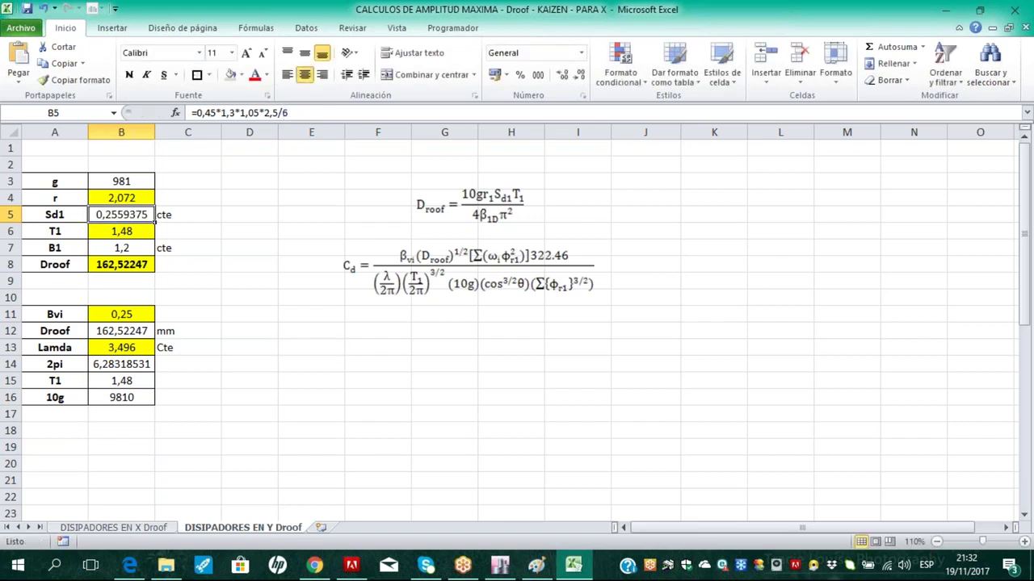
# Check the B1 coefficient in B7 and the Droof formula in B8 against the Droof and Cd equations
pyautogui.click(147, 245)
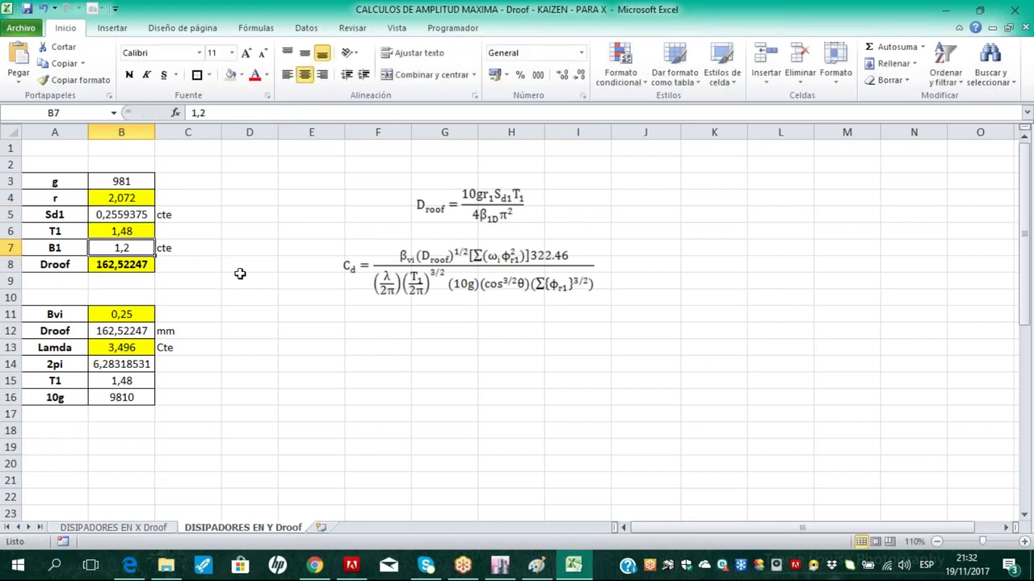
pyautogui.click(136, 268)
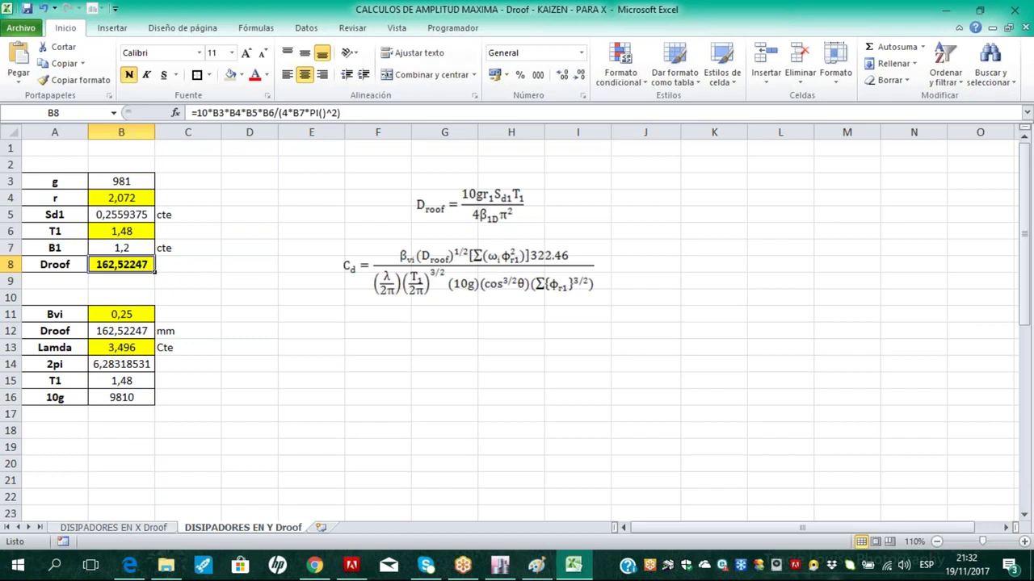
pyautogui.click(342, 113)
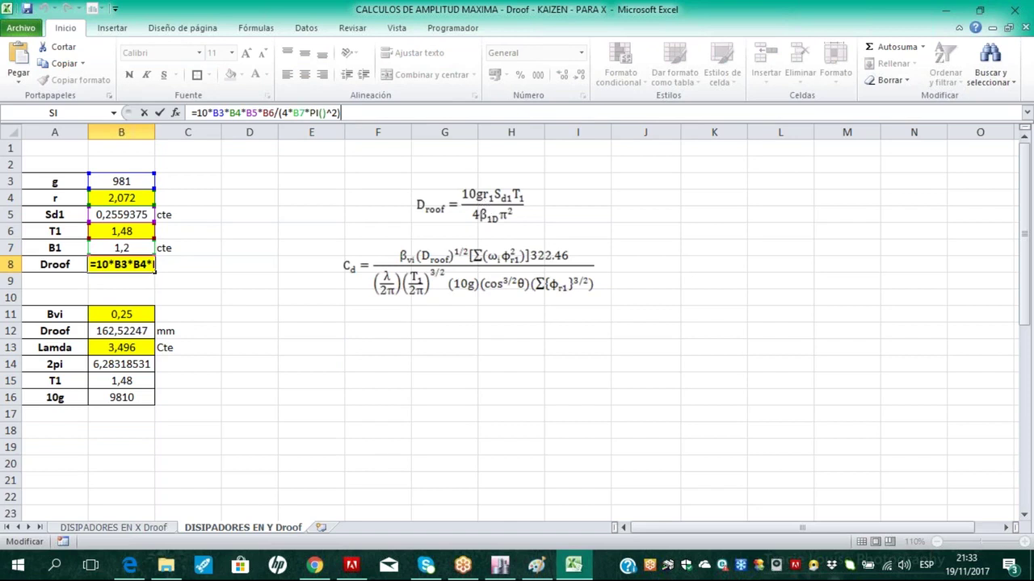
pyautogui.hotkey('ctrl', 'Return')
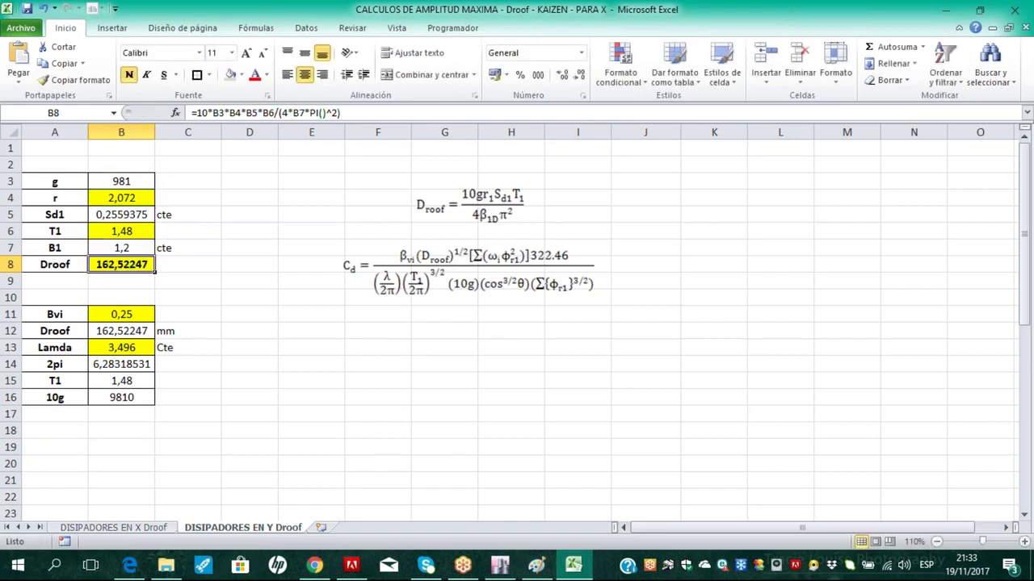
pyautogui.click(272, 296)
pyautogui.click(343, 265)
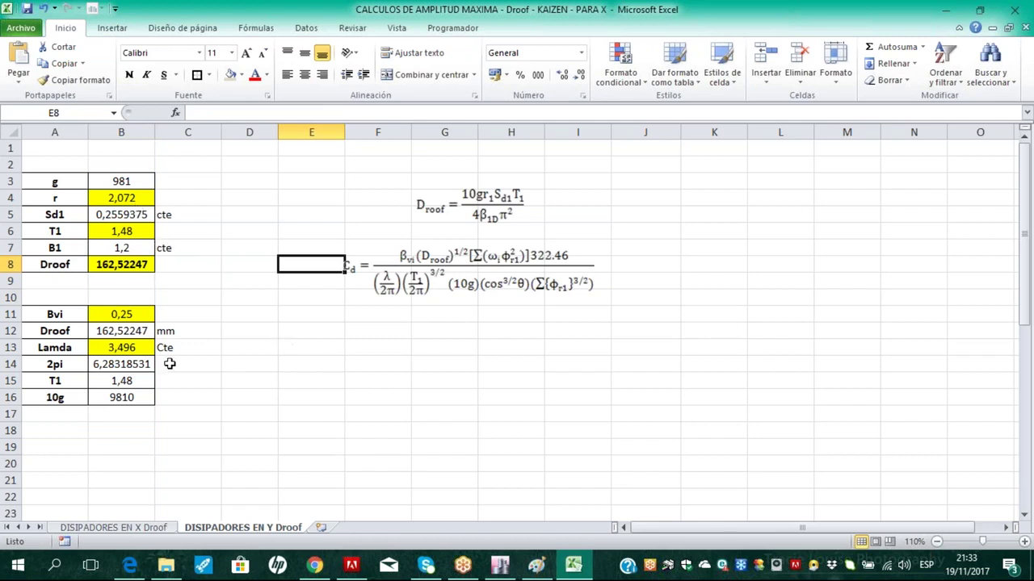
# Examine the Lamda value in B13 and the Droof result in B8, and look briefly at the DISIPADORES EN X Droof sheet
pyautogui.click(139, 352)
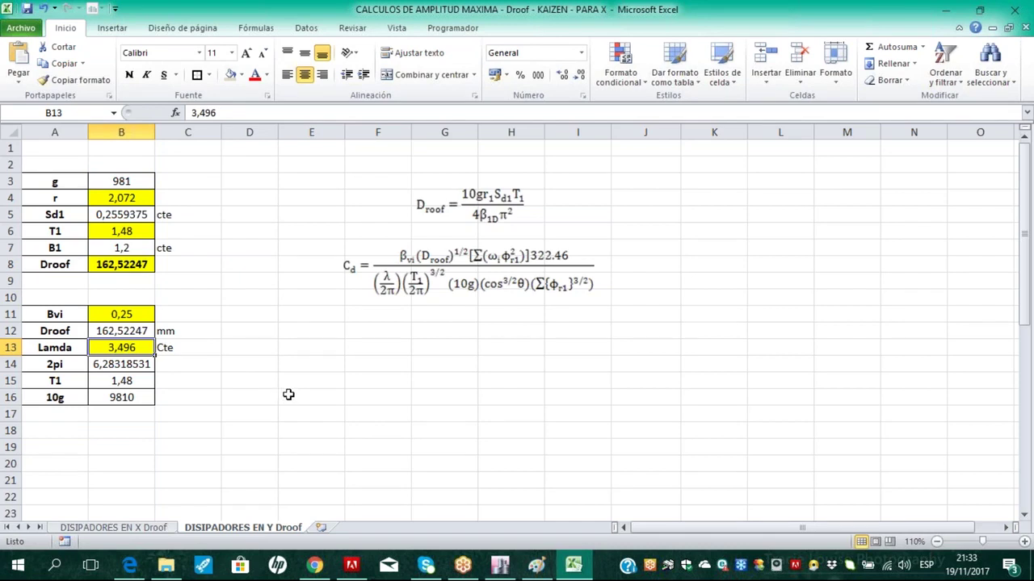
pyautogui.click(250, 377)
pyautogui.click(139, 348)
pyautogui.click(148, 265)
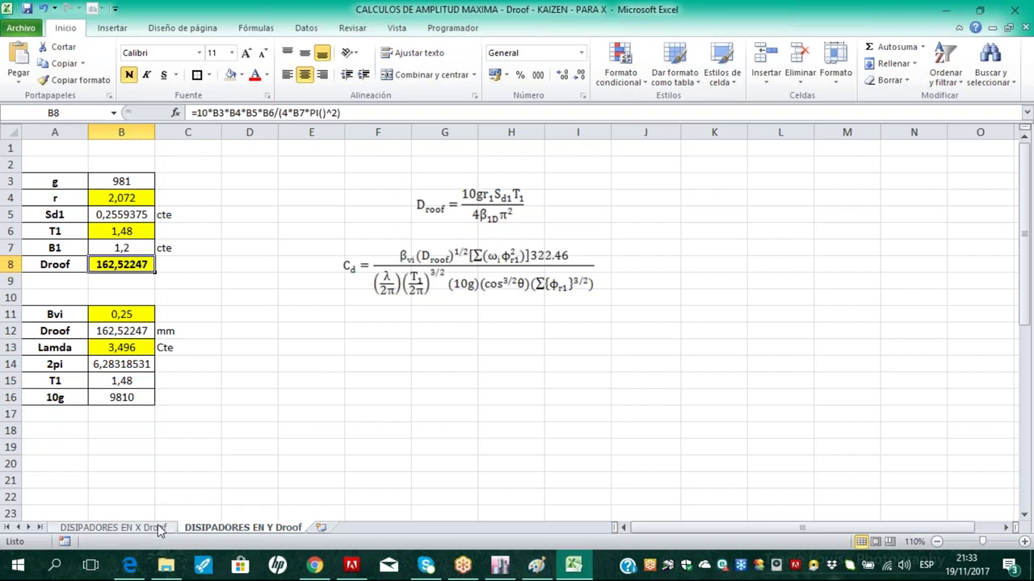
pyautogui.click(160, 526)
pyautogui.click(224, 528)
pyautogui.click(266, 412)
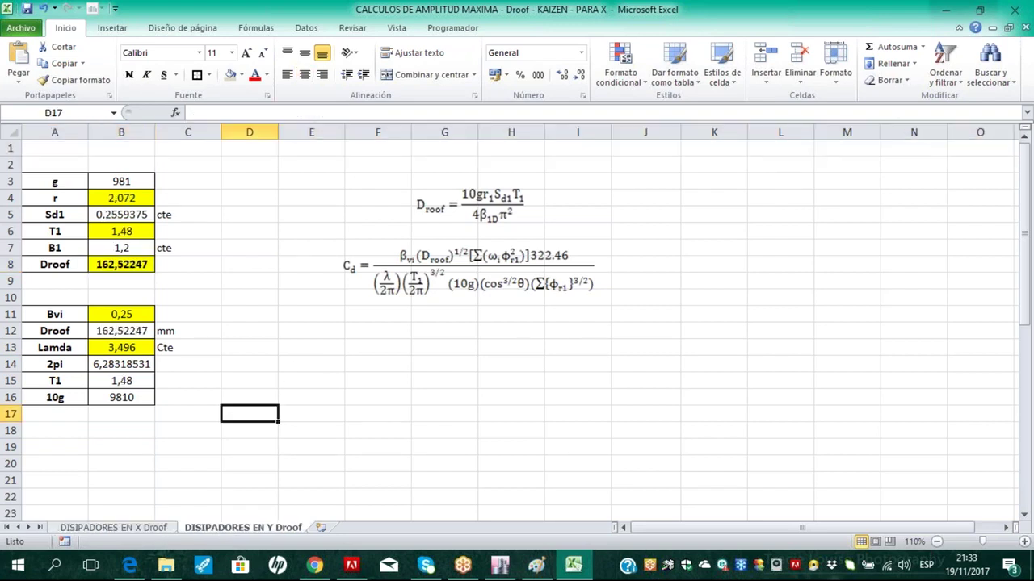
# Save and close the Control de regularidad estructural workbook and switch back to the Capítulo 5 PDF in Edge
pyautogui.hotkey('ctrl', 'Tab')
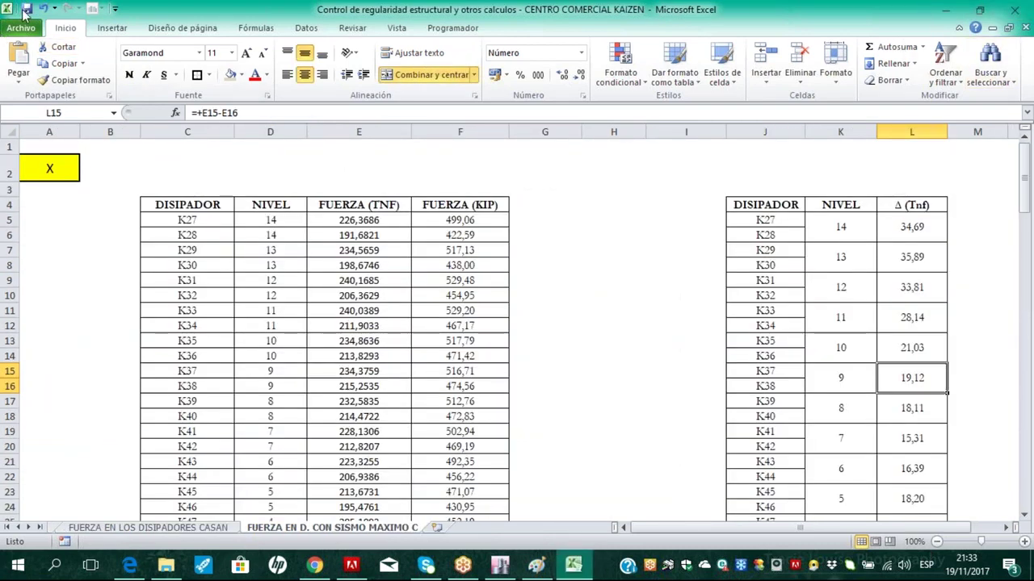
pyautogui.click(1014, 10)
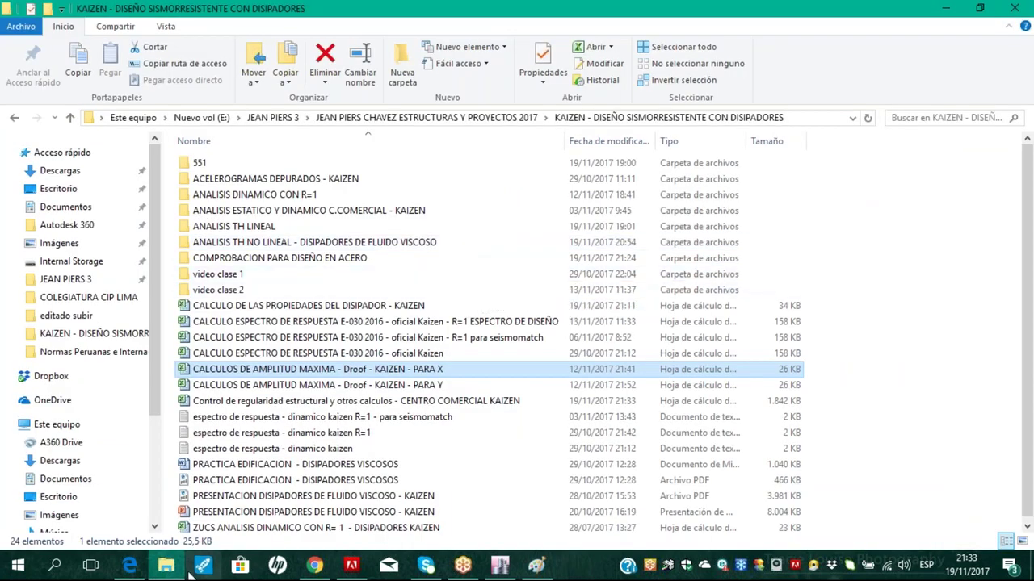
pyautogui.click(129, 565)
# Review the saving of the scaled record in Paso 05 and highlight the maximum accelerations in Tabla N° 44
pyautogui.scroll(-3, 412, 324)
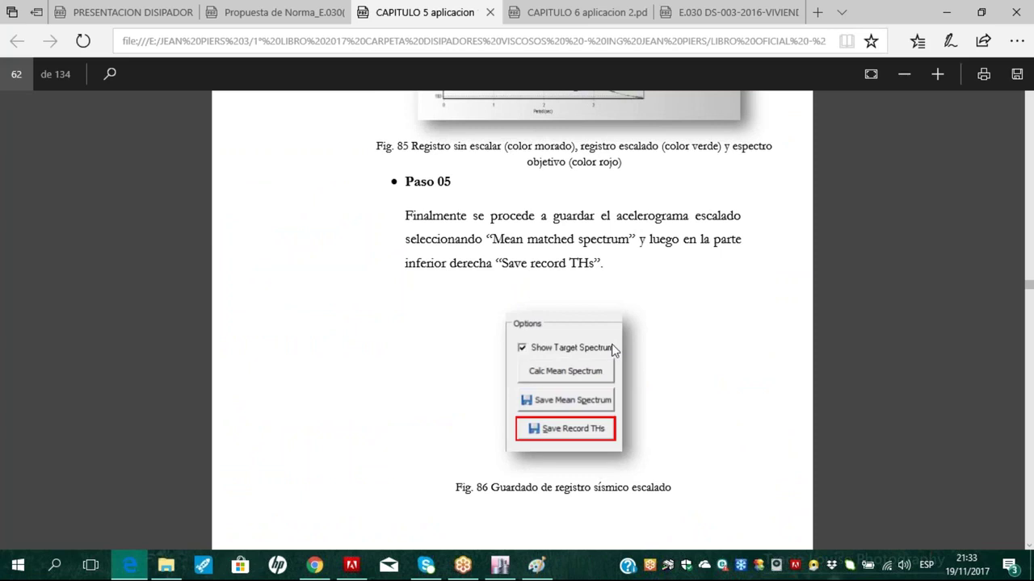
pyautogui.scroll(-10, 612, 349)
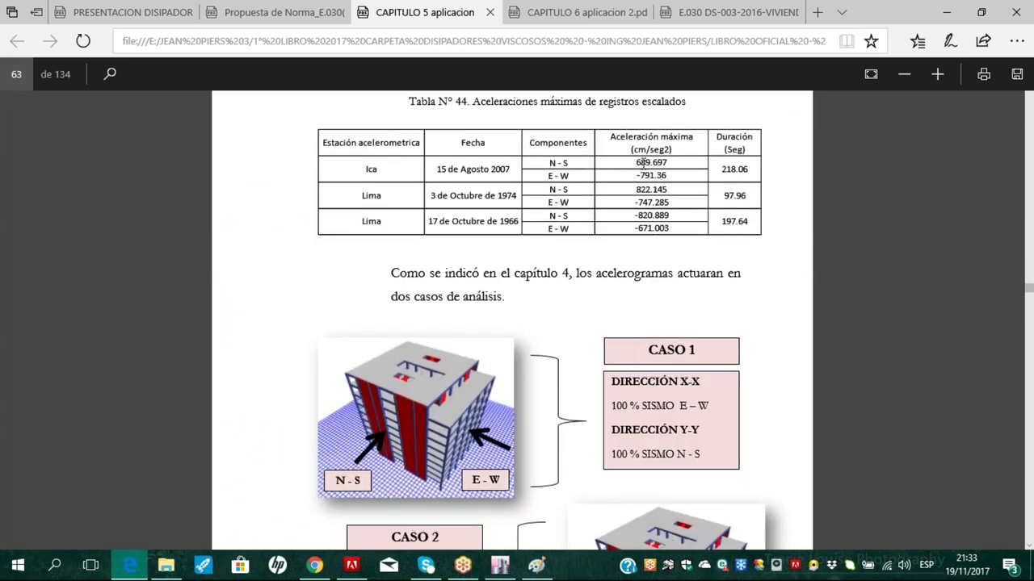
pyautogui.moveTo(640, 162); pyautogui.dragTo(666, 239)
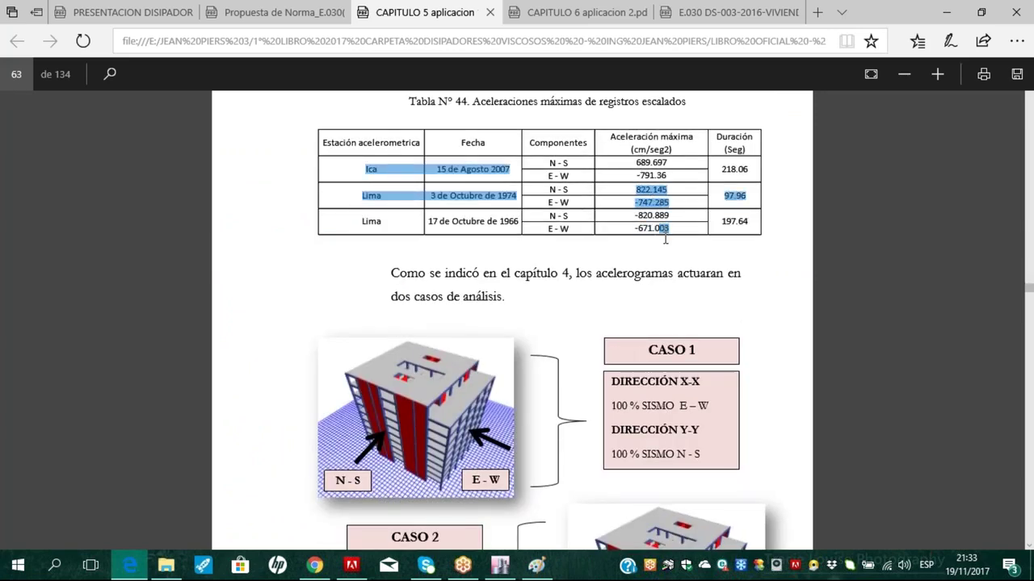
# Review the linear time-history analysis in section 5.7.5, including the drift control tables from ICA 2007 to LIMA 1966
pyautogui.scroll(-10, 665, 240)
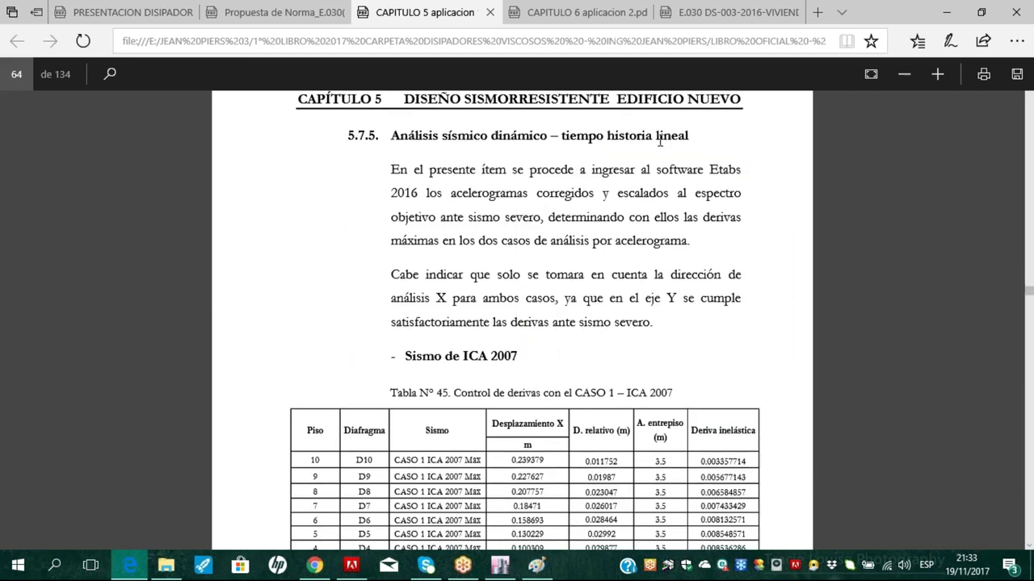
pyautogui.moveTo(657, 137); pyautogui.dragTo(720, 145)
pyautogui.scroll(-4, 665, 214)
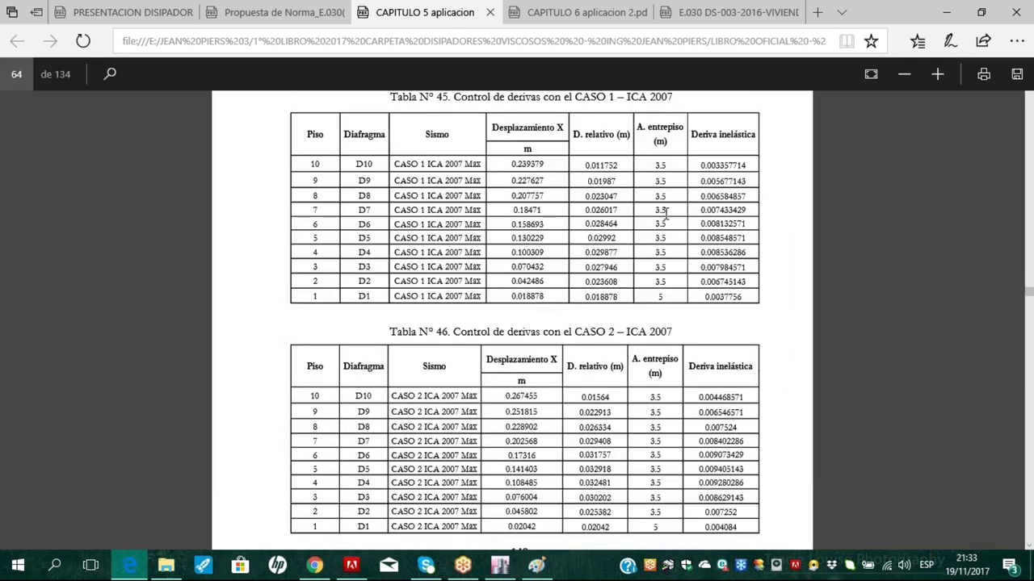
pyautogui.scroll(-20, 666, 213)
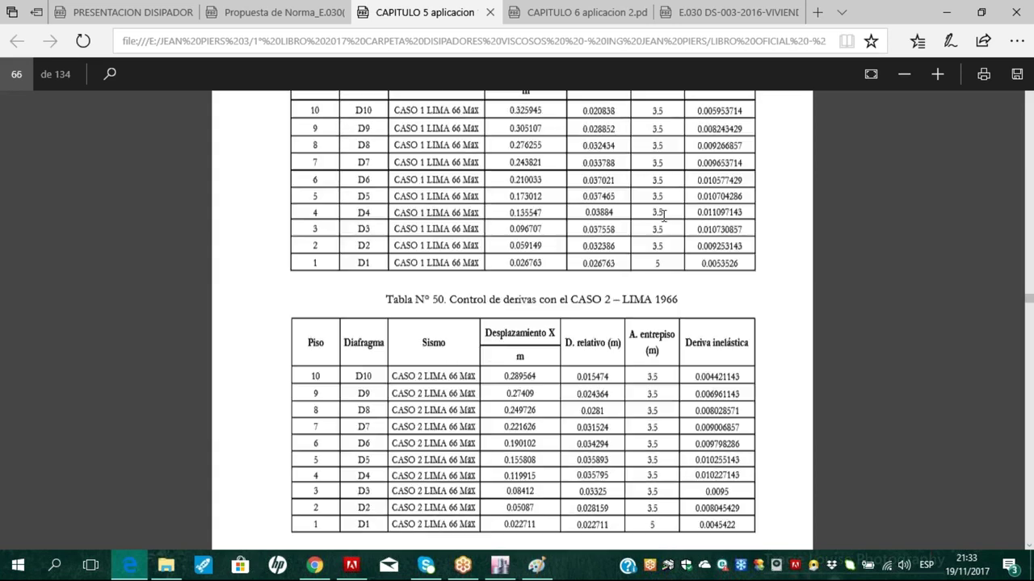
# Highlight the section 5.7.6 heading on determining the design earthquake and examine the drift ratios in Tabla N° 52
pyautogui.scroll(-9, 664, 216)
pyautogui.scroll(4, 663, 216)
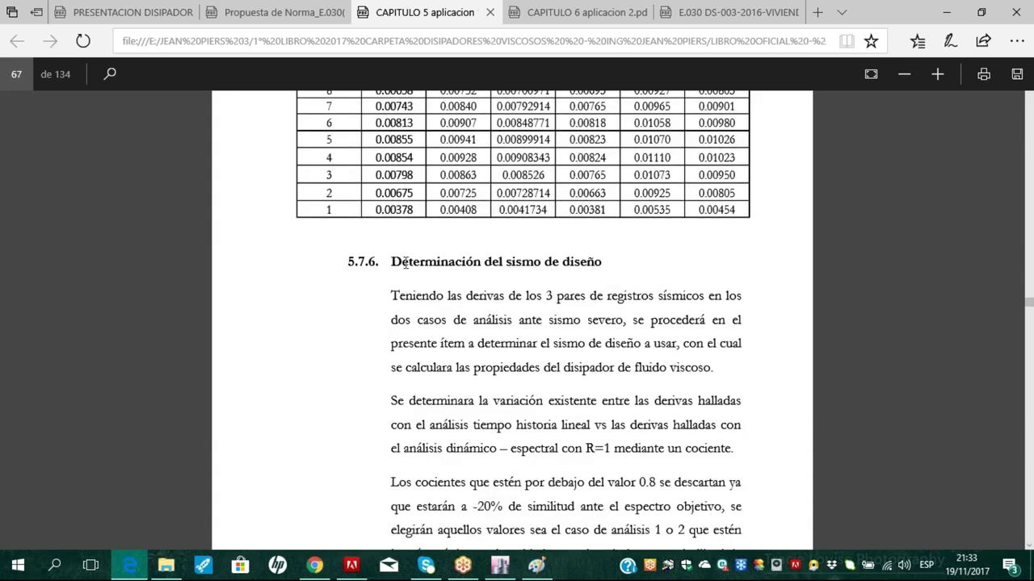
pyautogui.moveTo(392, 262); pyautogui.dragTo(605, 262)
pyautogui.scroll(-9, 606, 262)
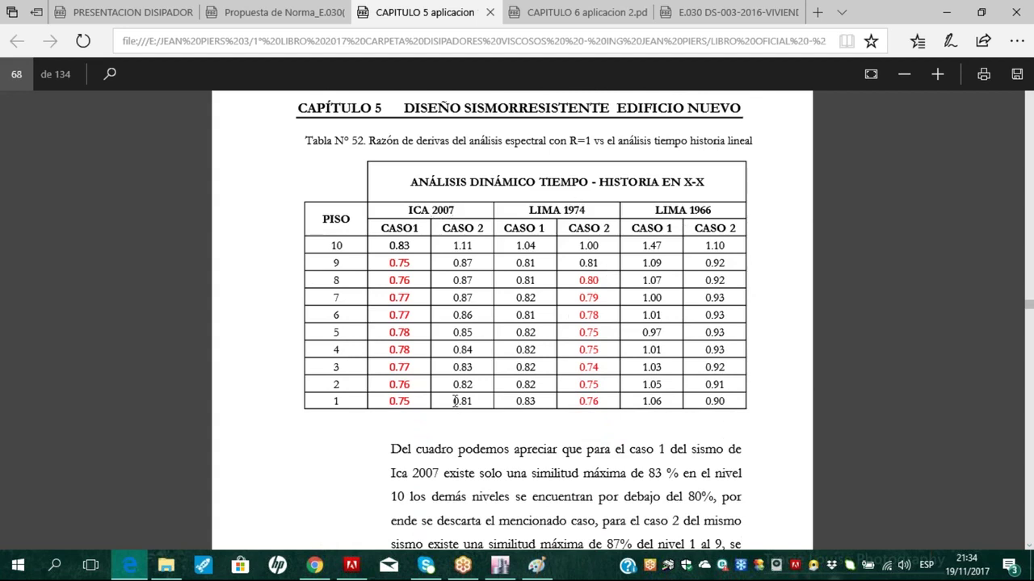
pyautogui.scroll(-3, 467, 323)
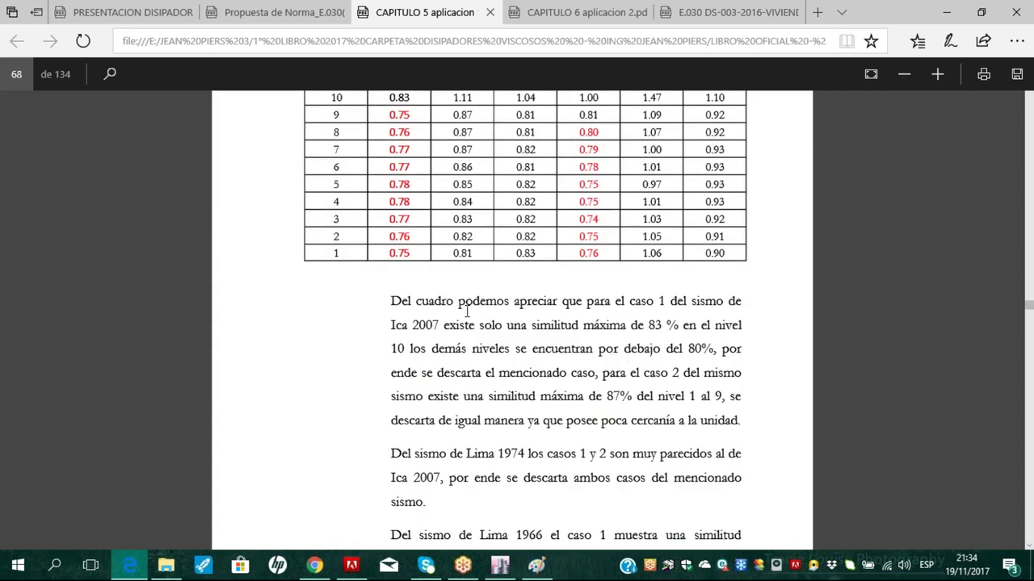
# Read the selection of the design earthquake up to Fig. 88, highlighting the year in CASO 1 – LIMA 1966
pyautogui.scroll(-6, 466, 312)
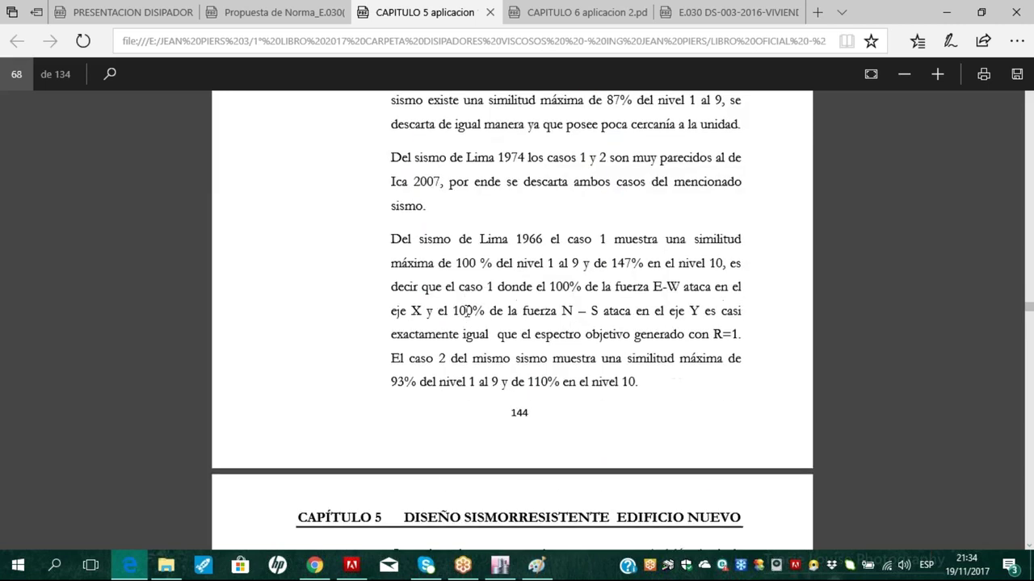
pyautogui.scroll(-15, 467, 312)
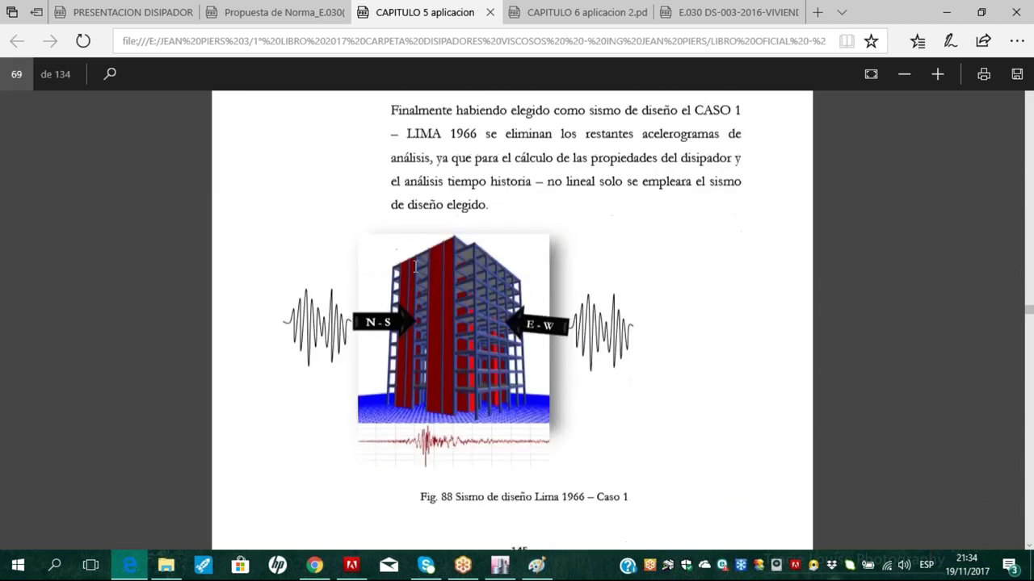
pyautogui.scroll(2, 535, 267)
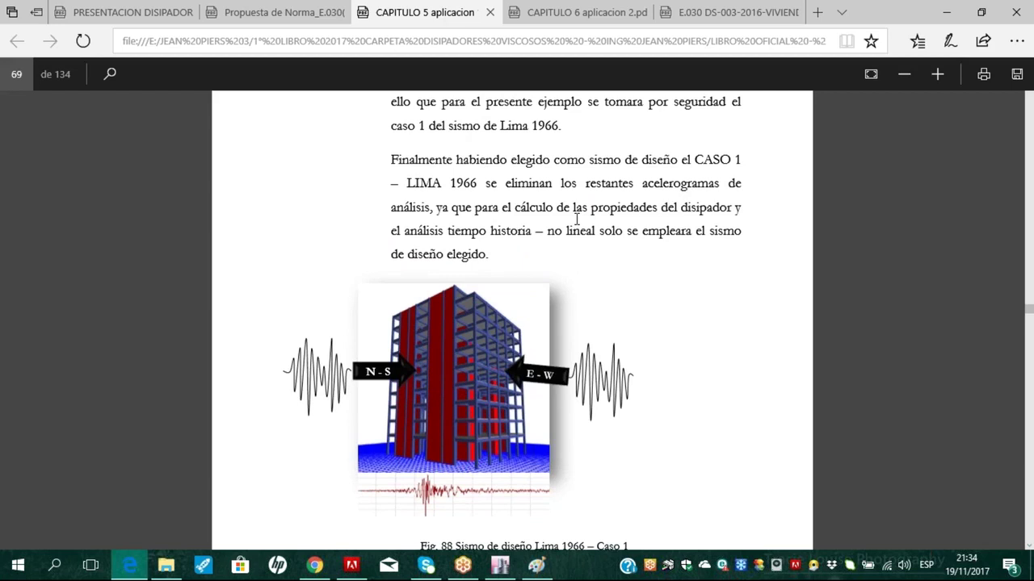
pyautogui.moveTo(450, 183); pyautogui.dragTo(481, 184)
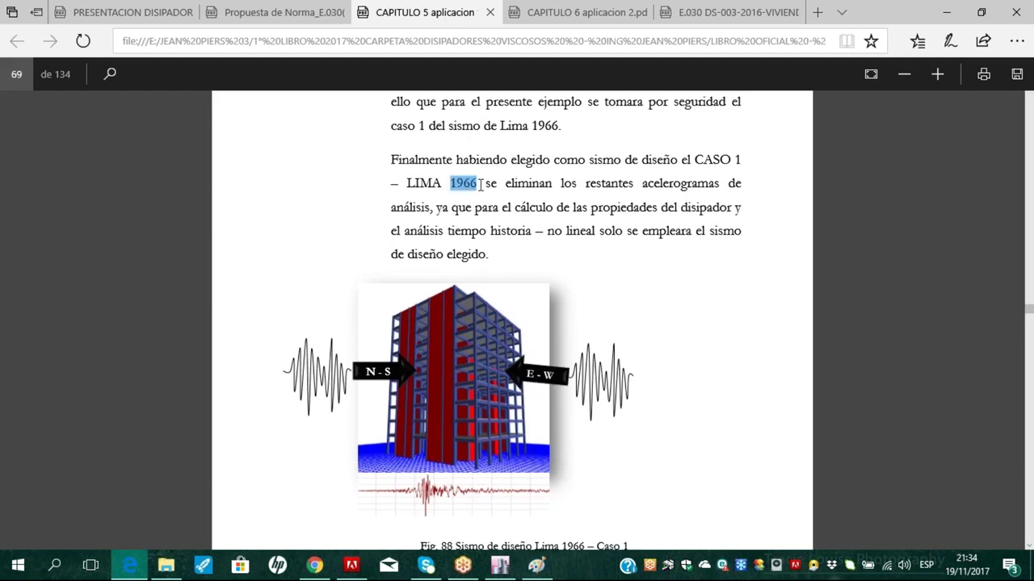